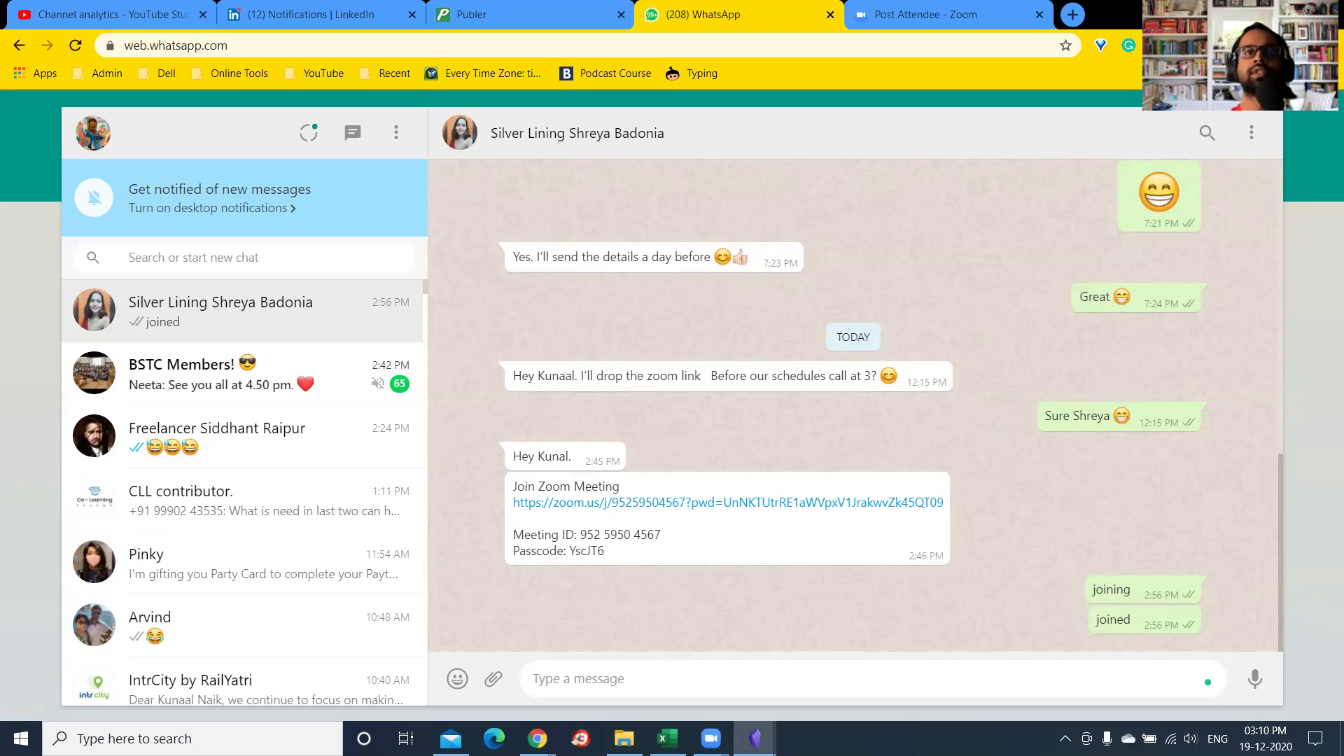
Step: Switch to Obsidian, dismiss the vault picker and view the Second_Brain_Demo graph, pulling on its README node
click(754, 739)
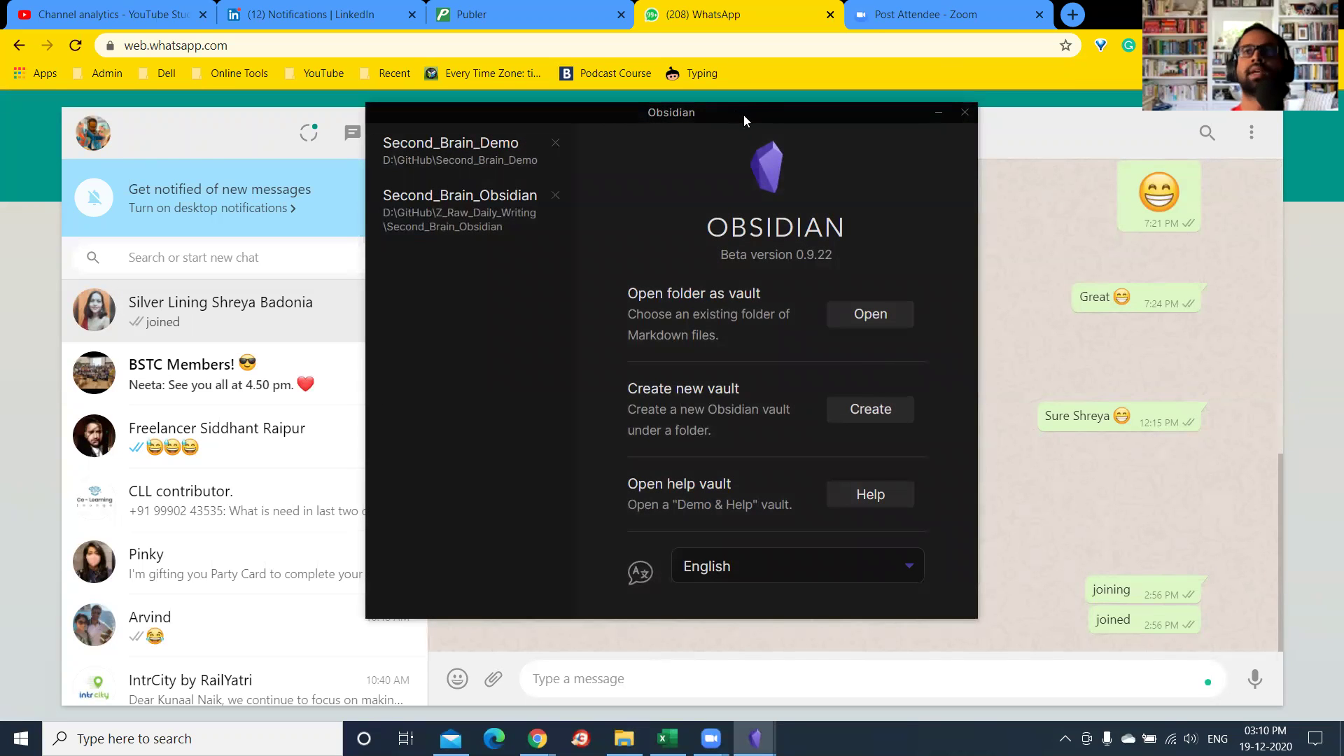
click(939, 112)
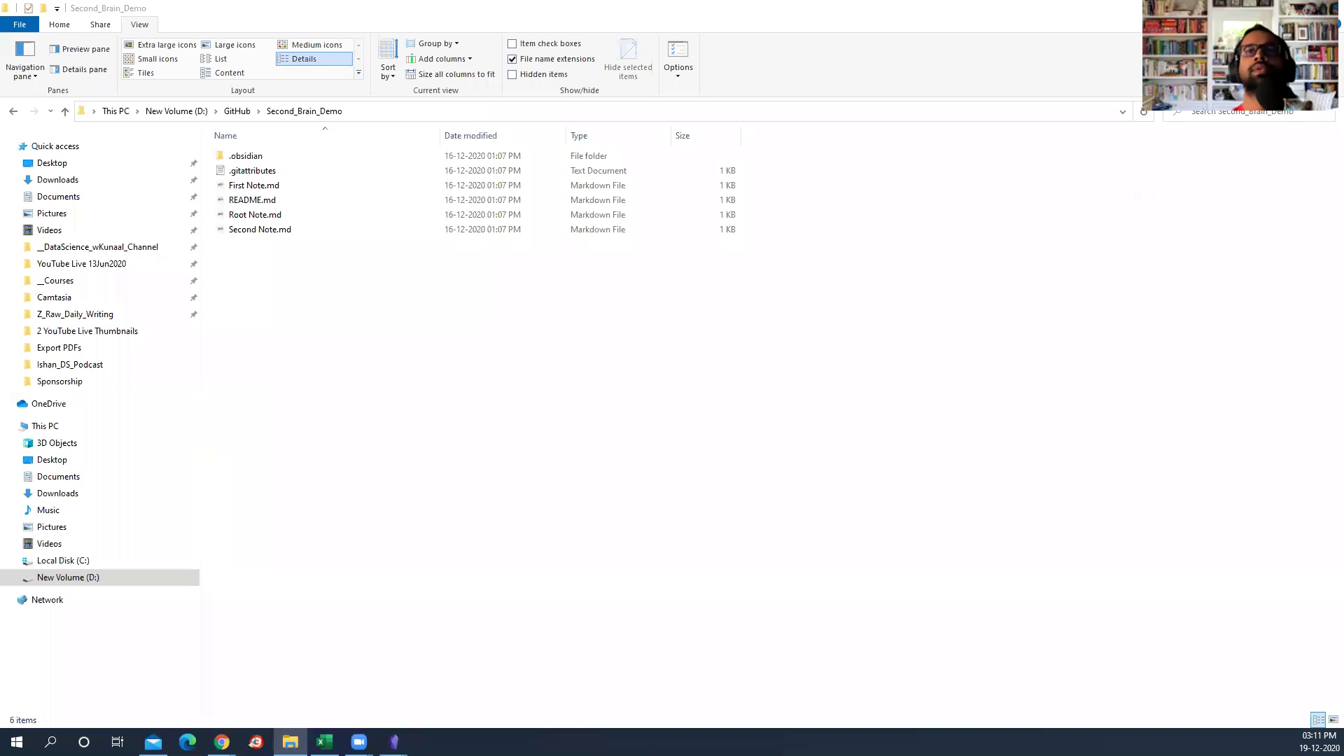
mouse_move(394, 741)
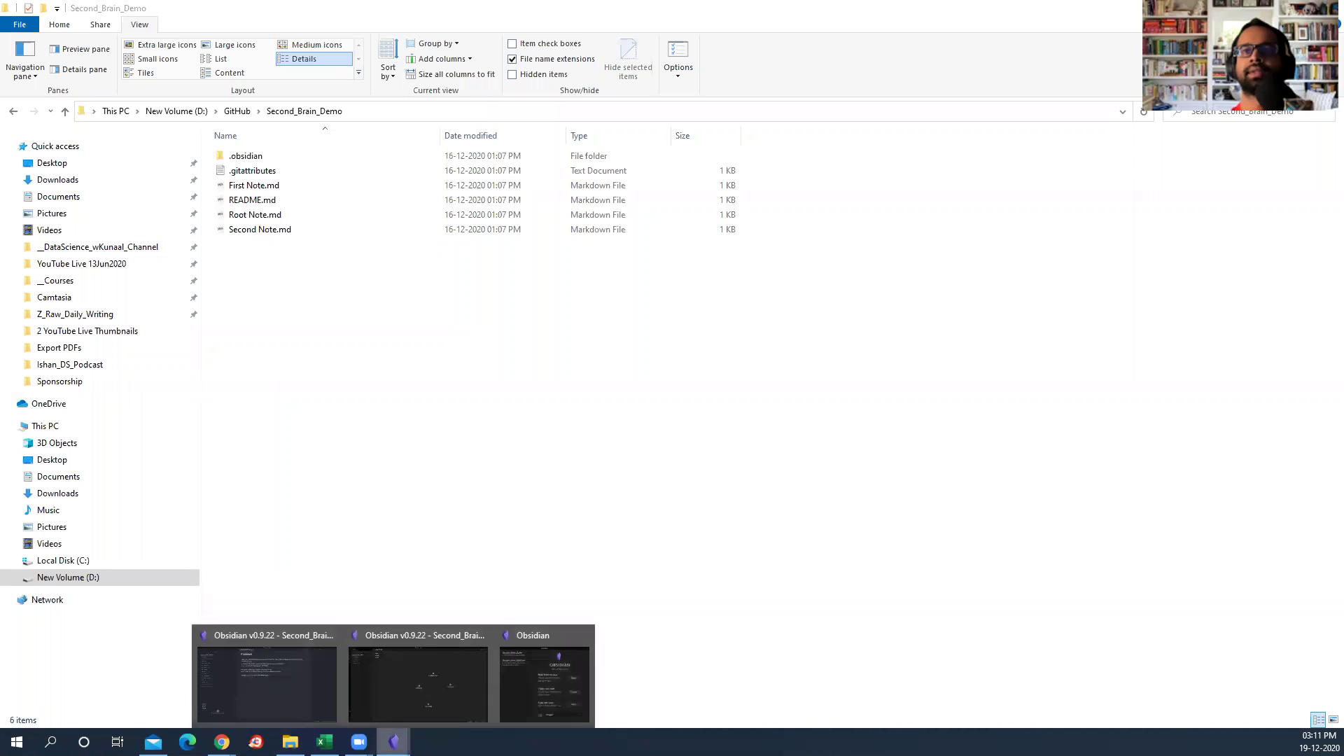
click(444, 689)
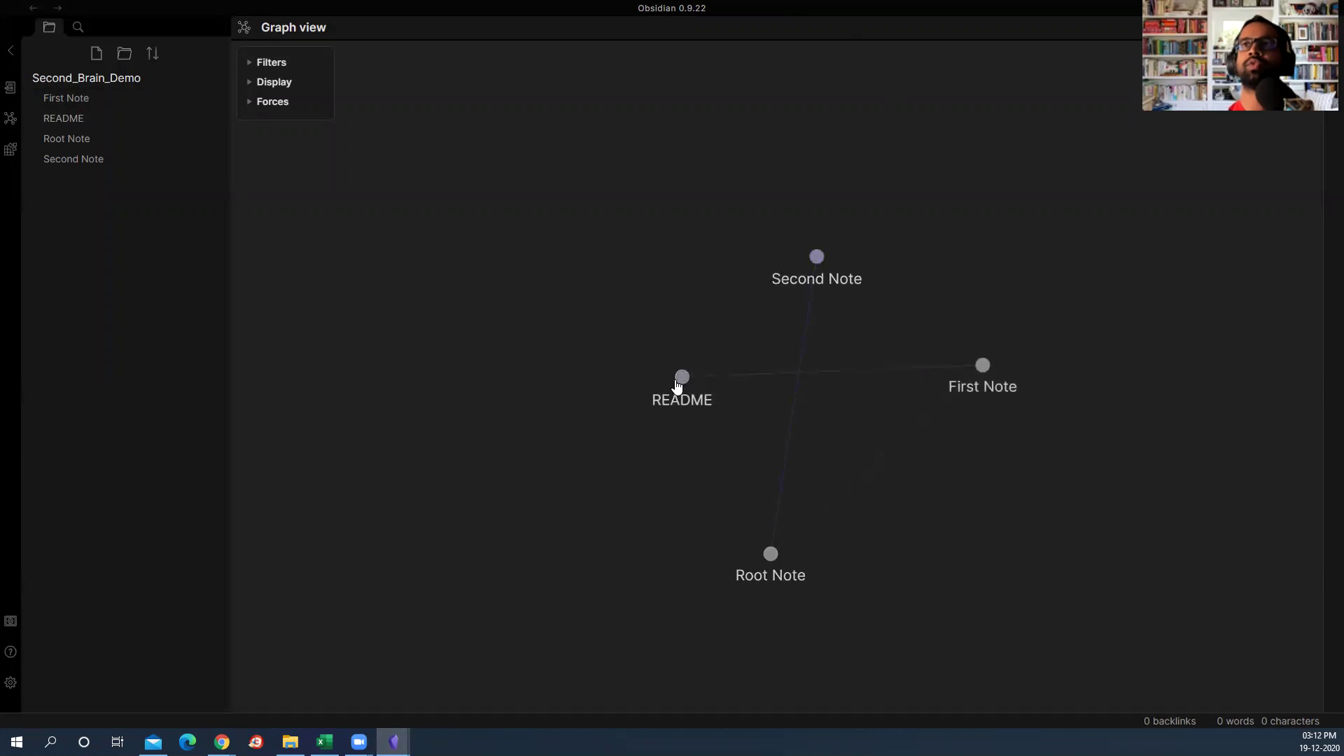
drag(682, 378, 536, 376)
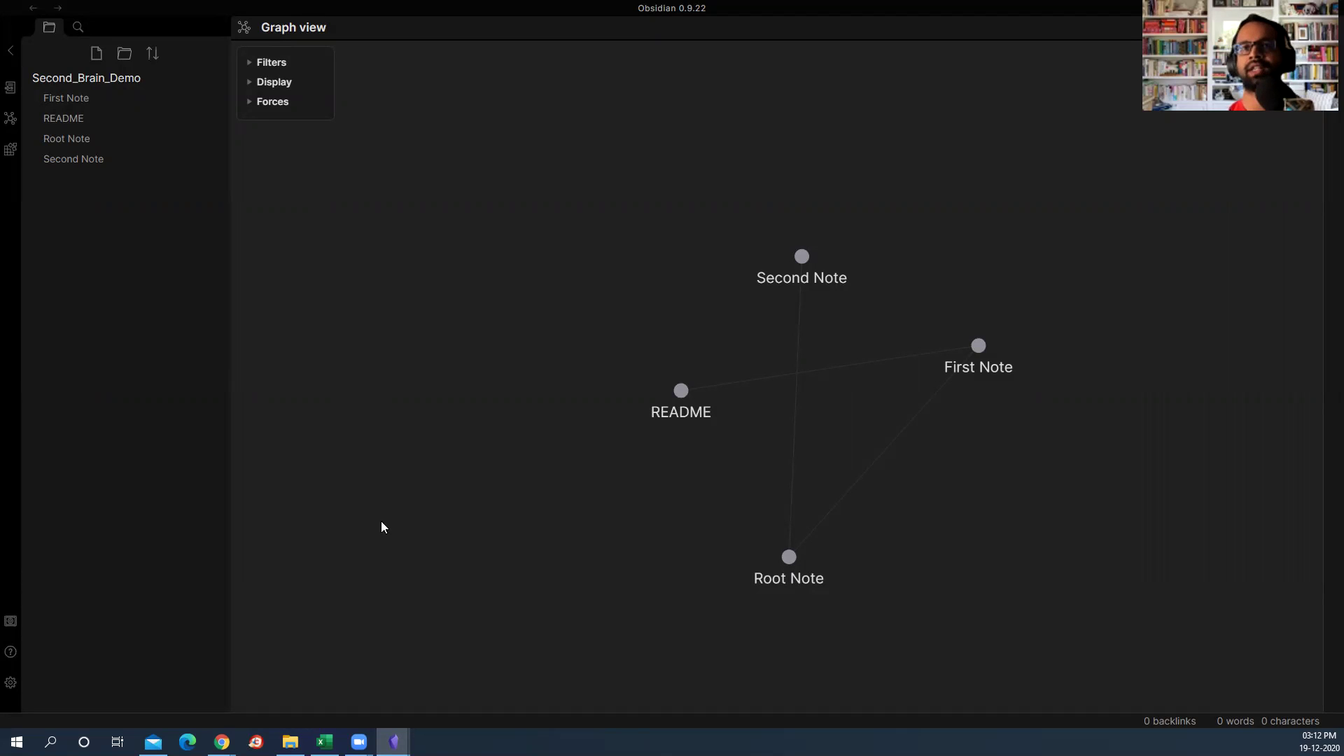
Step: In File Explorer, browse from GitHub through Z_Raw_Daily_Writing and Second_Brain_Obsidian to the 010 Daily notes, and return to GitHub
click(290, 741)
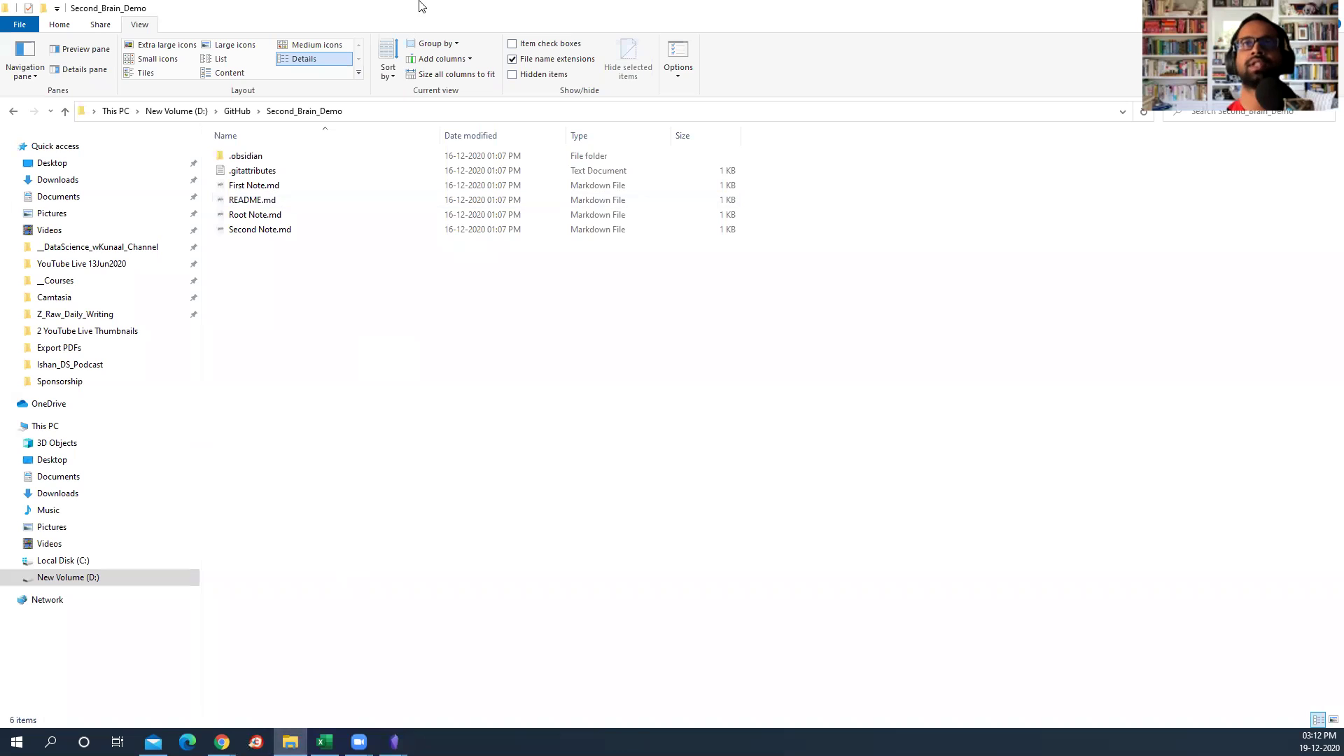
click(237, 111)
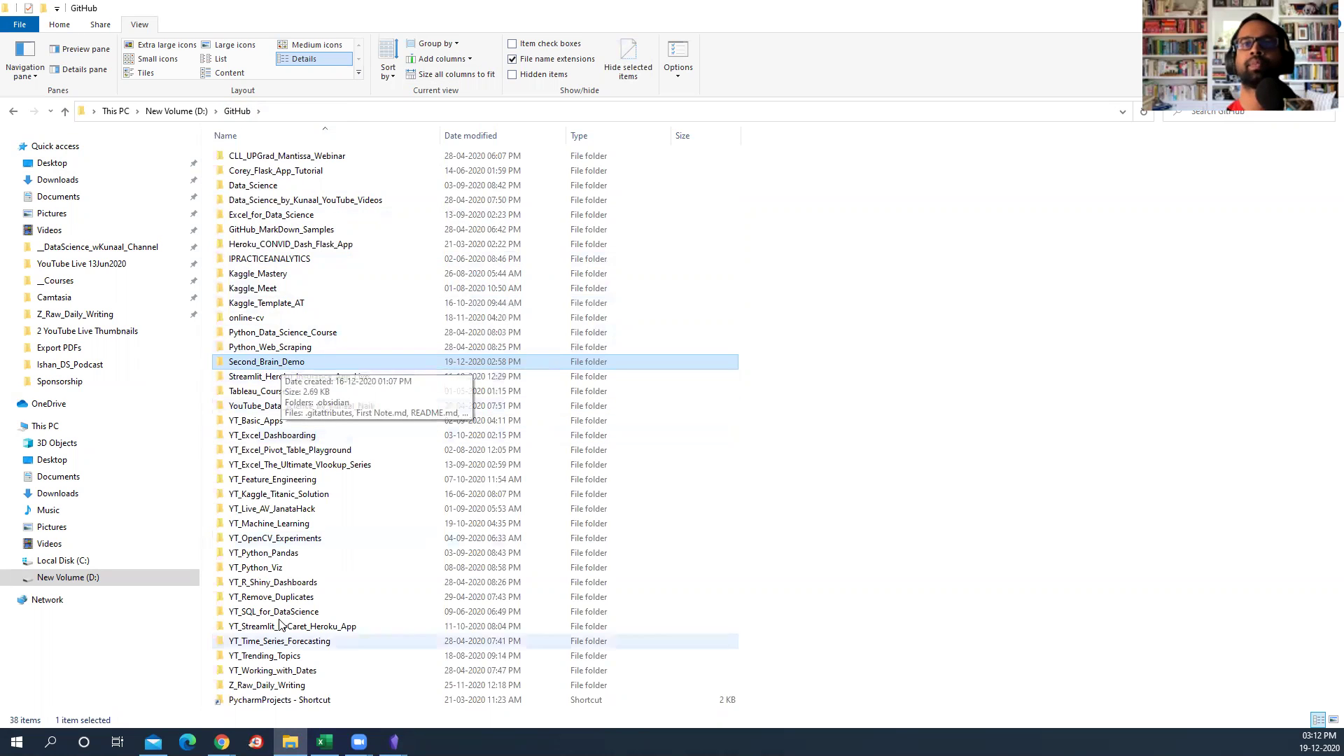
double_click(285, 685)
click(337, 195)
double_click(337, 195)
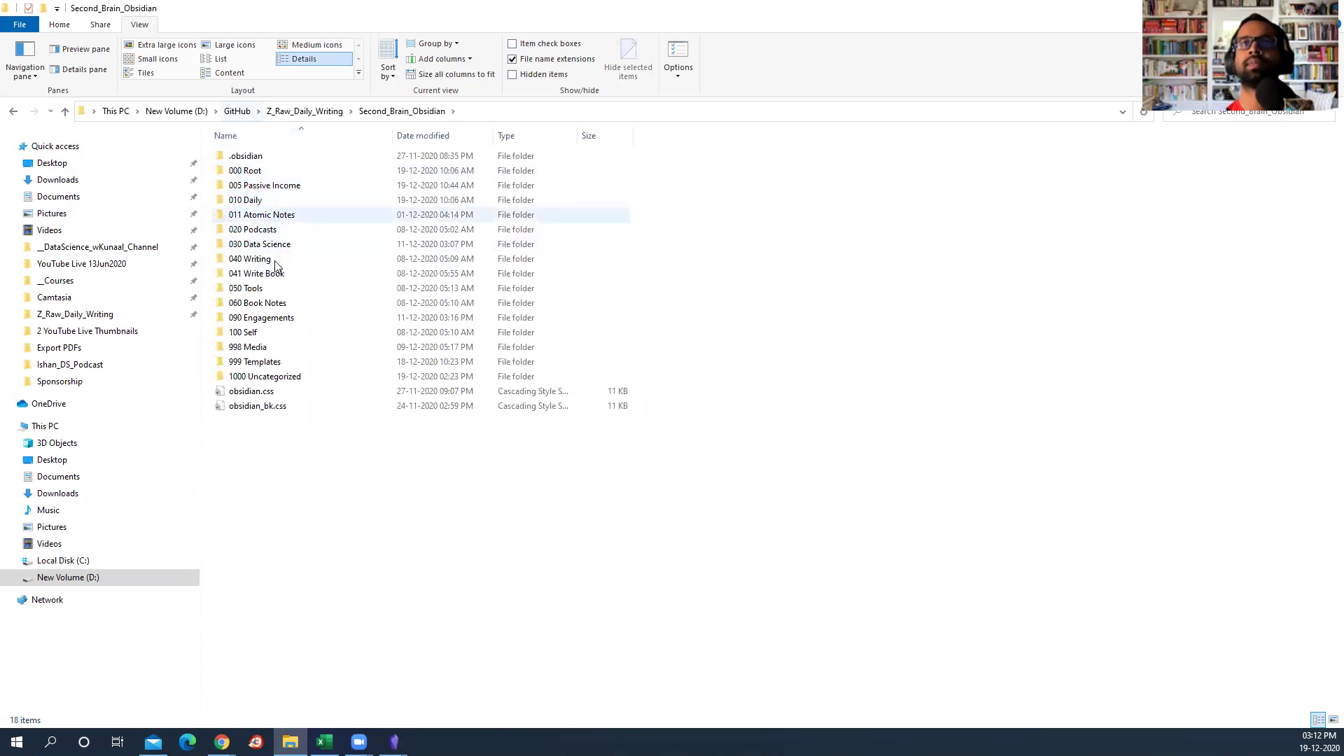
double_click(265, 201)
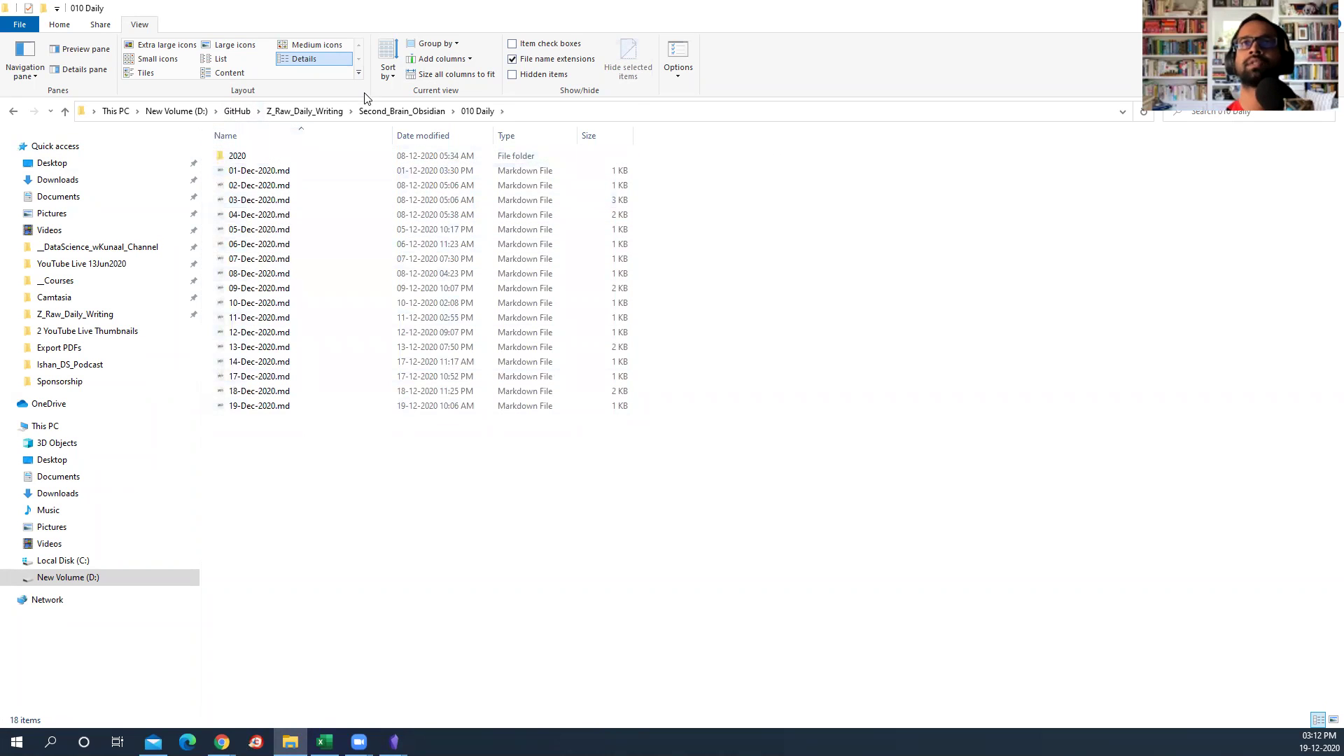
click(315, 112)
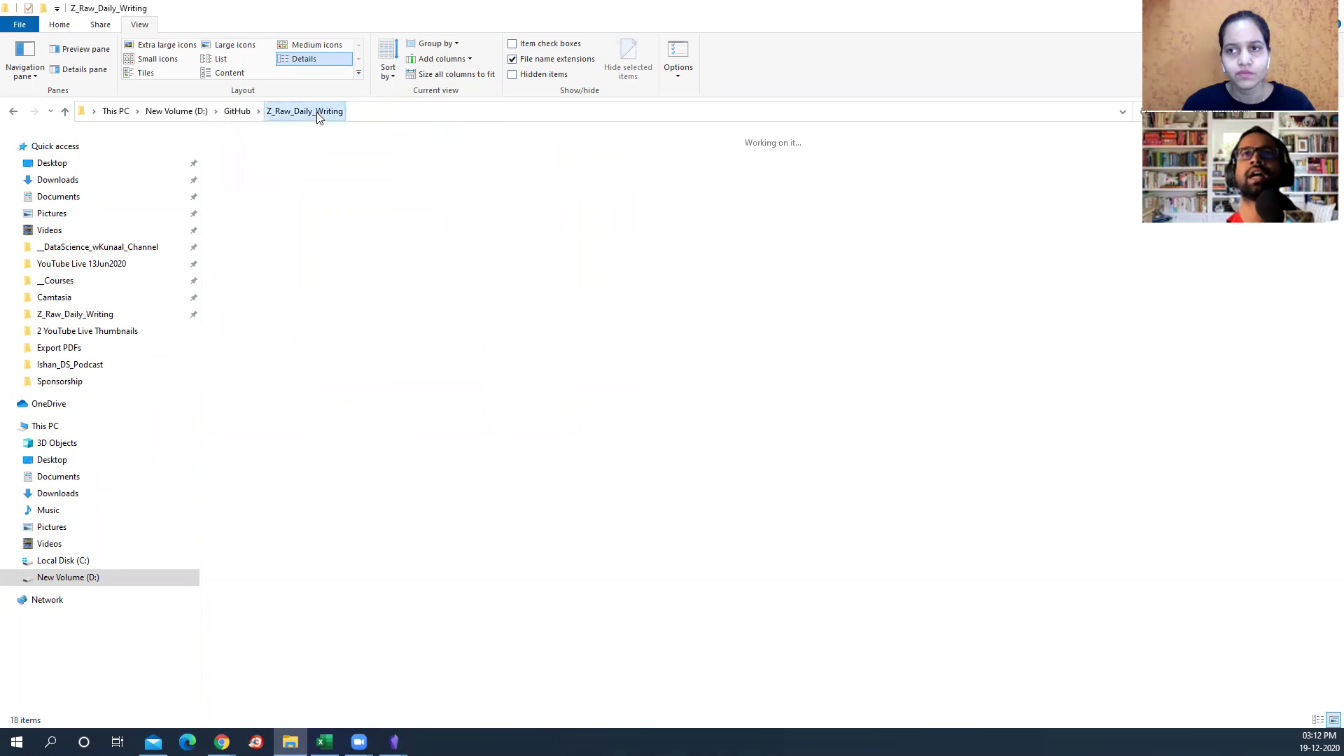
click(237, 111)
Step: Switch to the Obsidian vault picker to view the list of available vaults
mouse_move(393, 741)
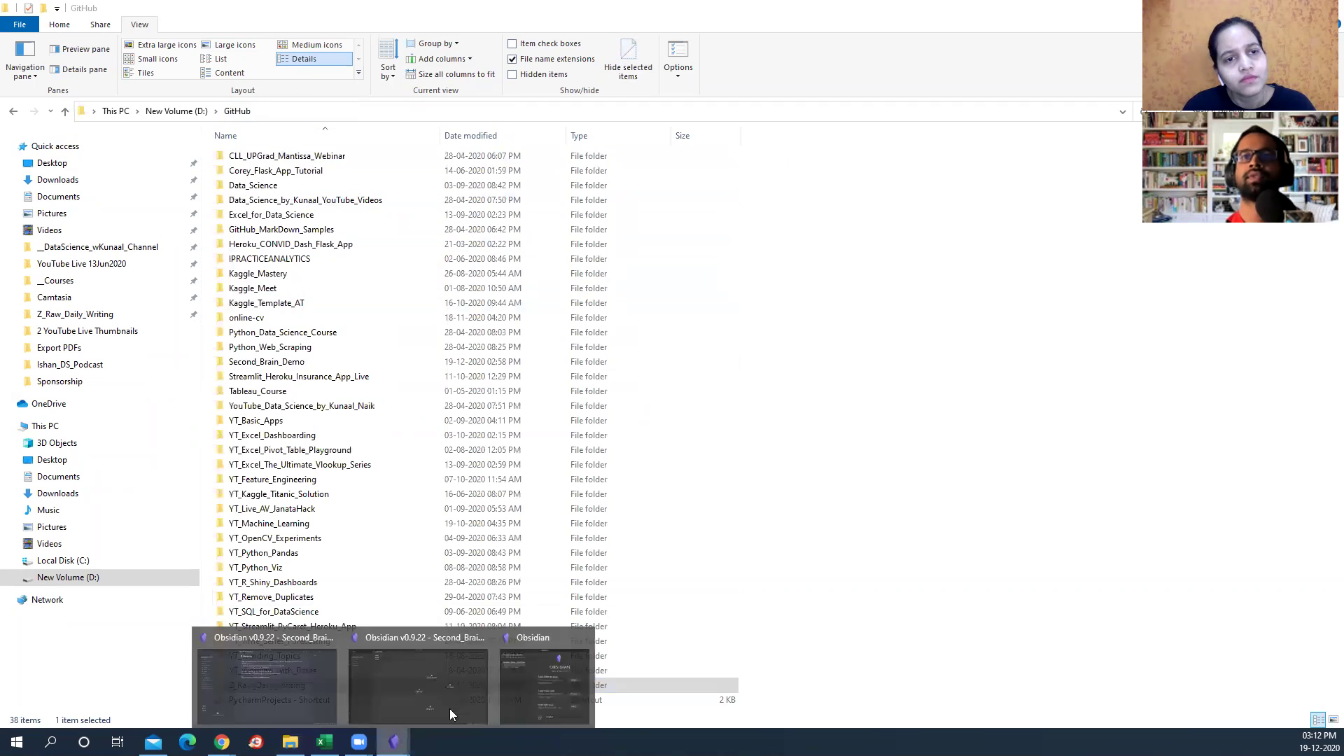
click(508, 691)
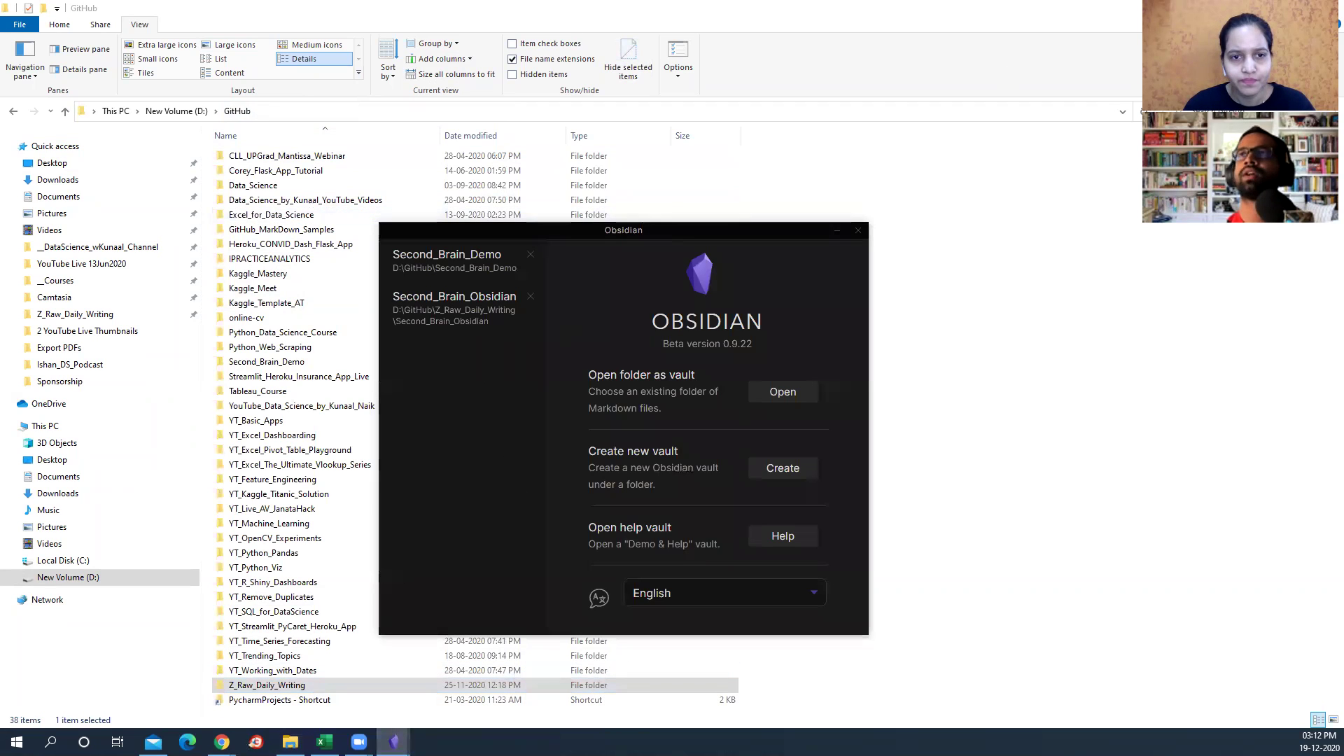
drag(633, 227, 633, 230)
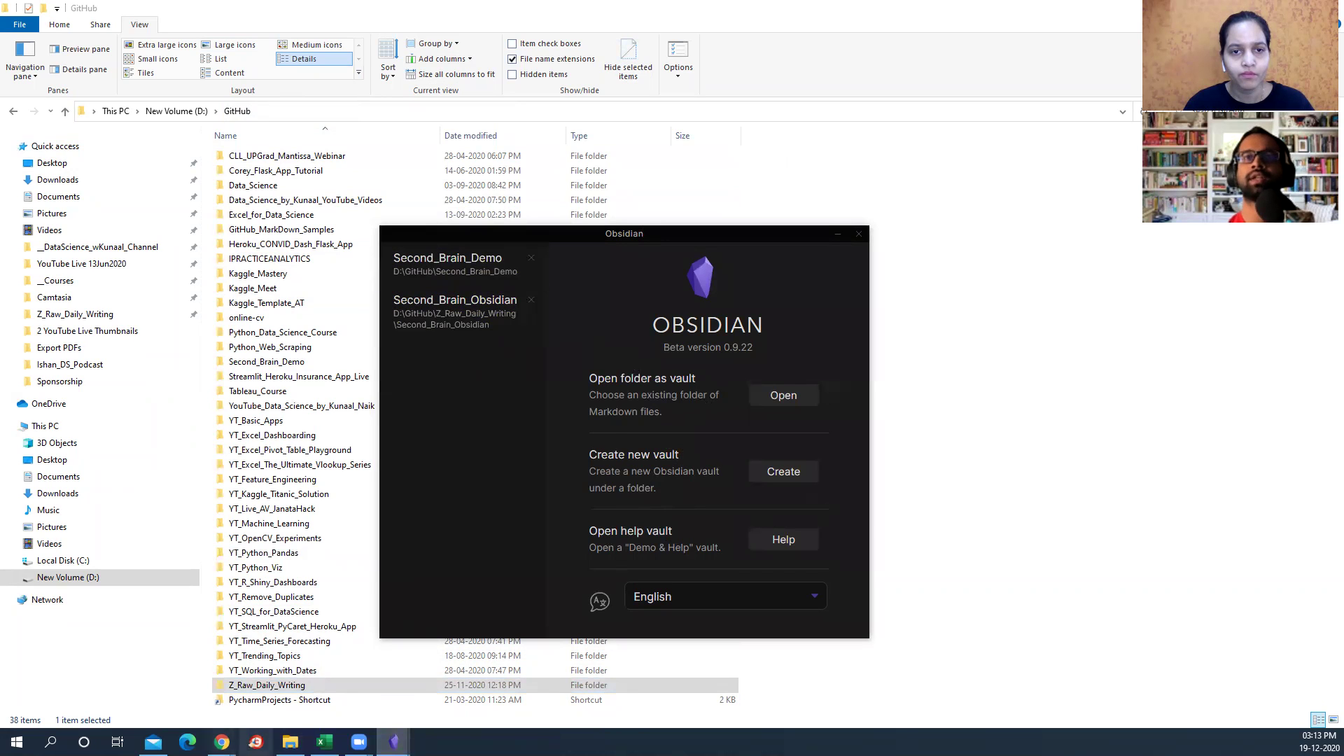
Step: In File Explorer, look inside Z_Raw_Daily_Writing, inspect the .obsidian folder of Second_Brain_Demo and return to the Second_Brain_Demo folder
click(290, 742)
double_click(288, 686)
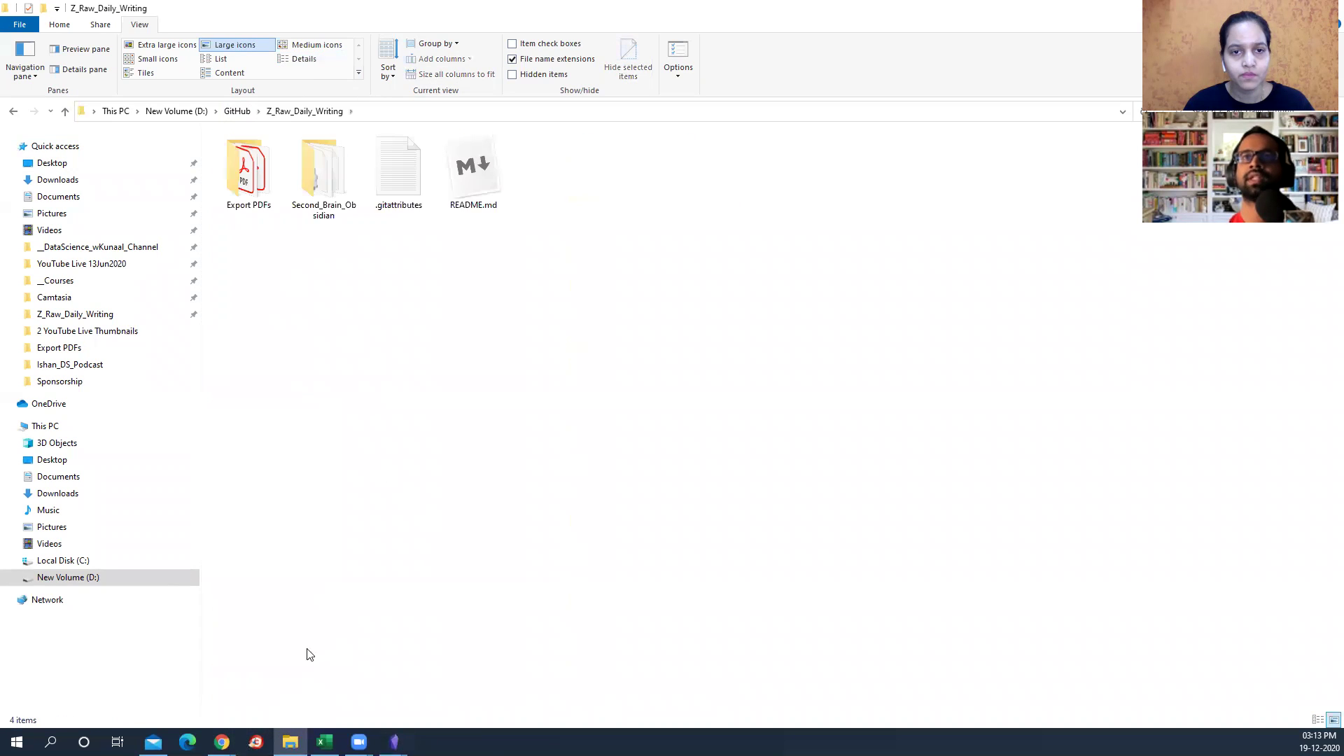
click(237, 111)
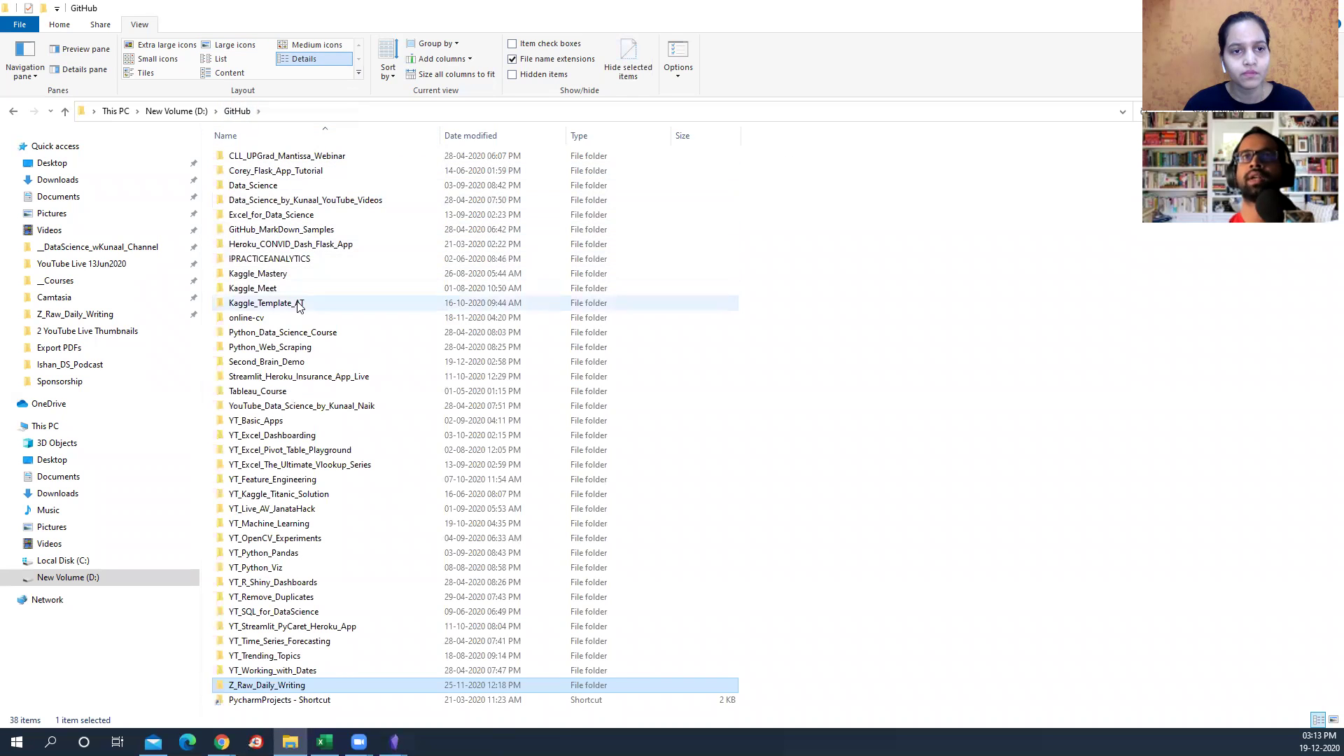
click(292, 366)
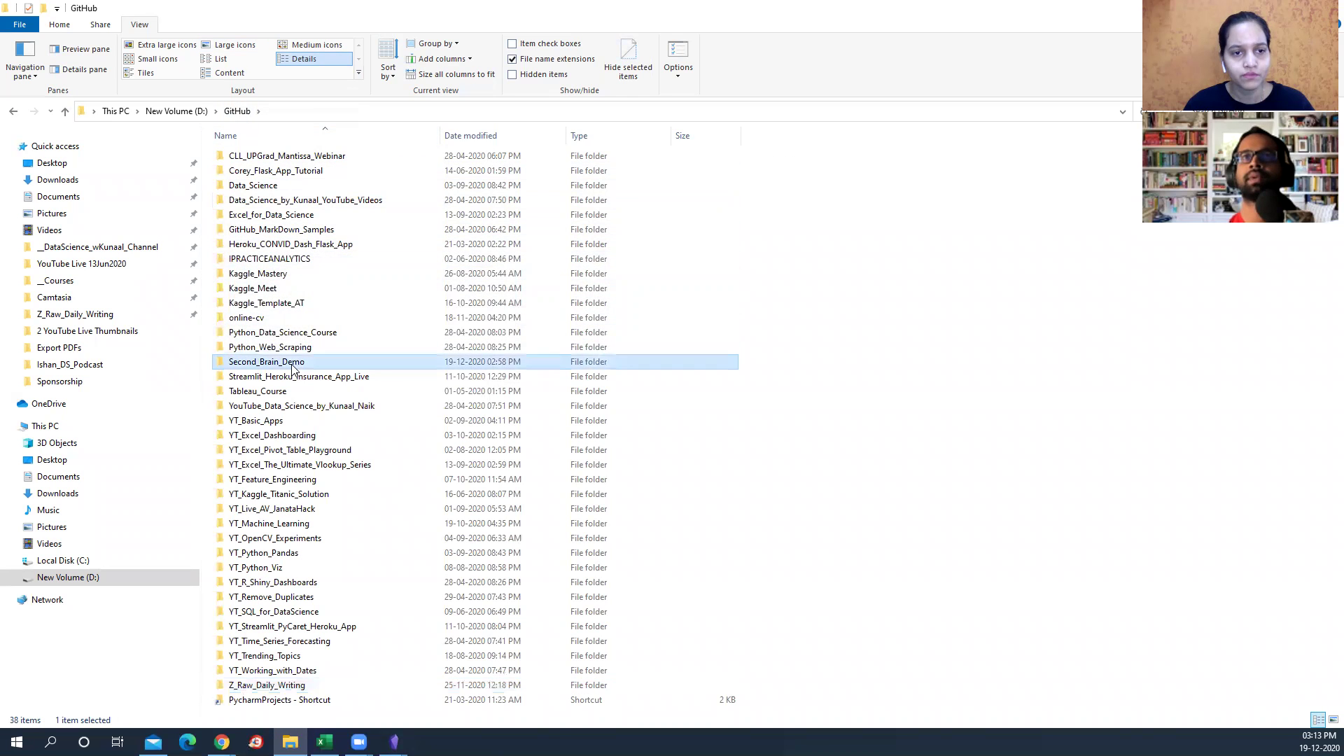
double_click(293, 365)
double_click(273, 156)
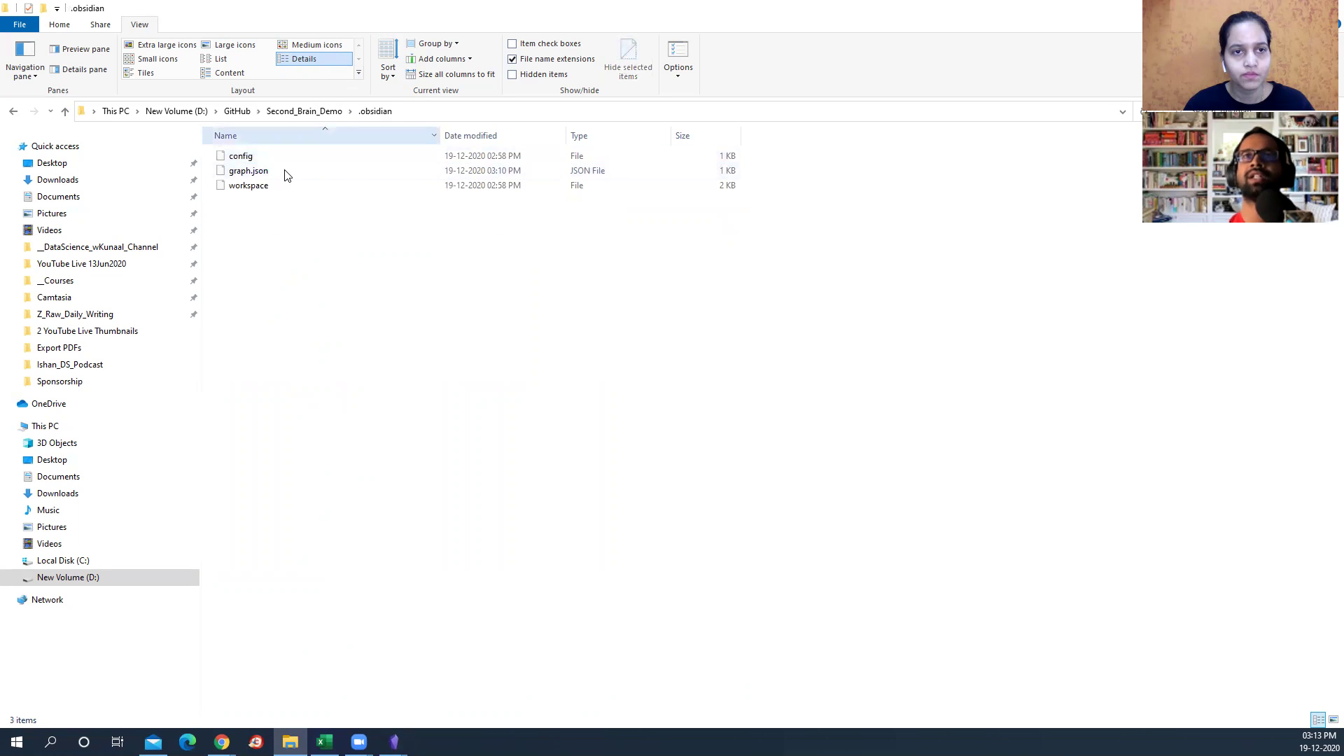
click(324, 114)
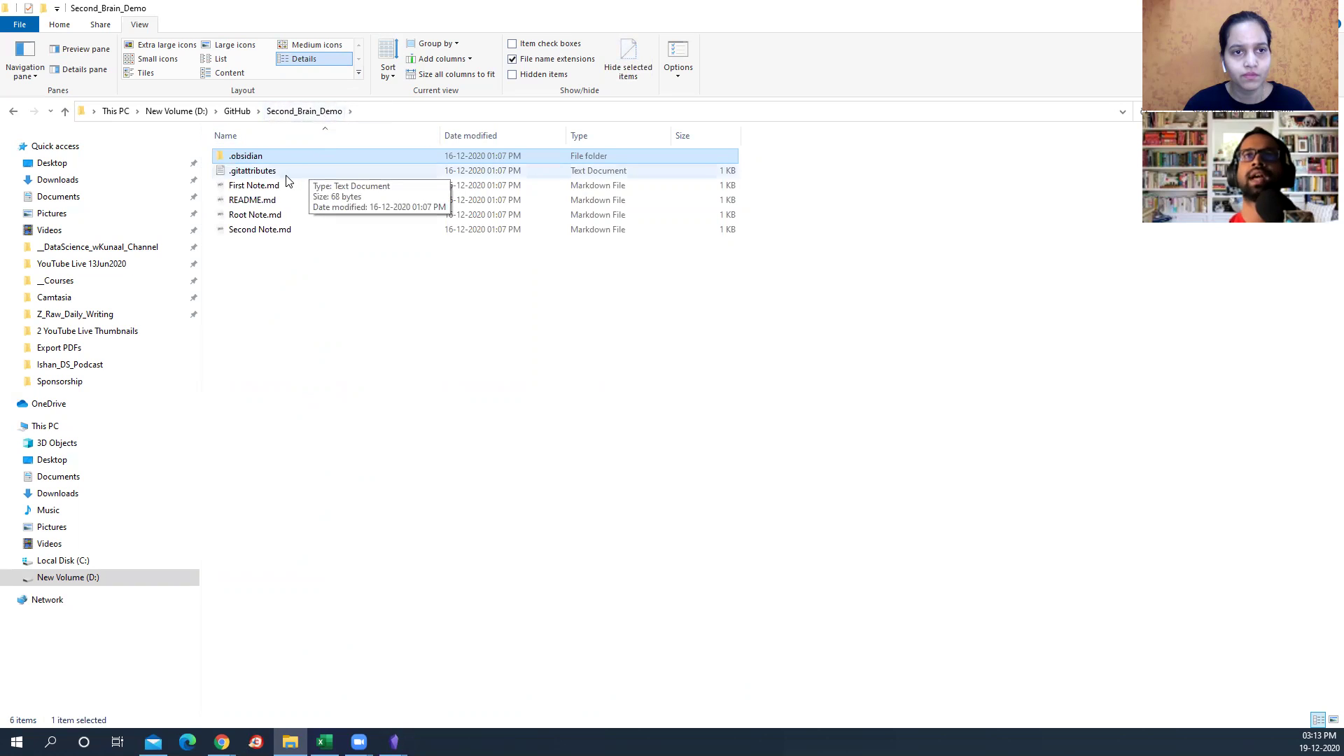
Step: Open README.md from the Second_Brain_Demo folder in Notepad++
click(277, 186)
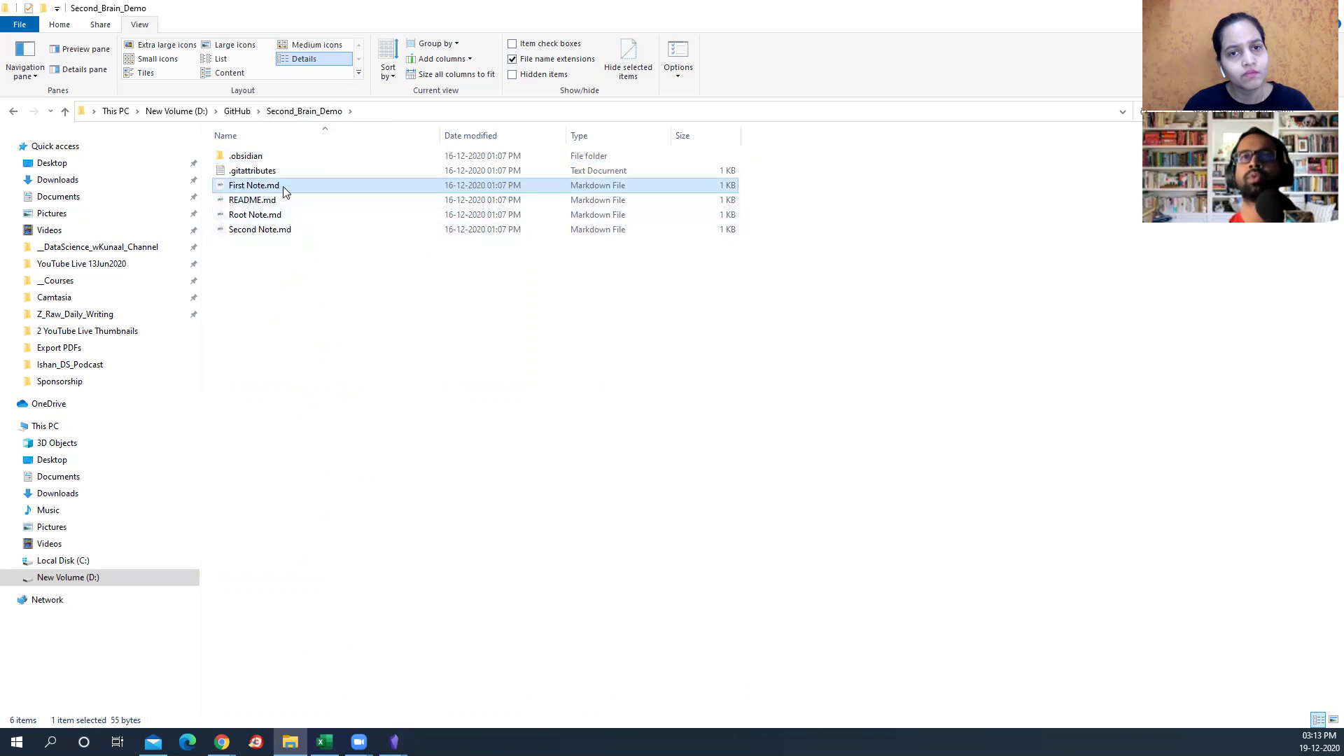
click(283, 203)
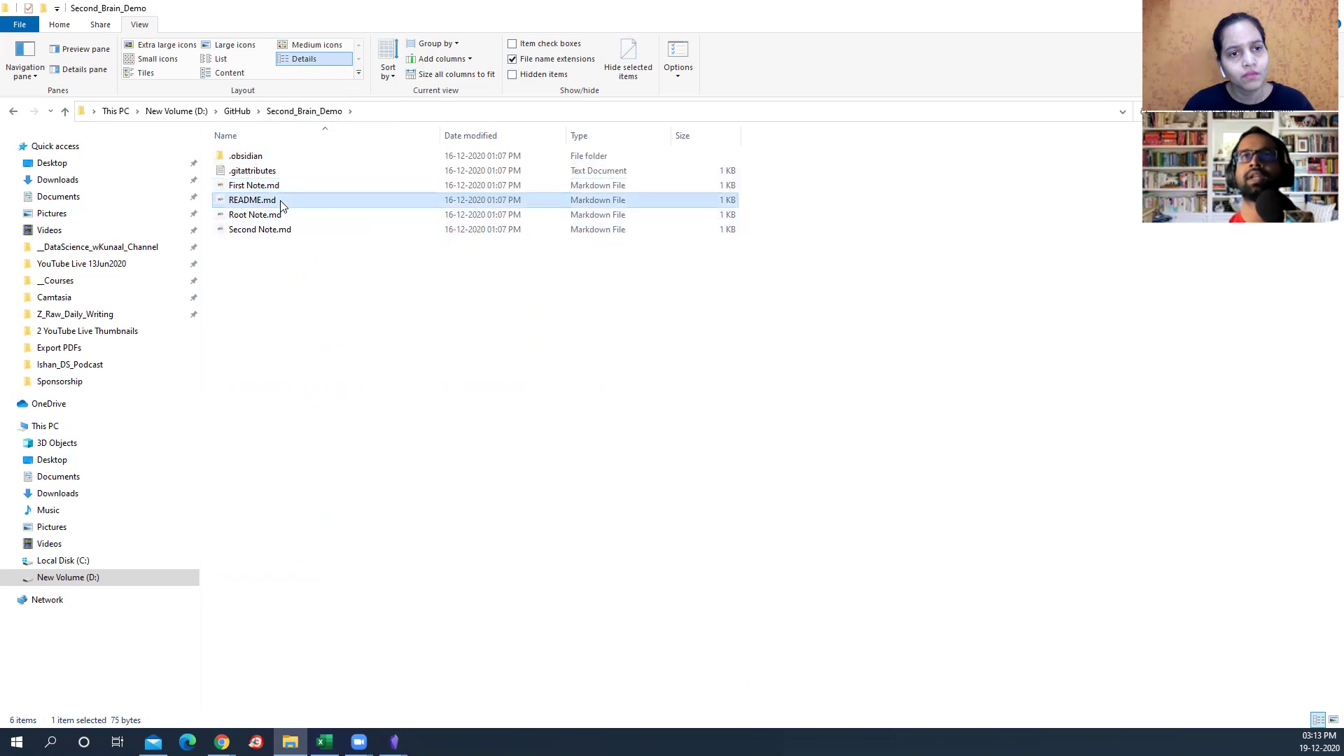
right_click(282, 203)
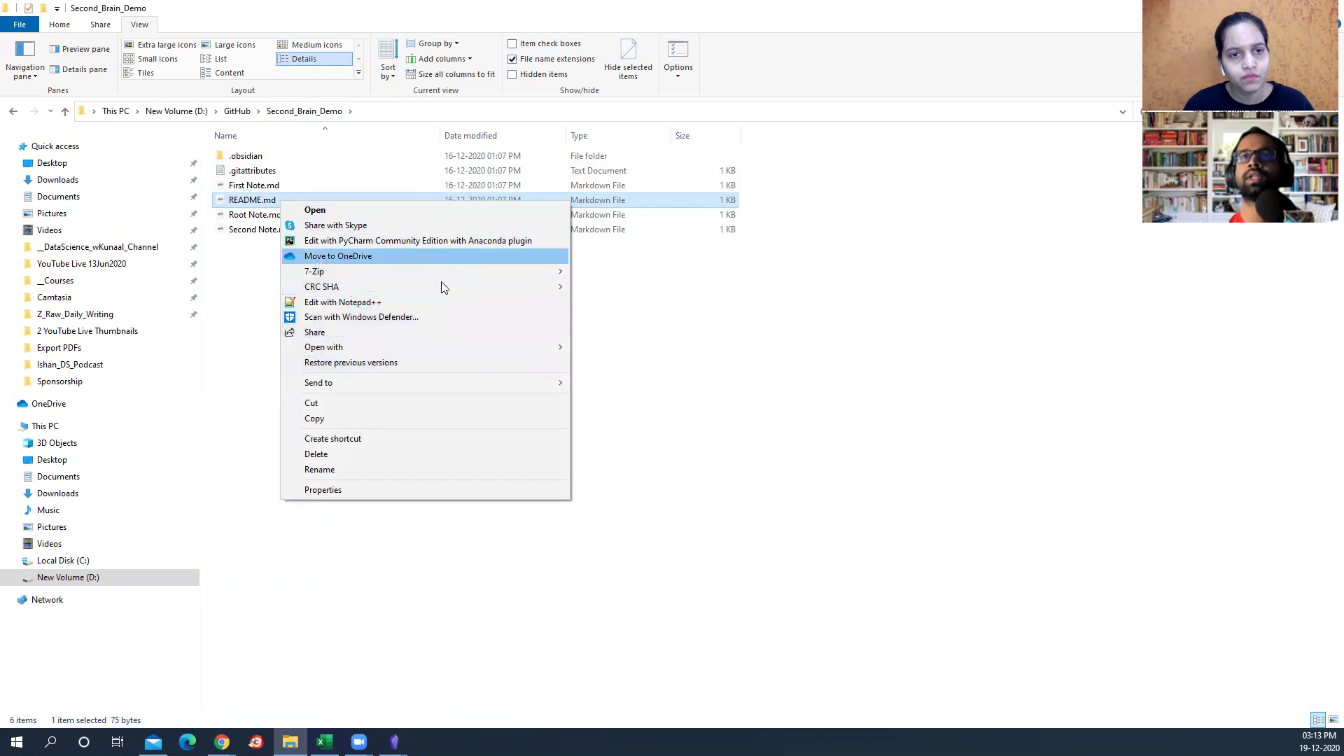
mouse_move(427, 347)
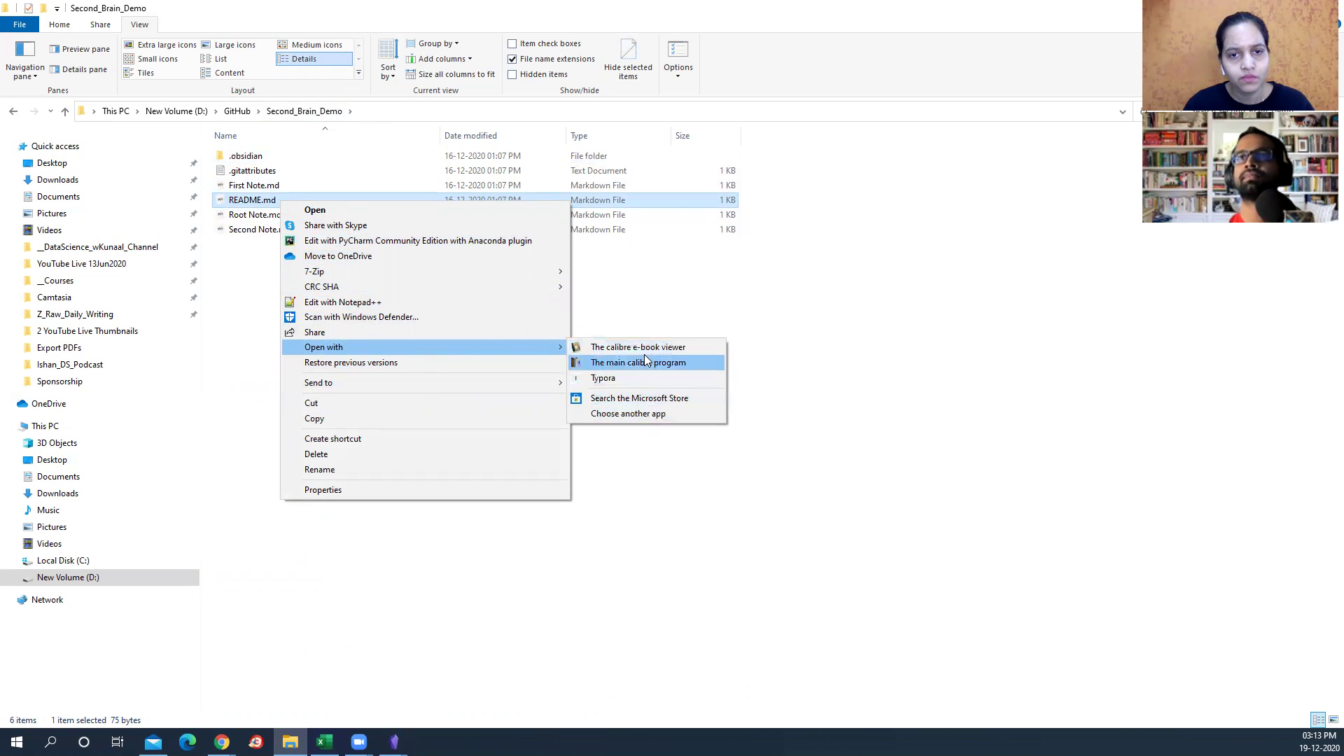
click(360, 302)
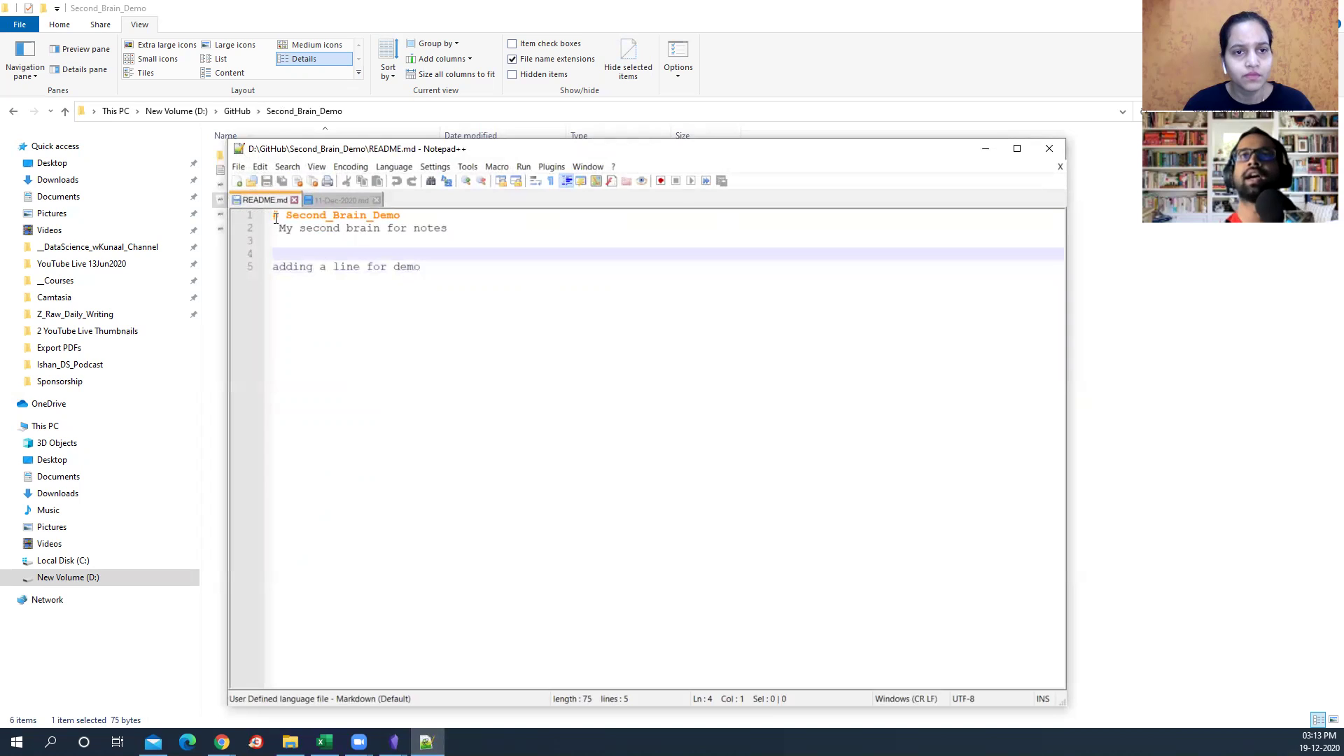
Step: Add a trial line "forbdfg" below the last line of README.md and delete it again
drag(273, 216, 455, 274)
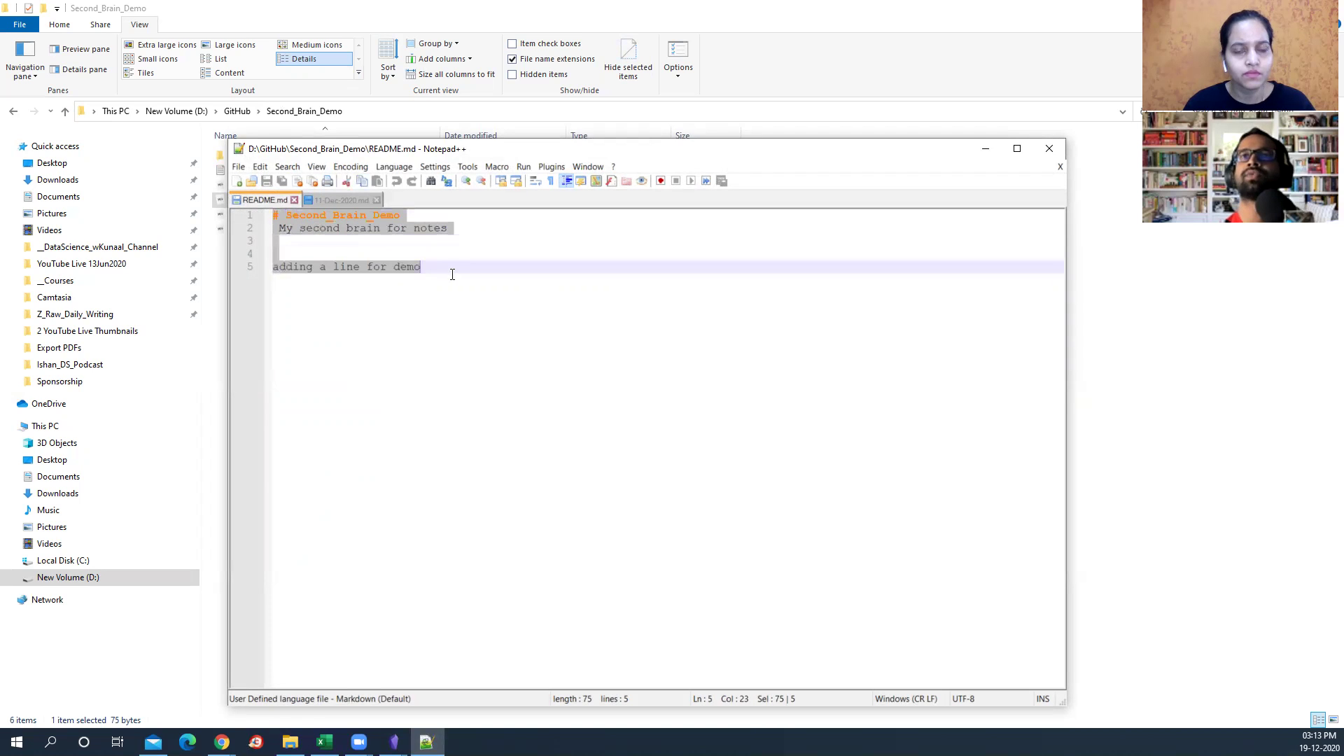
click(451, 277)
key(Return)
text(forbdfg)
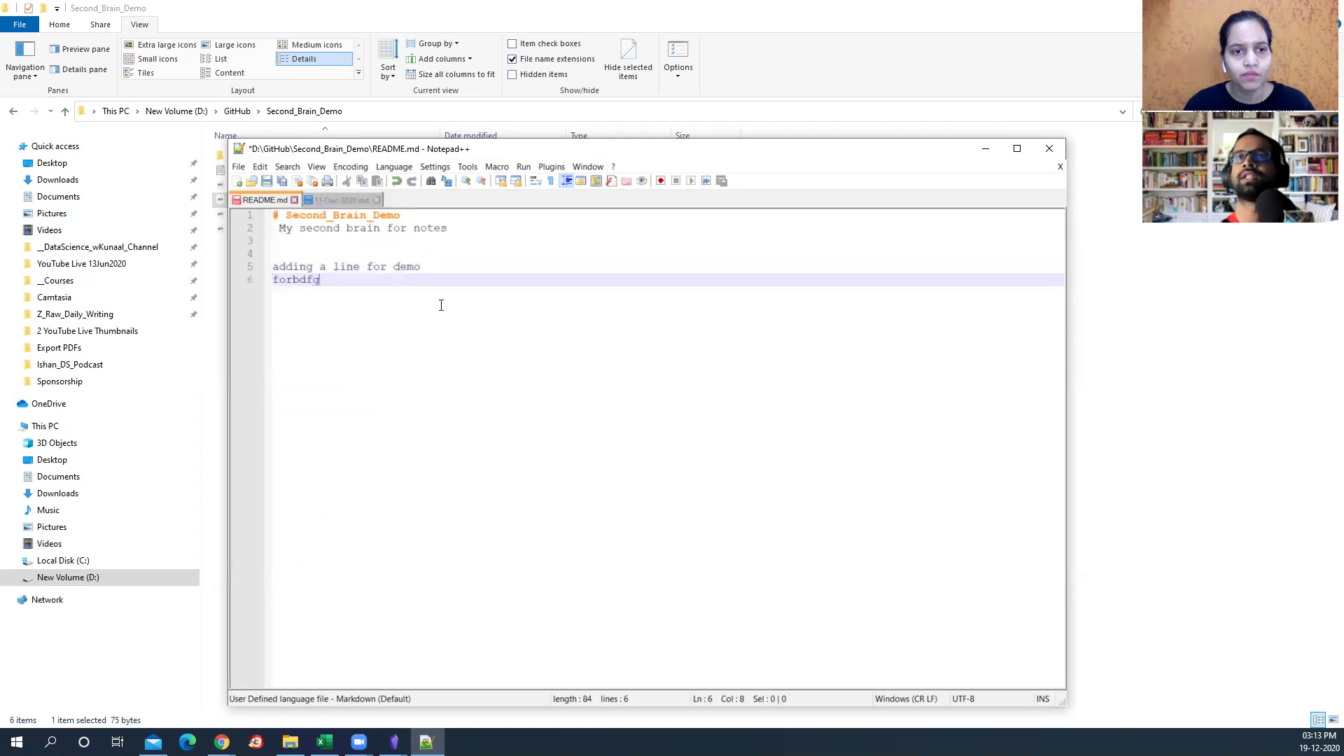
key(BackSpace)
key(BackSpace)
key(BackSpace)
key(BackSpace)
key(BackSpace)
key(BackSpace)
key(BackSpace)
key(BackSpace)
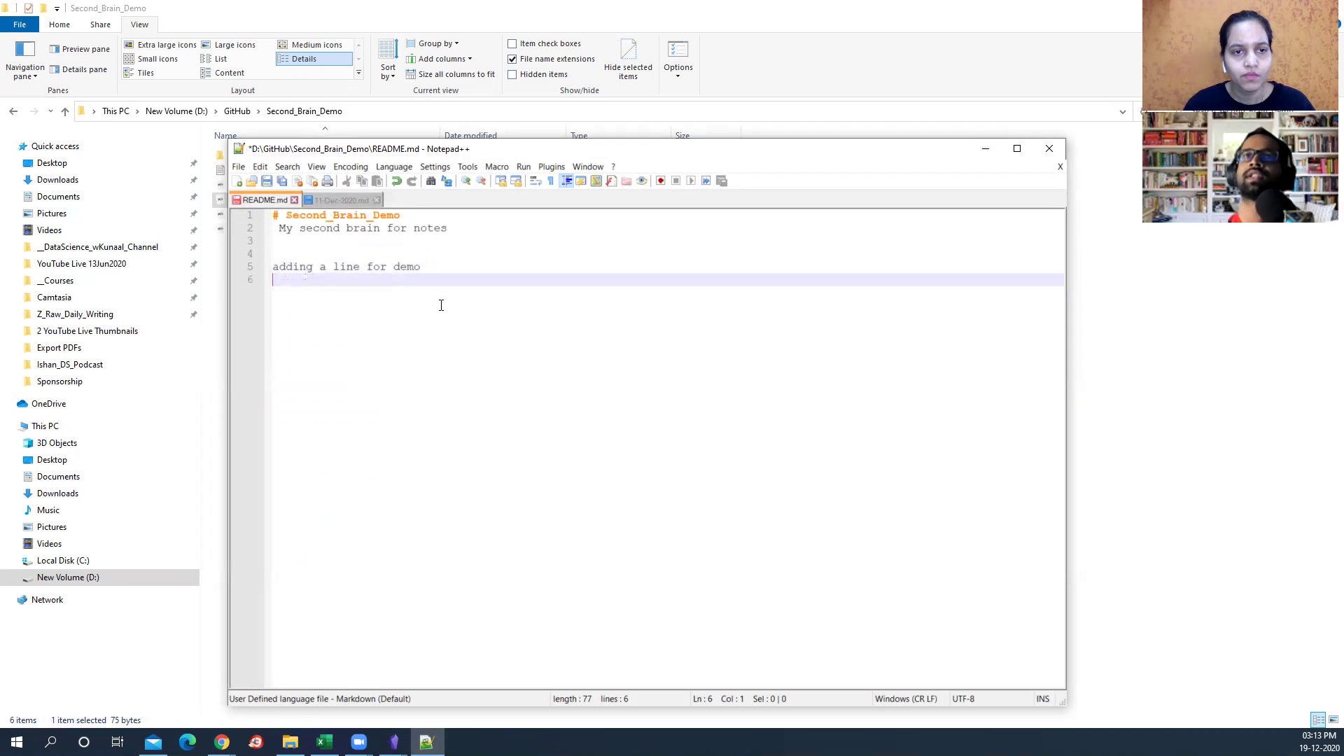
Step: Save README.md and close Notepad++ to return to the Second_Brain_Demo folder
key(ctrl+s)
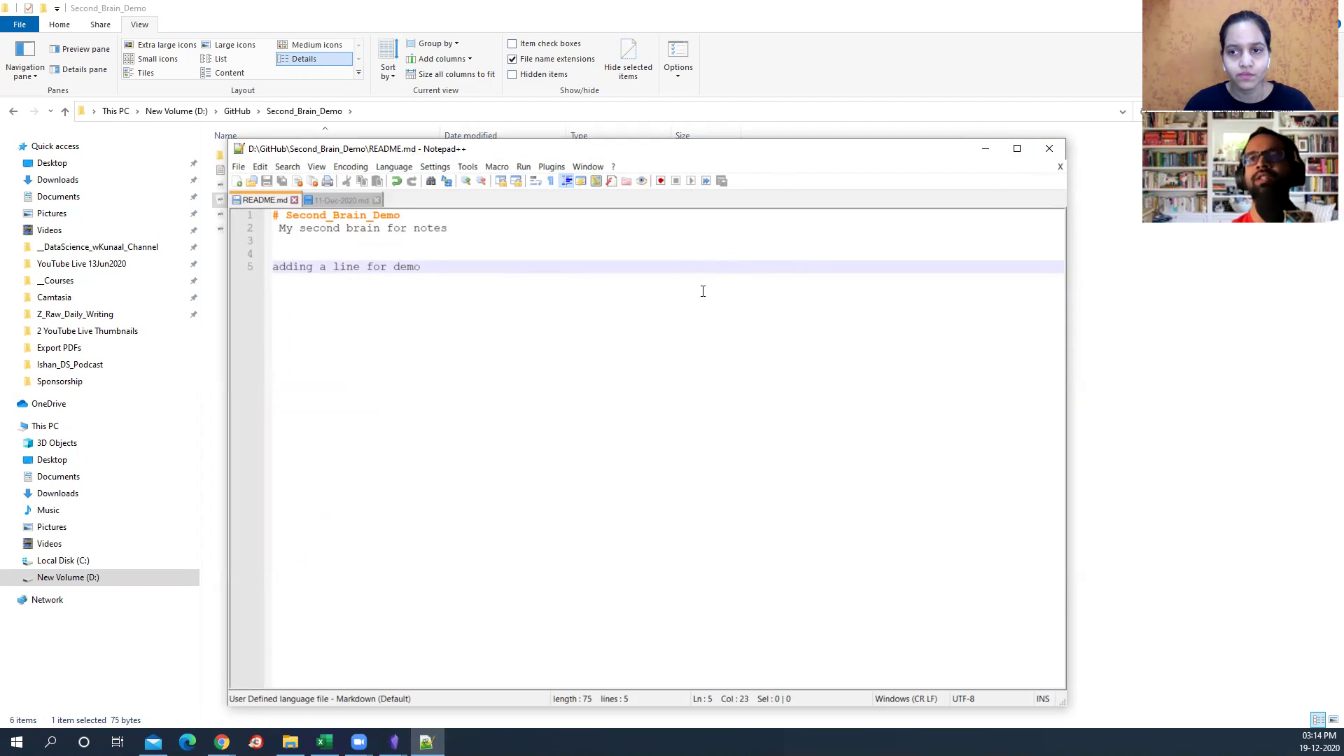
click(1049, 148)
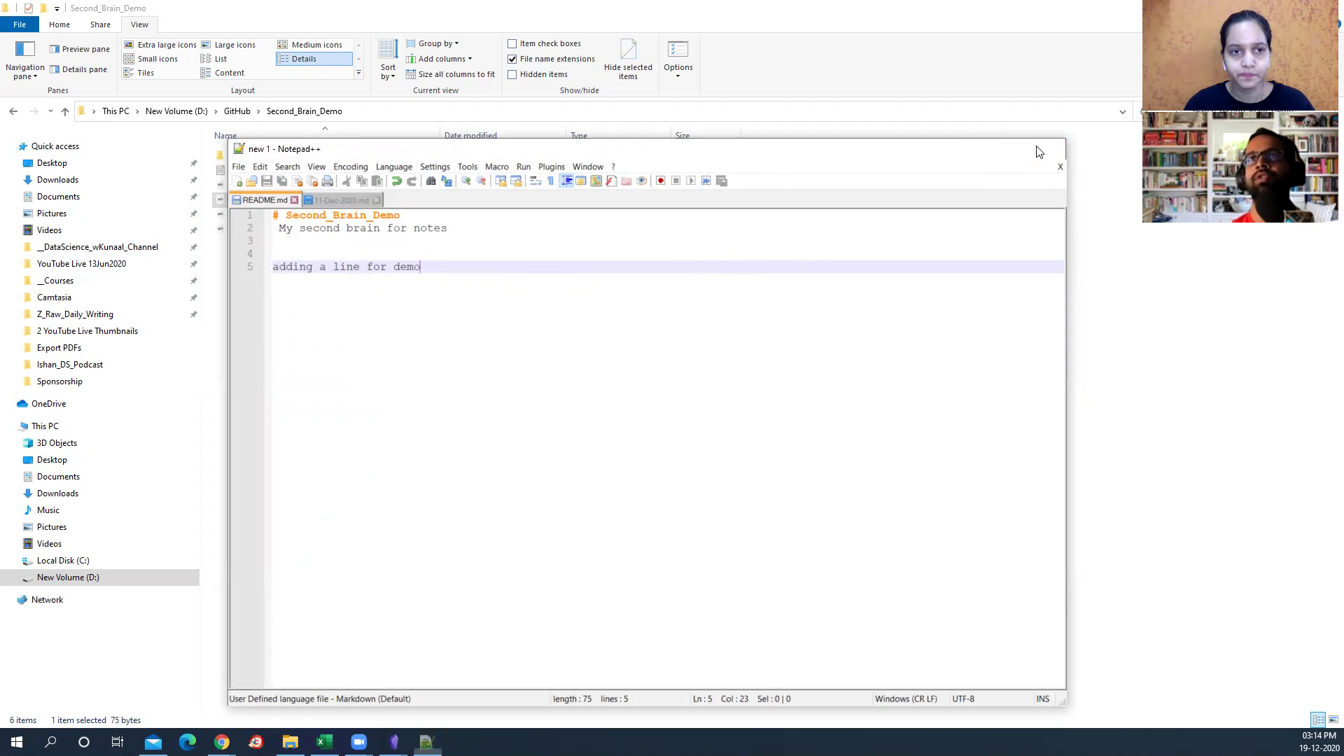
click(560, 374)
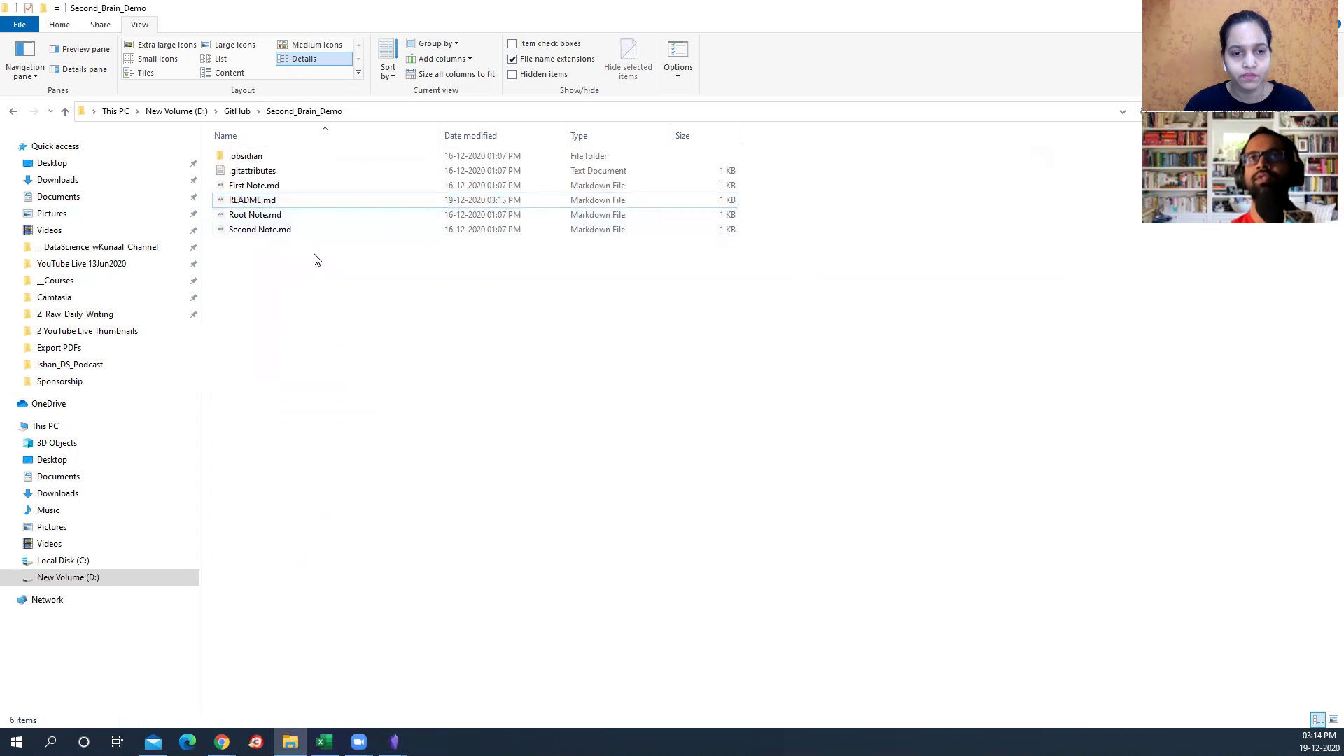
Step: Switch to the Second_Brain_Demo vault in Obsidian and enlarge its interface by two zoom levels
mouse_move(394, 741)
click(433, 687)
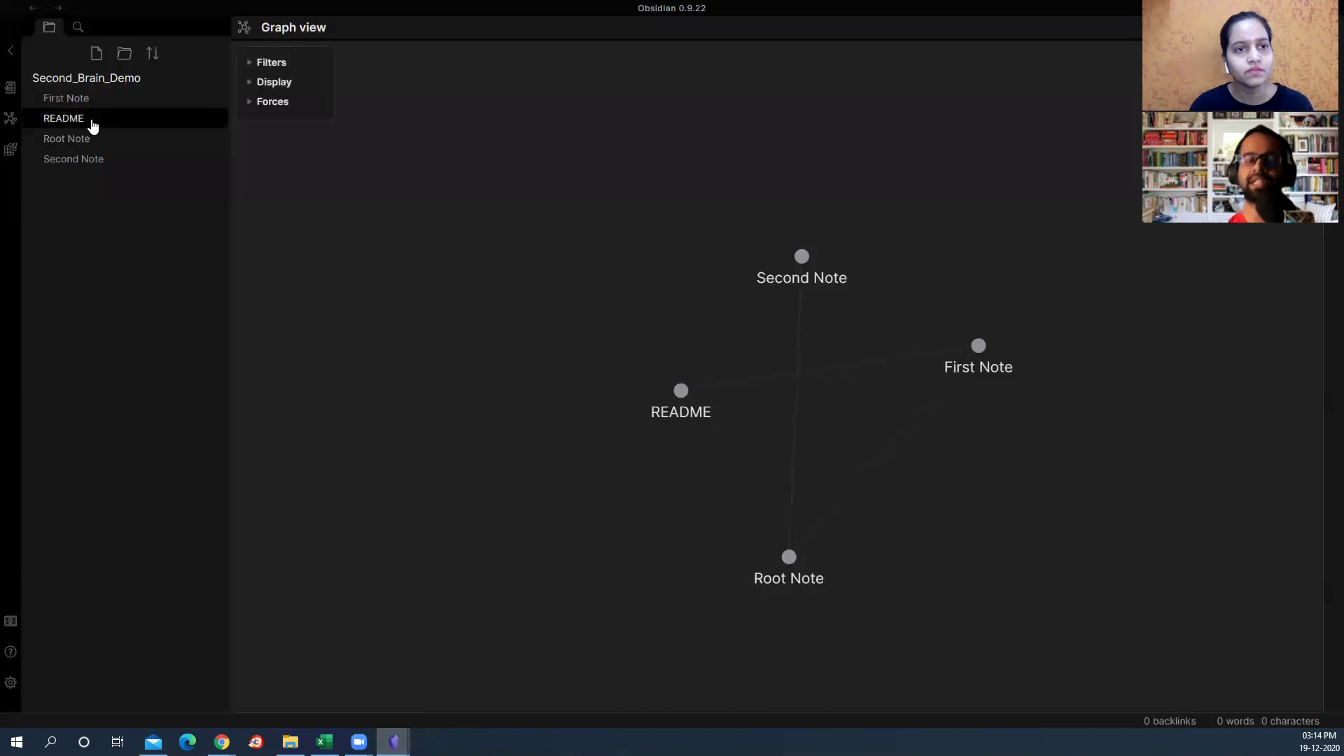
key(ctrl+equal)
key(ctrl+equal)
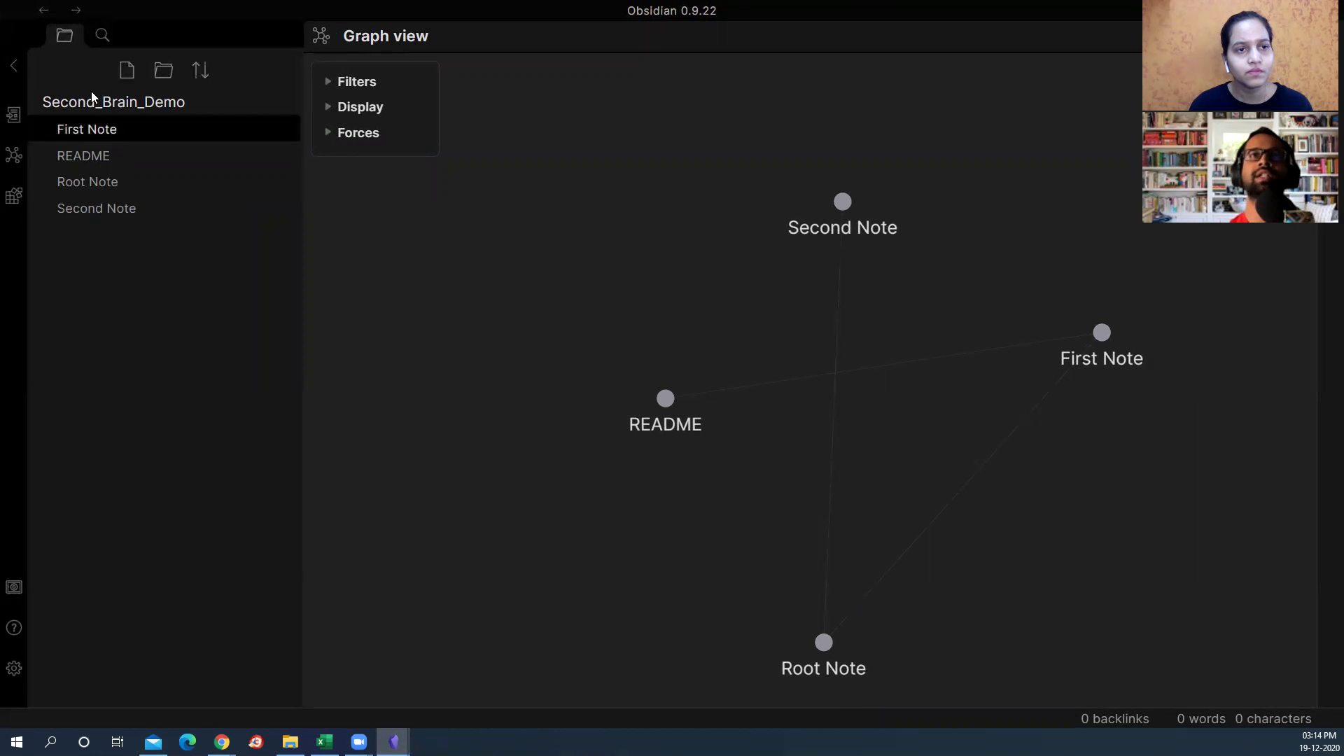
Step: Show the Second_Brain_Demo folder in a restored-size File Explorer window over Obsidian to compare the files, and minimize it
click(290, 741)
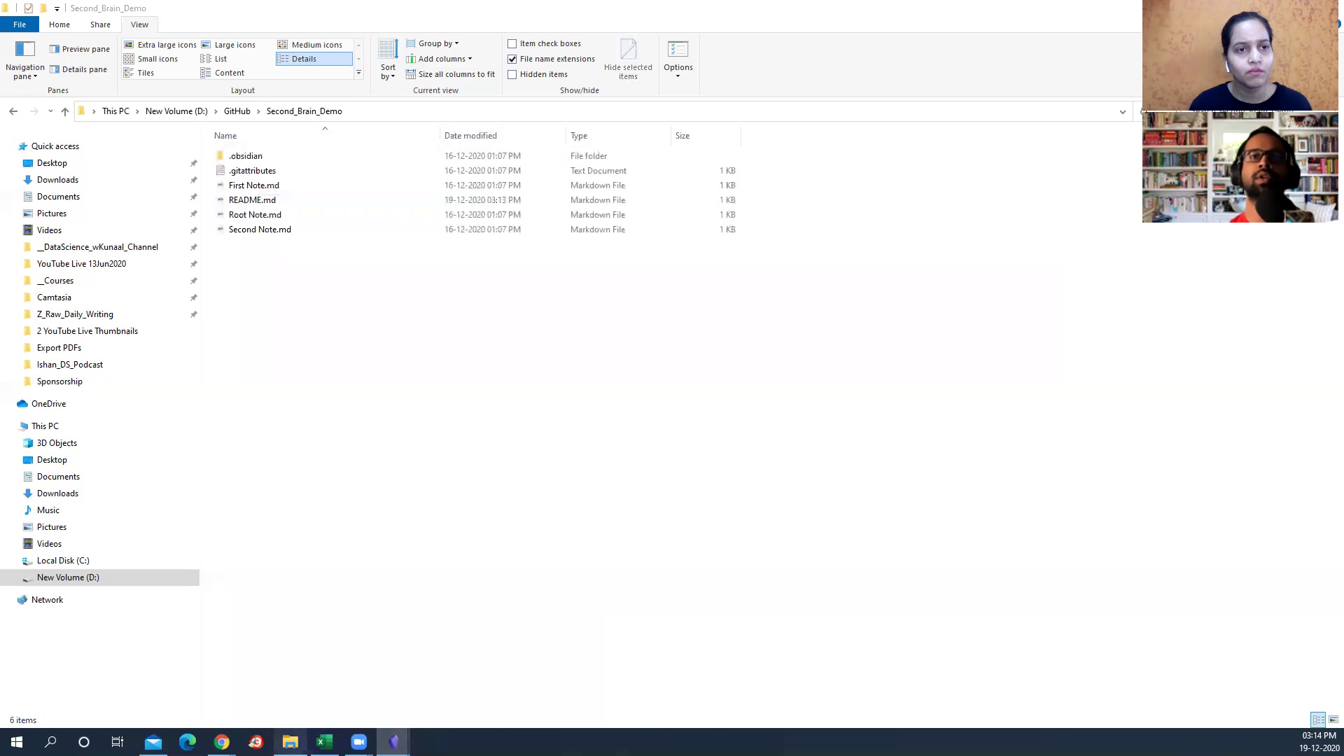
double_click(473, 21)
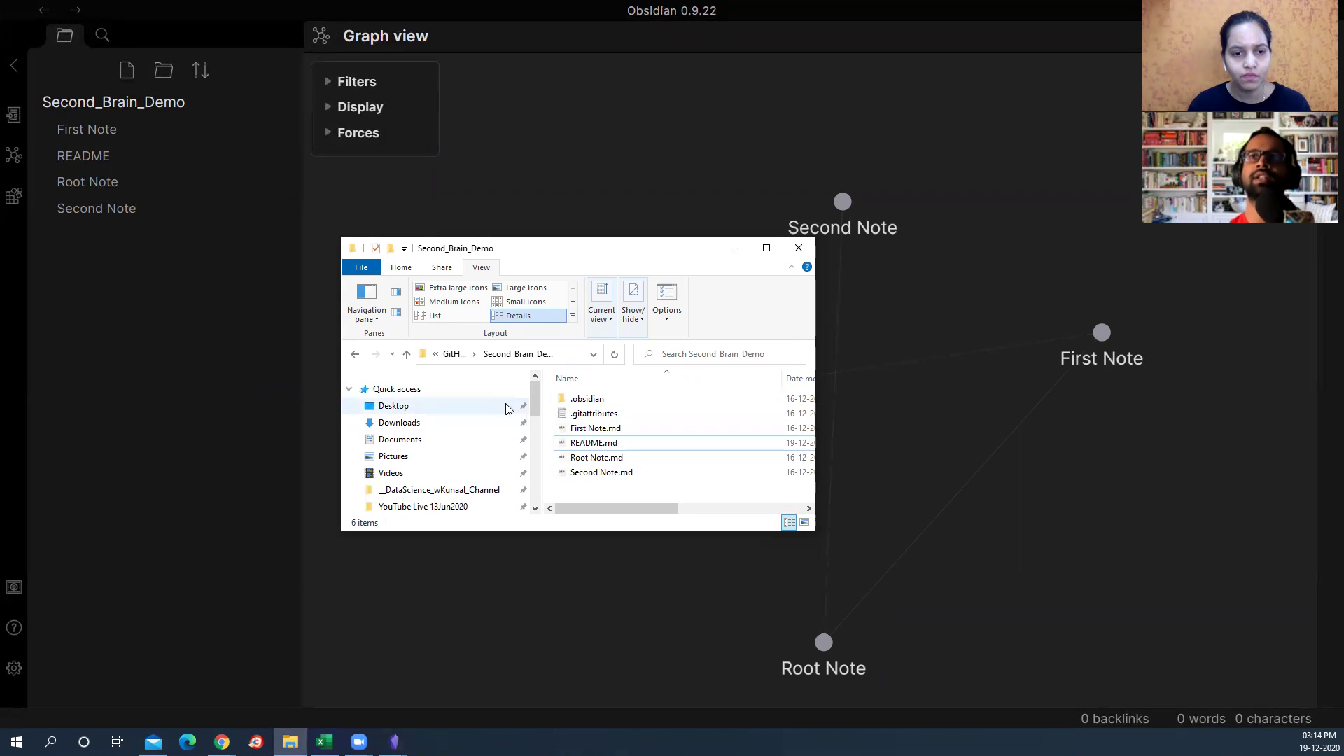
click(735, 249)
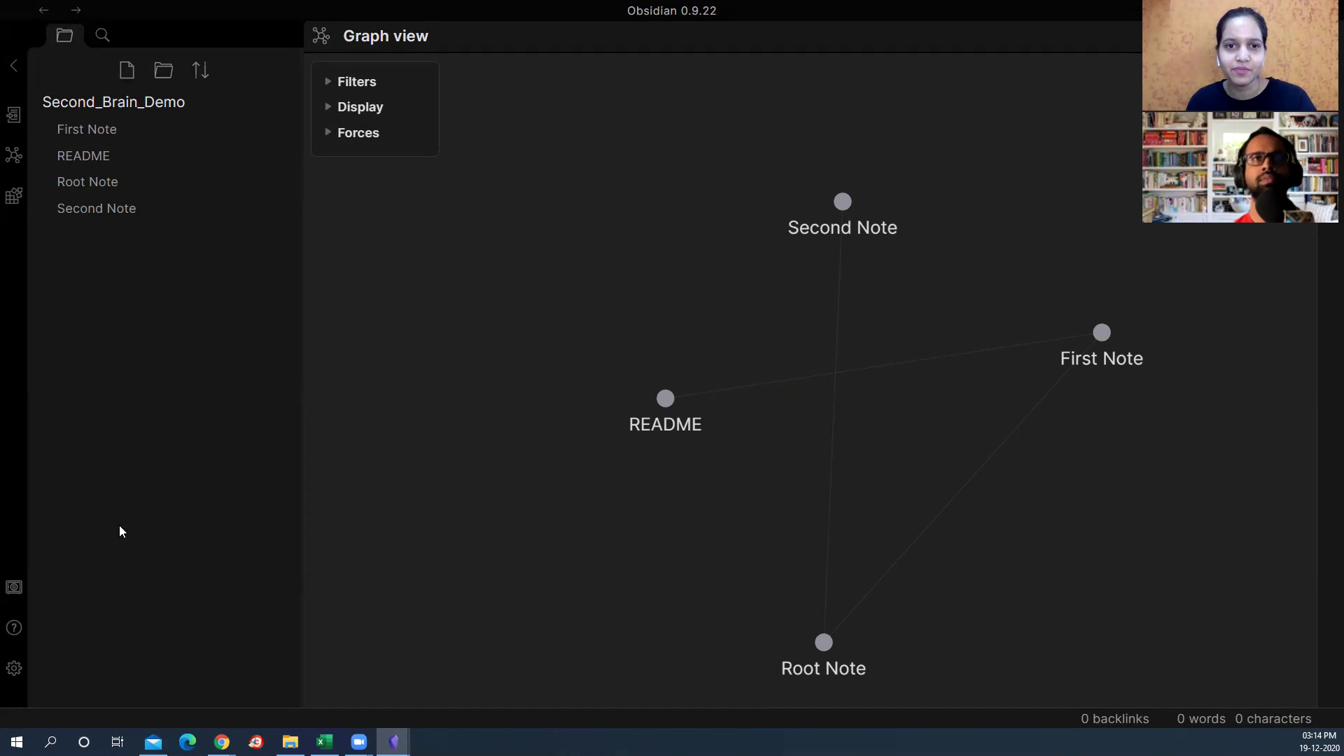
Step: Bring up the Obsidian vault manager over the graph view and show its form for creating a new vault
mouse_move(393, 742)
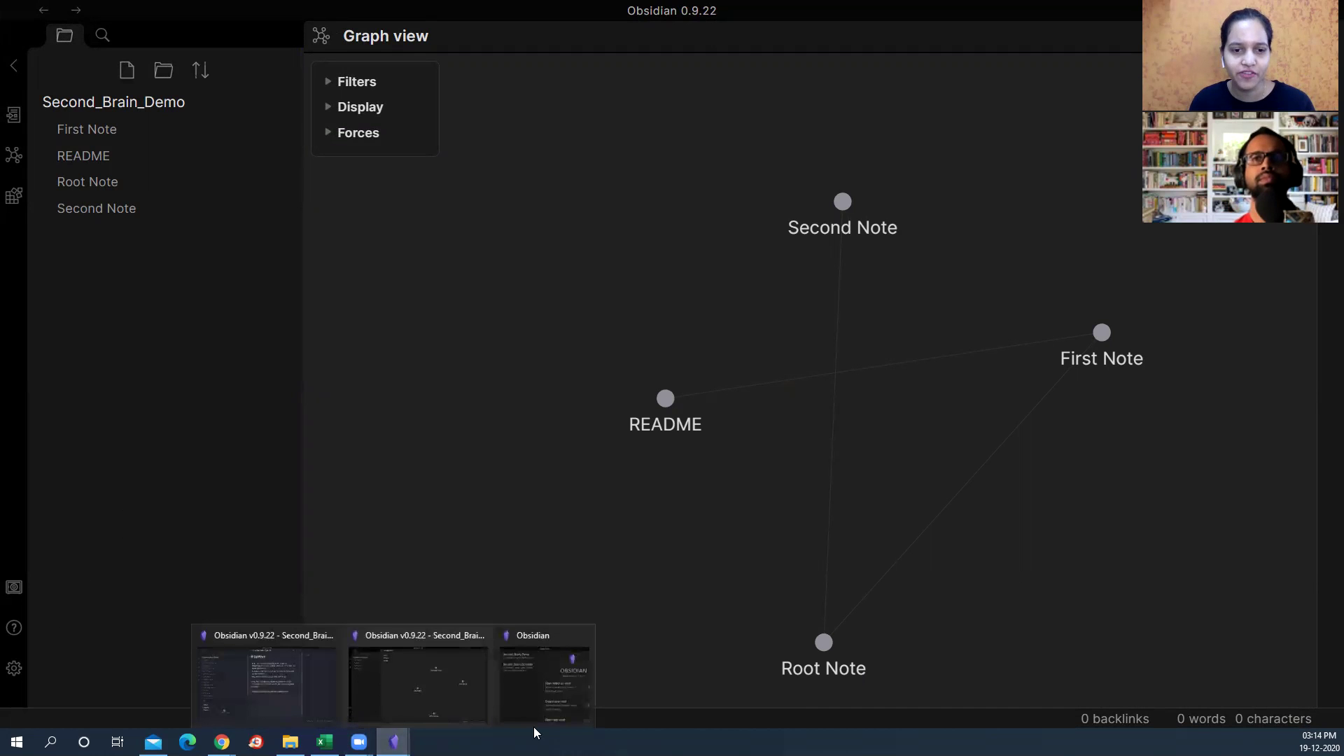
click(540, 698)
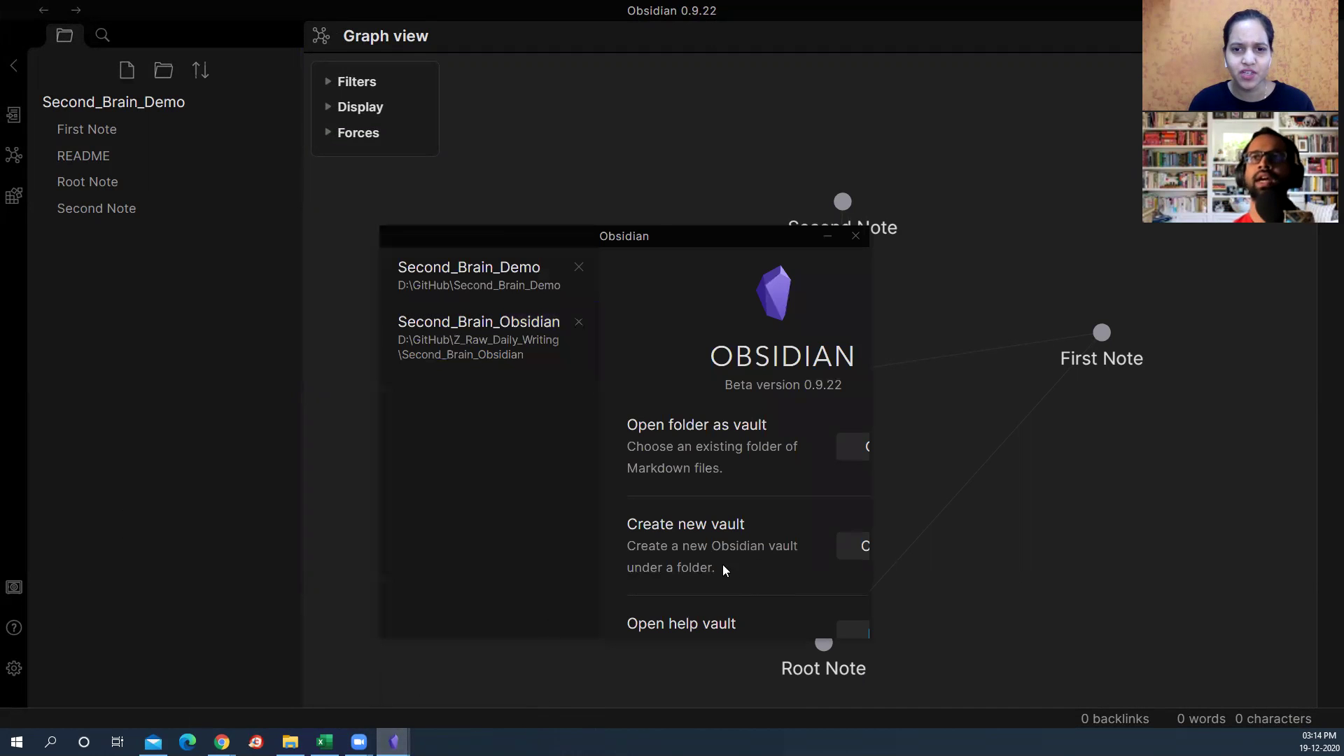
drag(655, 241, 627, 232)
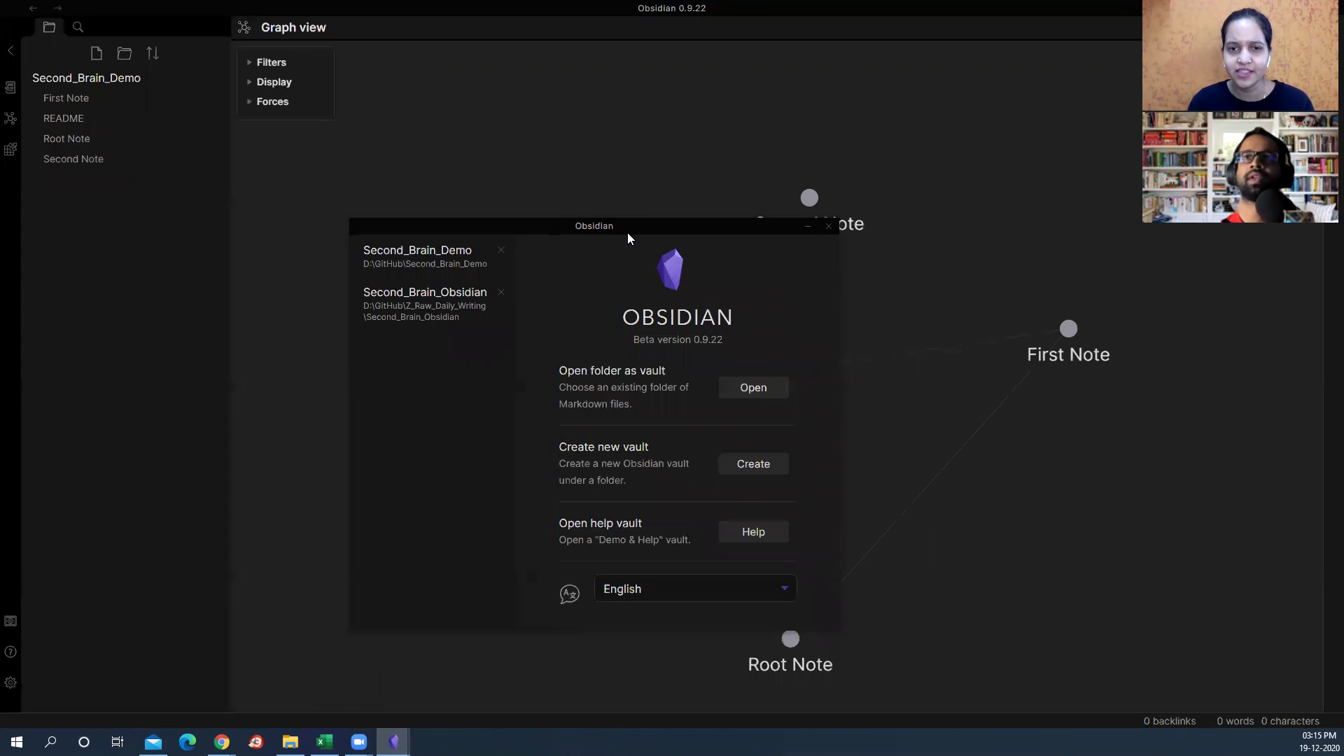
click(741, 466)
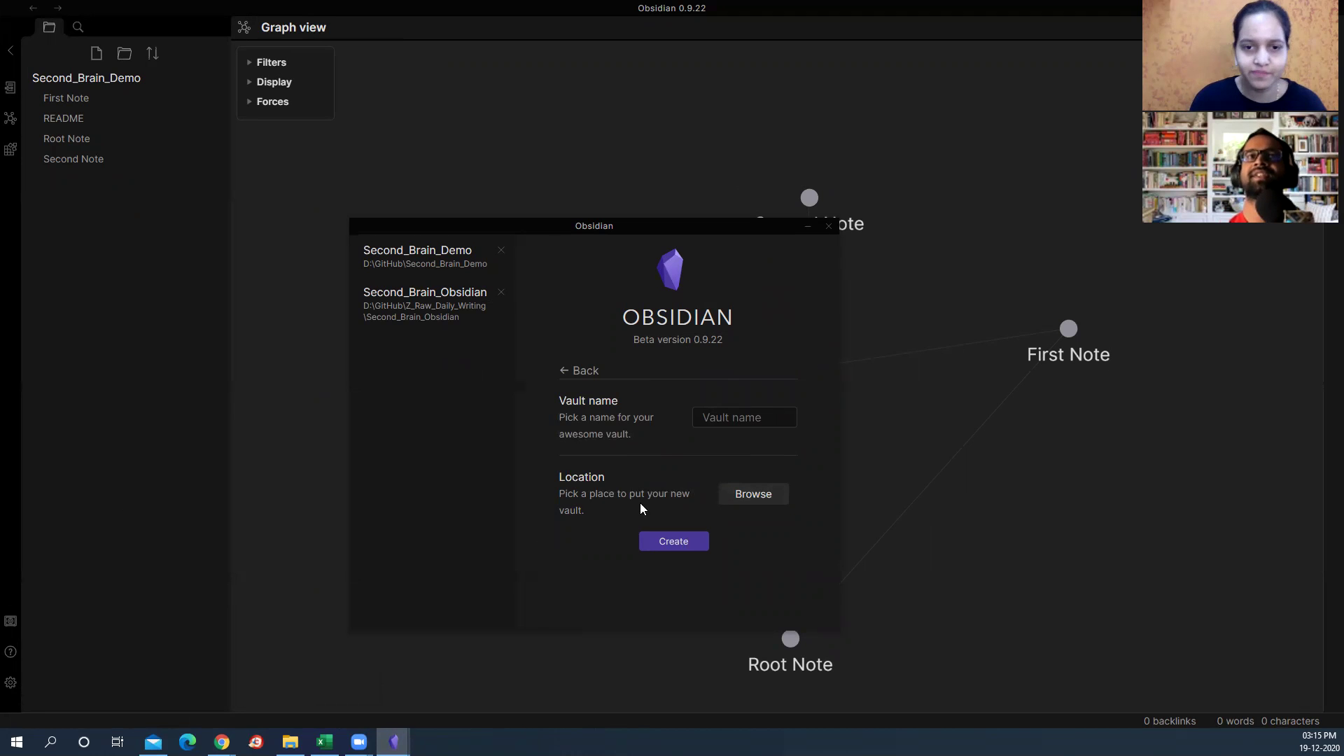
Step: Check the Second_Brain_Demo folder in File Explorer, minimize it, and return to the vault manager's start page
click(290, 742)
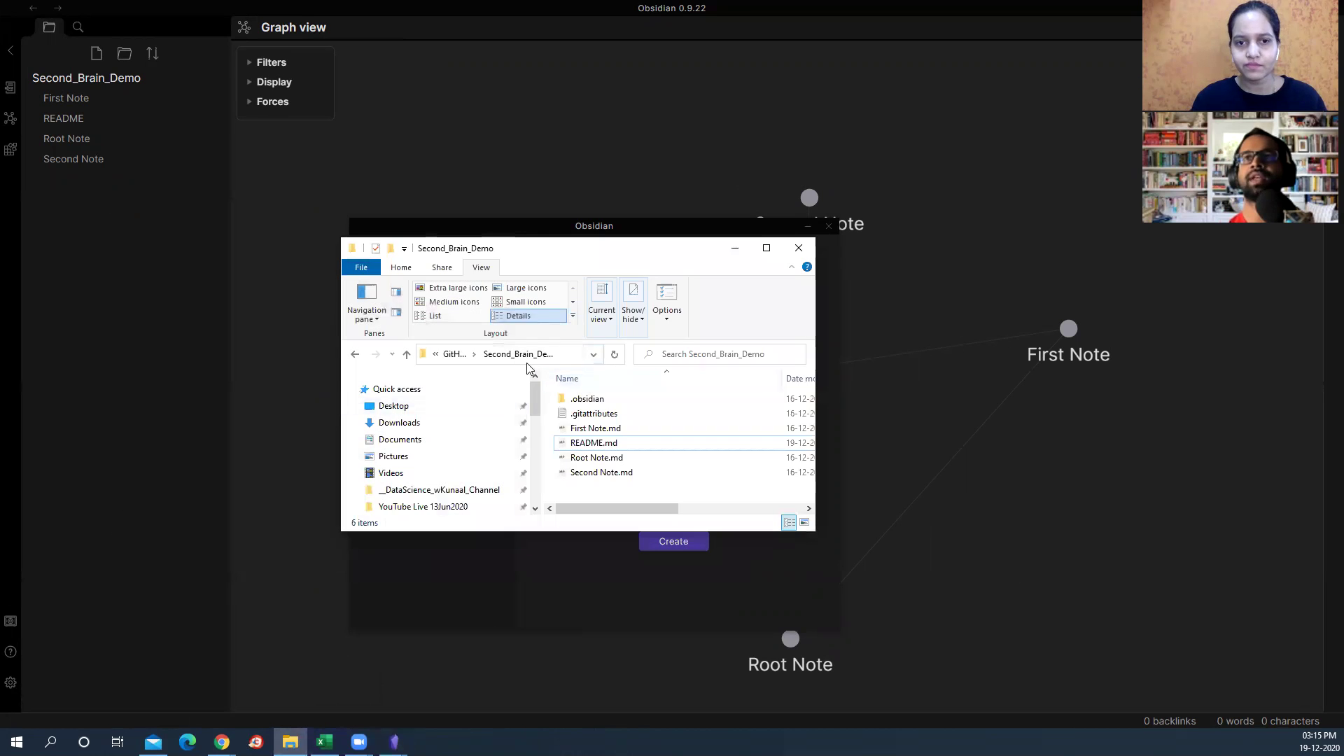
click(454, 353)
double_click(609, 497)
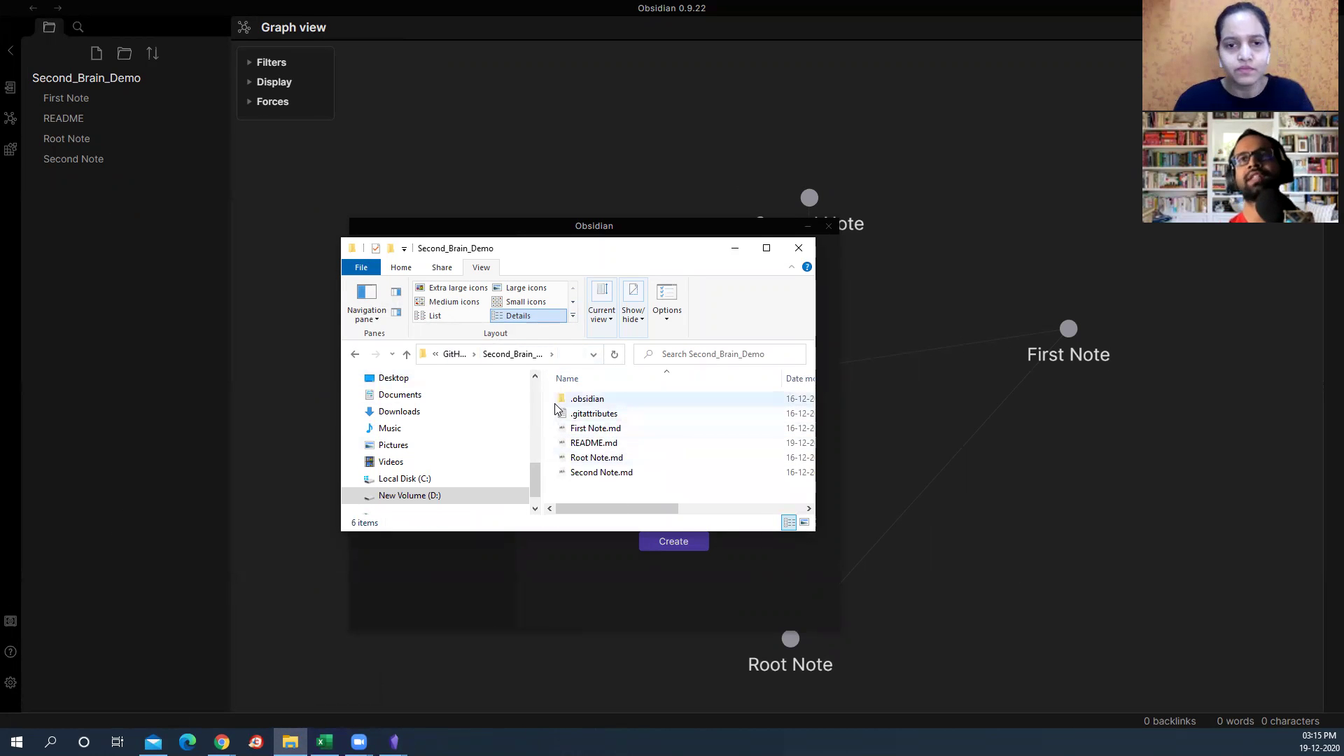
click(733, 249)
click(562, 364)
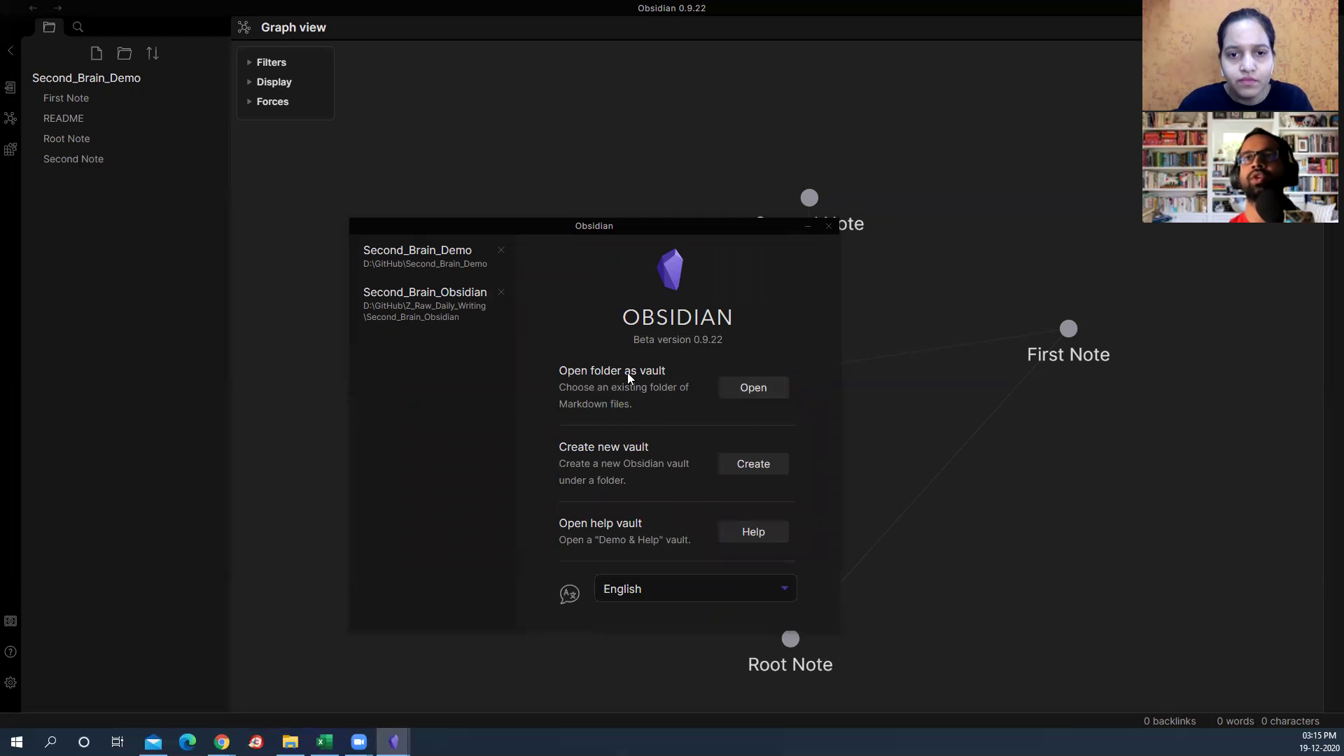
Step: Show how to open the Second_Brain_Obsidian folder in Z_Raw_Daily_Writing as a vault, cancel the selection, and close the vault manager
click(746, 387)
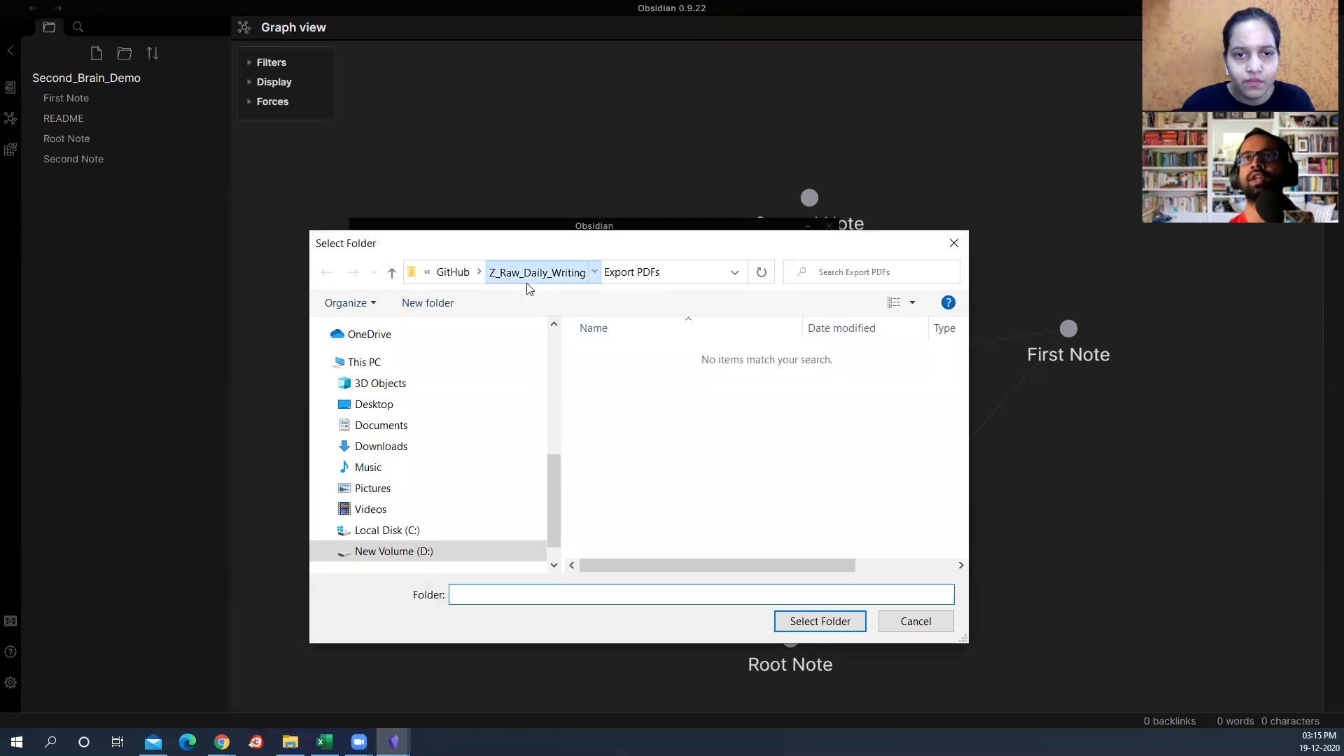
click(528, 284)
click(617, 376)
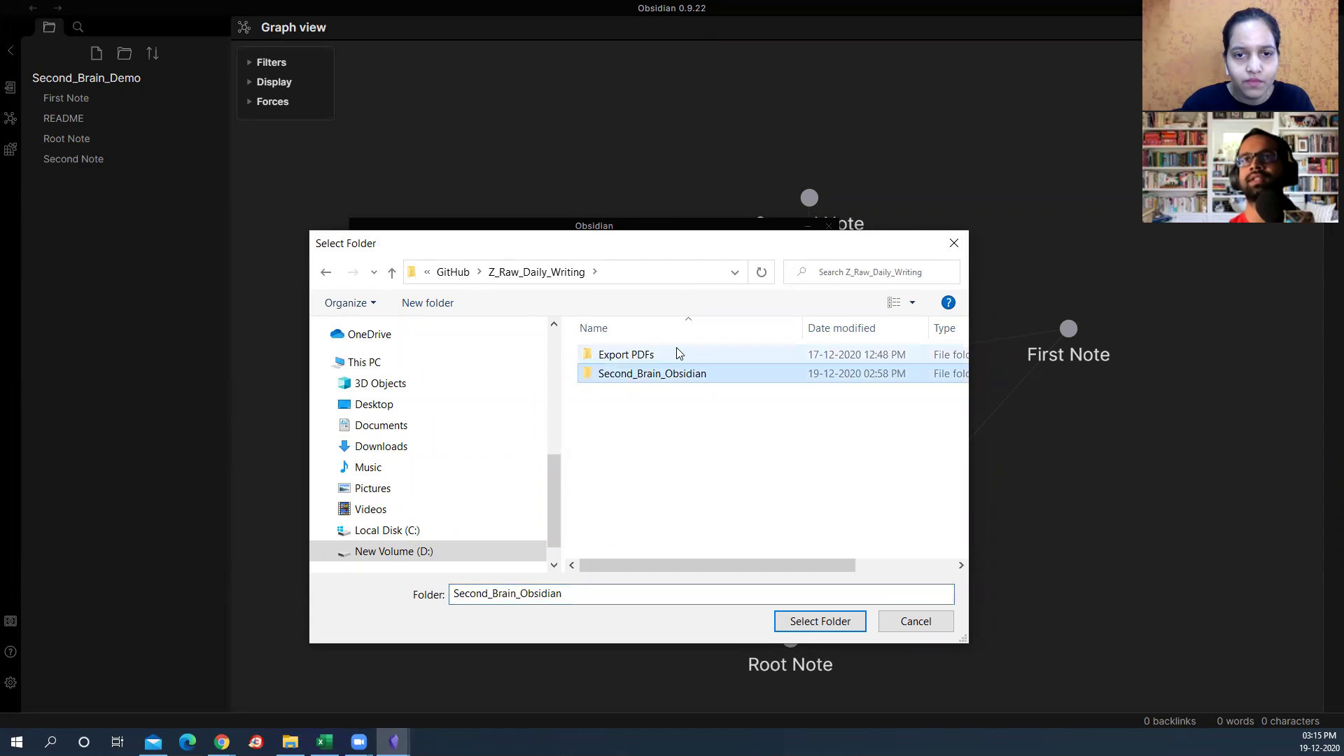
click(915, 623)
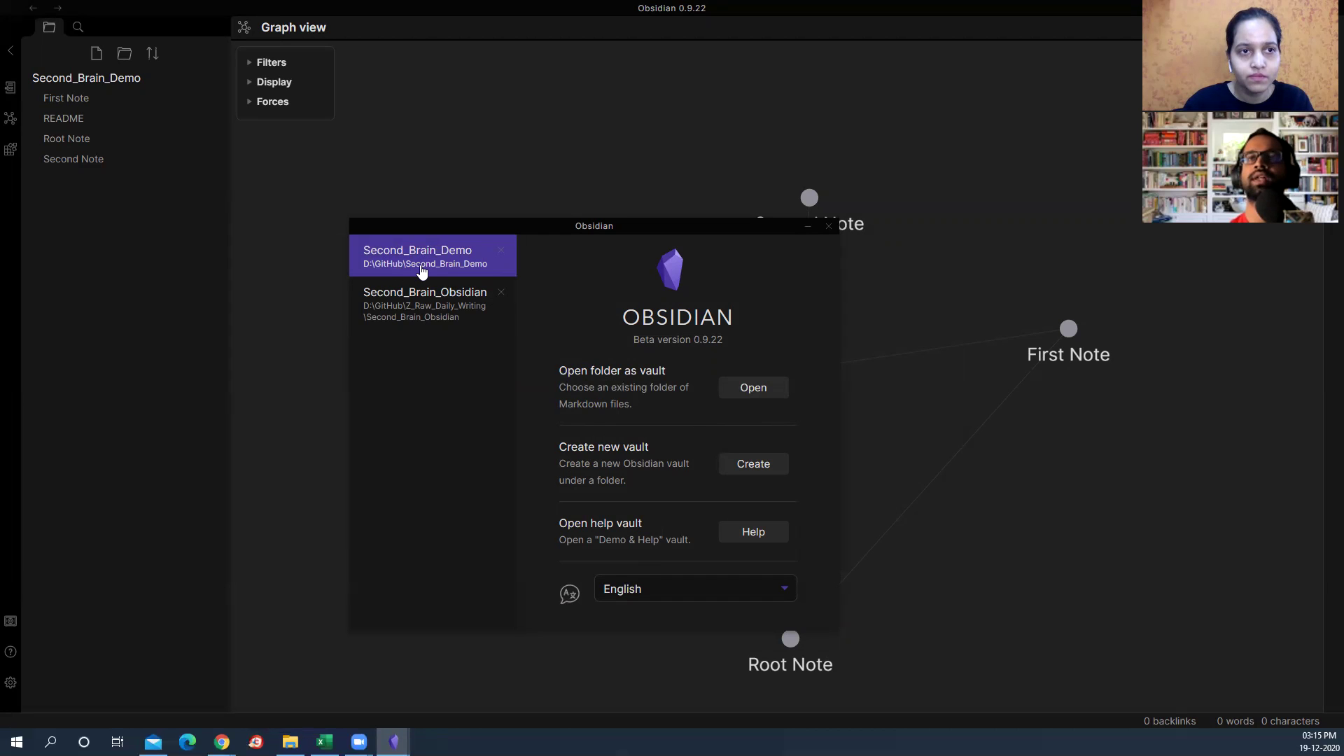
click(824, 228)
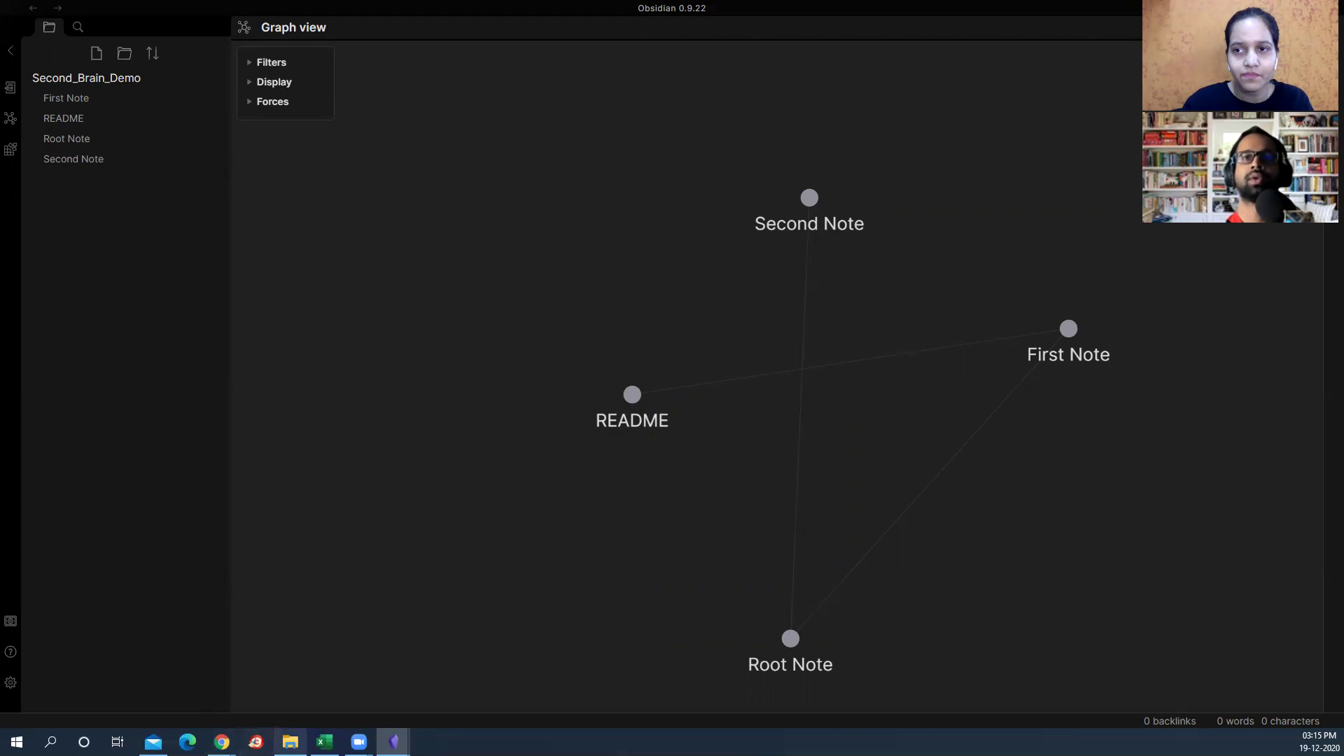
Step: Delete First Note.md, Root Note.md and Second Note.md from the Second_Brain_Demo folder in File Explorer, and return to the vault's graph in Obsidian
click(290, 741)
click(600, 471)
ctrl+click(592, 457)
ctrl+click(583, 429)
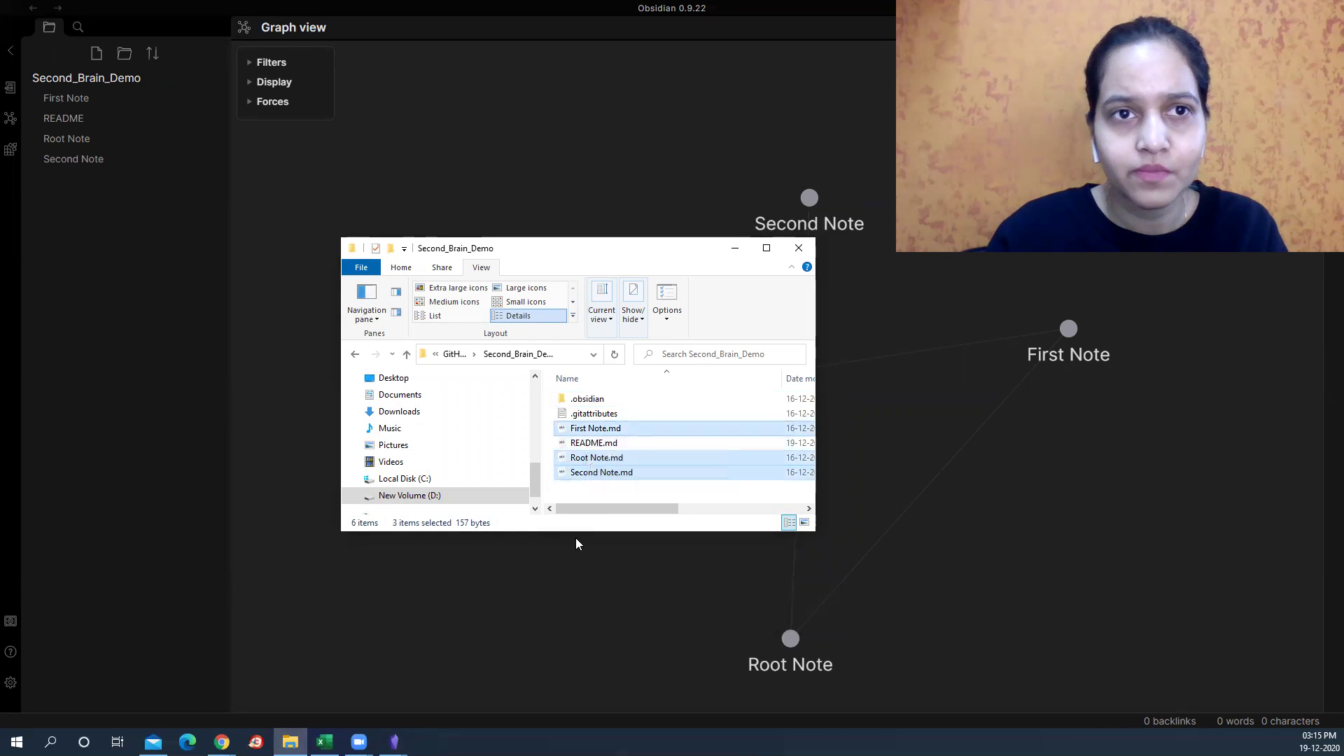
key(Delete)
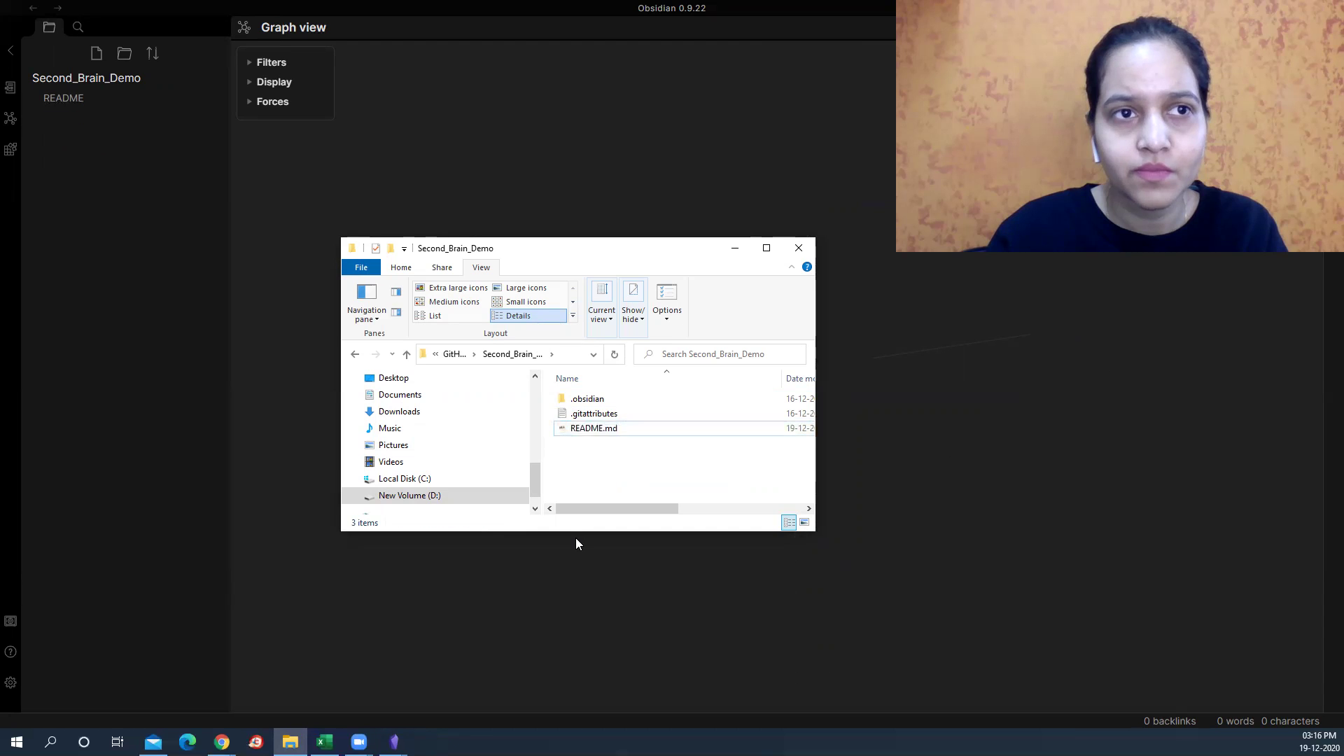
click(734, 248)
drag(804, 400, 462, 389)
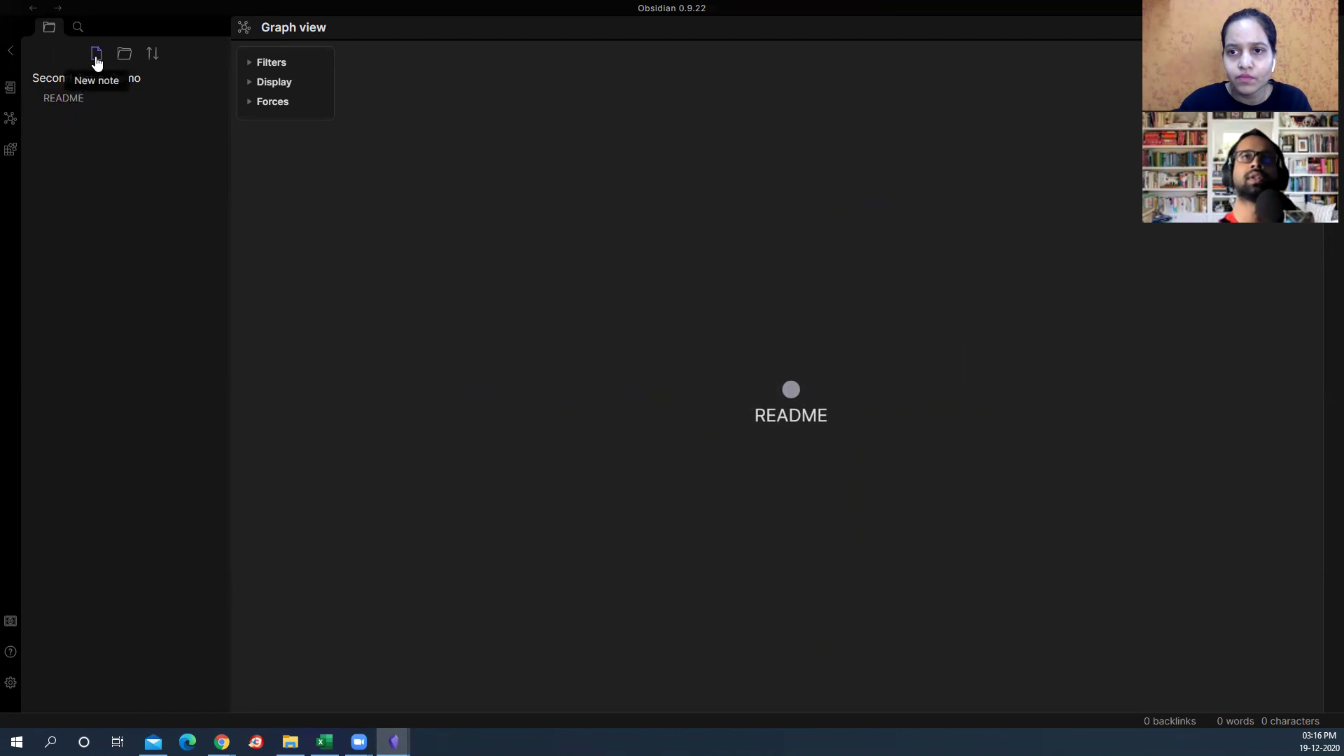
Step: Enlarge the interface by three zoom levels and create a new note titled "Root Note or Home"
key(ctrl+equal)
key(ctrl+equal)
key(ctrl+equal)
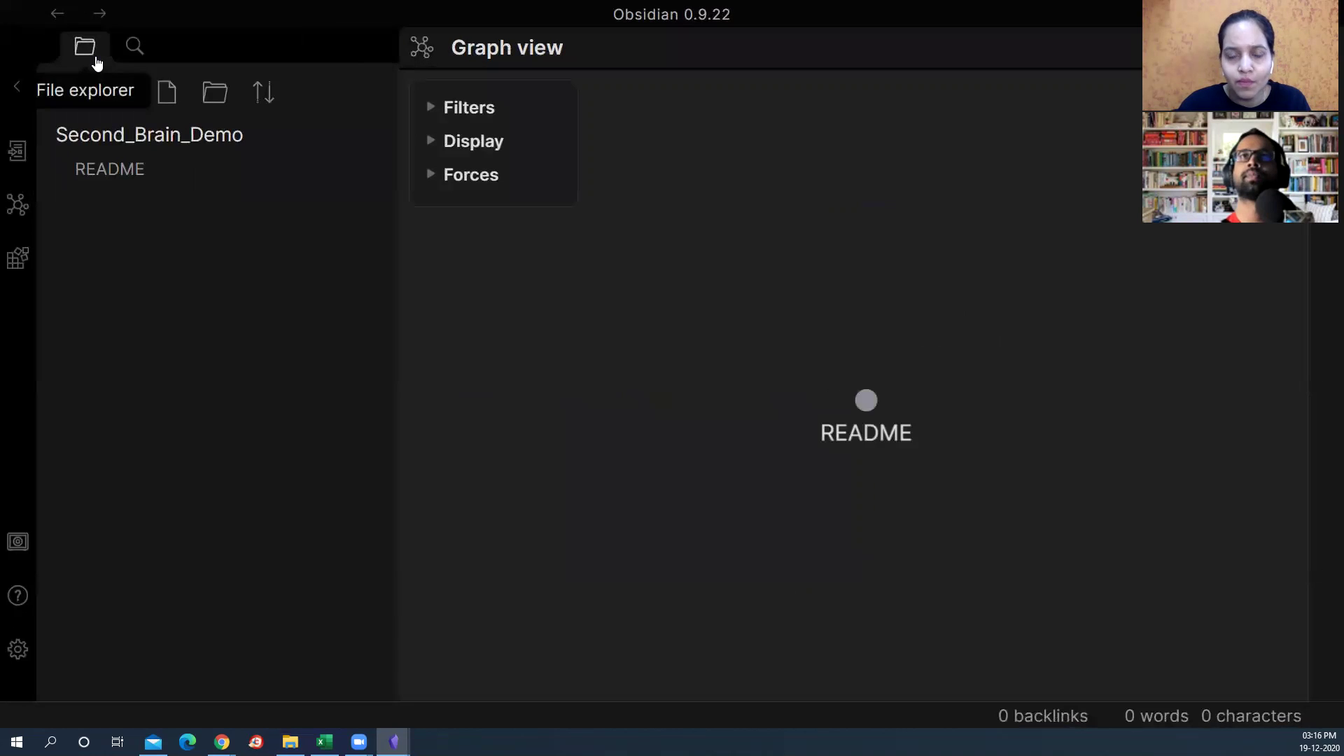
click(168, 97)
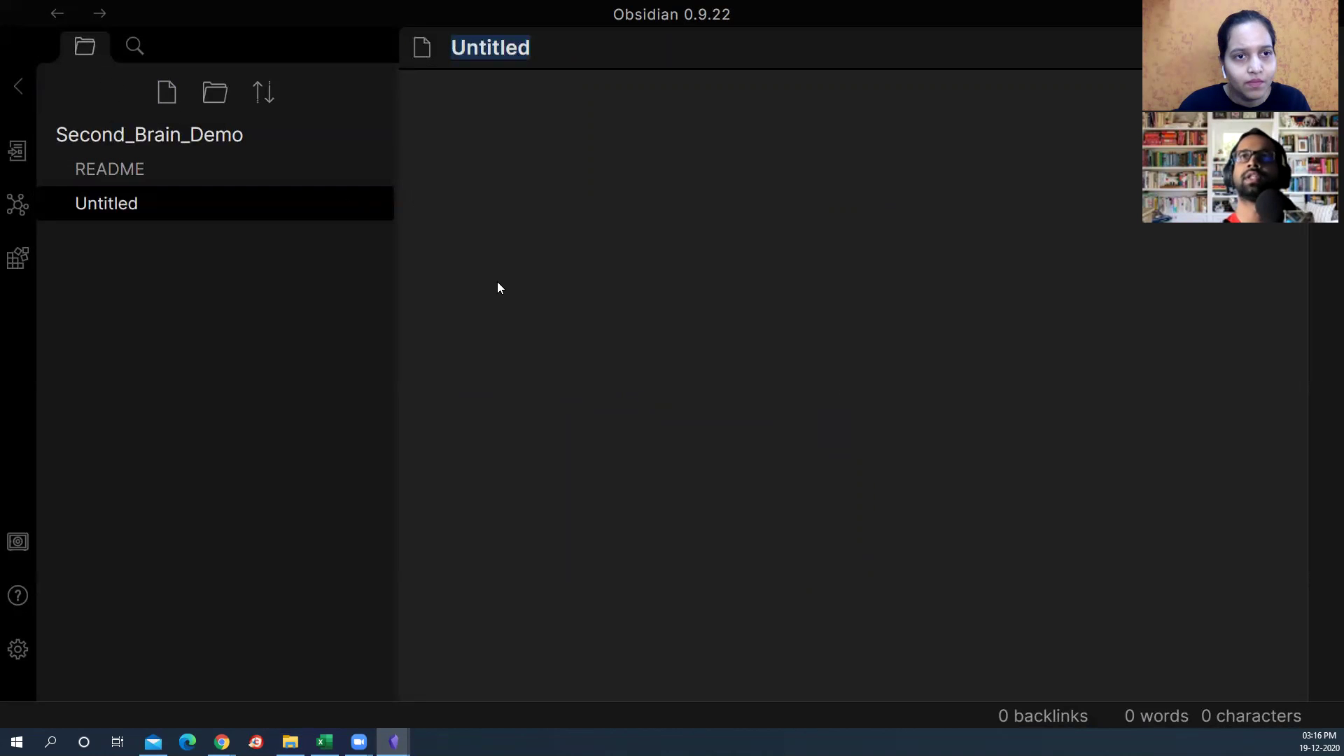
text(Root Note)
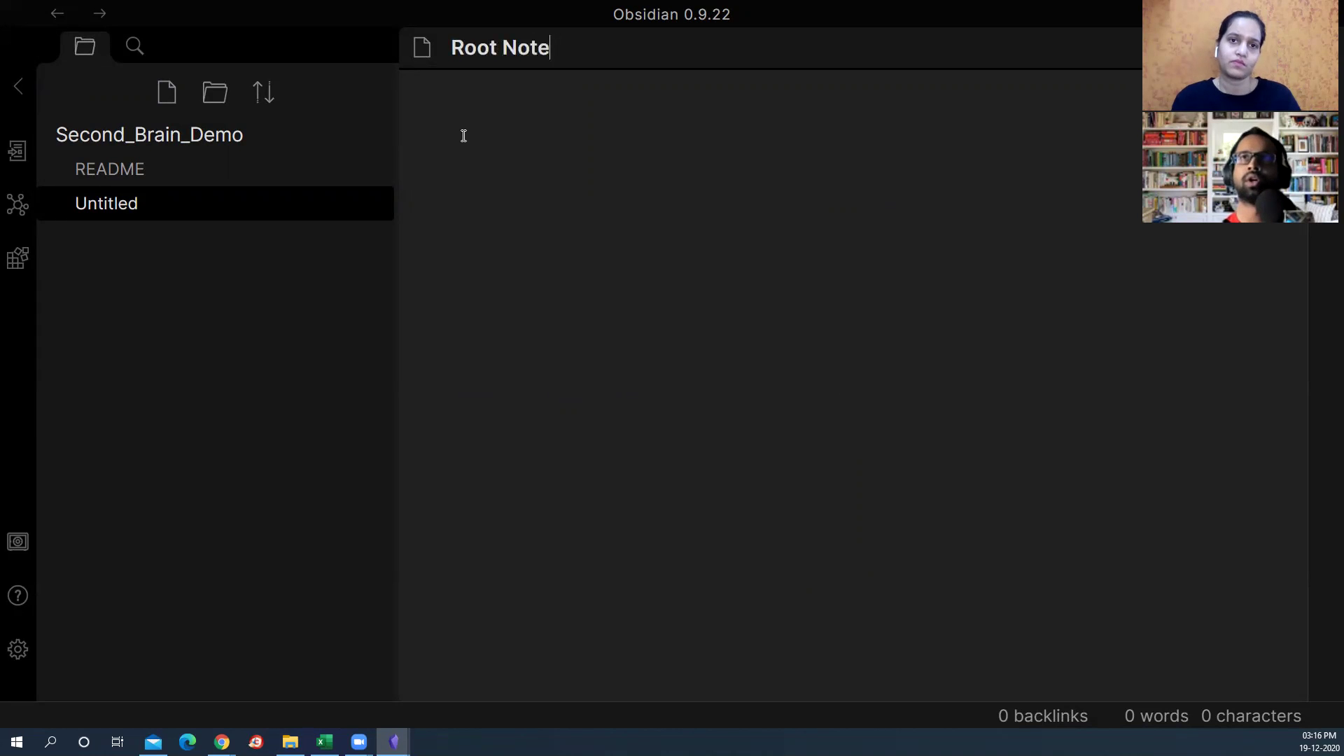
text(:Home)
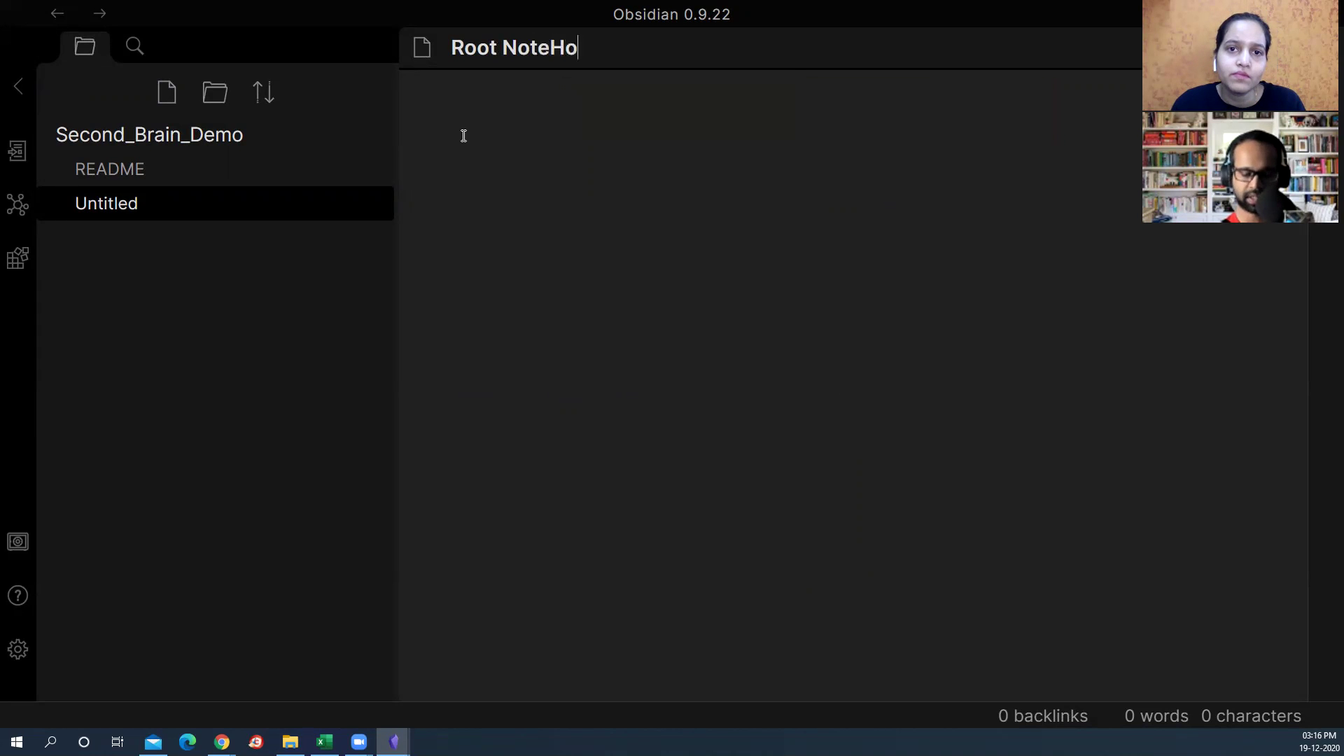
key(Left)
key(Left)
key(Left)
key(Left)
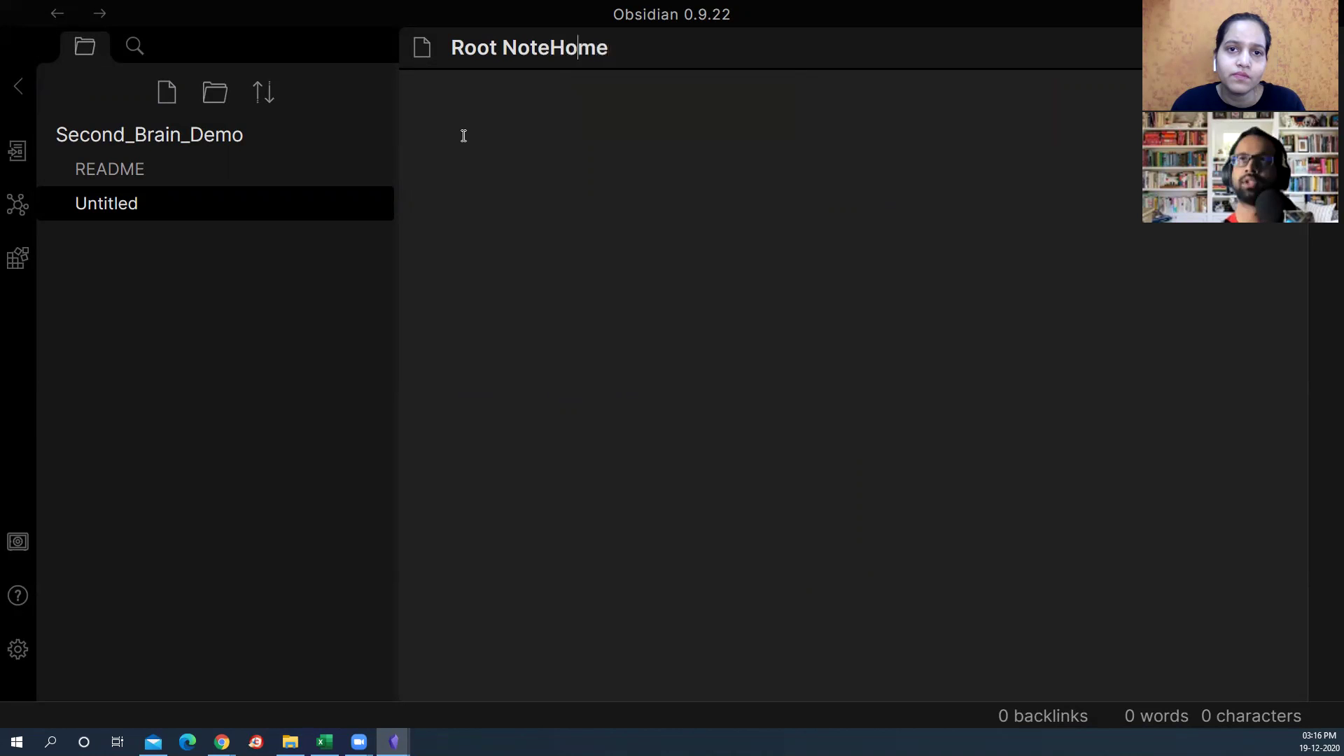
text(or)
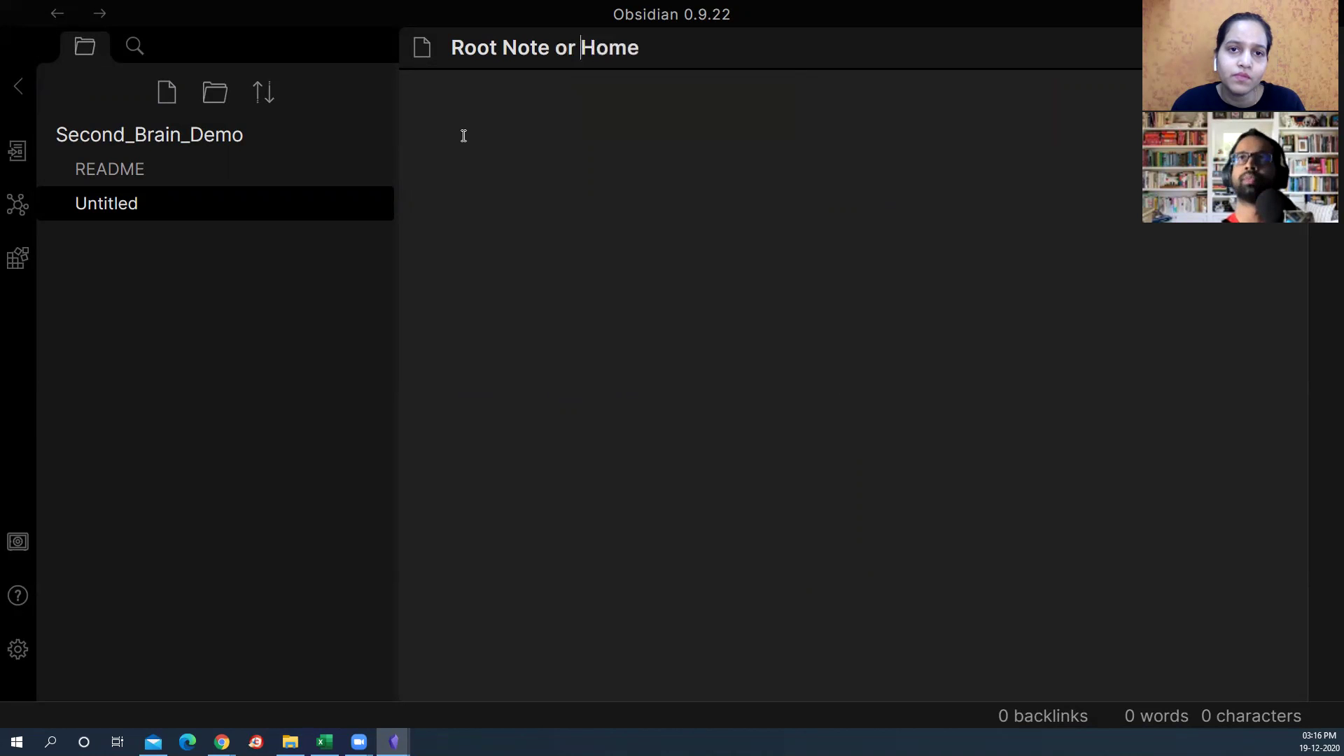
key(Return)
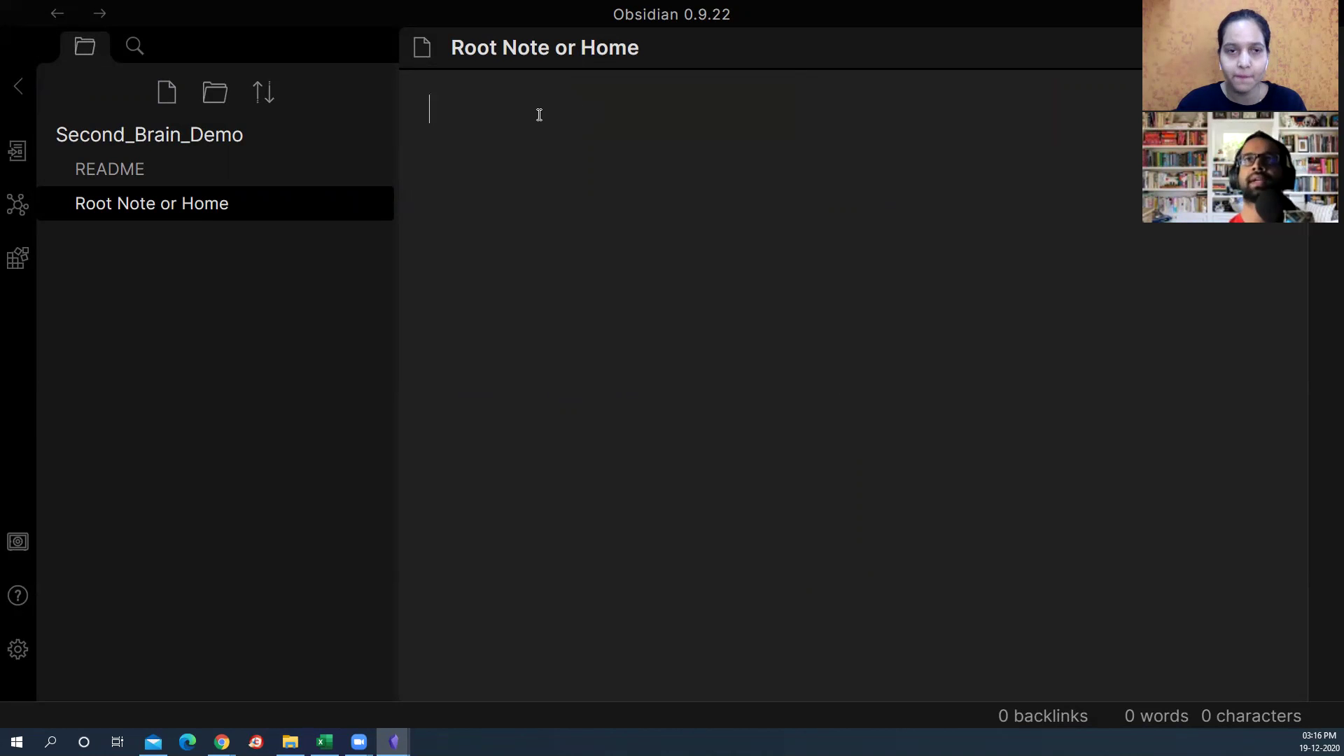
Step: Write the level-one Markdown heading "# Home" in the note, followed by a blank line
text(# Home)
key(Return)
key(Return)
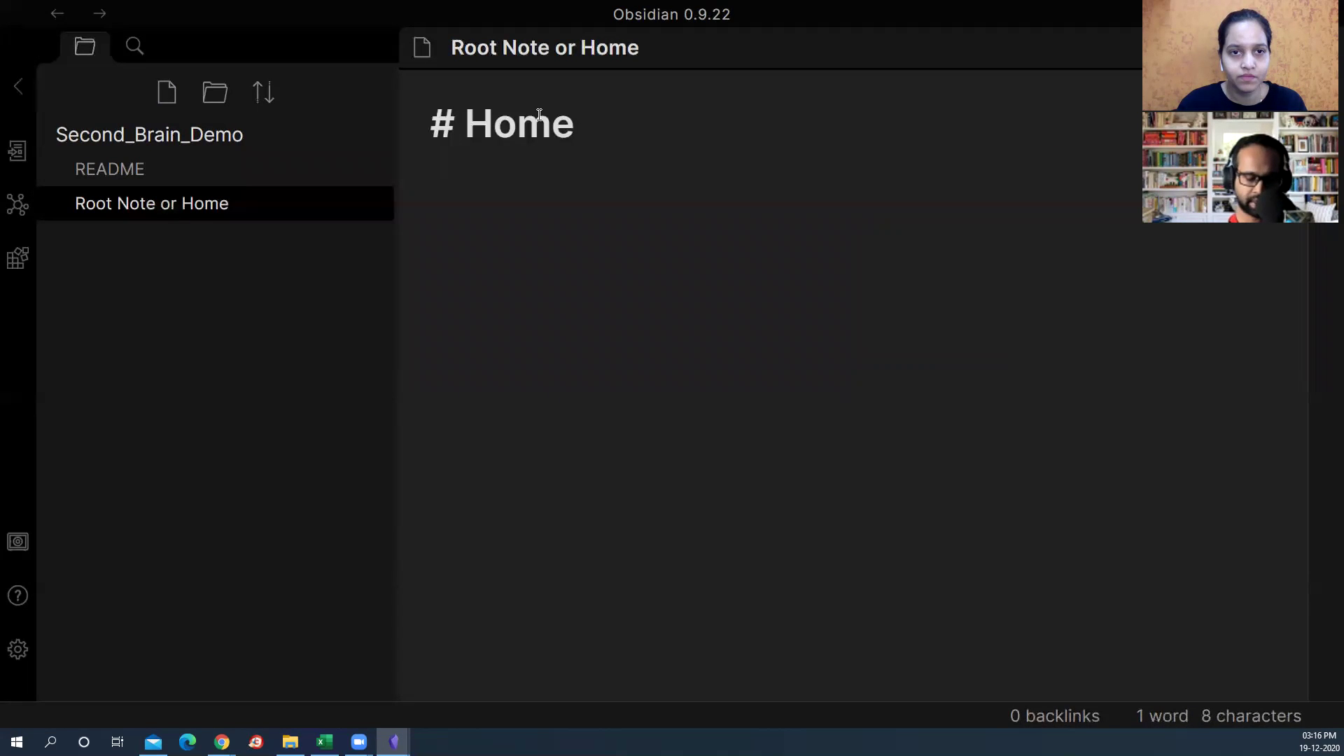
Step: Highlight the space between the hash sign and the word Home to point out the heading syntax
key(Up)
key(Up)
key(Right)
key(Right)
key(shift+Left)
key(Right)
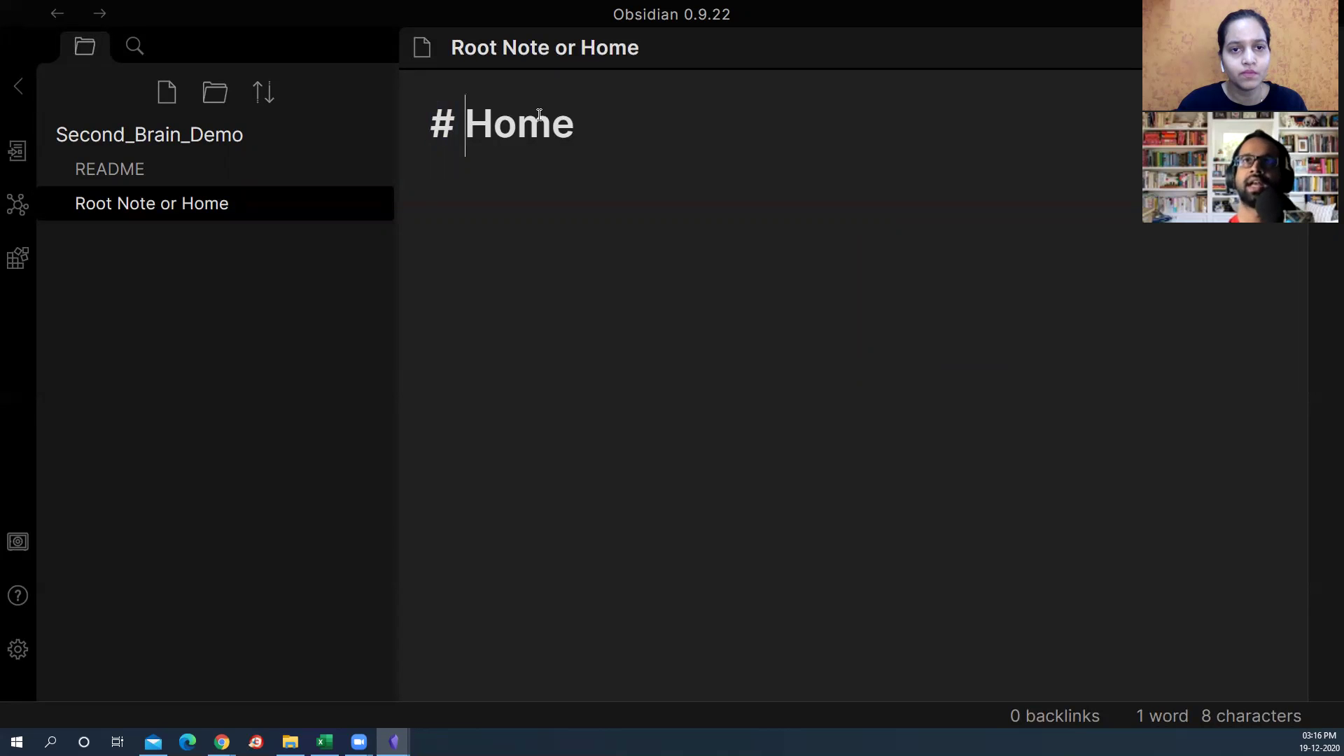
key(Left)
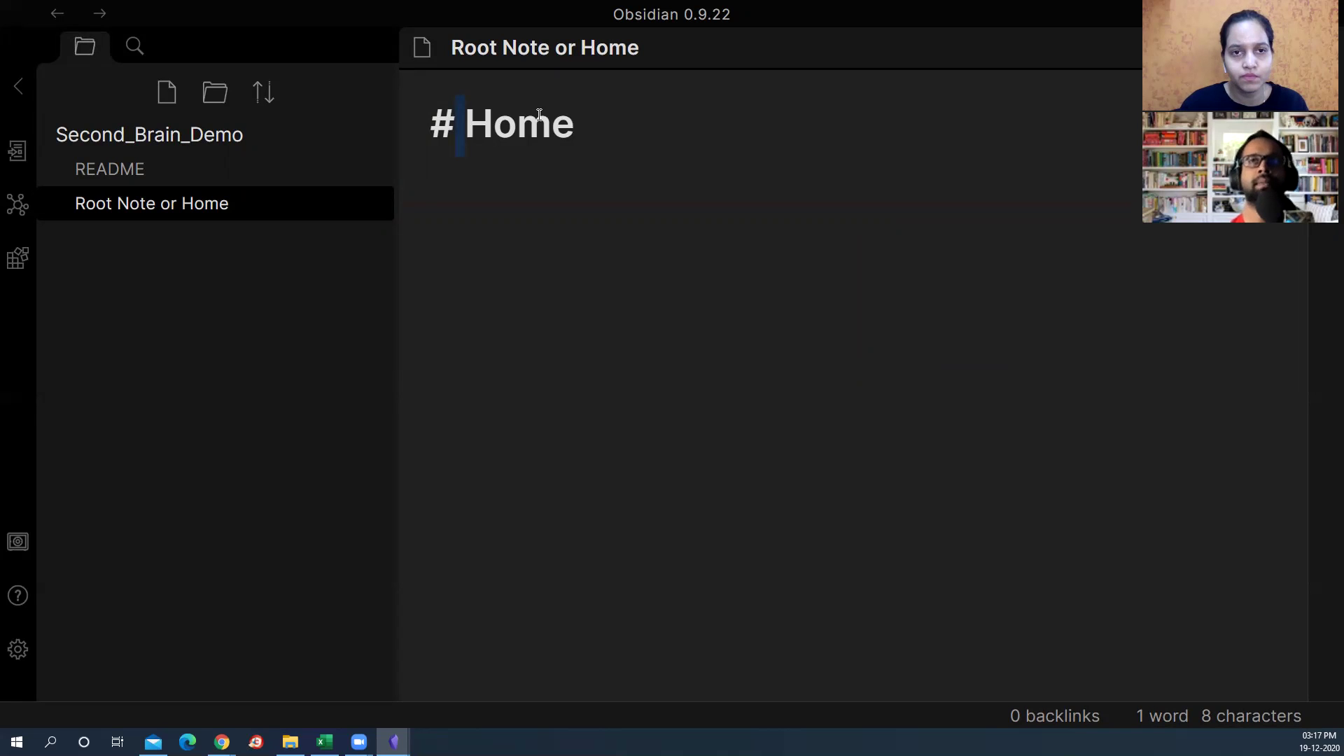
Step: Switch the Root Note or Home note repeatedly between preview and editing to compare the rendered heading with its Markdown
key(ctrl+e)
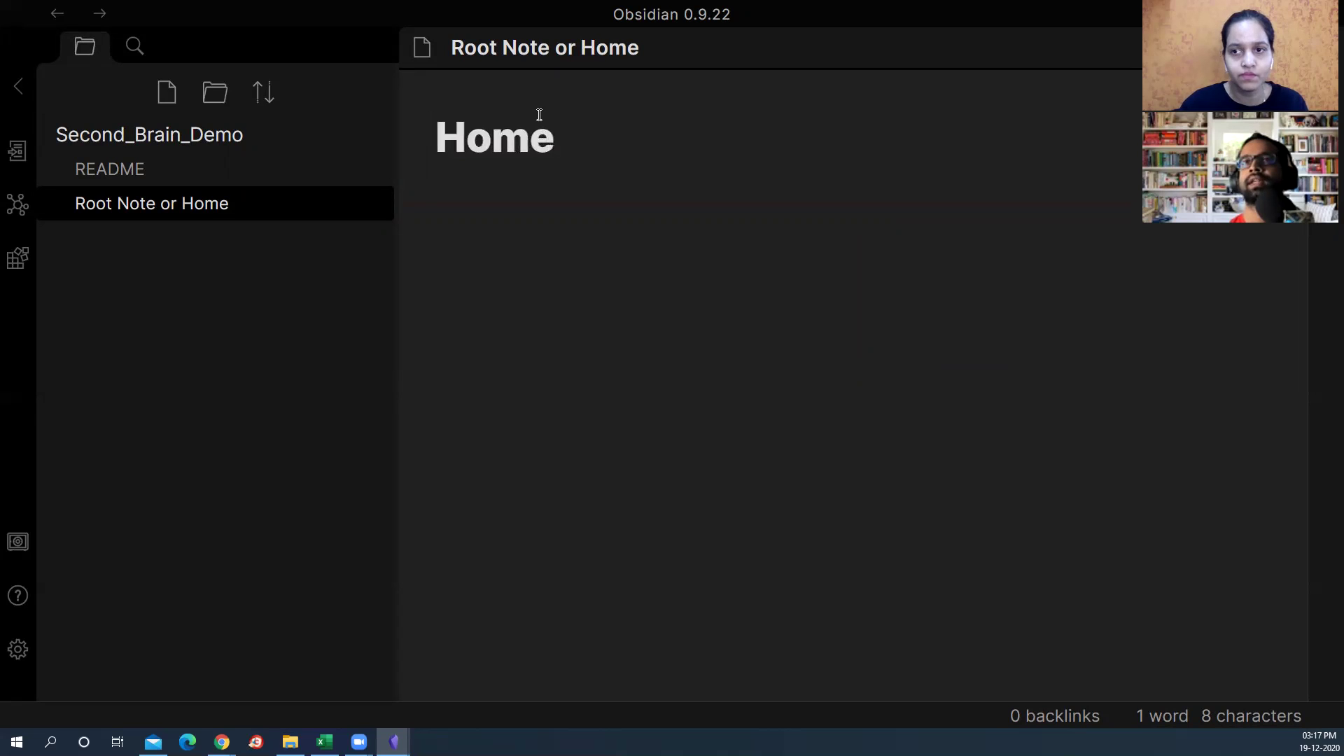
key(ctrl+e)
key(ctrl+e)
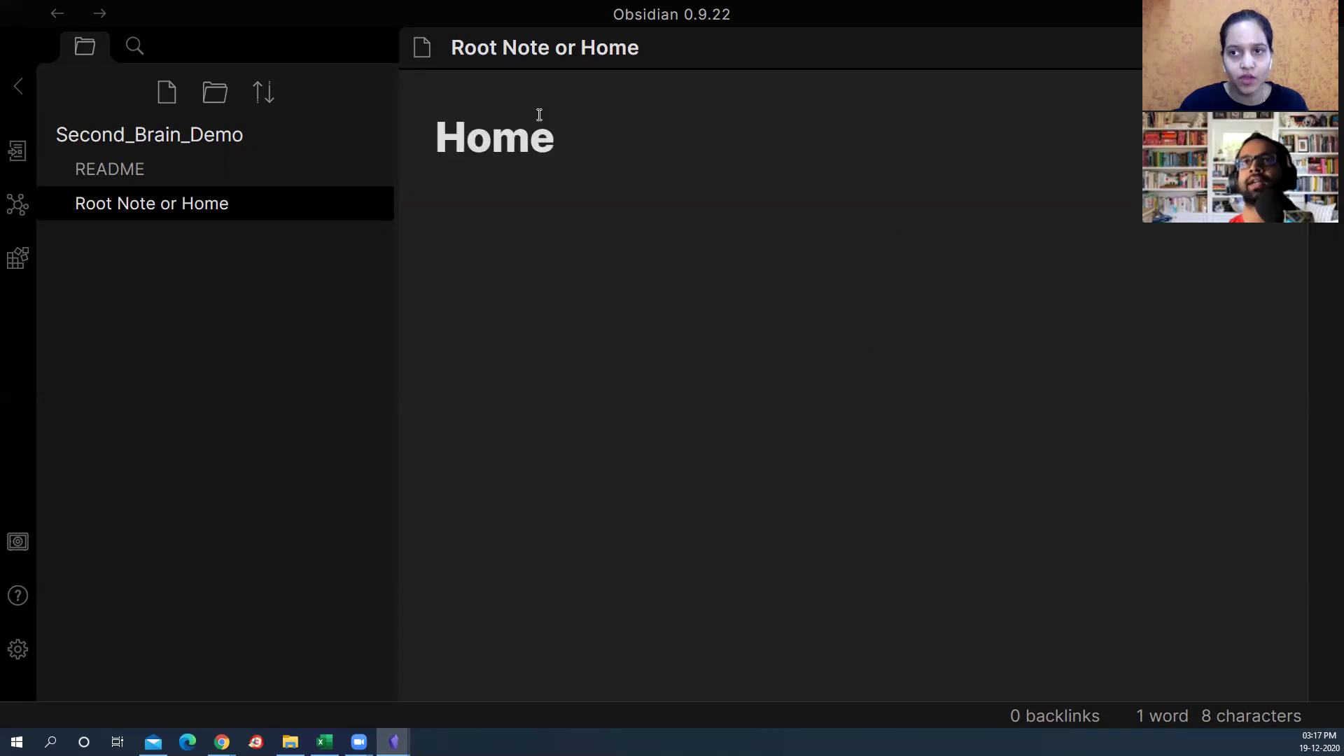
key(ctrl+e)
key(ctrl+e)
key(ctrl+e)
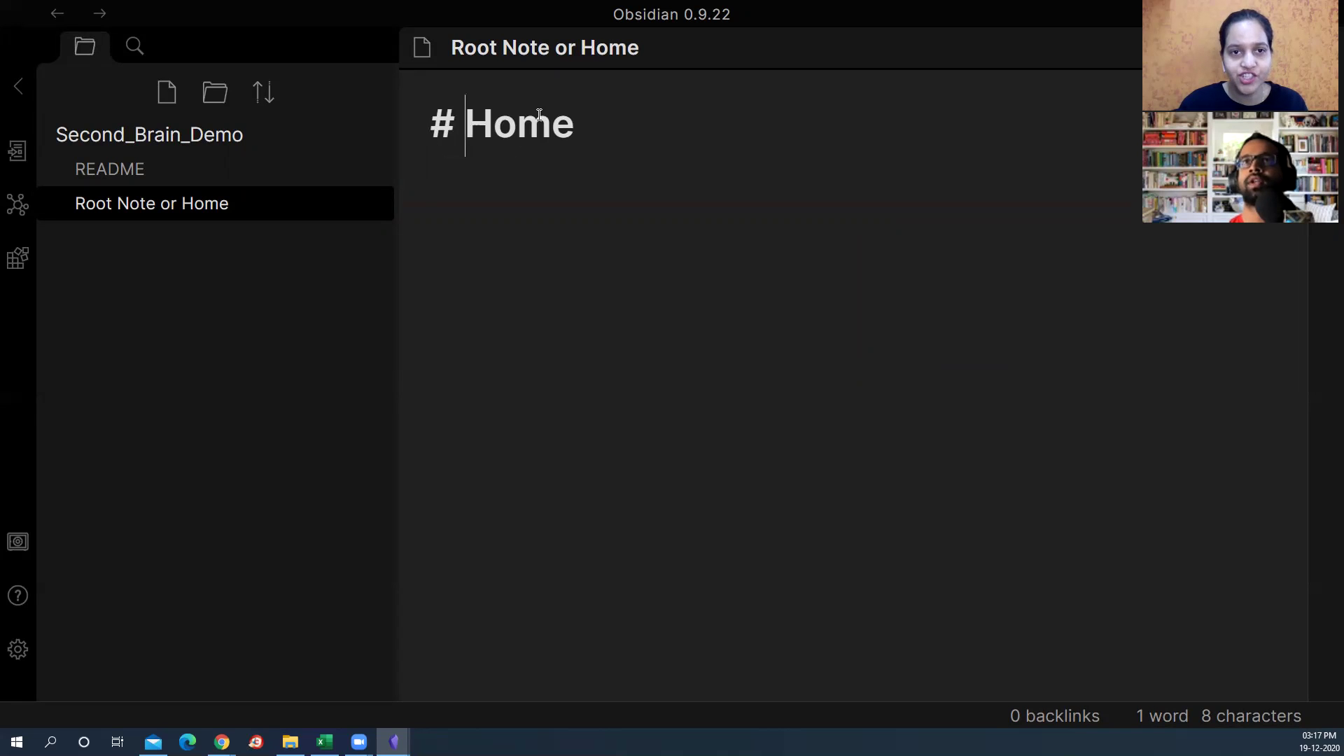
key(ctrl+e)
key(ctrl+e)
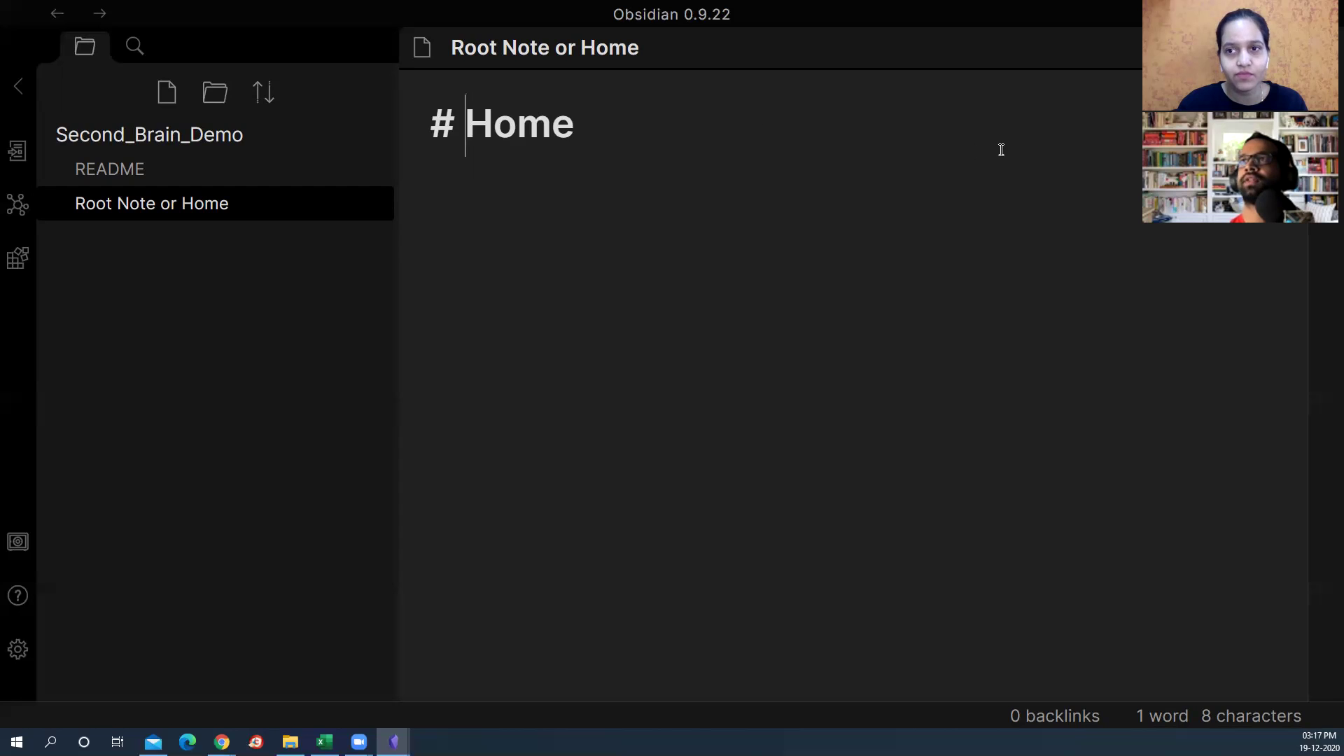
Step: Look through the note's additional file options, dismiss them, and place the cursor at the end of the Home heading
click(1272, 47)
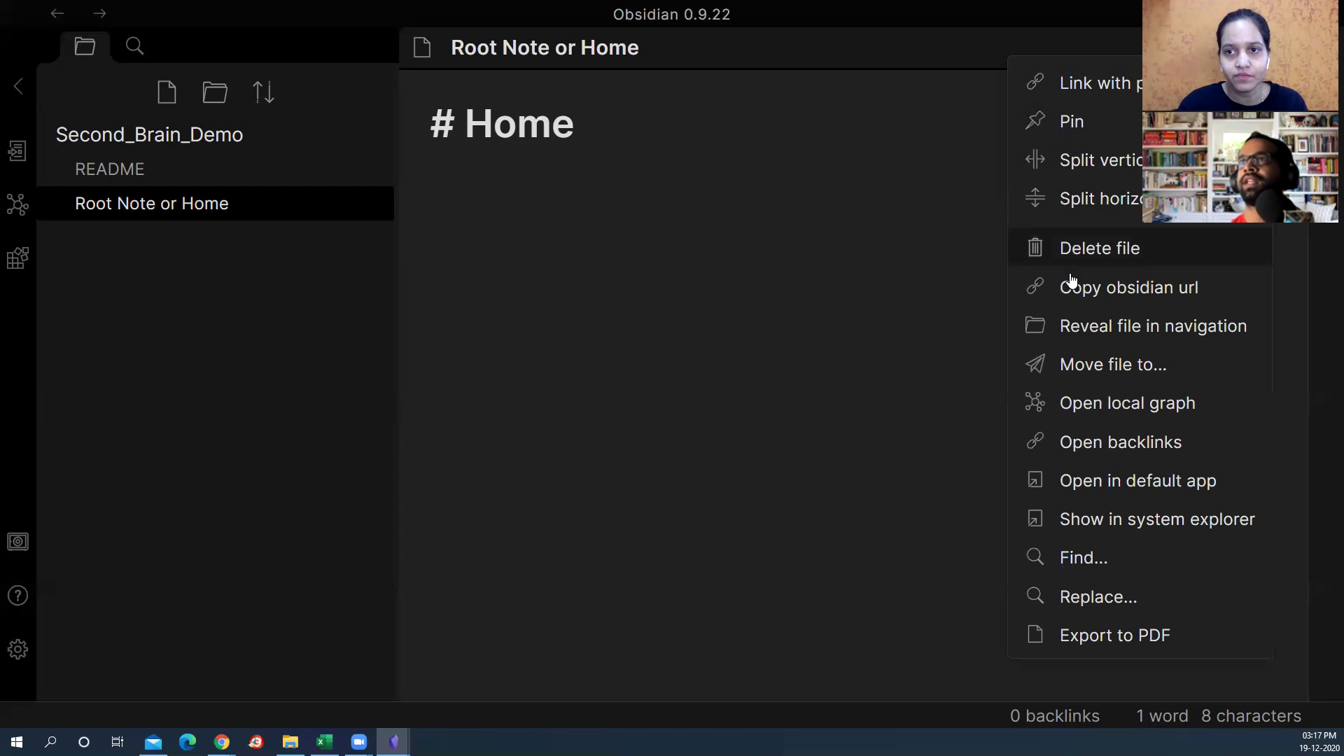
click(954, 387)
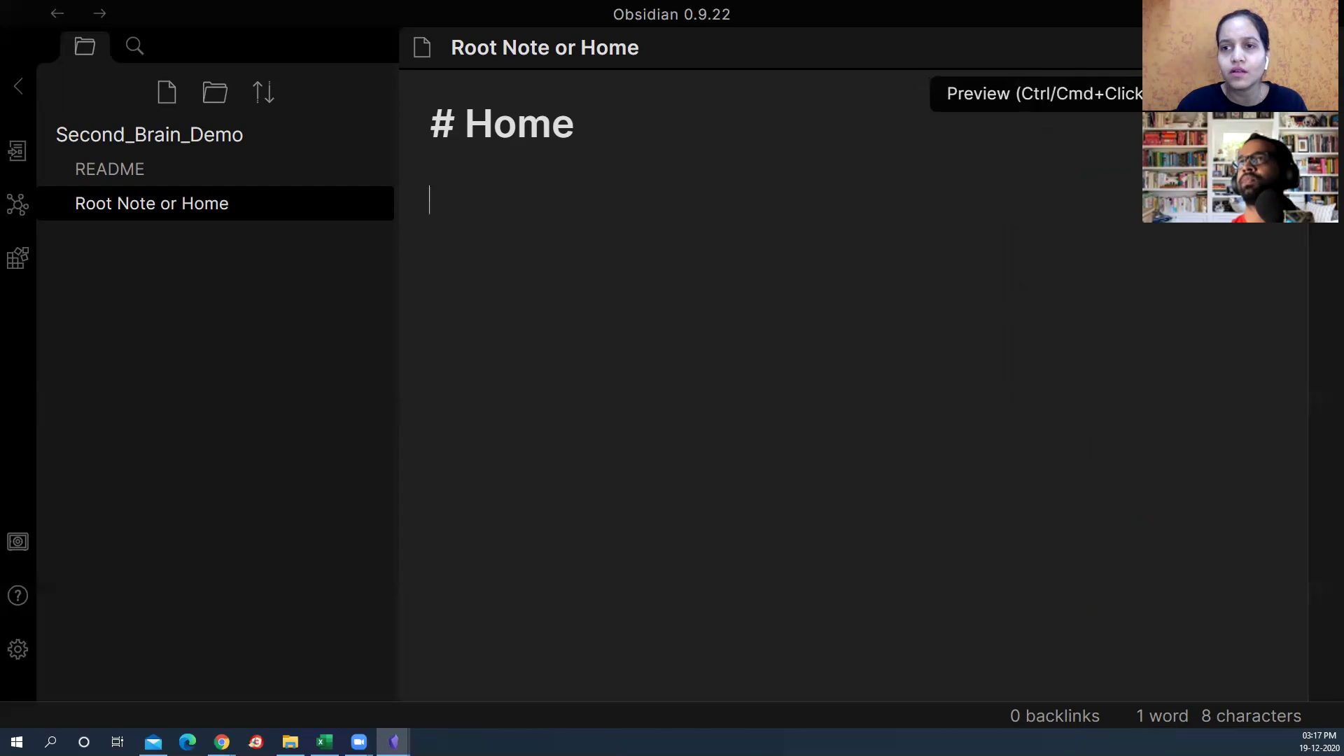
click(597, 135)
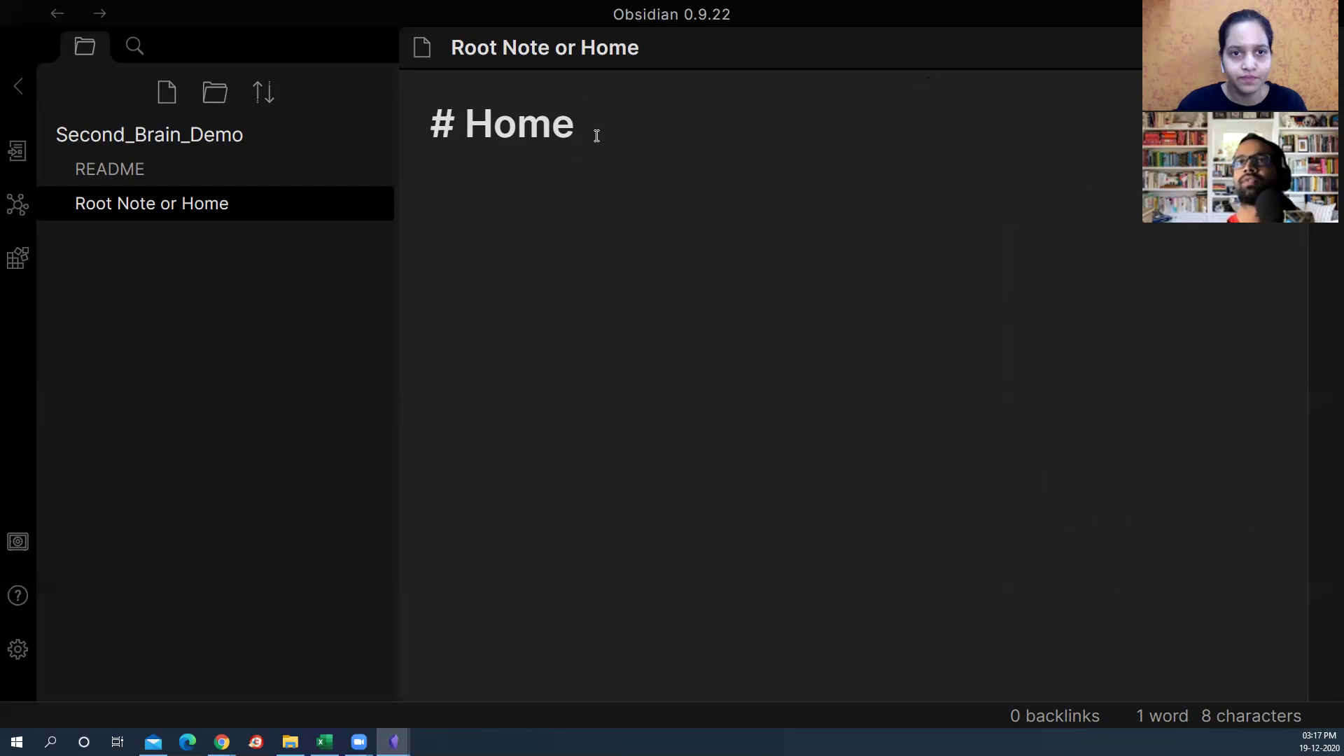
Step: Preview the rendered Home heading twice, returning the note to editing mode each time
key(ctrl+e)
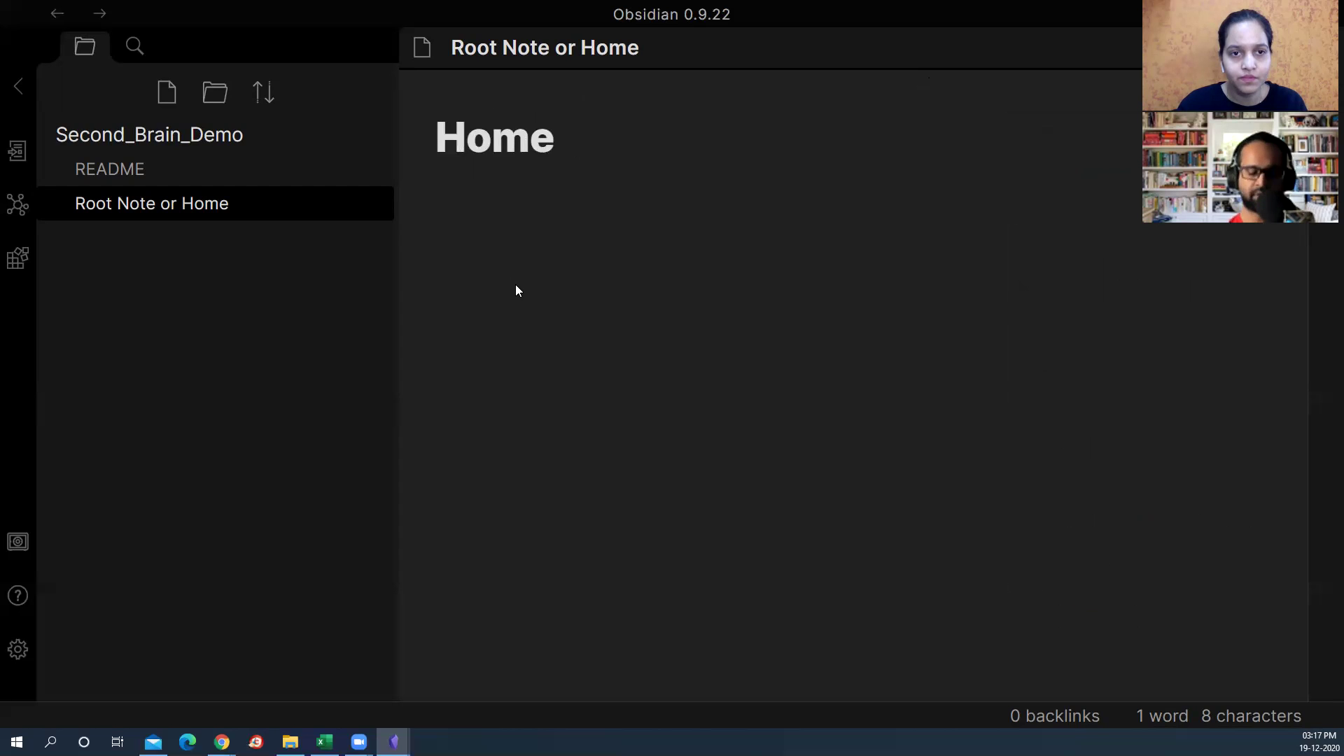
key(ctrl+e)
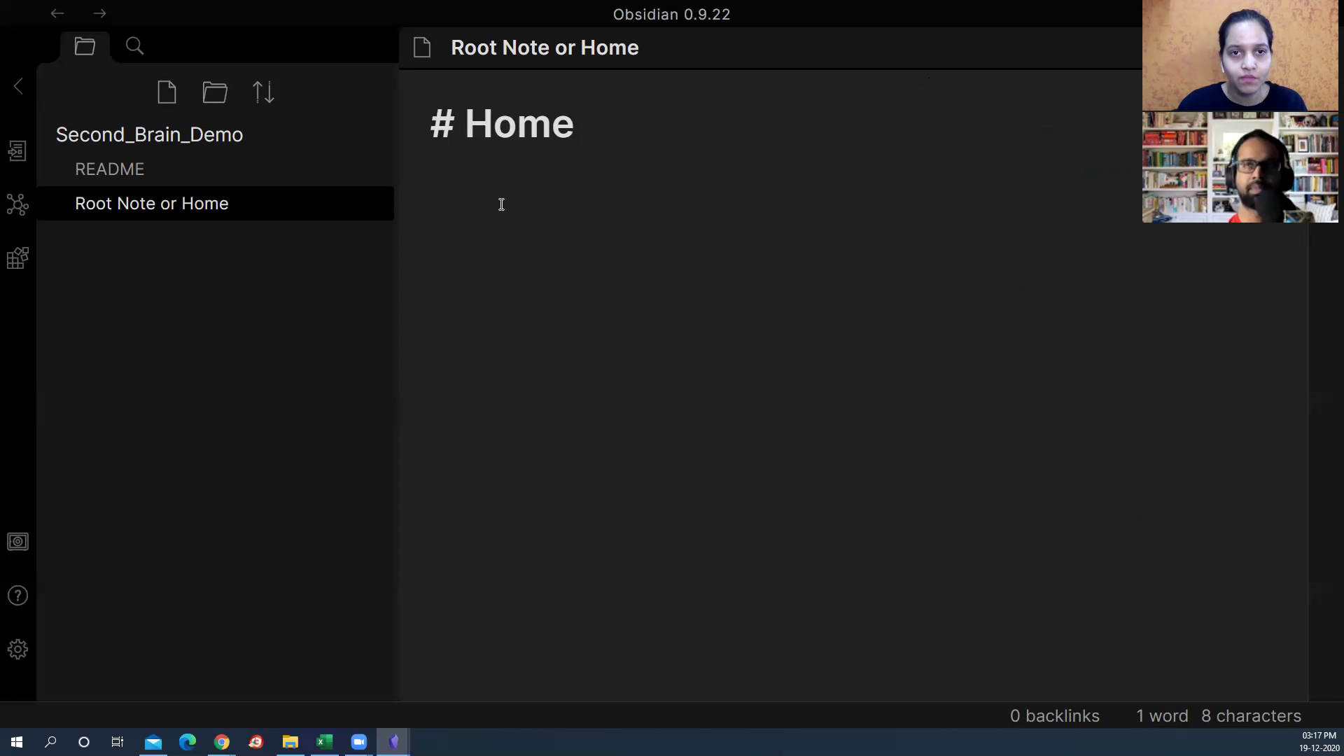
key(ctrl+e)
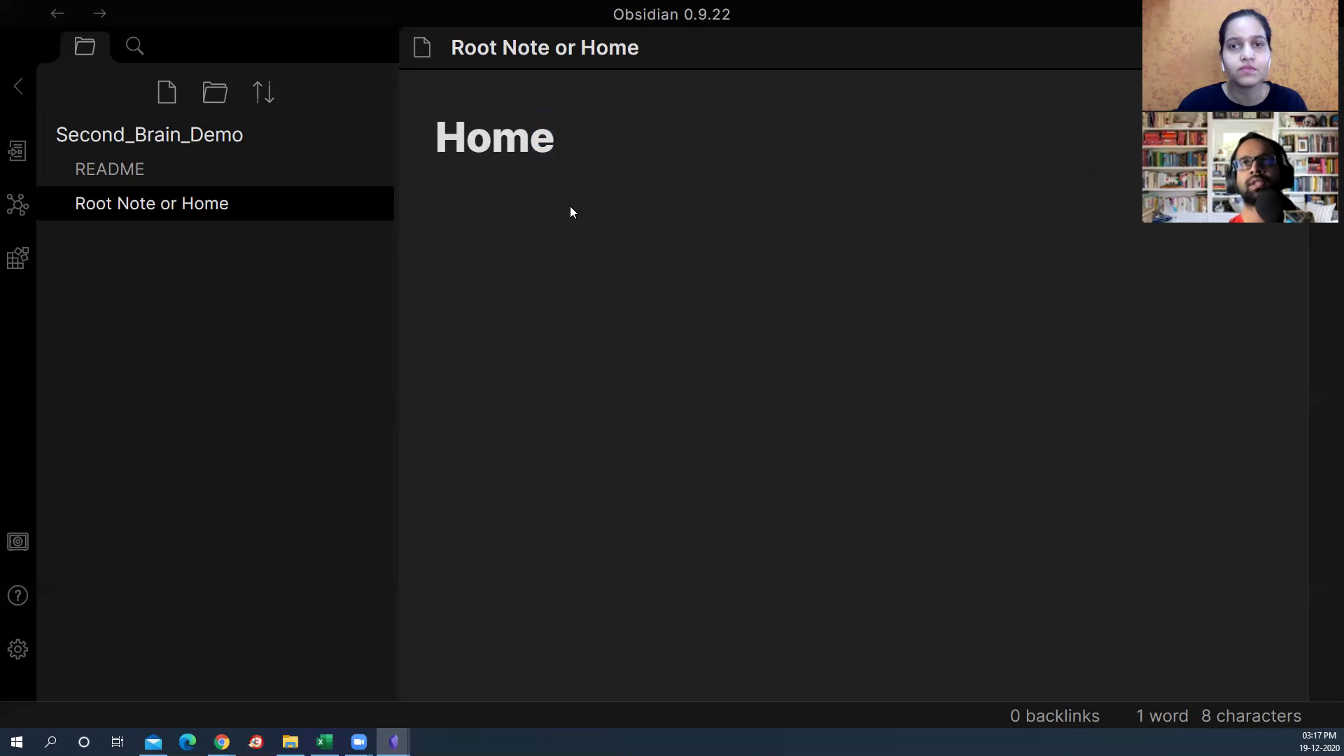
key(ctrl+e)
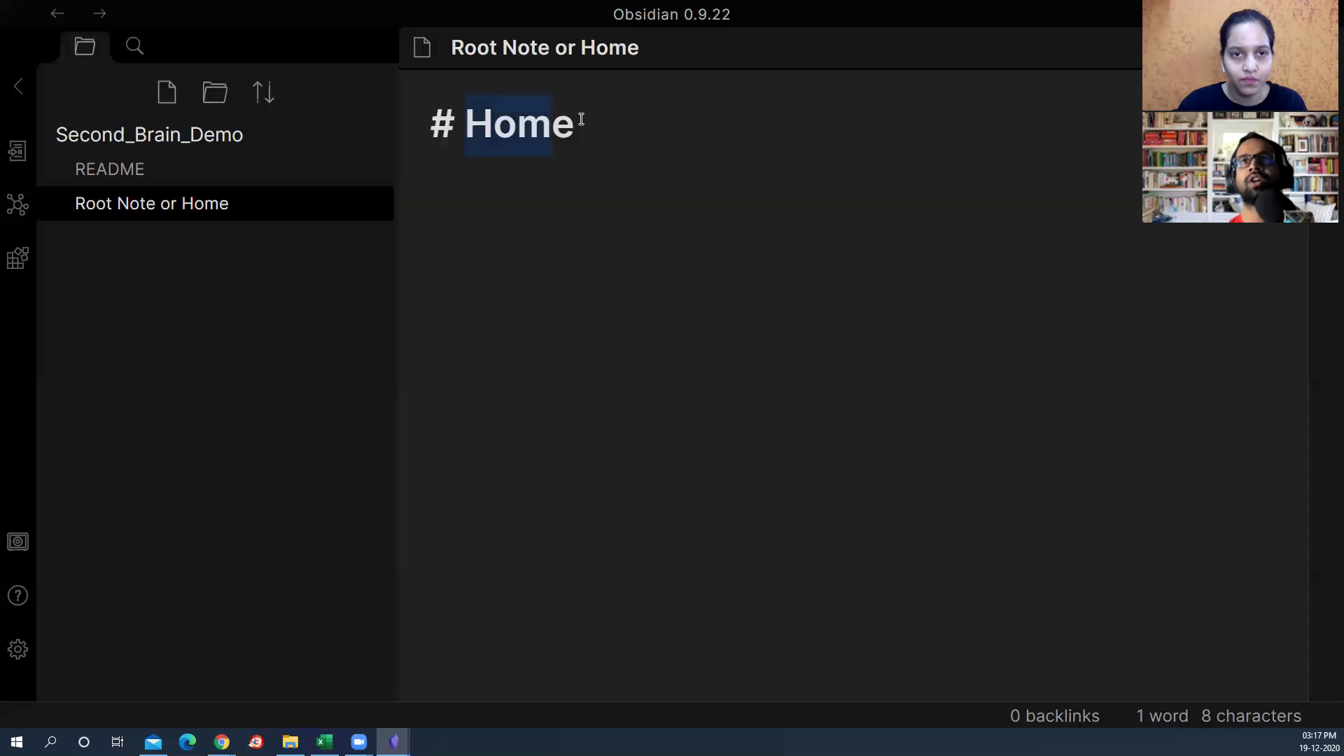
Step: Start a bulleted list below the Home heading with YouTube as its first item
key(Return)
key(Return)
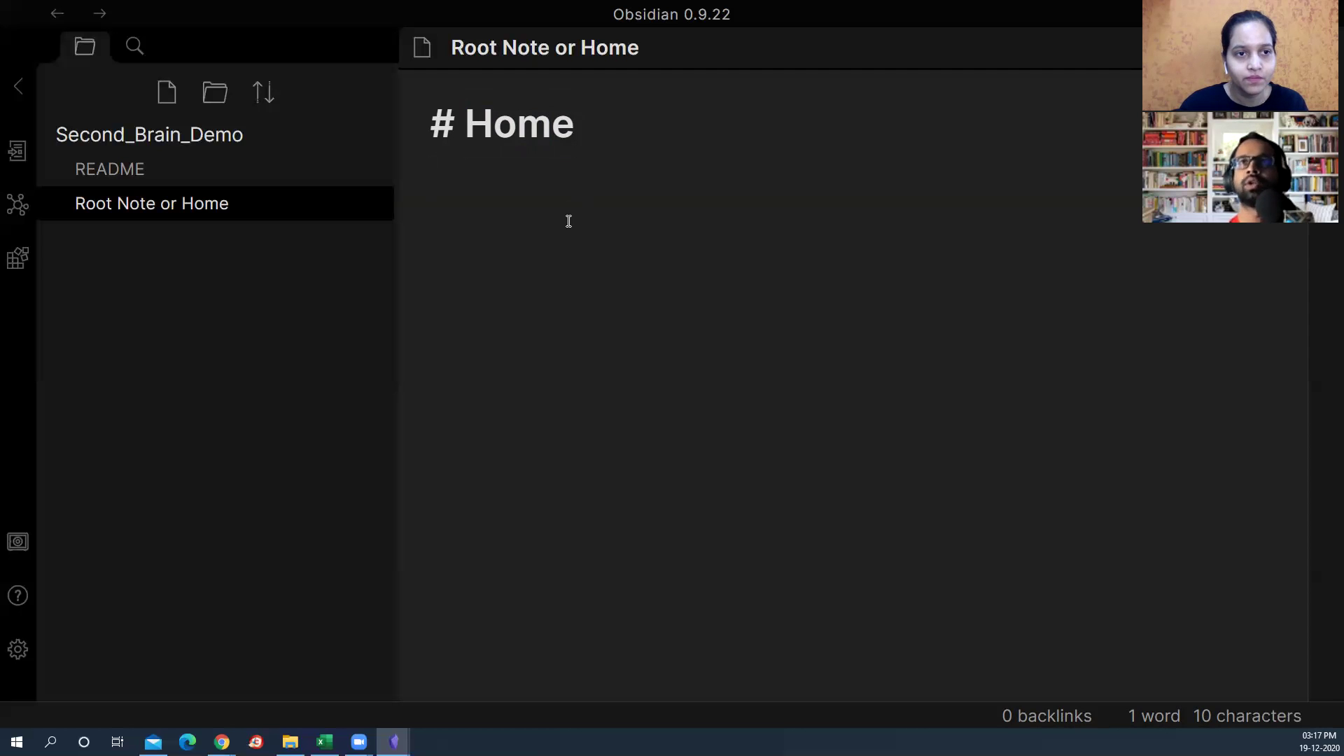
text(- YOuTub)
key(BackSpace)
key(BackSpace)
key(BackSpace)
key(BackSpace)
key(BackSpace)
text(ou)
key(BackSpace)
key(BackSpace)
text(ouTube)
key(BackSpace)
key(Return)
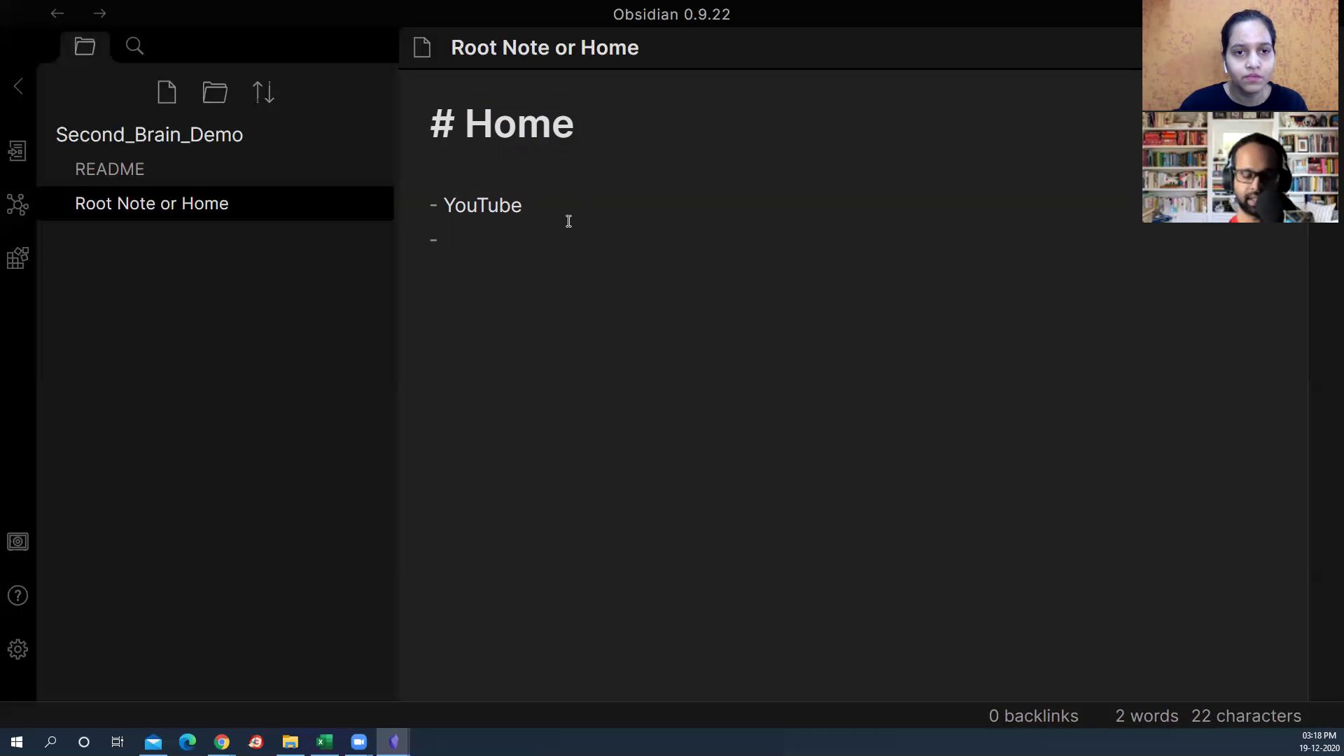
Step: Add Medium and LinkedIn as further items of the bulleted list and preview the rendered note
text(Me)
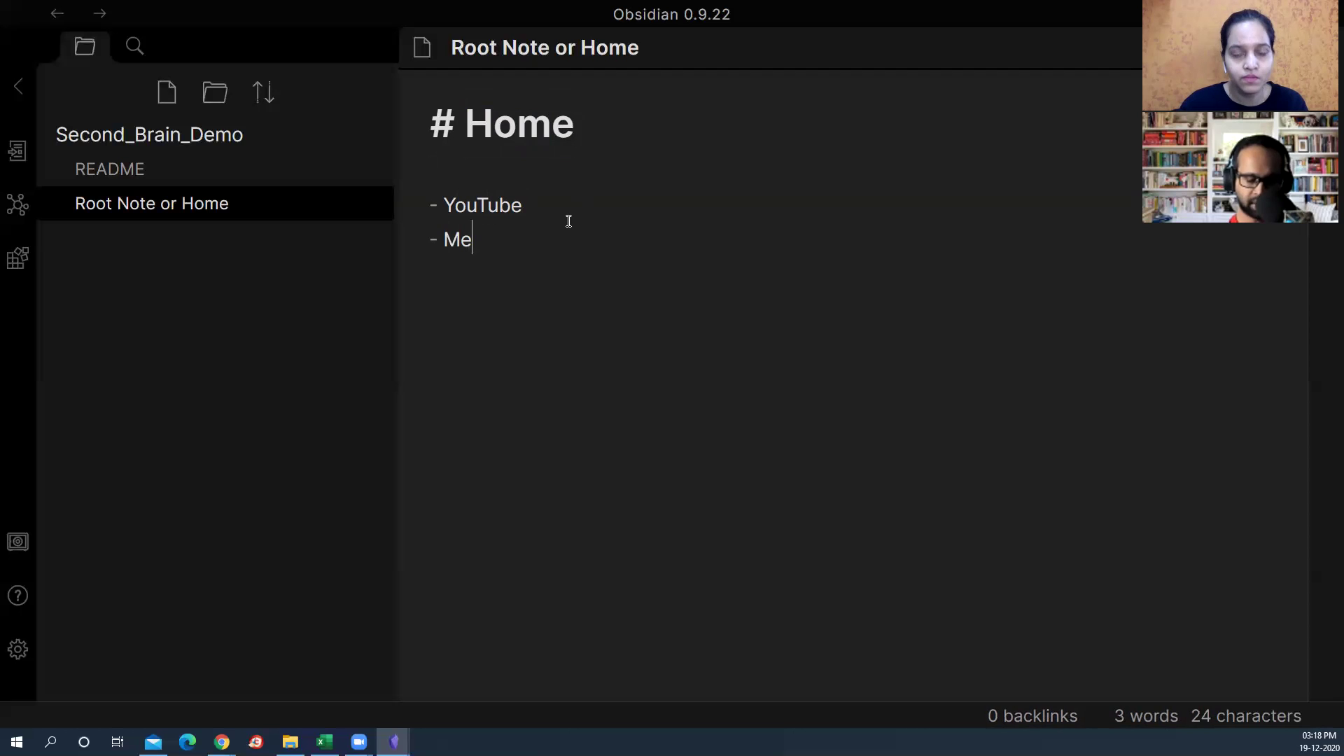
text(dium)
key(Return)
text(LinkedIn)
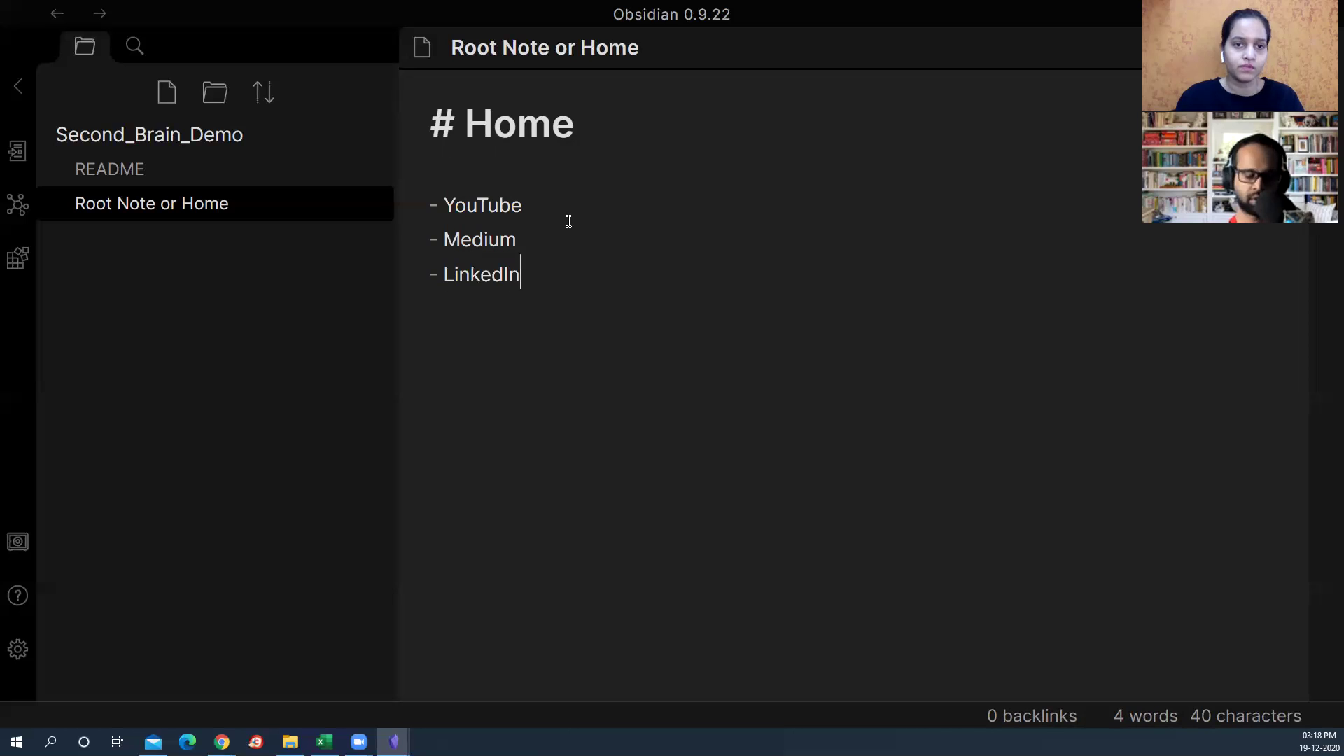
key(ctrl+e)
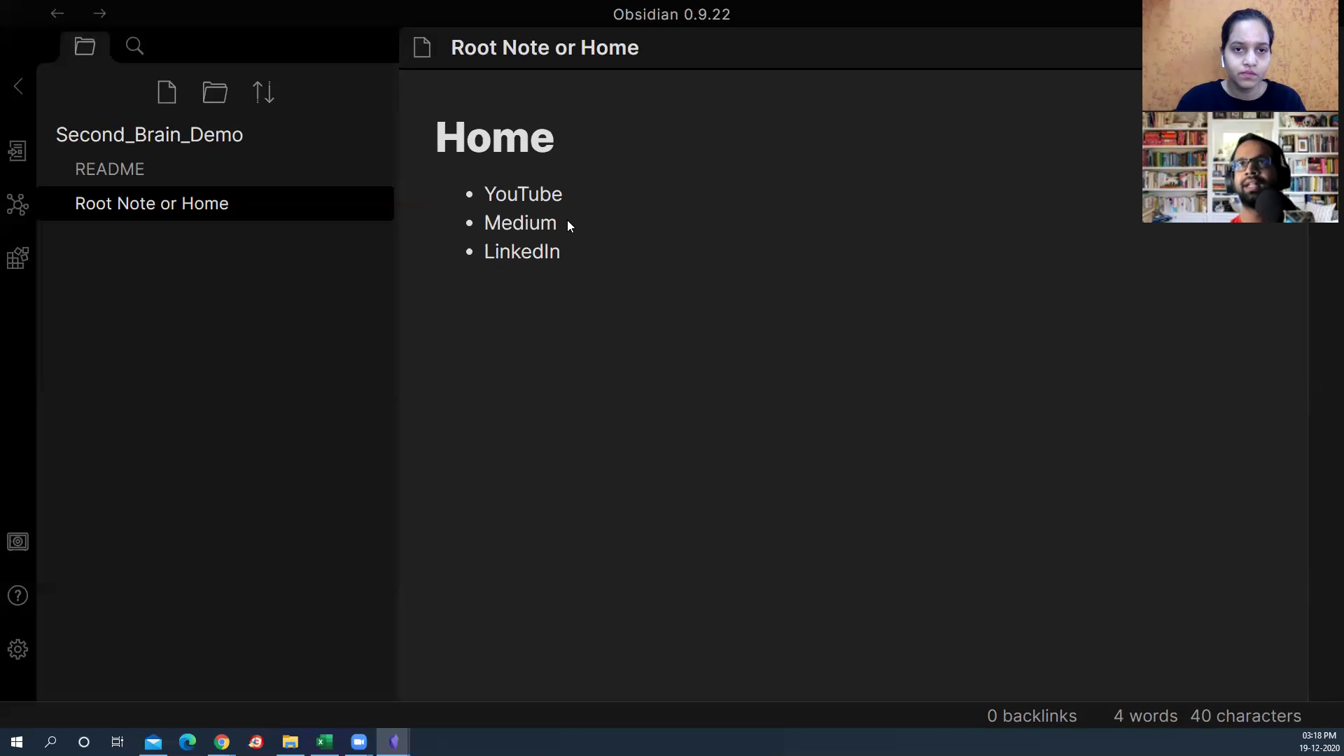
Step: Return to editing and make room for a paragraph between the Home heading and the bulleted list
key(ctrl+e)
key(Up)
key(Up)
key(Up)
key(Up)
key(Down)
key(Return)
key(Return)
text(I will be w)
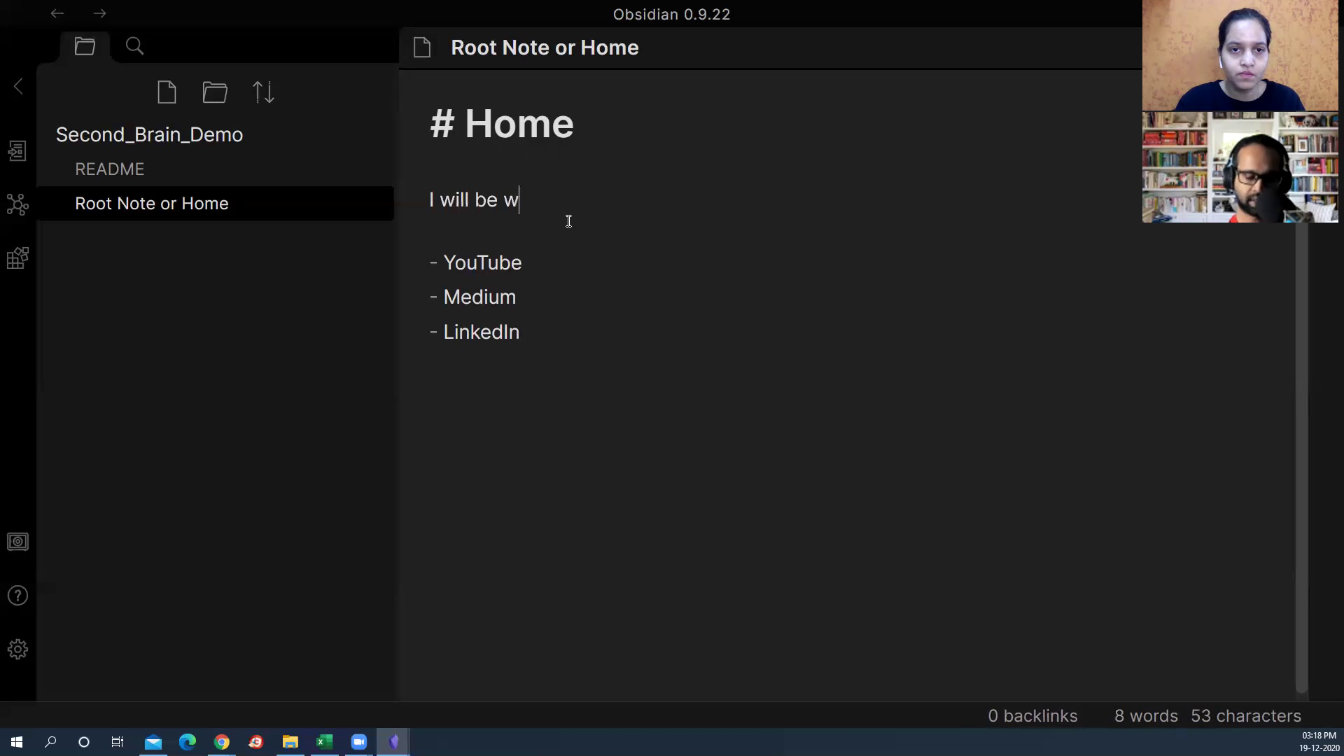
key(BackSpace)
key(BackSpace)
key(BackSpace)
key(BackSpace)
key(BackSpace)
key(BackSpace)
key(BackSpace)
key(BackSpace)
key(BackSpace)
key(BackSpace)
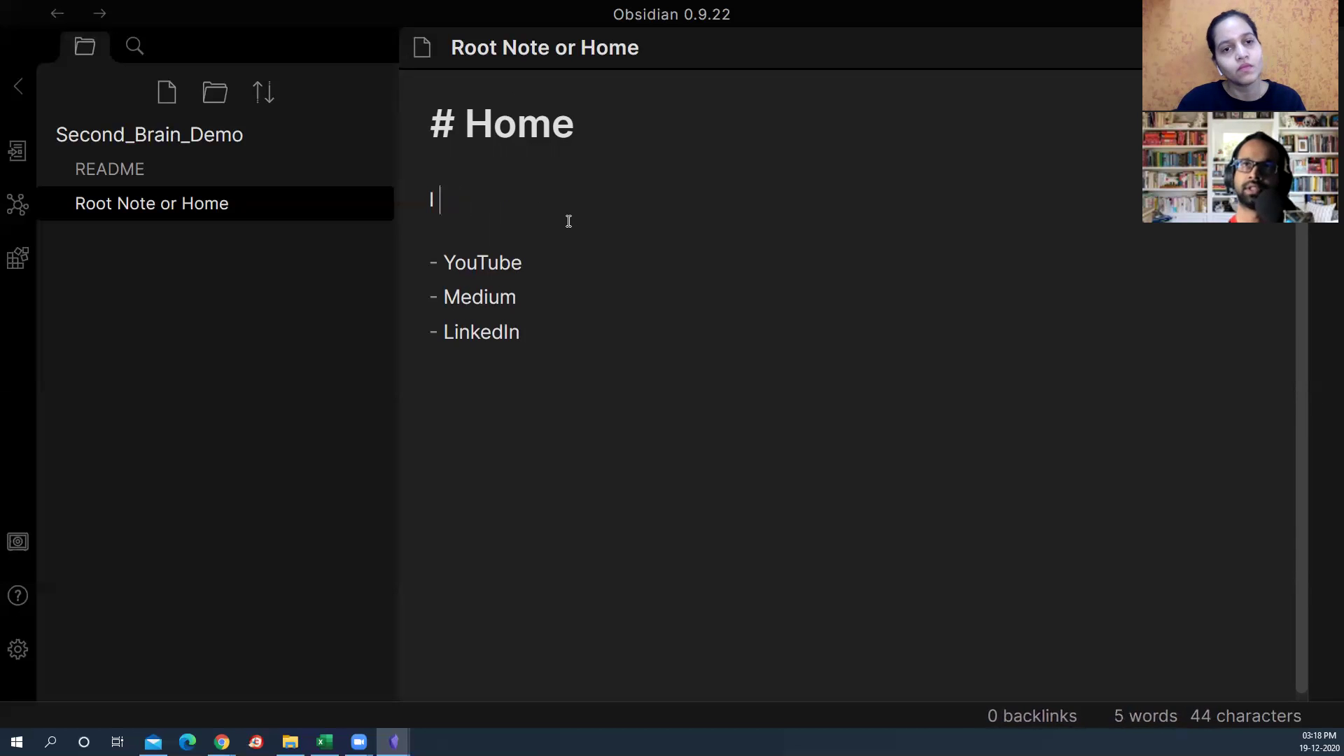
key(BackSpace)
Step: Write the sentence "Write about all the topics you will create content." between the Home heading and the list
text(Writ)
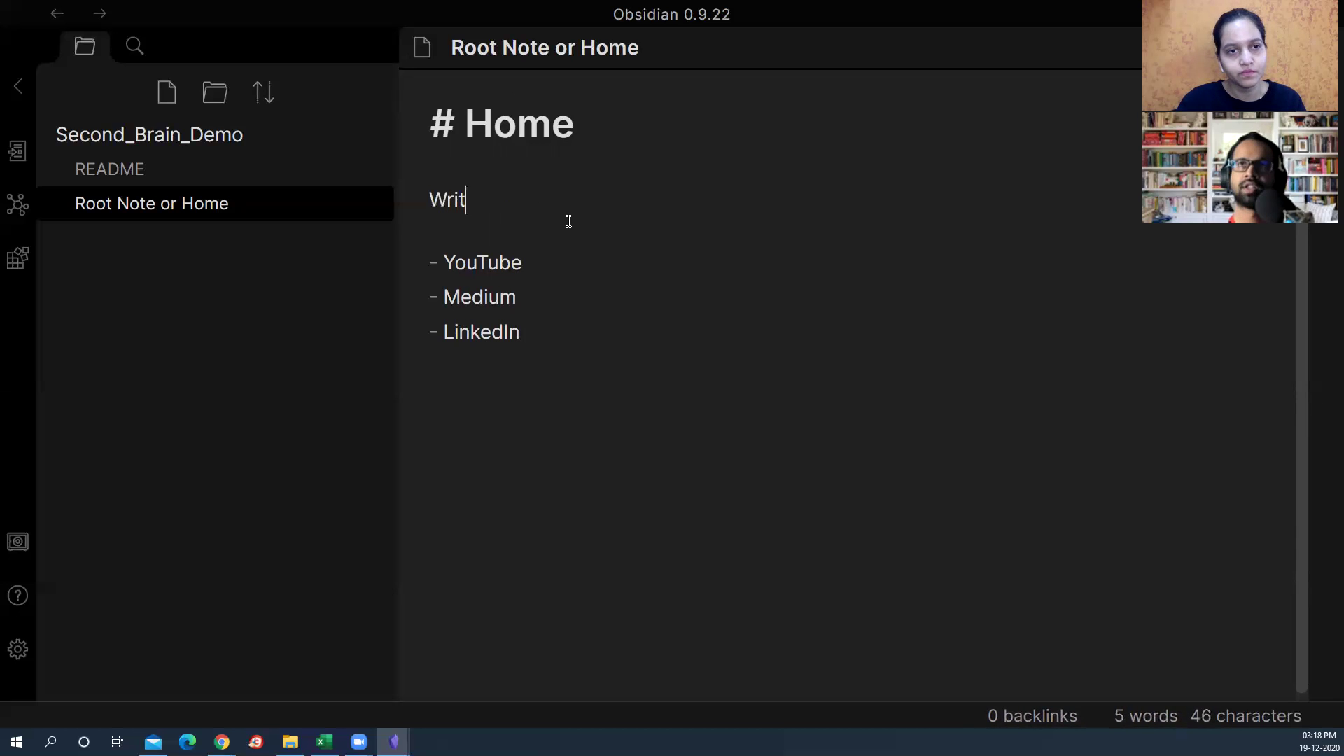
text(e abo)
key(BackSpace)
text(bout Il)
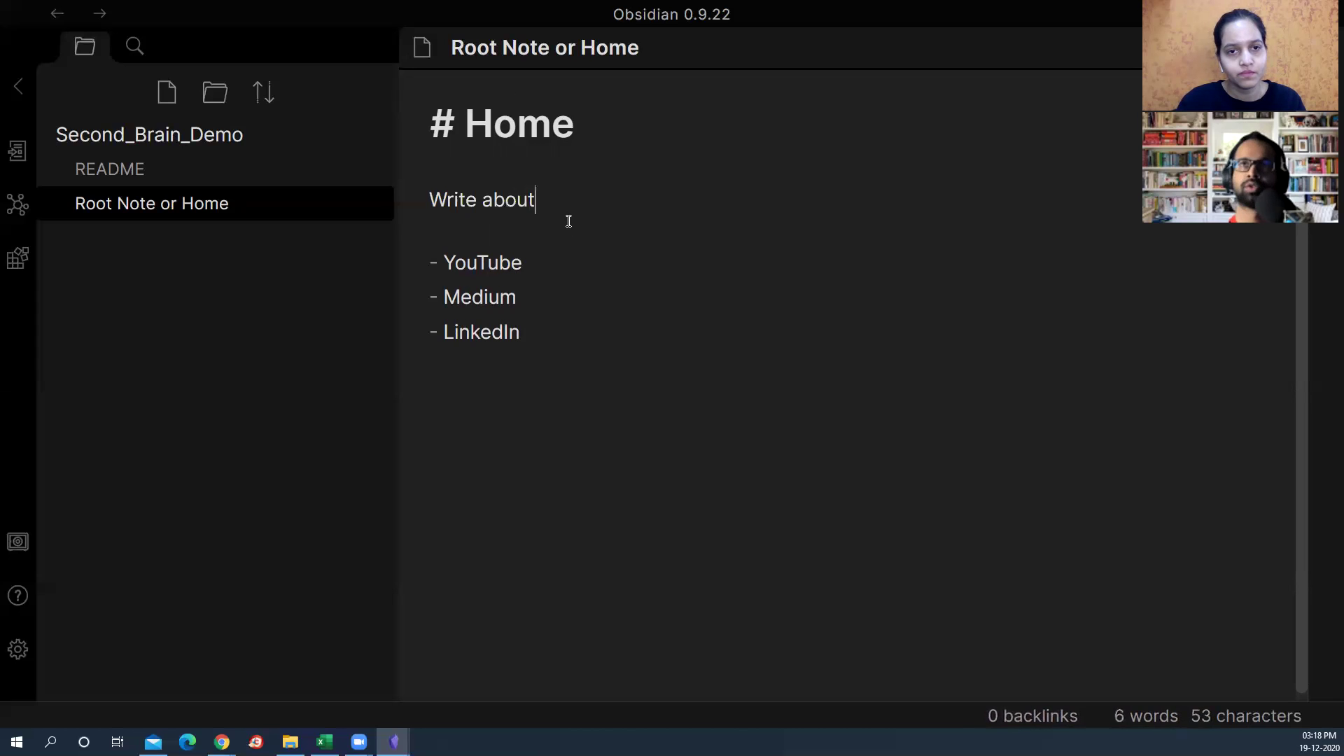
key(BackSpace)
key(BackSpace)
text(all the )
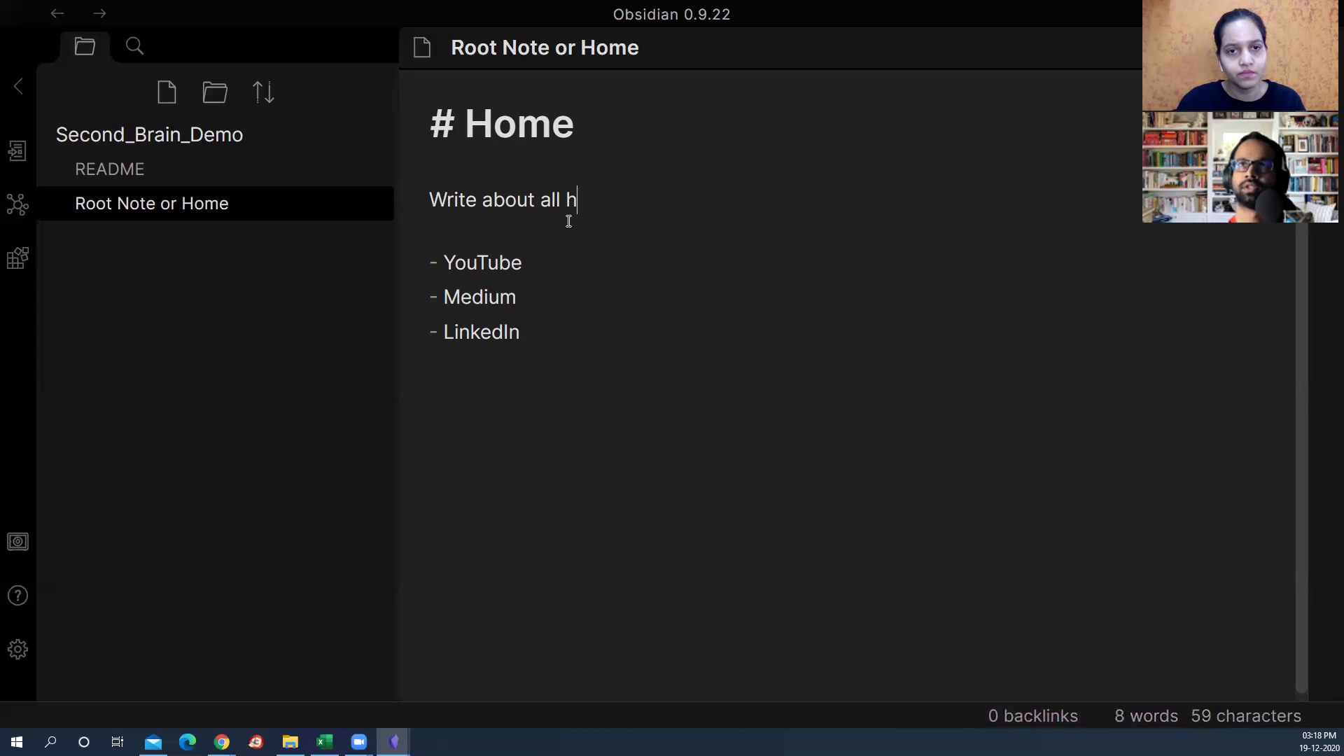
text(topis)
key(BackSpace)
text(c)
key(BackSpace)
text(s you)
key(BackSpace)
text(you will cre)
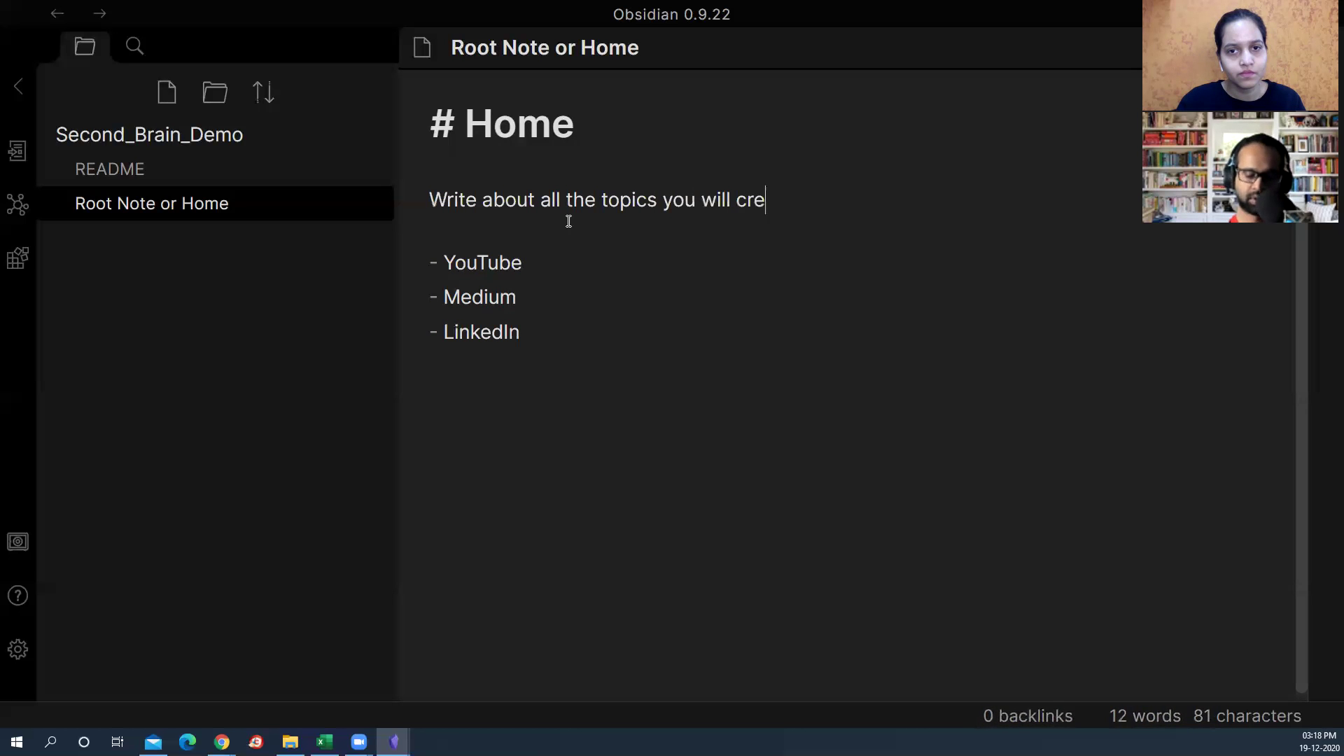
text(ate content.)
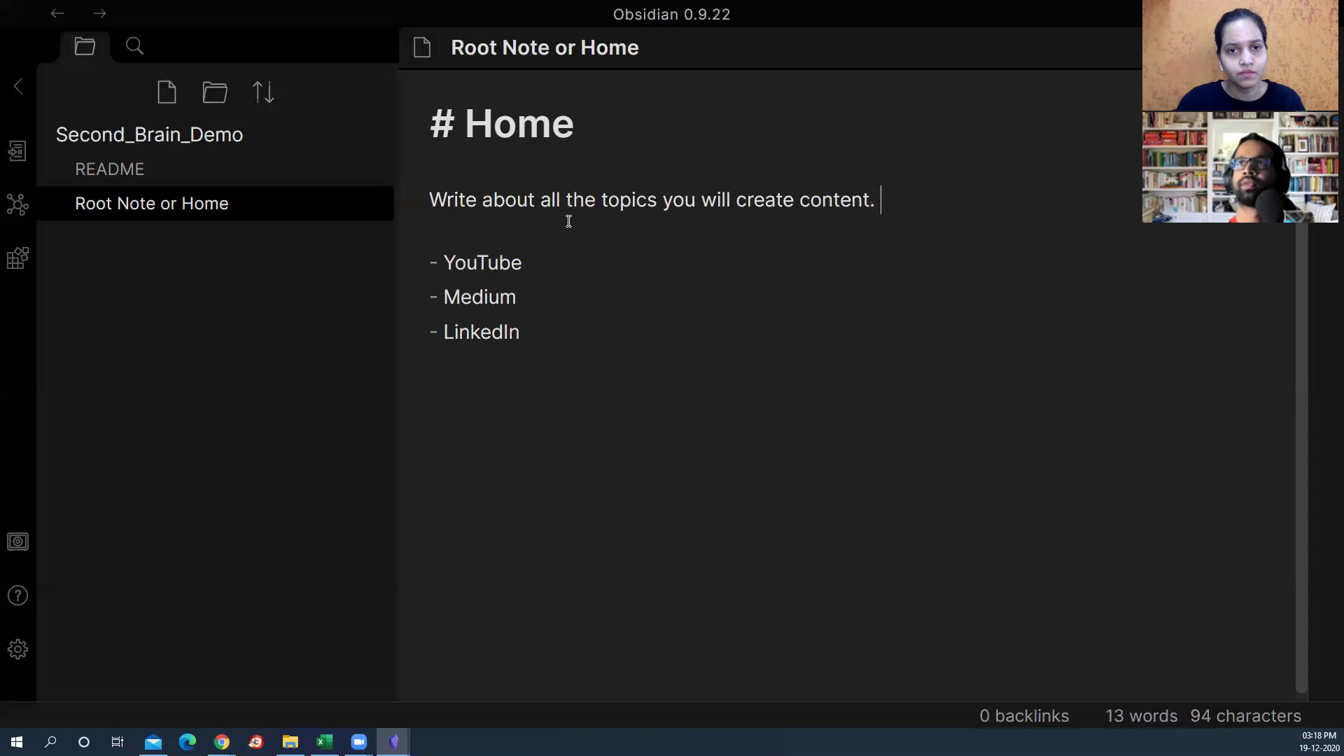
Step: Italicize the whole sentence under the Home heading, preview it, and return to editing
key(shift+Home)
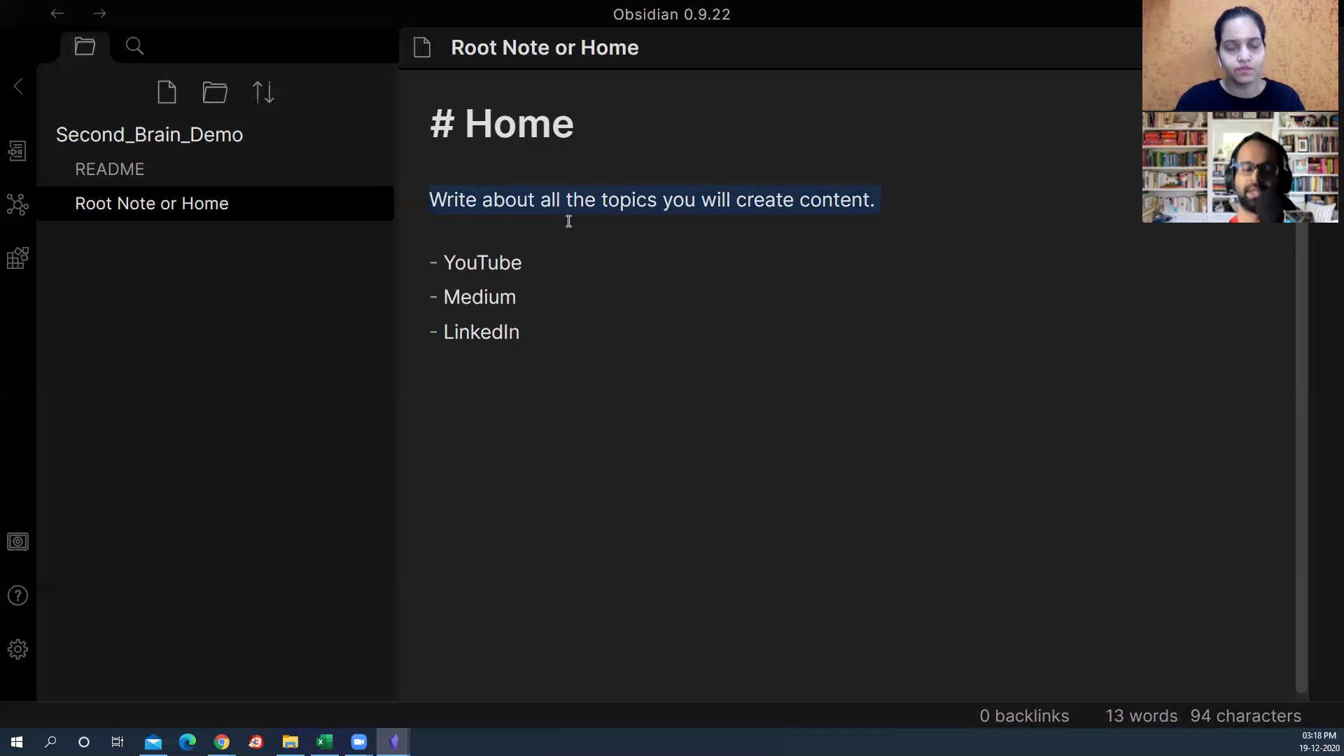
key(ctrl+i)
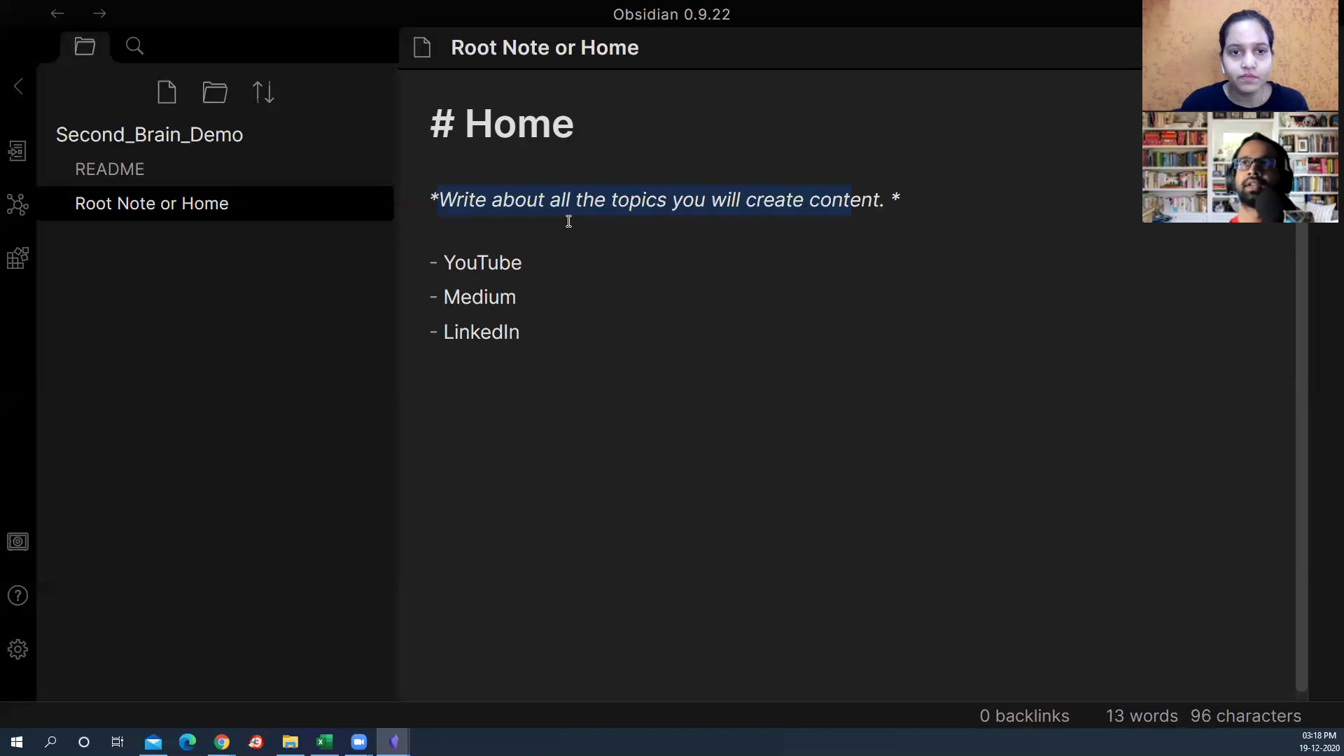
key(Right)
key(ctrl+e)
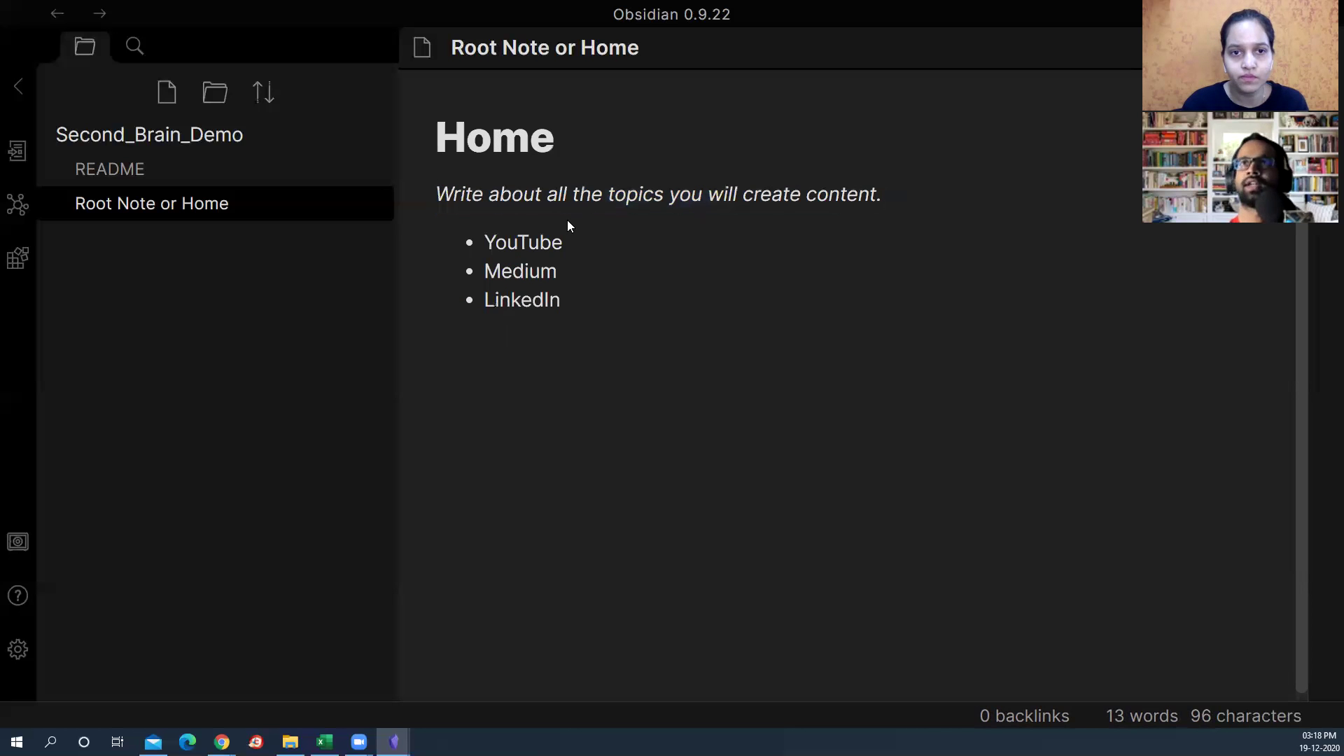
key(ctrl+e)
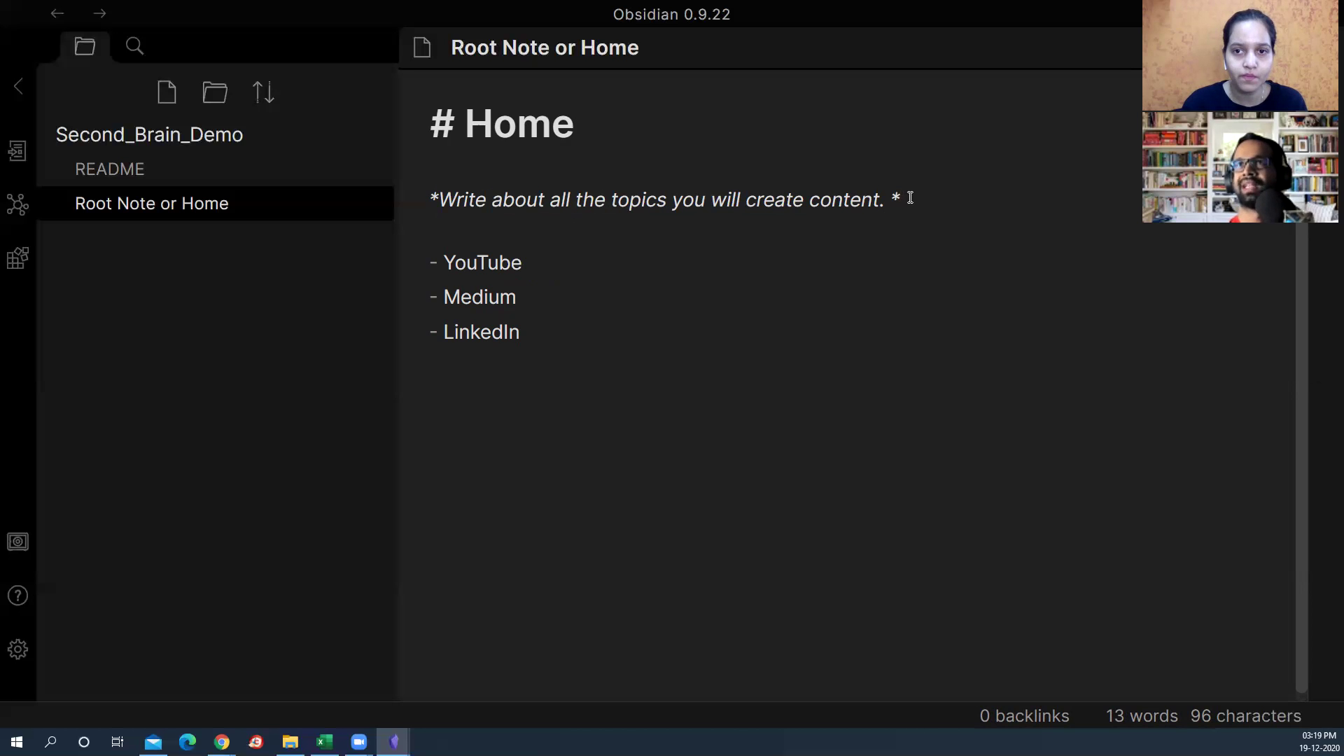
Step: Make the italic sentence bold as well and compare its rendered preview with the Markdown, ending in editing mode
drag(913, 198, 336, 200)
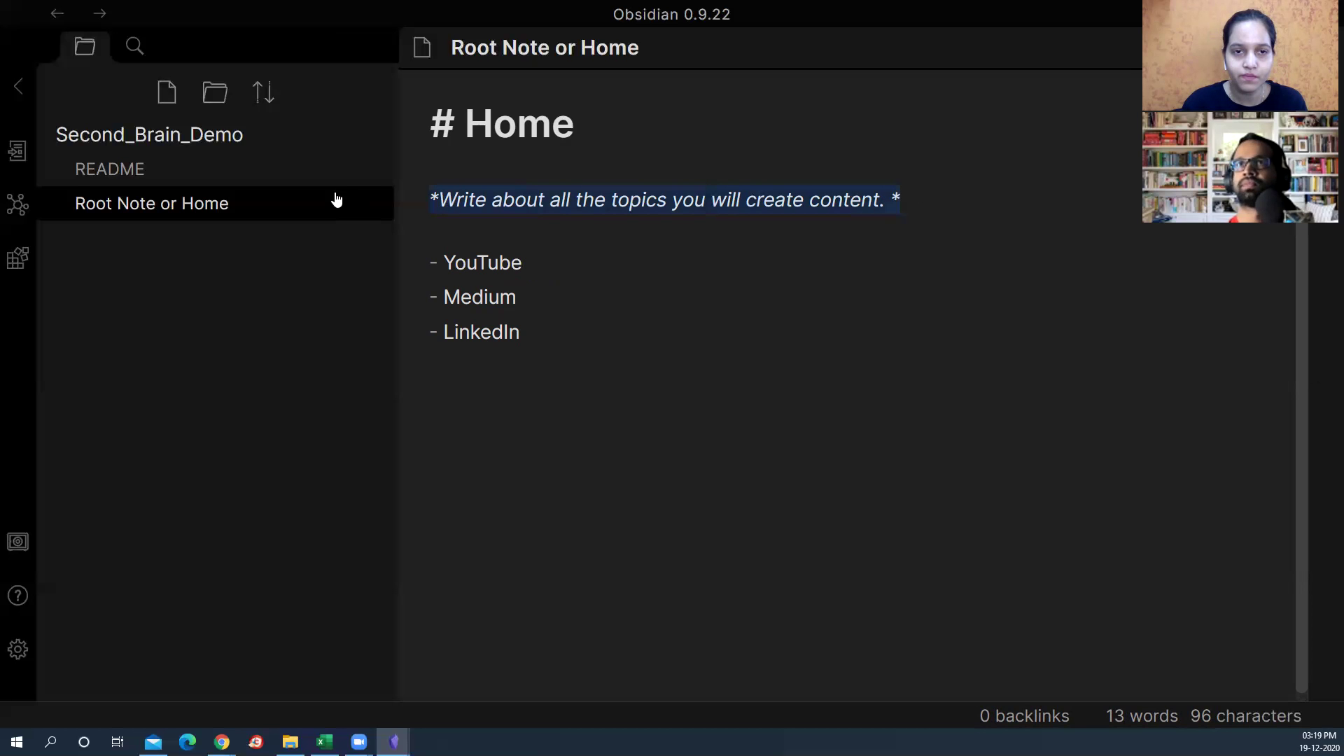
key(ctrl+b)
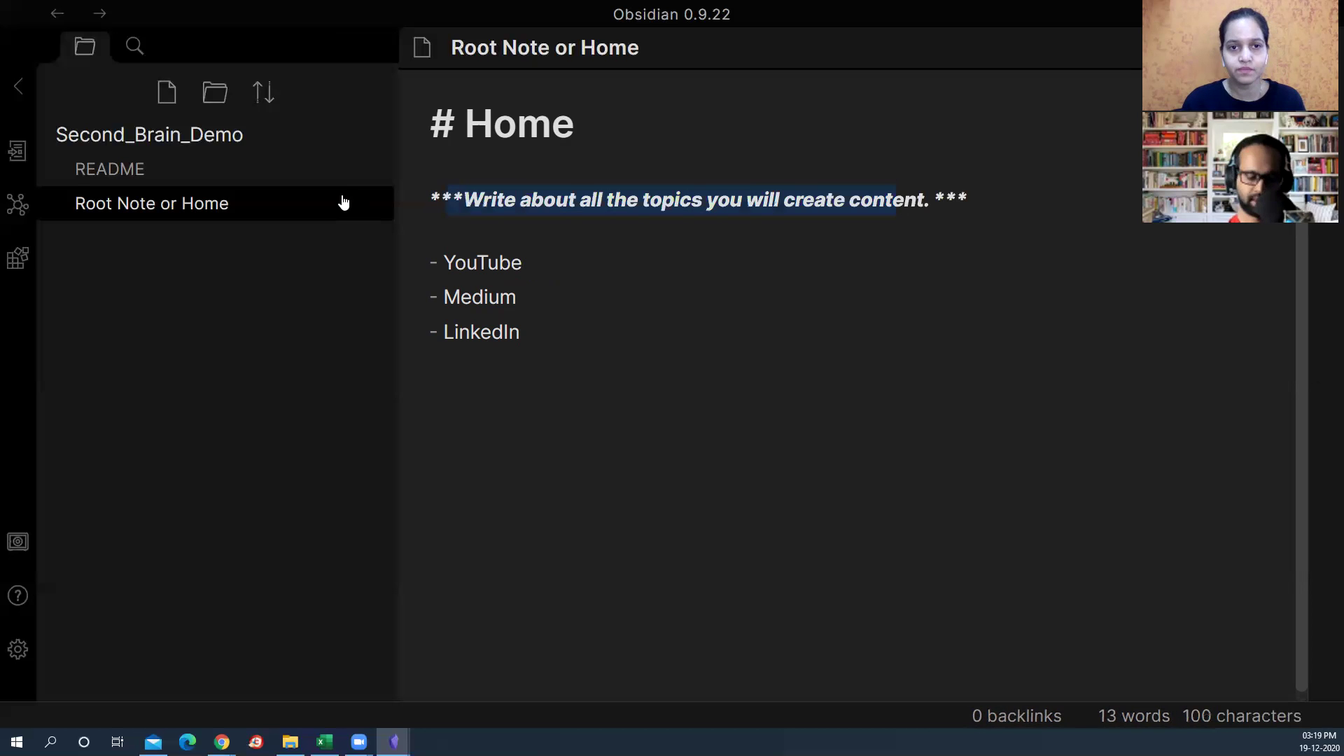
key(ctrl+e)
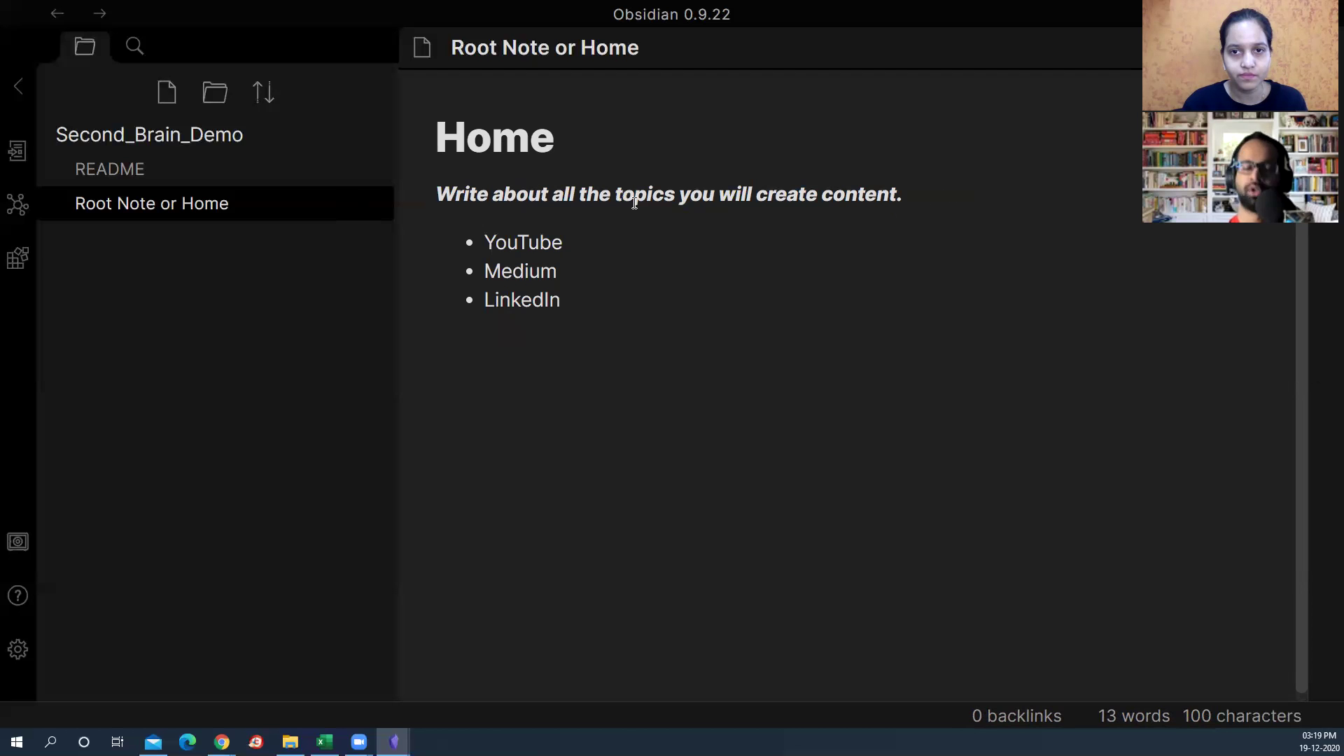
key(ctrl+e)
key(ctrl+e)
key(ctrl+e)
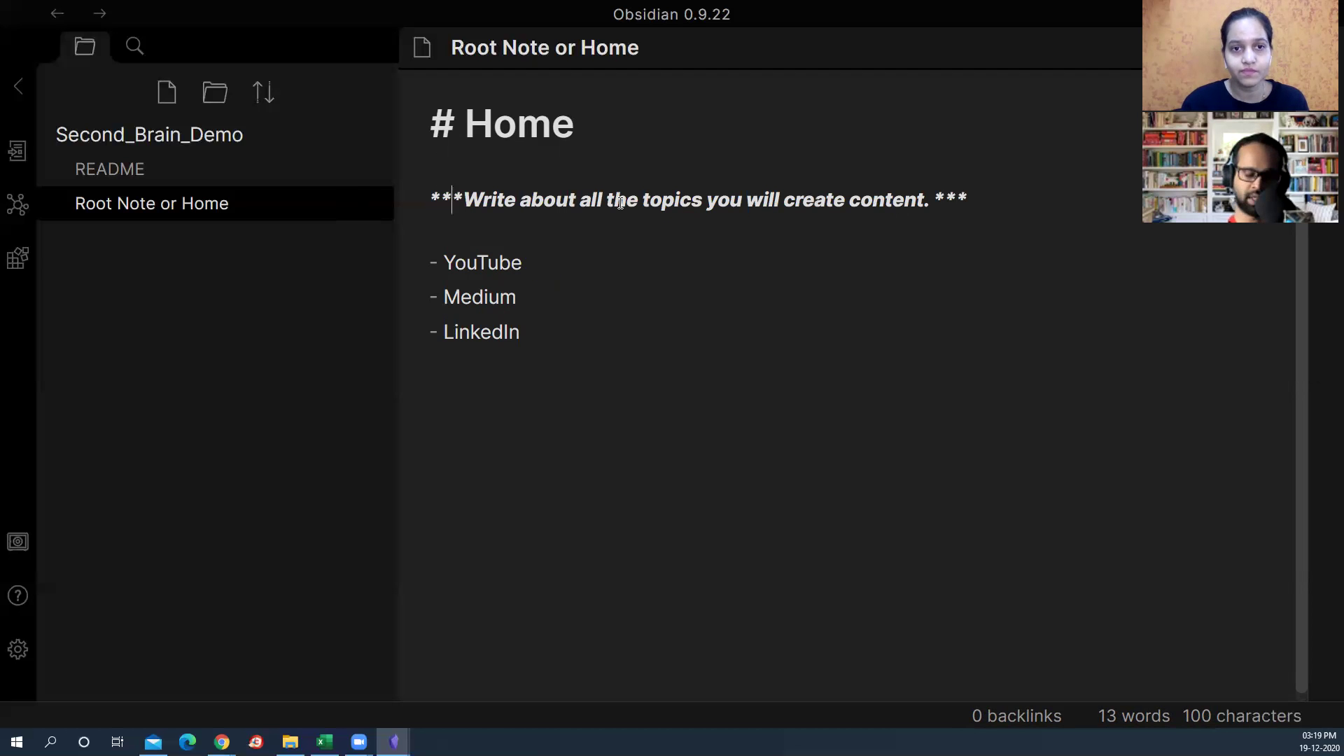
key(ctrl+e)
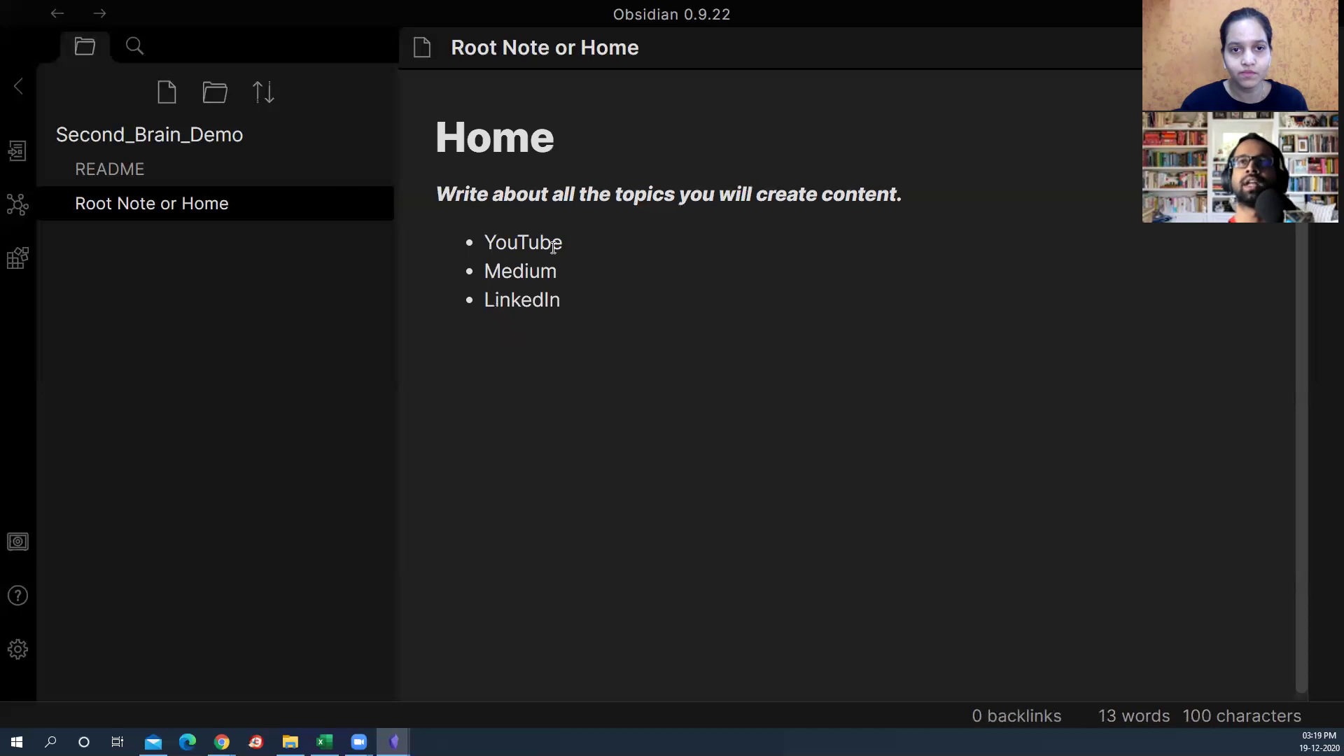
key(ctrl+e)
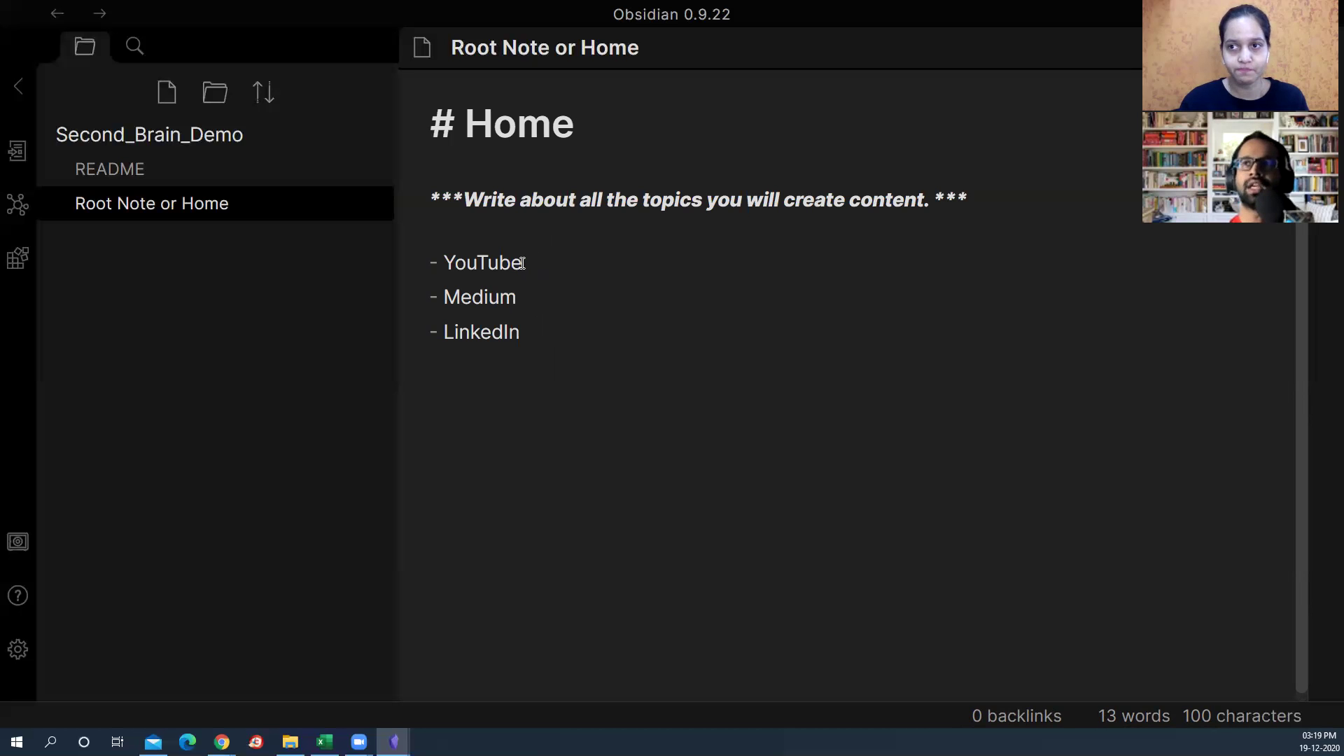
Step: Check the context options for part of the sentence, and highlight the heading's hash sign and the sentence's leading asterisks
drag(746, 201, 553, 203)
right_click(585, 203)
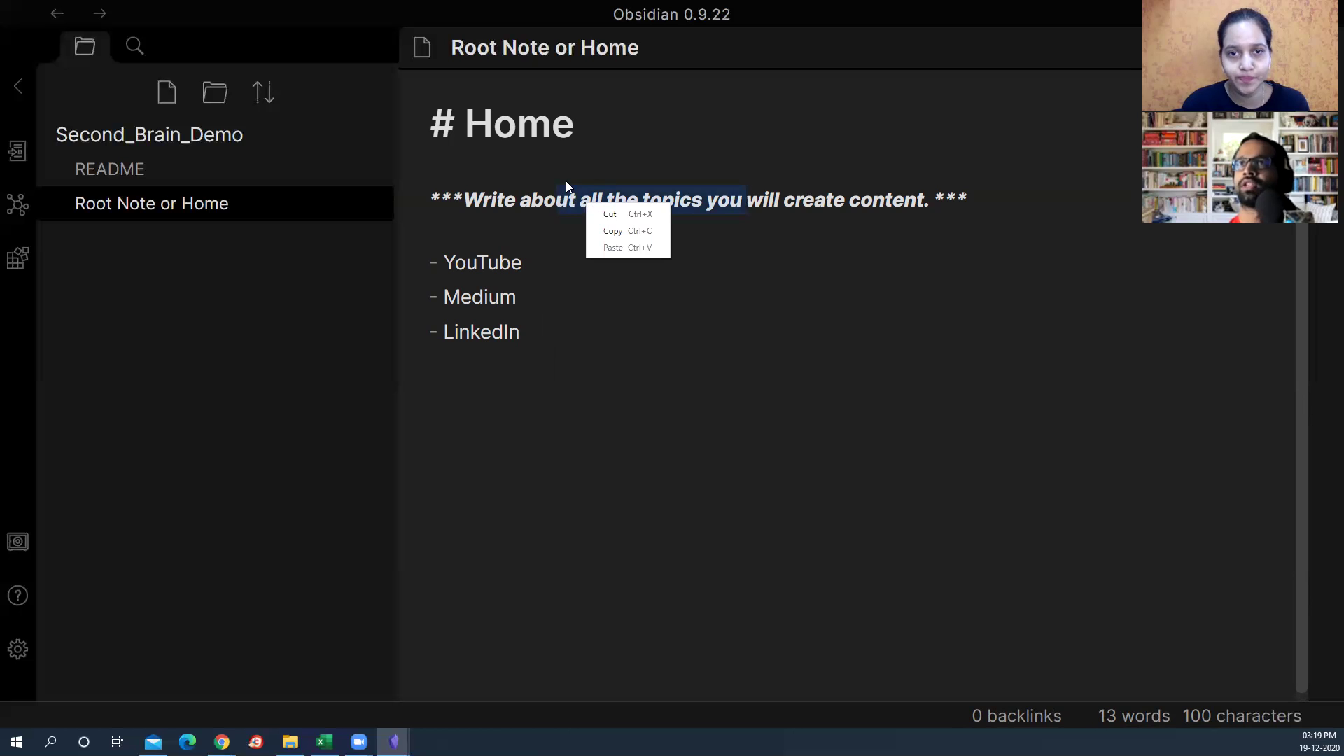
click(560, 184)
drag(453, 120, 429, 118)
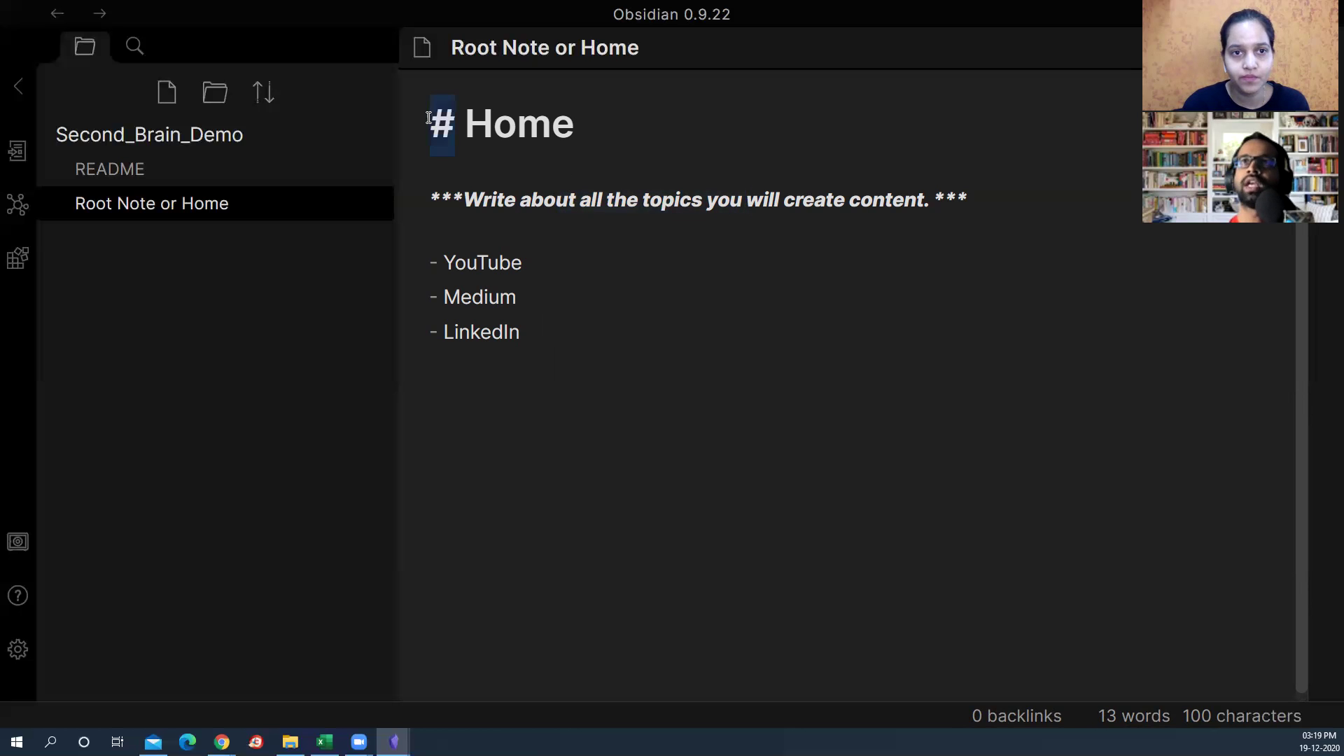
drag(463, 201, 429, 198)
Step: Add the tag #contentcreation on its own line between the bold italic sentence and the bulleted list
click(963, 189)
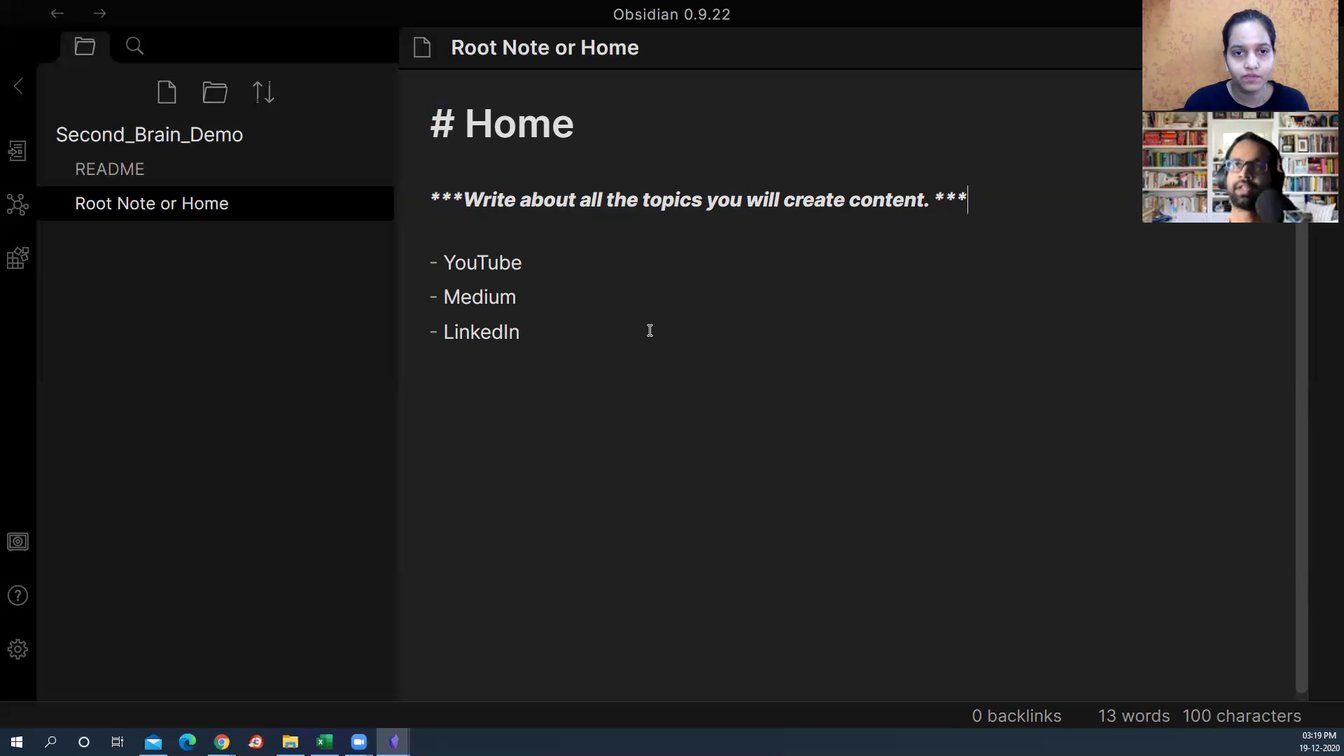
key(Return)
key(Return)
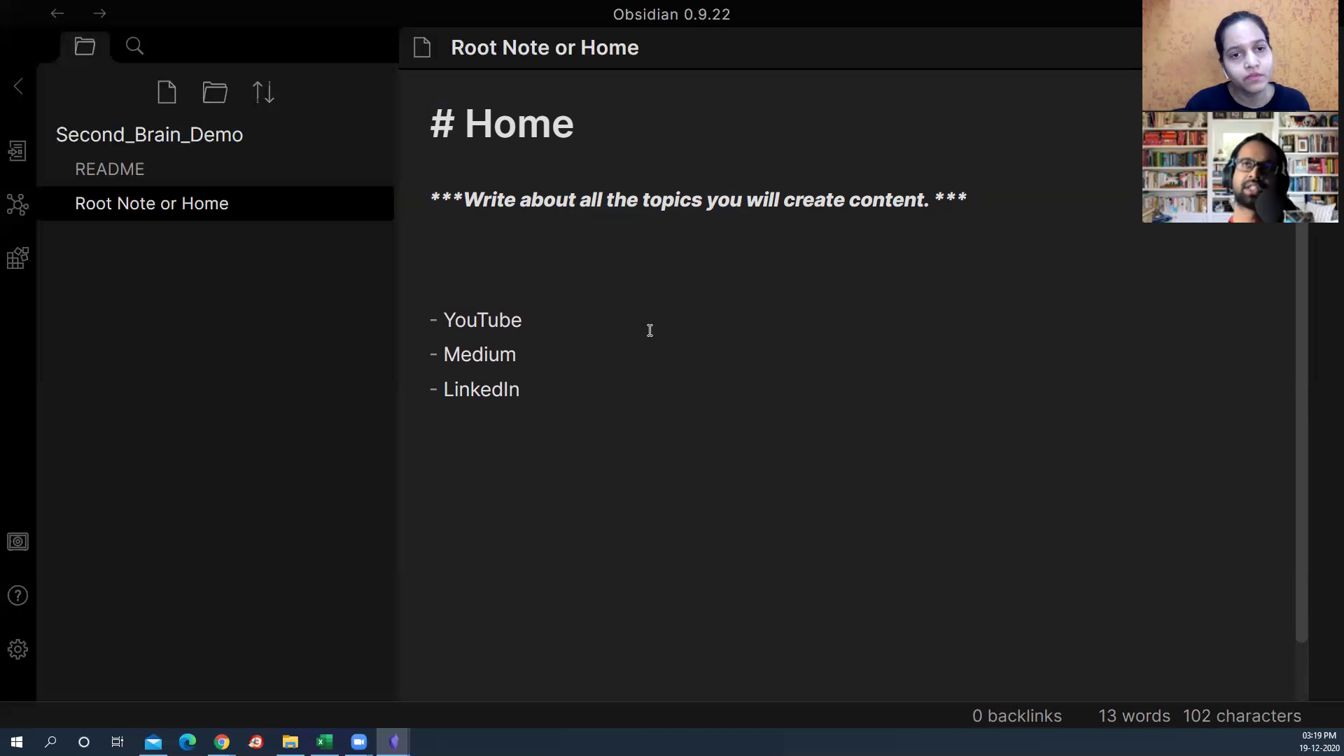
text(#)
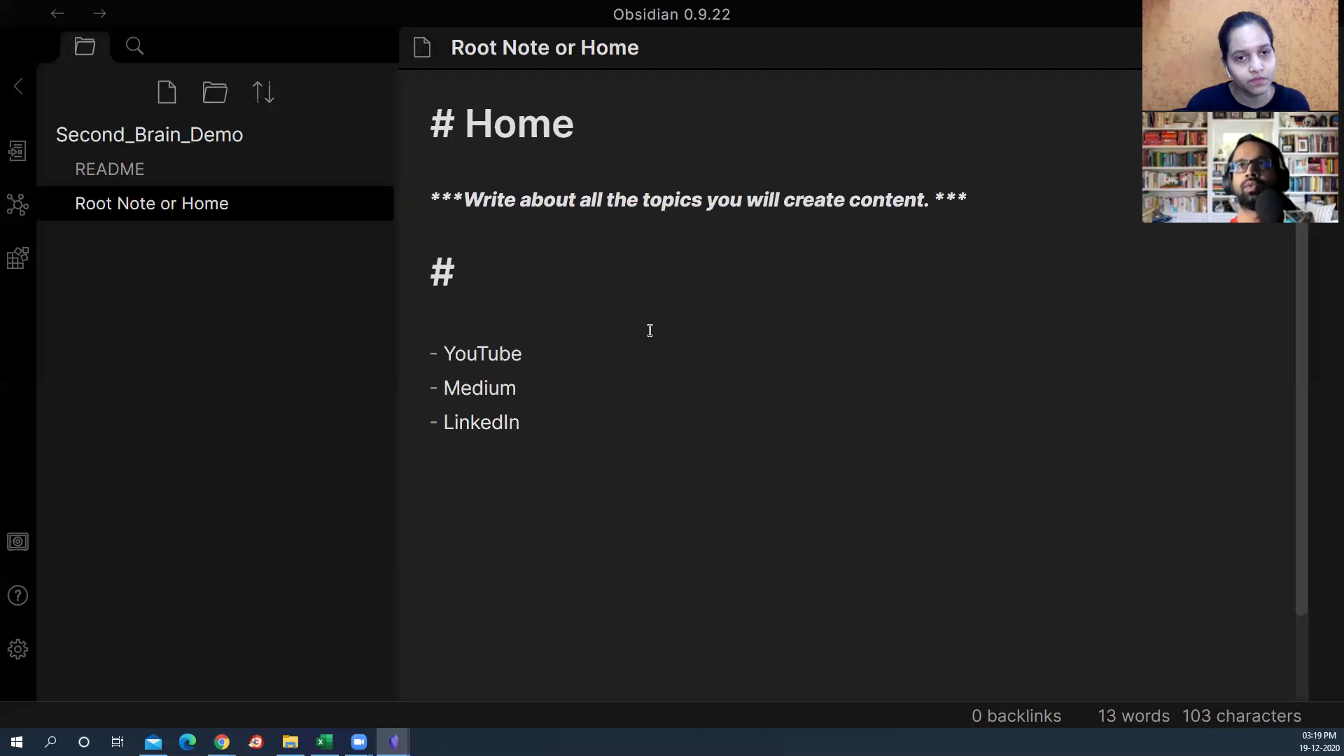
text(cont)
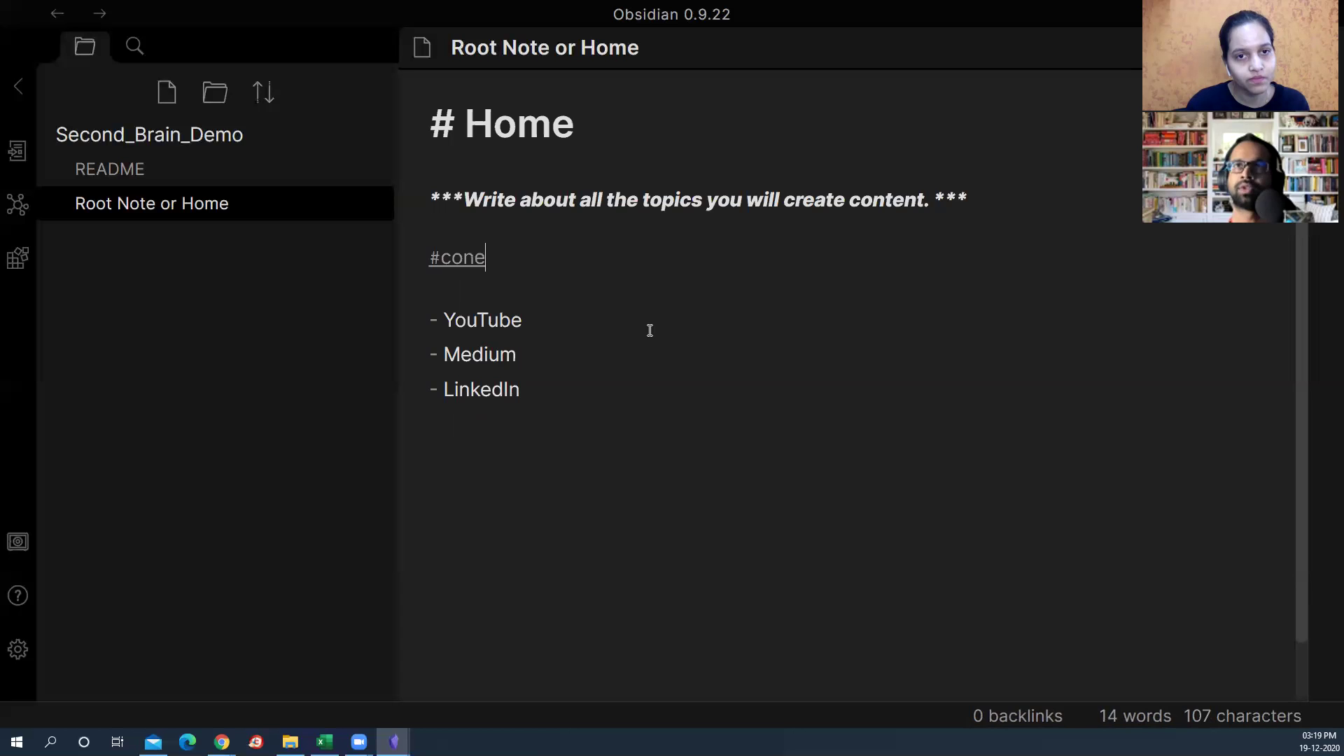
text(ent)
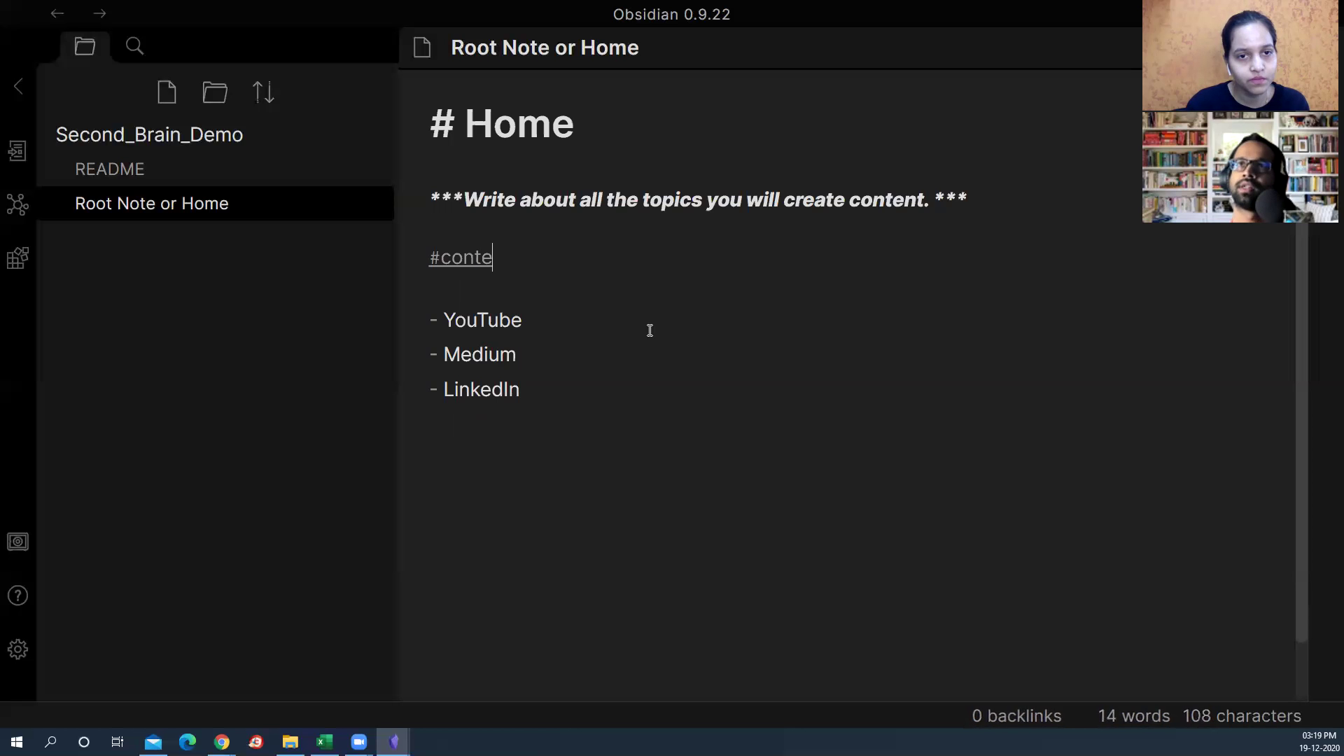
key(BackSpace)
text(creations)
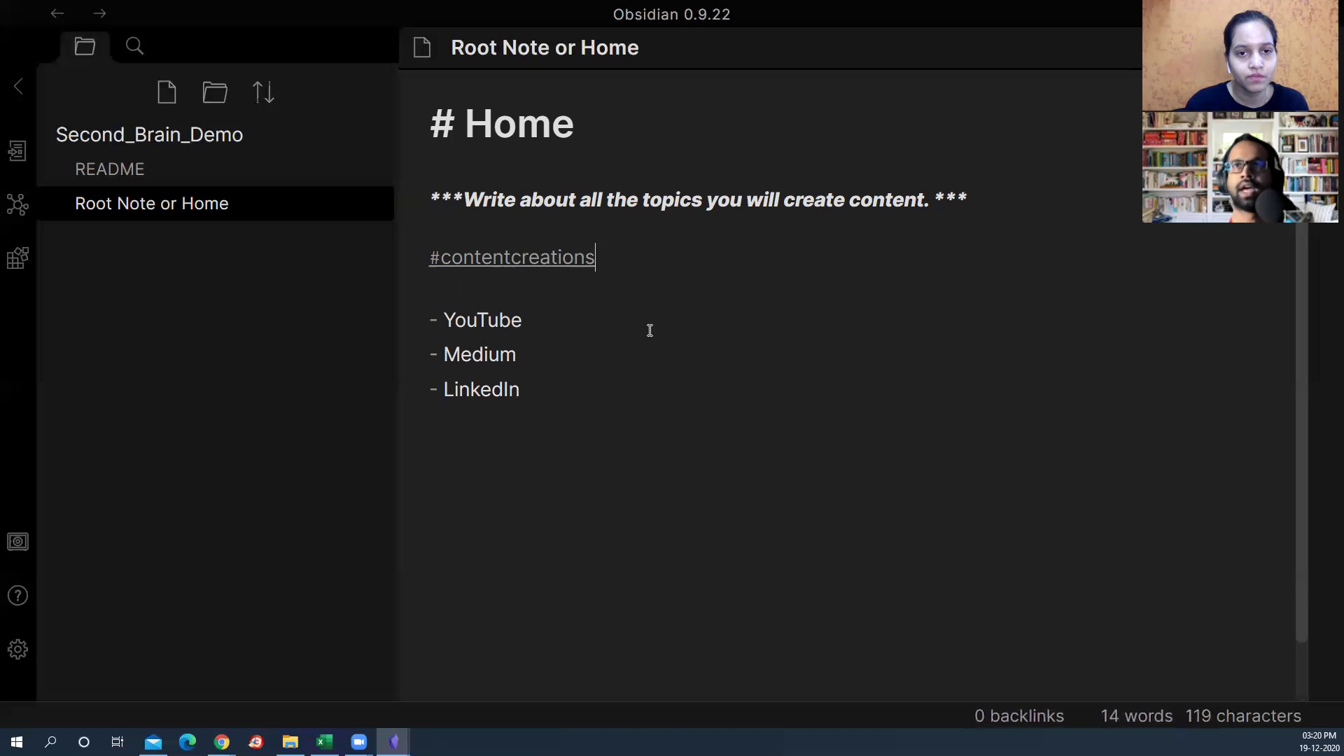
key(BackSpace)
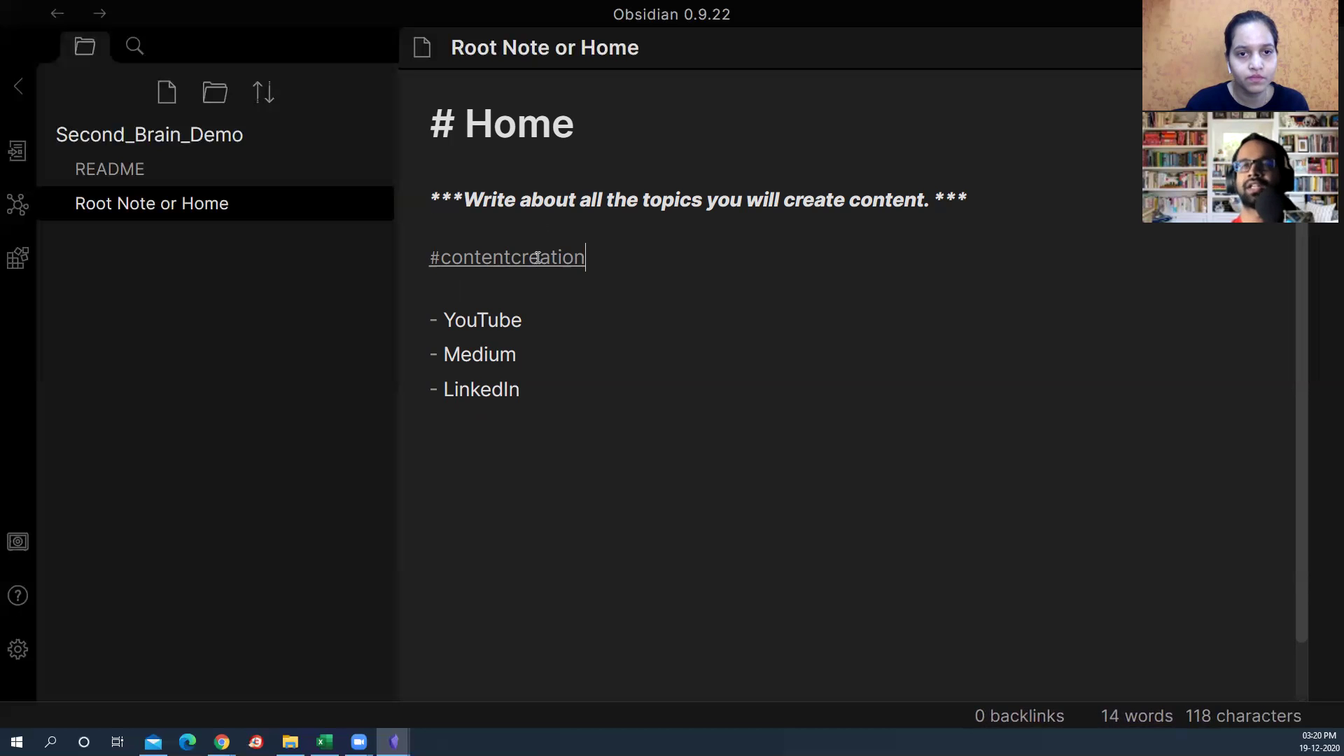
Step: Highlight the tag, the Home heading and the space after its hash sign to compare tag and heading syntax
drag(432, 257, 622, 257)
drag(574, 124, 479, 114)
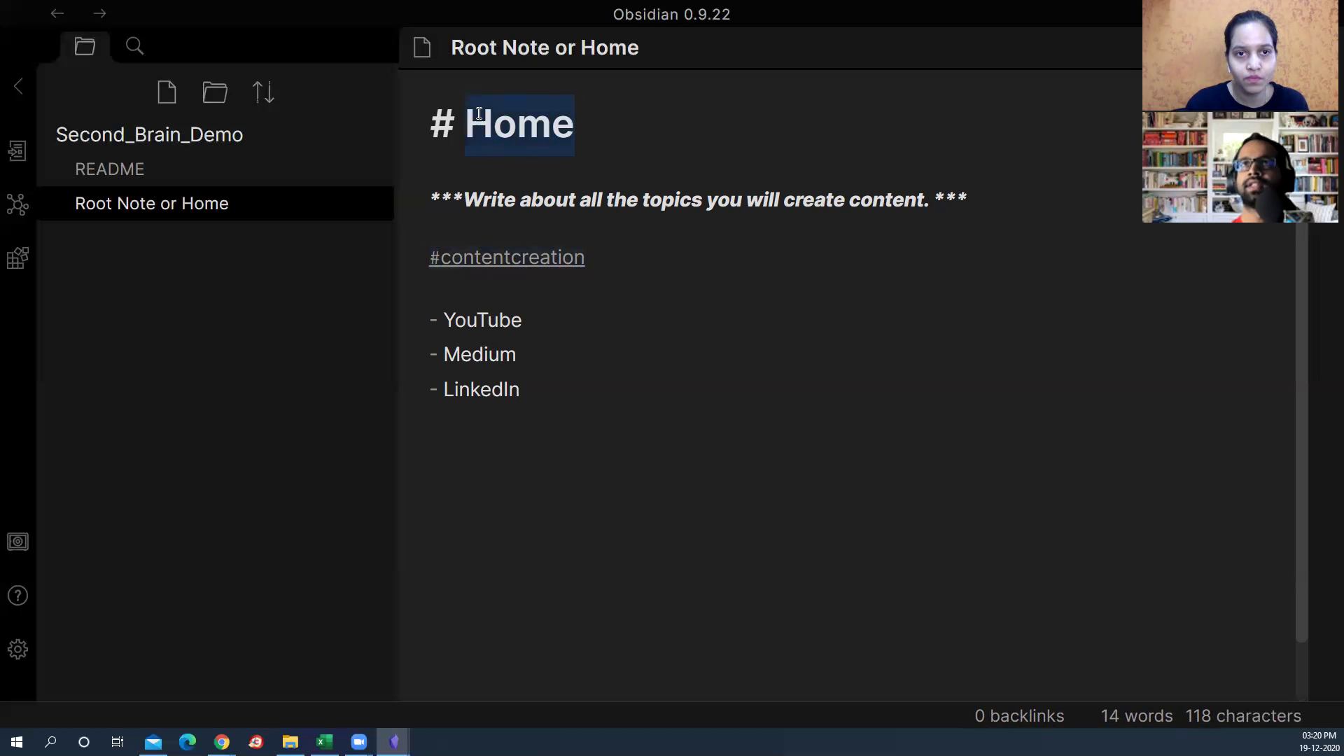
click(440, 257)
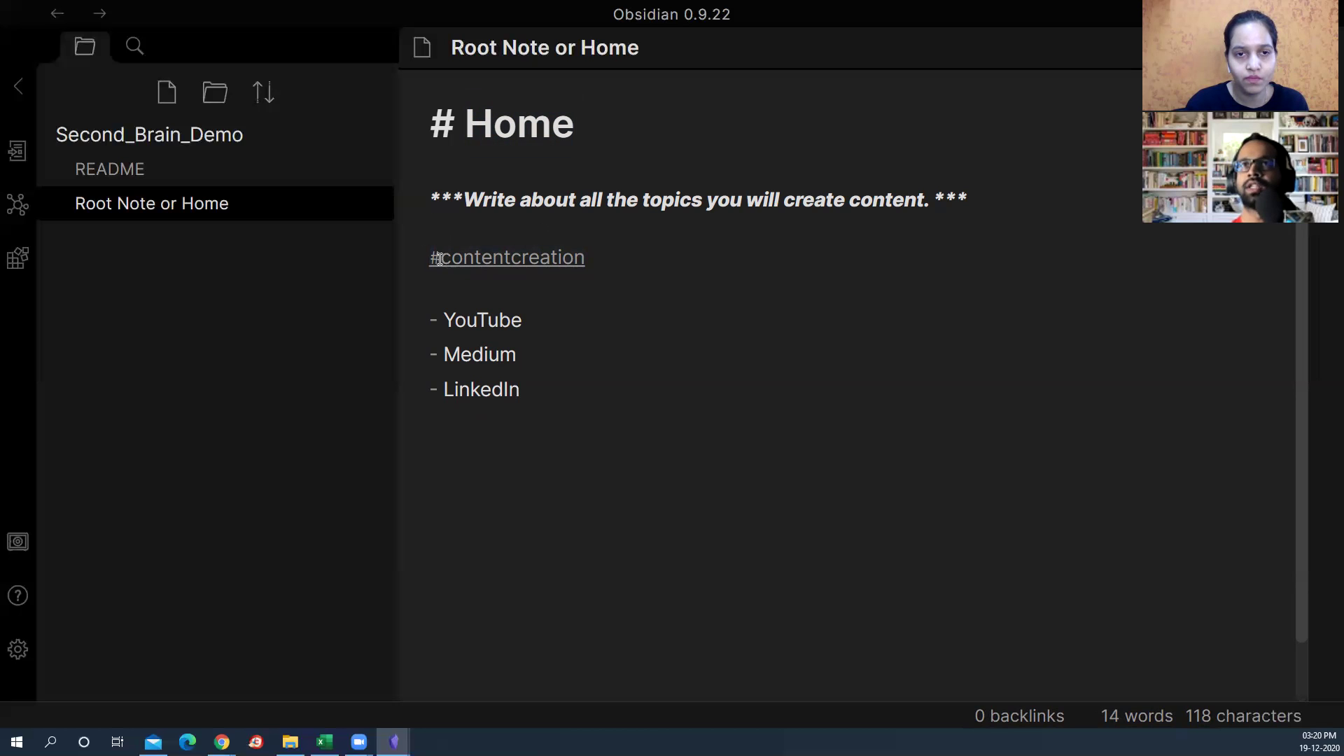
double_click(460, 124)
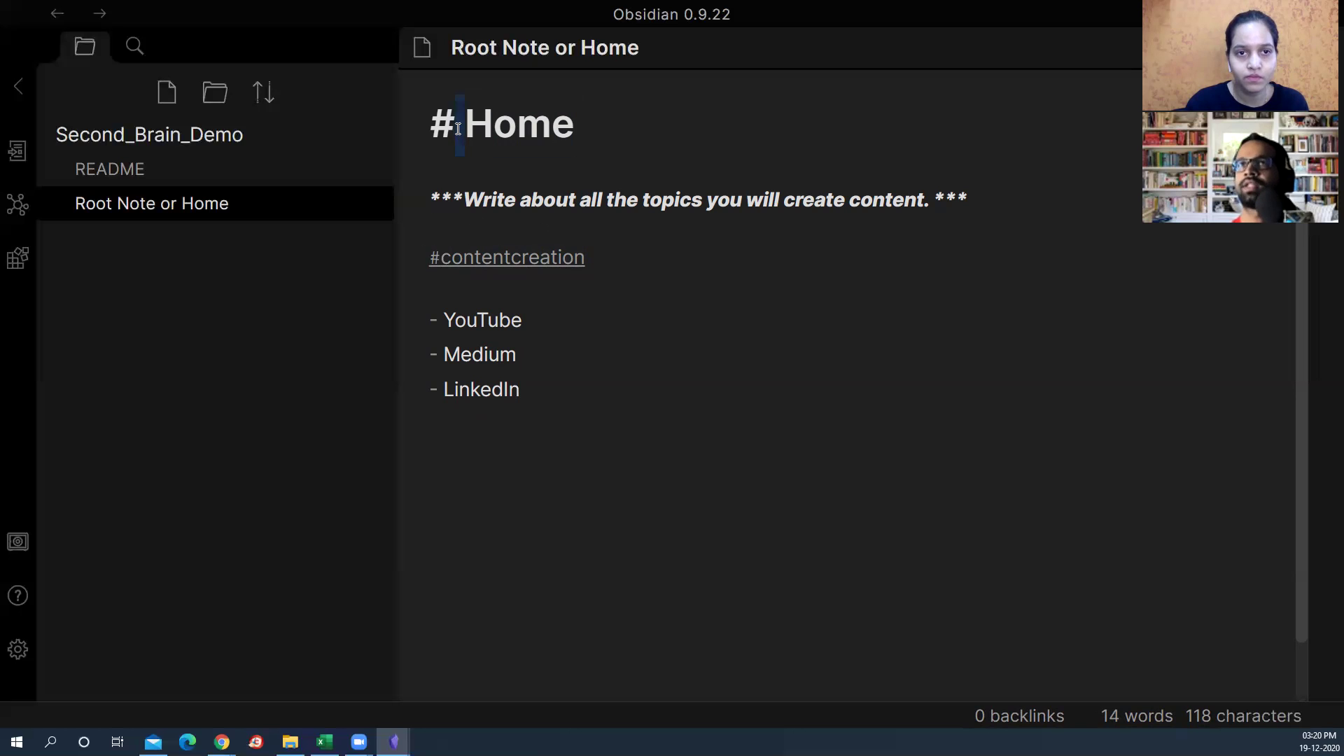
click(460, 125)
Step: Duplicate the Home heading on the line below and turn the copy into a second-level heading, "## Home"
drag(568, 132, 430, 132)
key(ctrl+c)
click(582, 138)
key(Return)
key(ctrl+v)
key(Left)
key(Left)
key(Left)
key(Left)
key(Left)
text(#)
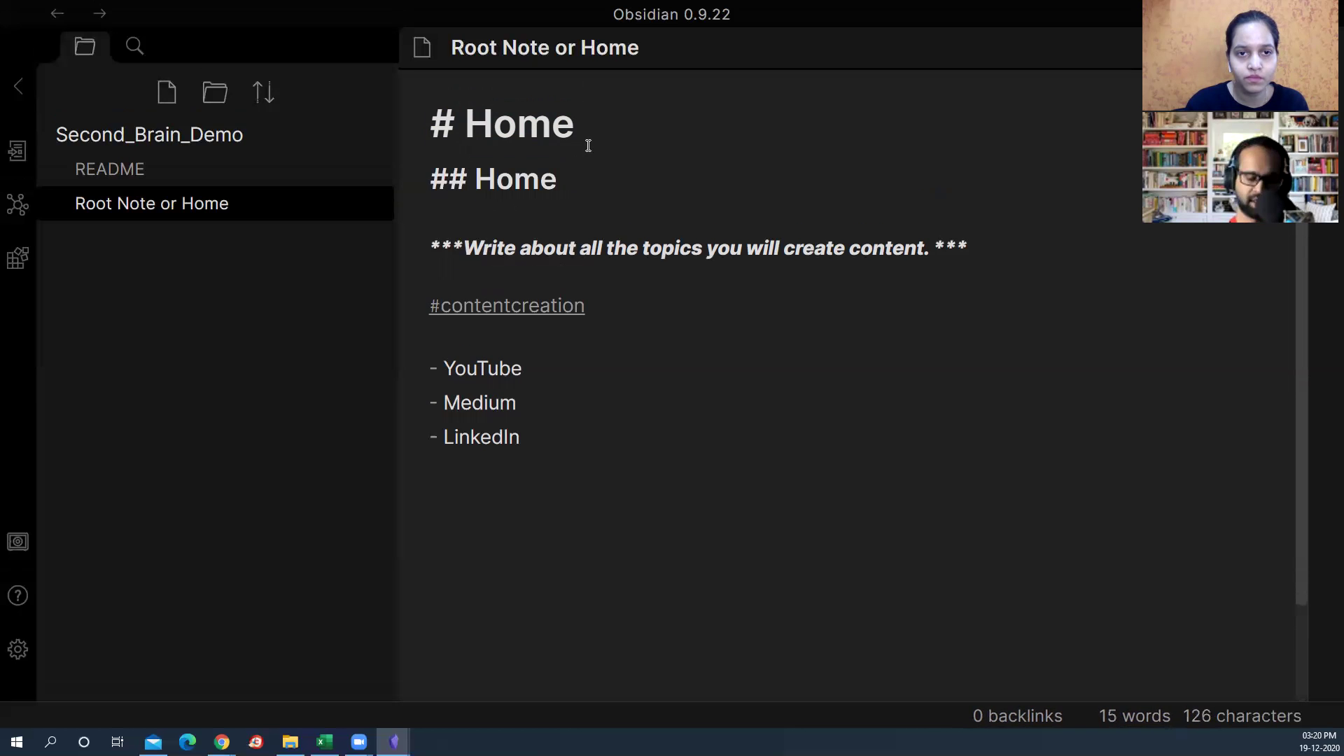
Step: Preview the note, return to editing, and replace the second-level heading's text with "this is a heading 2"
key(ctrl+e)
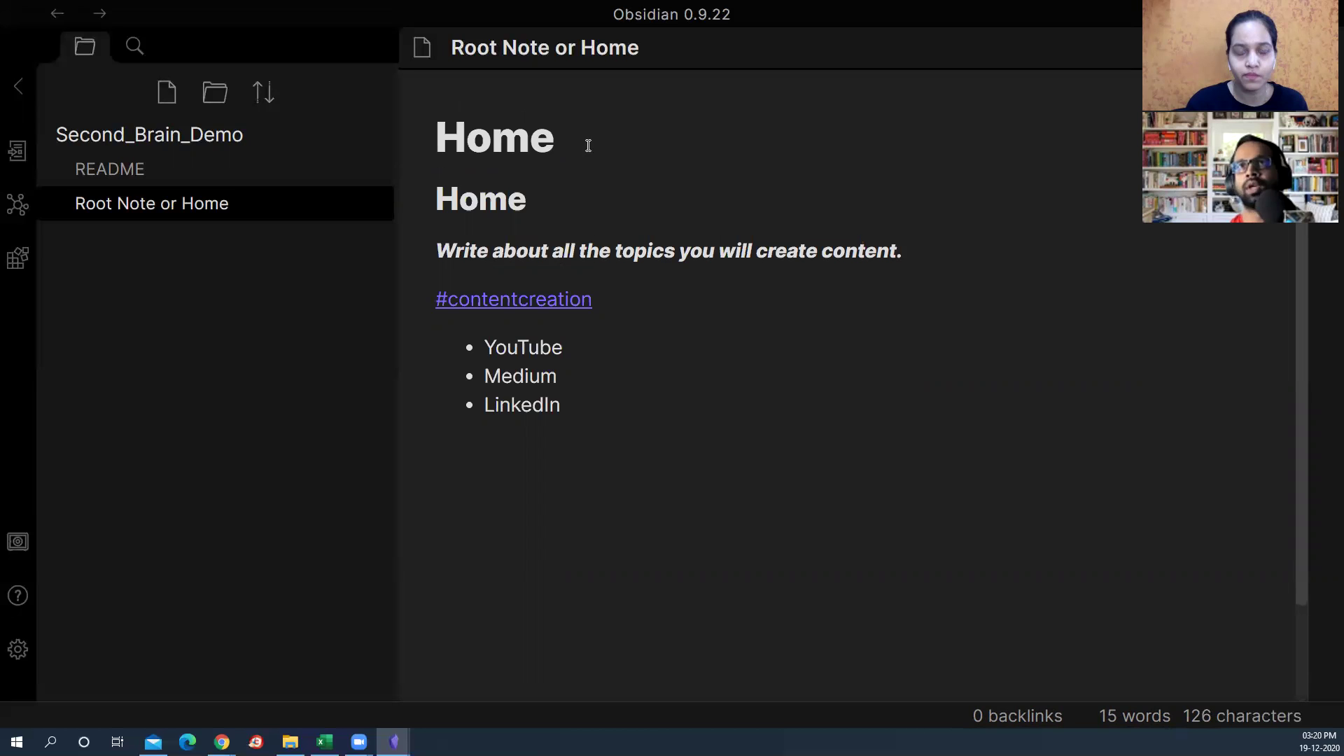
key(ctrl+e)
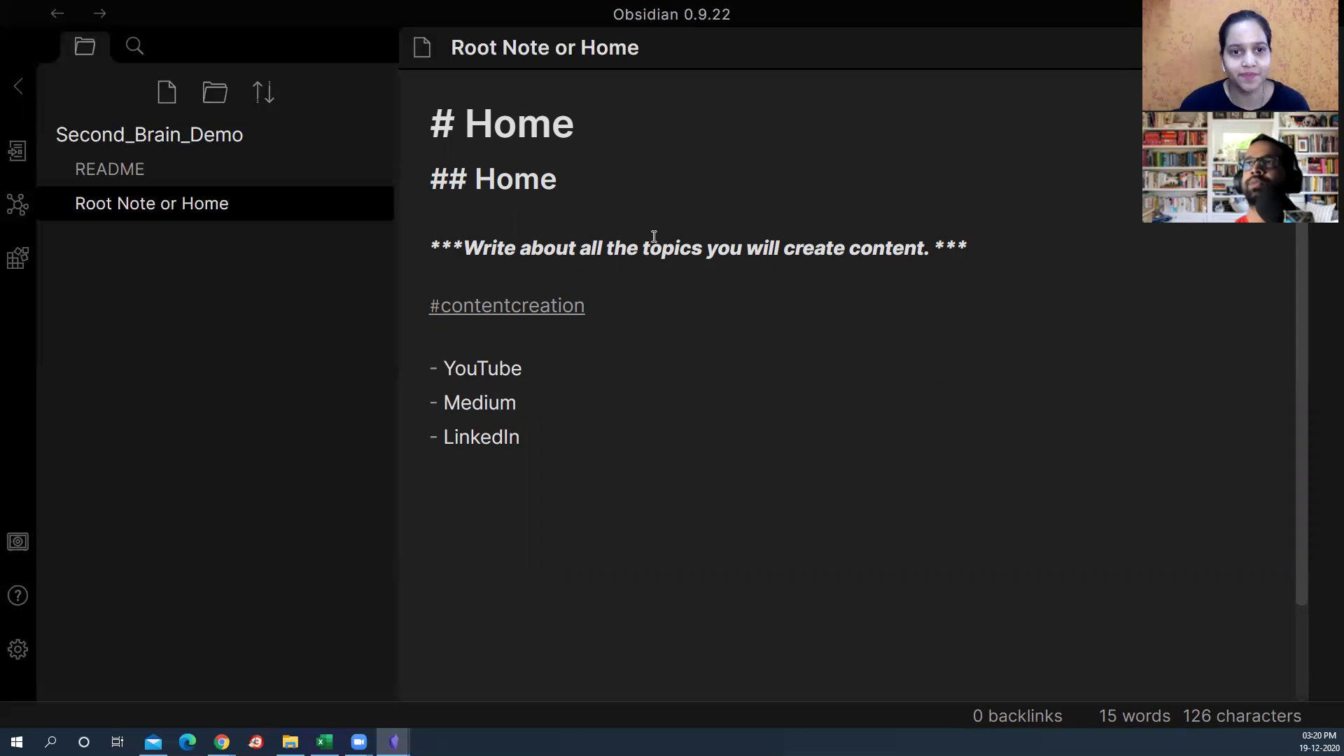
drag(474, 189, 581, 193)
text(this is a)
key(BackSpace)
text(a heading 2)
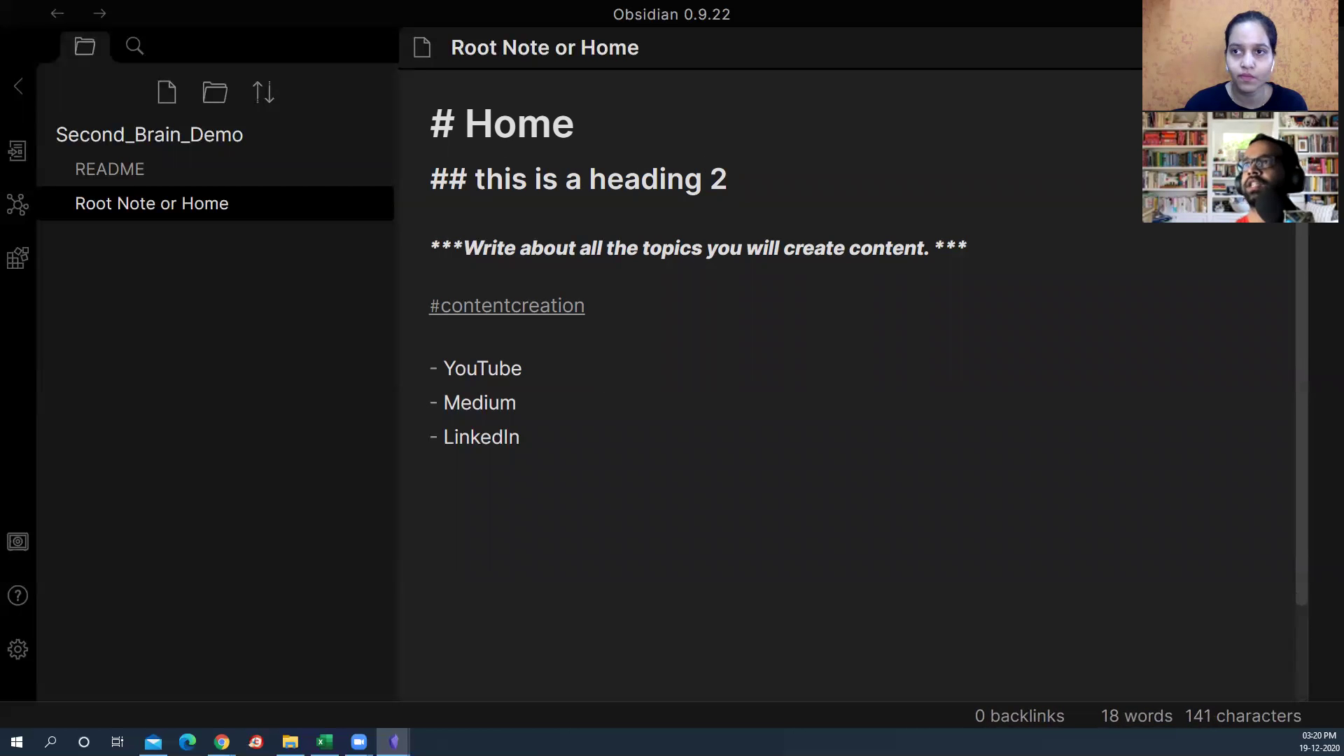
Step: Show the note's backlinks, collapse the results, fold the linked mentions and unfold the unlinked mentions
click(1326, 86)
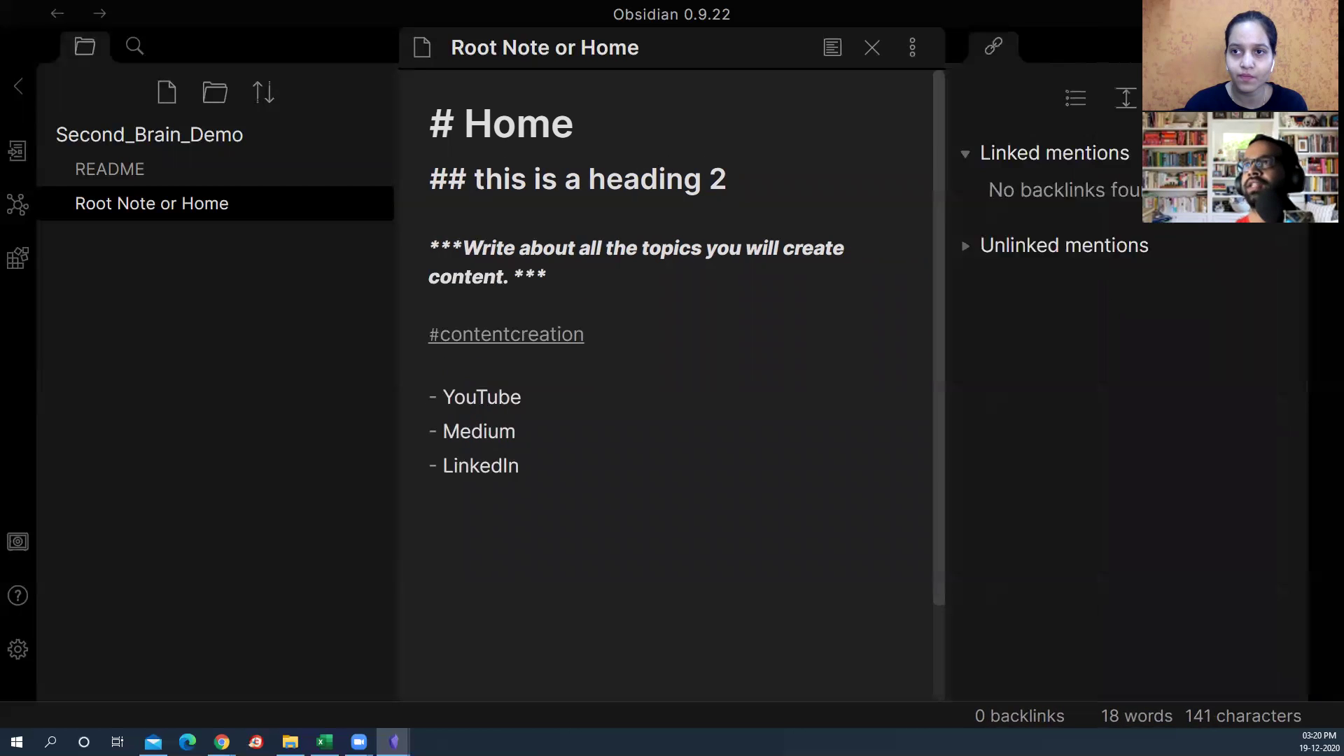
click(1070, 112)
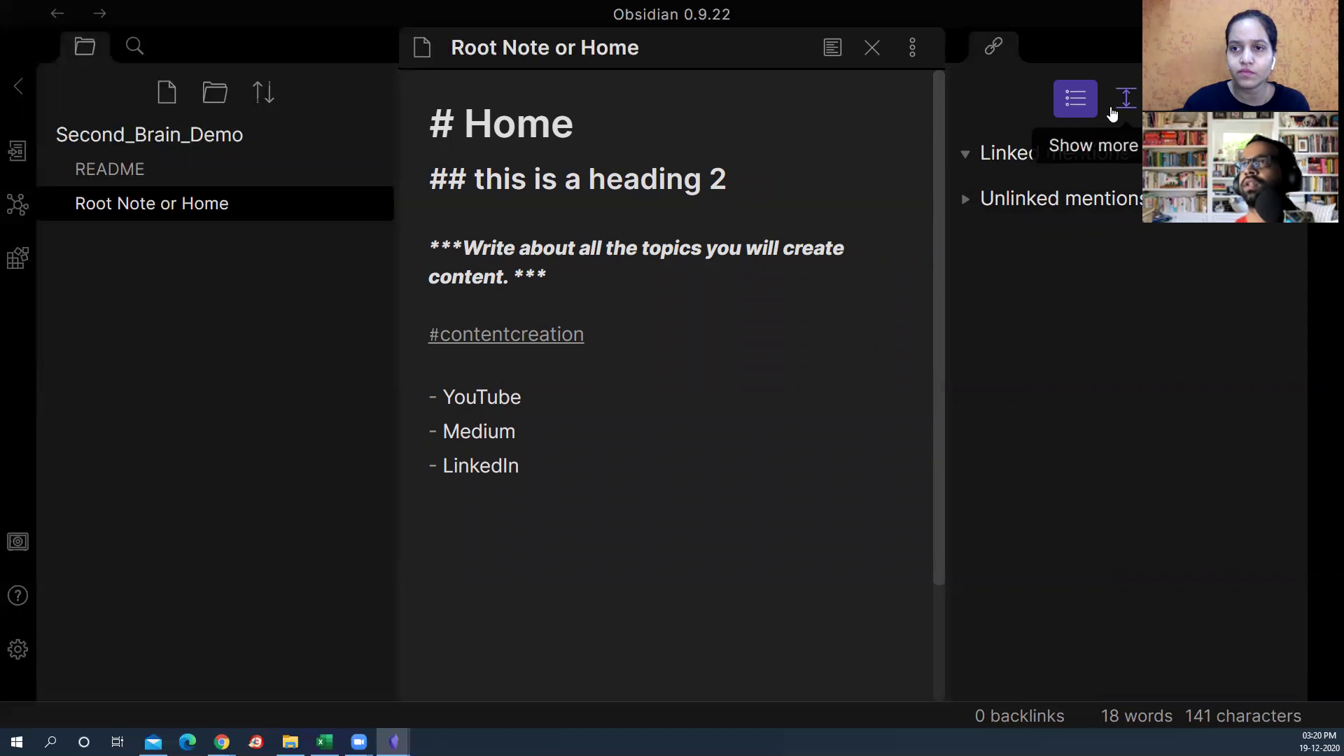
click(963, 168)
click(964, 187)
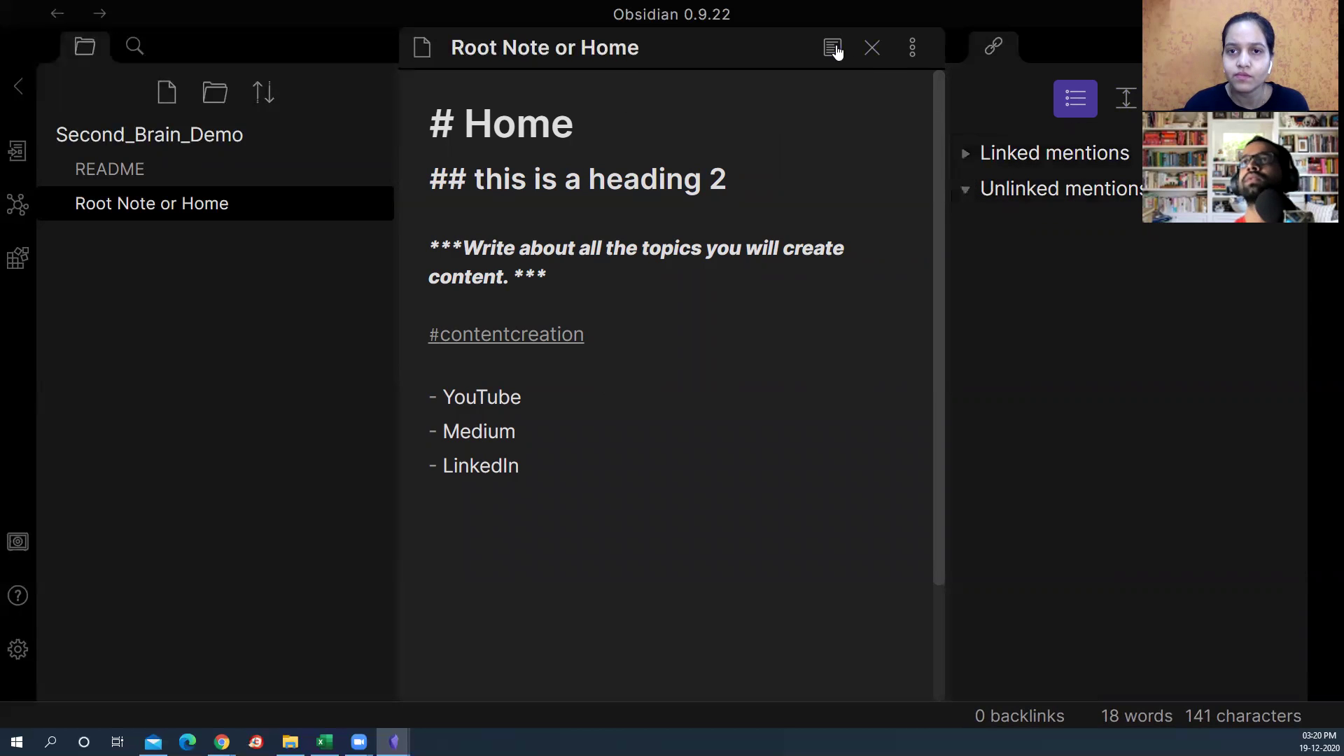
Step: Preview the note and return to editing, look through the note's further options, and preview it again
click(833, 49)
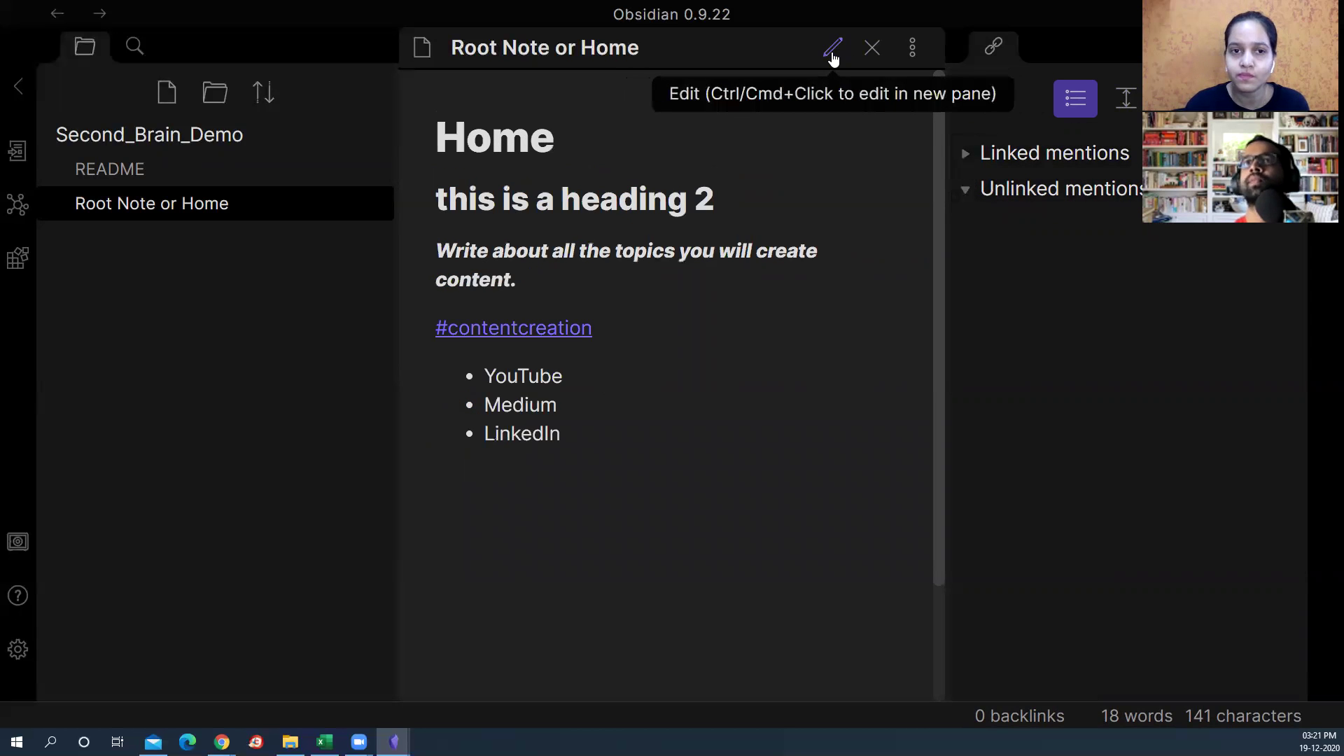
click(833, 49)
click(914, 51)
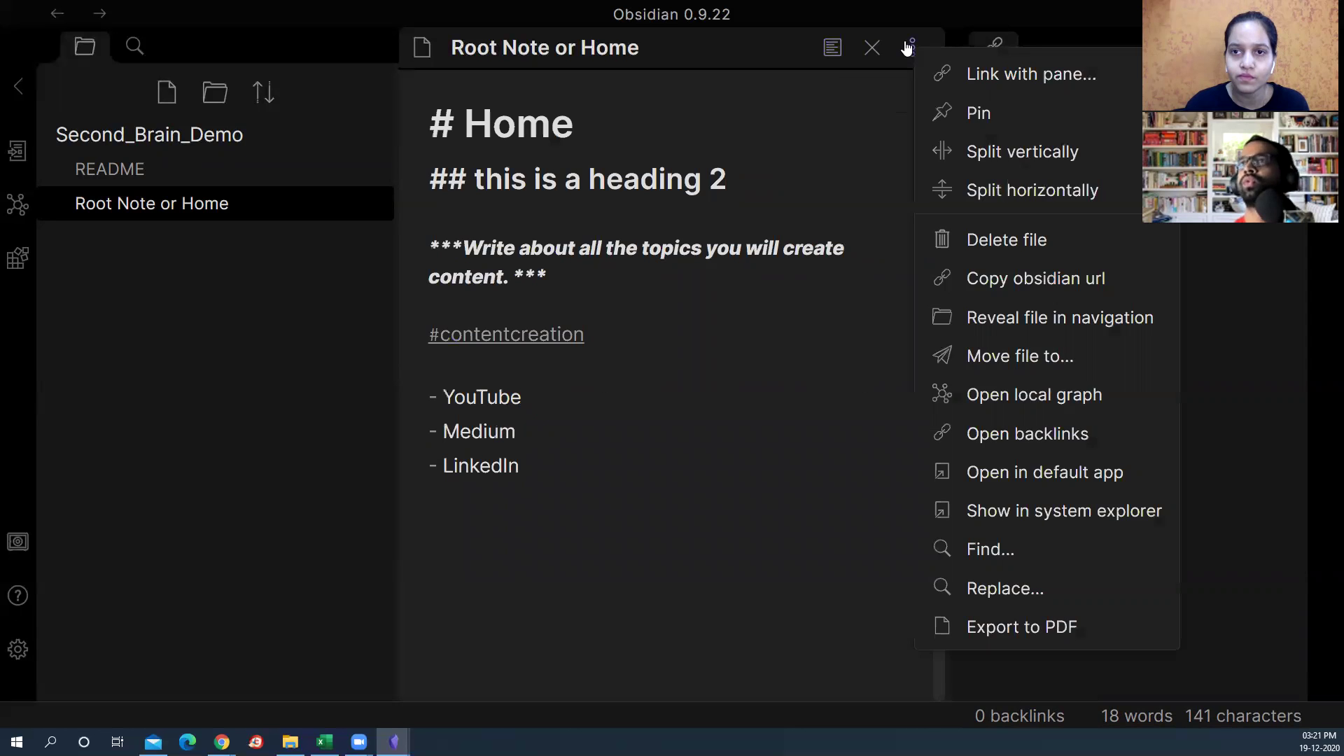
click(905, 46)
click(1249, 354)
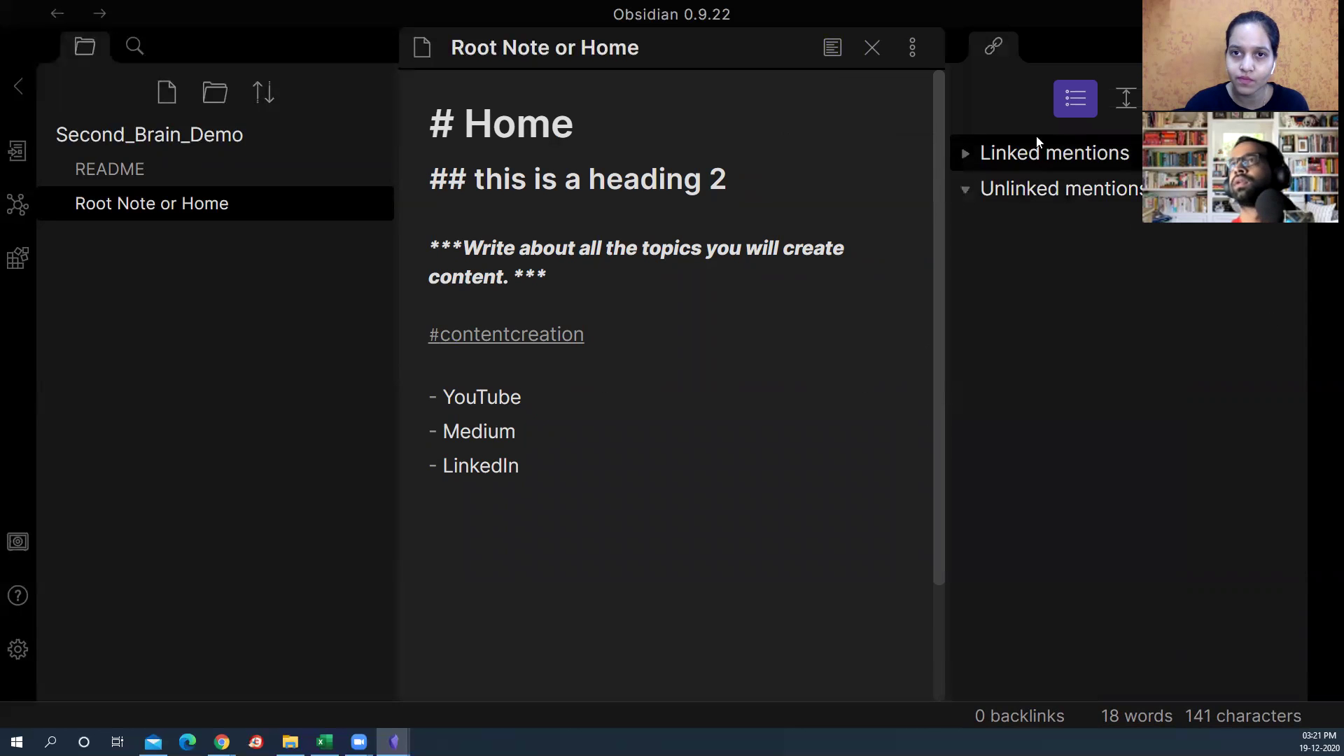
click(768, 333)
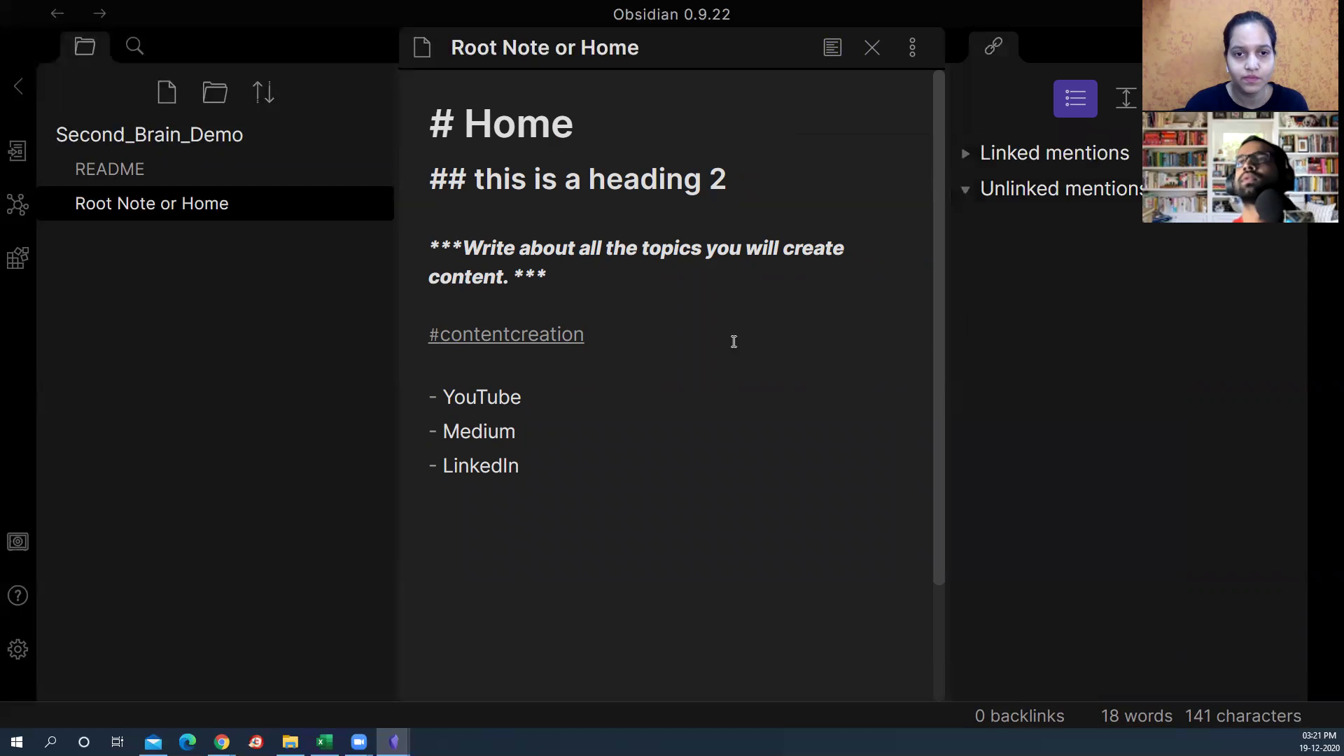
key(ctrl+e)
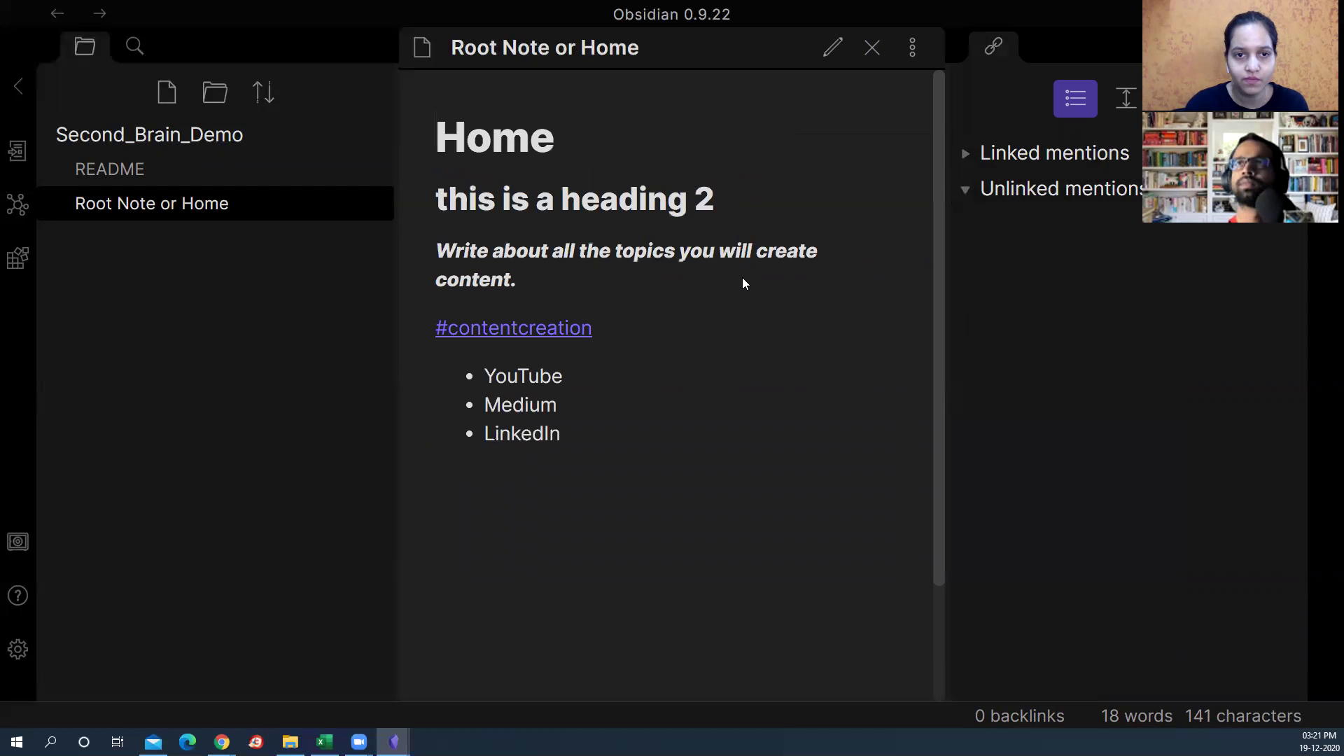
Step: Unfold the linked mentions and try the backlinks' extra context, sort order and collapse results options
click(973, 170)
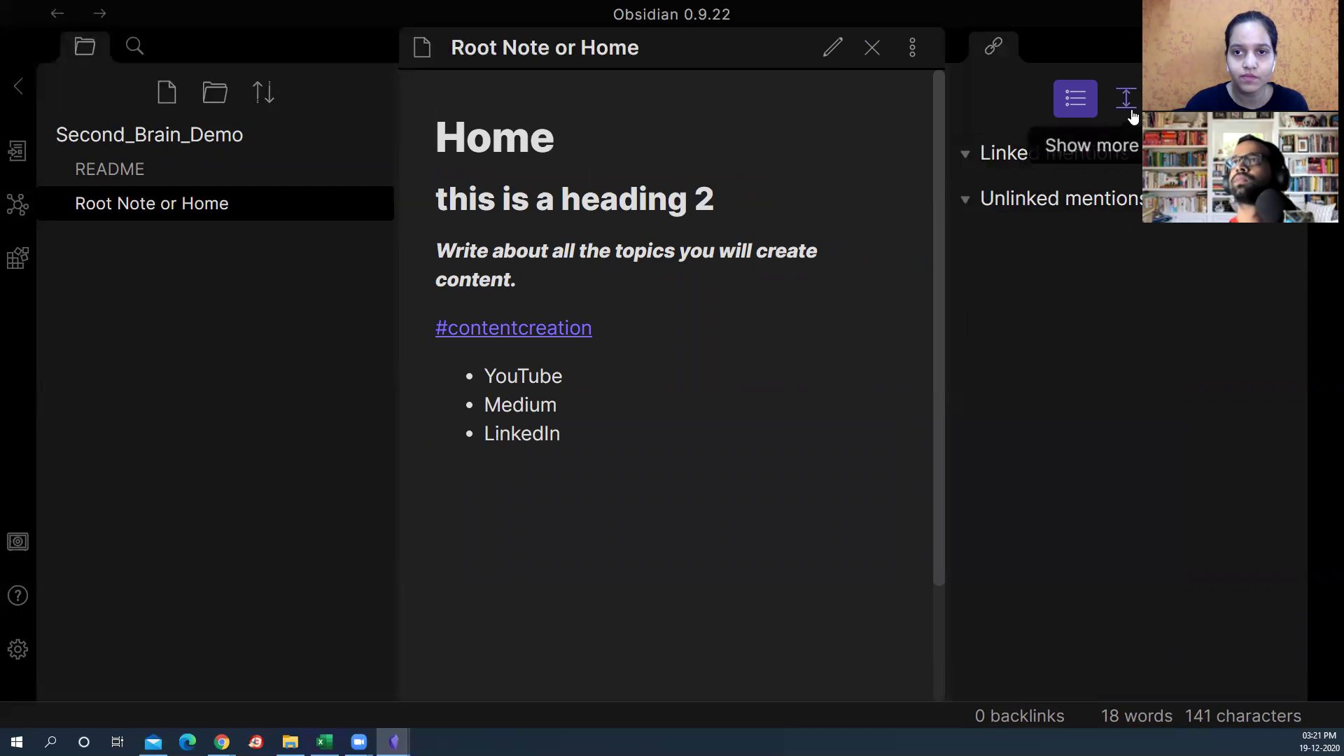
click(1127, 103)
click(1078, 106)
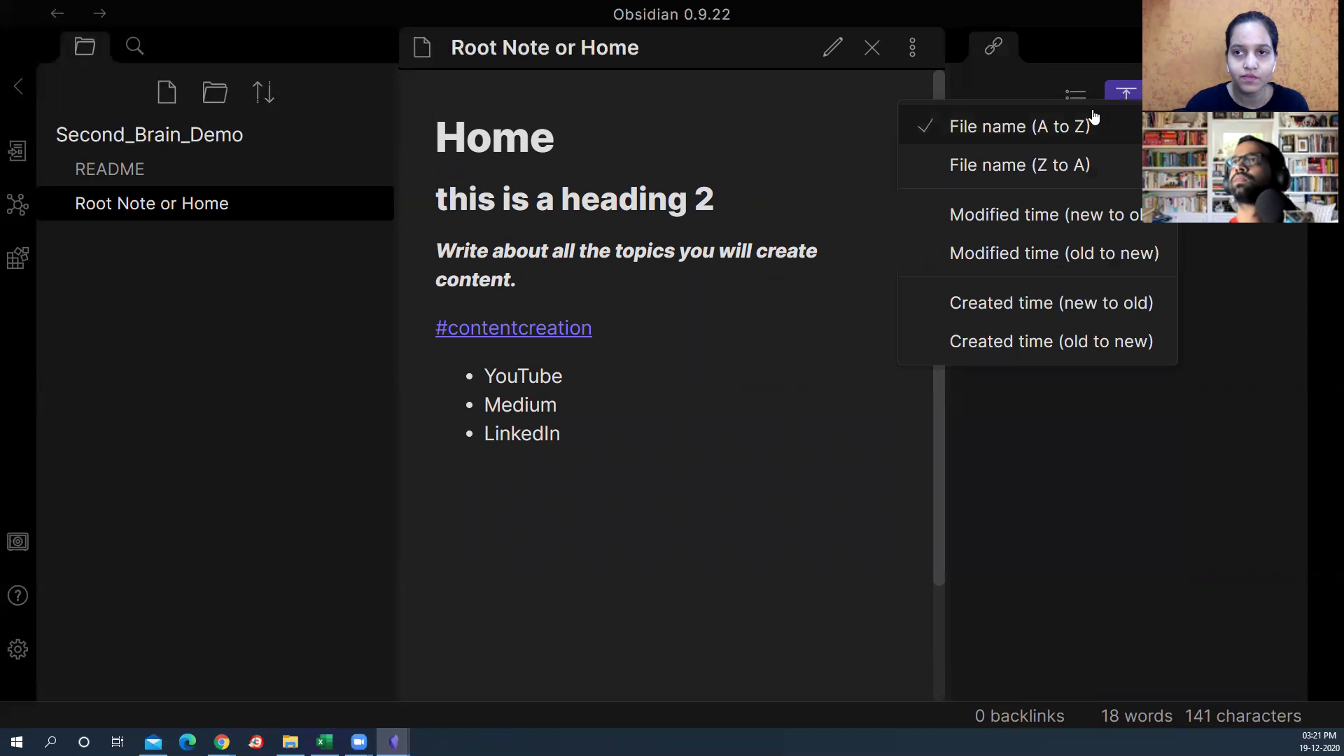
click(1075, 100)
click(1075, 102)
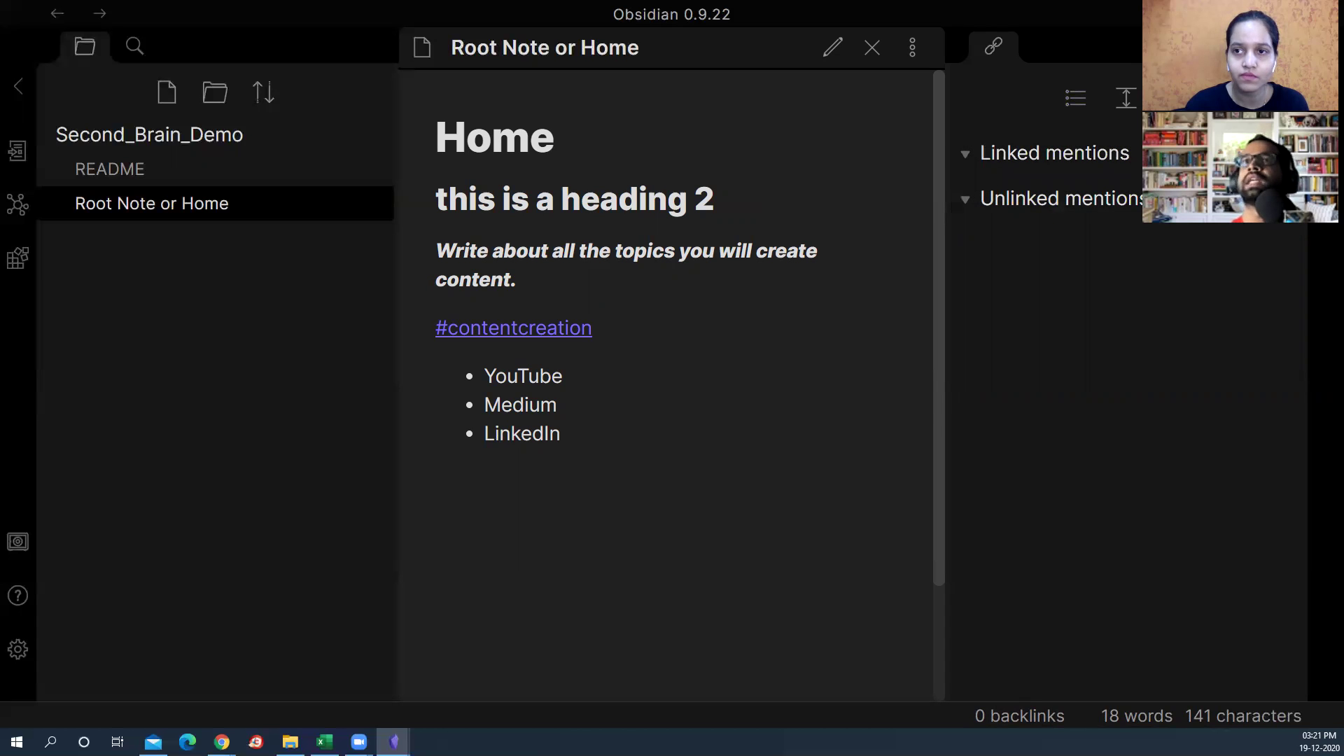
Step: Return the note to editing mode and hide the backlinks, briefly showing them once more
click(1326, 86)
key(ctrl+e)
click(718, 358)
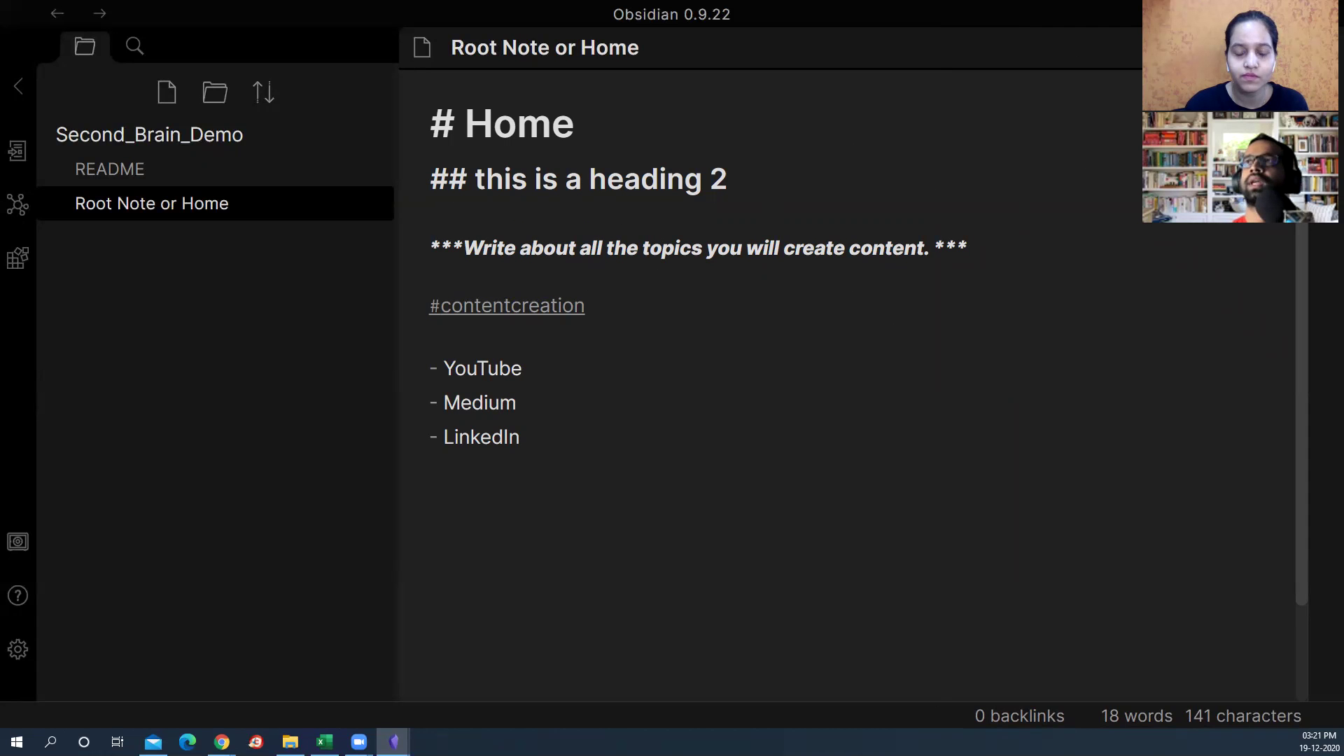
click(1326, 86)
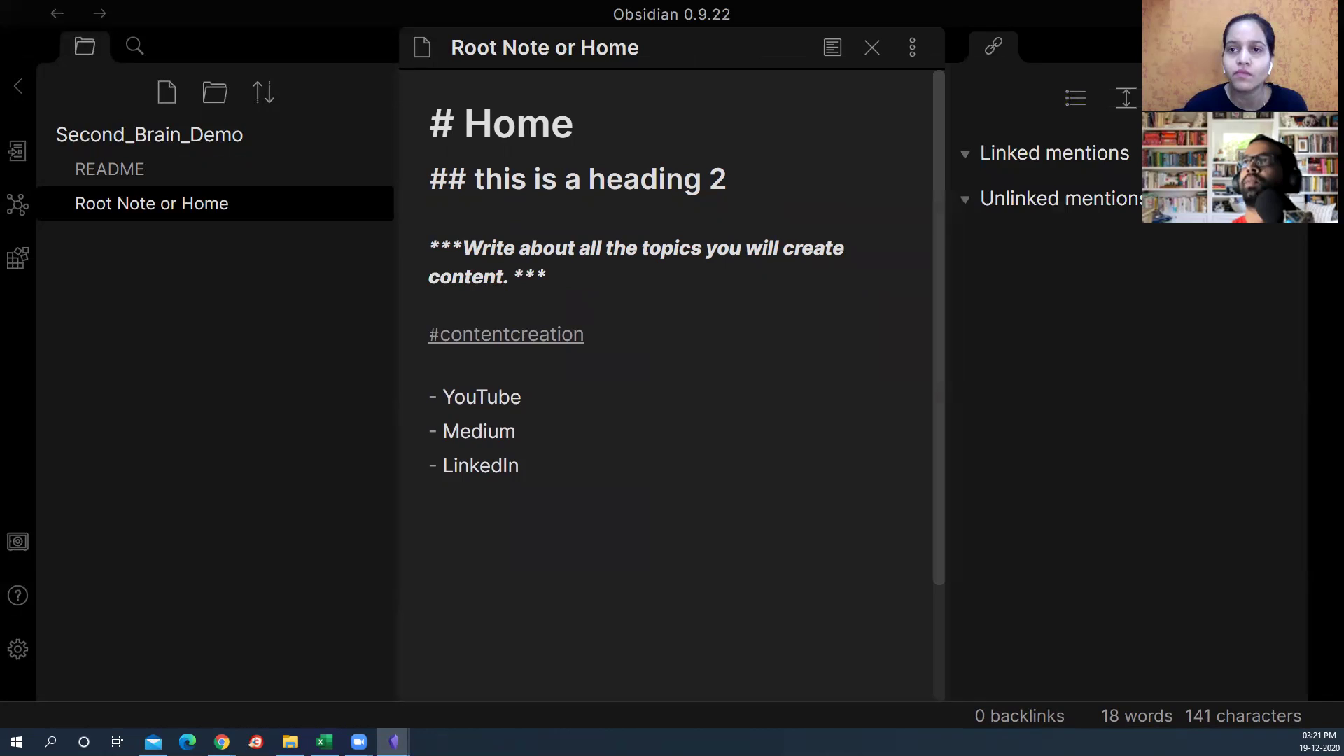
click(1325, 86)
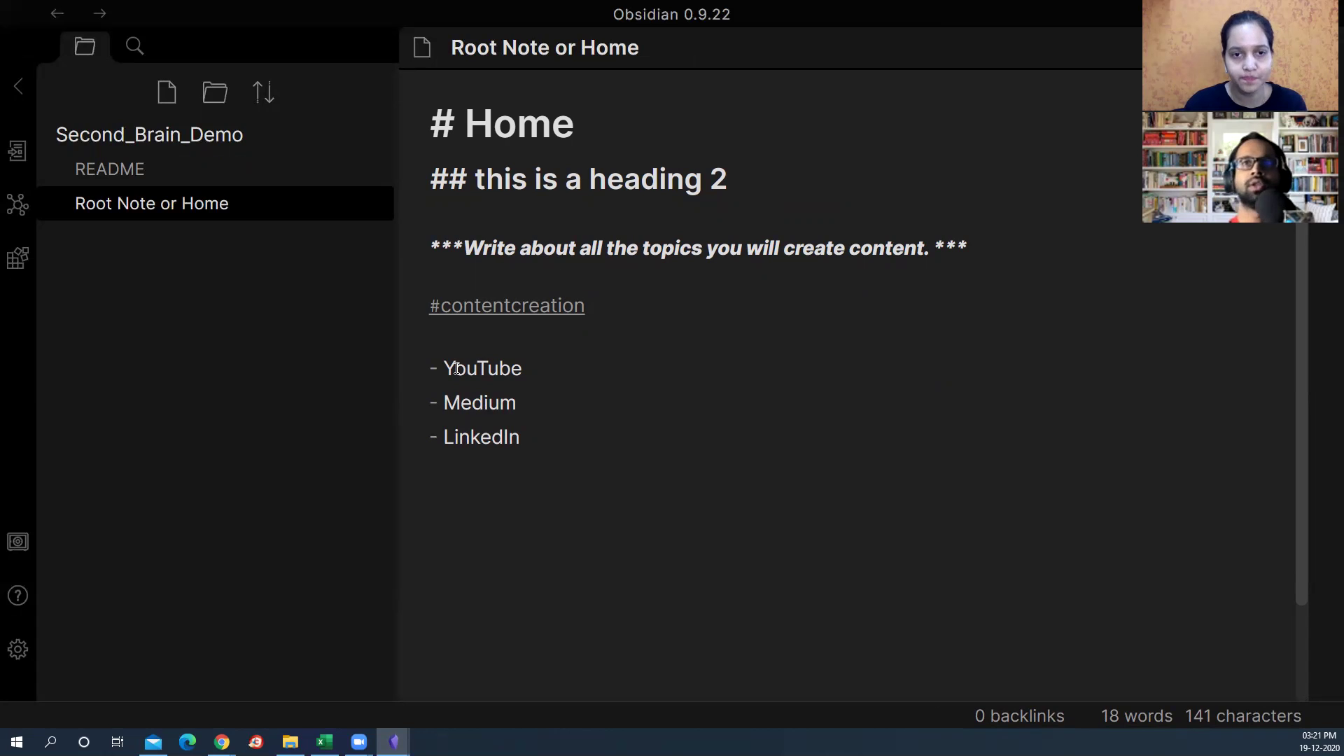
Step: Turn the YouTube bullet in the root note into an internal link, "[[YouTube]]"
drag(445, 368, 522, 366)
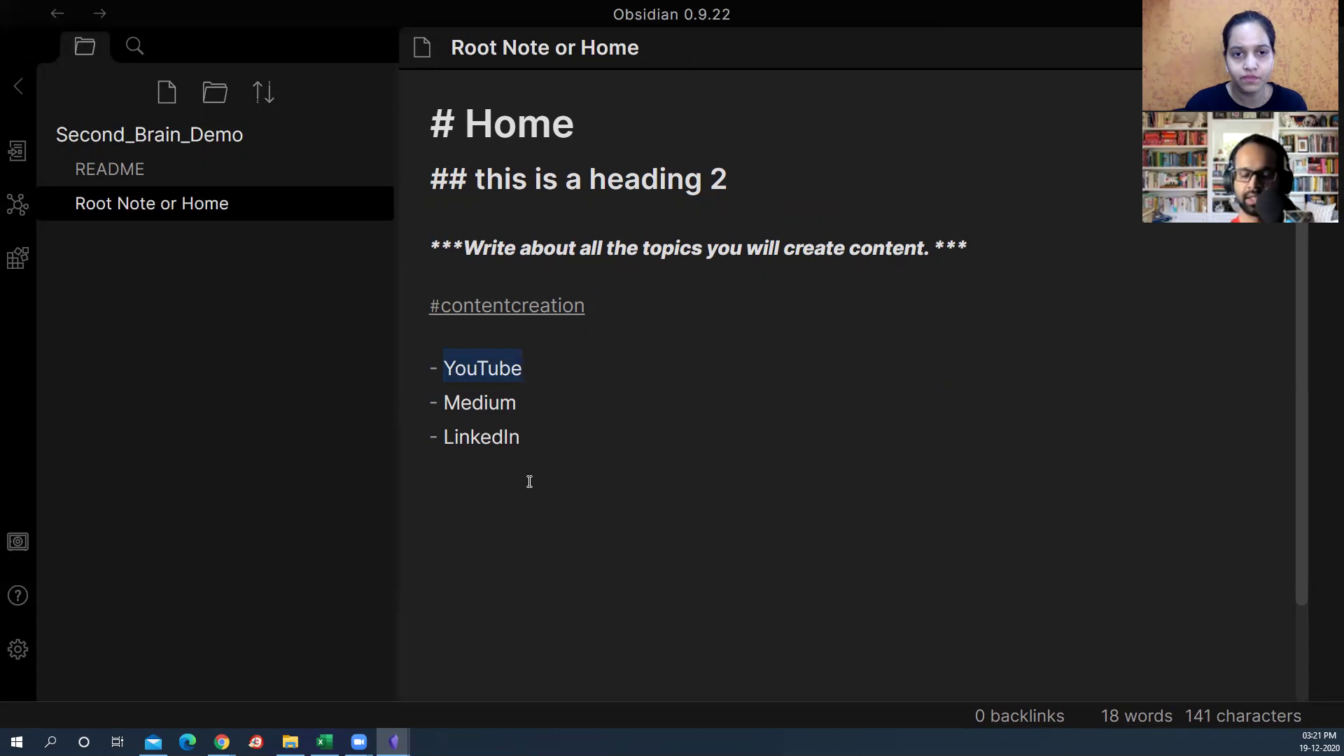
text([[)
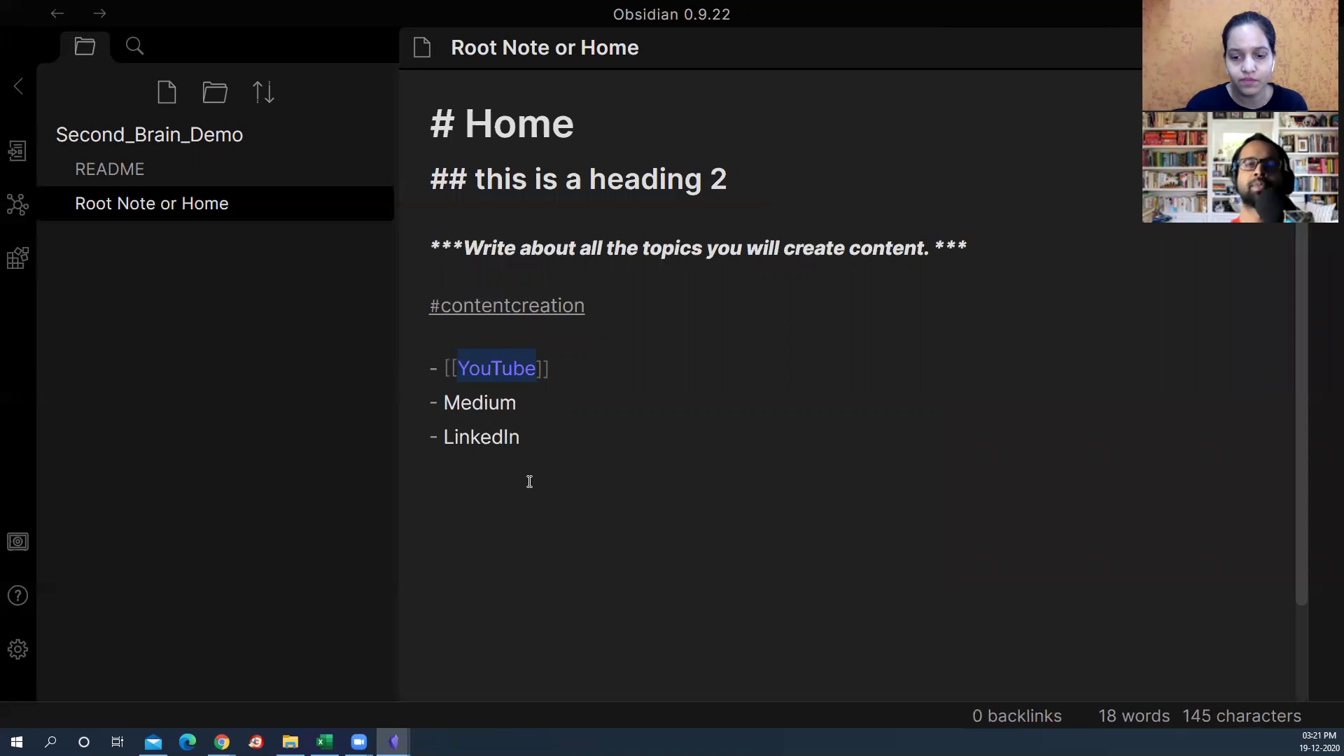
click(549, 450)
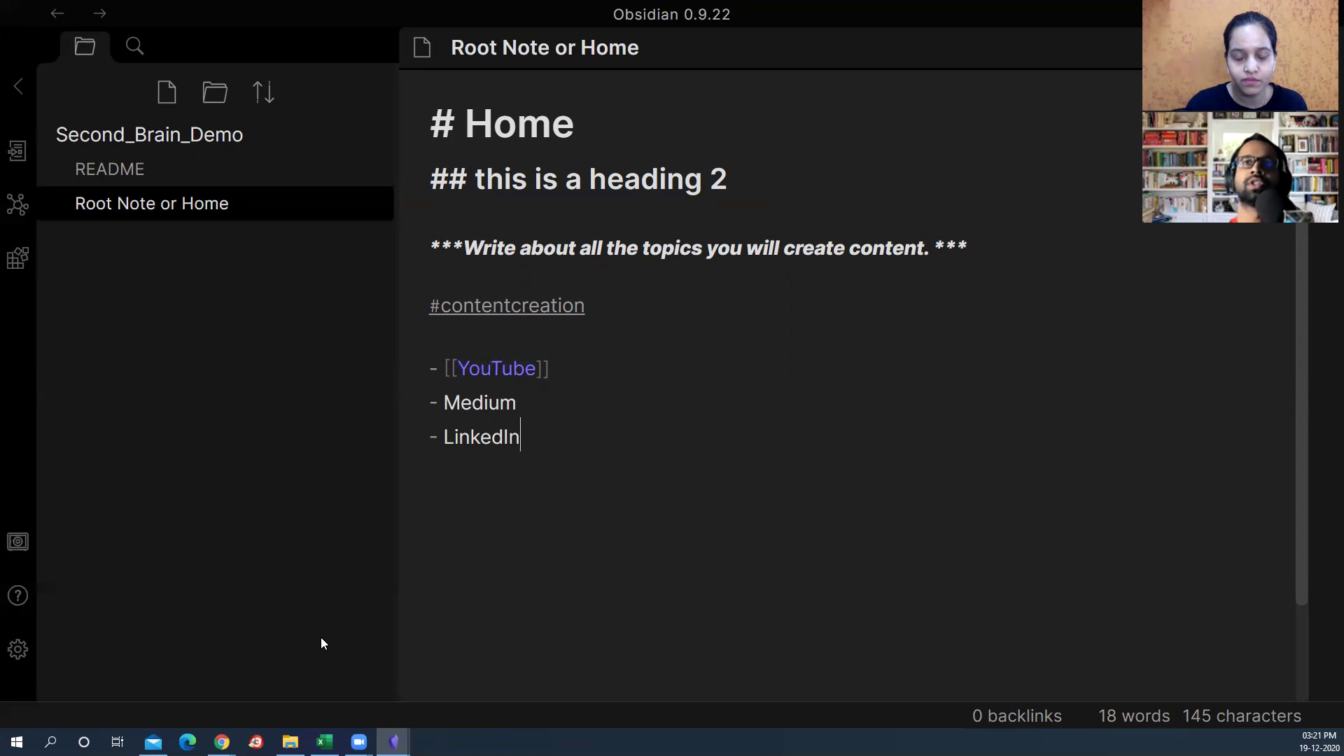
Step: Create the YouTube note by following its link, checking the vault folder's files in File Explorer before and after
click(290, 741)
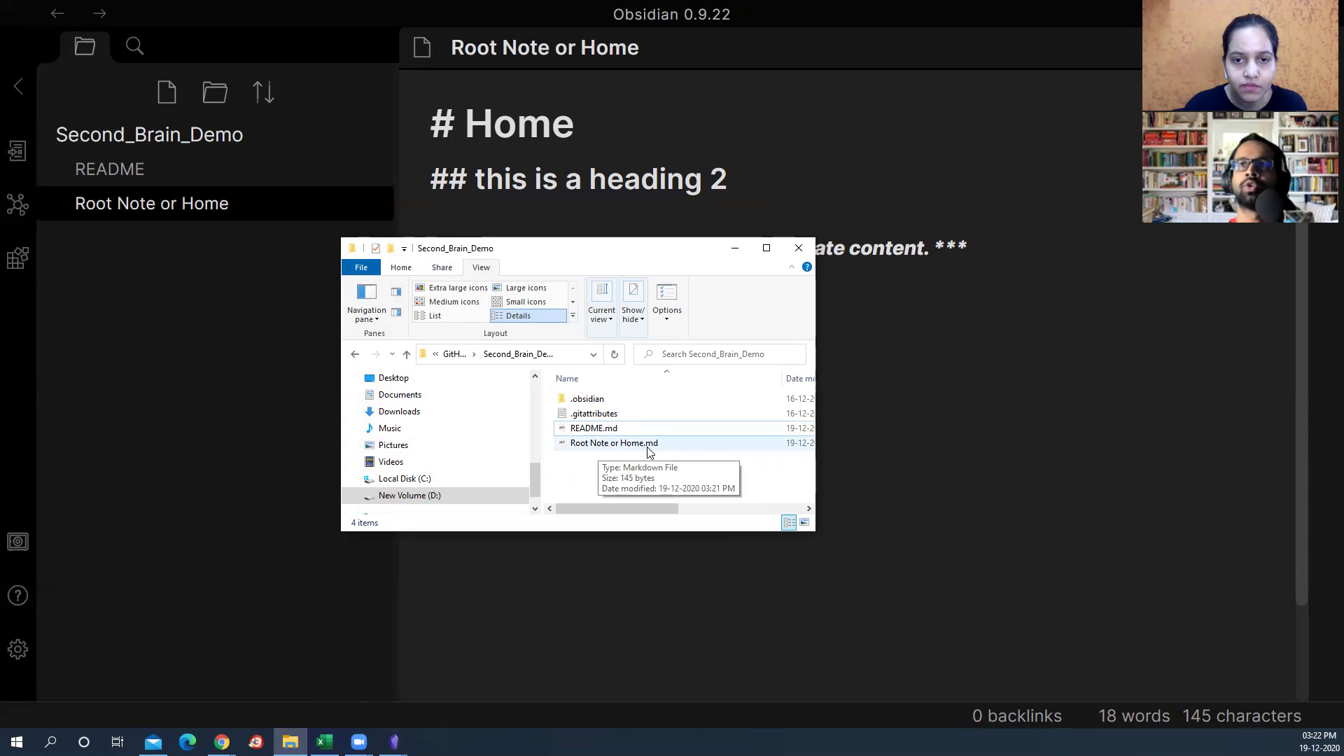
click(619, 13)
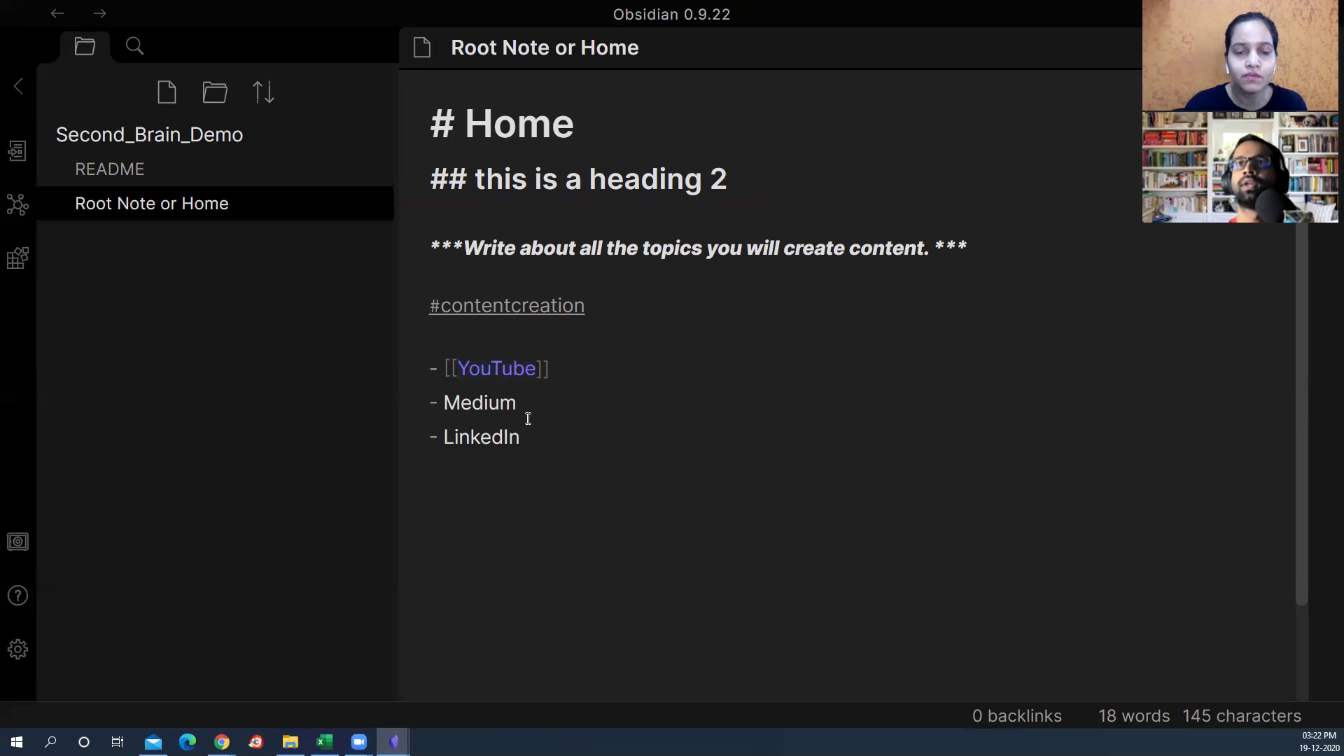
click(503, 369)
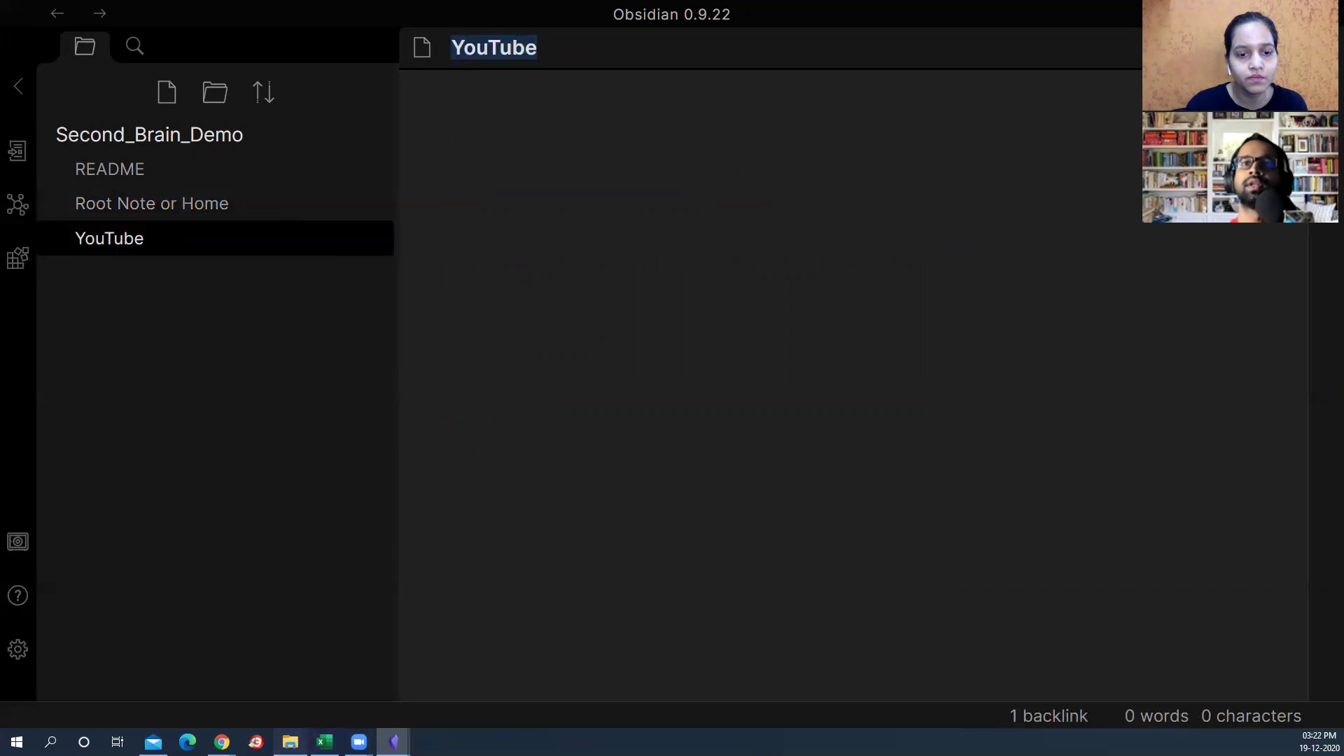
click(290, 741)
mouse_move(599, 465)
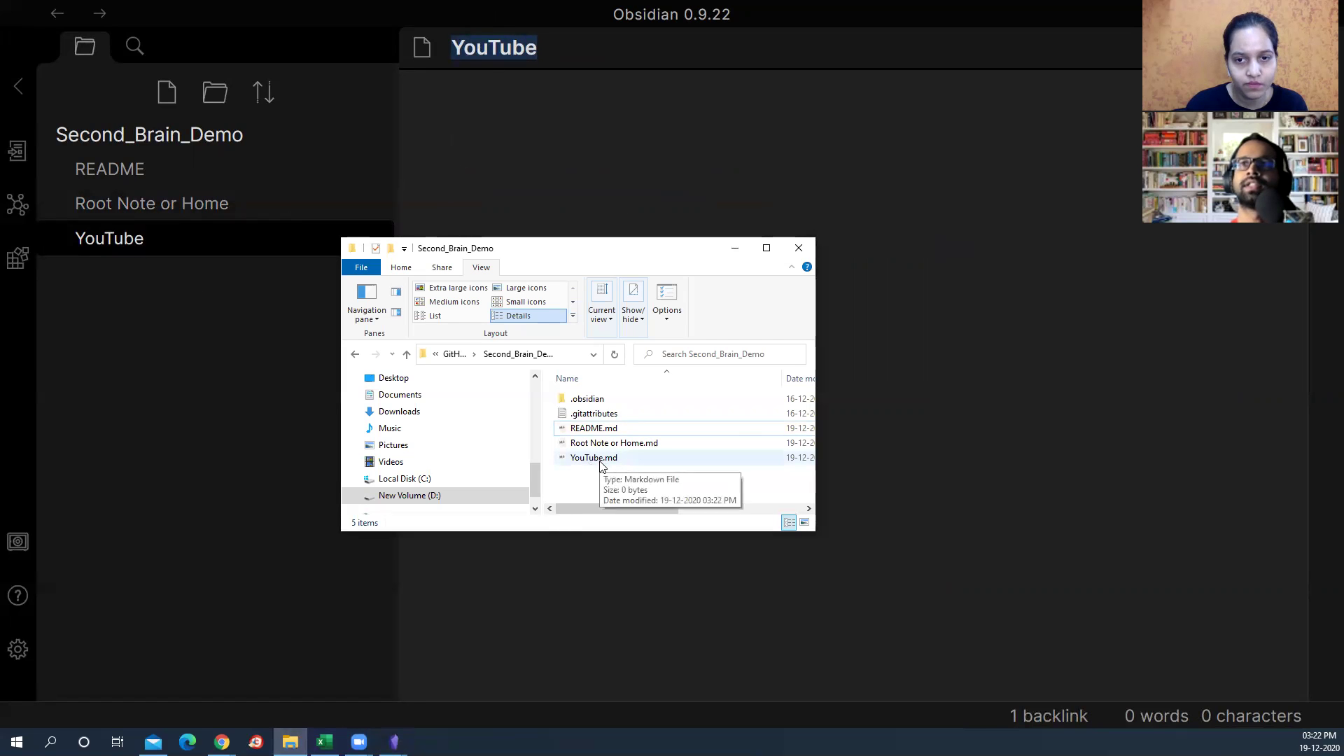
Step: Add the first-level heading "# All Video Ideas in this note" to the empty YouTube note
click(531, 114)
text(# )
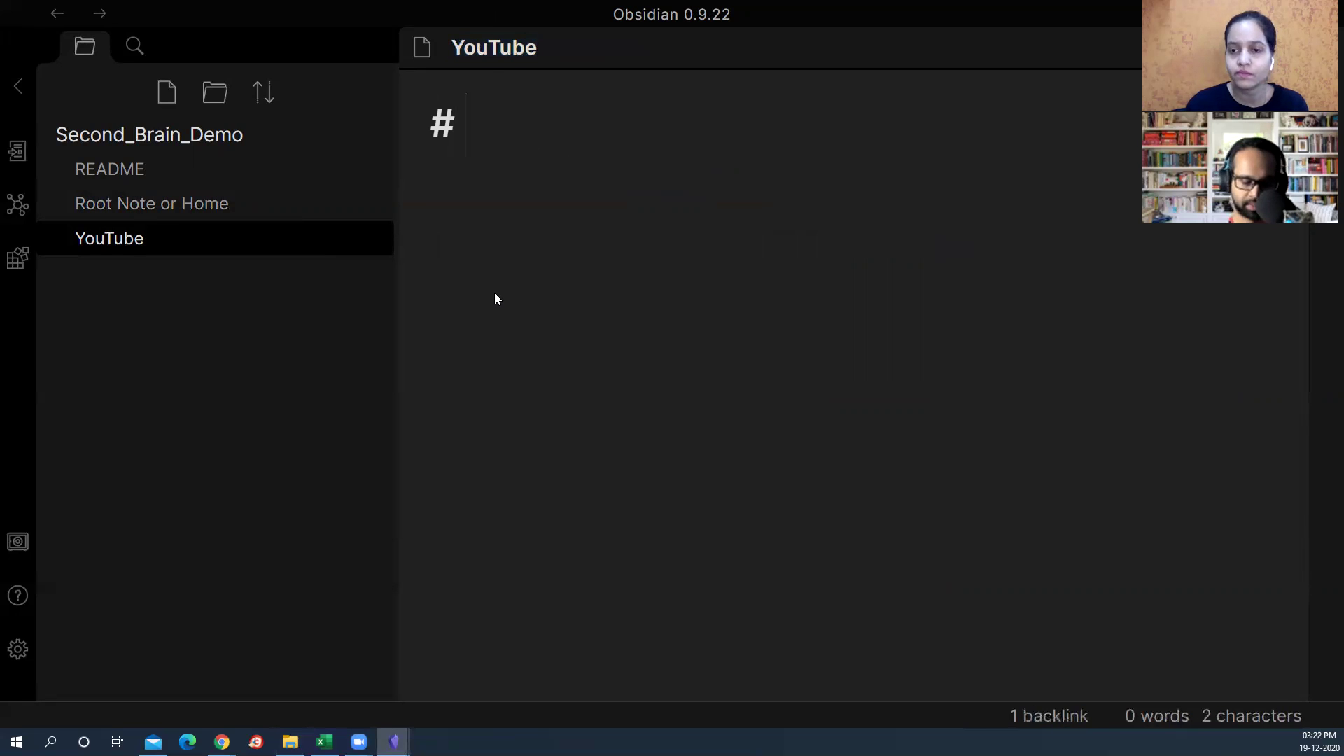
text(All Video Ideas )
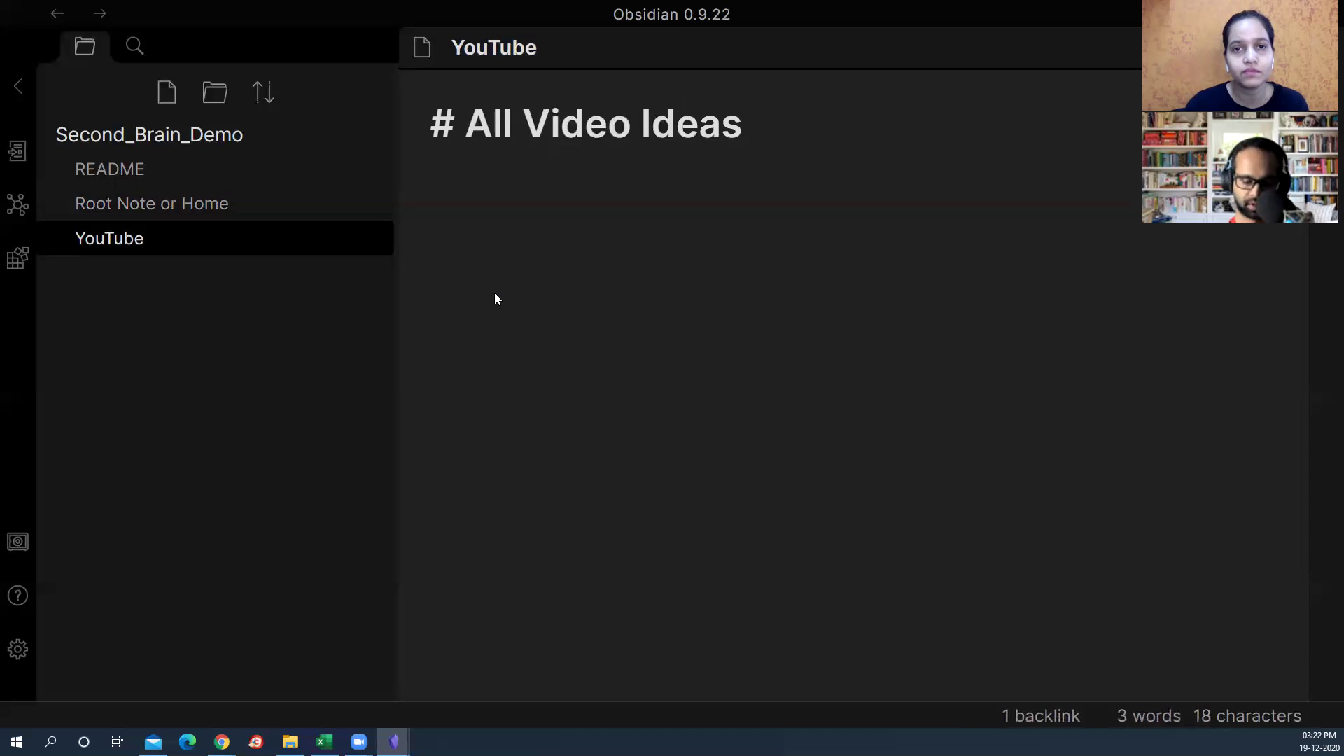
text(in this notr)
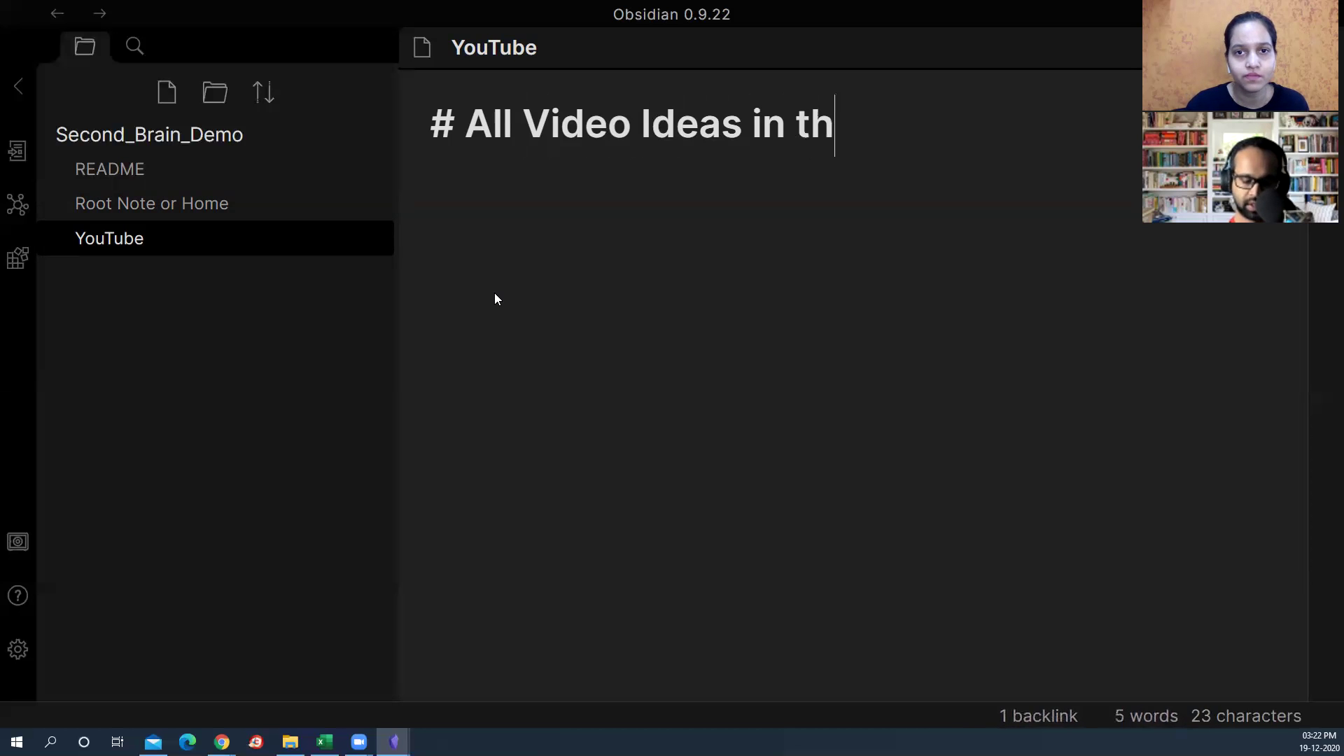
key(BackSpace)
key(BackSpace)
text(e)
key(Return)
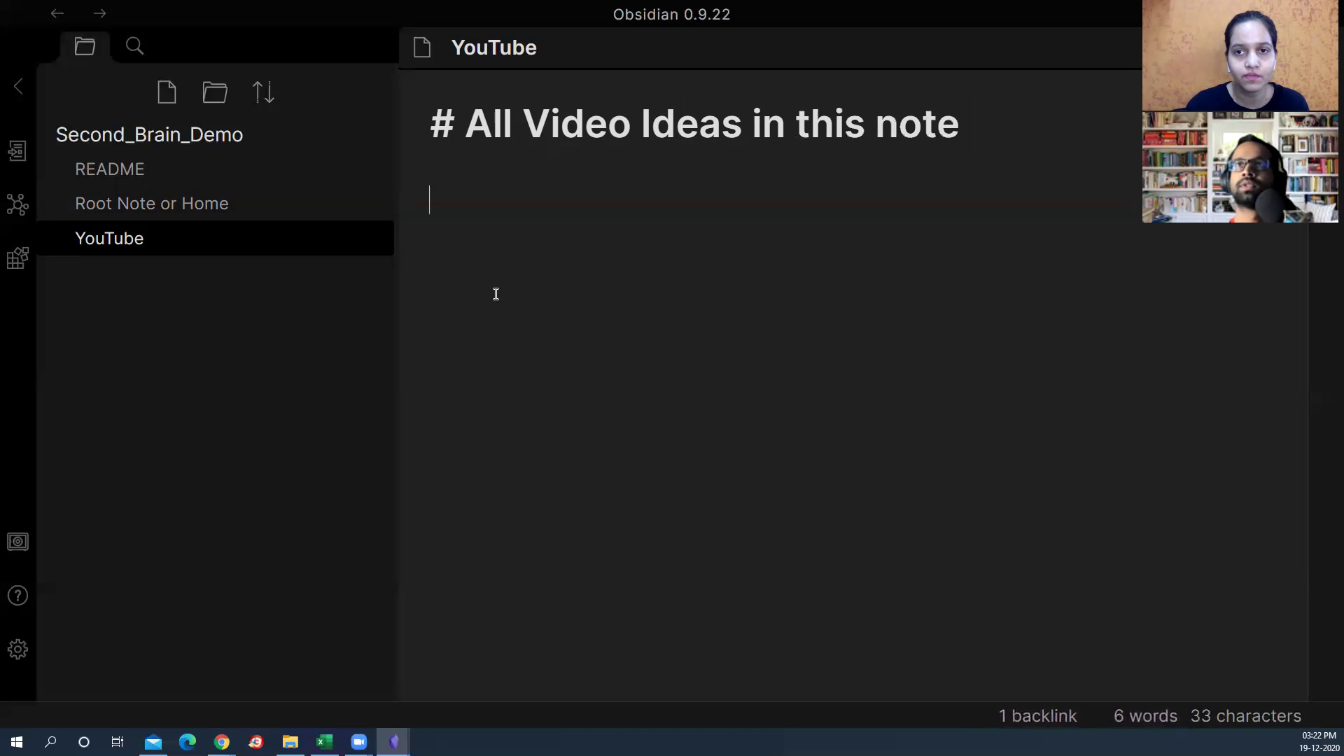
Step: Add a bulleted list with the items "Idea 1" and "Idea 2" below the YouTube note's heading
text(- )
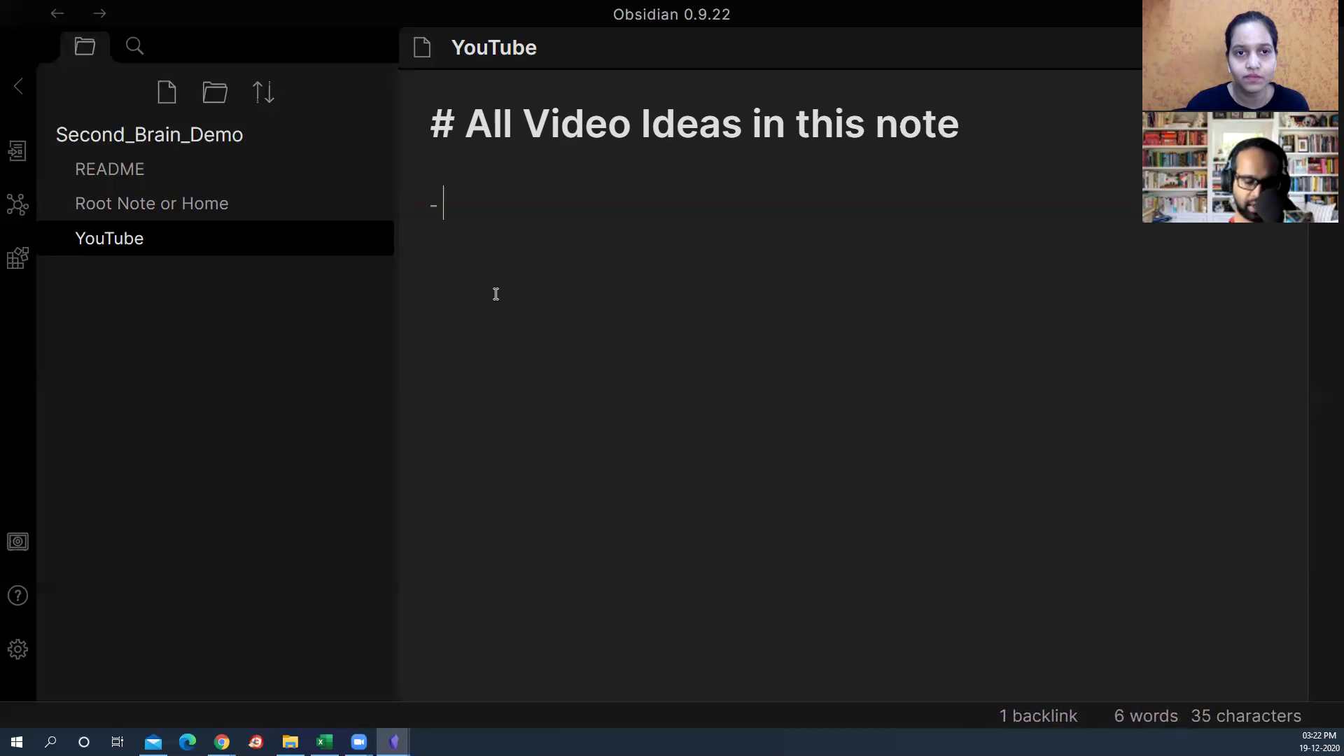
text(Idea 1)
key(Return)
text(Idea)
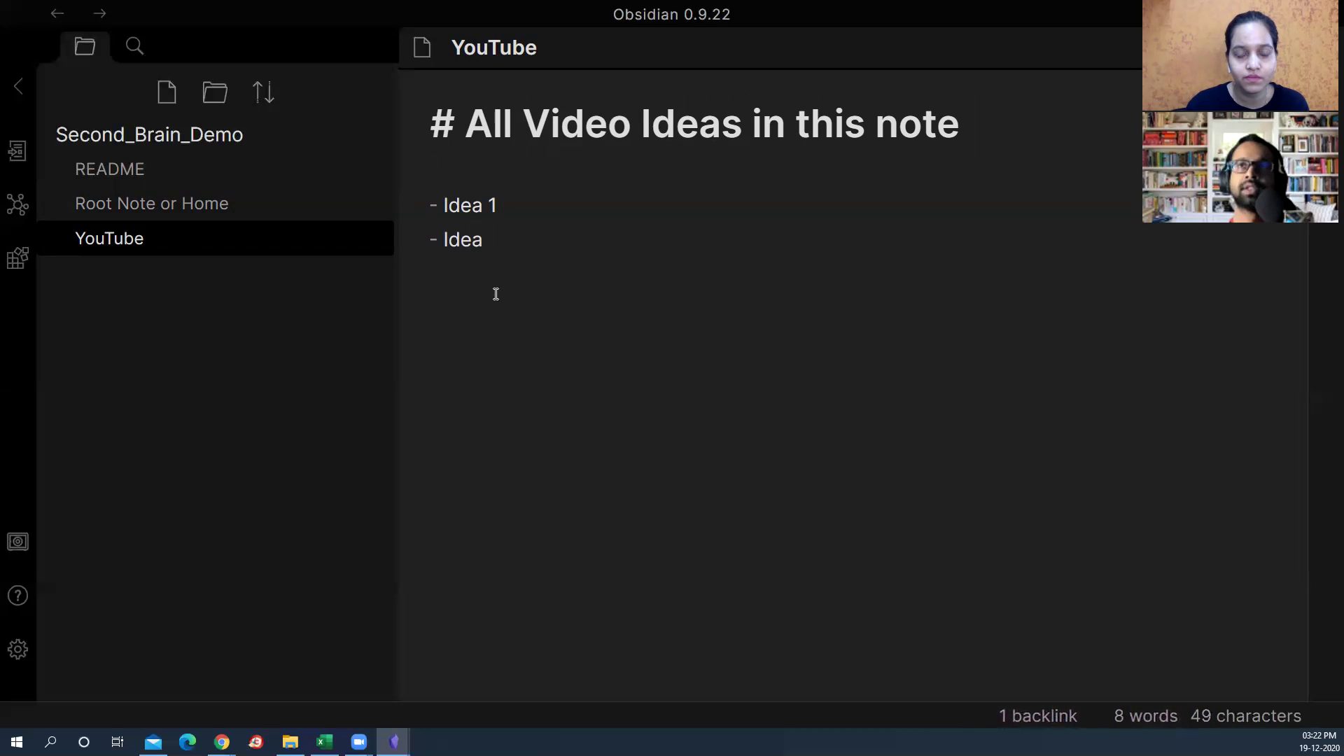
text( 2)
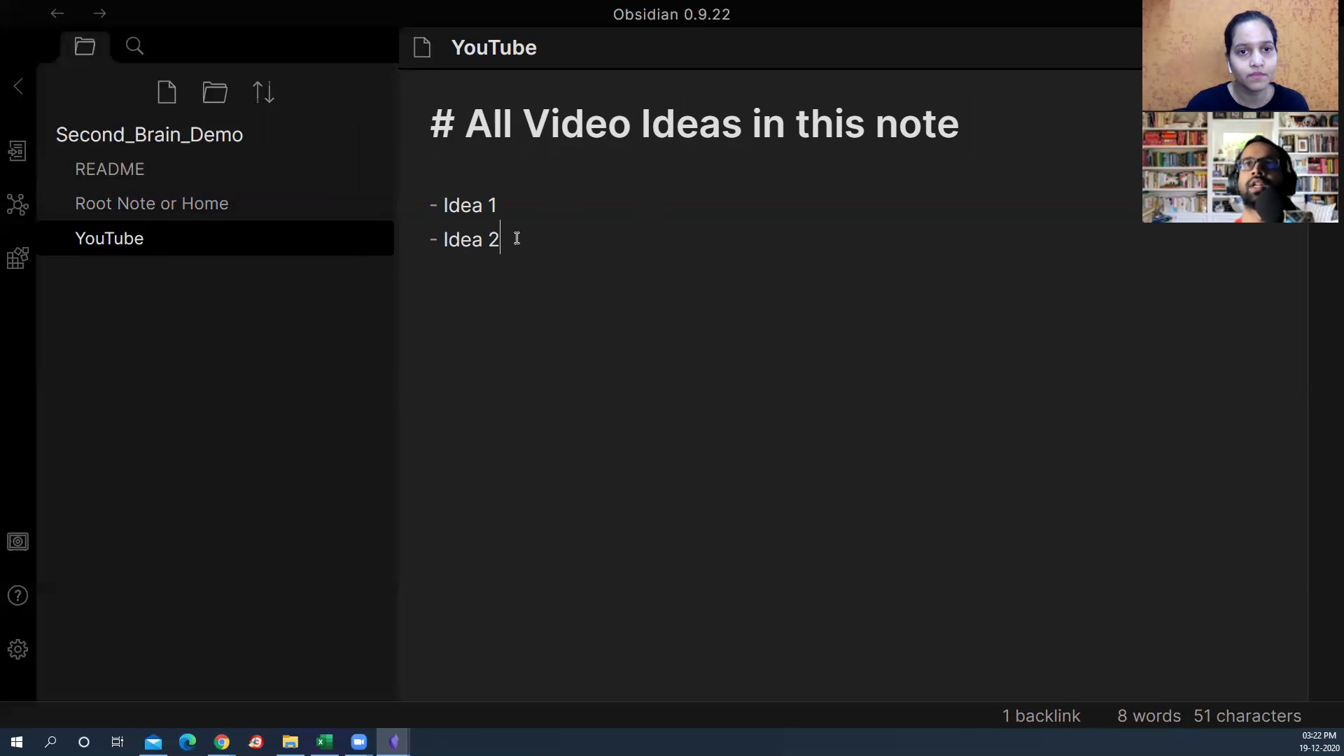
Step: Preview the root note, follow its YouTube link, and highlight the linked note's heading and ideas
click(160, 205)
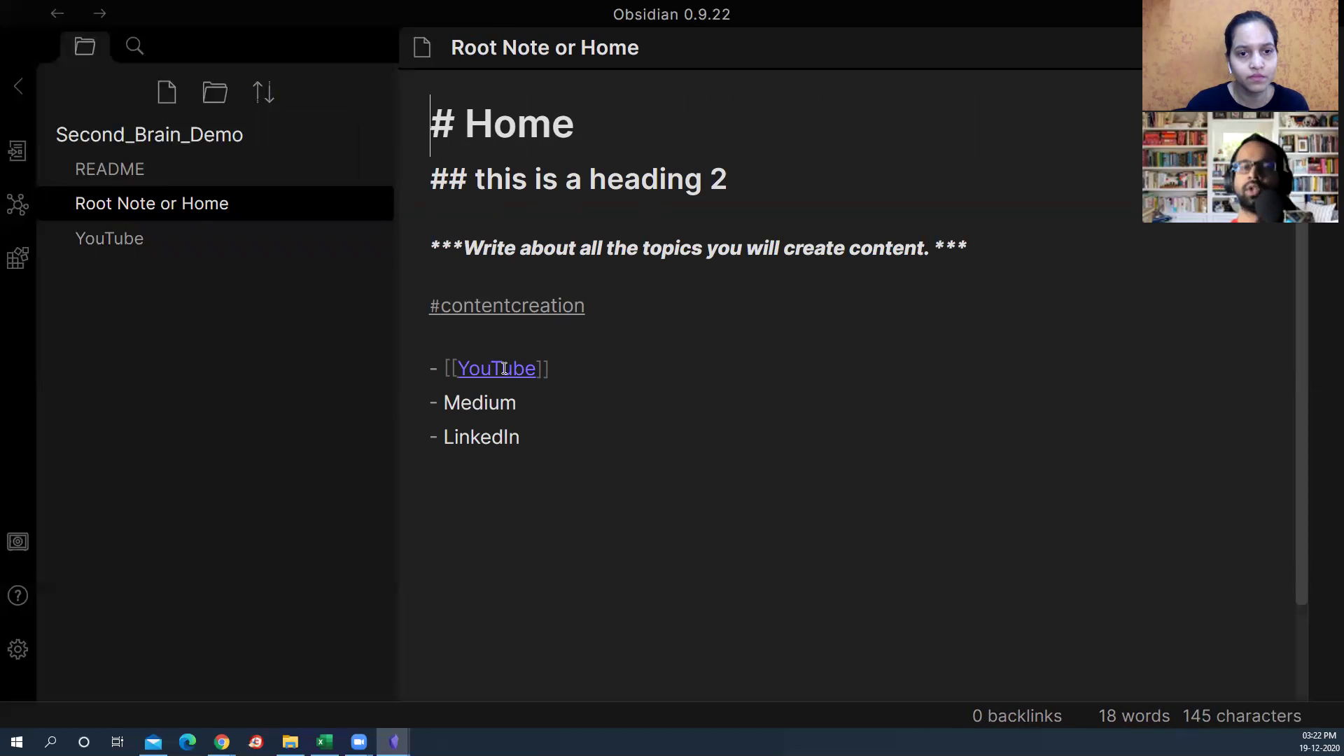
key(ctrl+e)
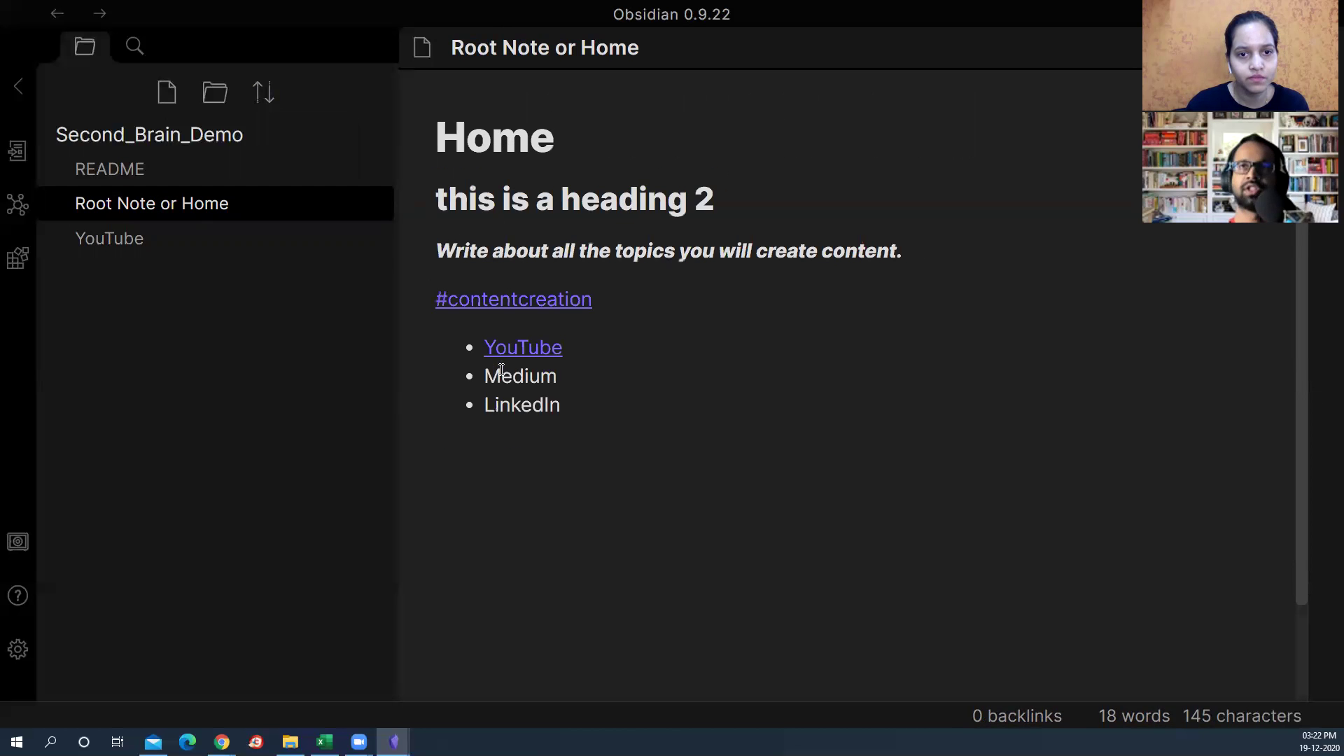
click(536, 352)
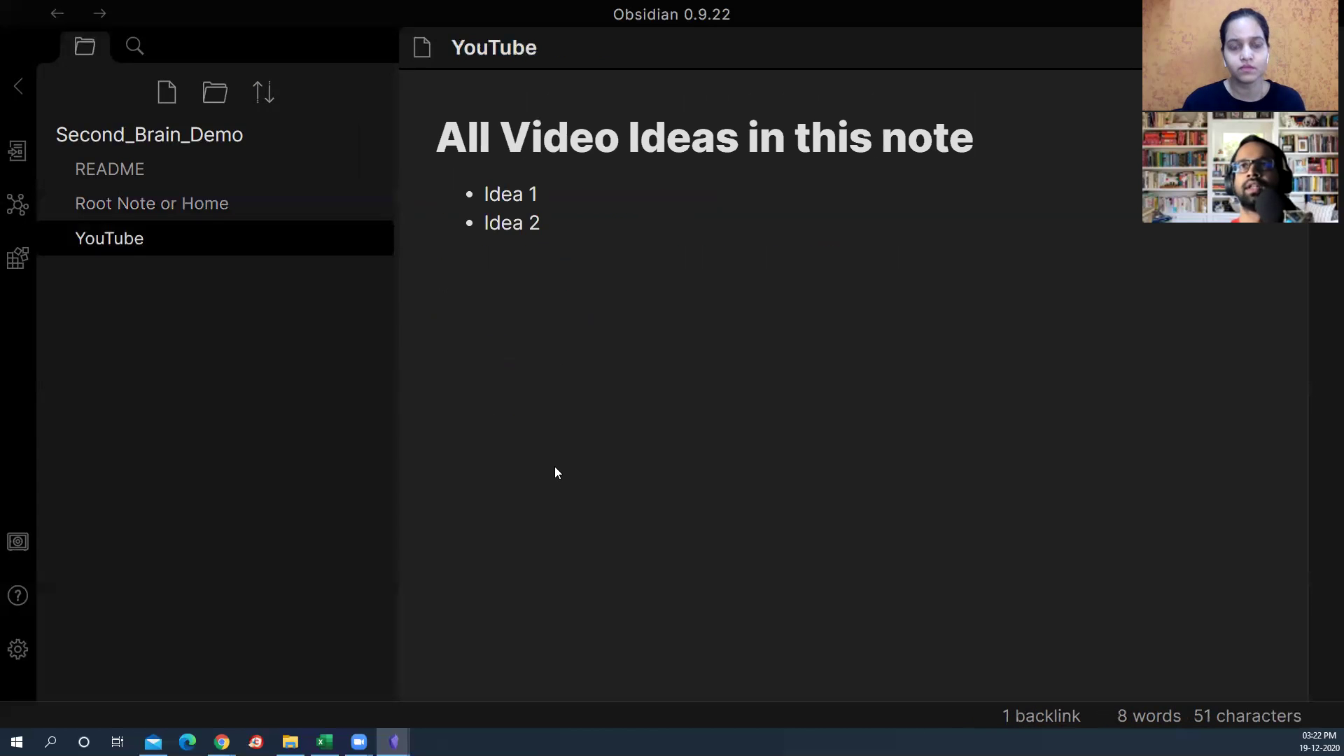
drag(436, 137, 589, 228)
click(590, 228)
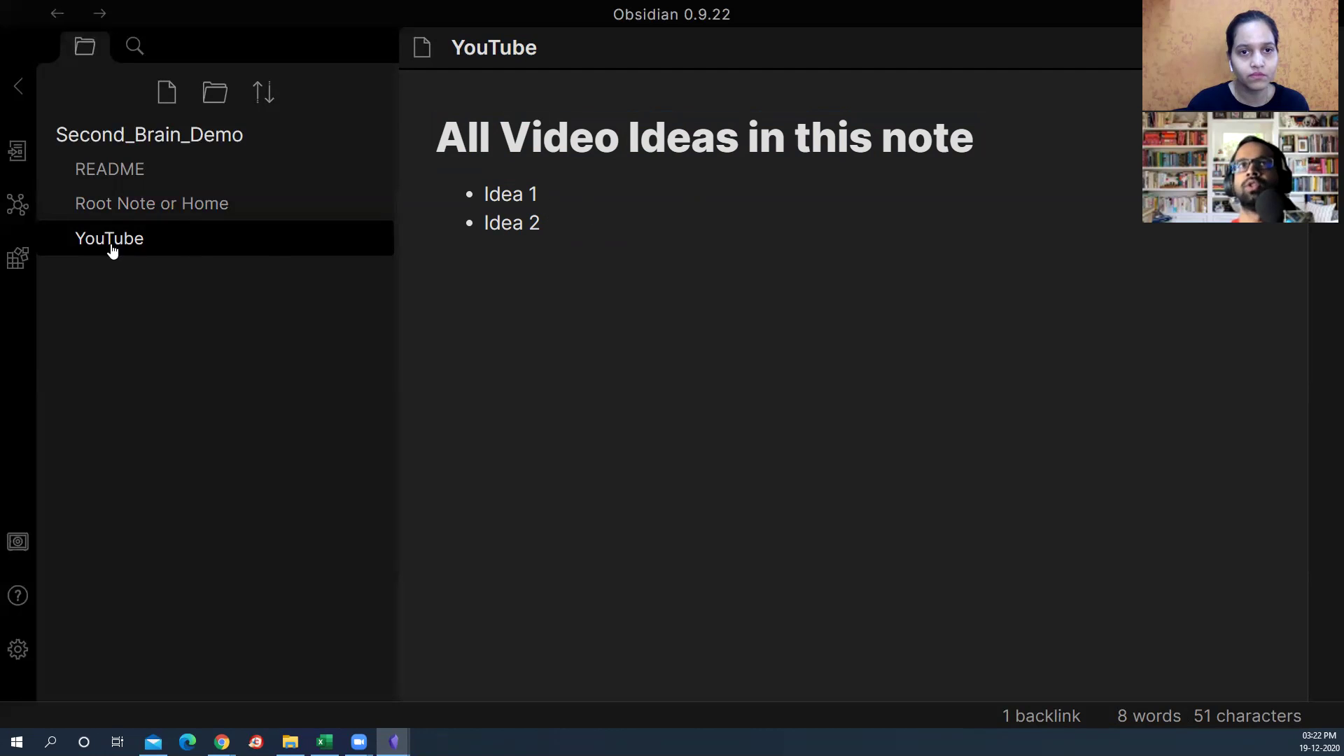
Step: Open the graph view and reposition the Root Note or Home and YouTube nodes to examine their connection
click(17, 205)
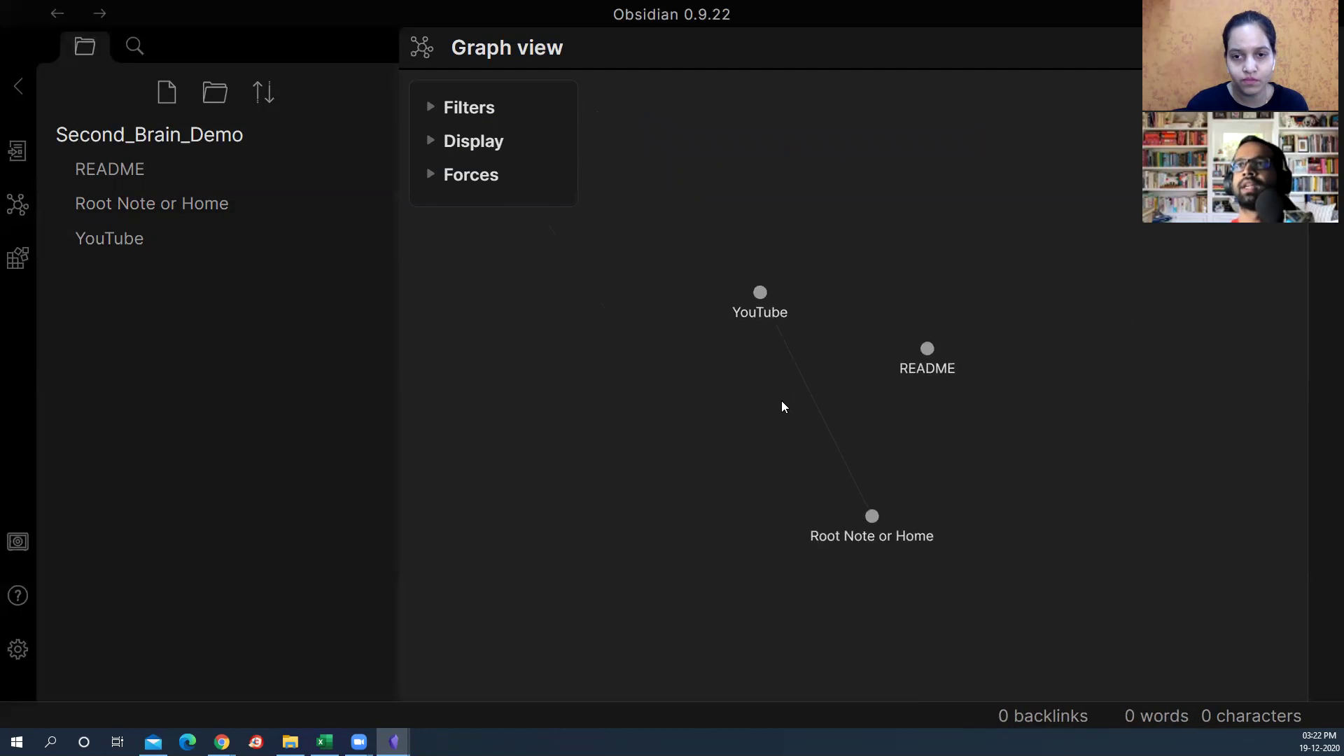
scroll(783, 406, up, 2)
drag(907, 561, 749, 531)
drag(868, 207, 883, 266)
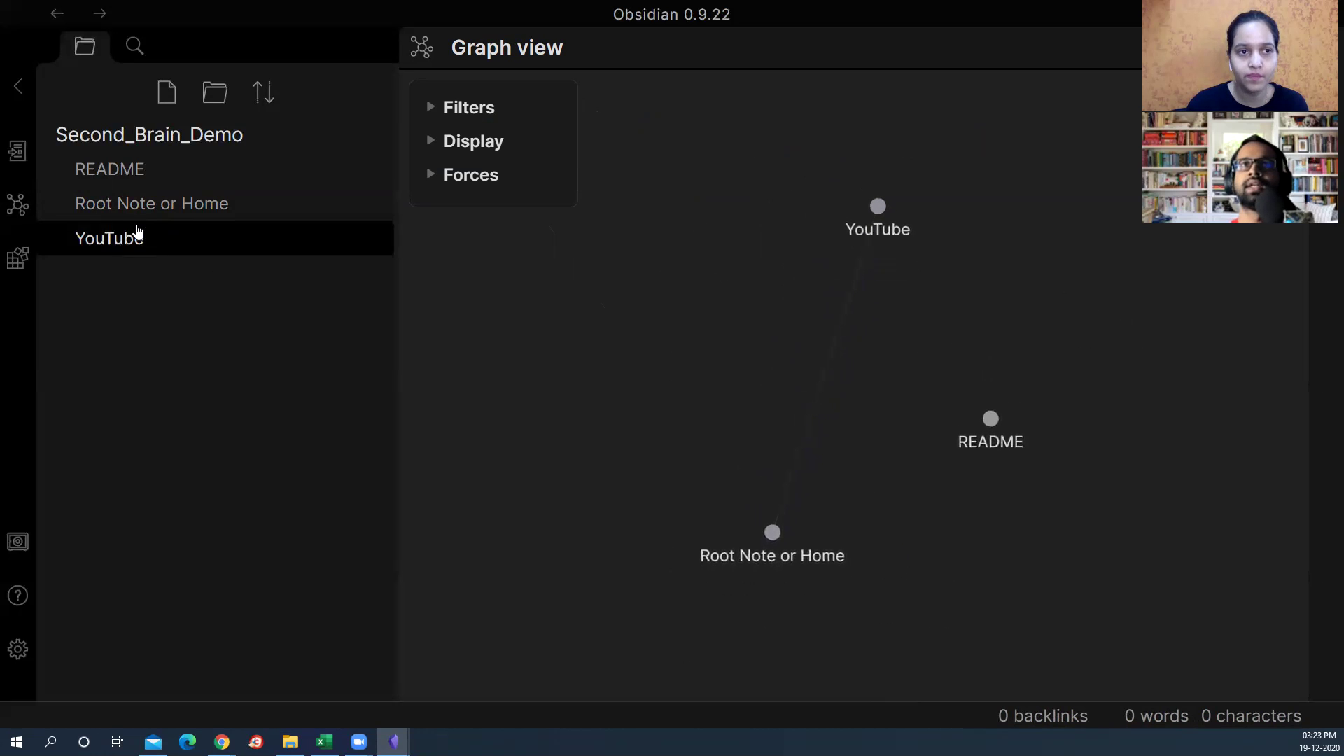
Step: Turn the "Medium" and "LinkedIn" list items in the root note into internal links
click(133, 207)
drag(444, 402, 518, 407)
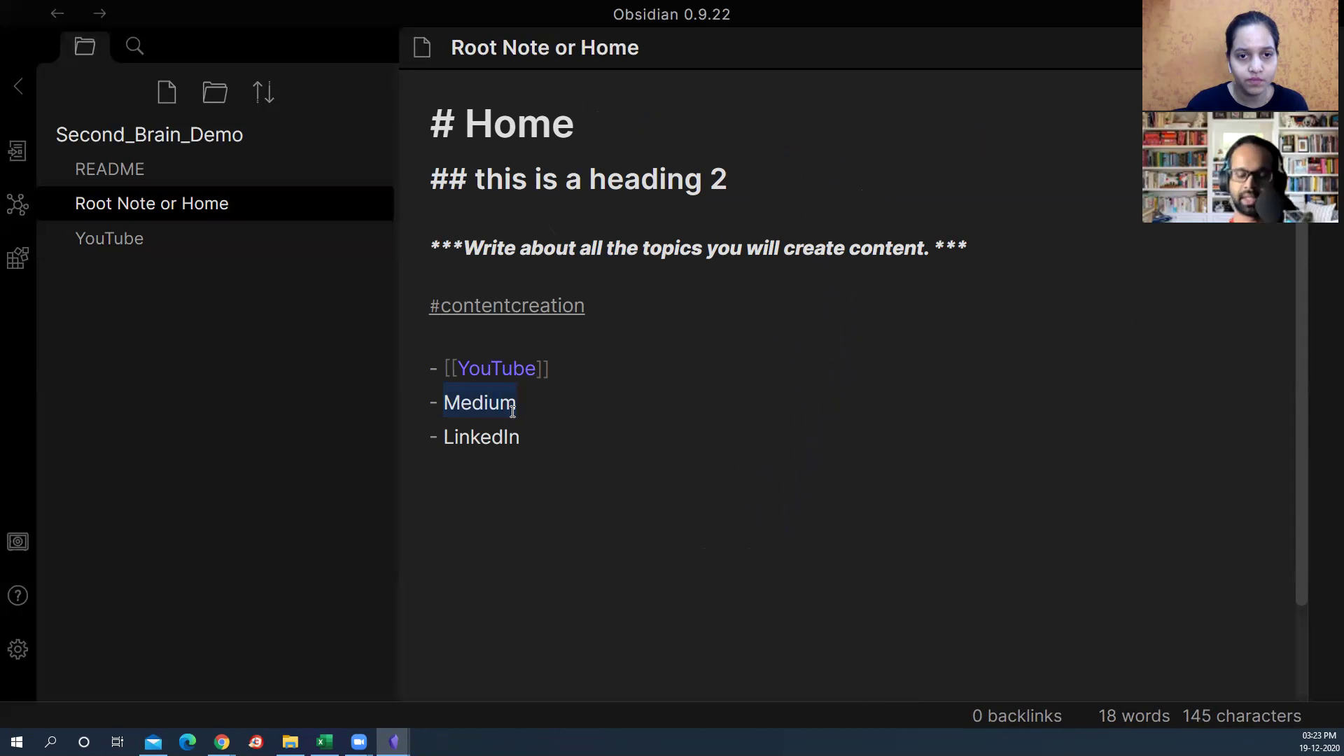
text([[)
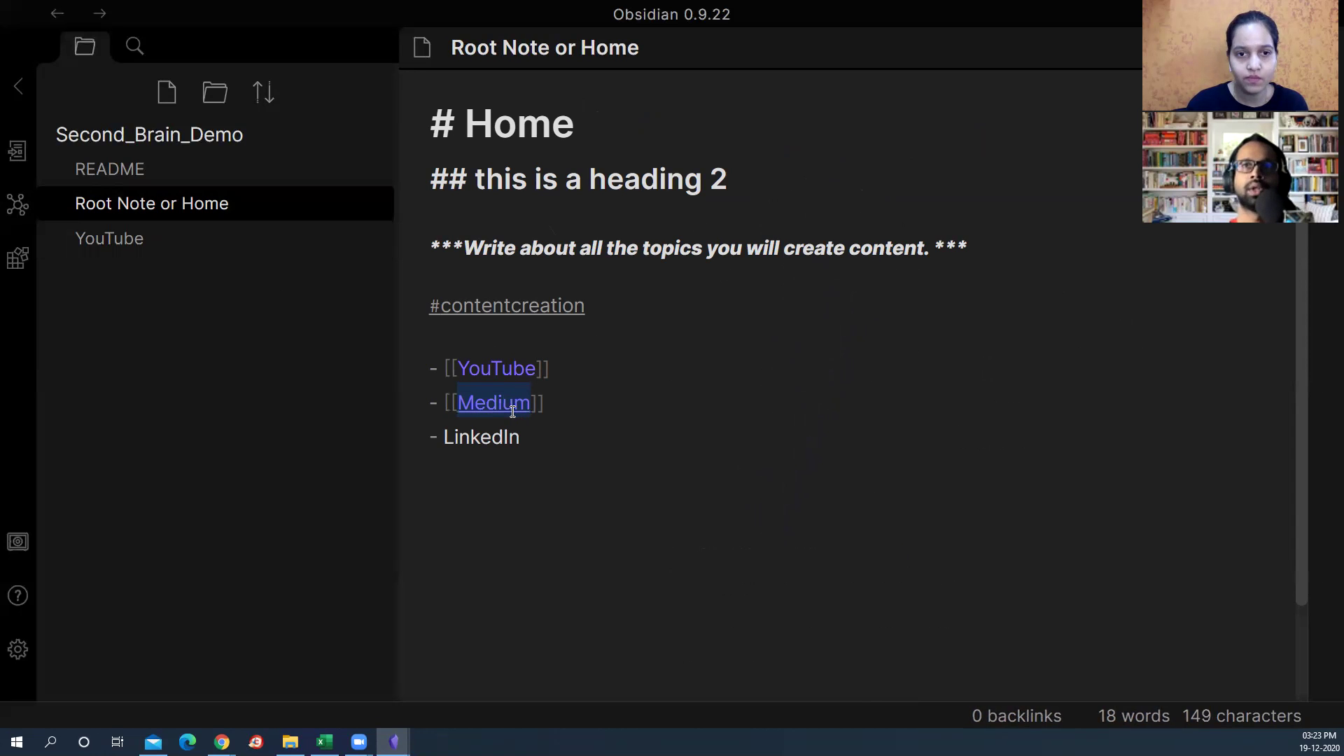
drag(444, 436, 537, 445)
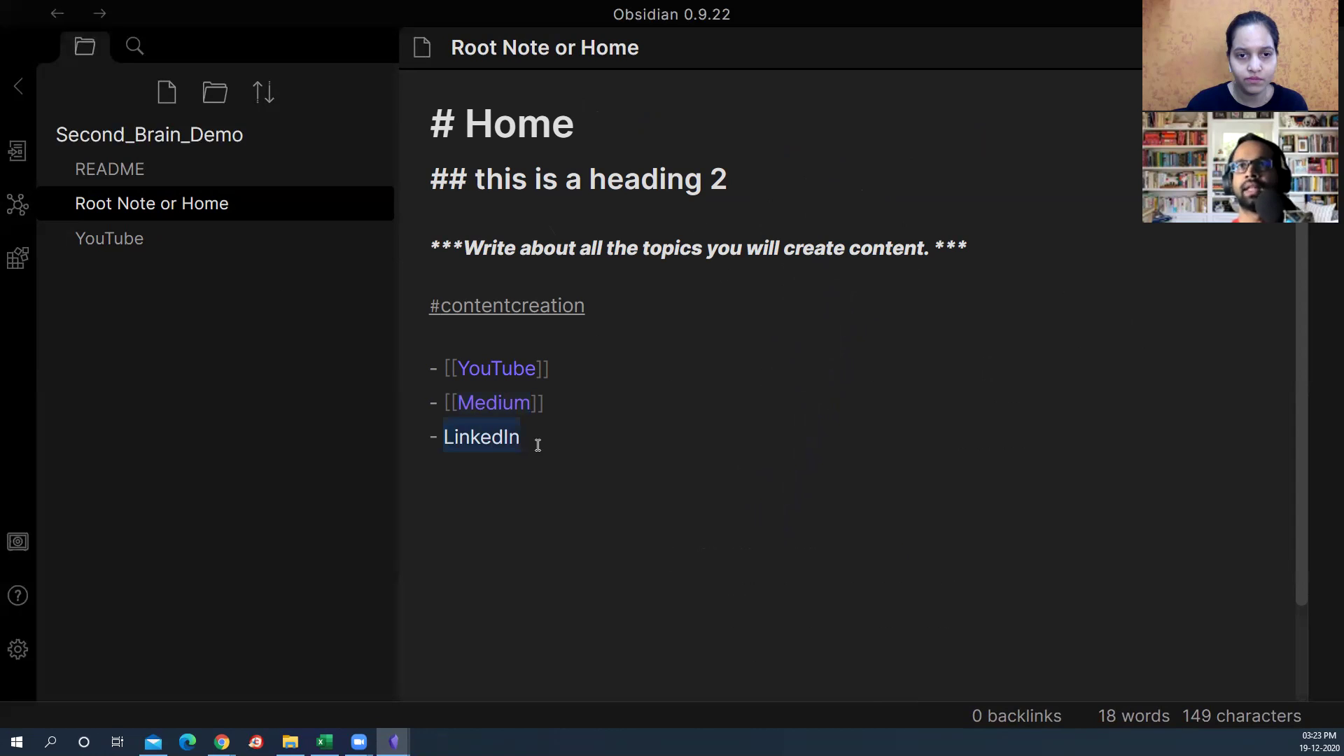
text([[)
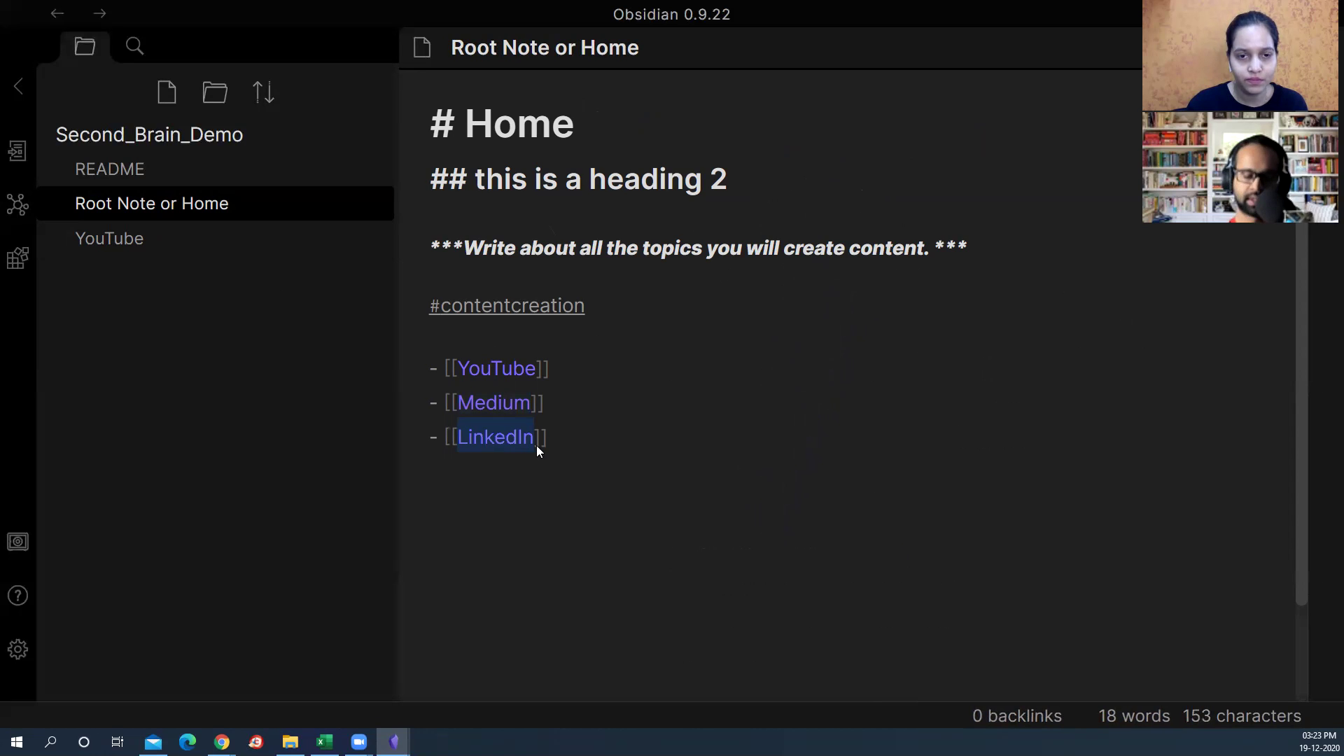
Step: Preview the root note and create the Medium and LinkedIn notes by following their links
key(ctrl+e)
click(525, 378)
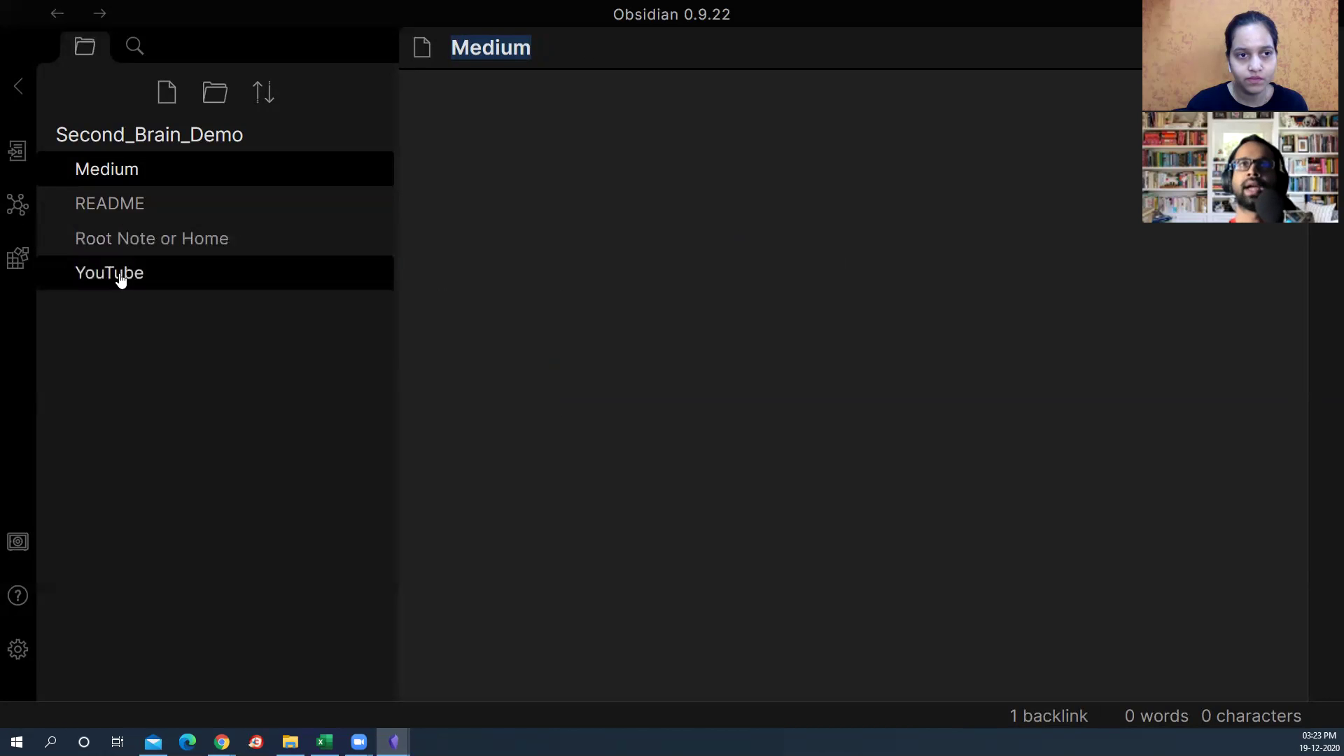
click(143, 239)
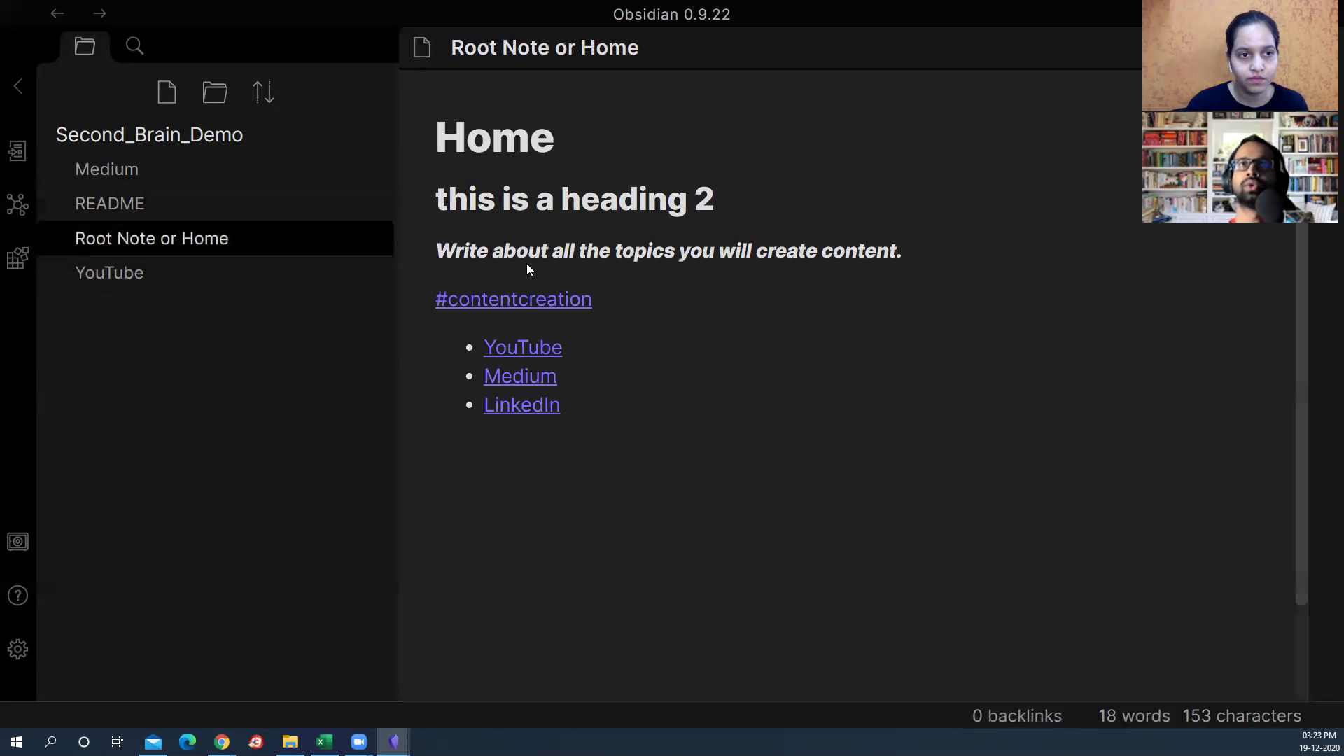
click(532, 404)
Step: Switch to File Explorer to check the LinkedIn.md and Medium.md files in the vault folder, and return to Obsidian
click(290, 742)
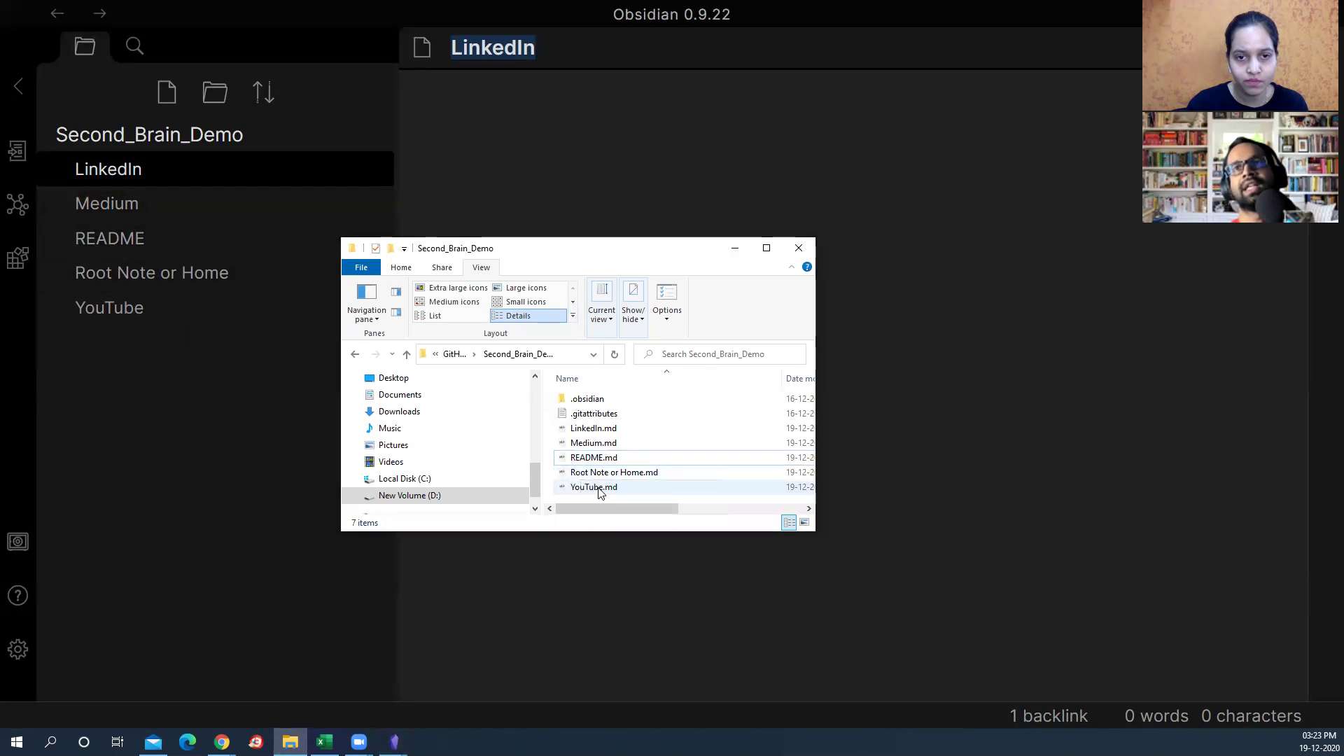
click(596, 431)
click(594, 442)
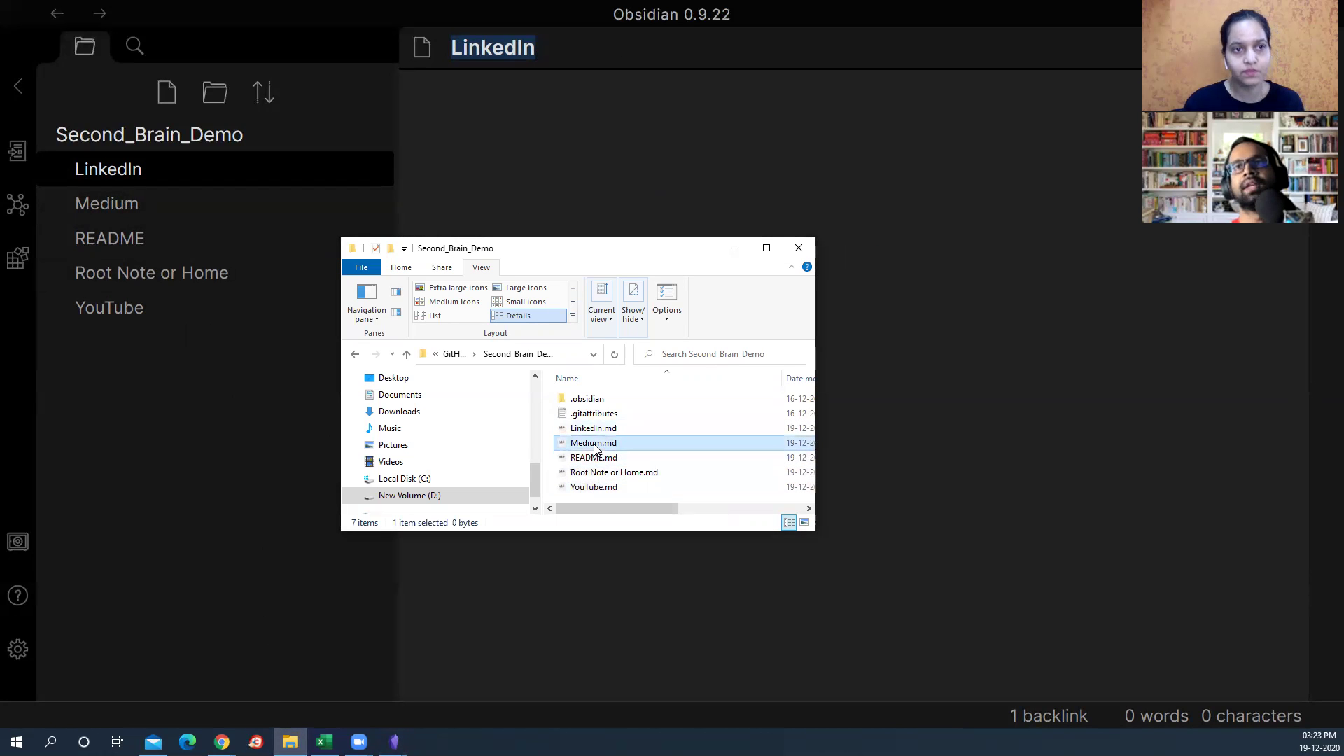
click(534, 140)
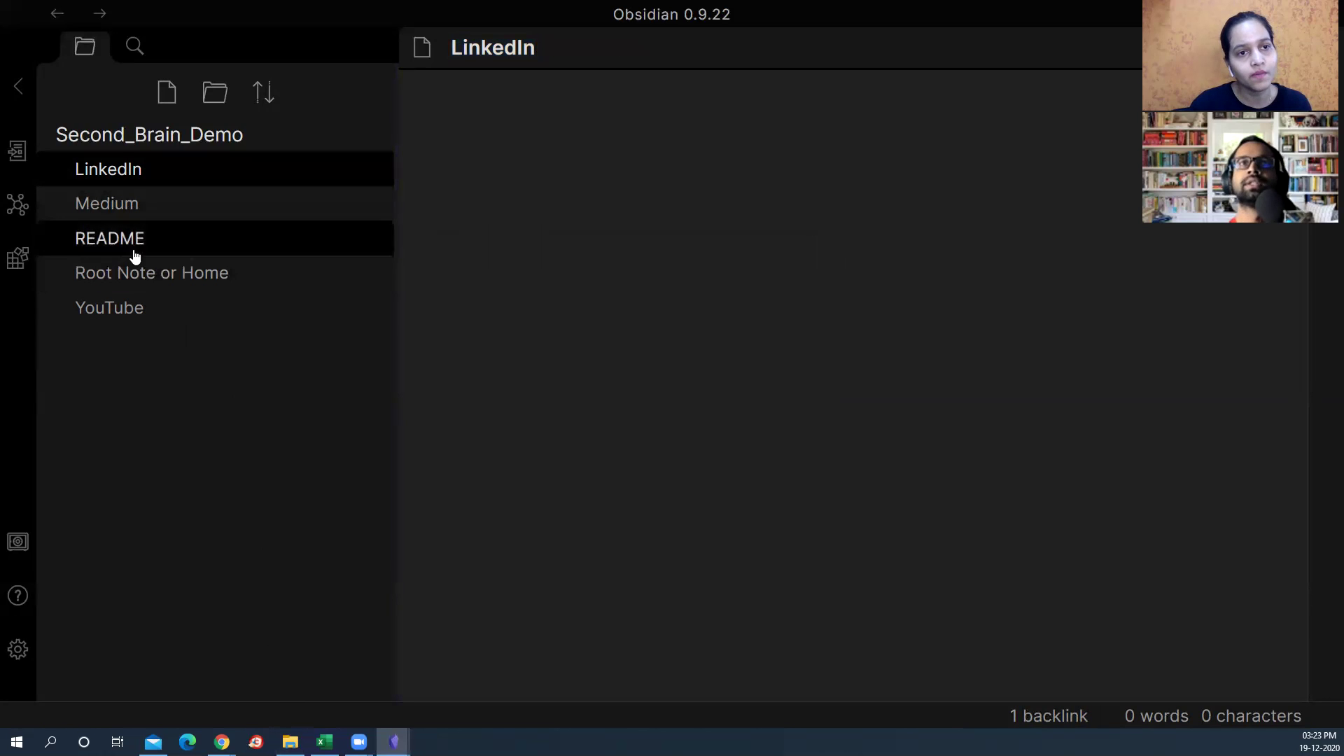
Step: Switch from preview to editing and add the first-level heading "# Medium" to the Medium note
click(128, 306)
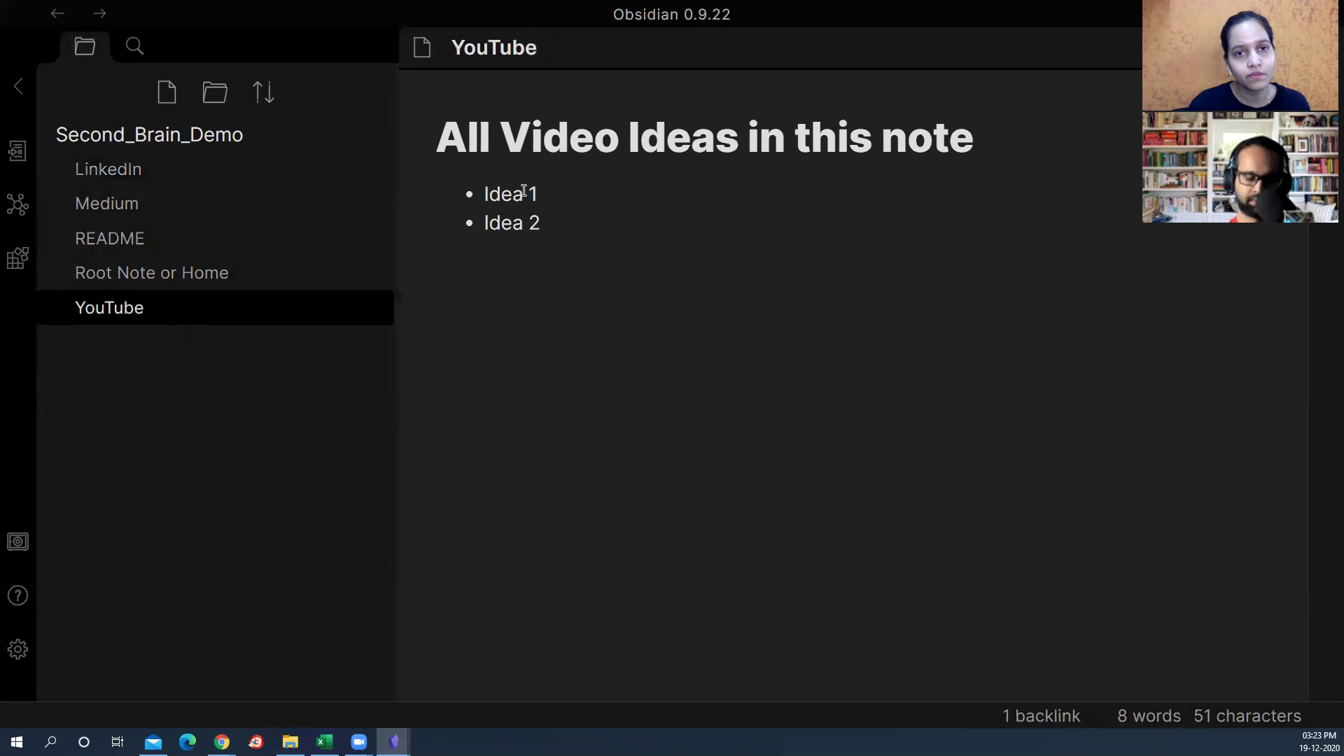
key(ctrl+e)
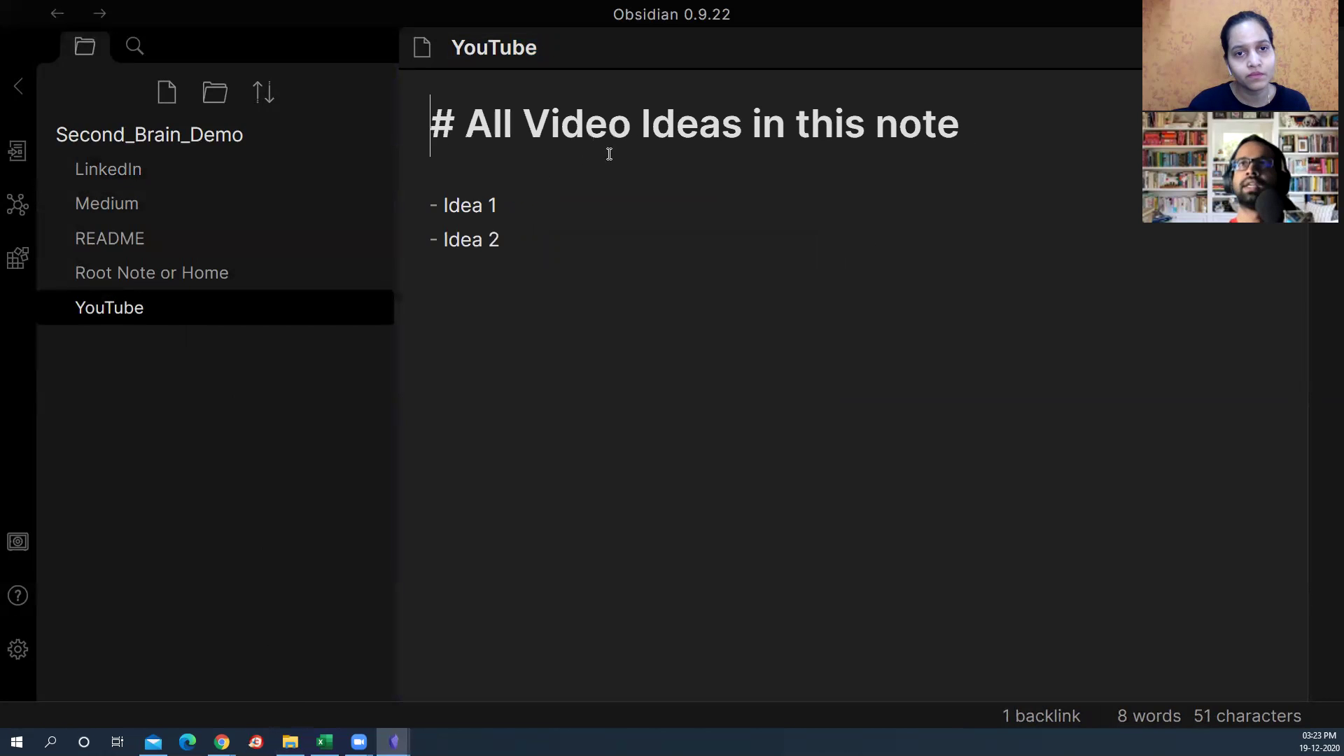
click(123, 210)
text(# Medium)
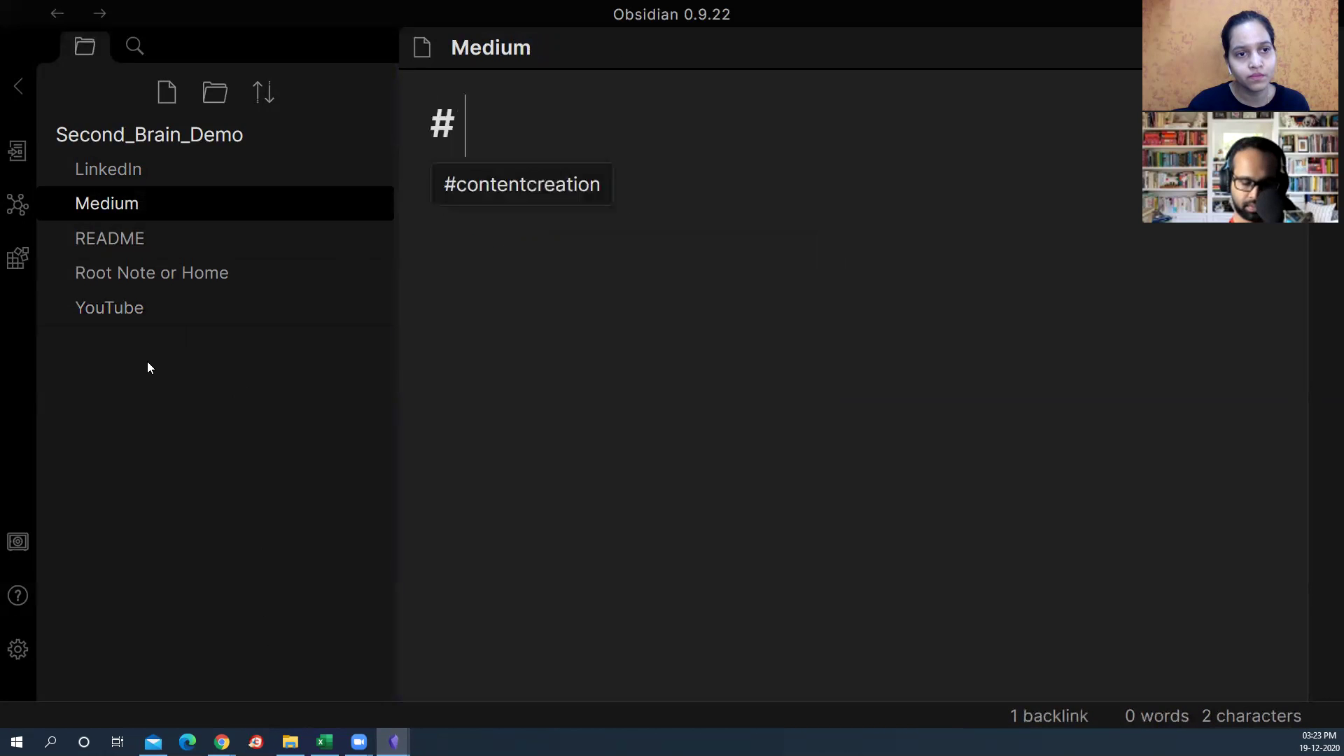
key(Return)
key(Return)
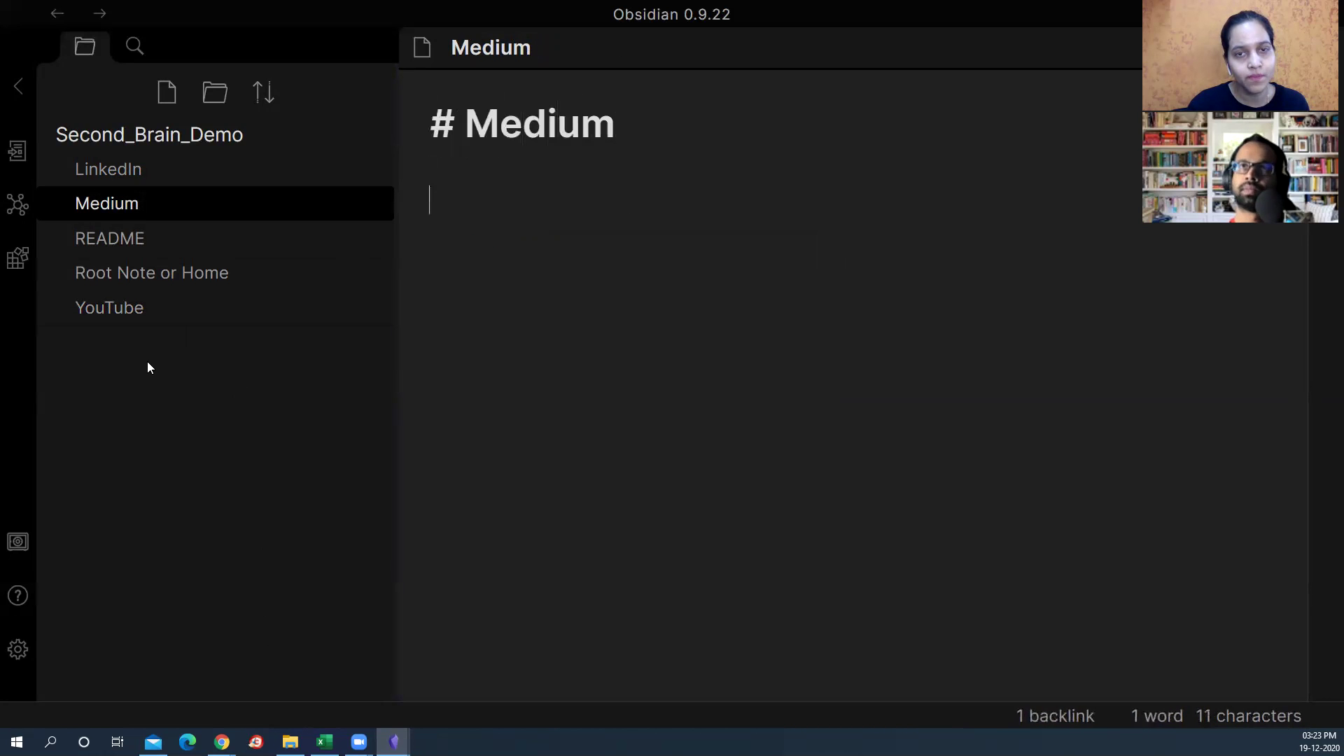
Step: Write the line "All Article ideas here" below the Medium note's heading
text(Lin)
key(BackSpace)
key(BackSpace)
key(BackSpace)
text(Al)
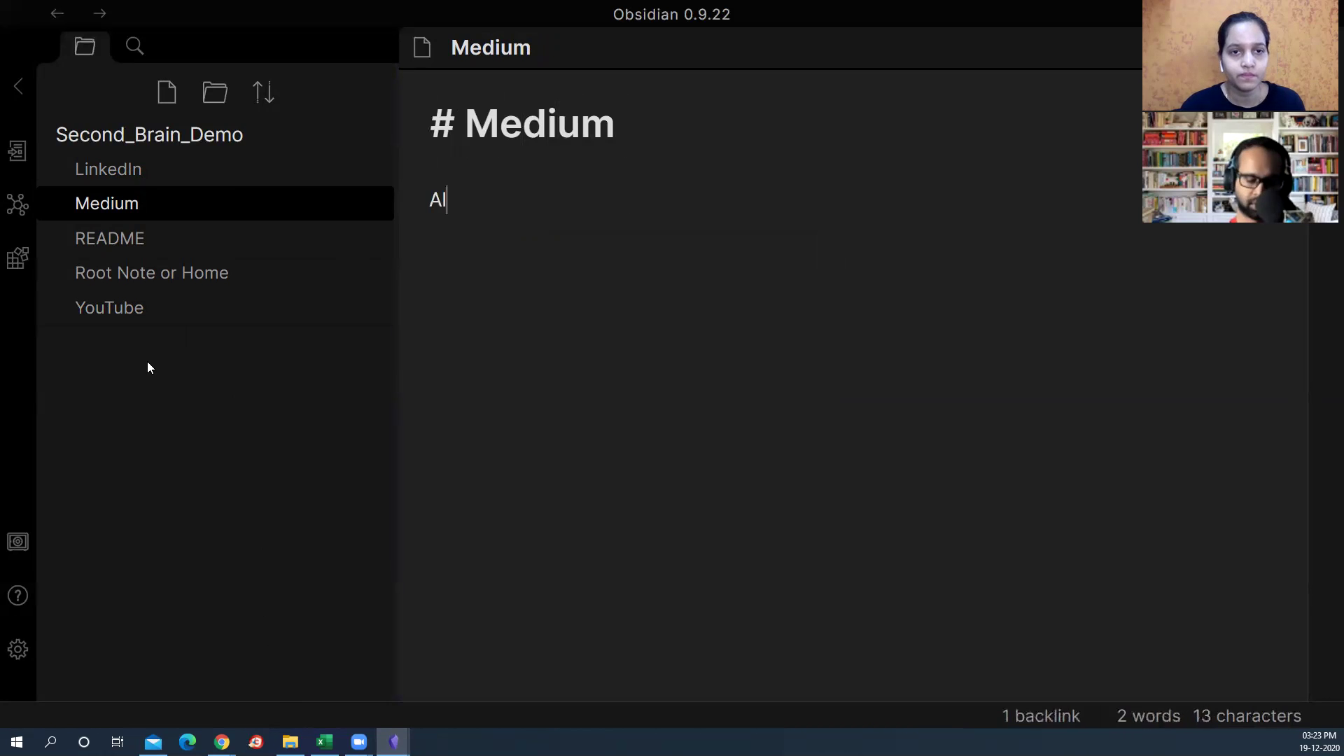
text(l Articl)
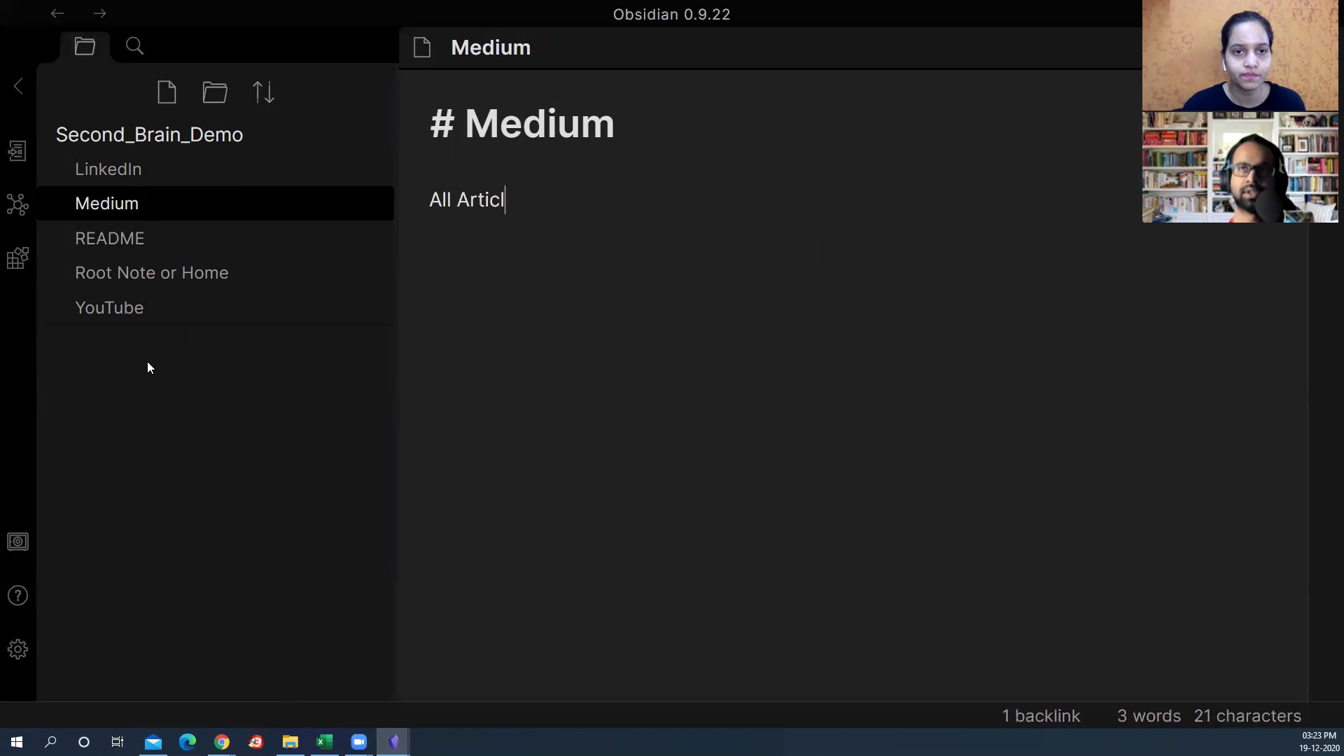
text(e ideas here)
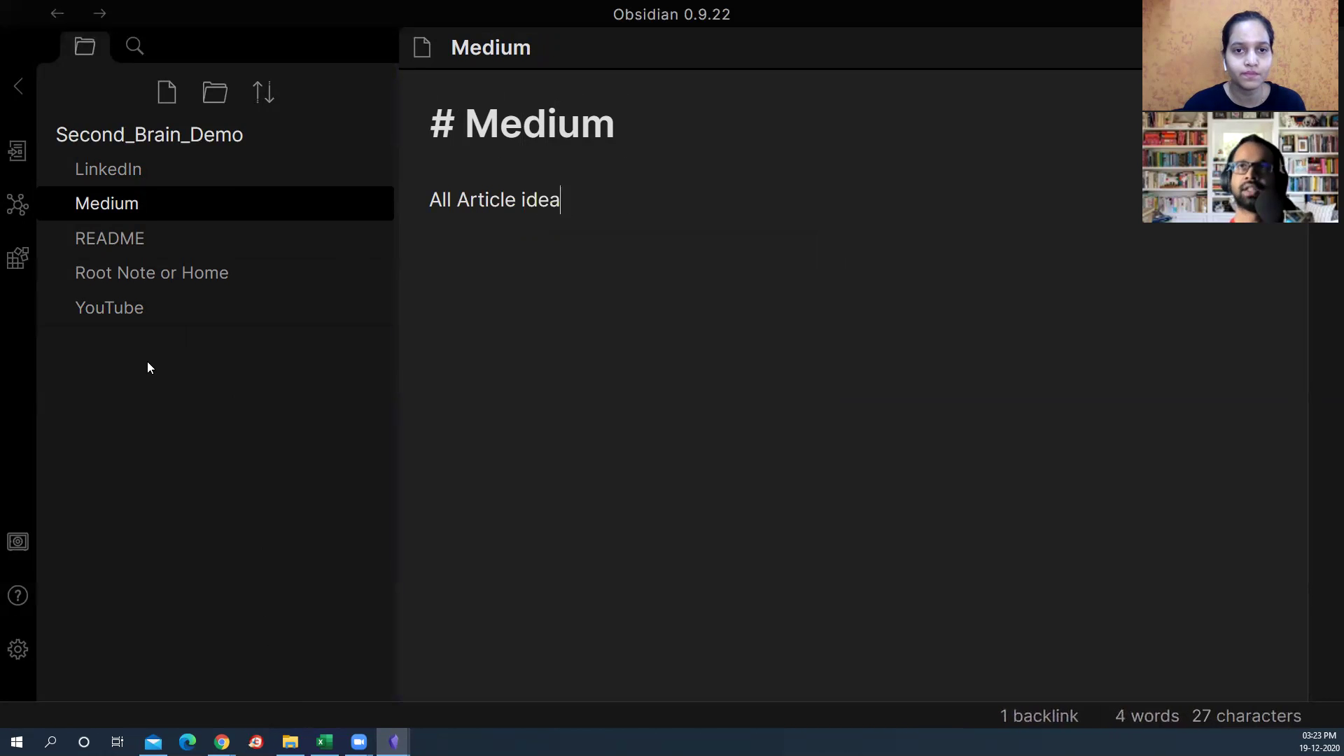
Step: Add the first-level heading "# LinkedIn" to the empty LinkedIn note
click(140, 169)
text(# )
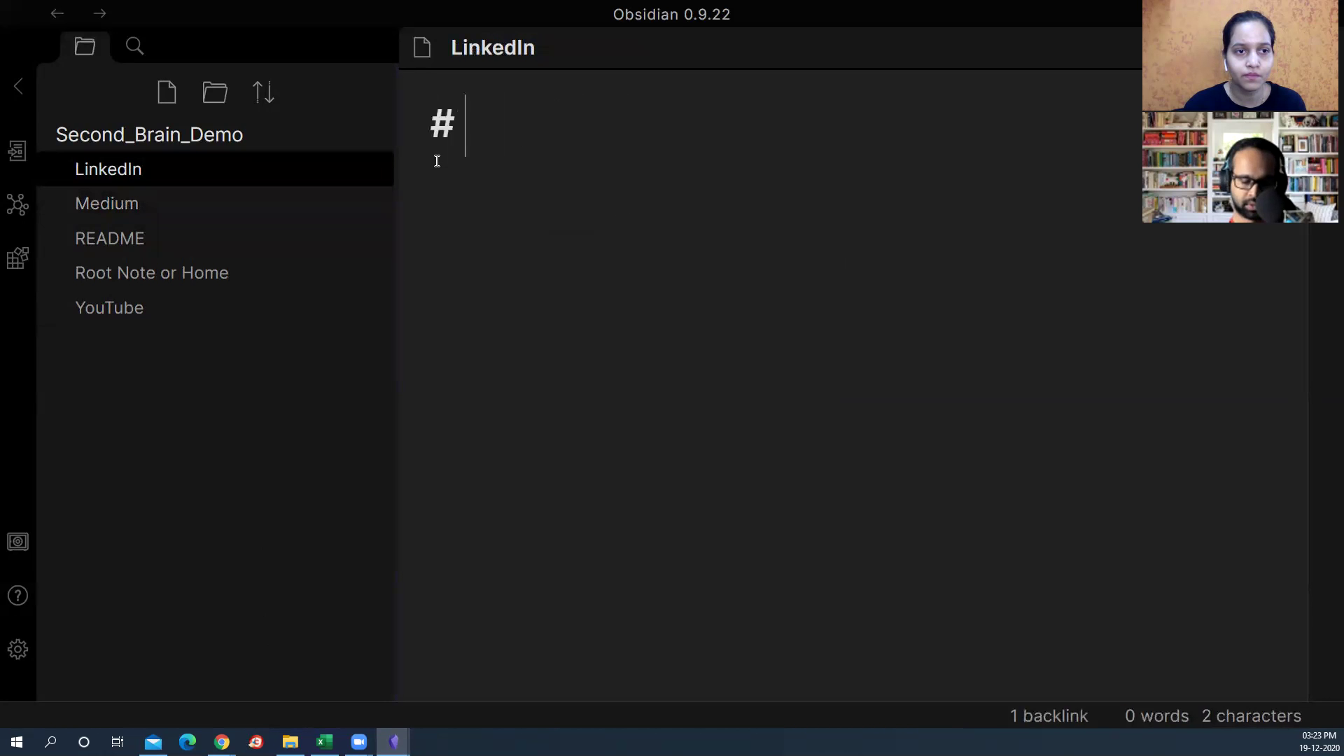
text(Linked )
text(o)
key(BackSpace)
key(BackSpace)
text(In)
key(Return)
key(Return)
Step: Write the line "All post ideas here" below the LinkedIn note's heading
text(All Posts)
key(BackSpace)
key(BackSpace)
key(BackSpace)
key(BackSpace)
key(BackSpace)
key(BackSpace)
text(post ideas r)
key(BackSpace)
text(here)
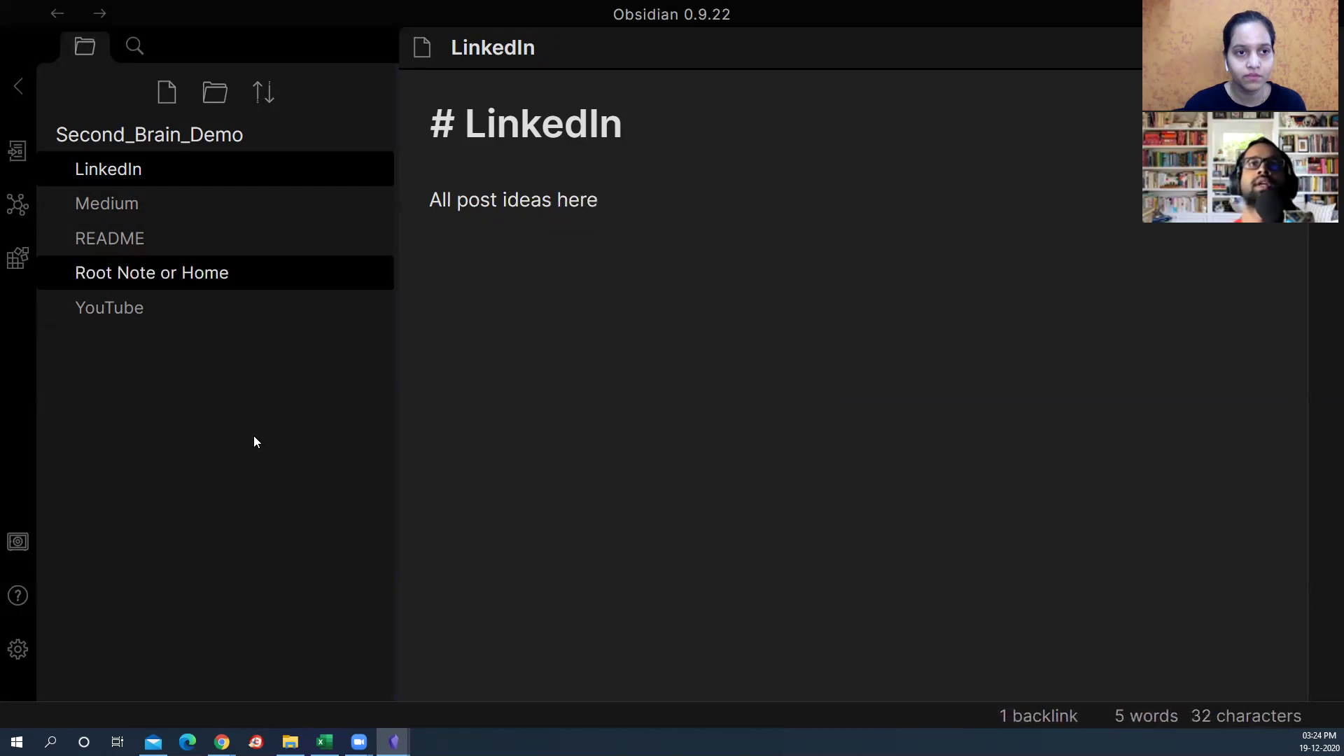
Step: Open the graph view and move the Root Note or Home node to examine its links to the three topic notes
click(18, 206)
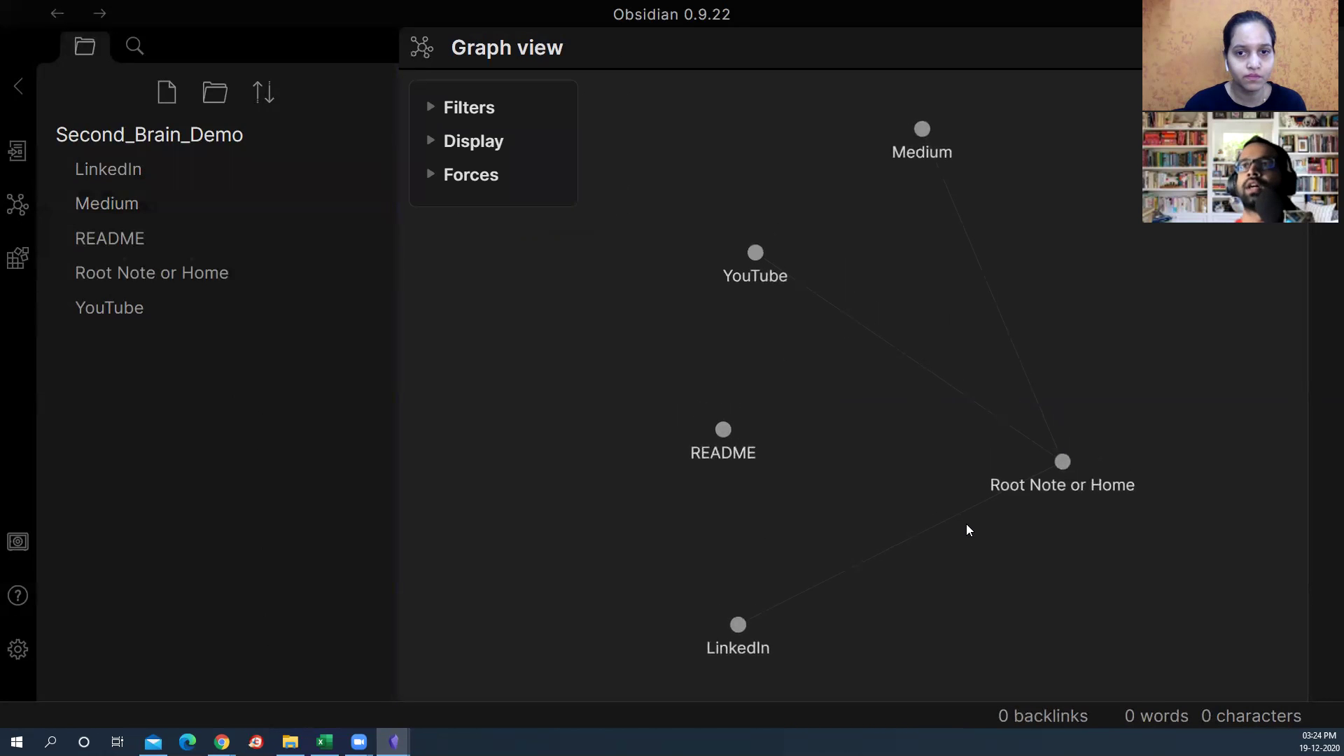
drag(1056, 456, 609, 359)
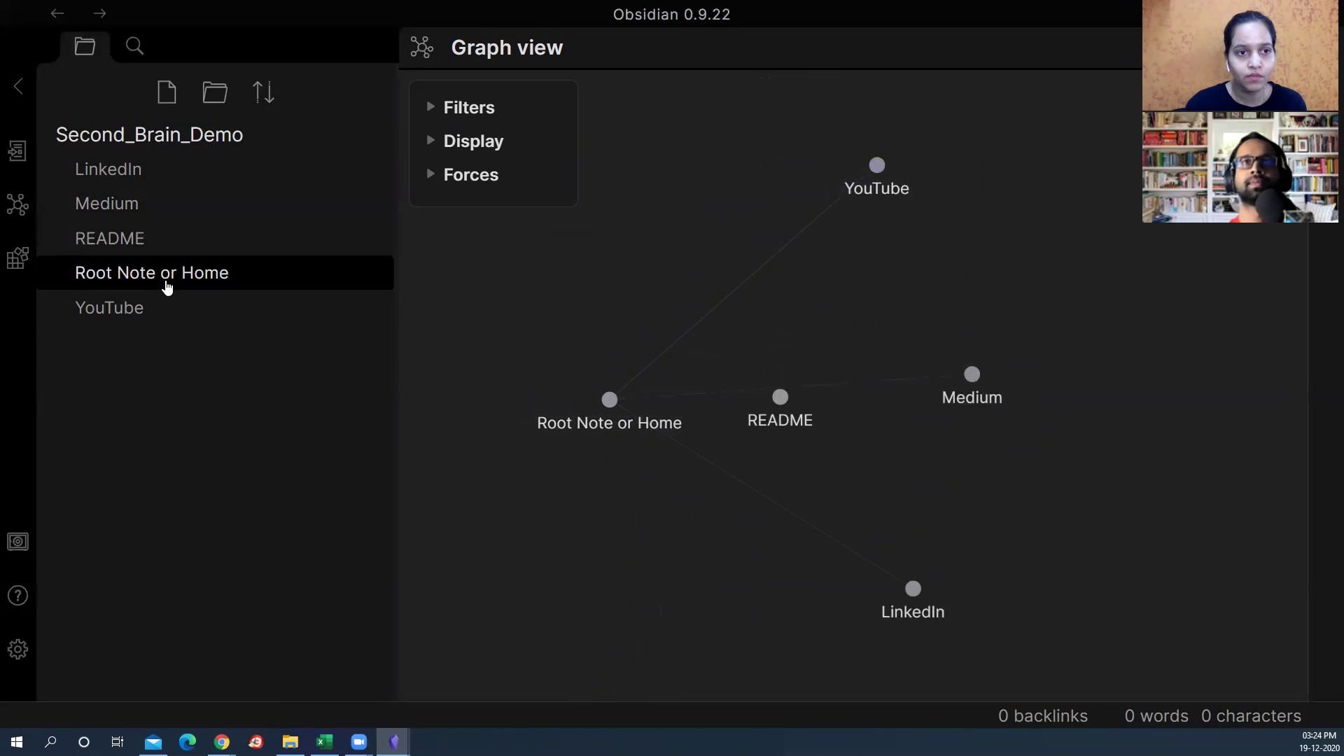
Step: Replace "Idea 1" in the YouTube note with the internal link "[[How to use Obsidian]]"
click(160, 309)
drag(443, 204, 498, 205)
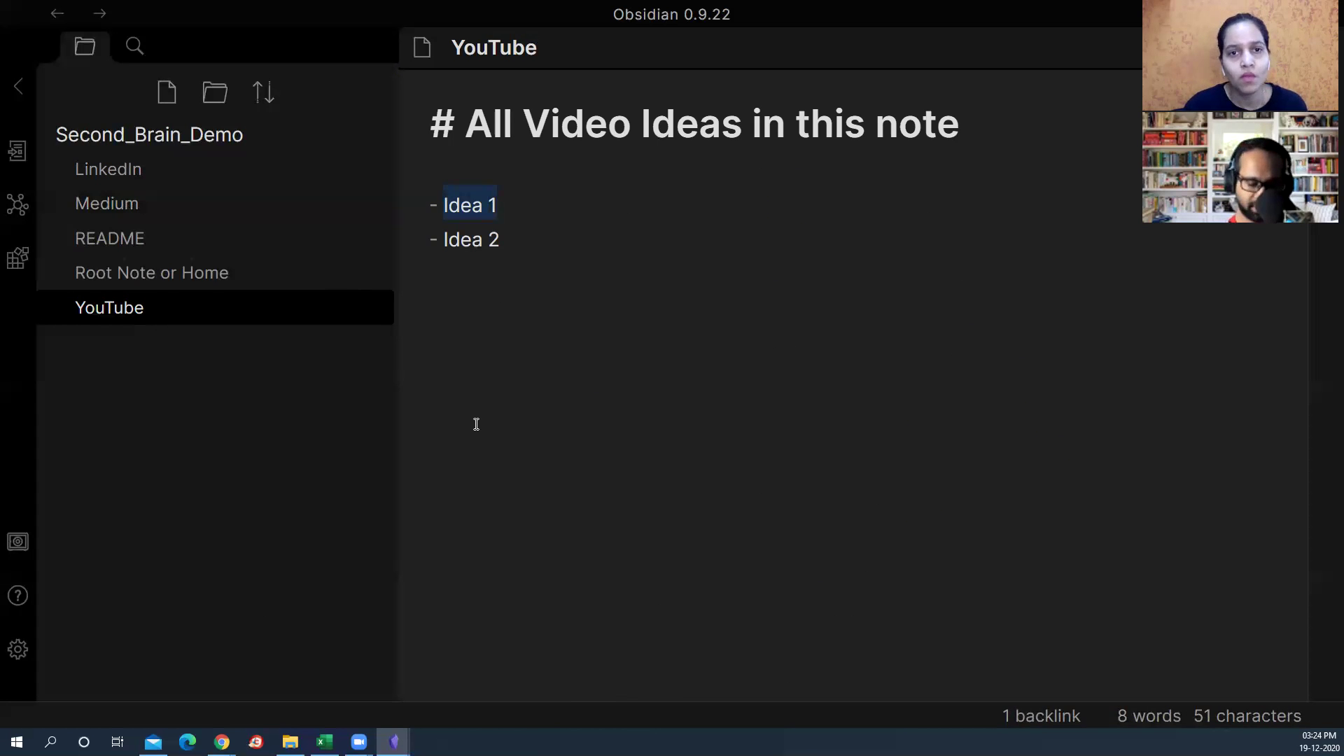
text(How to use Obsidian)
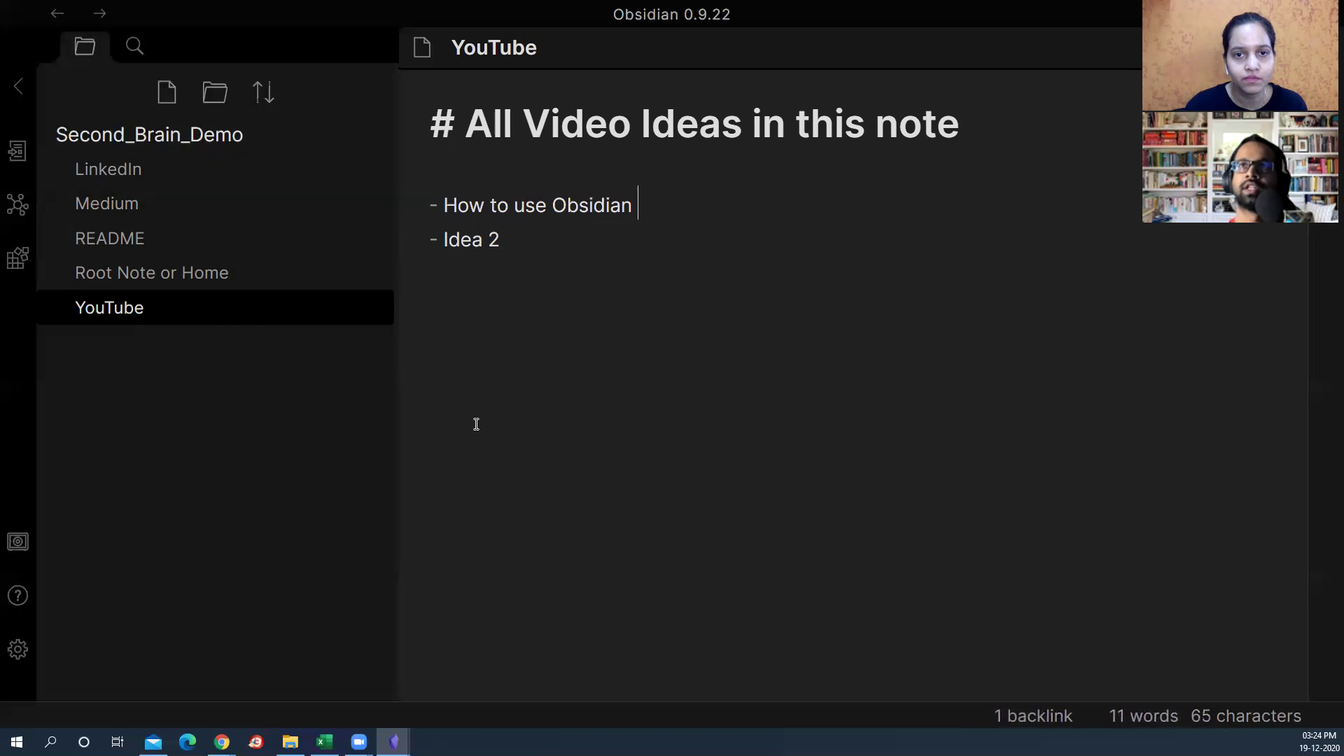
key(BackSpace)
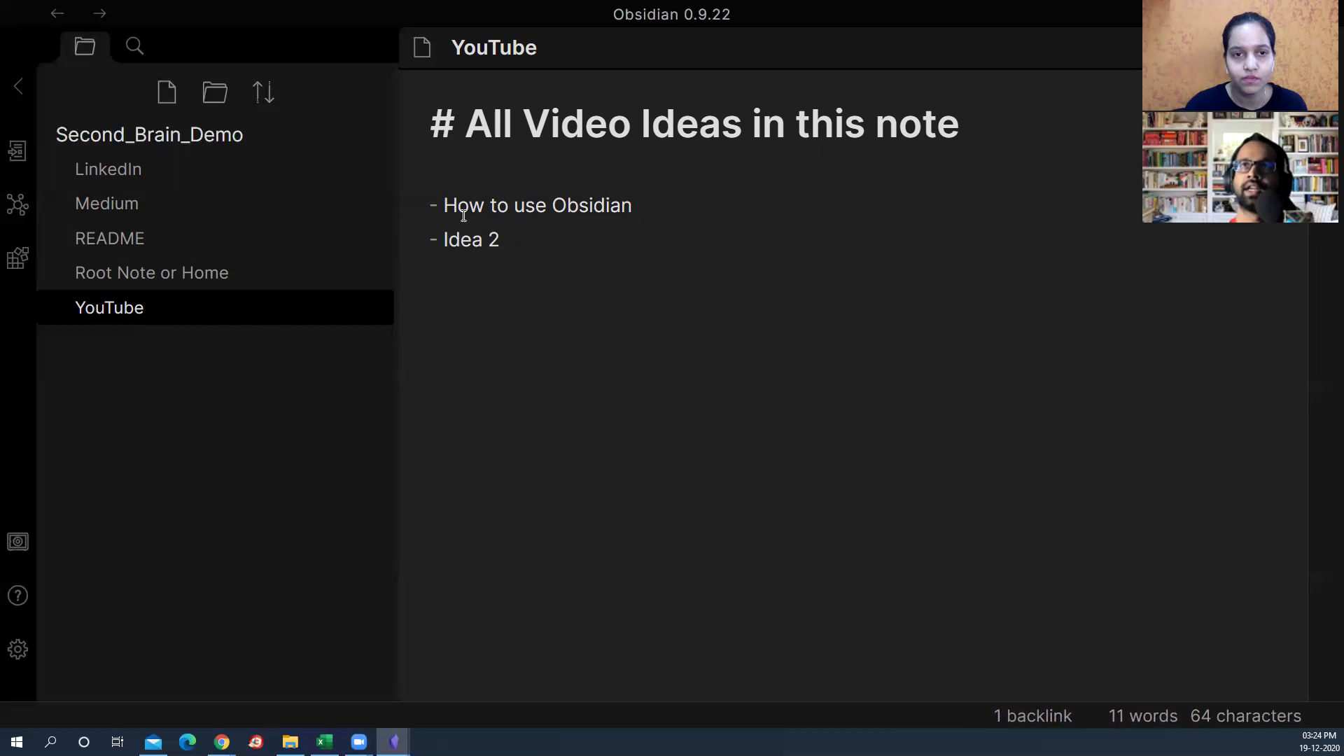
drag(444, 199, 652, 200)
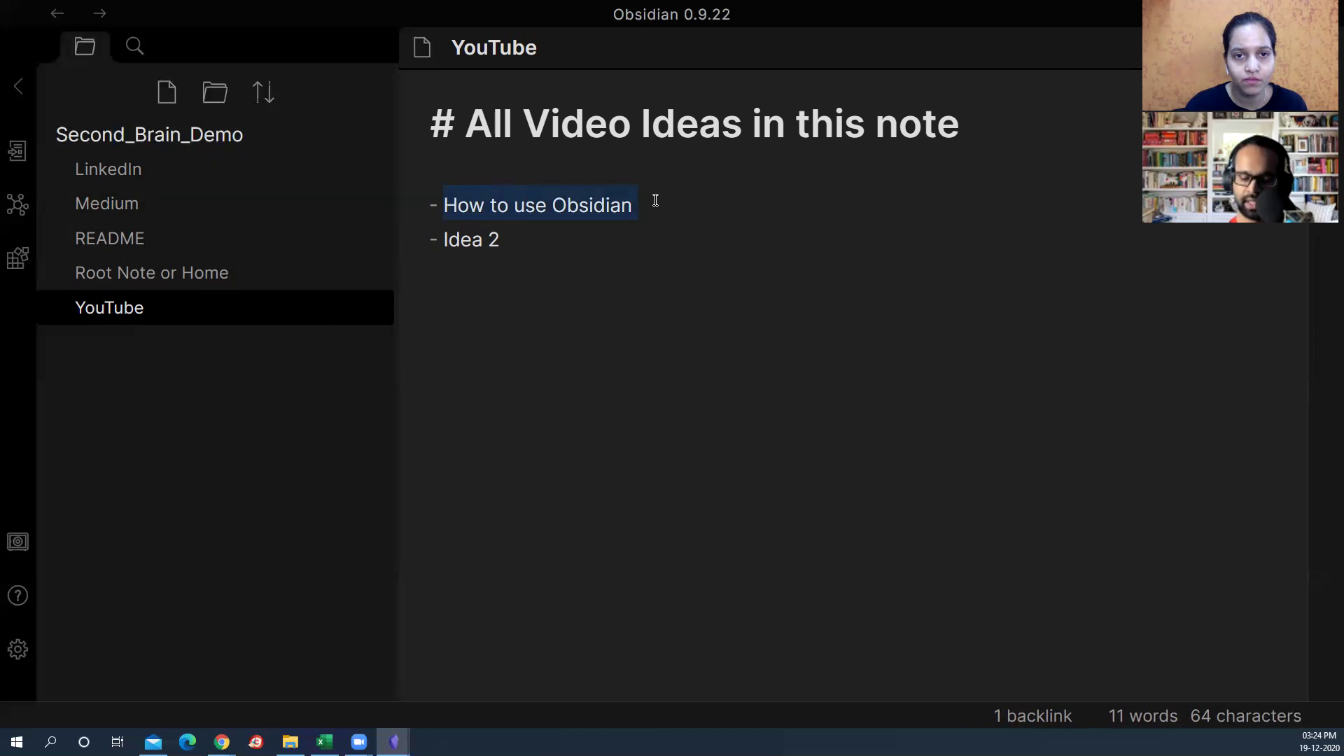
text([[)
click(654, 203)
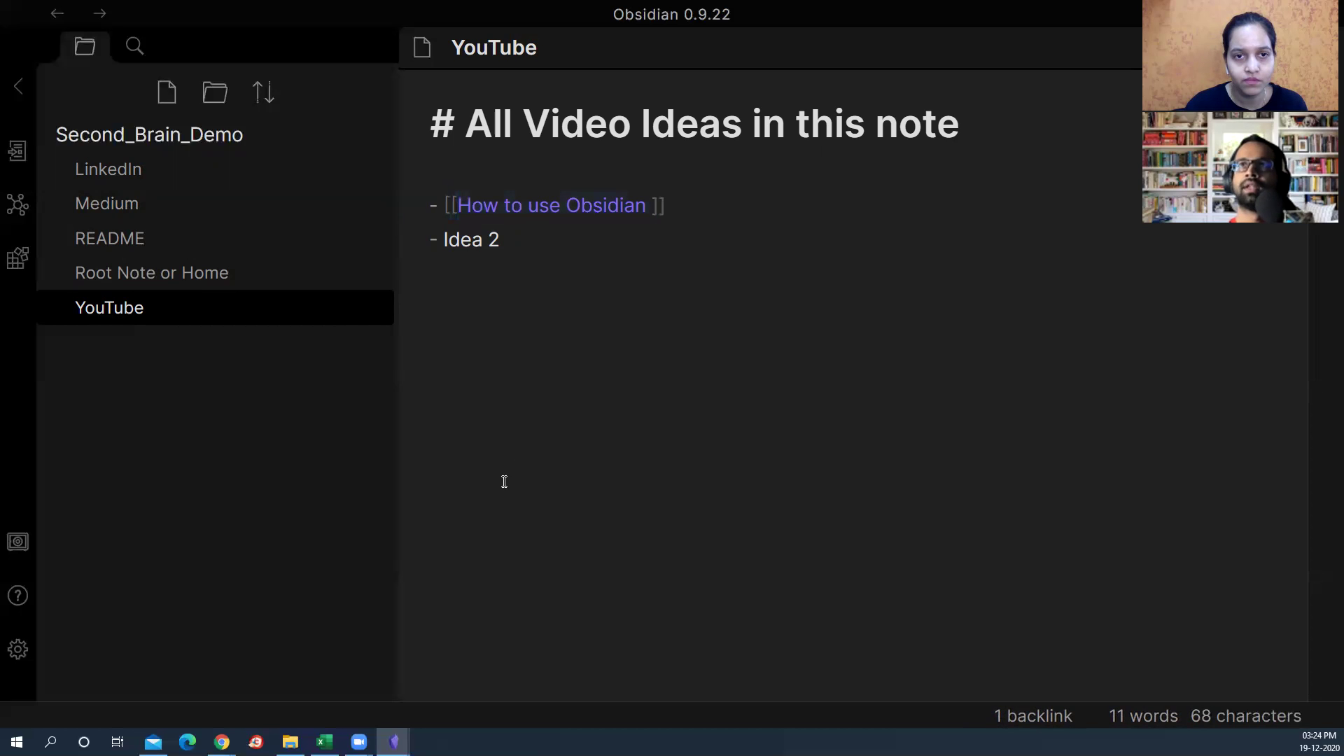
key(BackSpace)
Step: Replace "Idea 2" in the YouTube note with the internal link "[[How to Sync Obsidian Notes to GitHub]]"
click(518, 229)
drag(444, 239, 508, 239)
text([[)
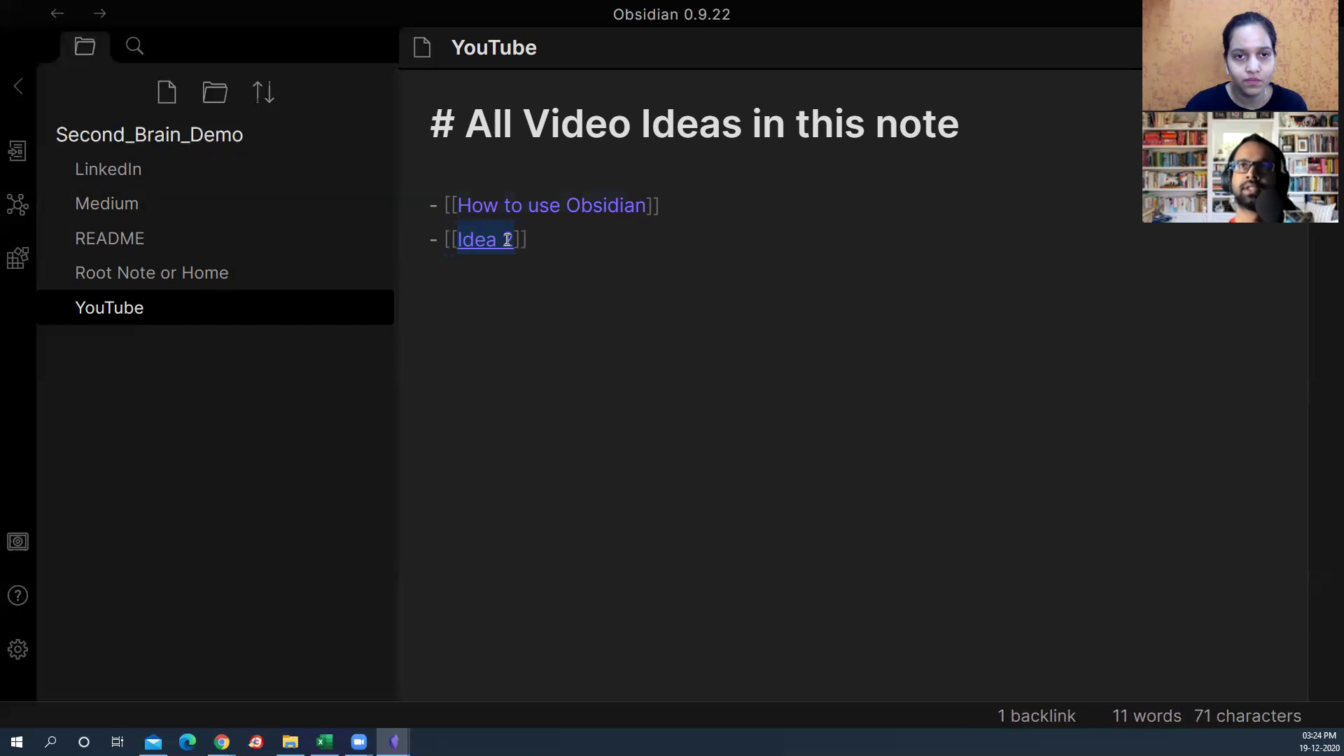
key(BackSpace)
text(How to )
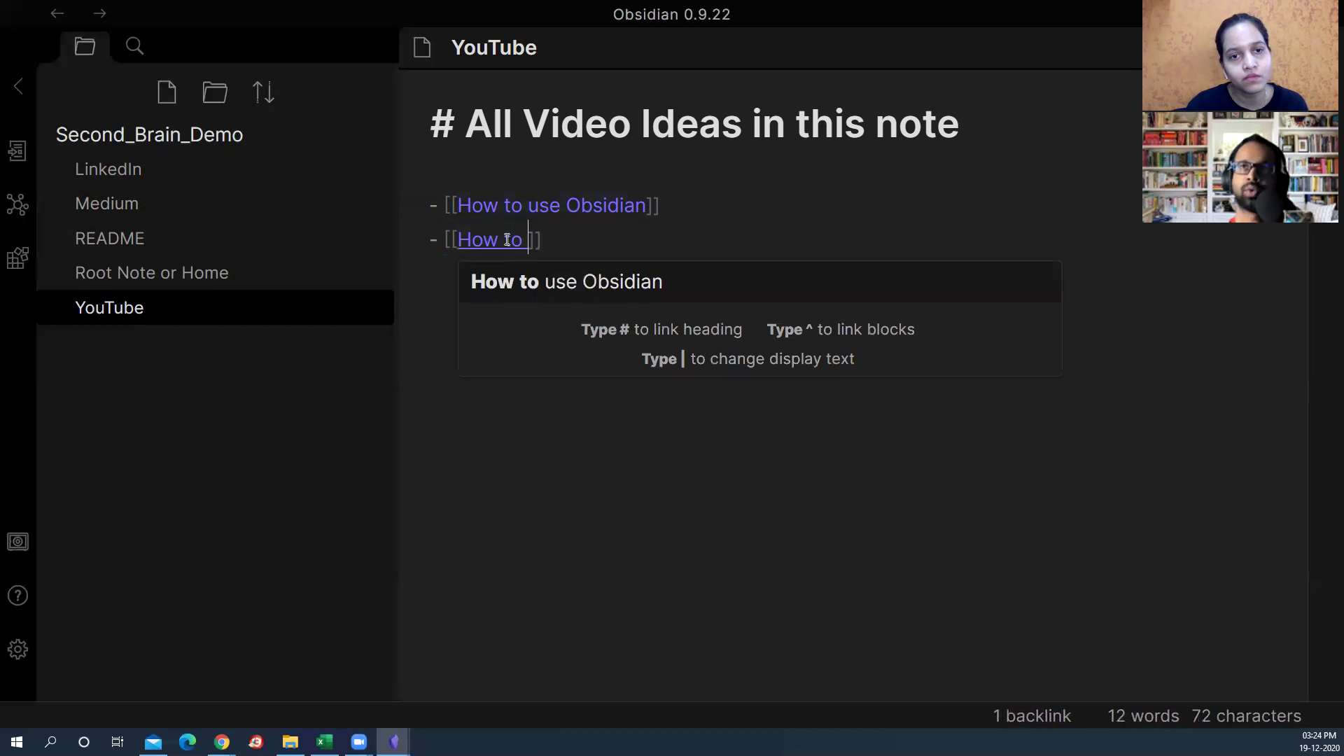
text(Sync )
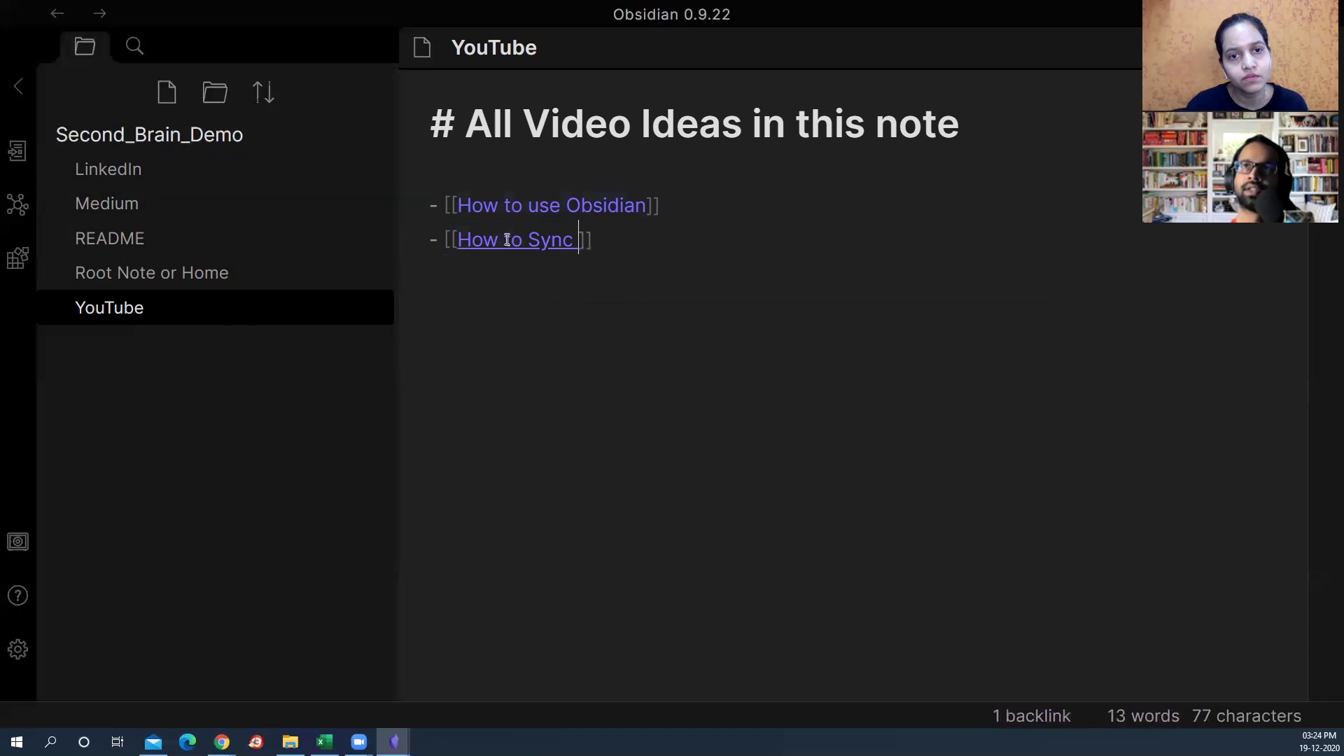
text(Obs)
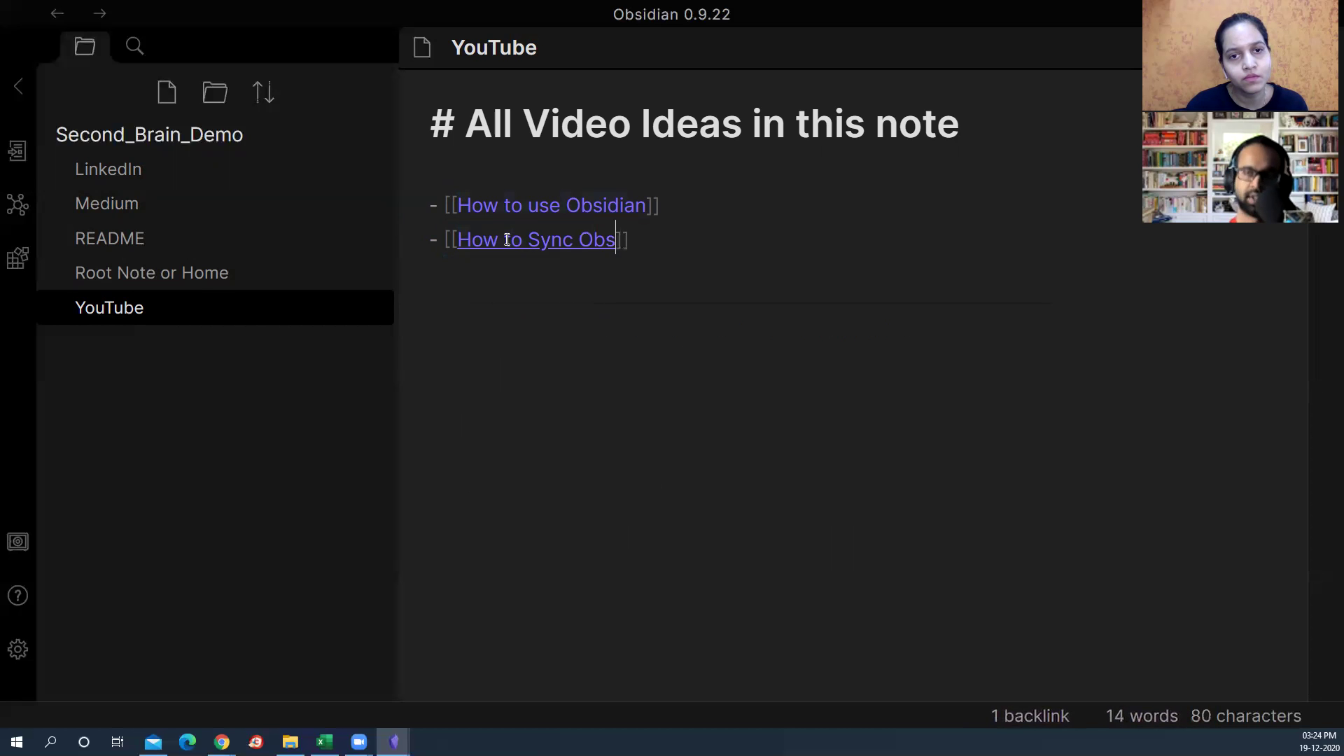
text(idian Notes )
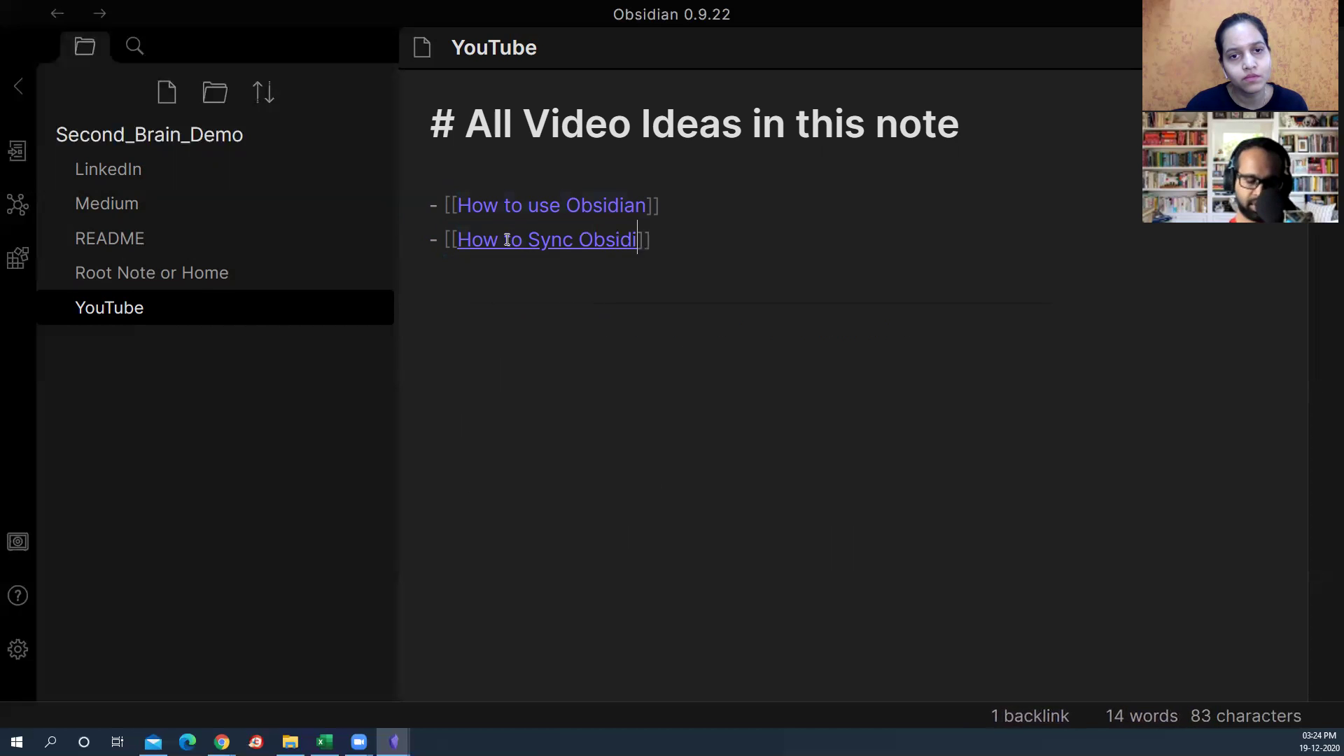
text(to Gu)
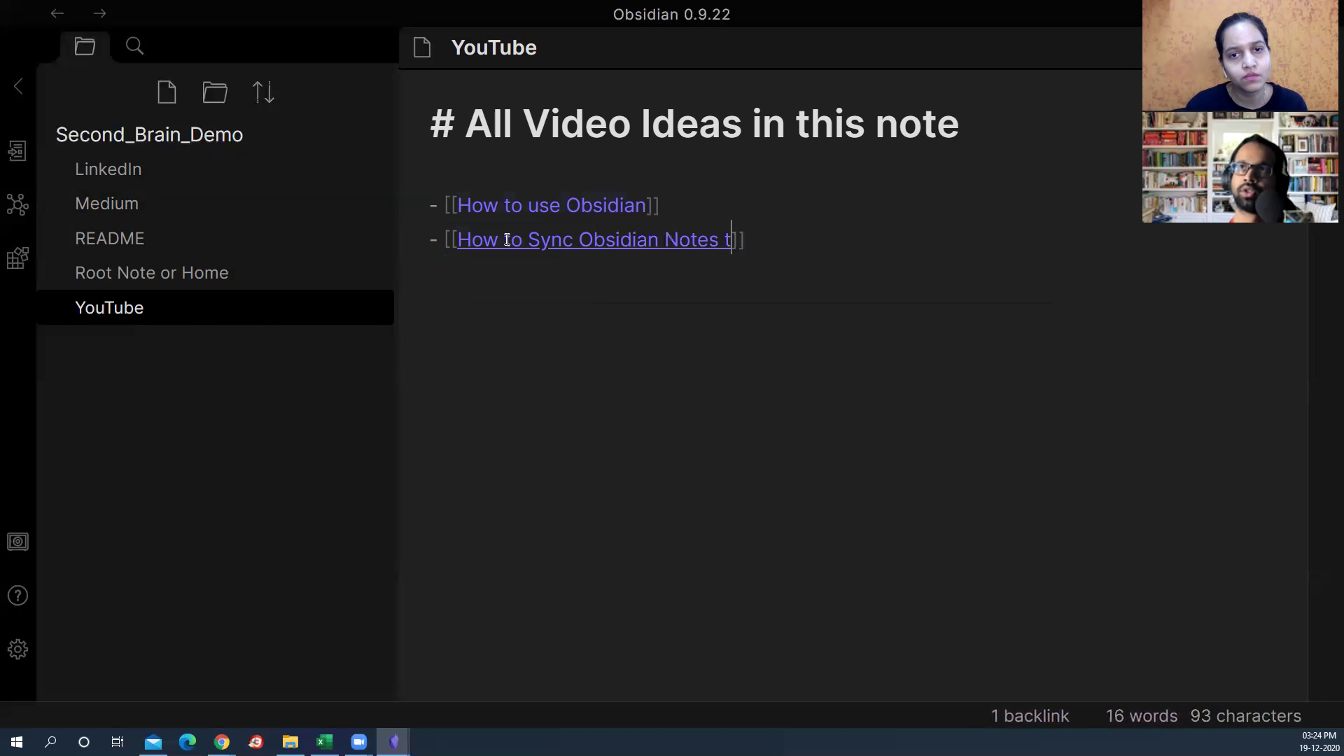
key(BackSpace)
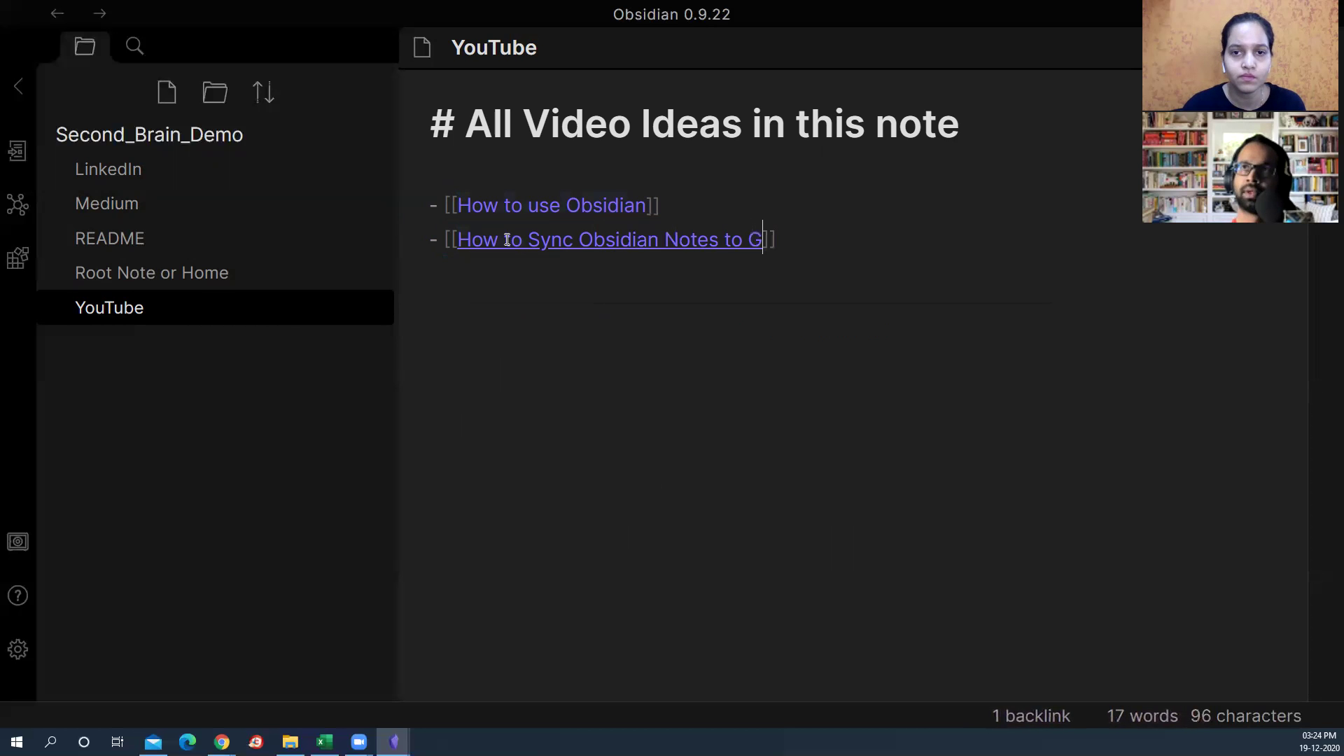
text(itHub)
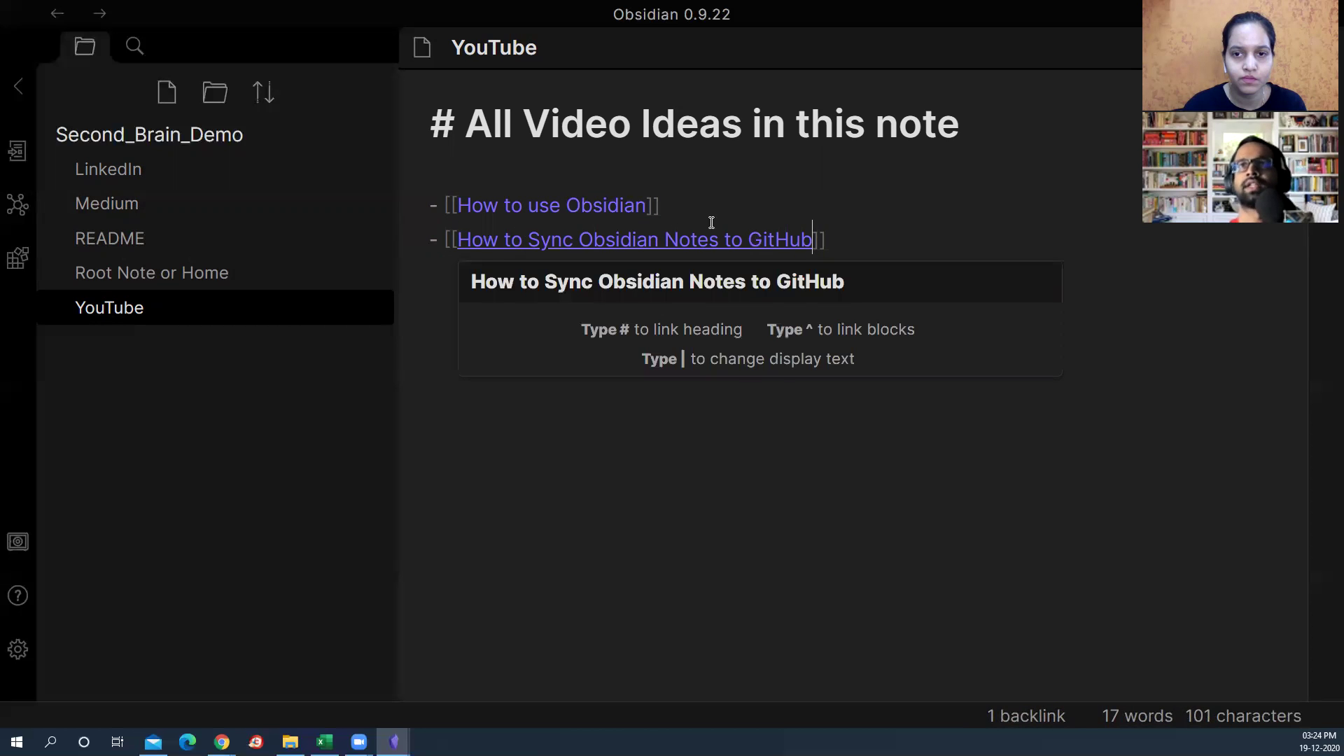
Step: Create the "How to use Obsidian" note by following its link in the previewed YouTube note
click(728, 210)
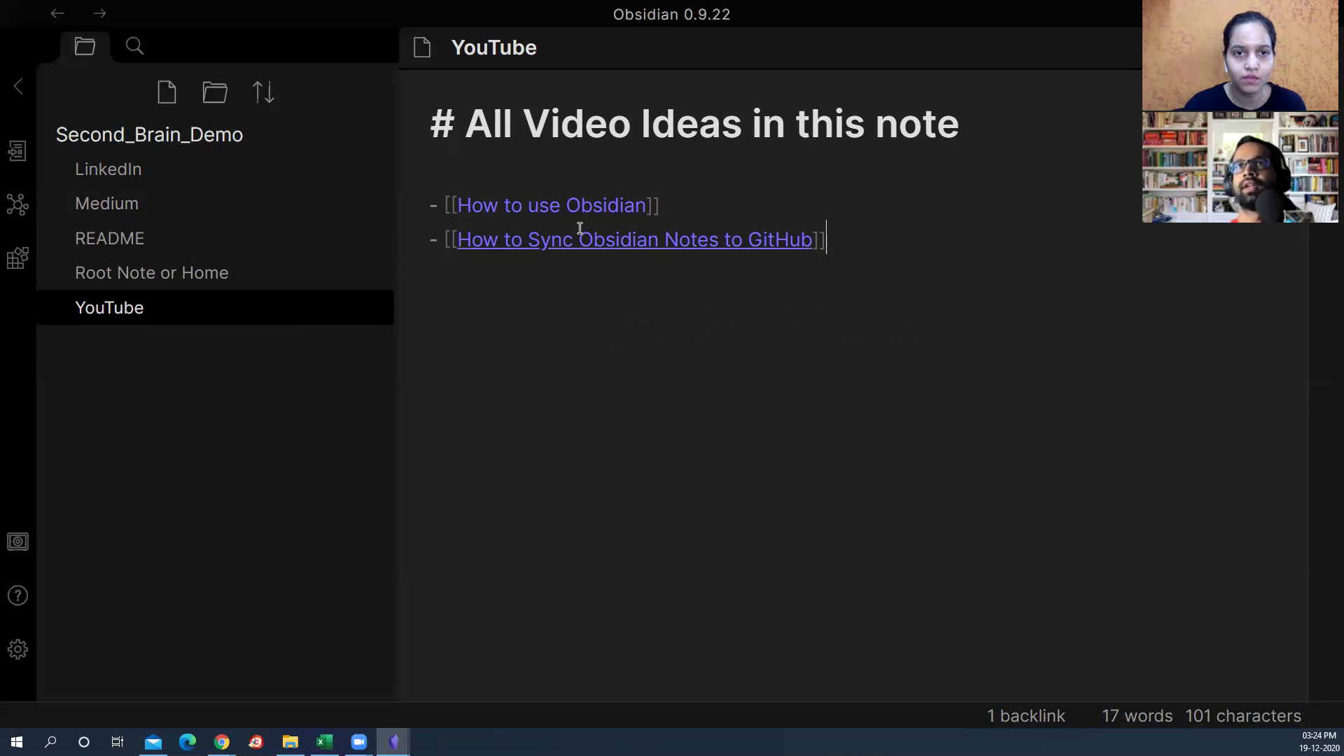
key(ctrl+e)
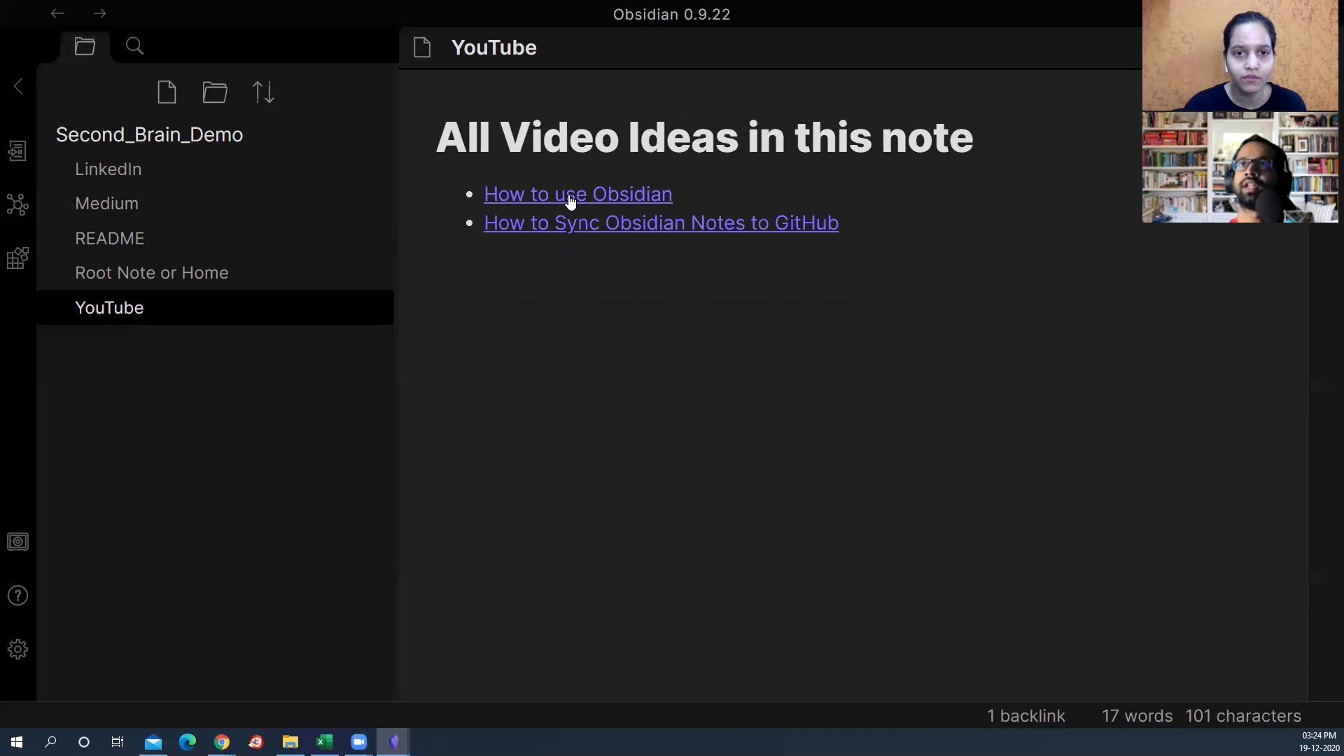
click(571, 201)
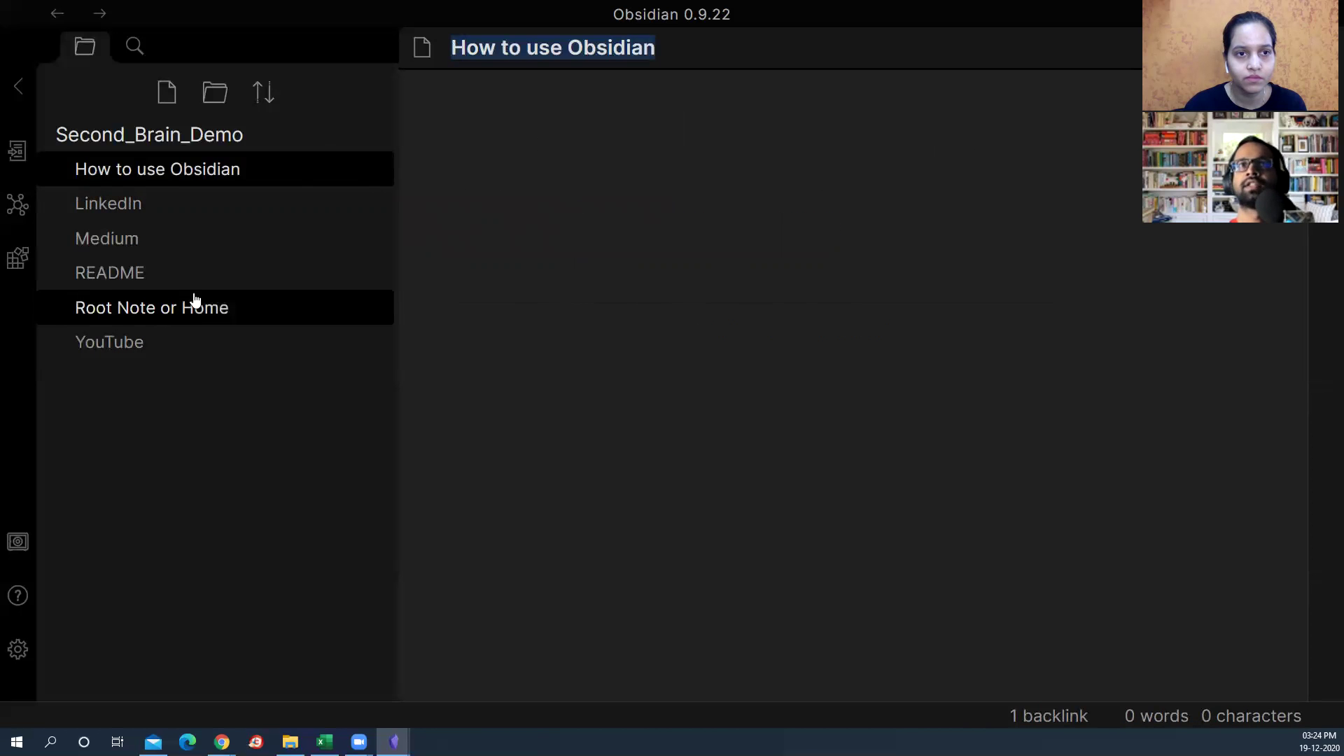
click(507, 109)
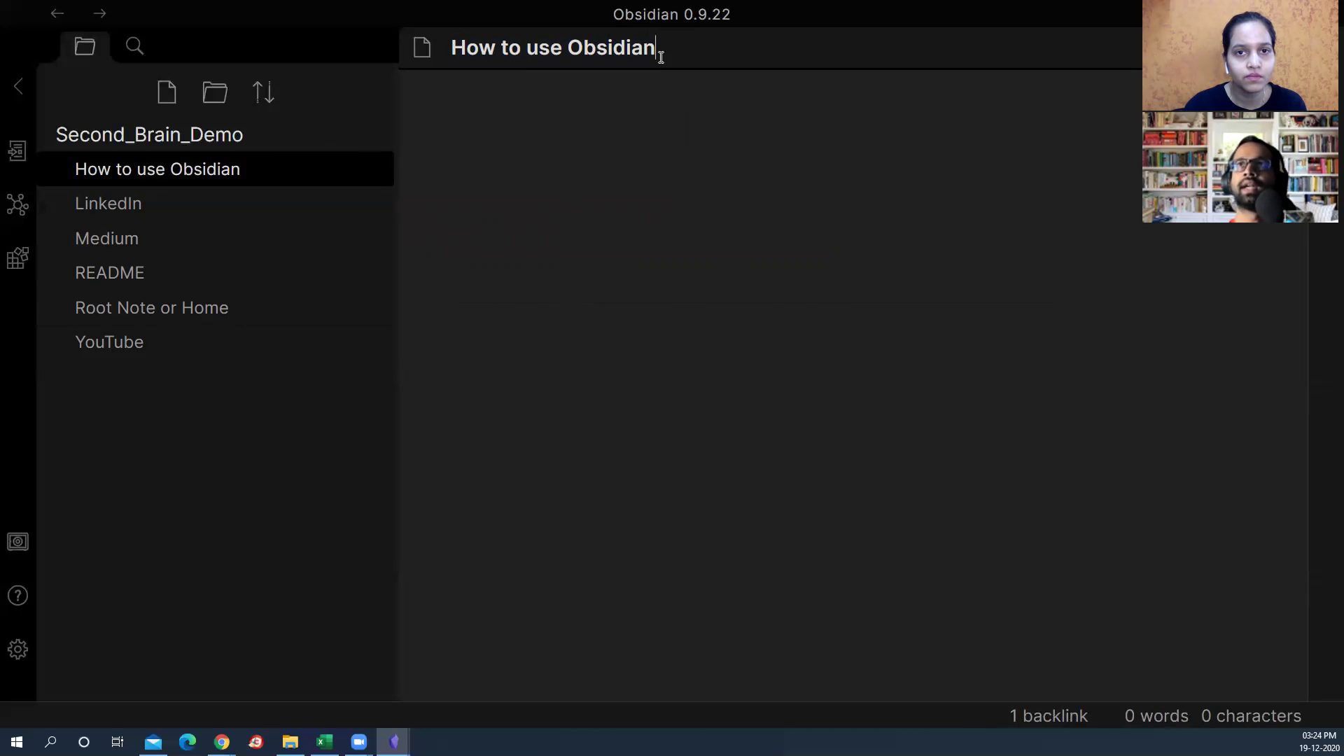
Step: Start a level-one heading in the new note and add the line "Related: [[YouTube]]" below it
text(#)
key(Return)
text(Rel)
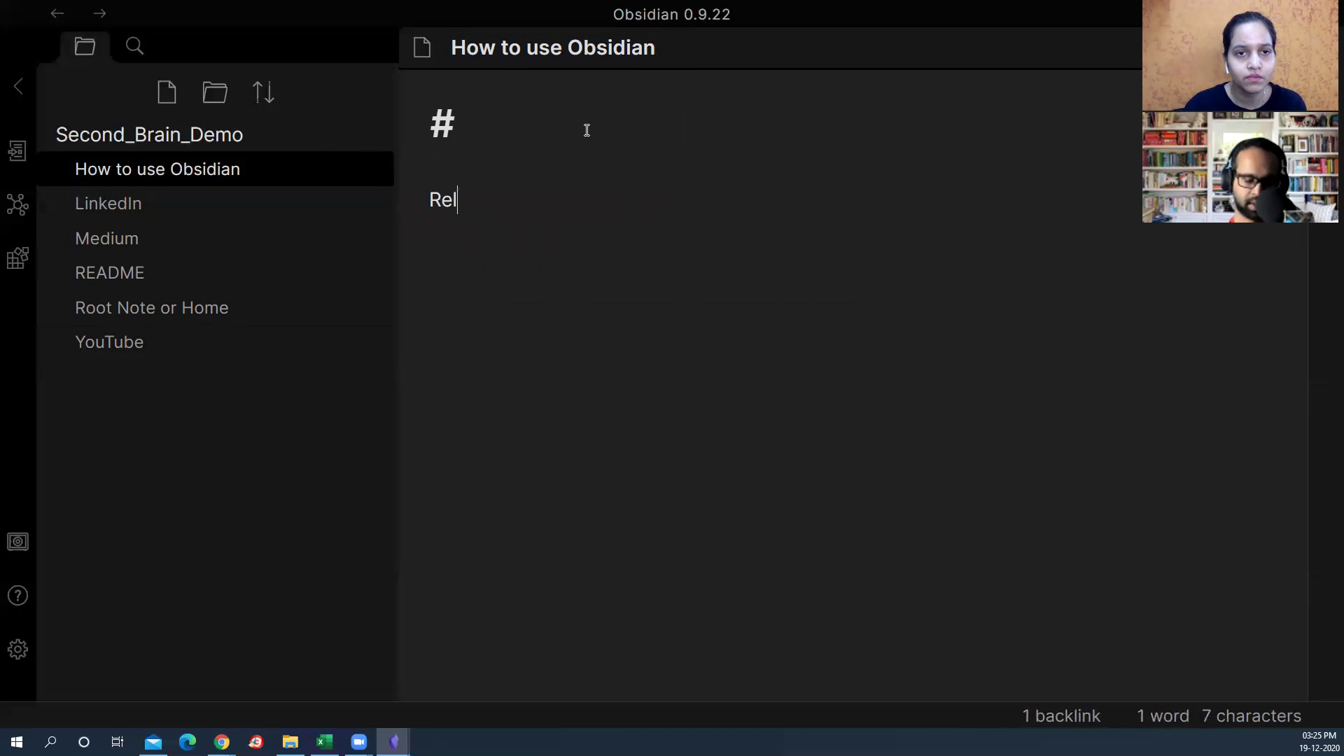
text(ated: [[Y)
key(BackSpace)
key(BackSpace)
key(BackSpace)
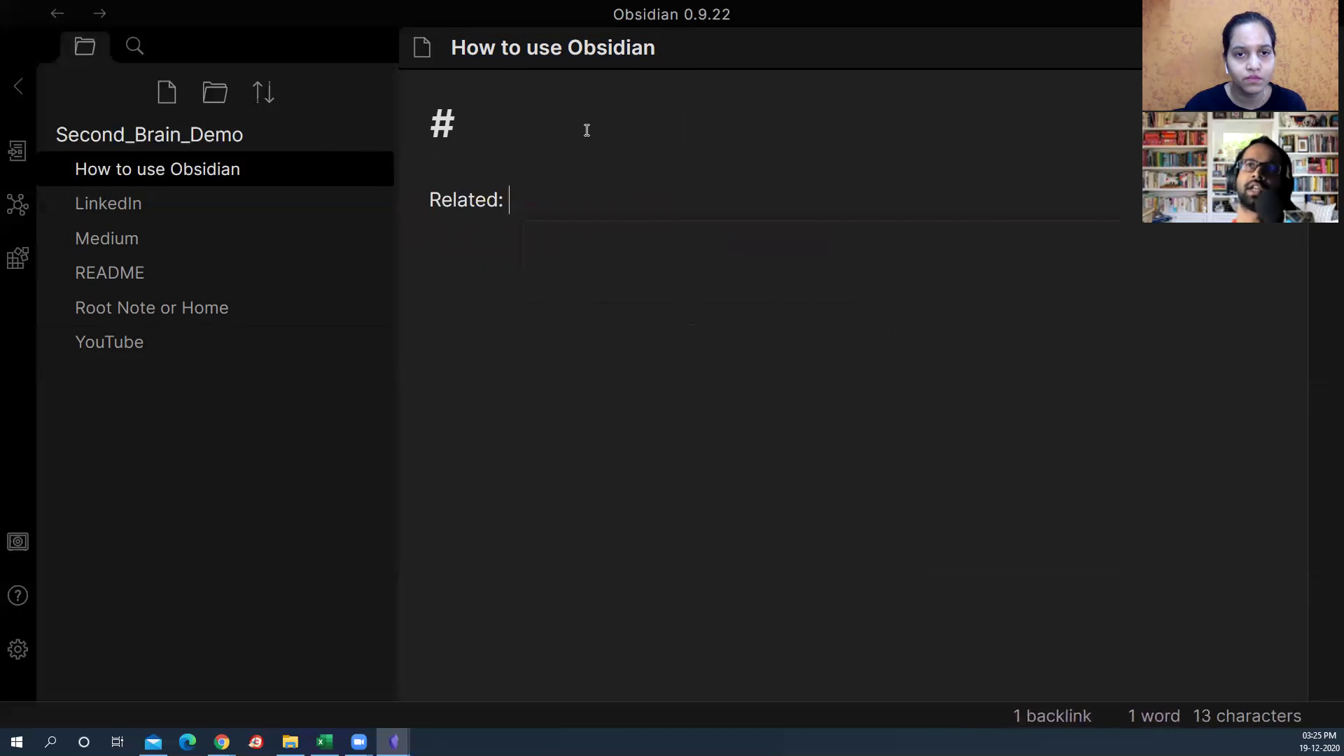
text([[you)
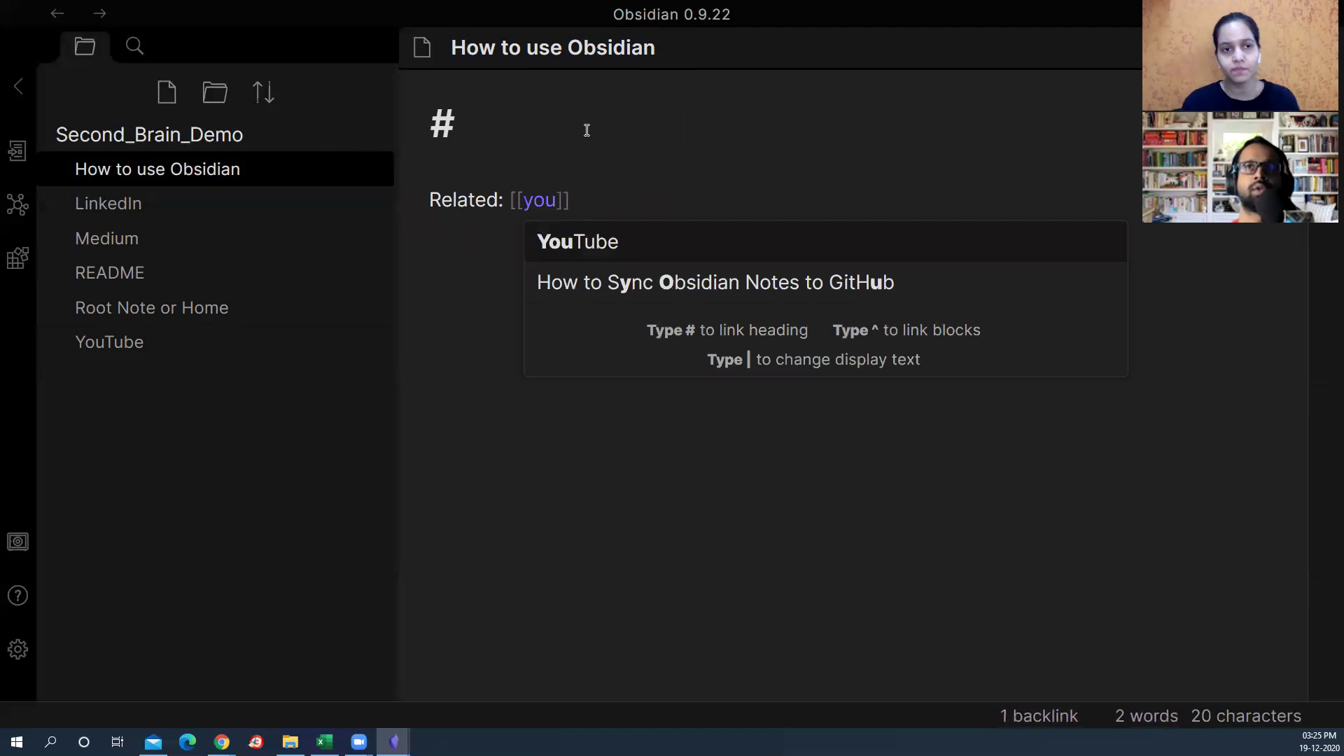
key(Return)
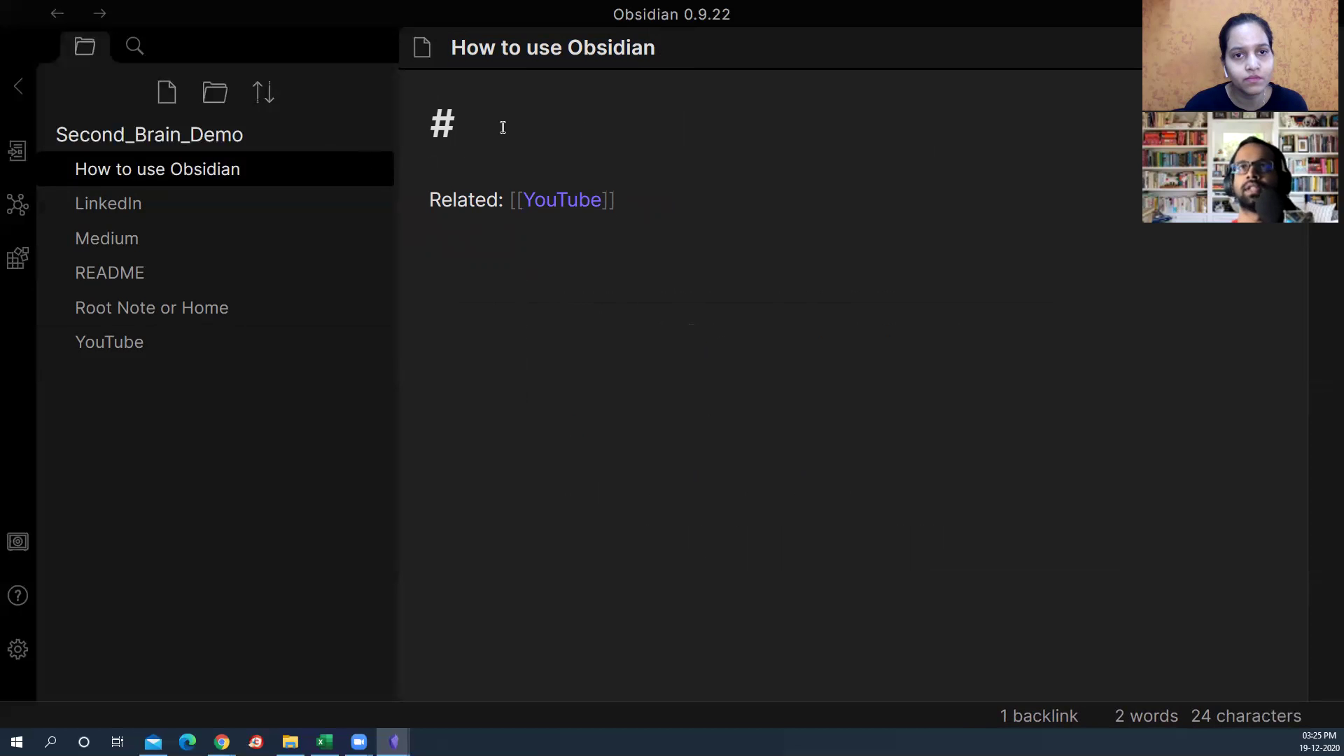
Step: Copy the note's title into the empty heading so that it reads "# How to use Obsidian"
drag(701, 46, 422, 45)
key(ctrl+c)
click(506, 98)
key(ctrl+v)
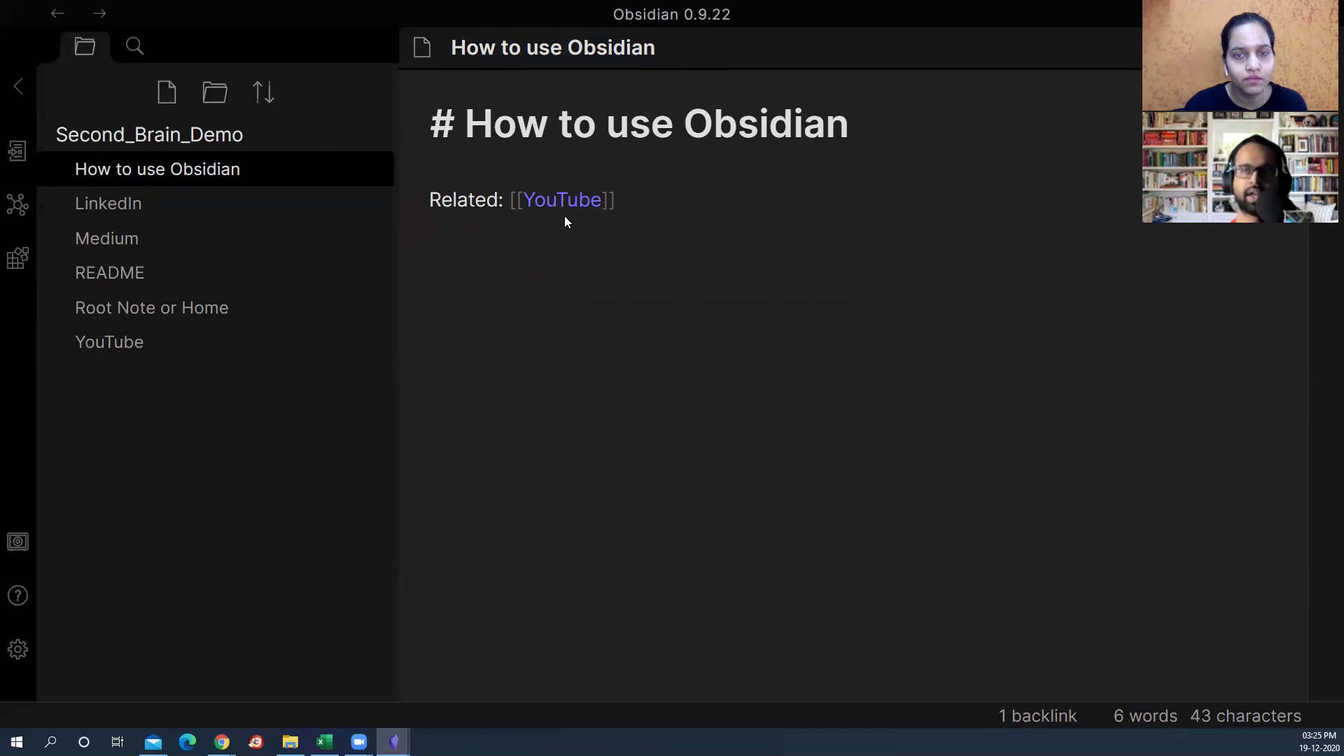
Step: Return to the YouTube note through the related link and create the "How to Sync Obsidian Notes to GitHub" note from its link
key(ctrl+e)
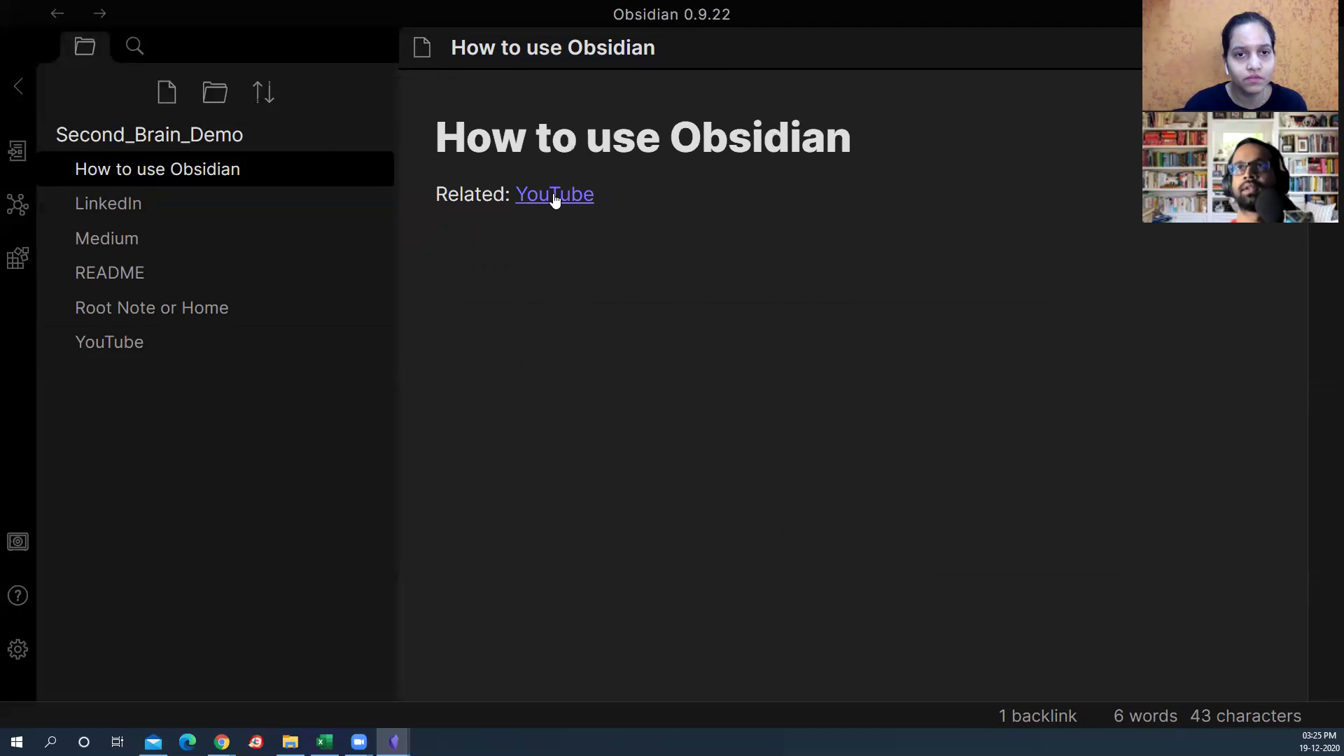
click(555, 201)
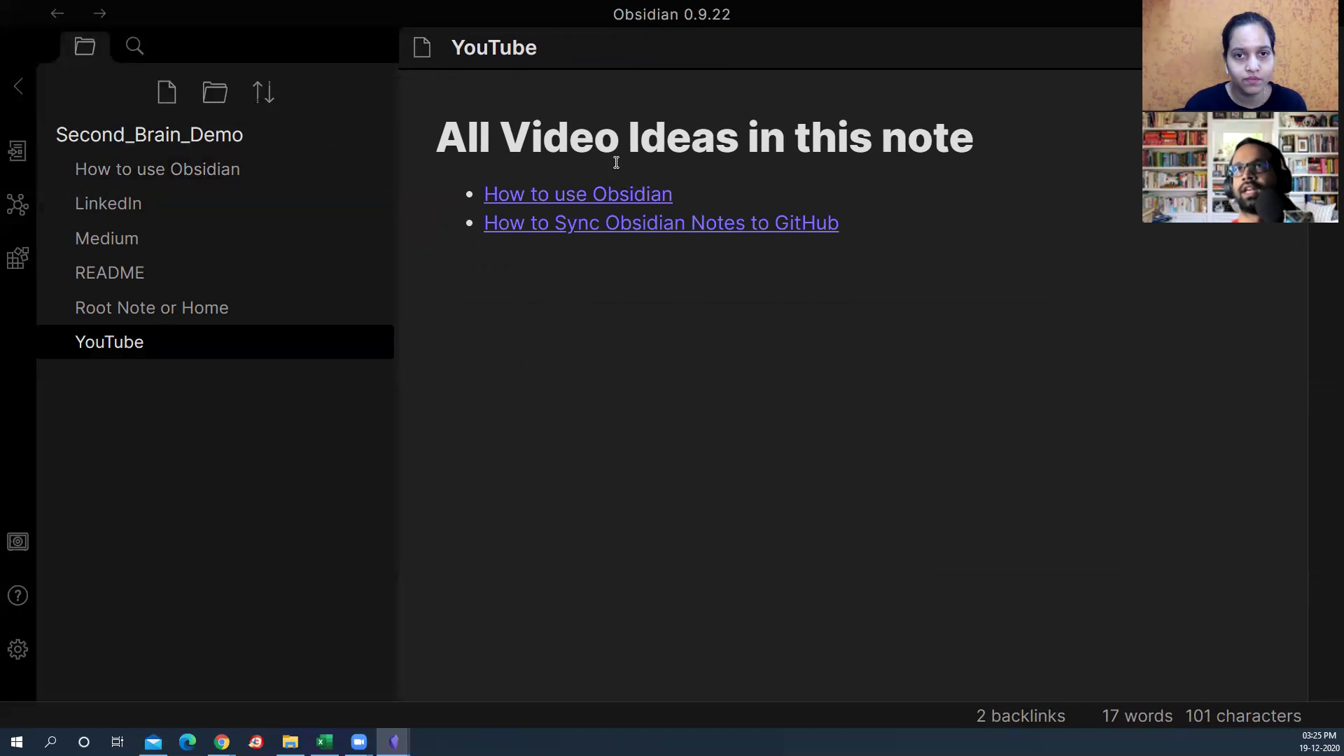
click(574, 225)
Step: Copy the new note's title into its body as the heading "# How to Sync Obsidian Notes to GitHub"
key(ctrl+c)
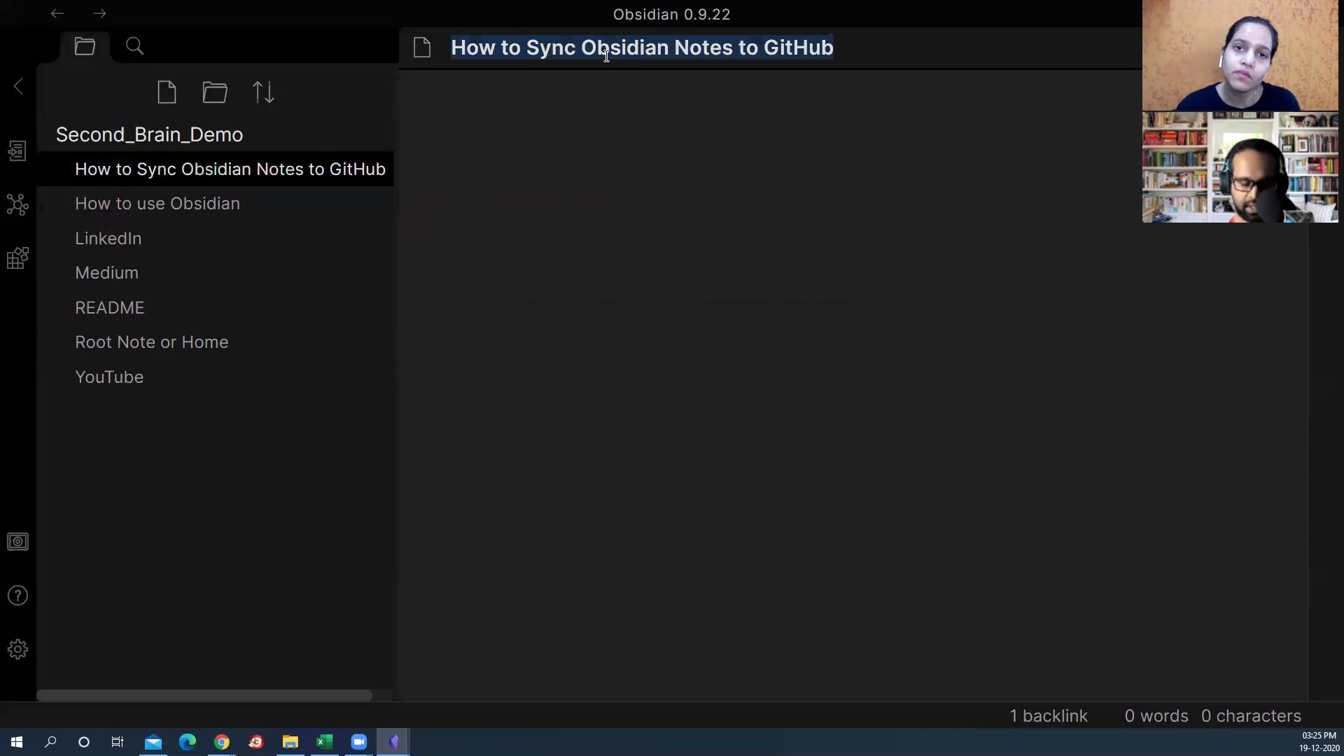
click(572, 142)
text(#)
key(ctrl+v)
key(Return)
key(Return)
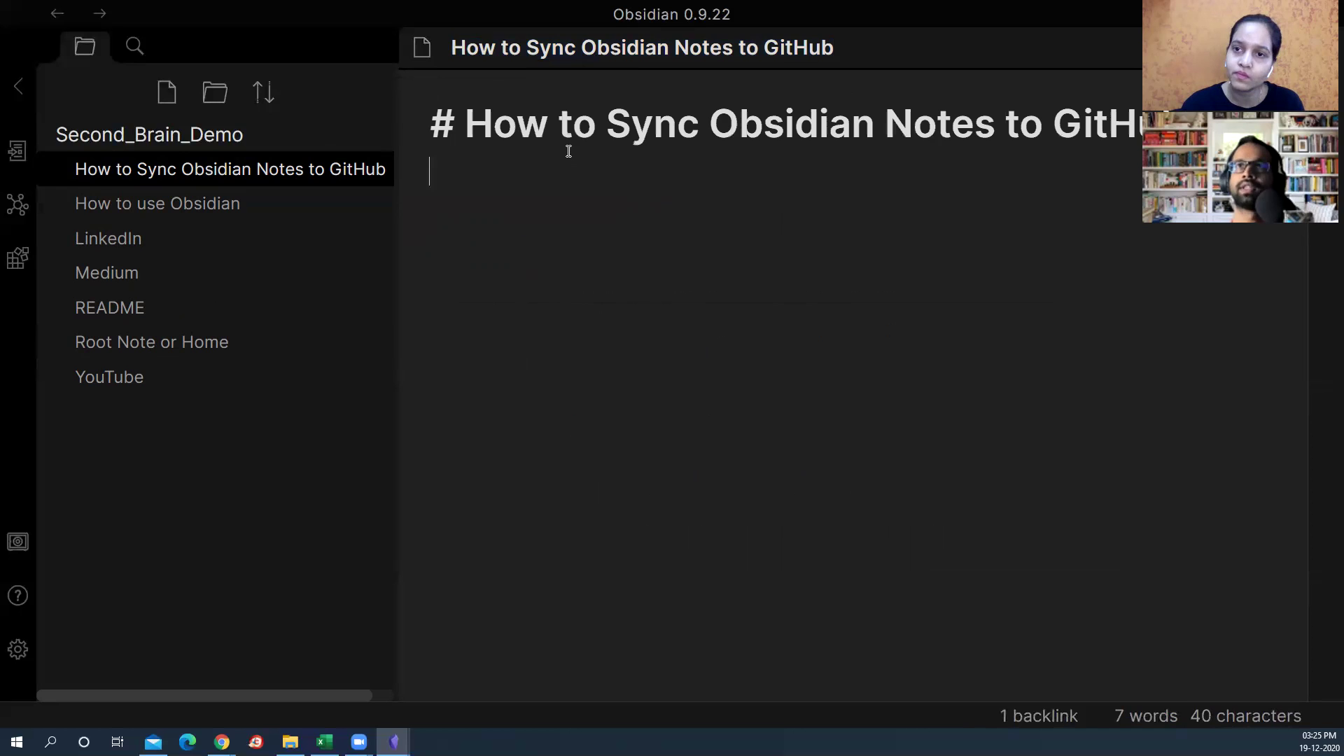
Step: Add the line "Related: [[YouTube]]" below the GitHub sync note's heading
text(Related)
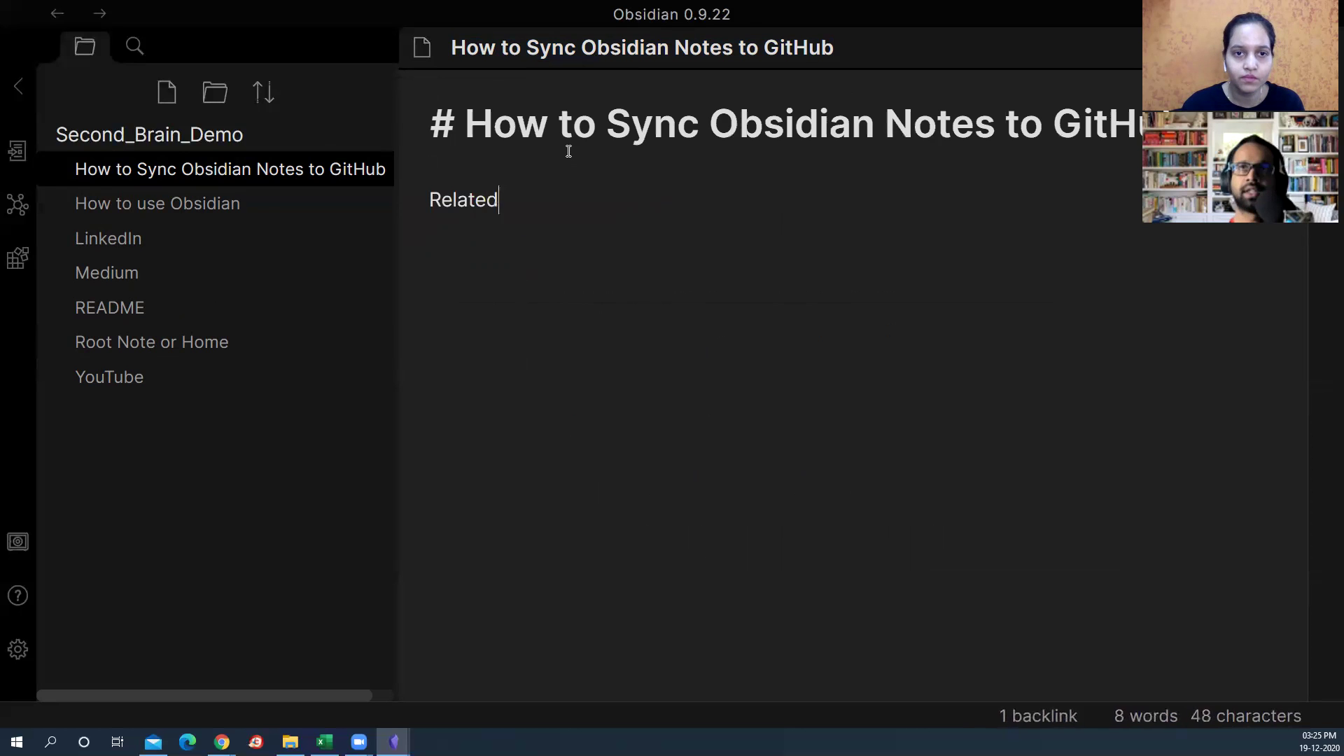
text(: [[)
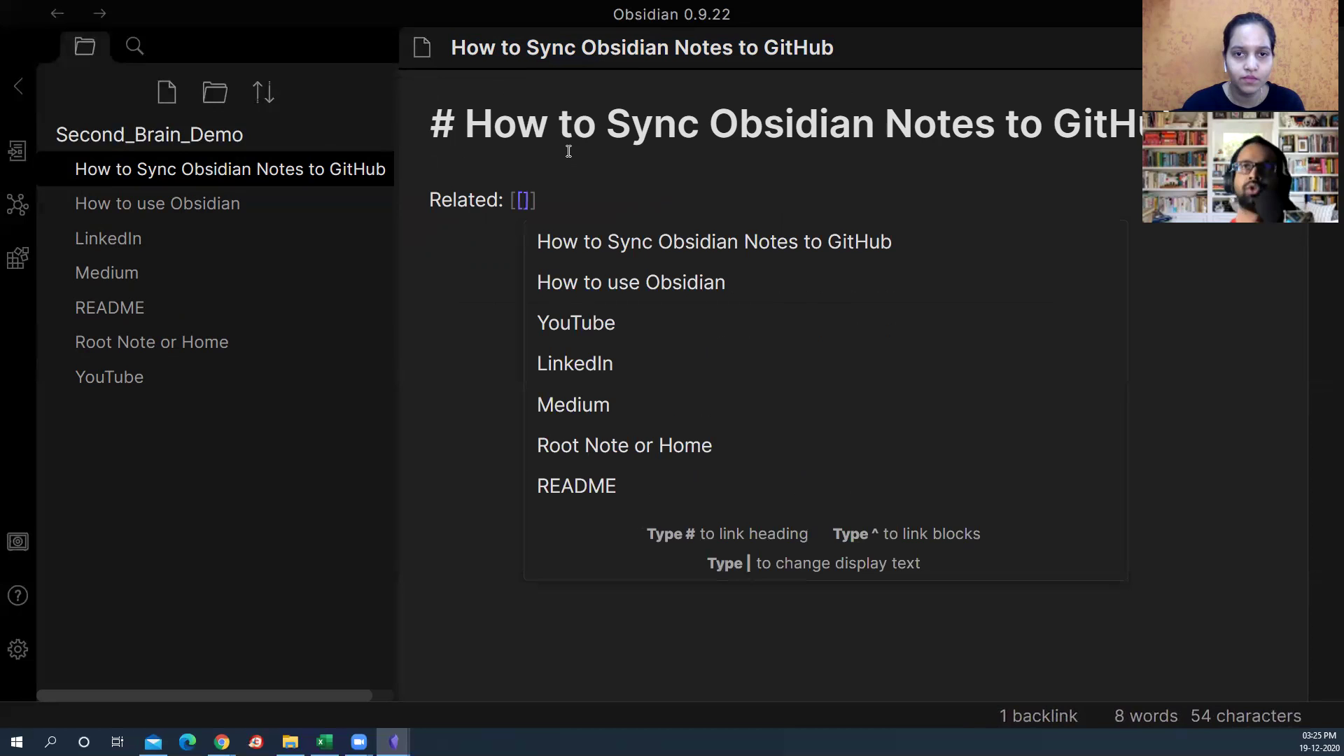
text(y)
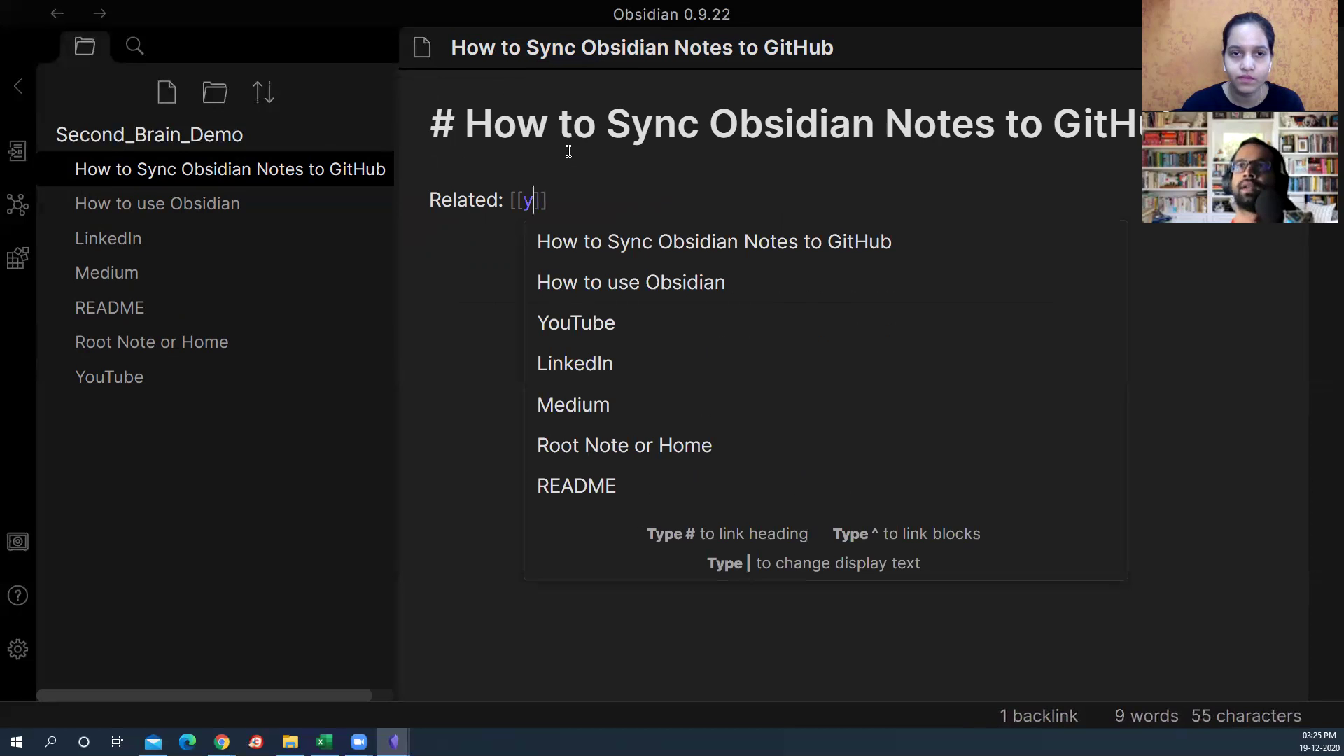
text(ou)
key(Return)
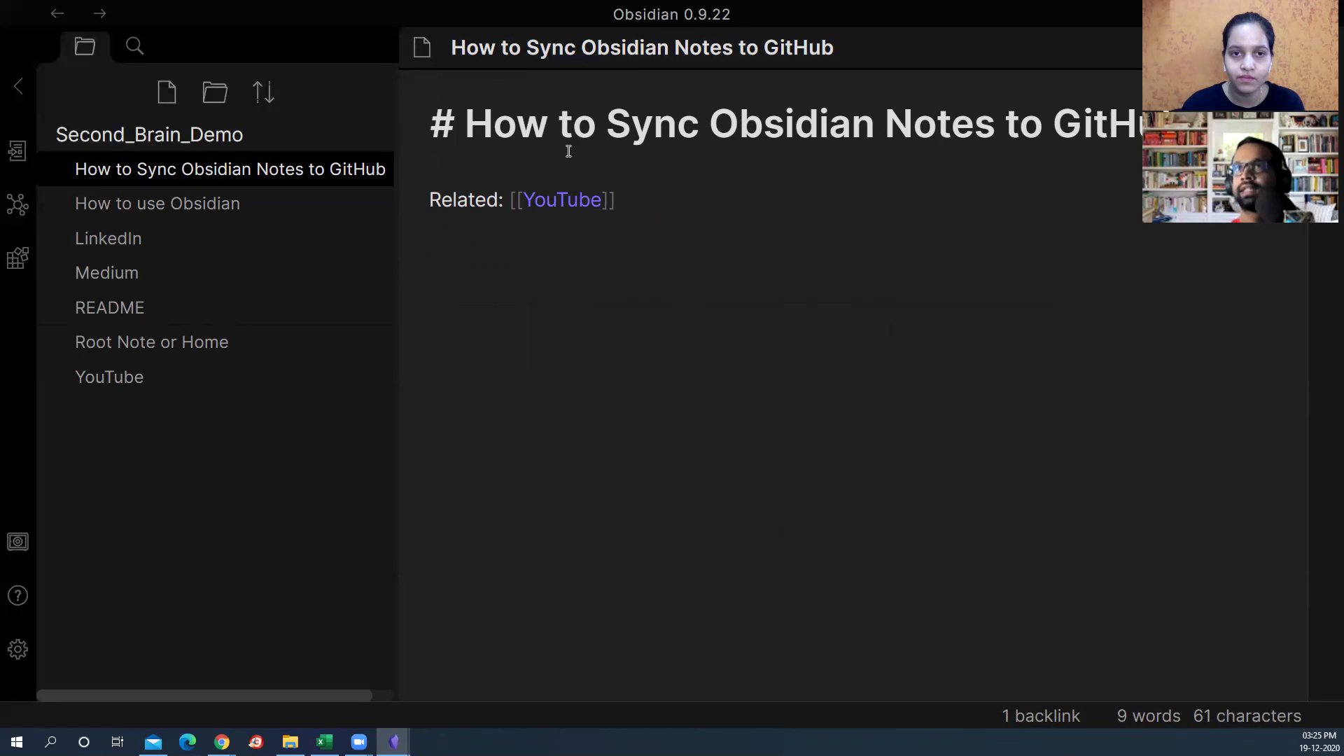
Step: Write "Also write this an a [[Medium]] article" below the Related line, linking to the Medium note
key(Return)
key(Return)
text(Alsom writ t)
key(BackSpace)
key(BackSpace)
text(e this an a Mediu)
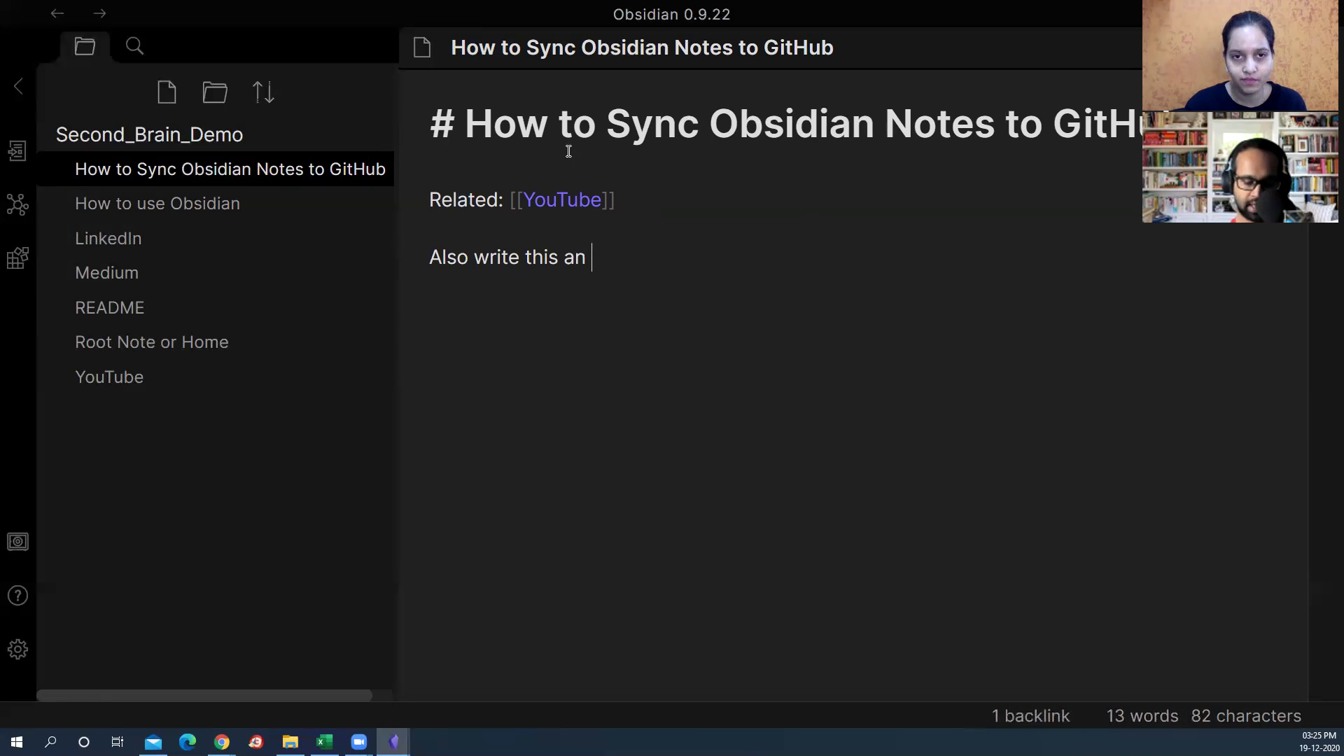
key(BackSpace)
key(BackSpace)
key(BackSpace)
key(BackSpace)
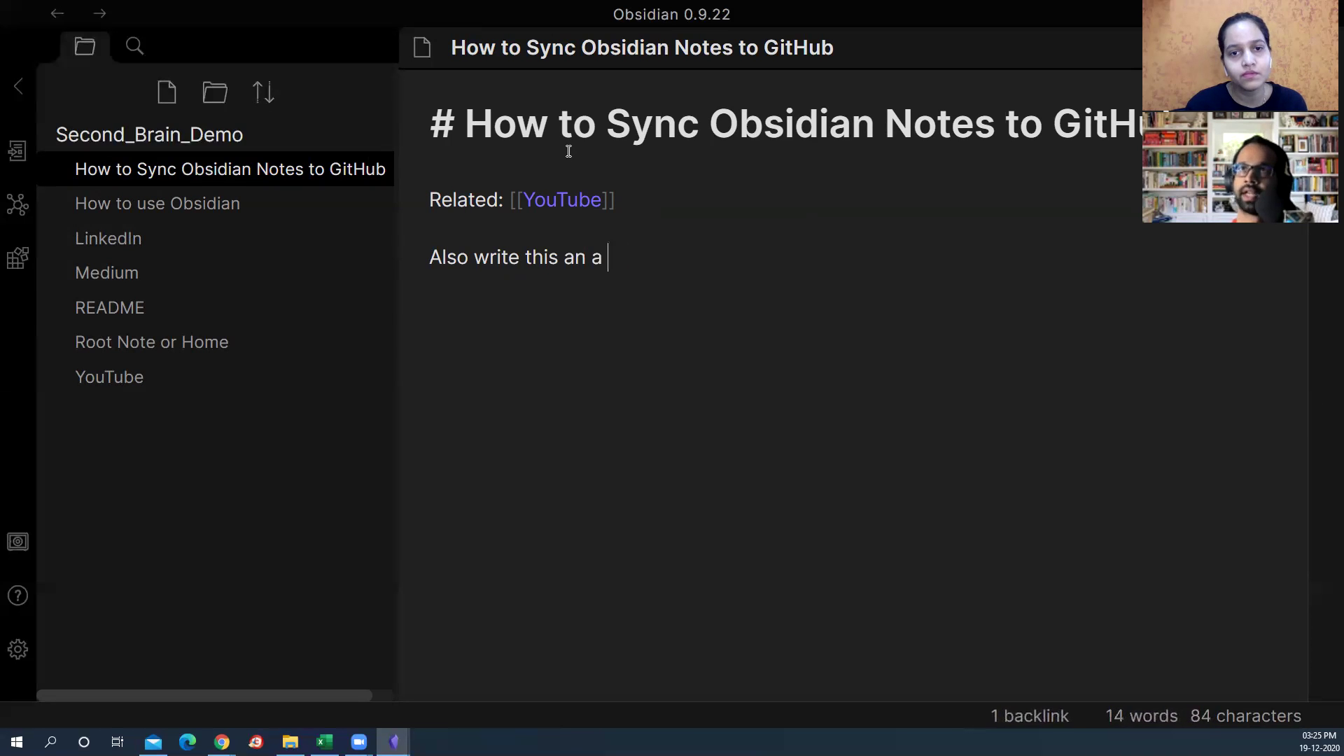
text([[Med)
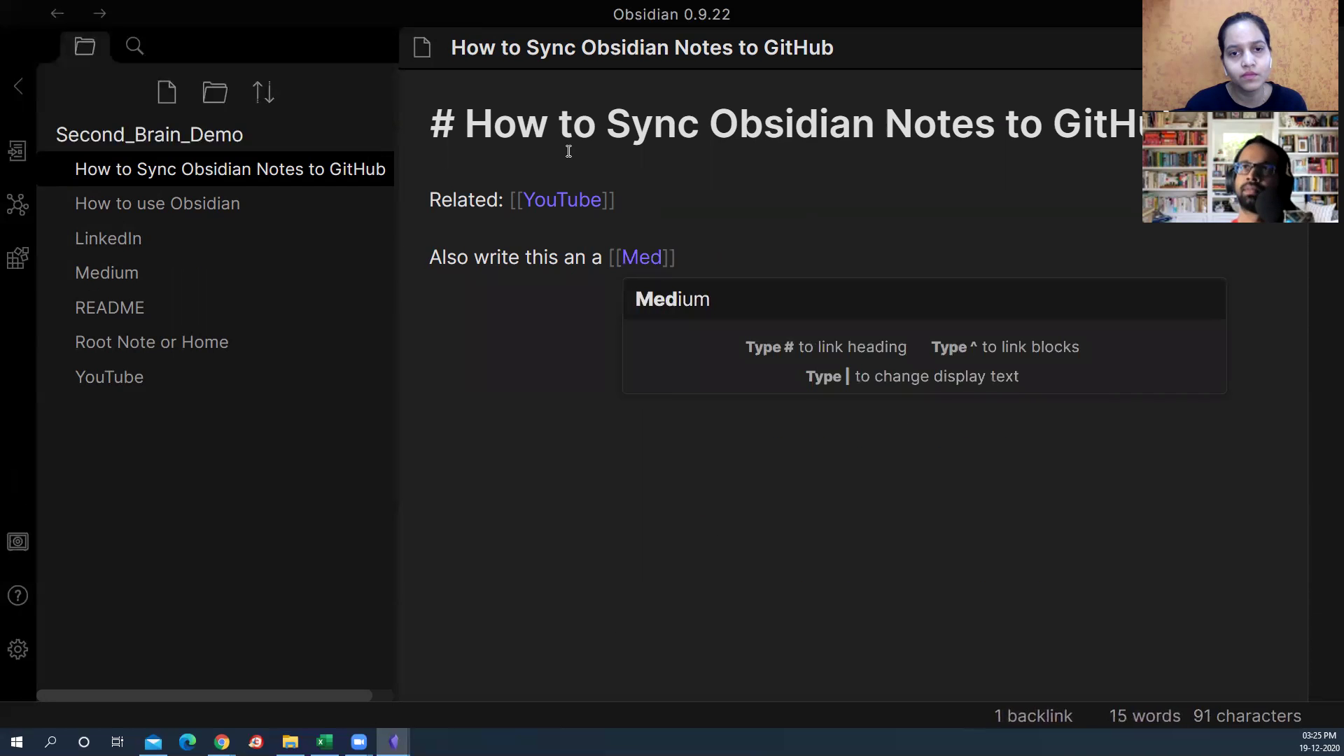
key(Return)
text(article)
key(BackSpace)
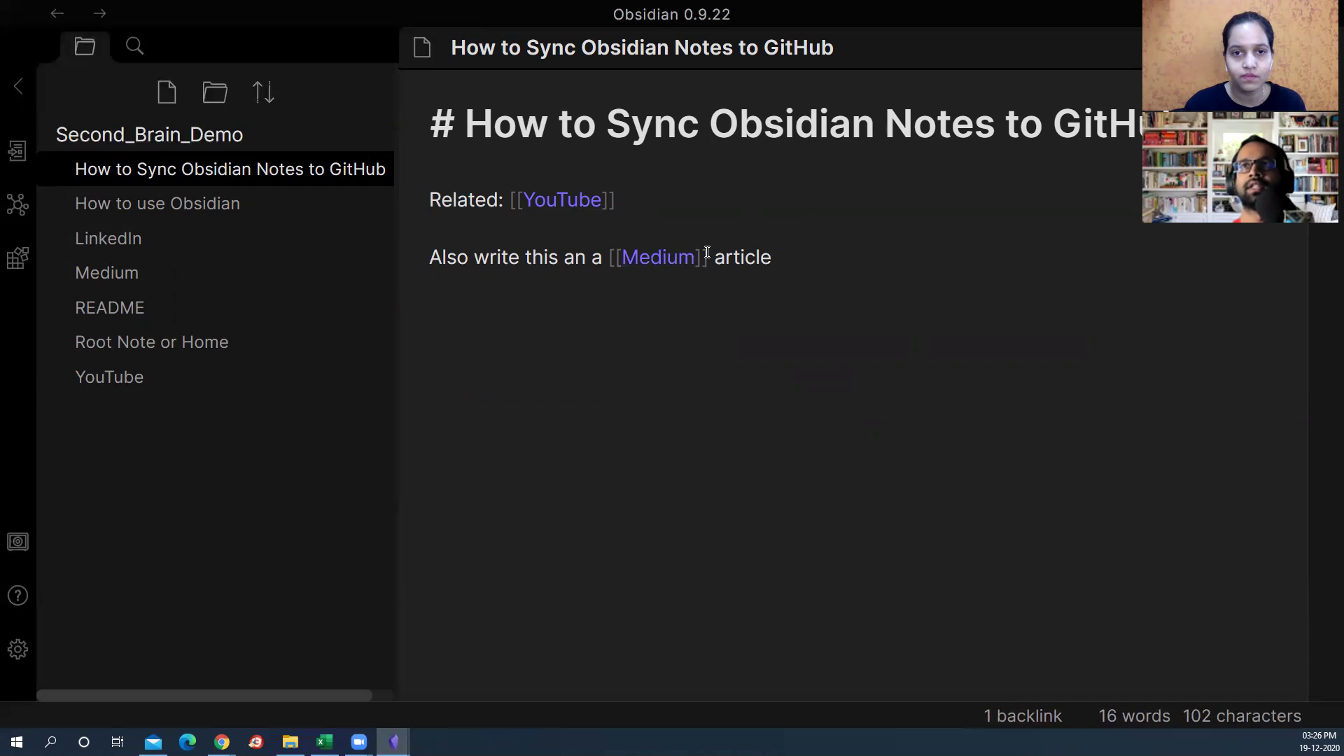
Step: Examine the links between the notes in the graph view and reopen the GitHub sync note from its node
click(17, 205)
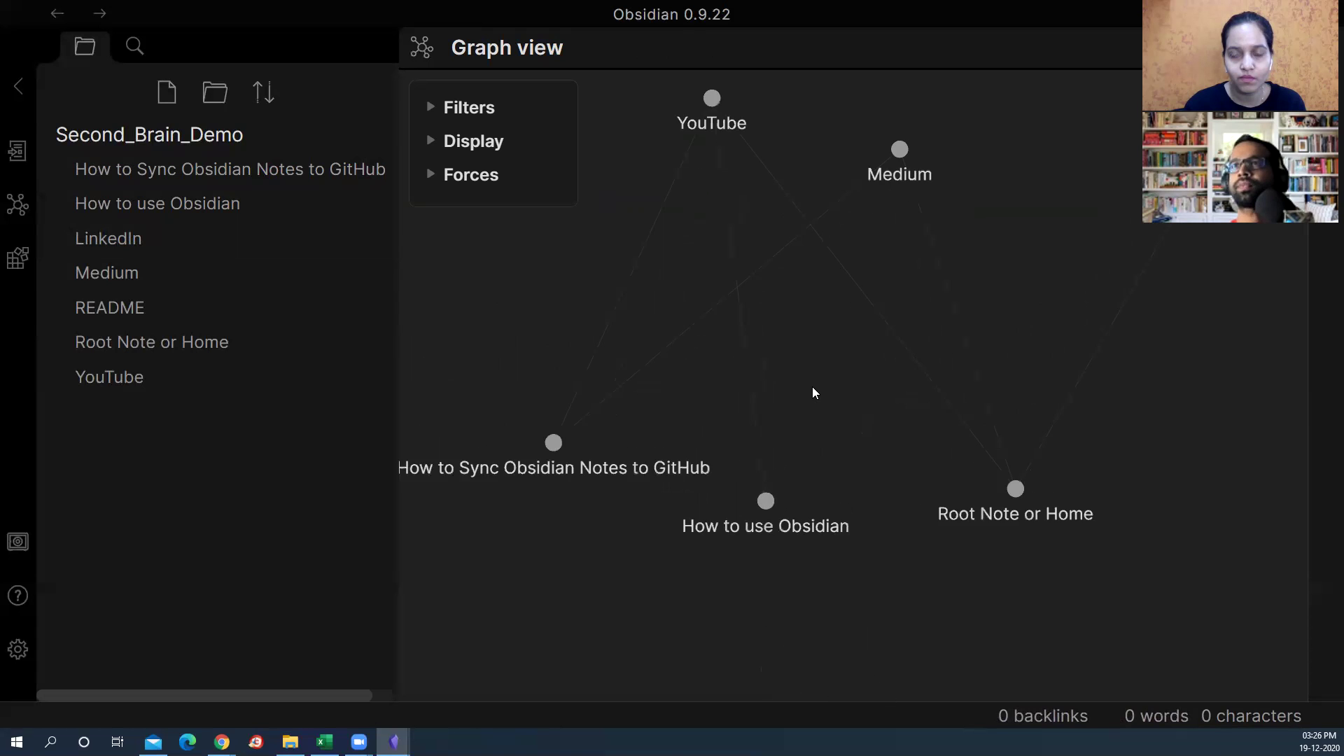
drag(1050, 471, 1083, 437)
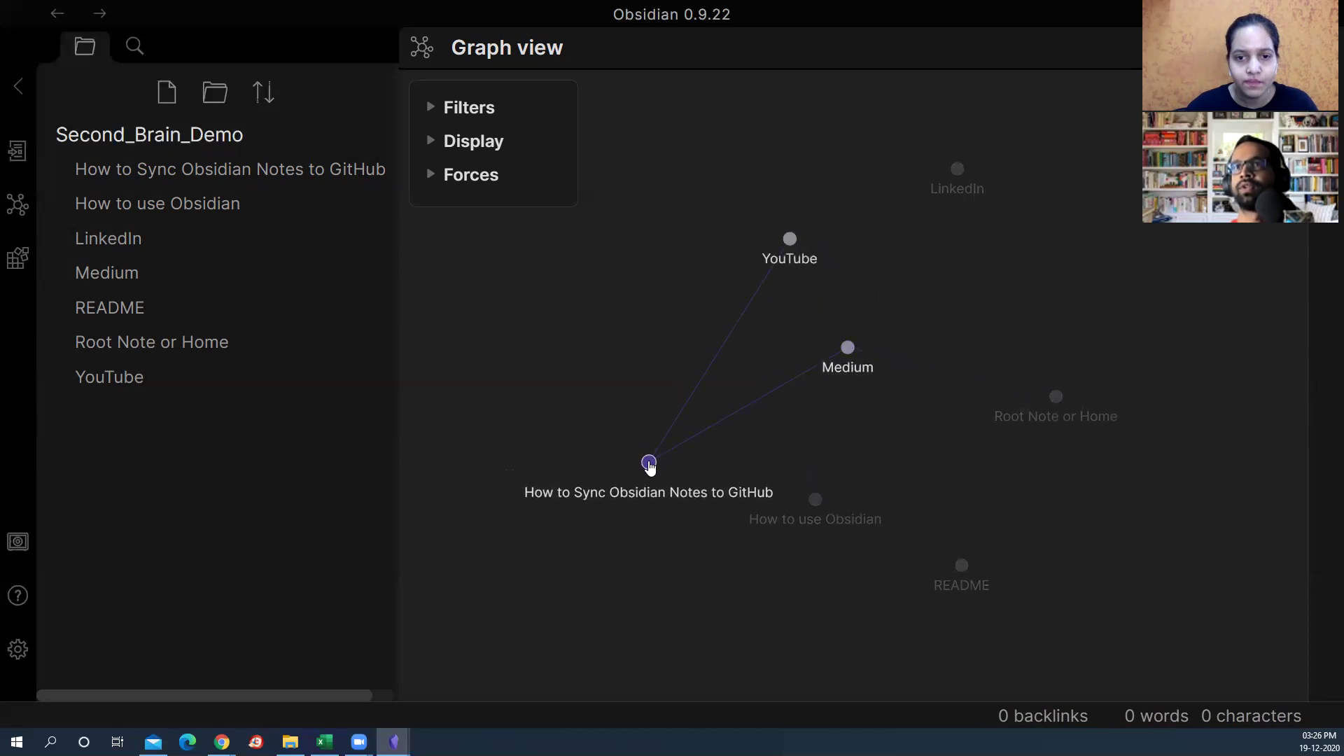
click(649, 464)
Step: Write "Also to promote, wrote 5 [[LinkedIn]] posts" below the Medium line, linking to the LinkedIn note
key(Return)
key(Return)
text(Also to pr)
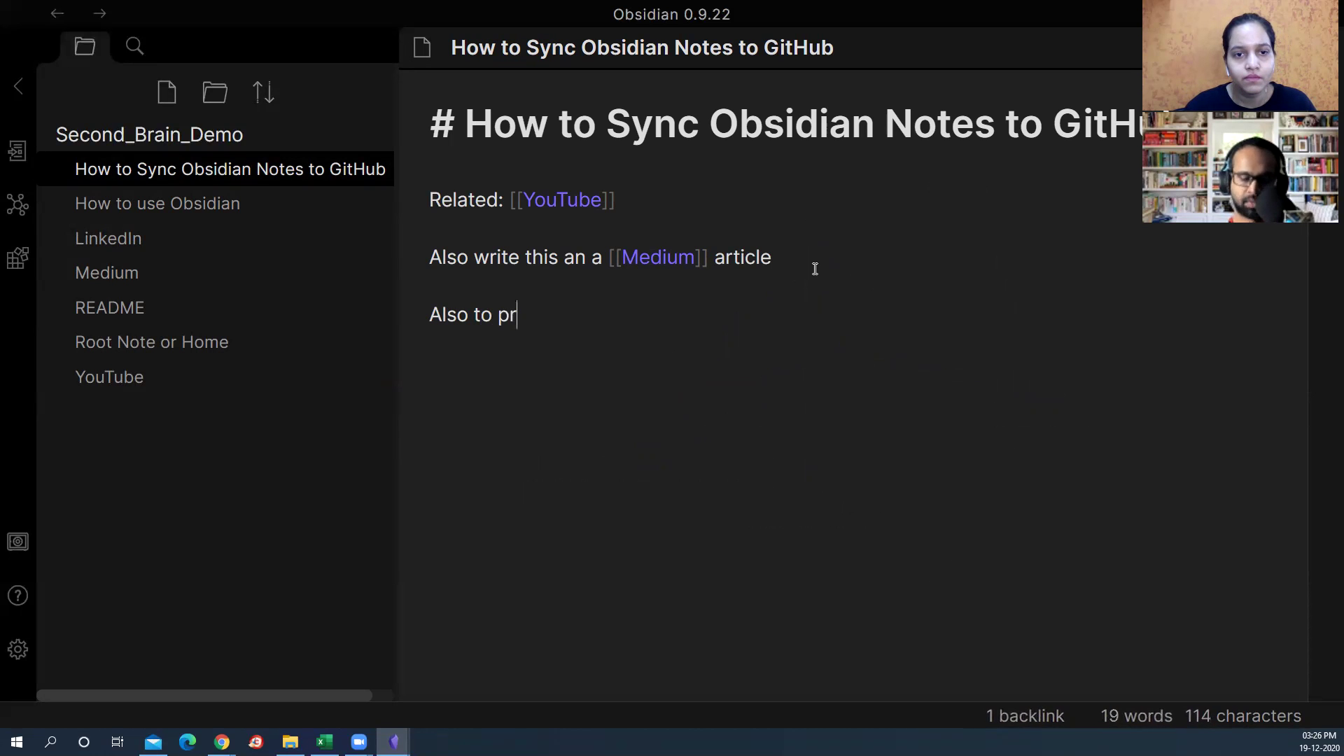
text(omote)
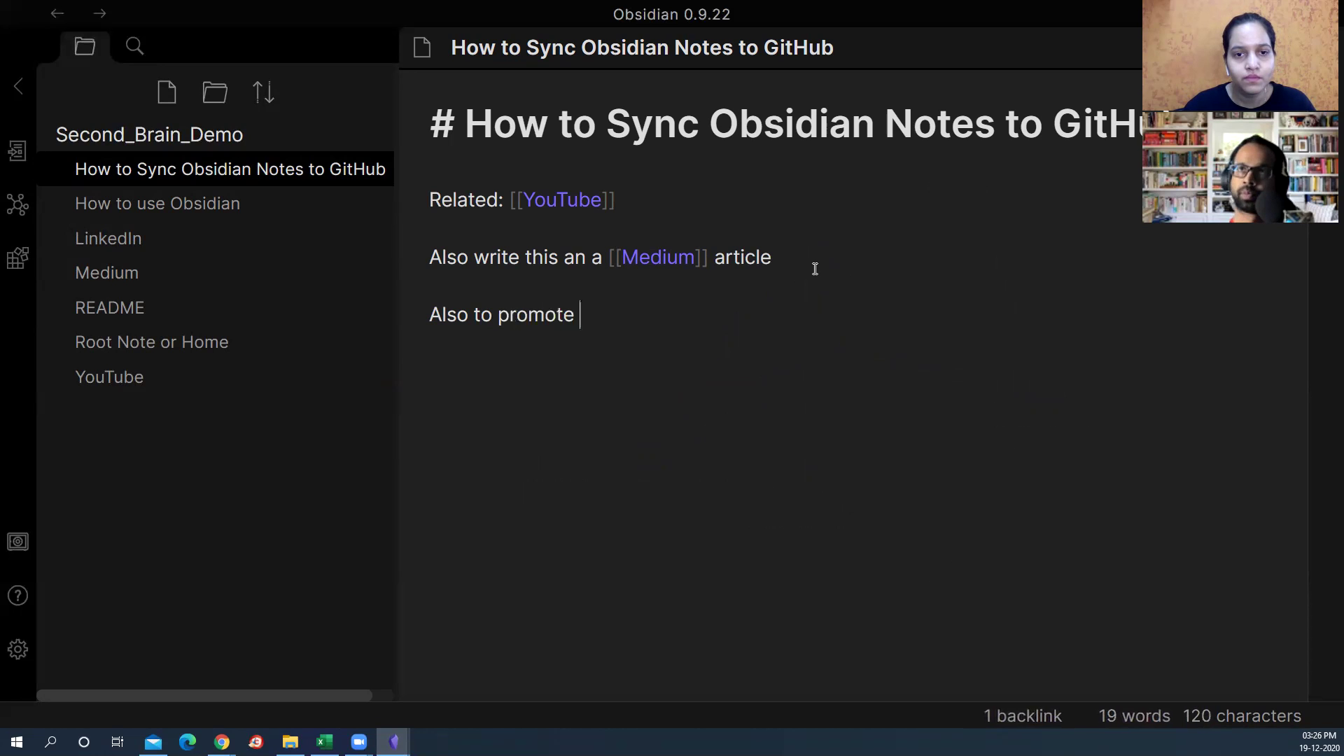
text(, wrote )
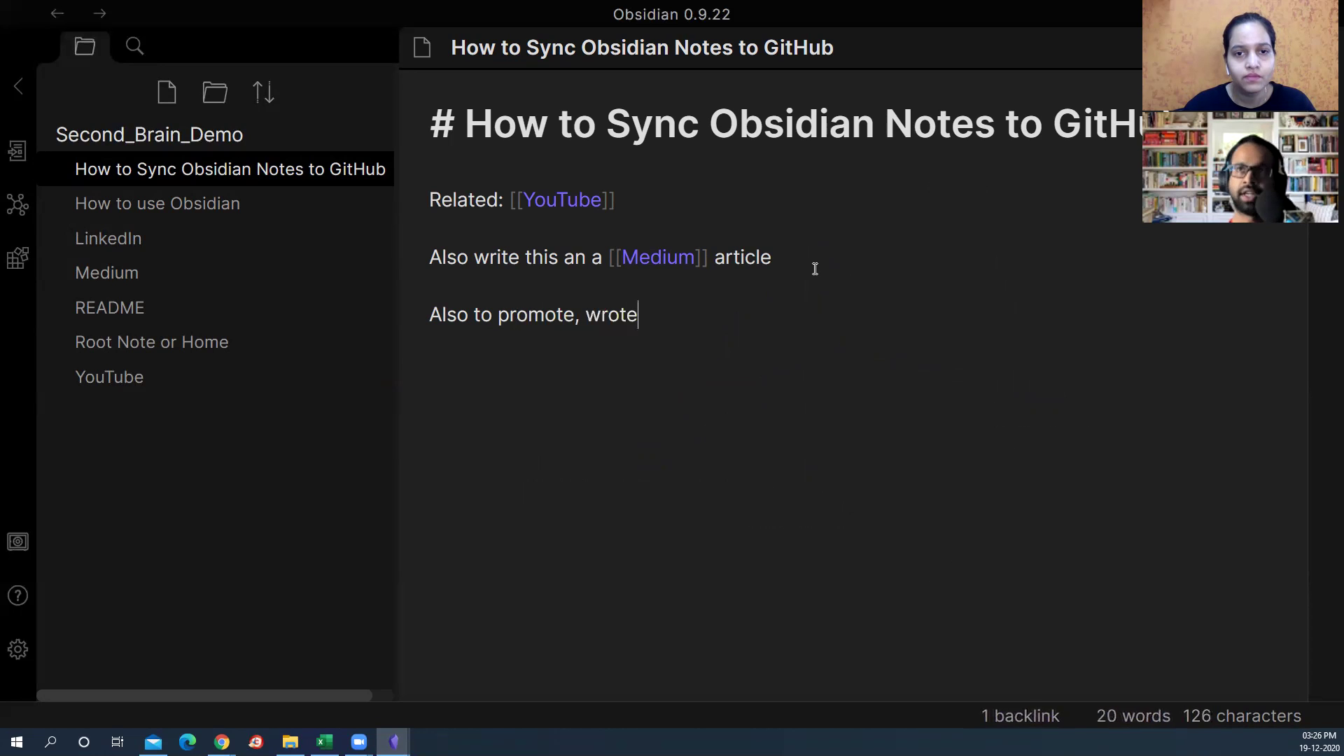
text(5 Linked)
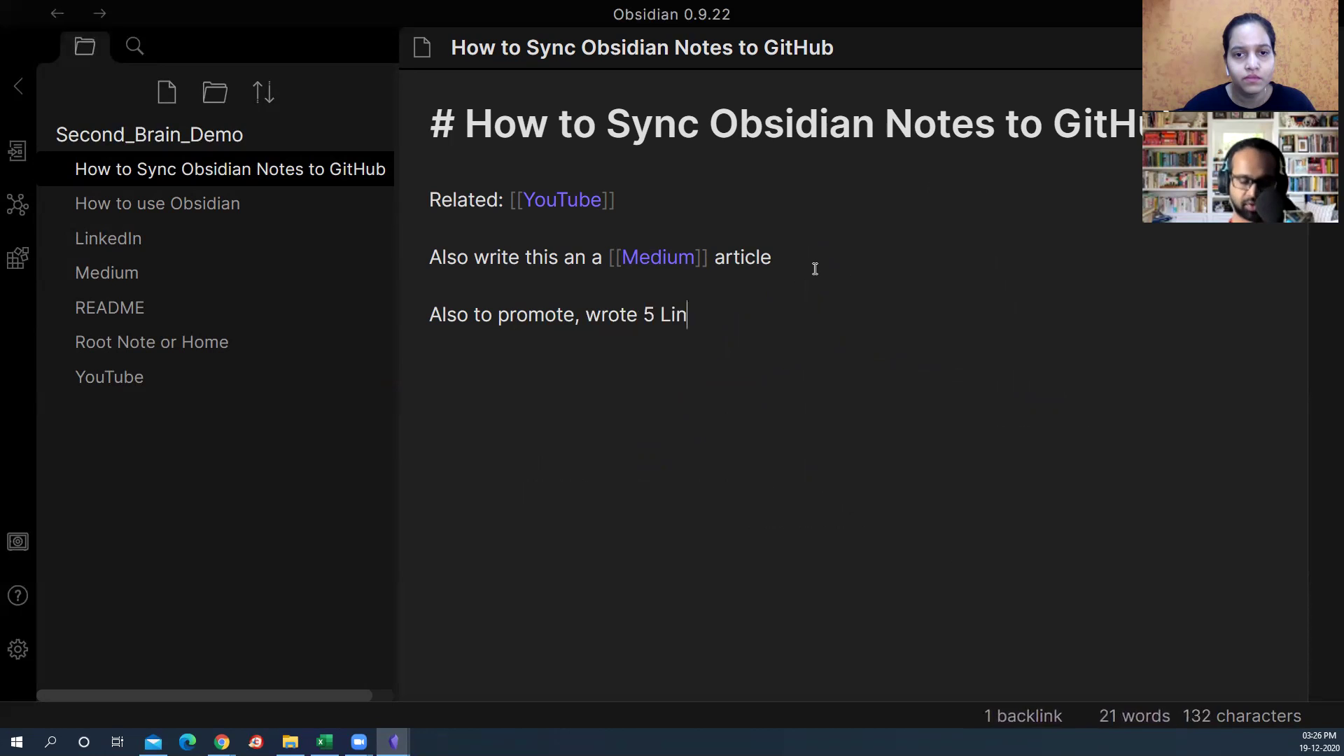
key(BackSpace)
key(BackSpace)
key(BackSpace)
key(BackSpace)
key(BackSpace)
key(BackSpace)
text([[Linik)
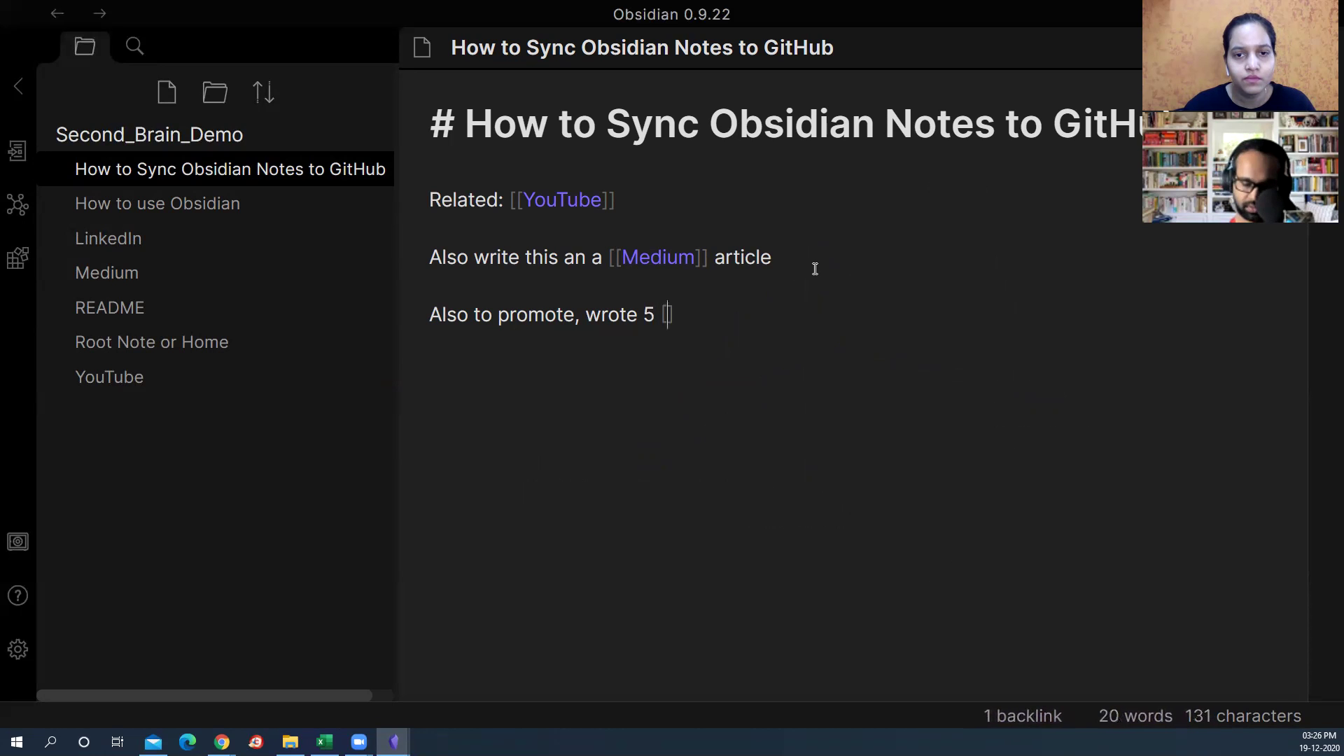
key(BackSpace)
key(BackSpace)
key(Return)
text(posts )
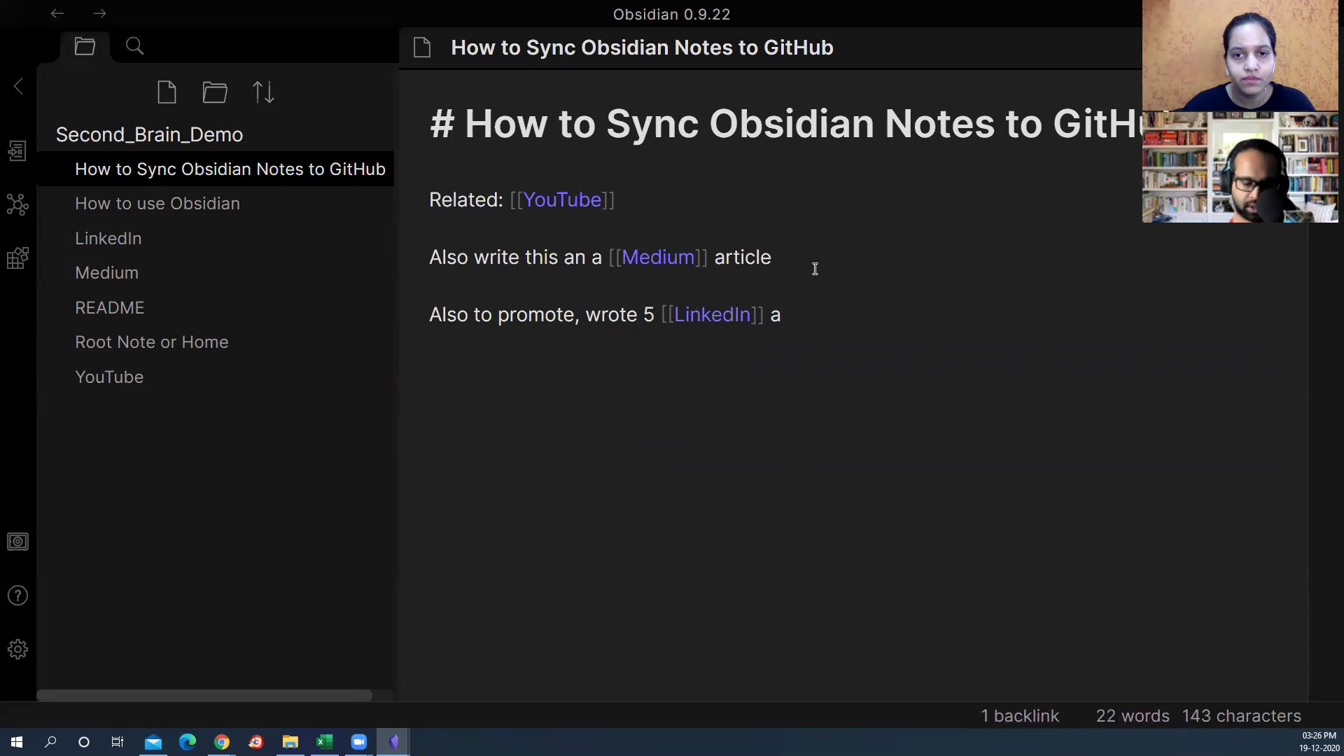
Step: Extend the LinkedIn line with the words "to be schduled on Publer"
text(top b)
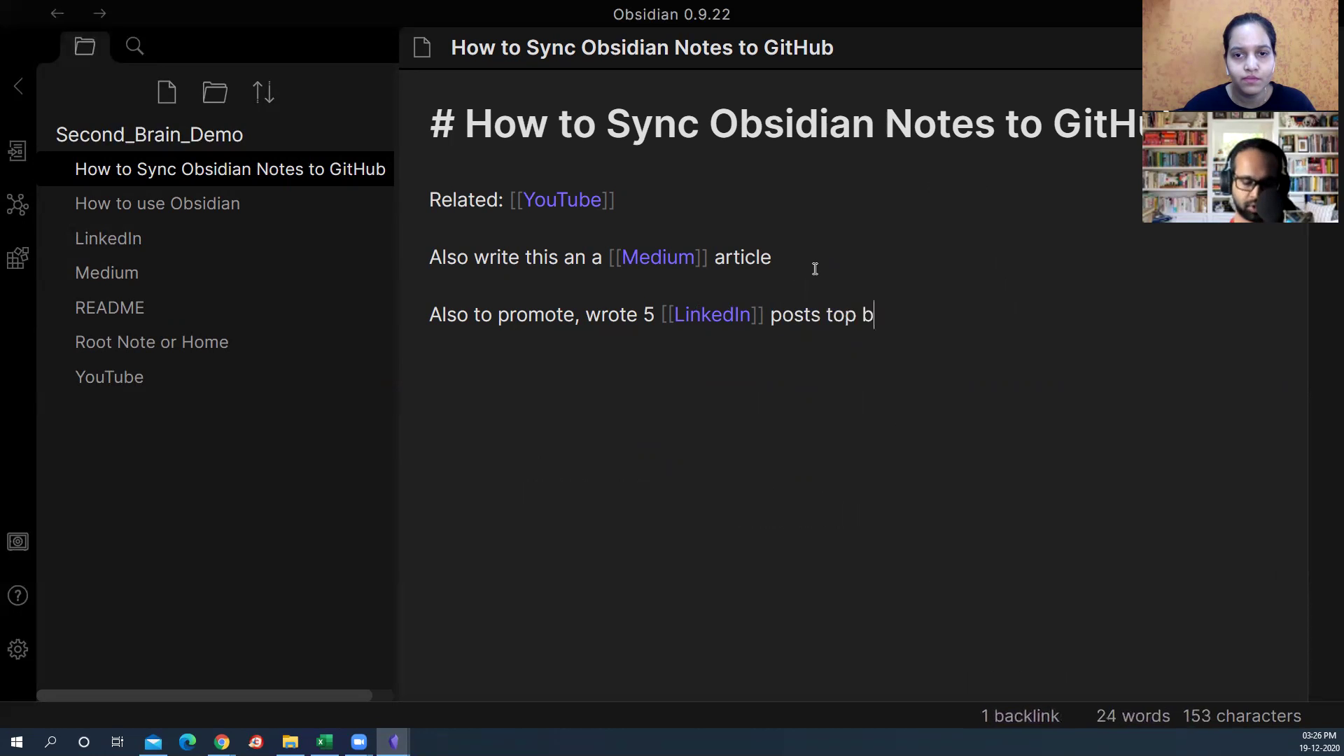
key(BackSpace)
key(BackSpace)
key(BackSpace)
text(be s)
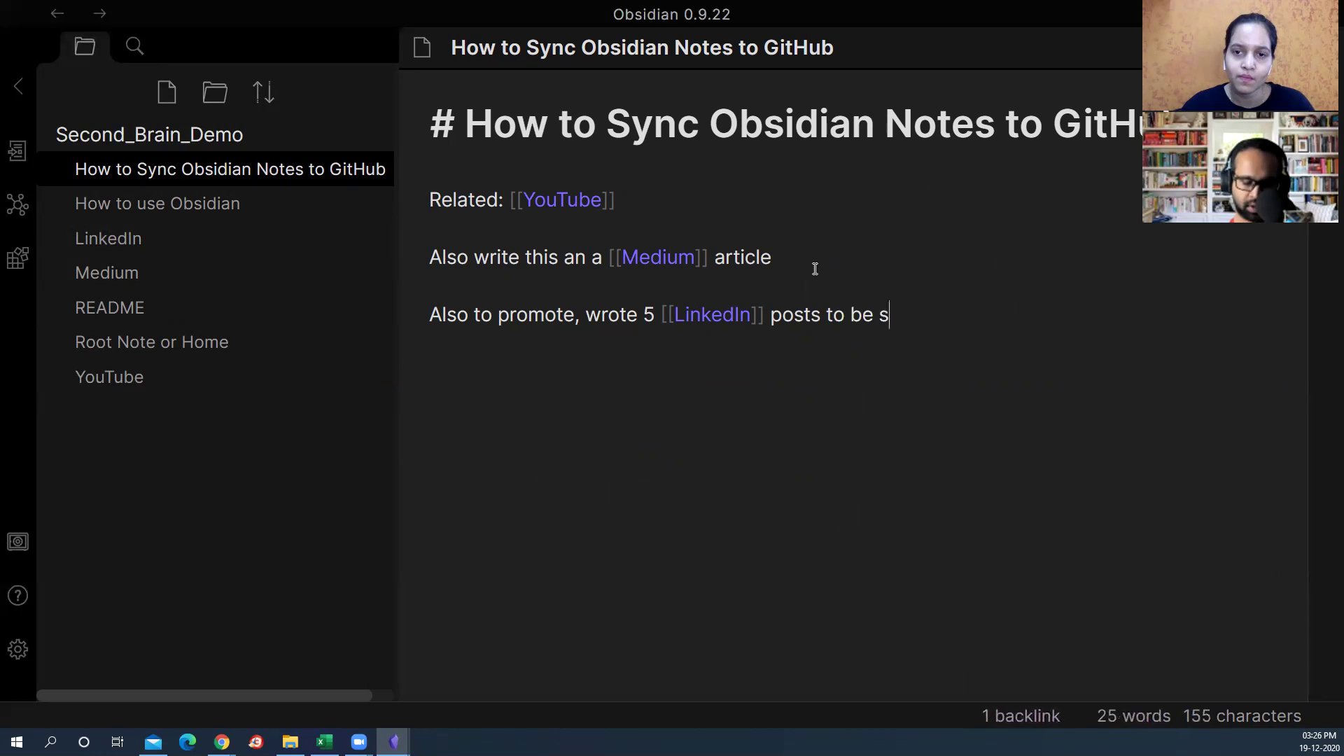
text(chduled on Puble)
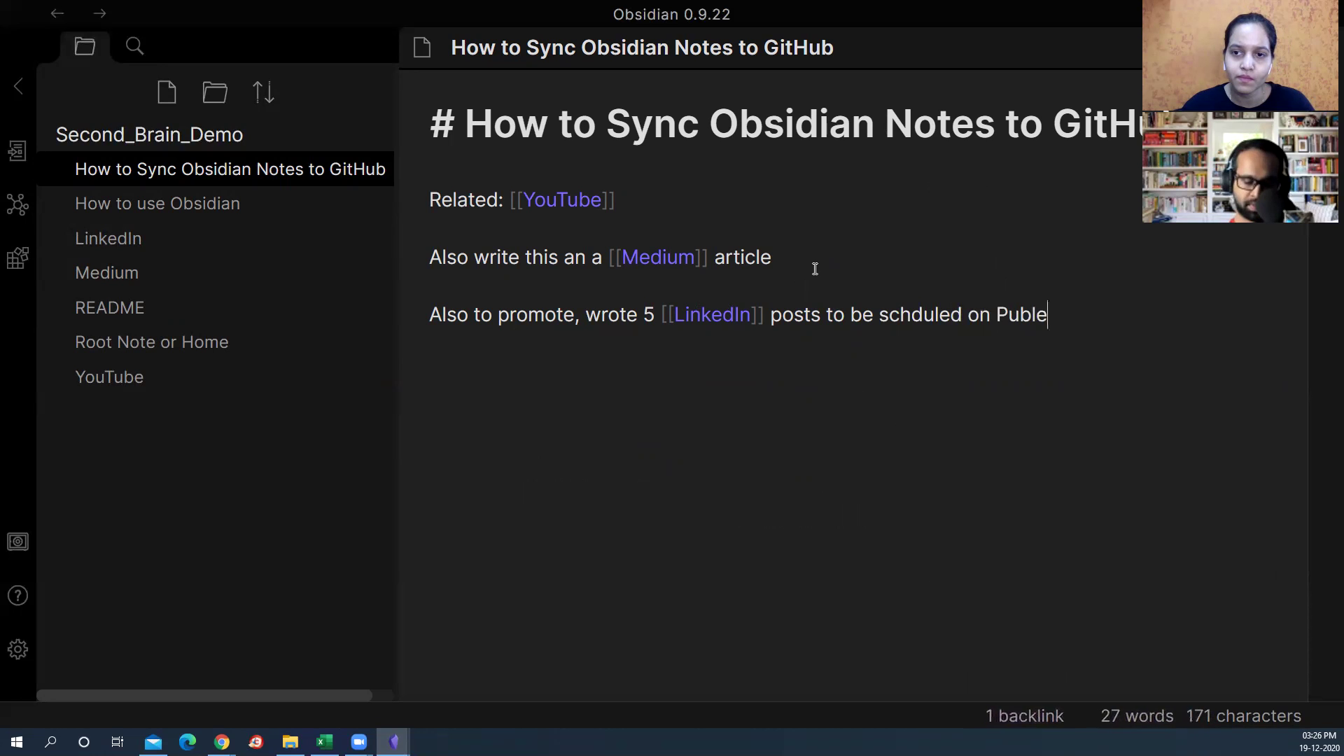
text(rrr)
key(BackSpace)
key(BackSpace)
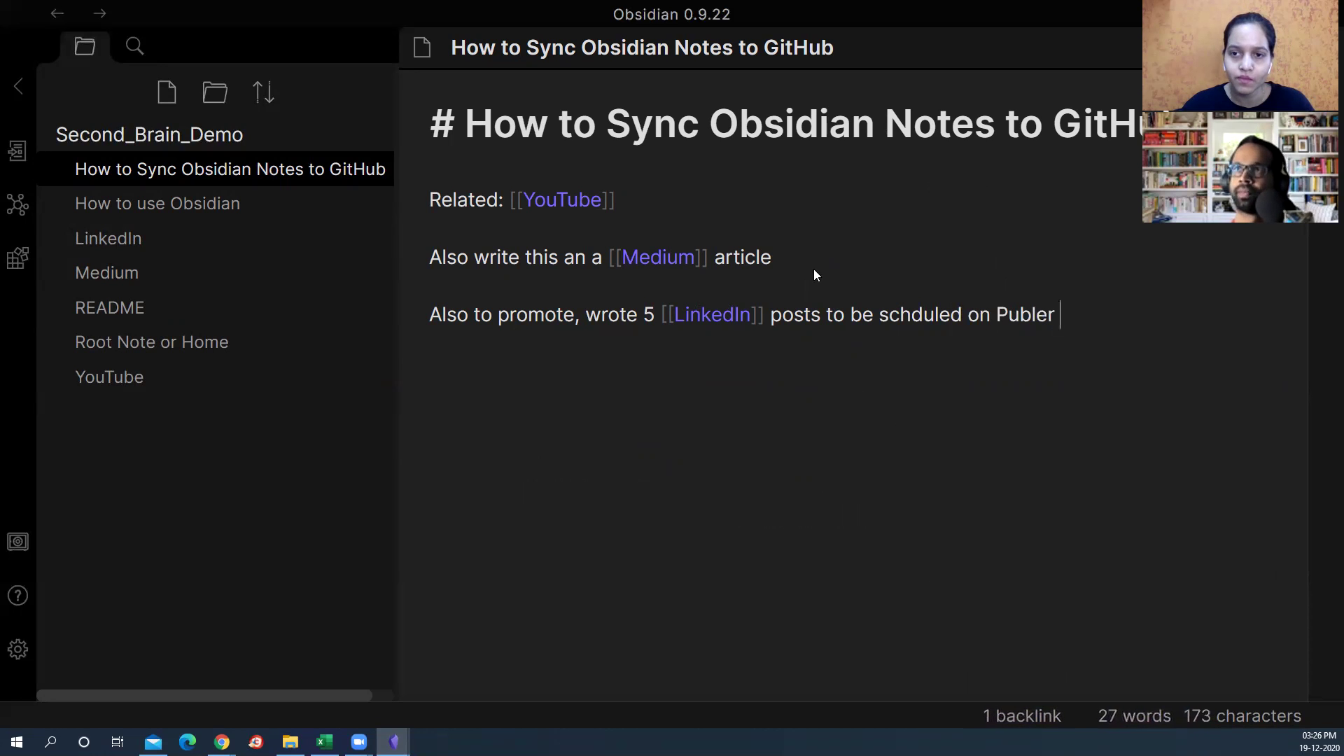
Step: Remove the blank line between the Medium line and the LinkedIn line
drag(1080, 305, 430, 259)
click(430, 259)
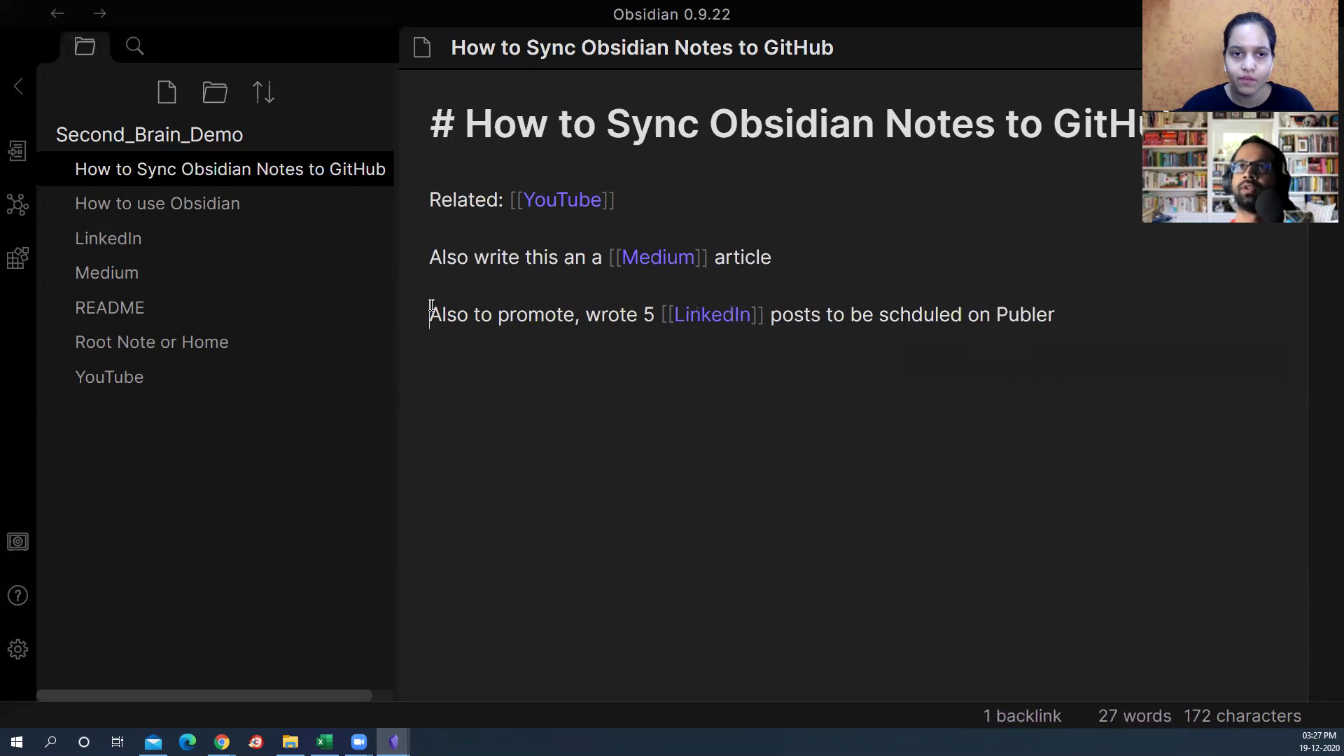
key(BackSpace)
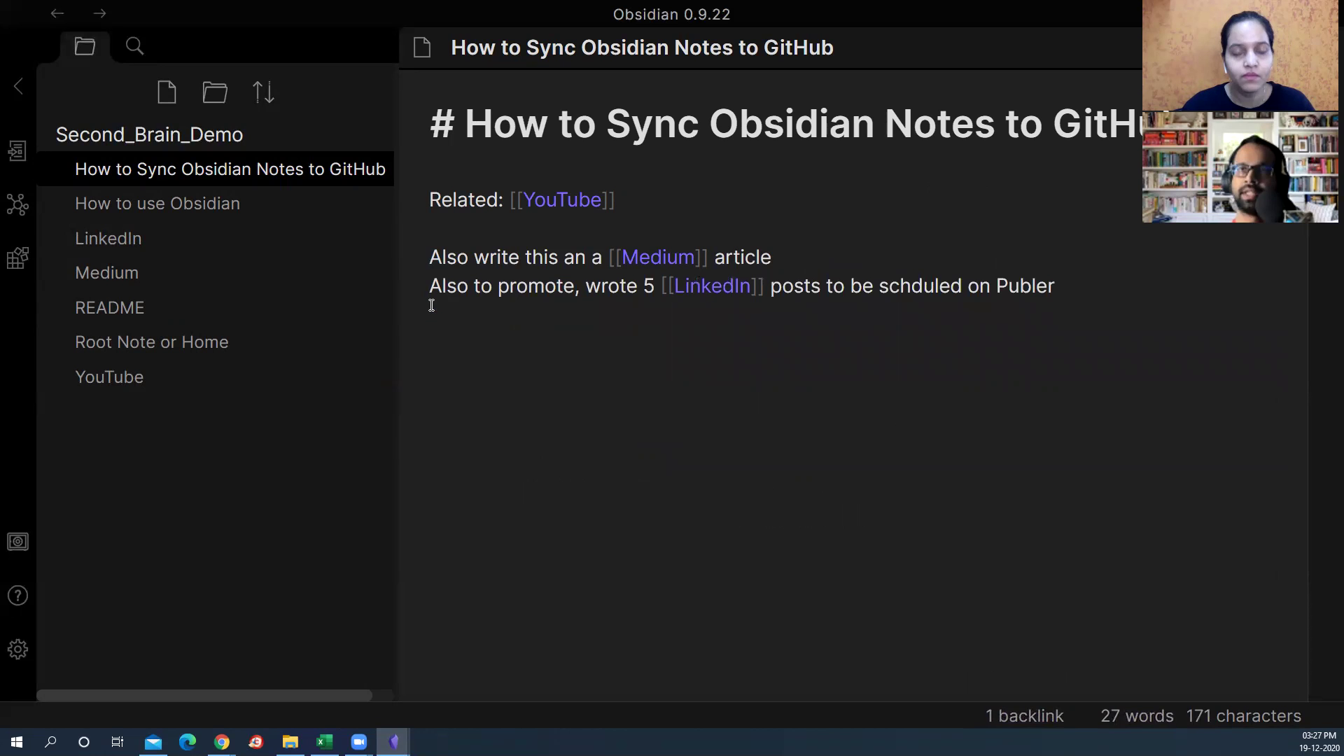
Step: Turn the Medium and LinkedIn lines of the GitHub sync note into a bulleted list and preview the note
text(-)
text(-)
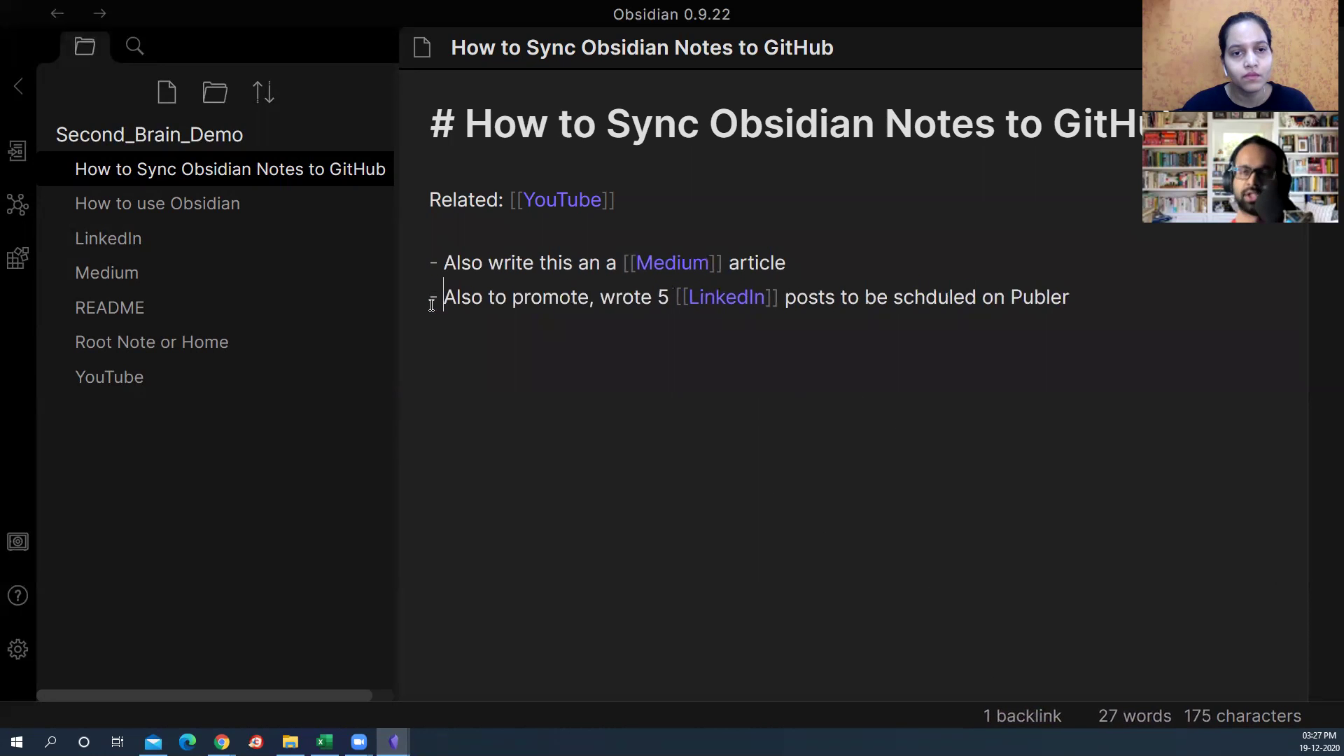
key(ctrl+e)
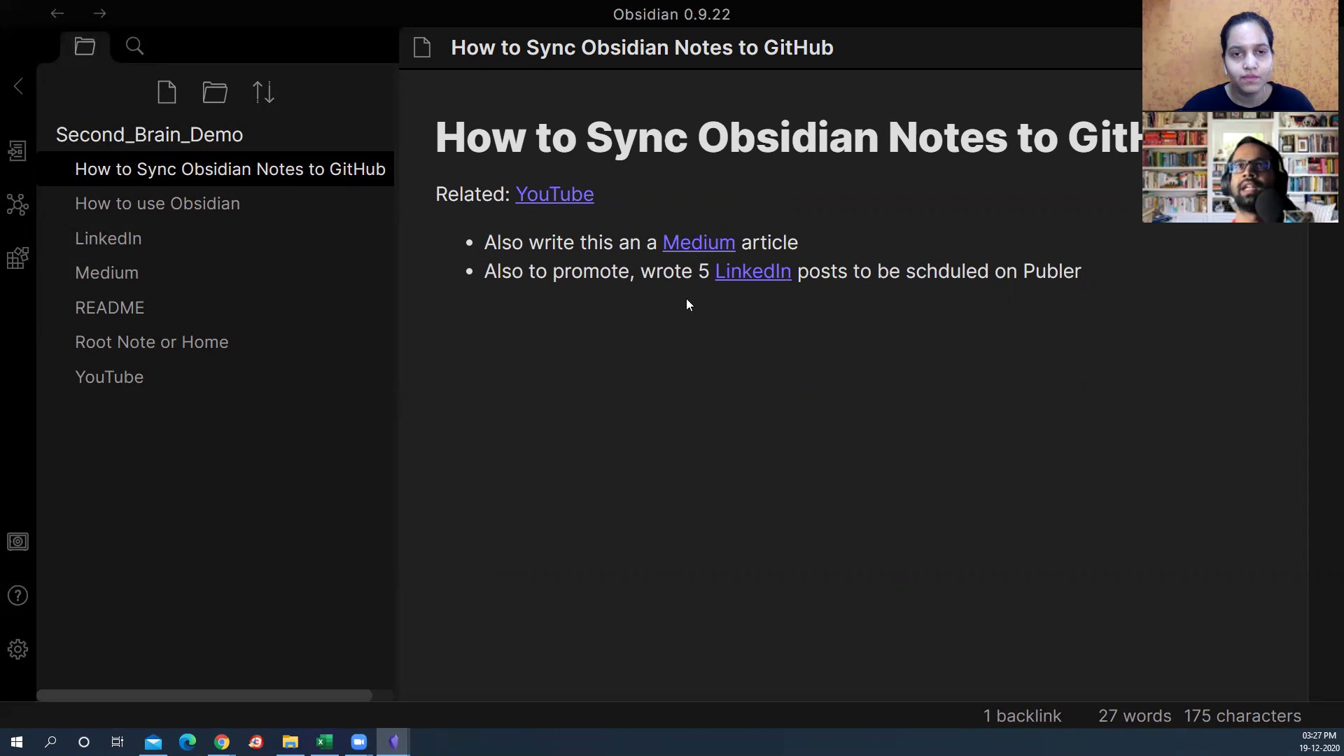
Step: Examine the note links in the graph view, reposition the GitHub sync node and close the graph settings
click(17, 204)
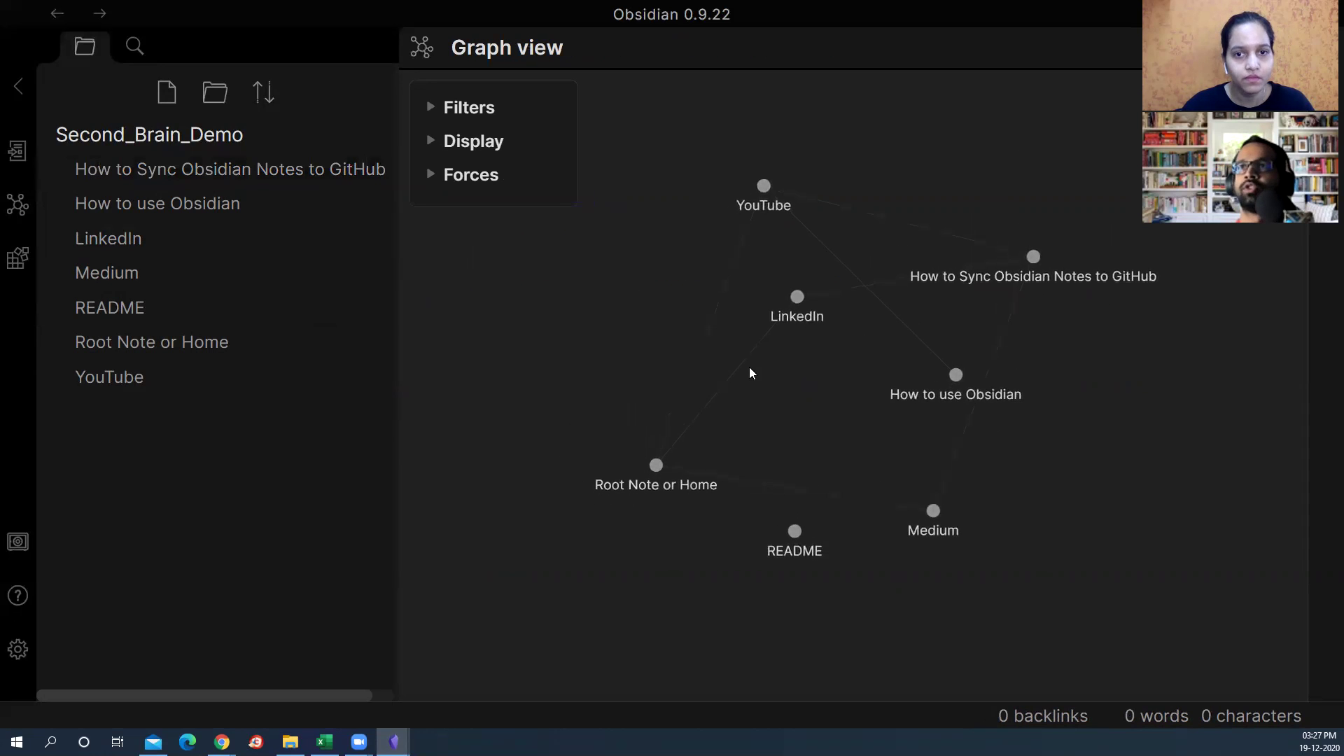
drag(1032, 266, 1062, 288)
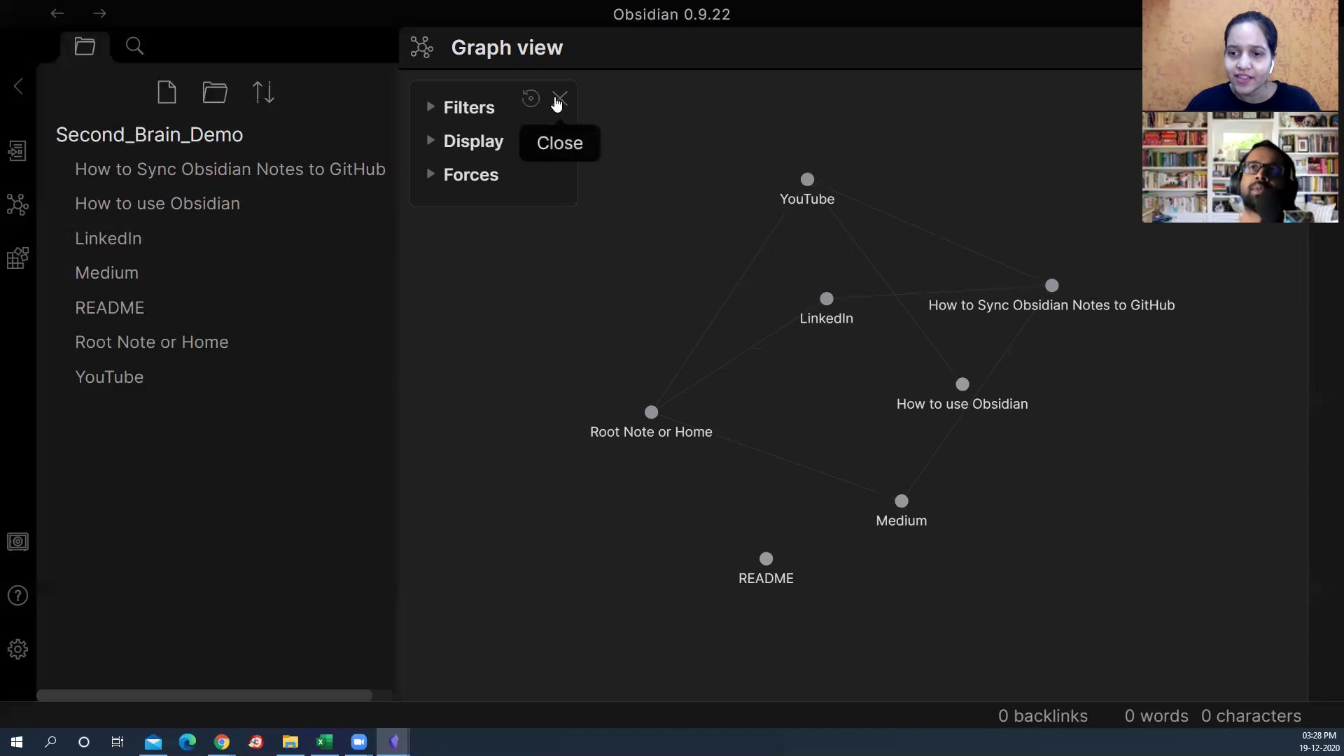
click(559, 99)
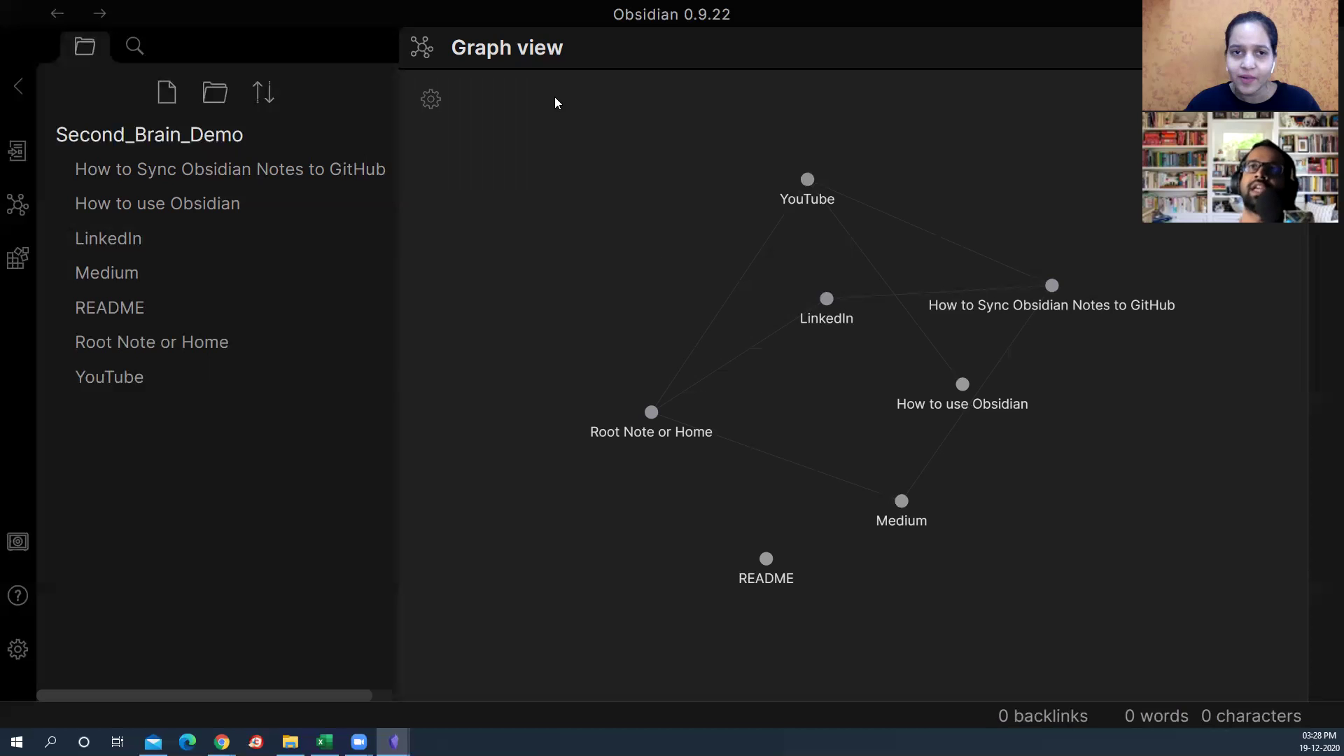
Step: Reopen the GitHub sync note and turn the word "Publer" in its LinkedIn line into an internal link
click(301, 184)
double_click(457, 198)
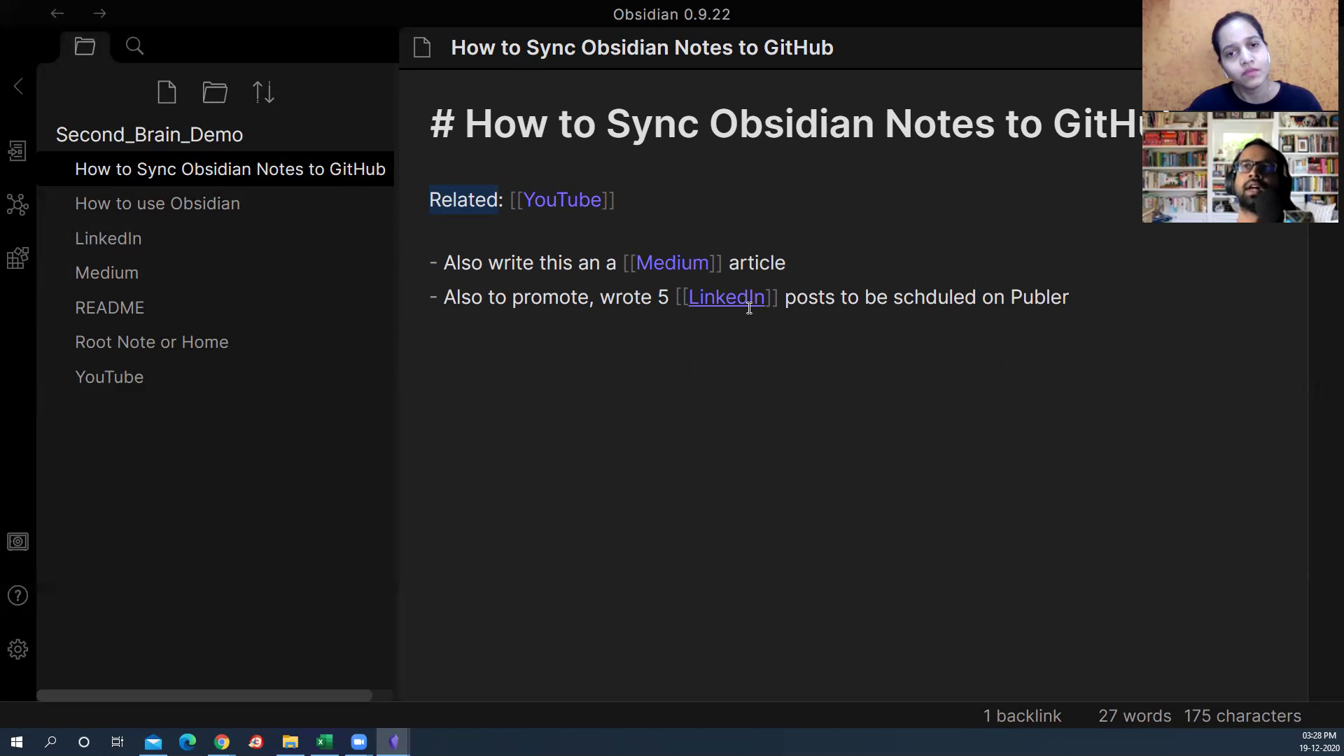
key(ctrl+e)
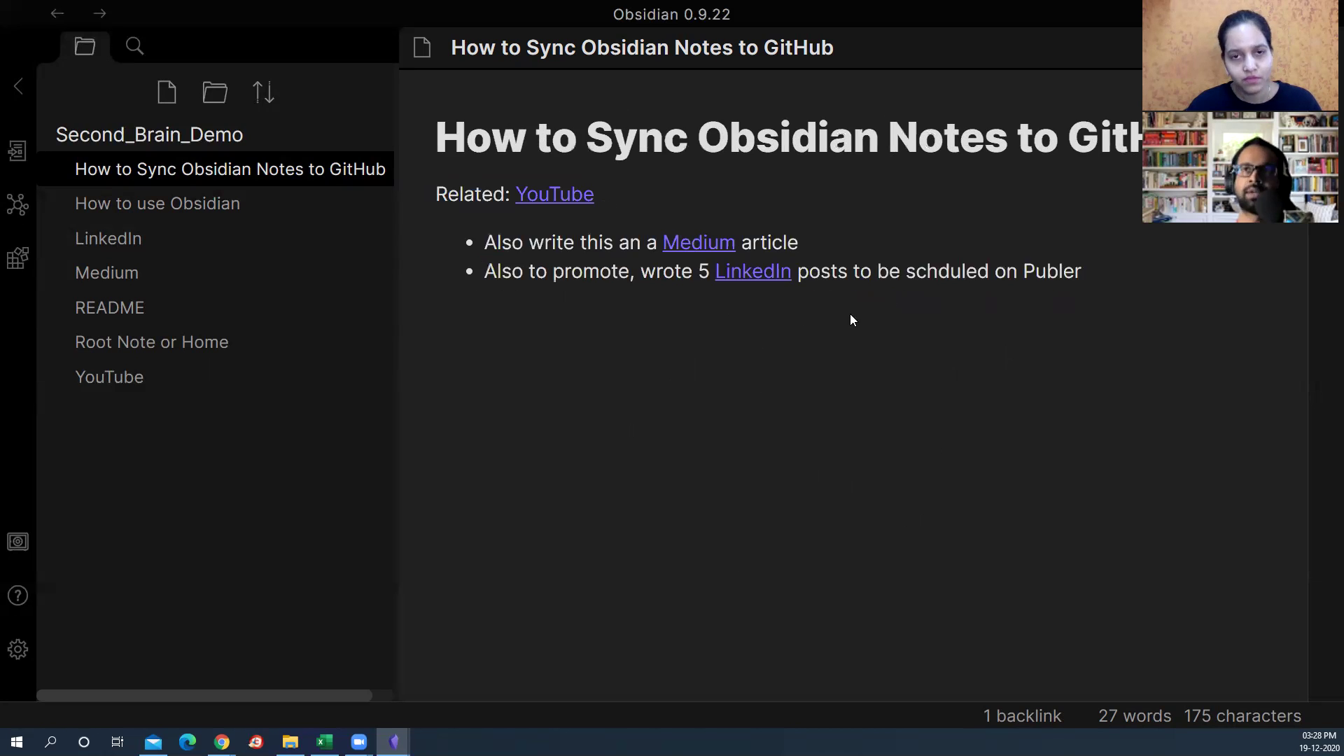
drag(1024, 273, 1082, 273)
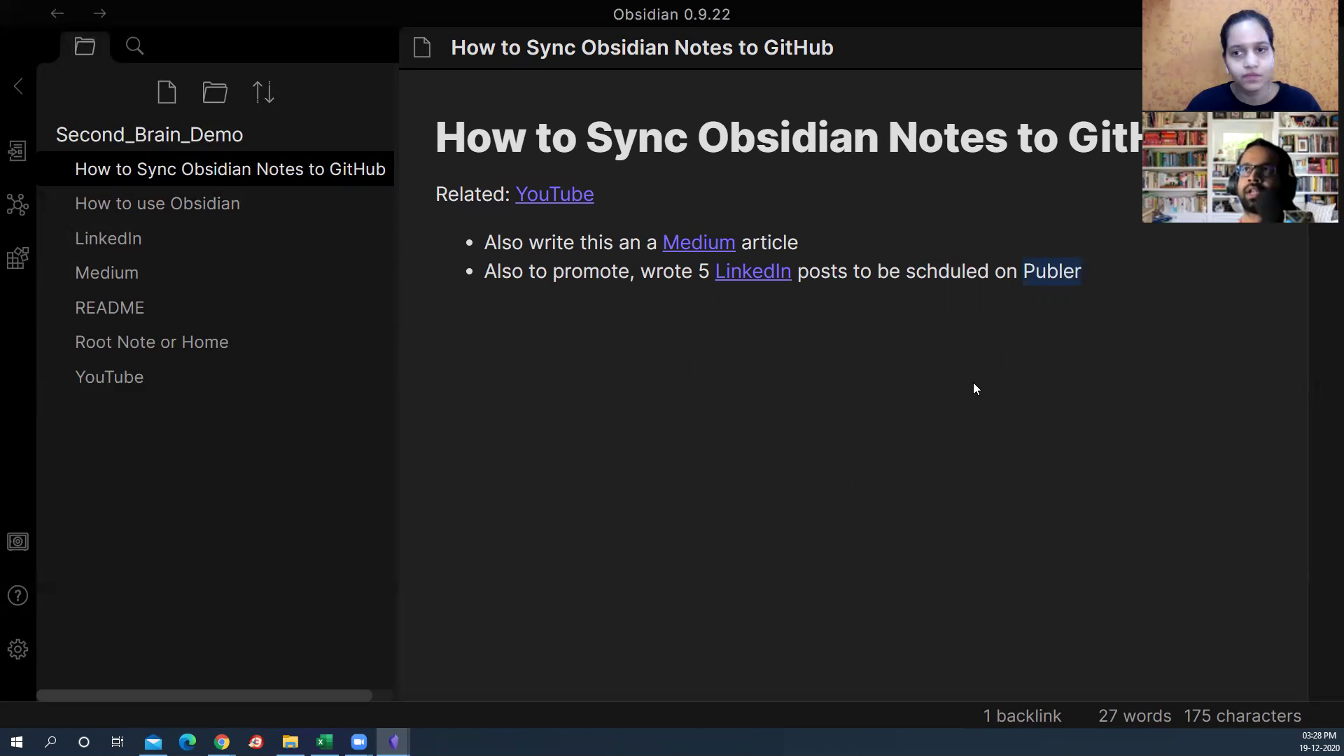
key(ctrl+e)
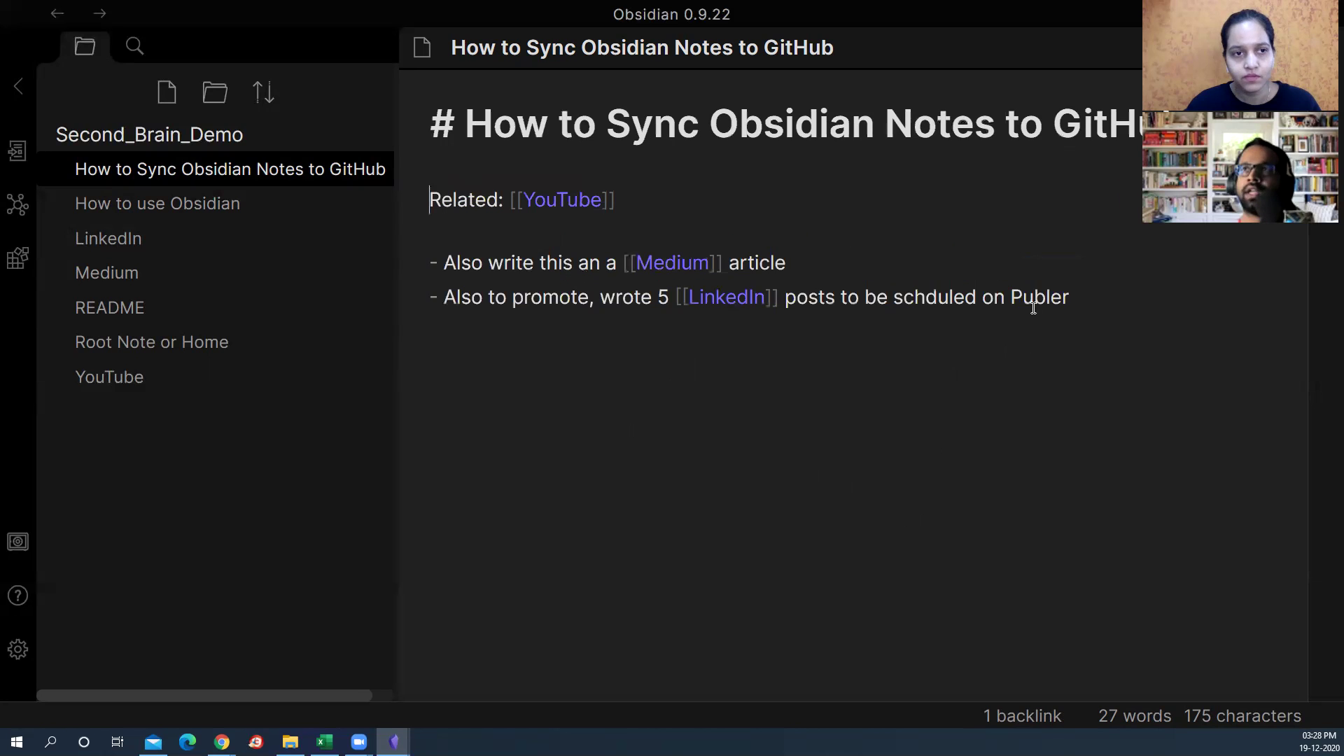
text([[)
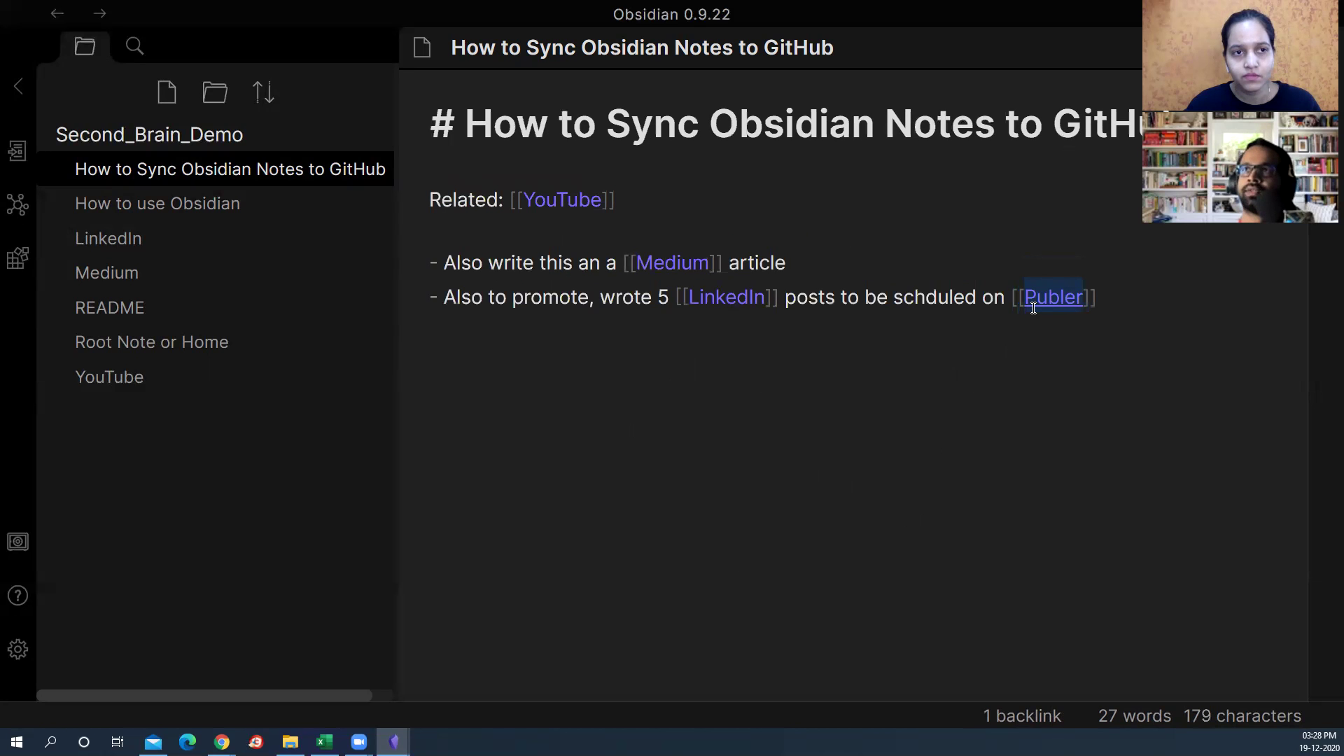
Step: Create the Publer note by following its link and give it the level-one heading "Publer"
key(ctrl+e)
click(1053, 297)
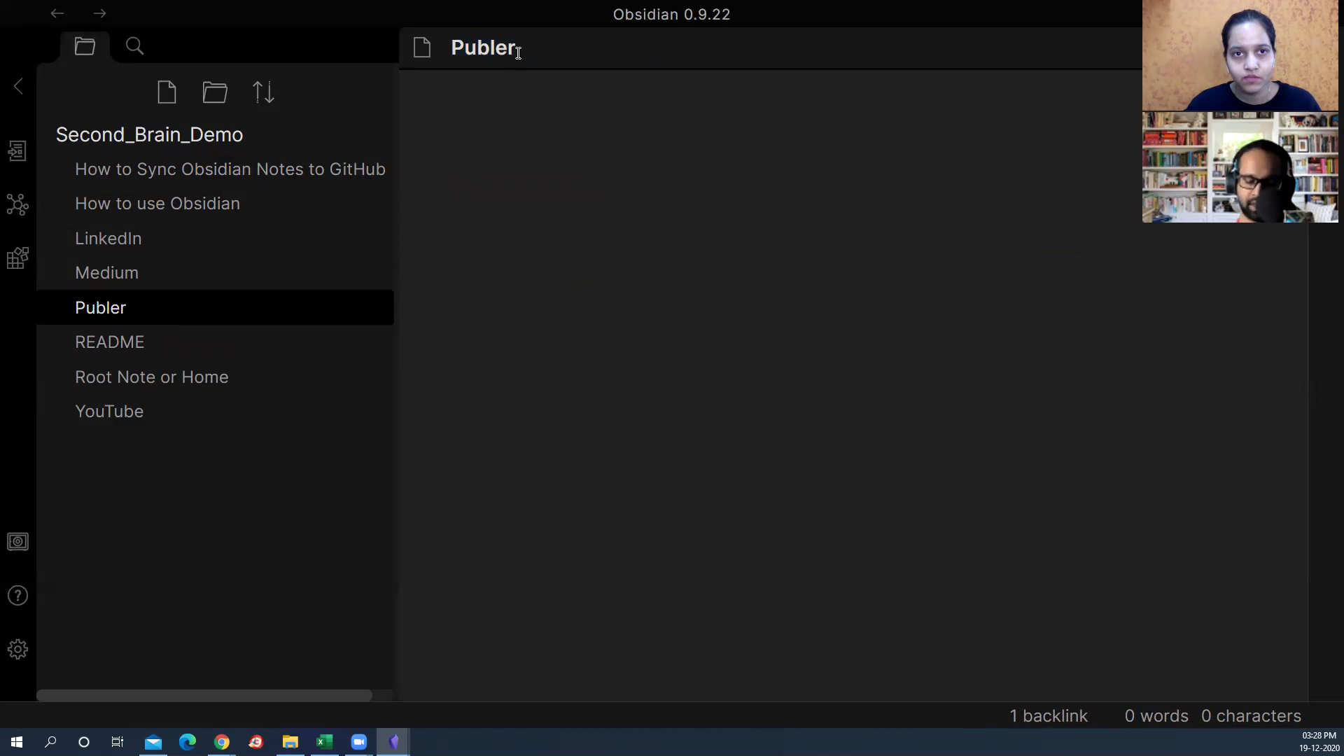
key(Return)
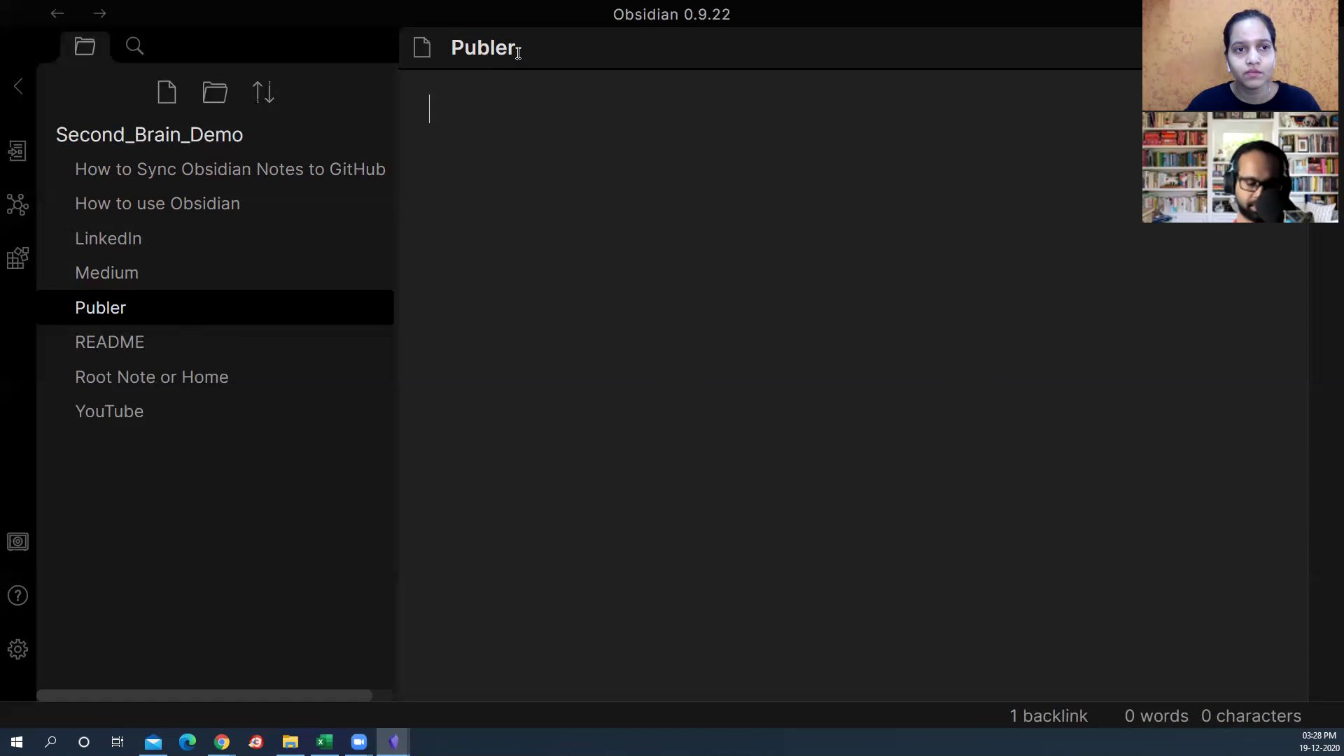
text(# Publ;er)
key(BackSpace)
key(BackSpace)
key(BackSpace)
text(ear)
key(Return)
key(Return)
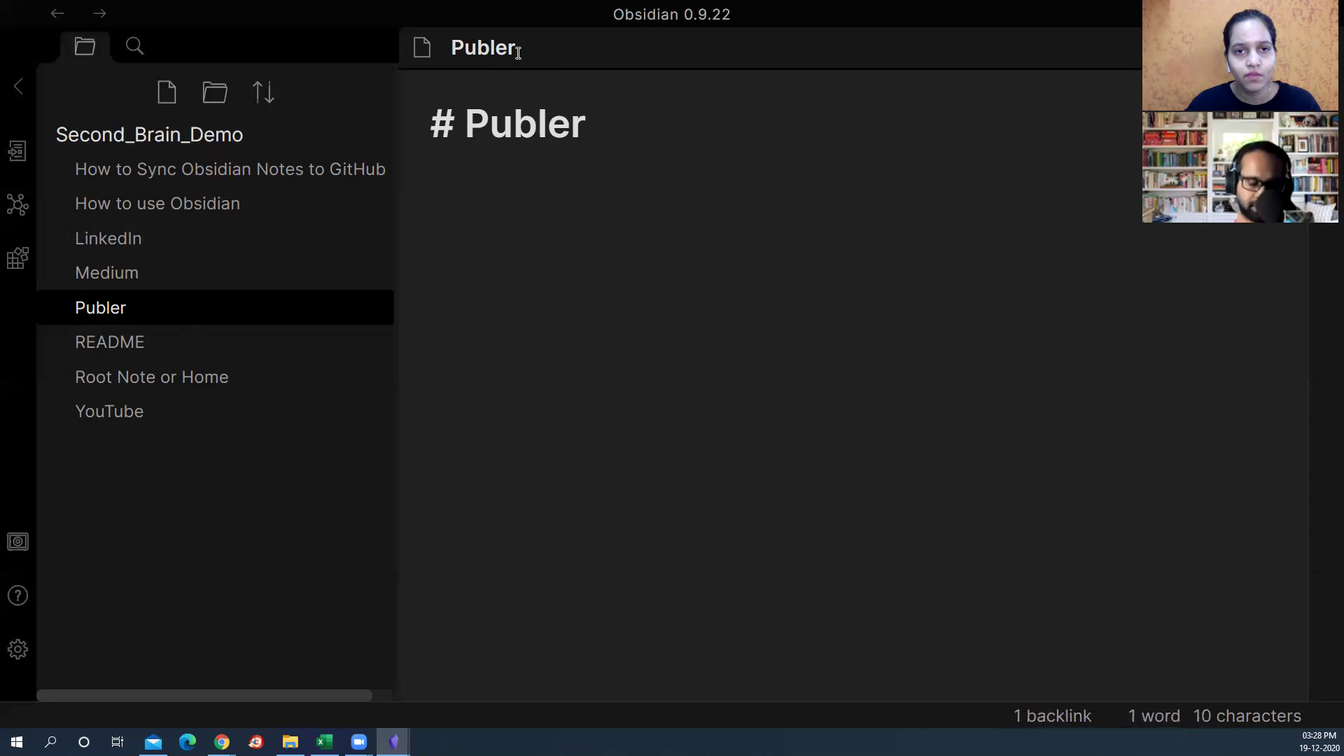
Step: Write "Learn how to use Publer effectively" below the Publer heading and preview the note
text(Learn how to us)
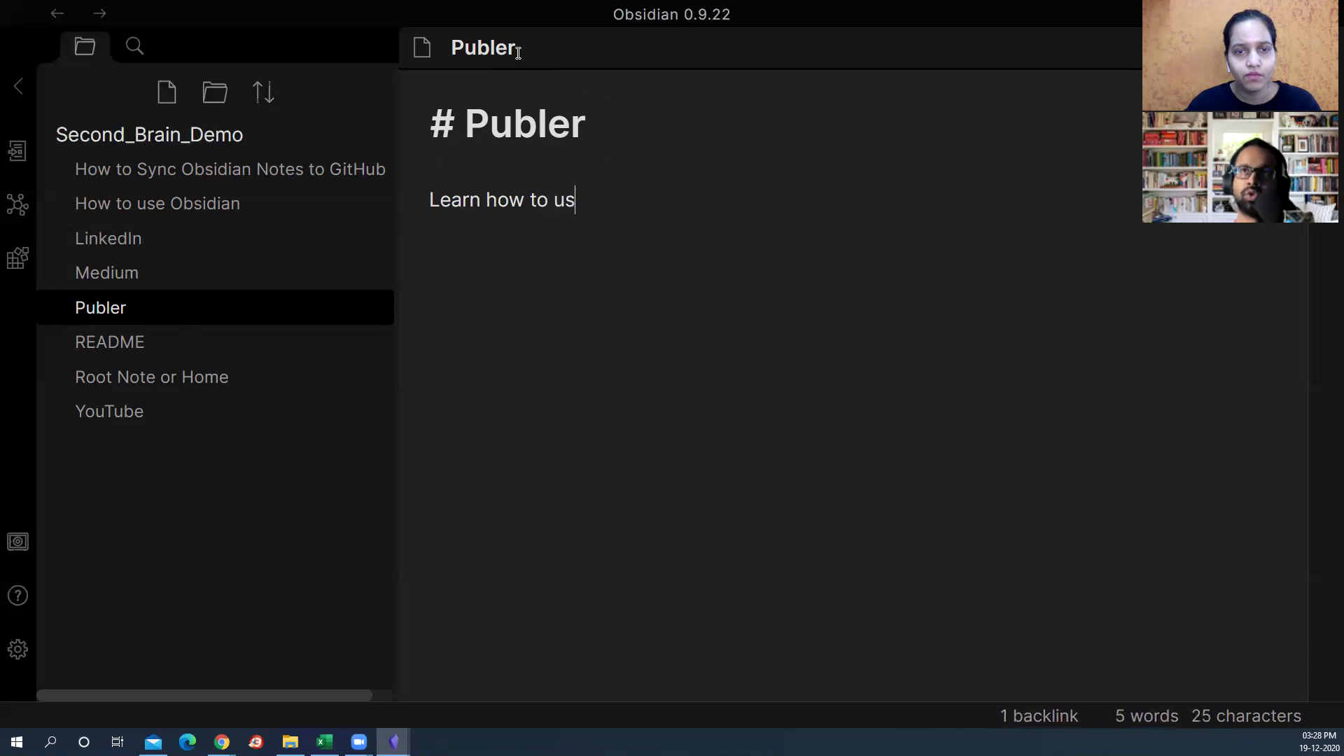
text(e Publer )
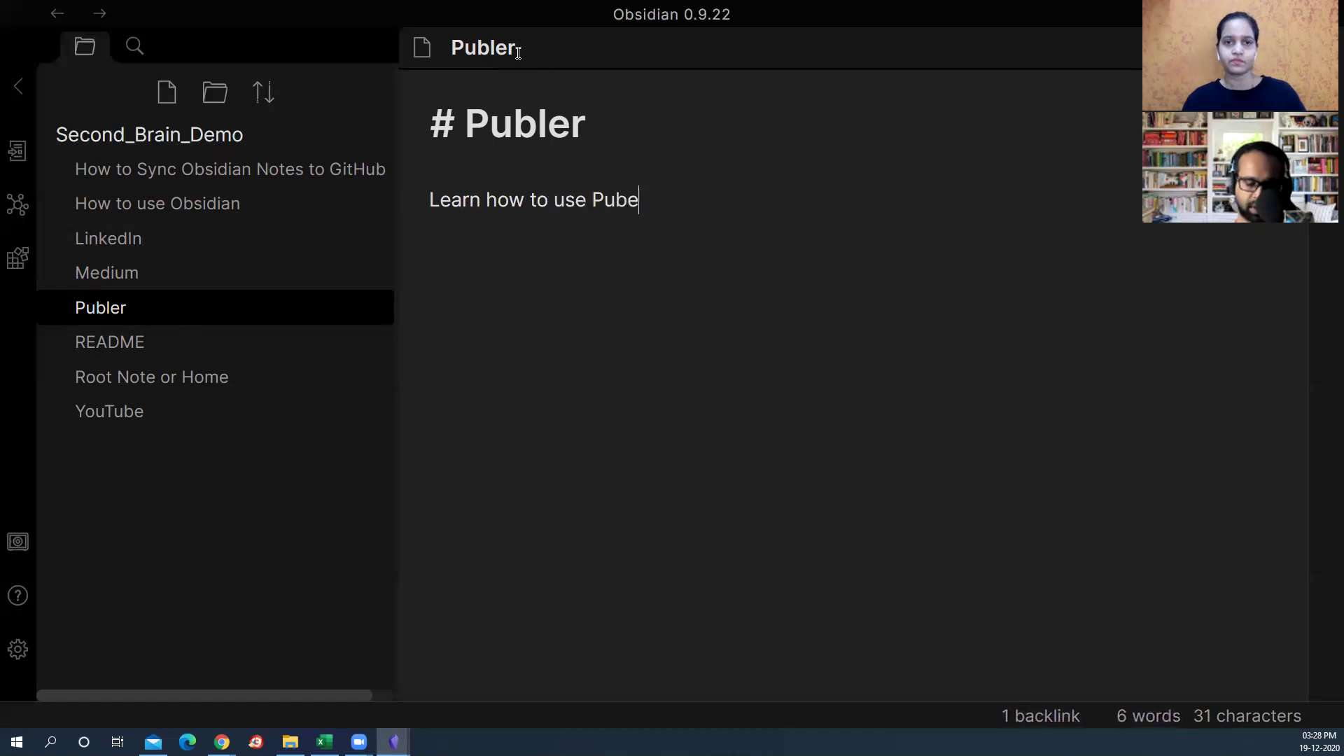
text(ed)
key(BackSpace)
text(f)
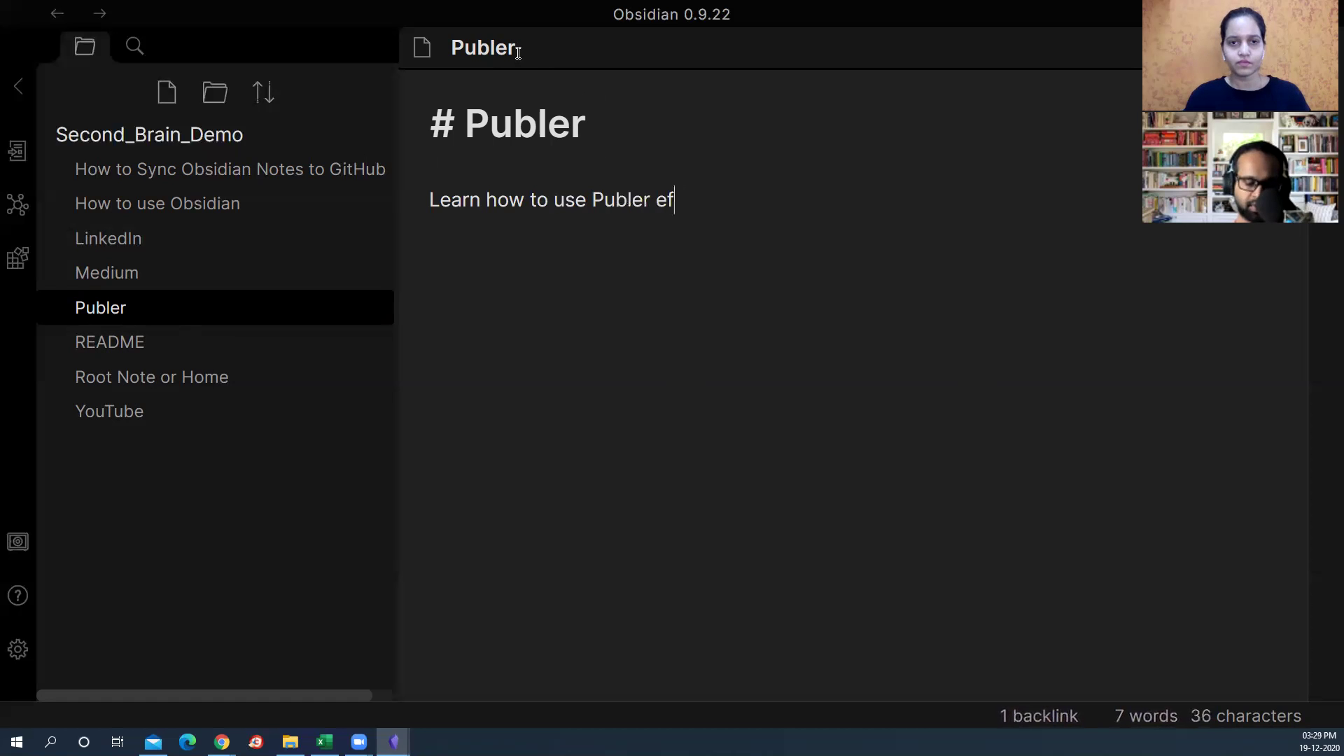
text(fectively)
key(BackSpace)
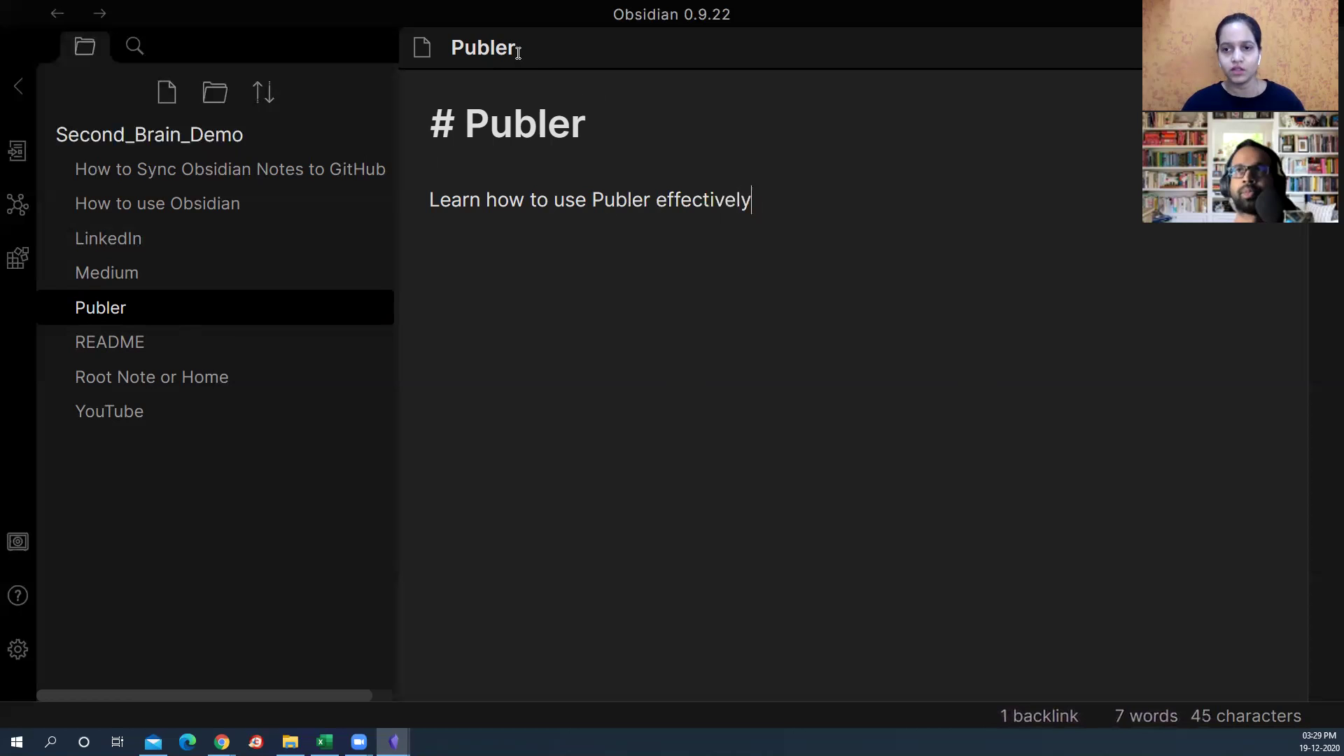
key(ctrl+e)
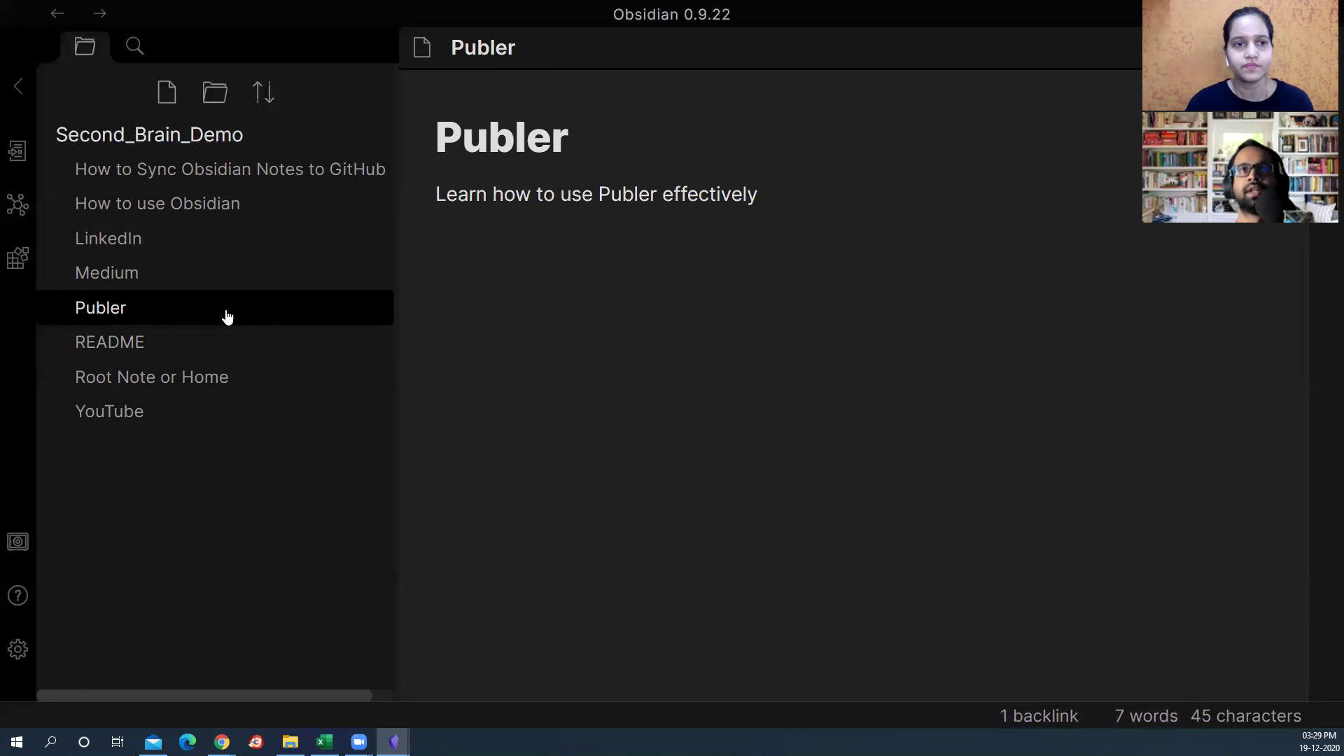
Step: Reopen the GitHub sync note and compare the vault's notes with the Markdown files in the Second_Brain_Demo folder in File Explorer
click(204, 213)
click(218, 184)
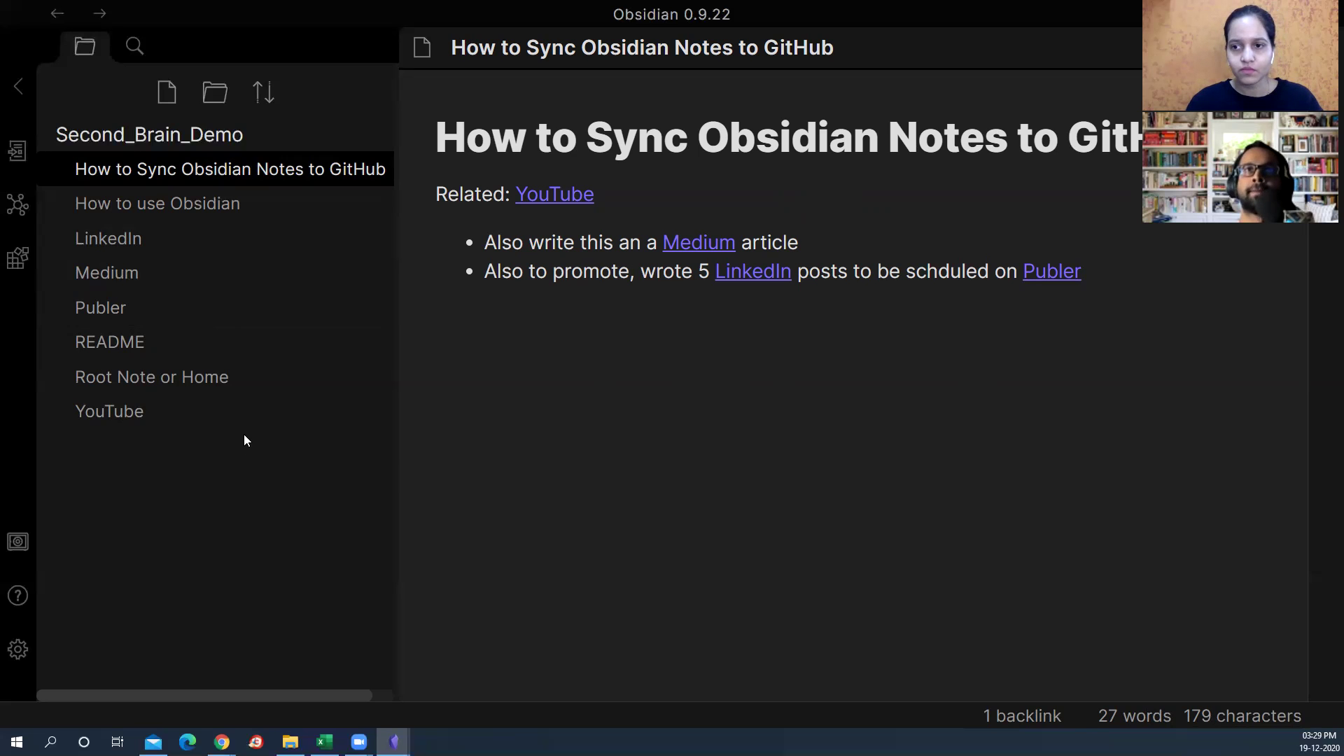
click(290, 742)
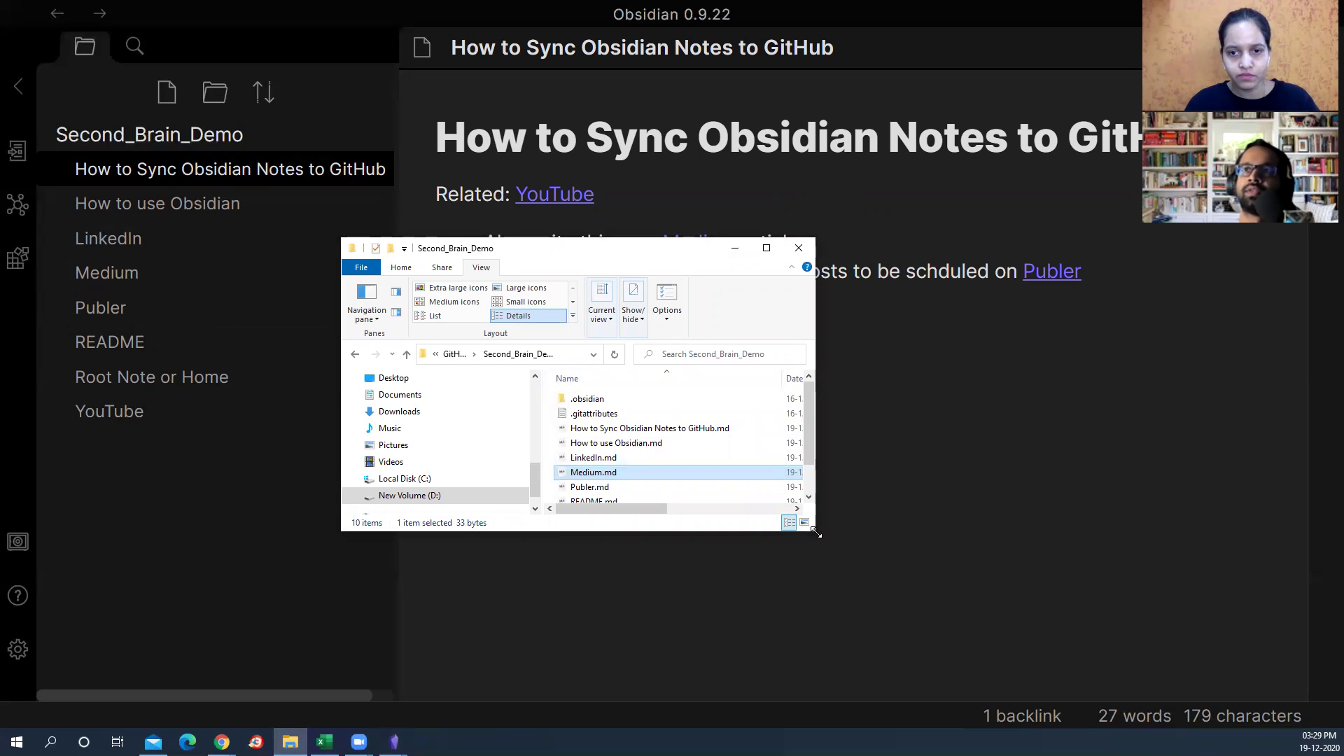
drag(816, 532, 913, 645)
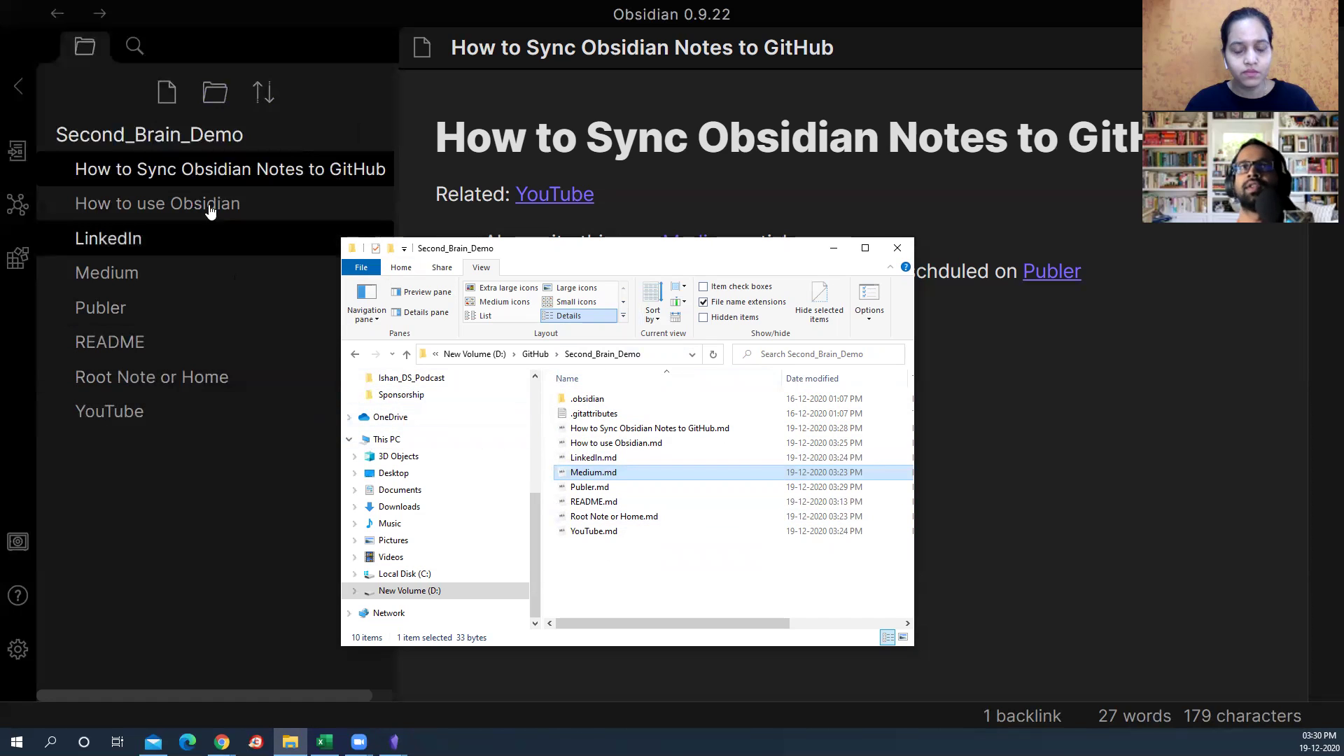
click(607, 488)
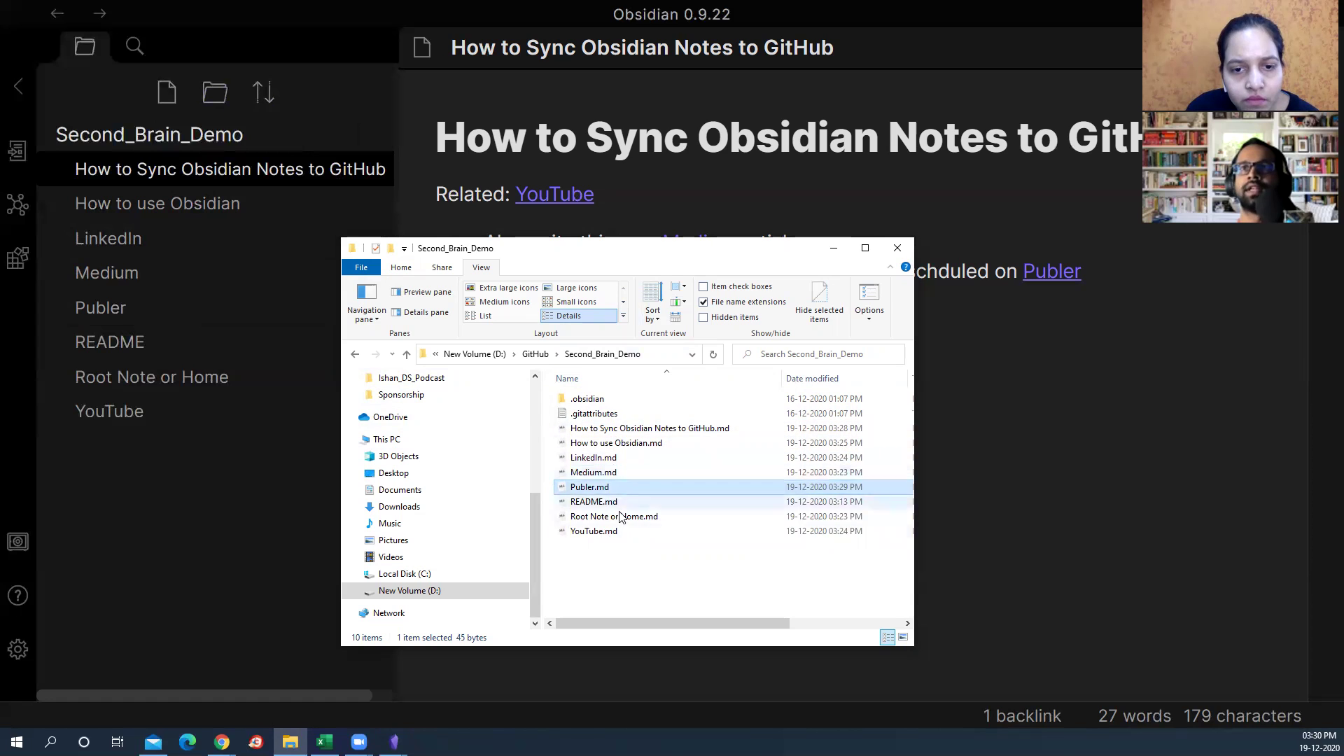
click(245, 519)
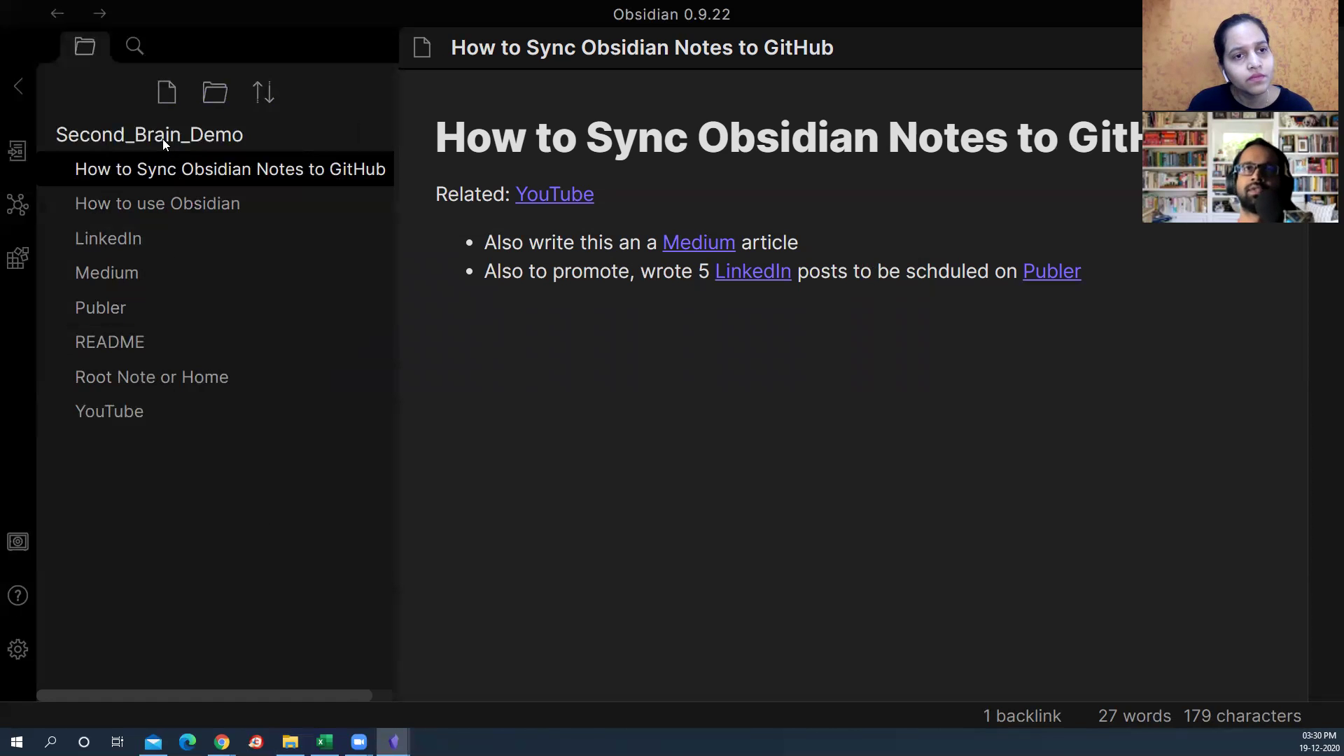
click(289, 742)
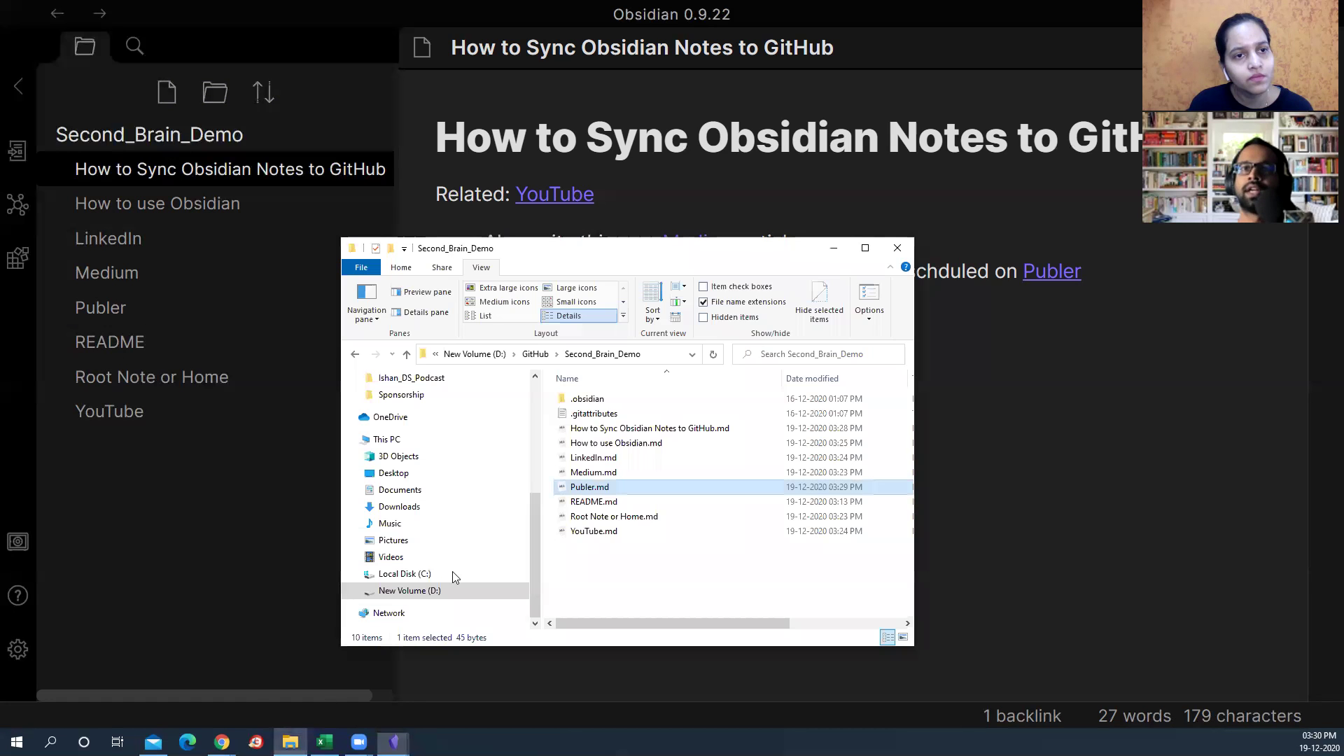
click(611, 577)
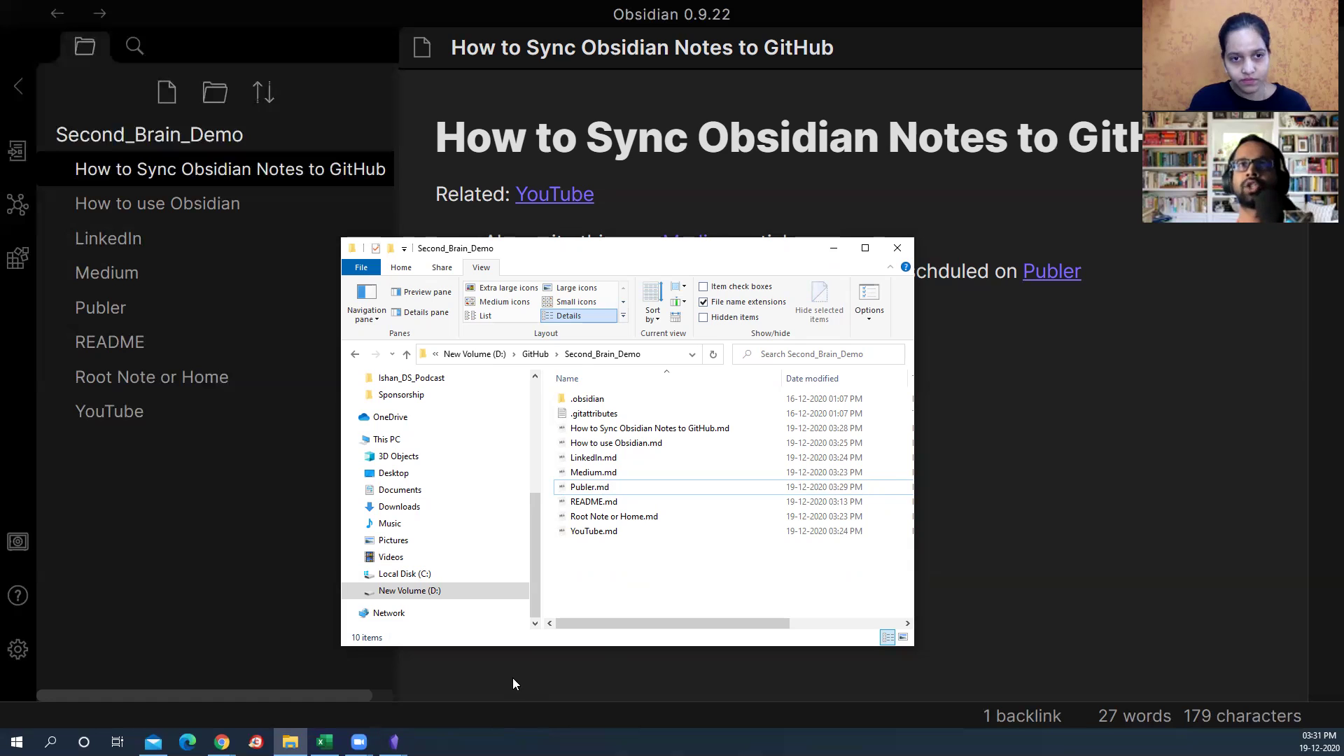
Step: Switch to the Second_Brain_Obsidian vault window and reduce the interface zoom until the whole folder list fits
click(394, 741)
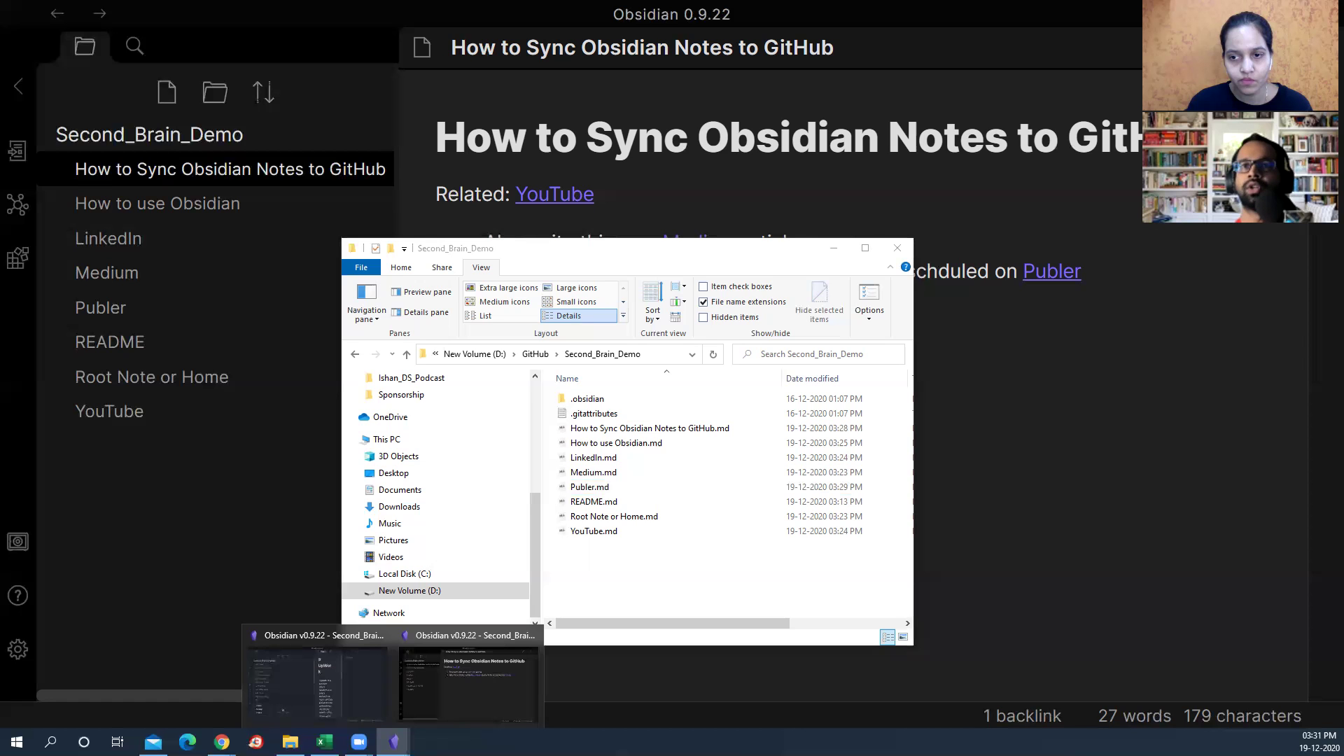
click(339, 689)
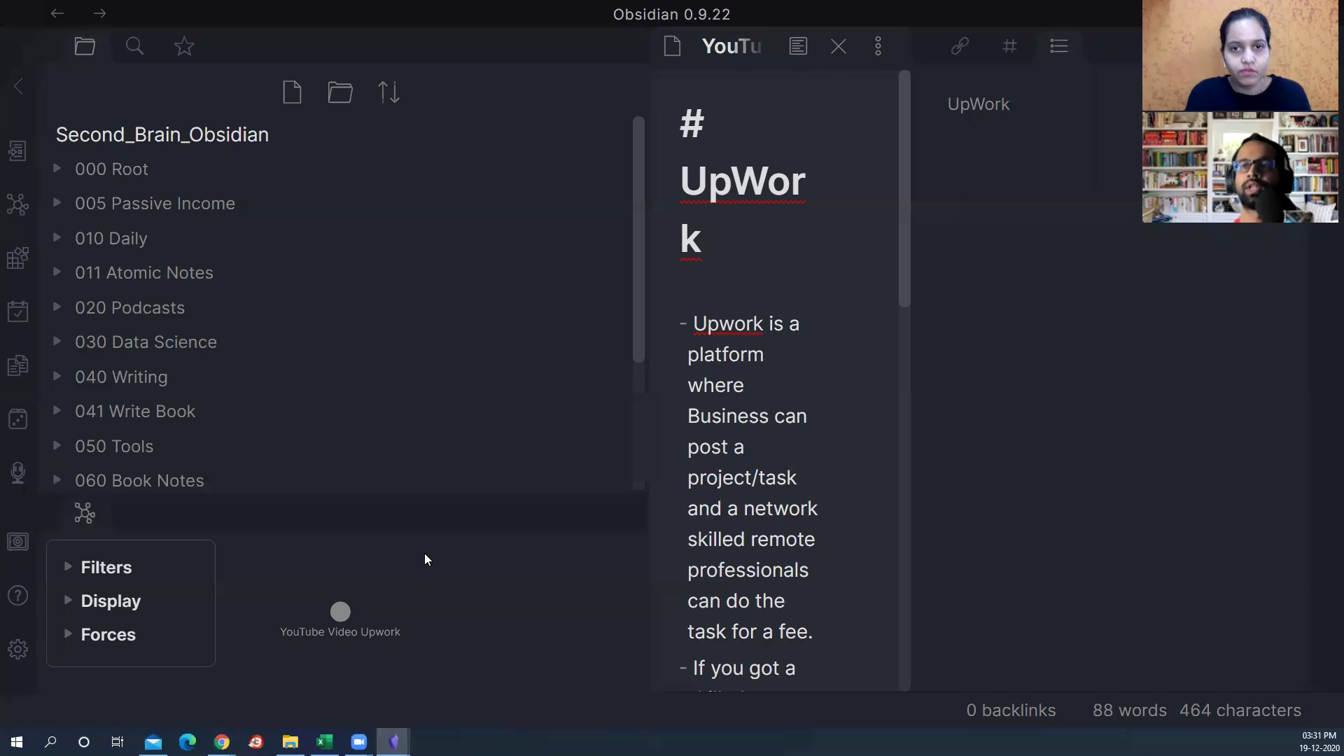
key(ctrl+minus)
key(ctrl+minus)
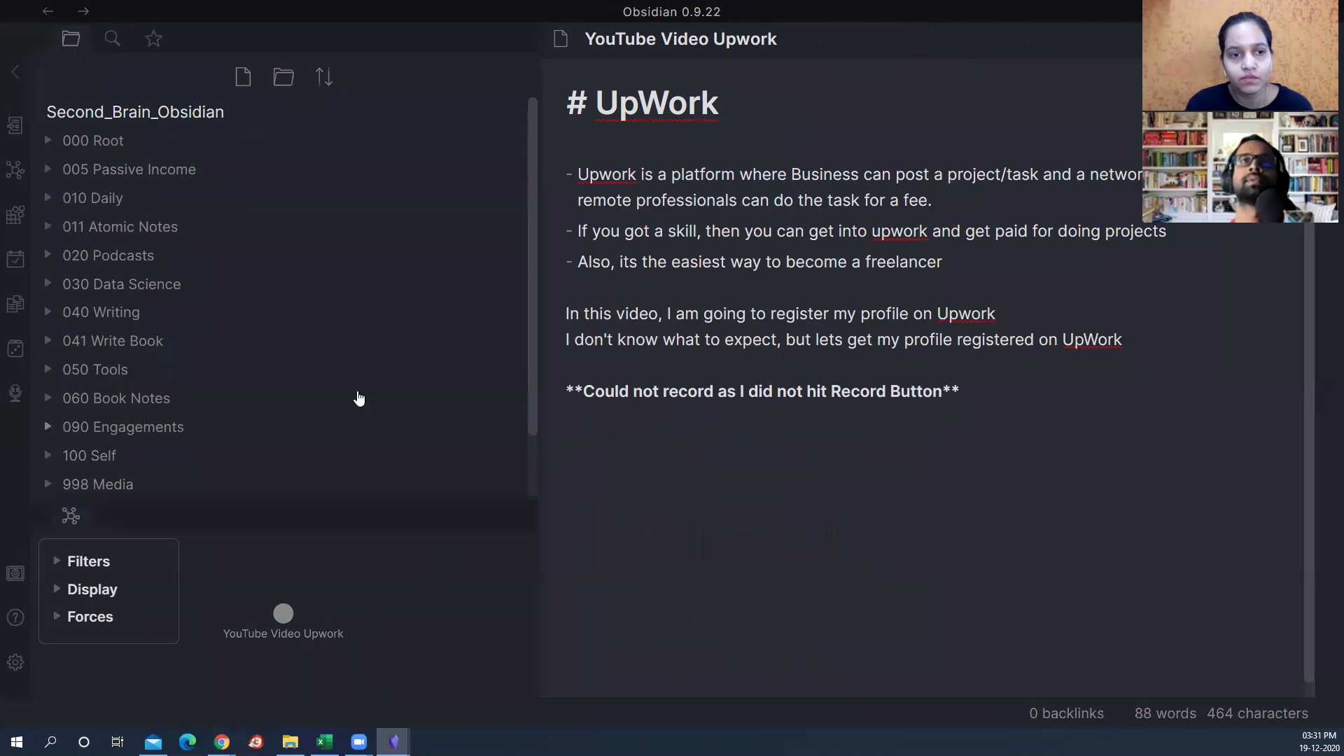
scroll(162, 359, down, 3)
scroll(165, 309, up, 3)
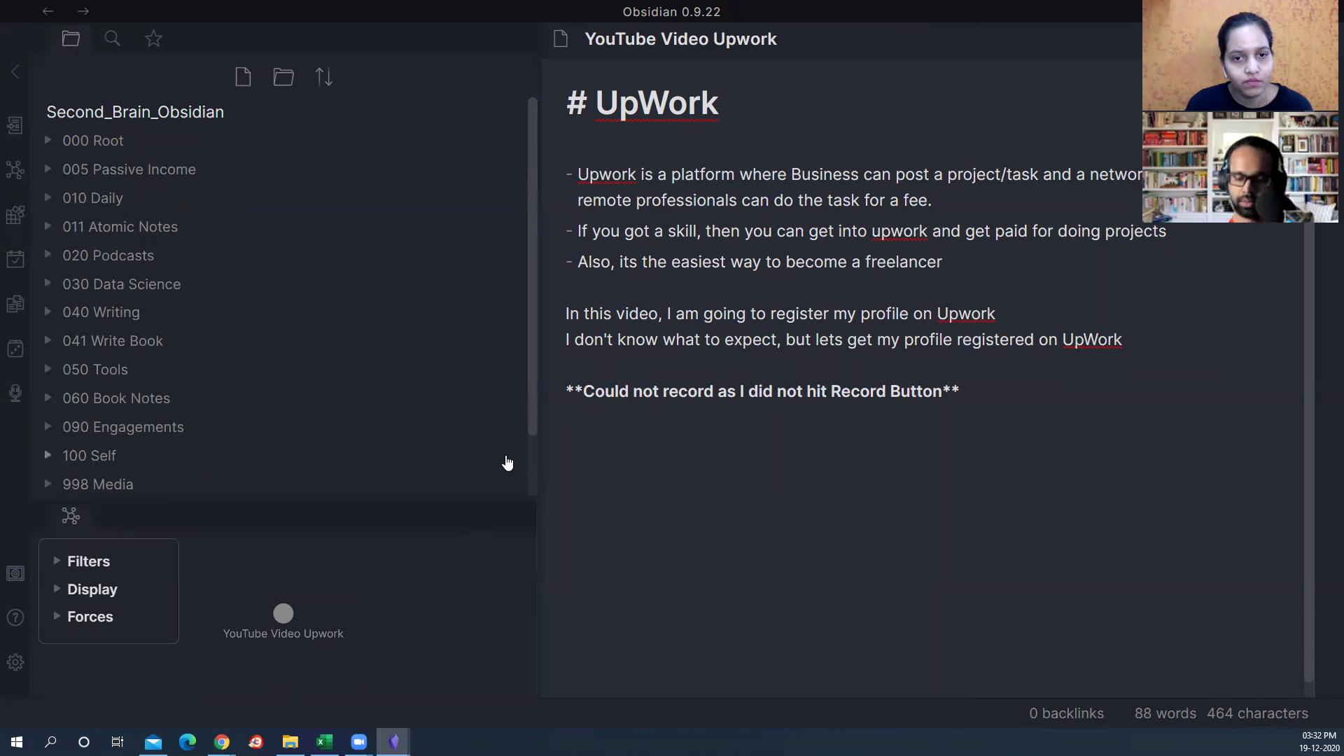
key(ctrl+minus)
key(ctrl+minus)
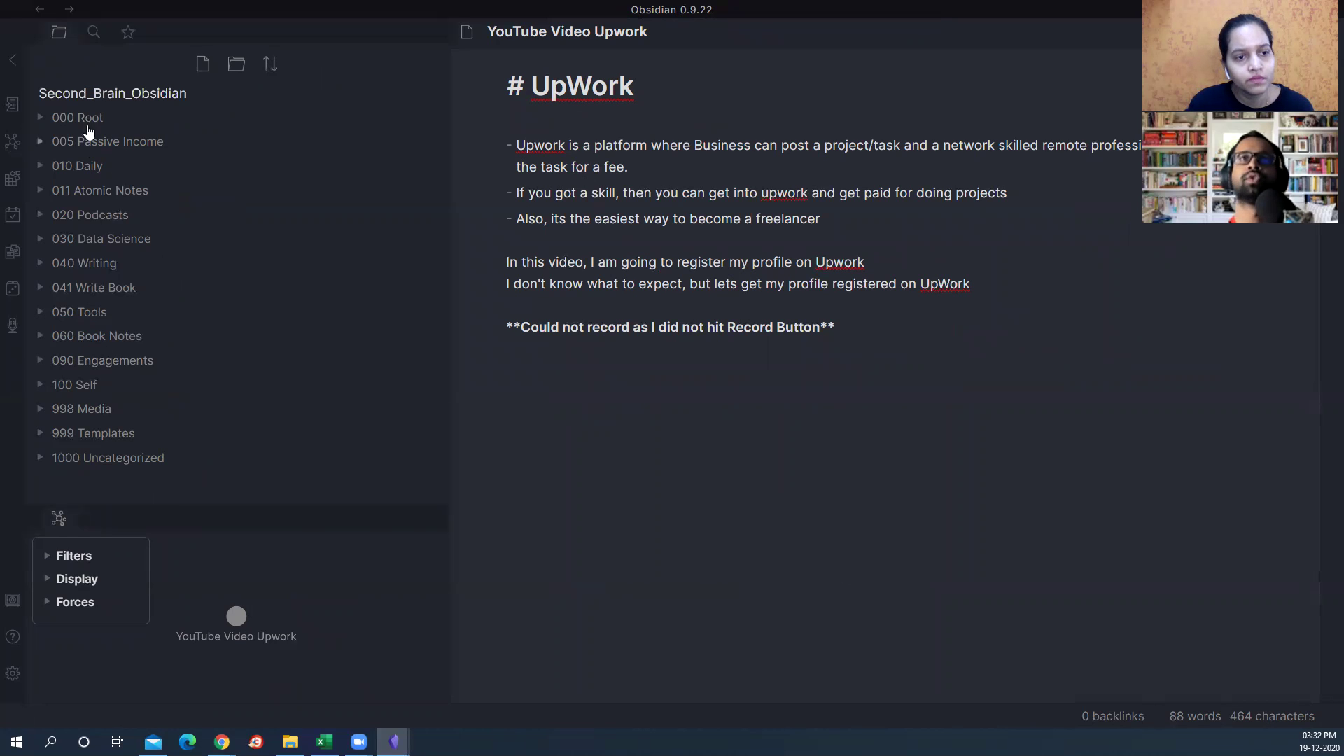
Step: Review the notes in the 000 Root folder and the file sort options, and return to the Second_Brain_Demo vault window
click(40, 121)
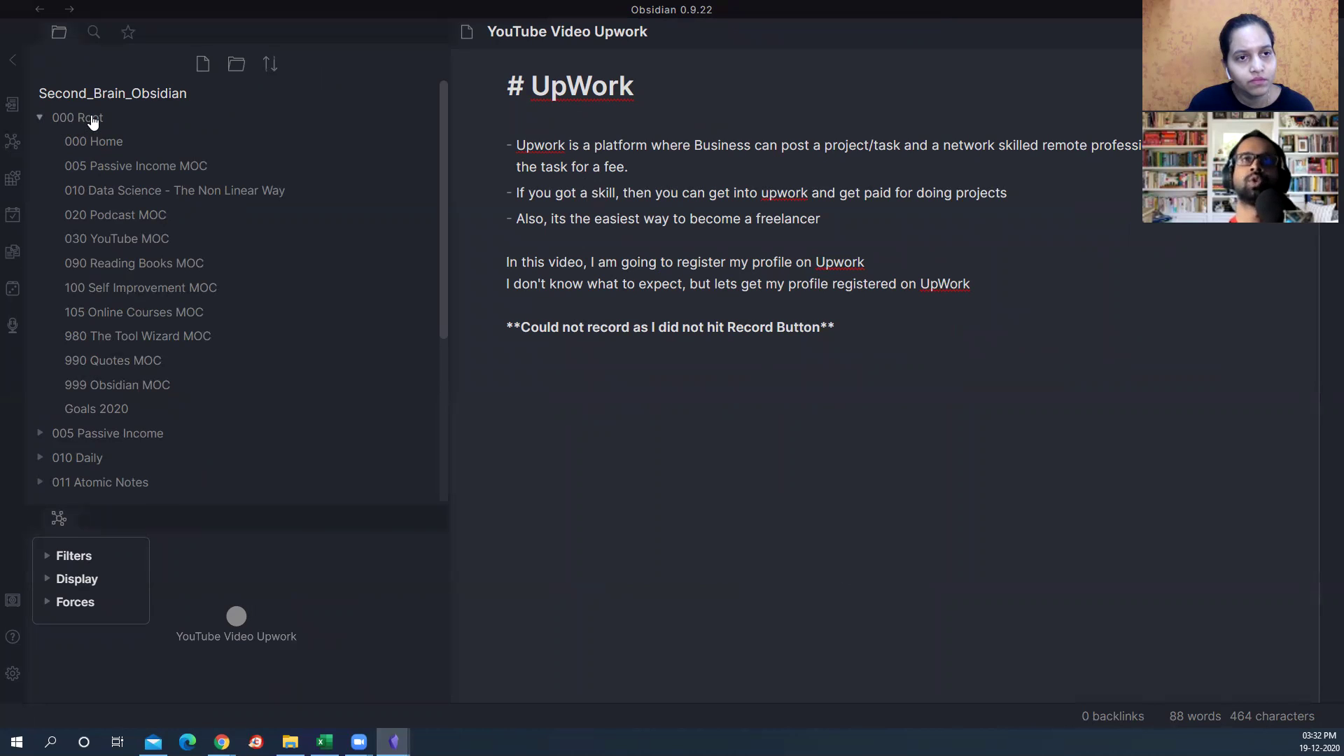
click(269, 70)
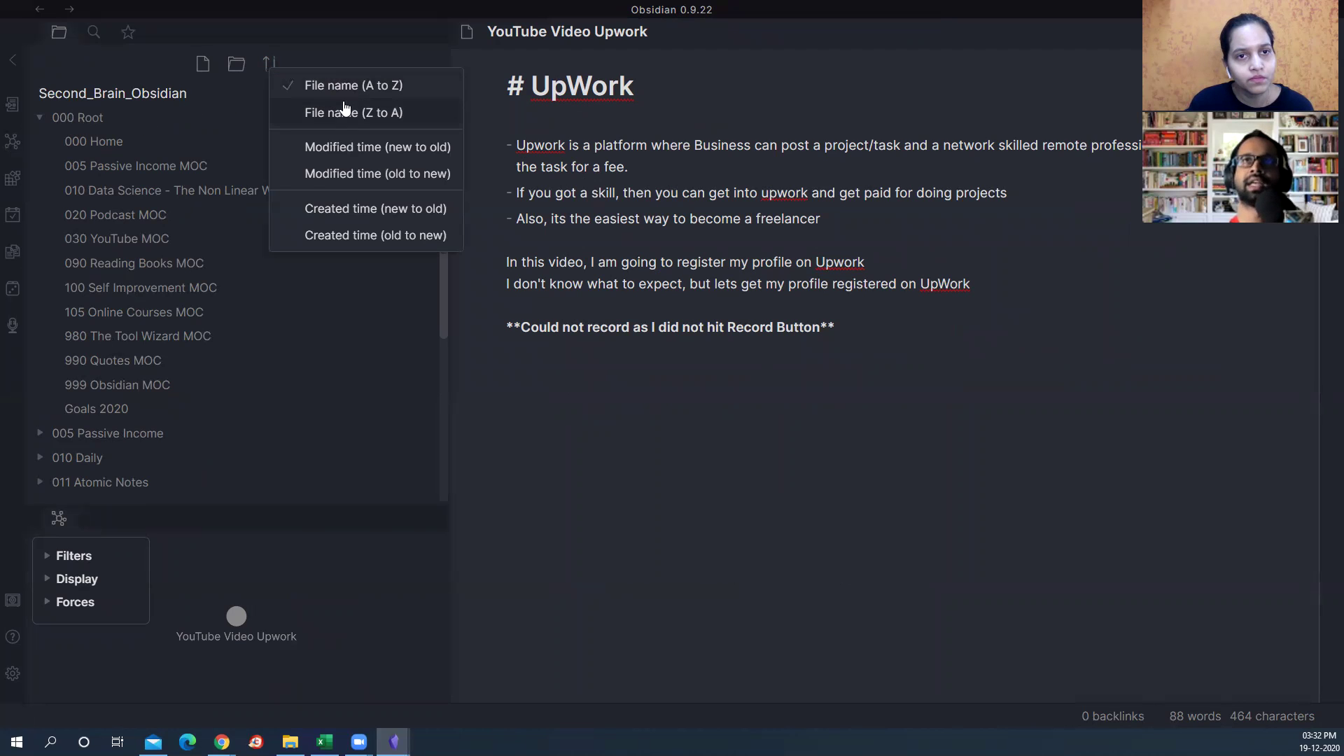
click(329, 49)
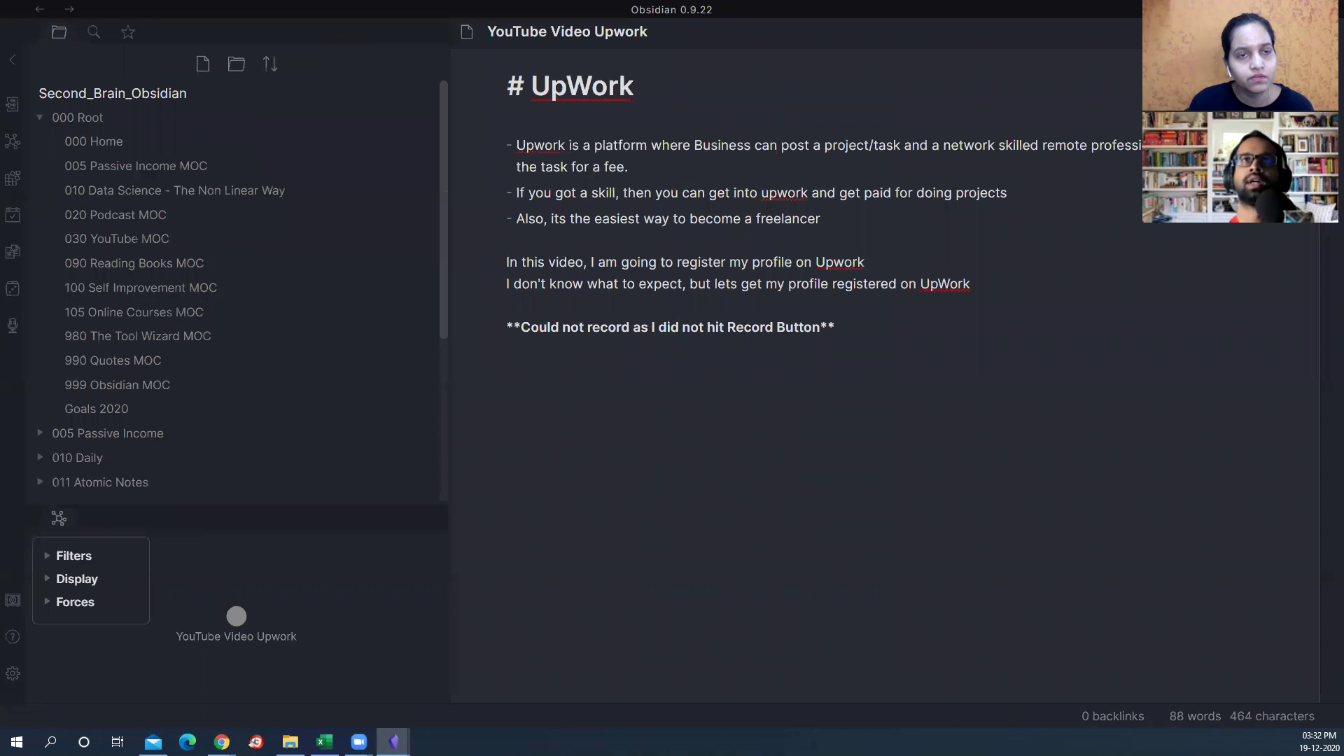
click(42, 119)
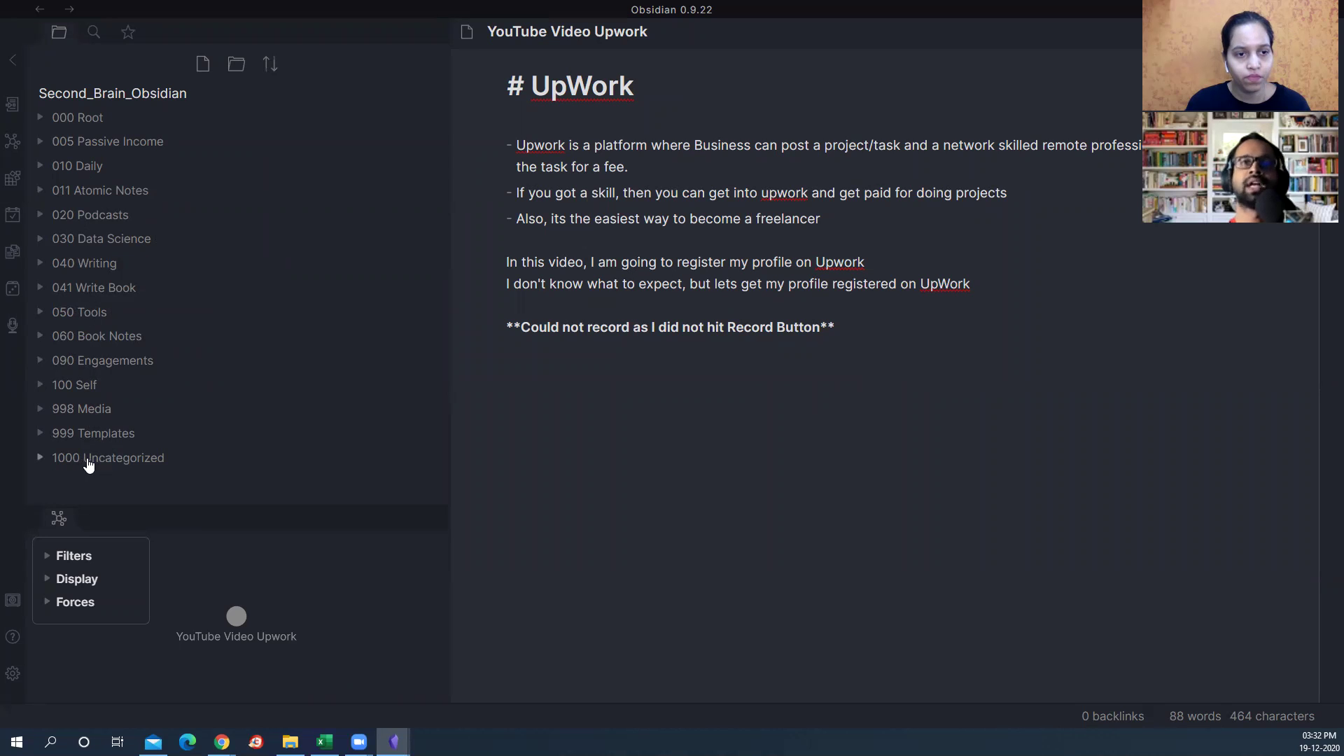
mouse_move(393, 742)
click(434, 700)
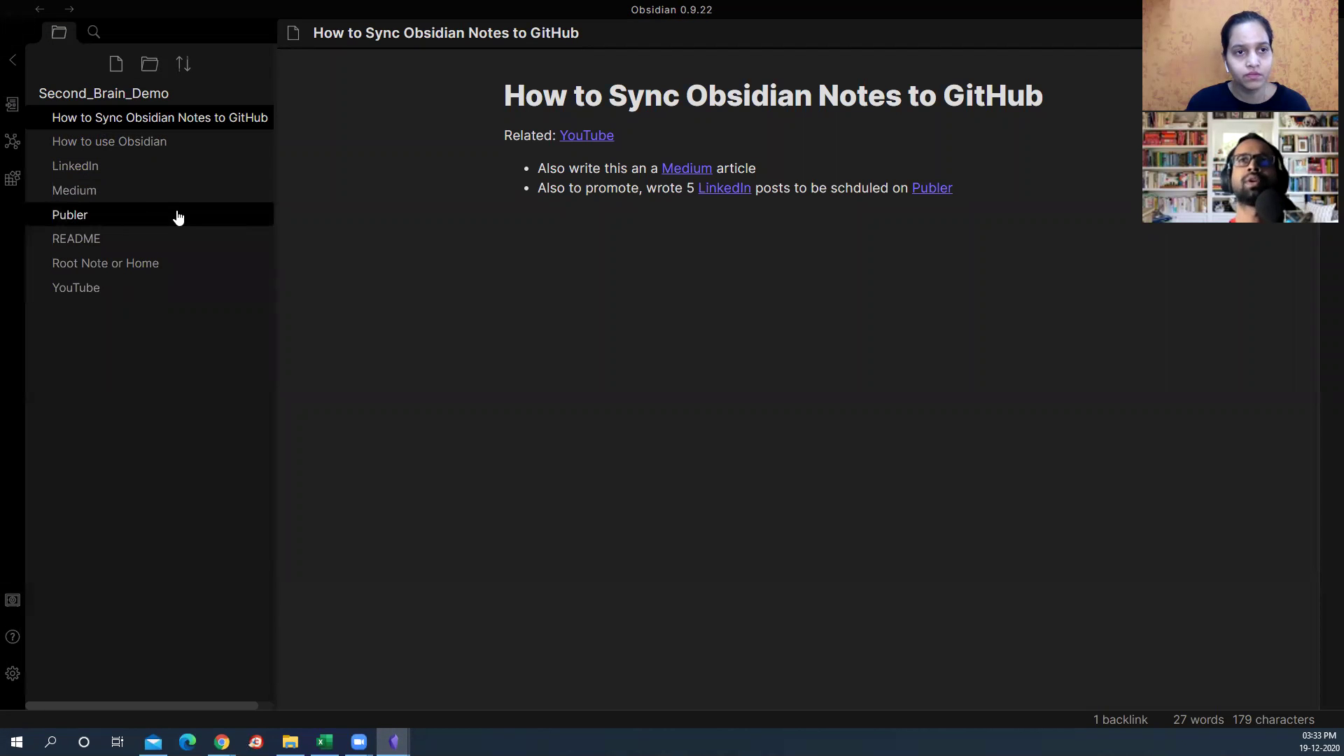
Step: Switch to the Second_Brain_Obsidian vault window and look through the notes in the 1000 Uncategorized folder
key(alt+Tab)
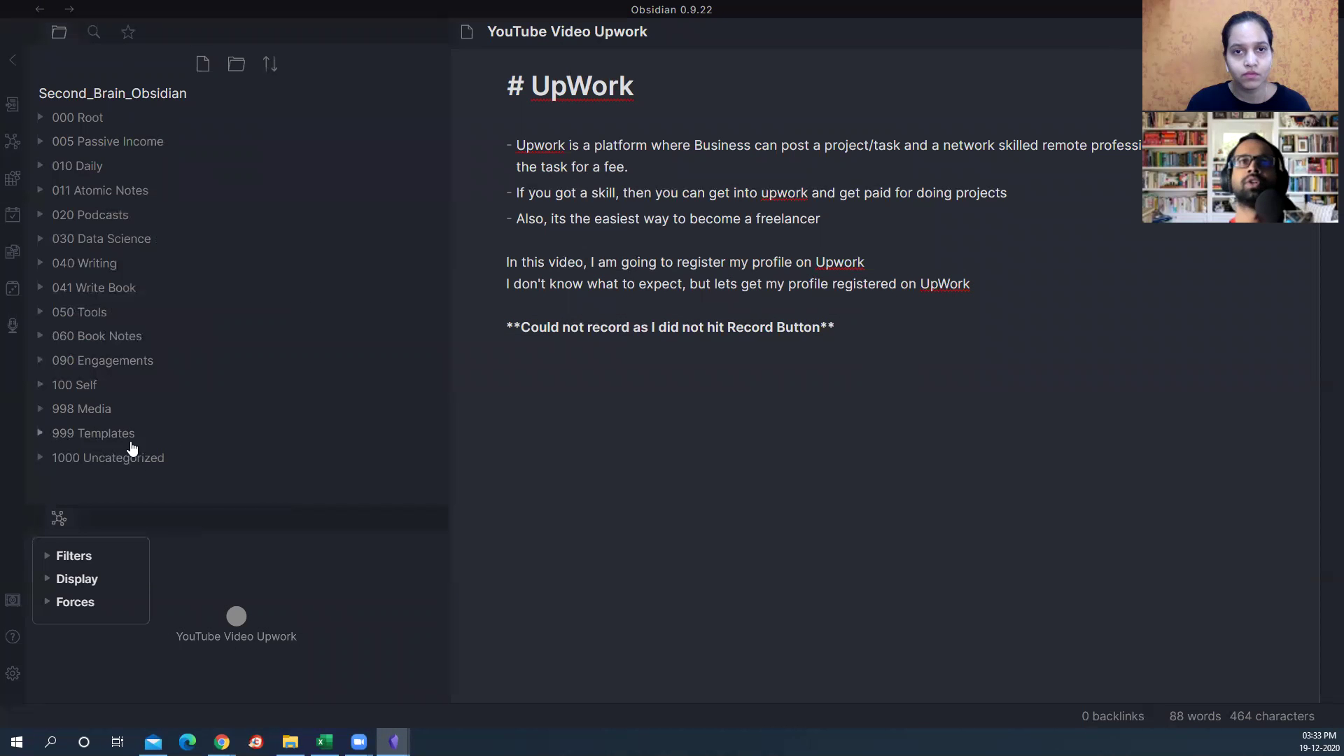
click(40, 456)
scroll(110, 400, down, 3)
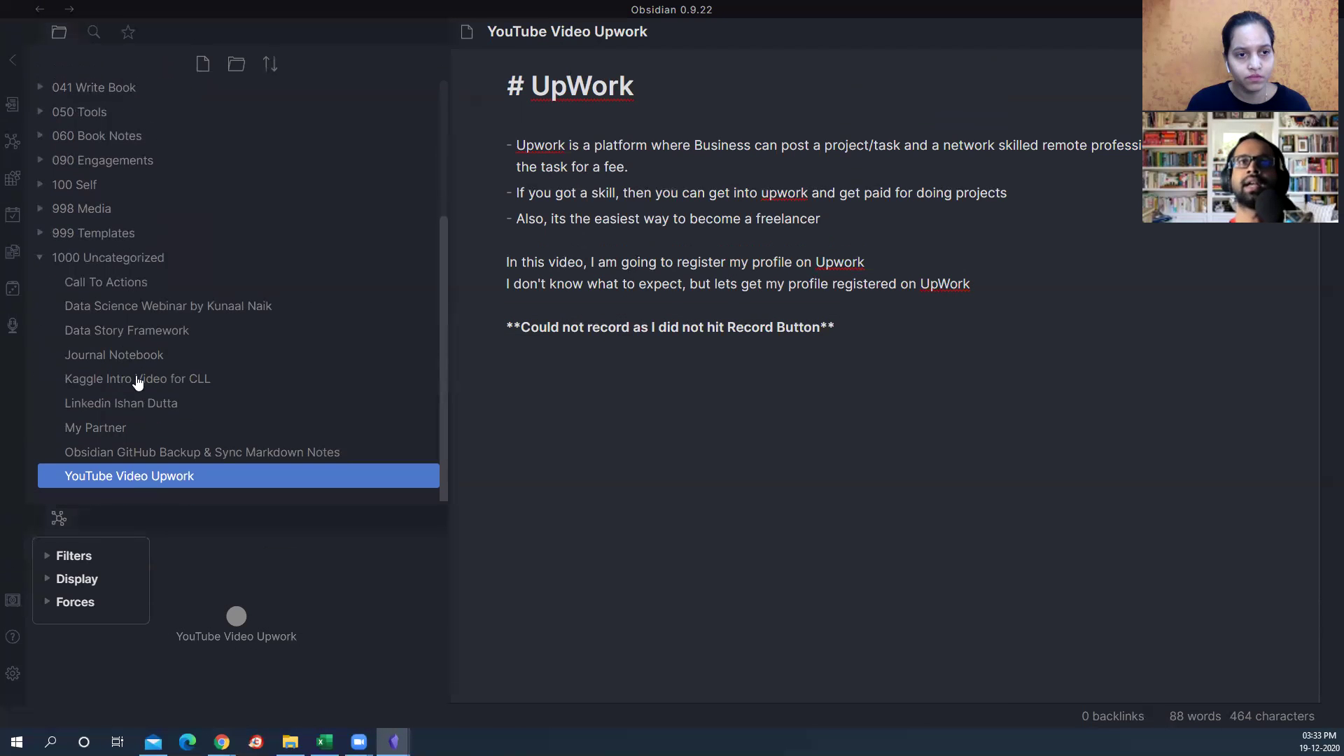
click(40, 262)
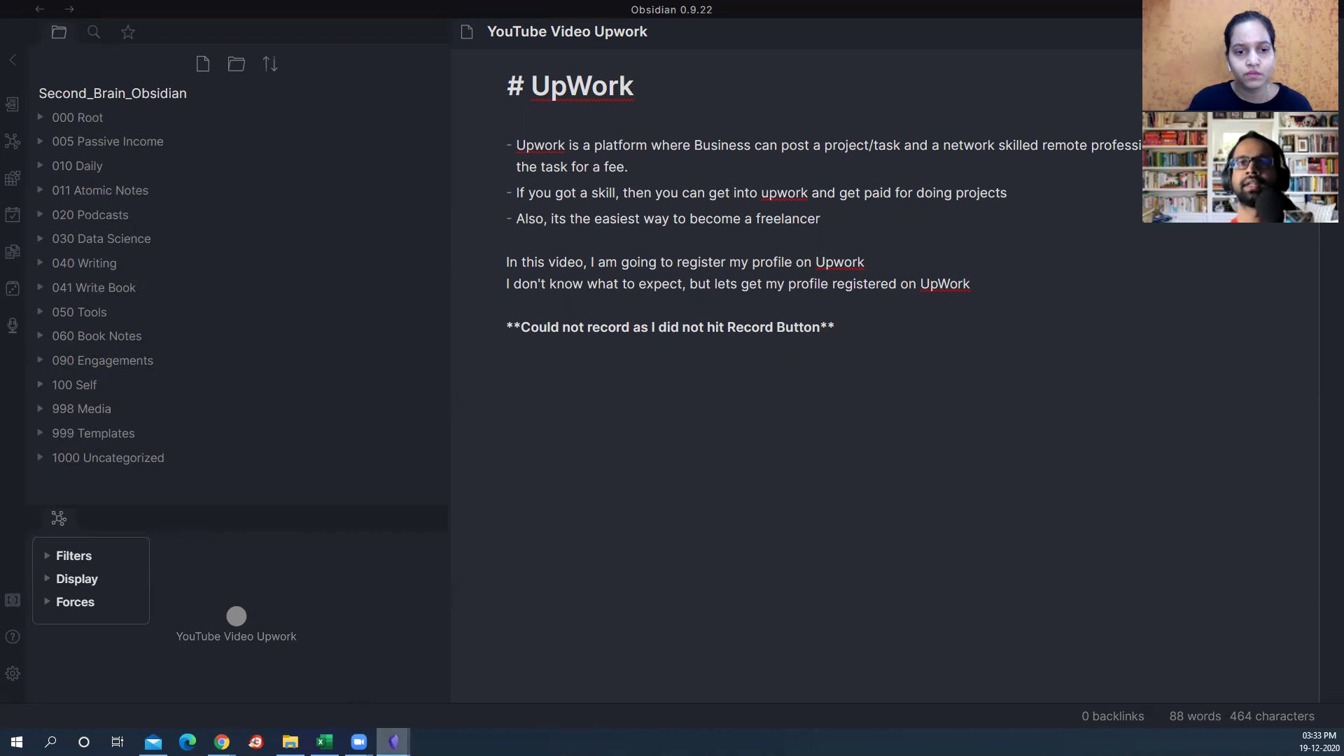
Step: Return to the Second_Brain_Demo vault window and create a folder named 000 Root
mouse_move(393, 742)
click(469, 710)
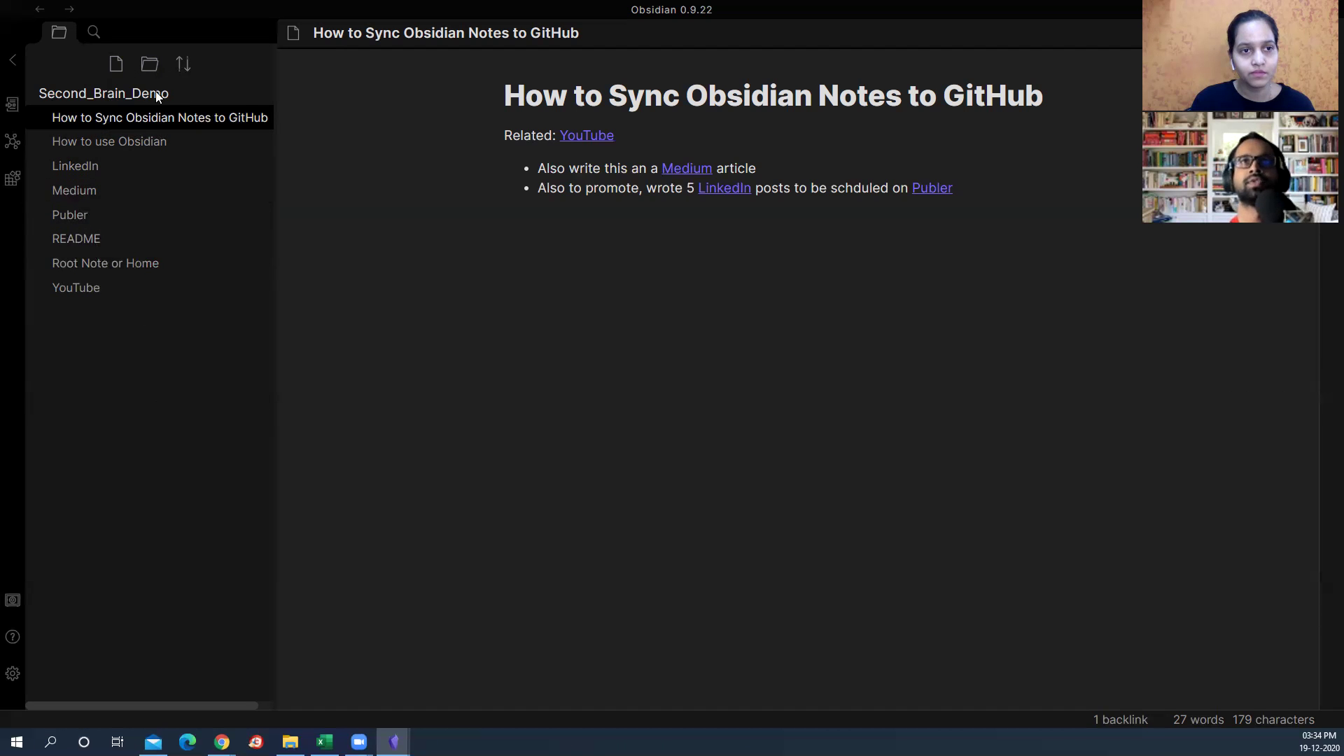
click(150, 65)
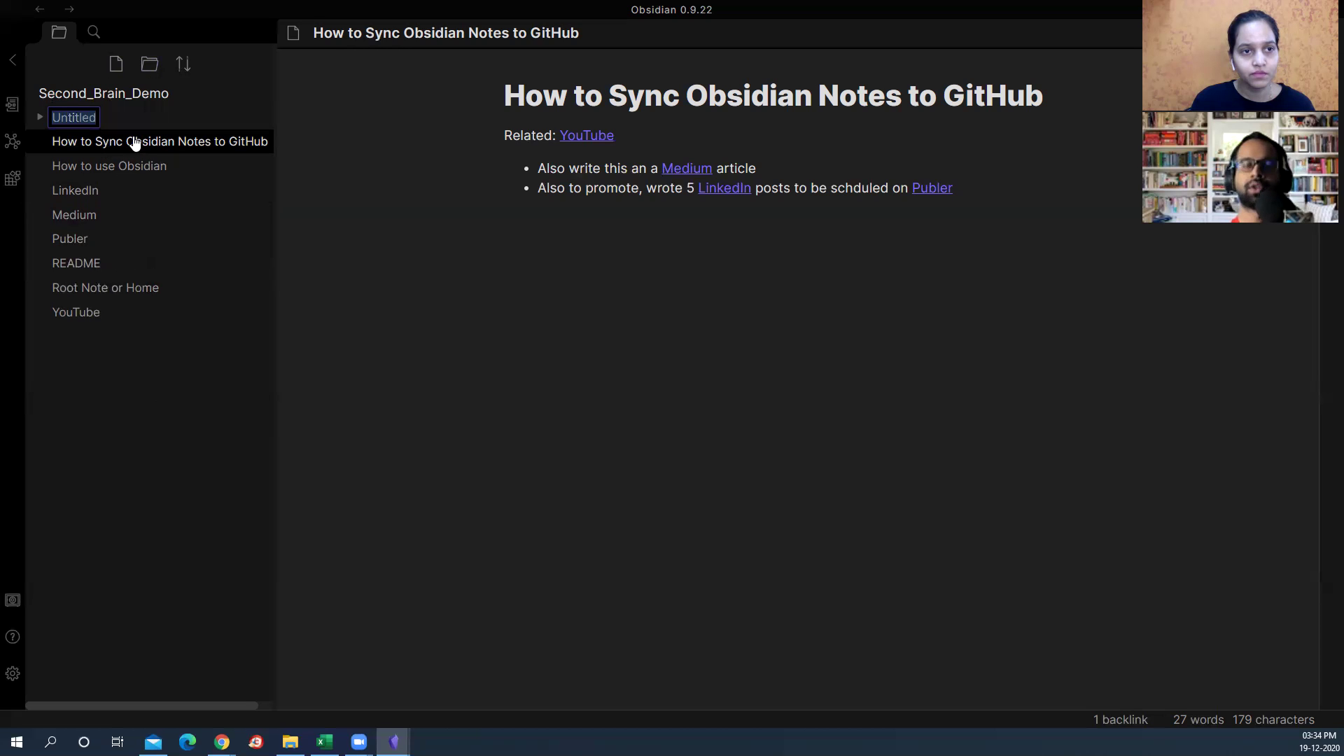
text(000 Root)
key(Return)
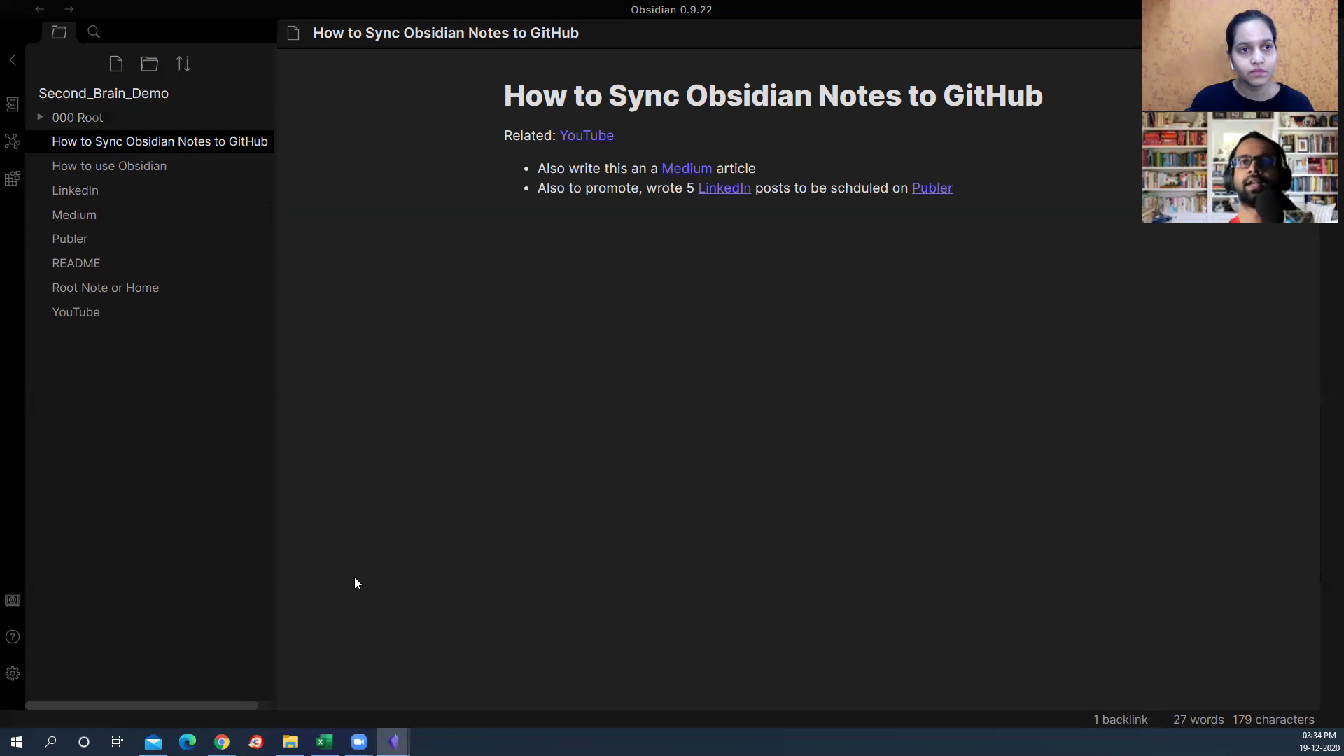
Step: Open the 000 Home note in the Second_Brain_Obsidian vault's 000 Root folder and go through its My Thinking entries
mouse_move(394, 742)
click(339, 686)
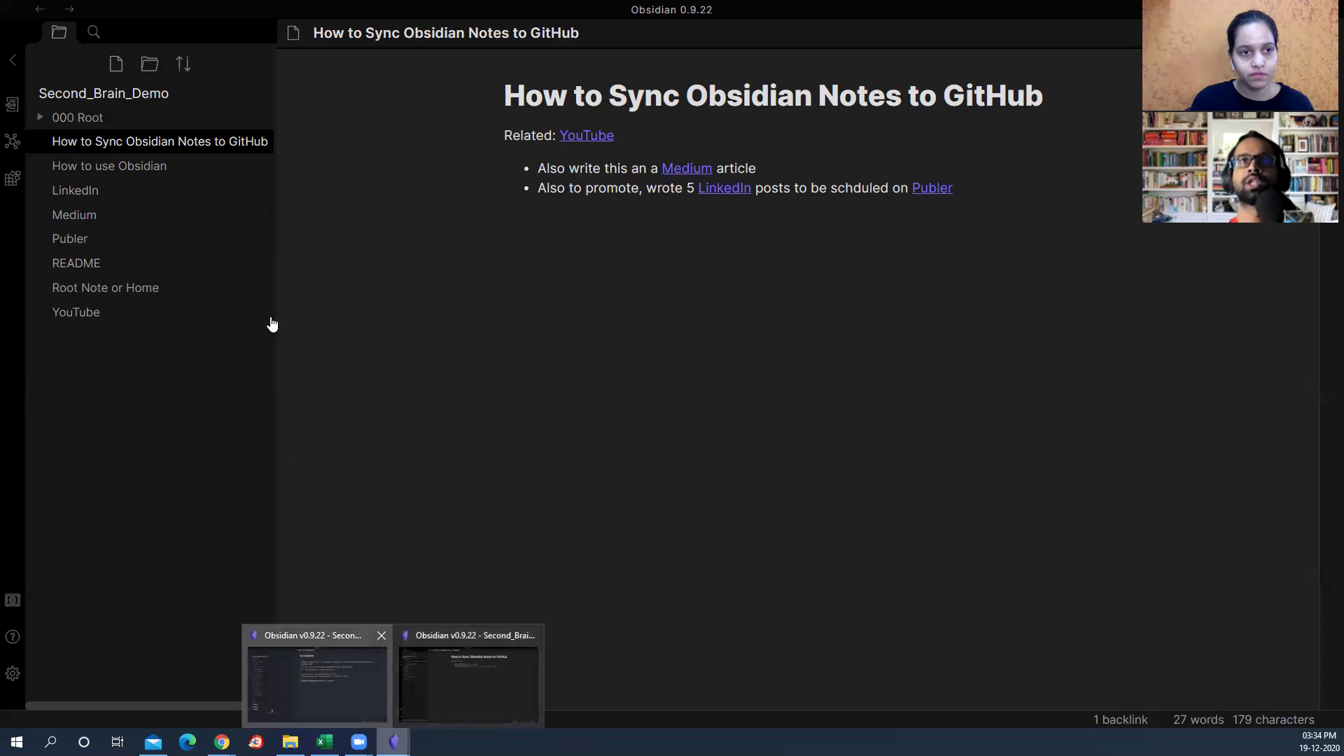
click(40, 128)
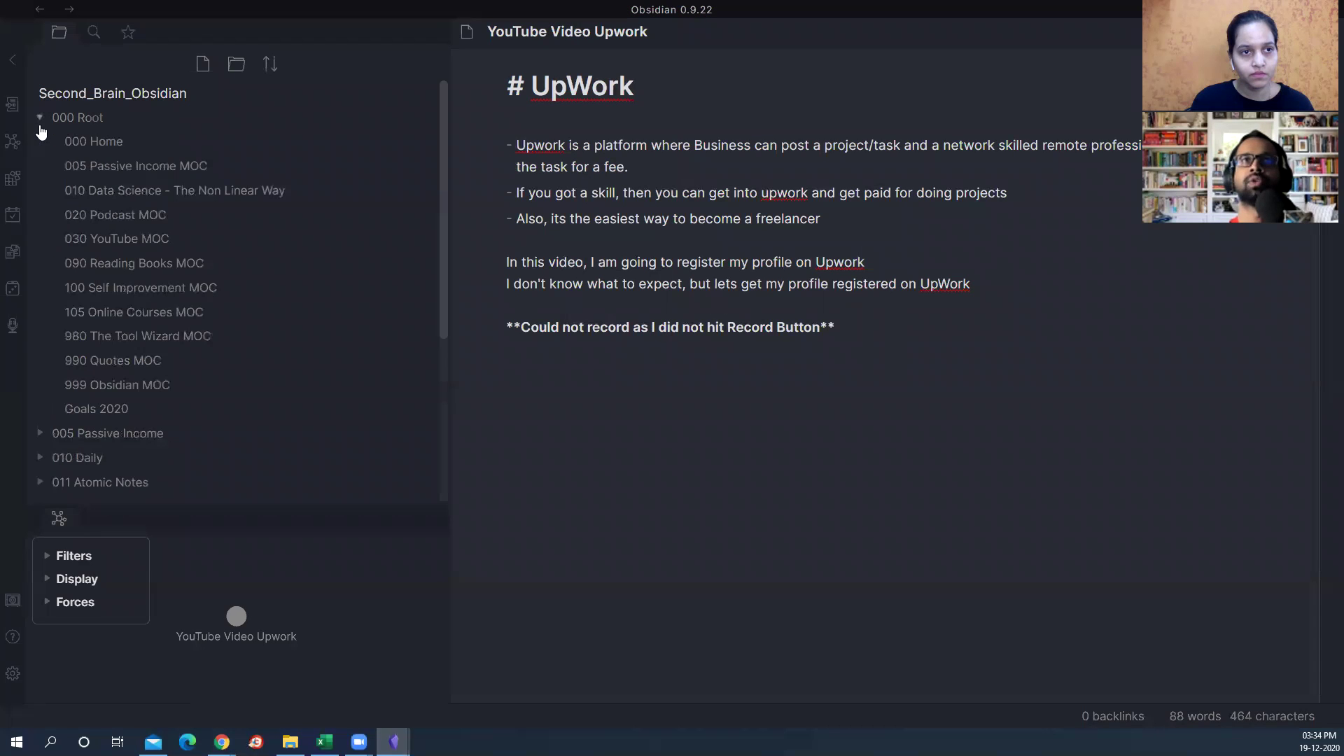
click(100, 144)
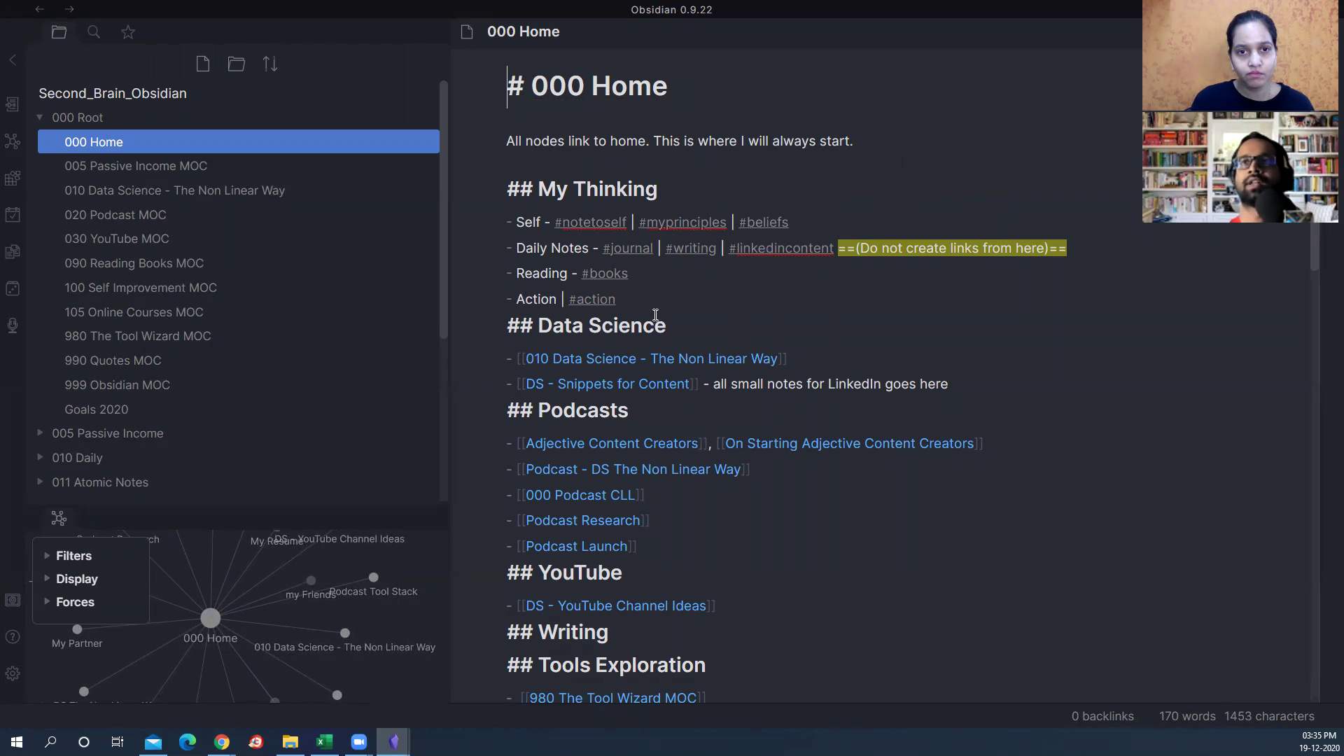
drag(508, 189, 693, 179)
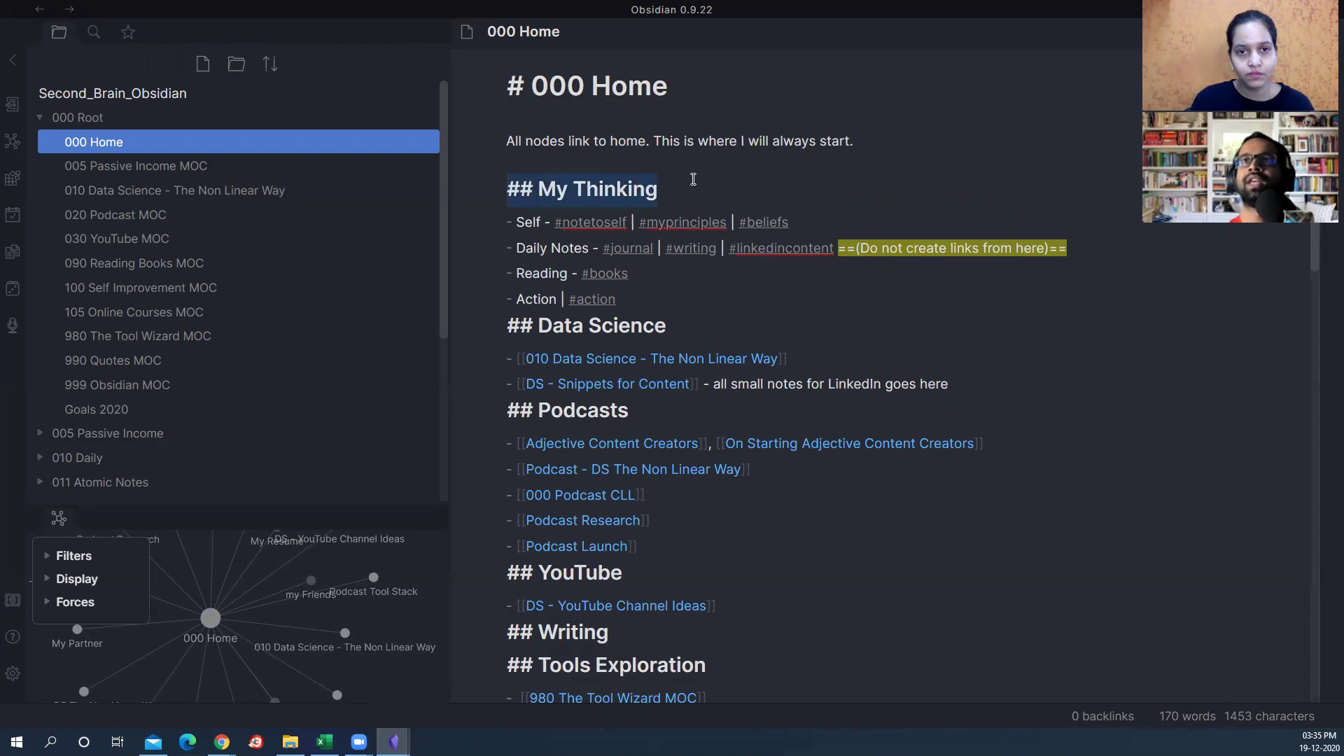
double_click(536, 223)
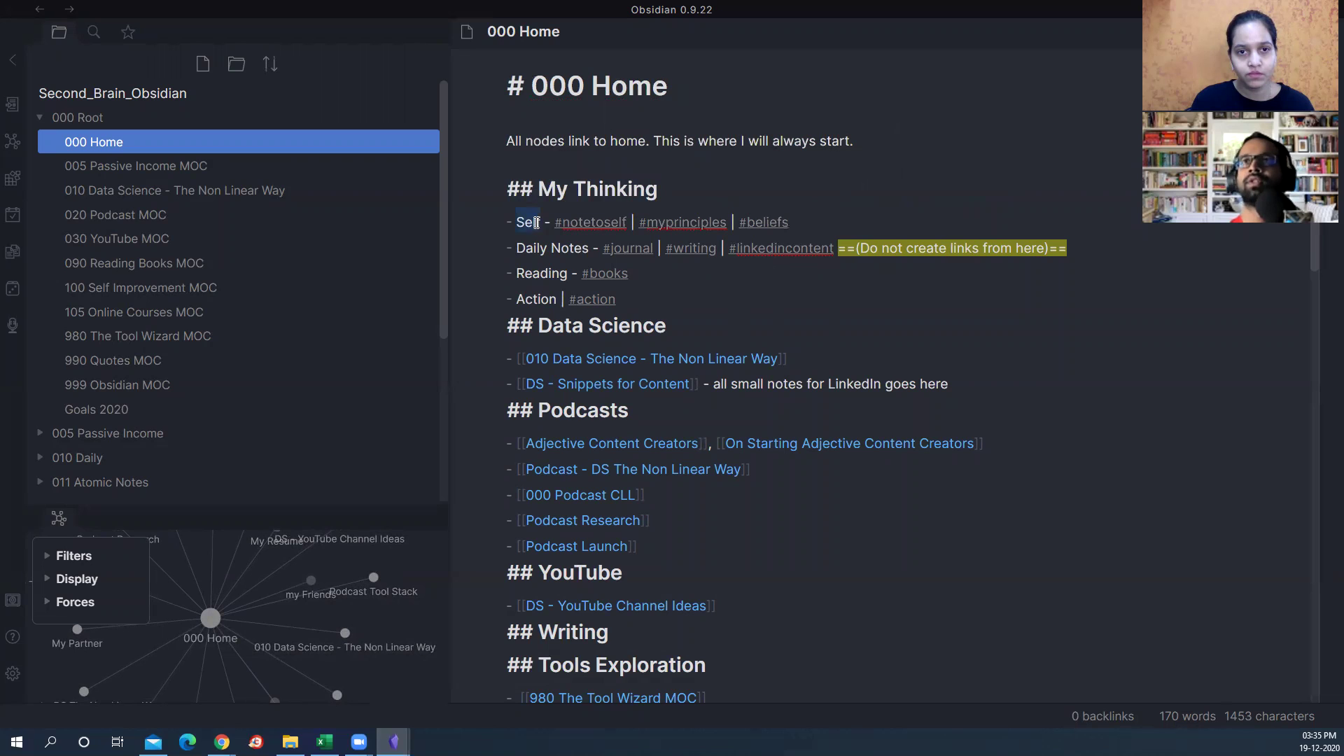
double_click(529, 249)
double_click(529, 274)
double_click(532, 299)
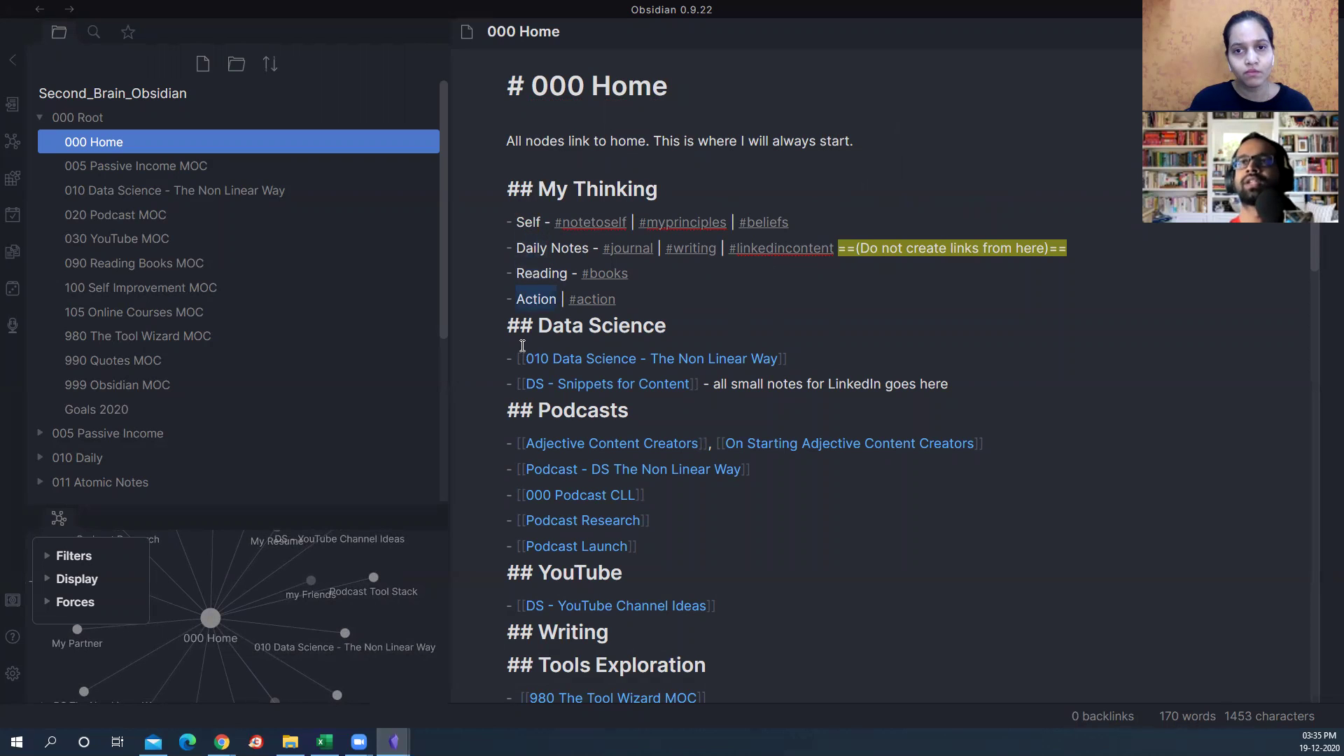
Step: Review the Data Science, Podcasts, YouTube, Writing and Tools Exploration sections of the 000 Home note
scroll(522, 346, down, 2)
drag(515, 192, 700, 199)
click(707, 201)
drag(792, 219, 503, 219)
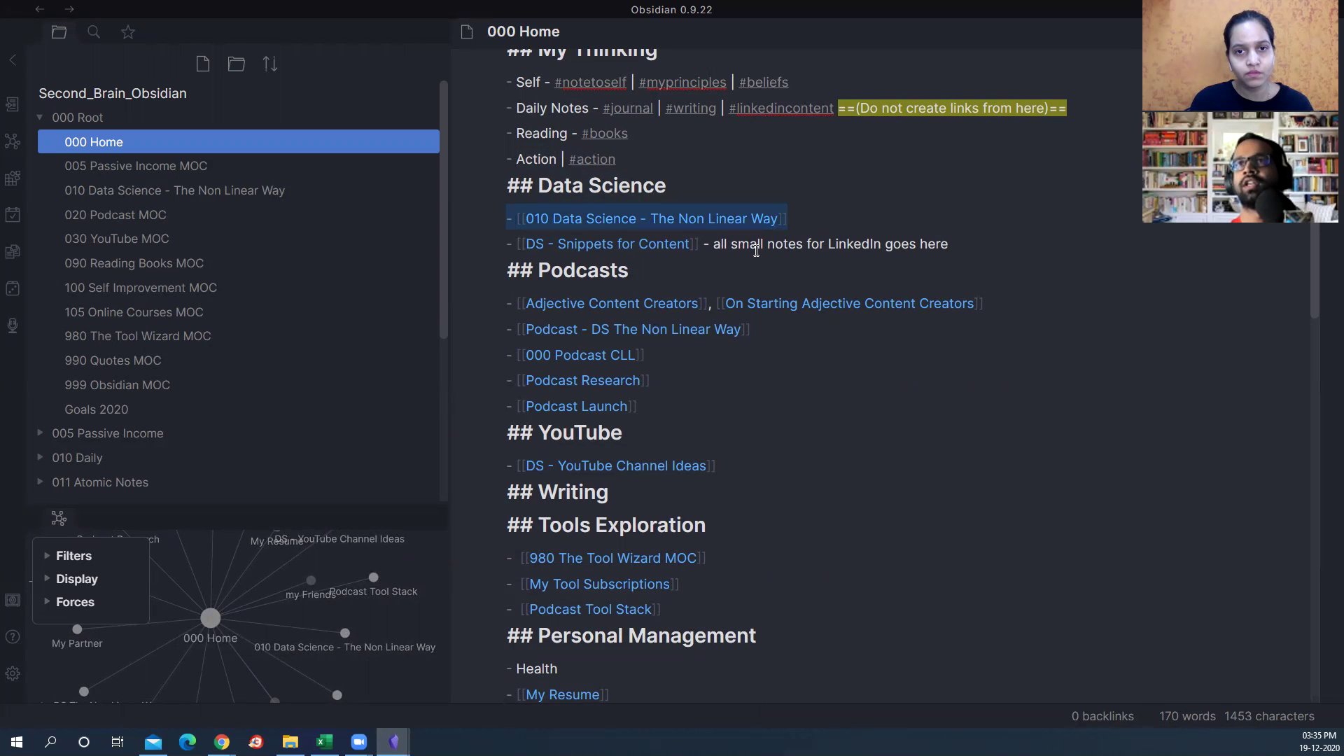
drag(757, 244, 503, 246)
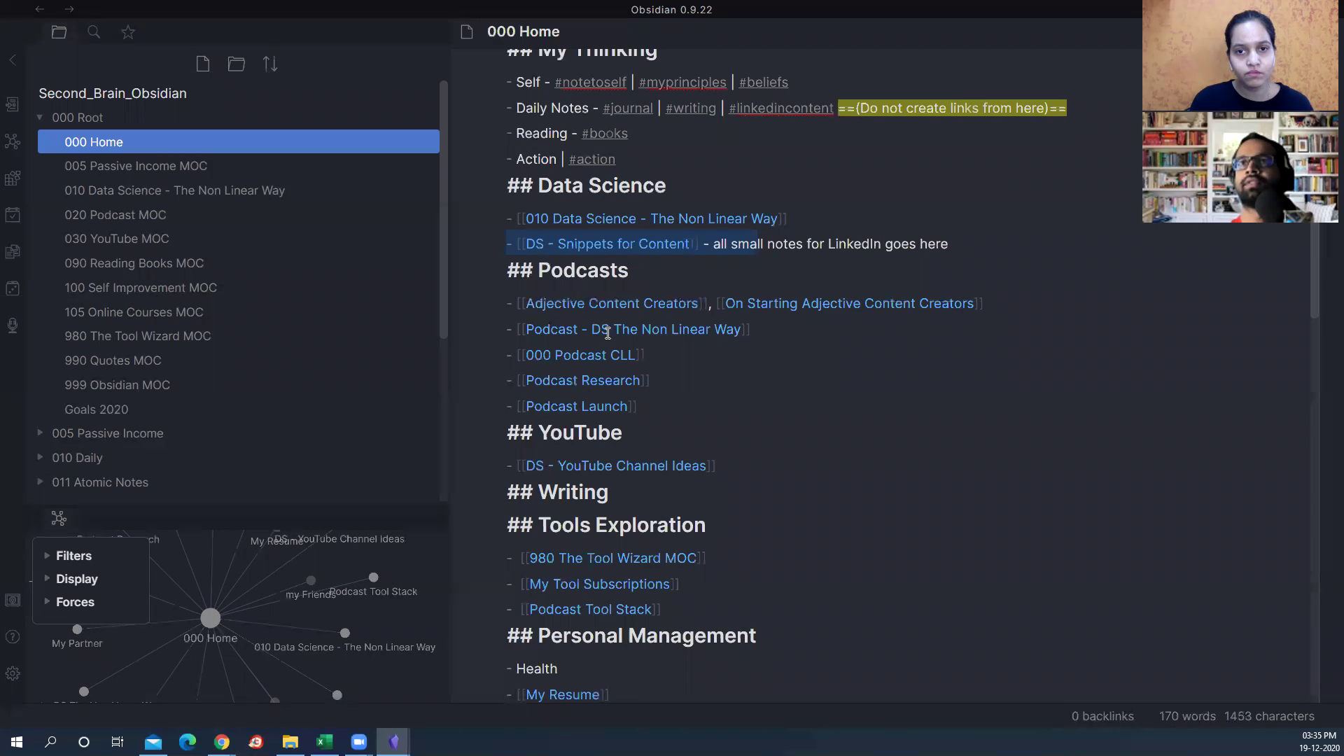
drag(675, 414, 473, 305)
click(749, 413)
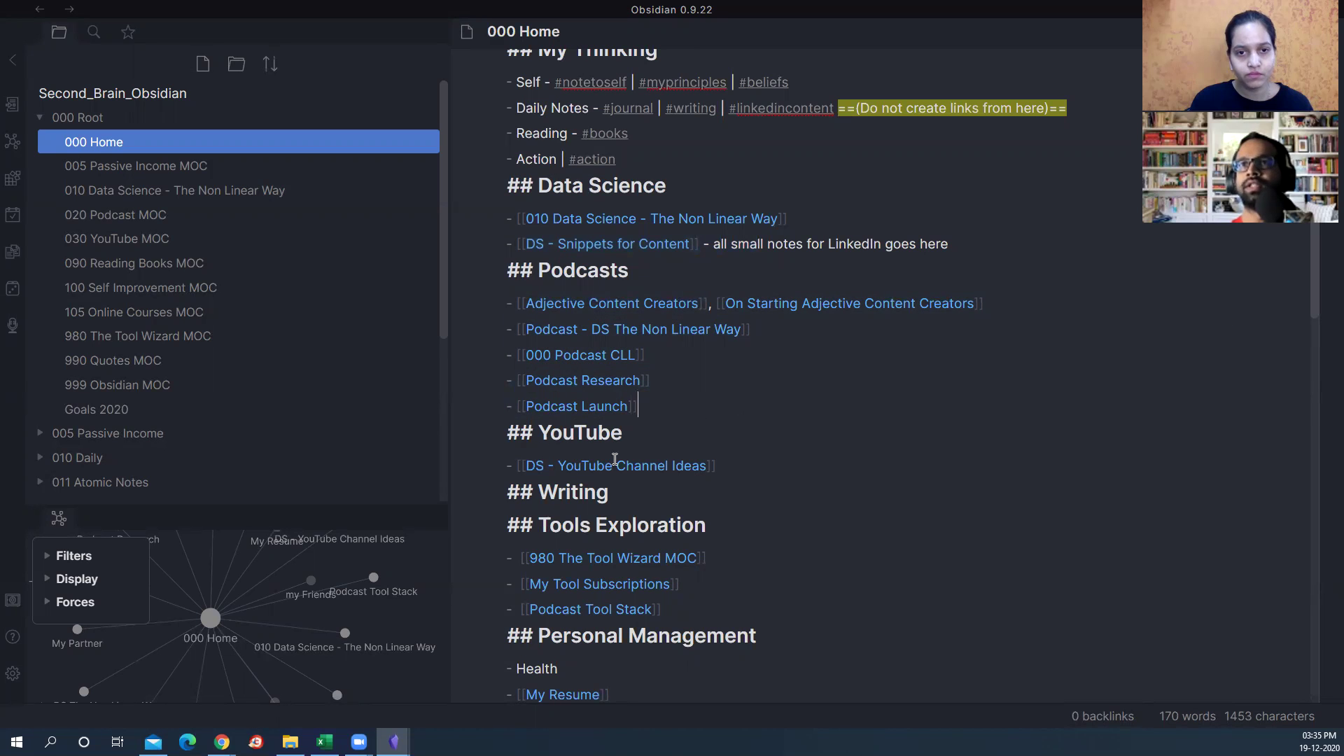
scroll(620, 361, down, 2)
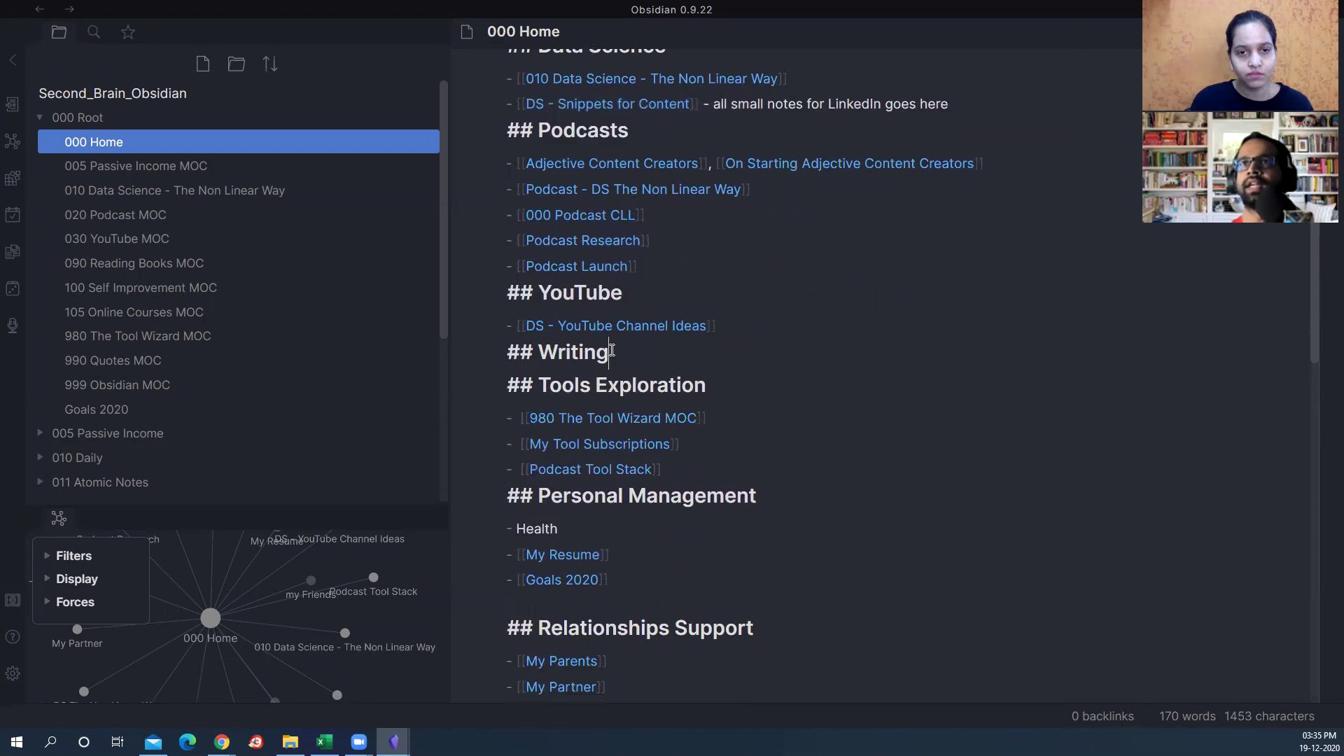
scroll(546, 400, down, 1)
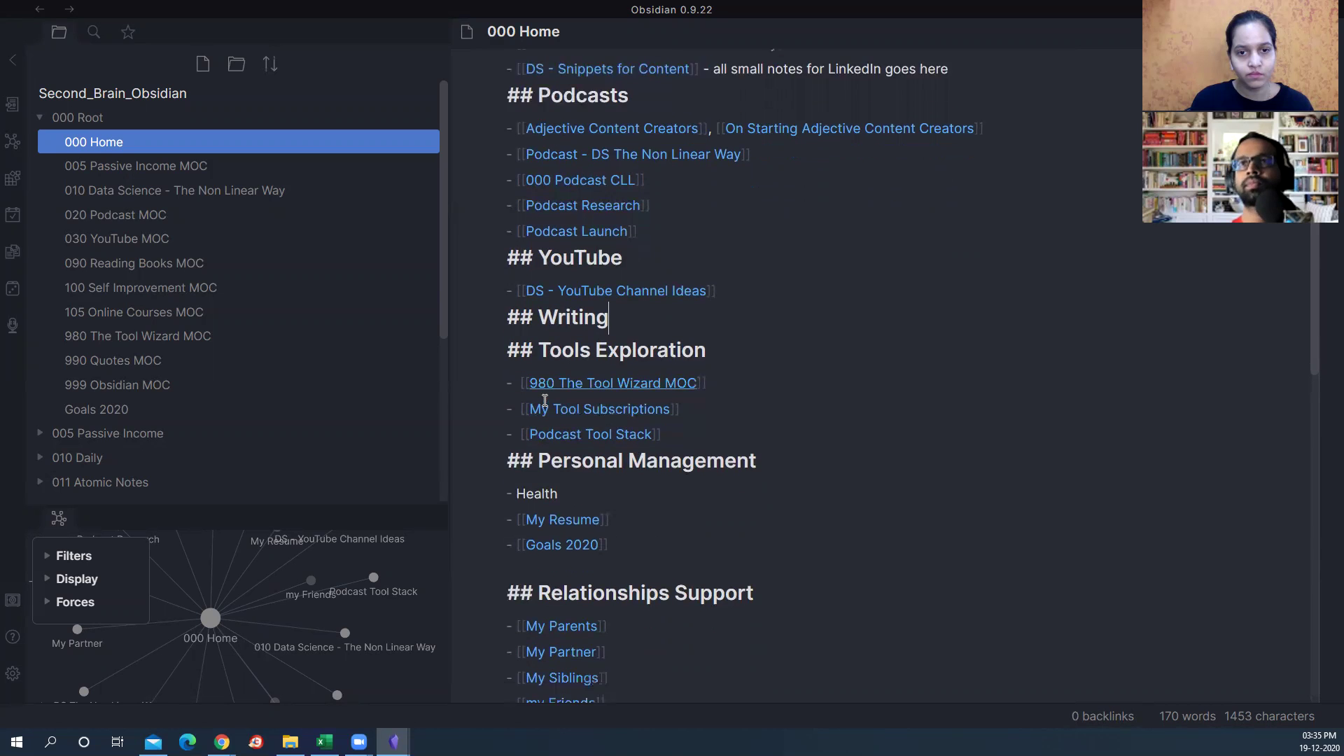
scroll(545, 400, down, 2)
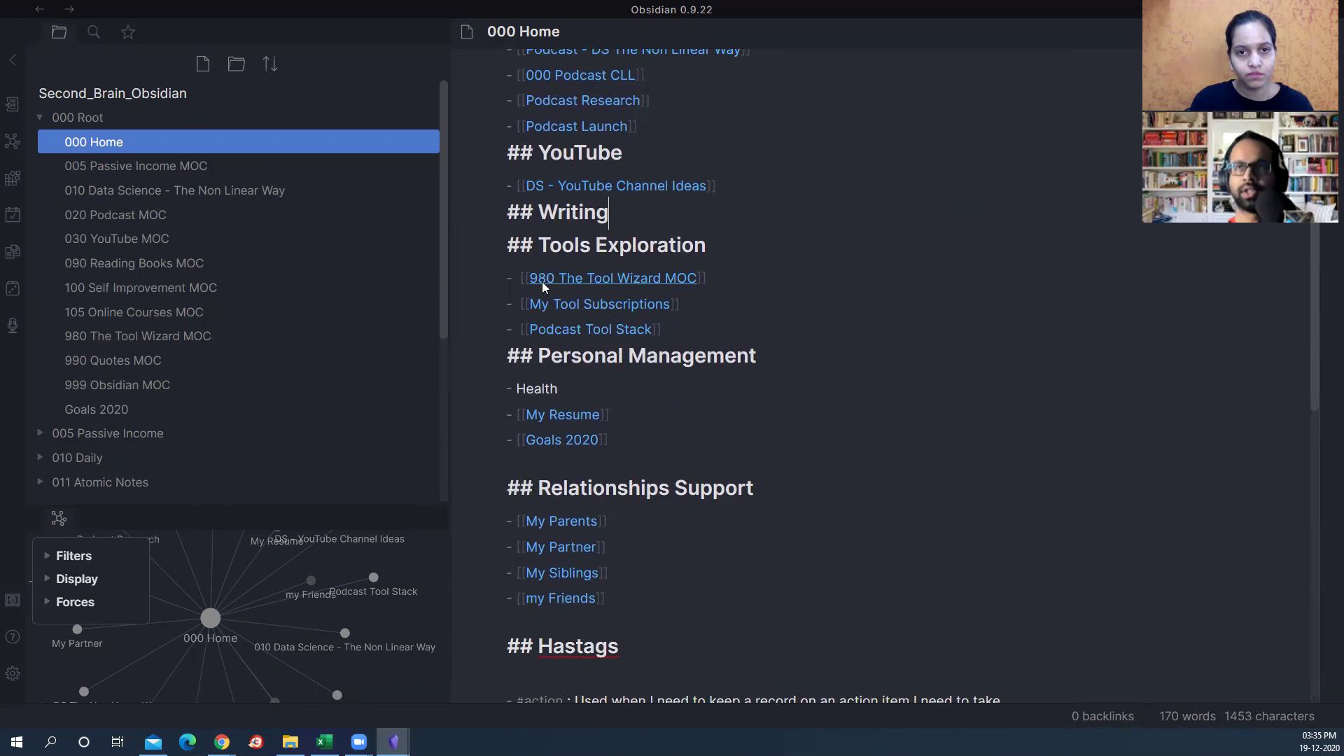
Step: Preview the 000 Home note and examine its Tools Exploration and Personal Management links, including the Goals 2020 page preview
key(ctrl+e)
scroll(602, 363, down, 3)
scroll(551, 215, up, 2)
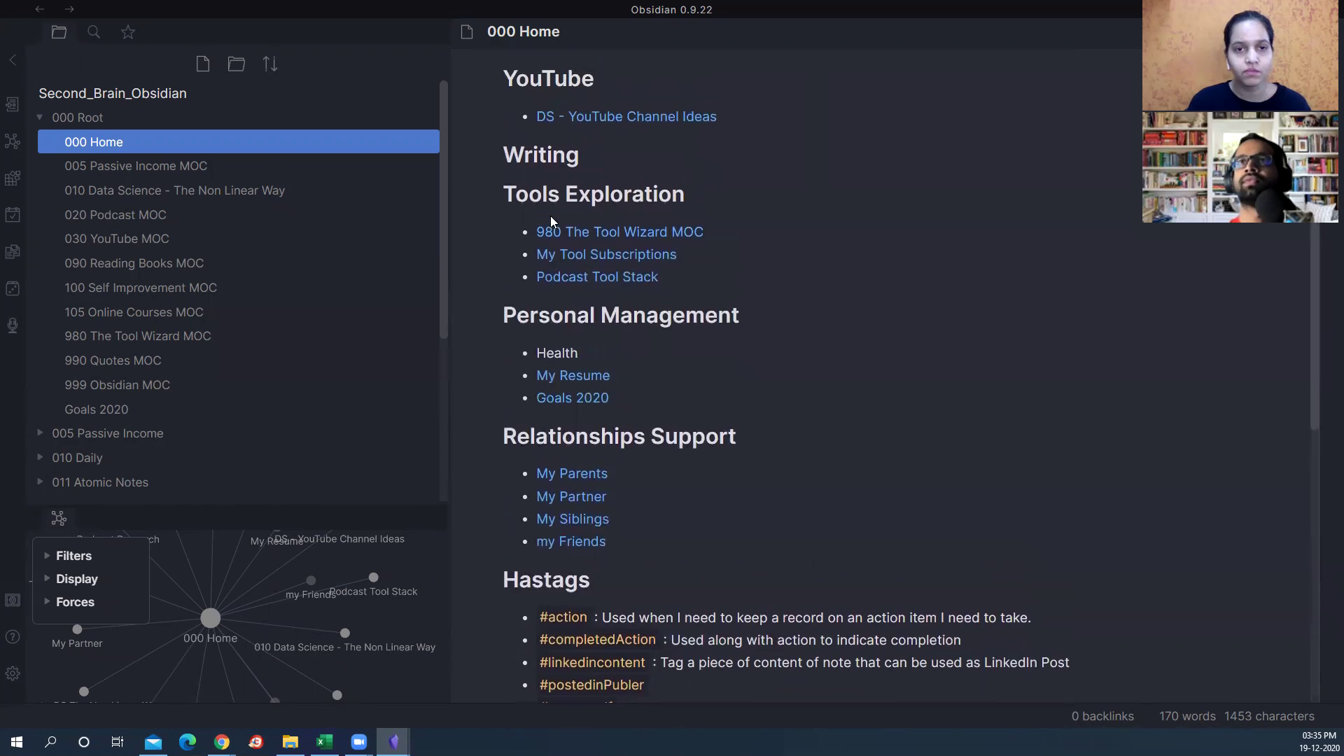
mouse_move(594, 241)
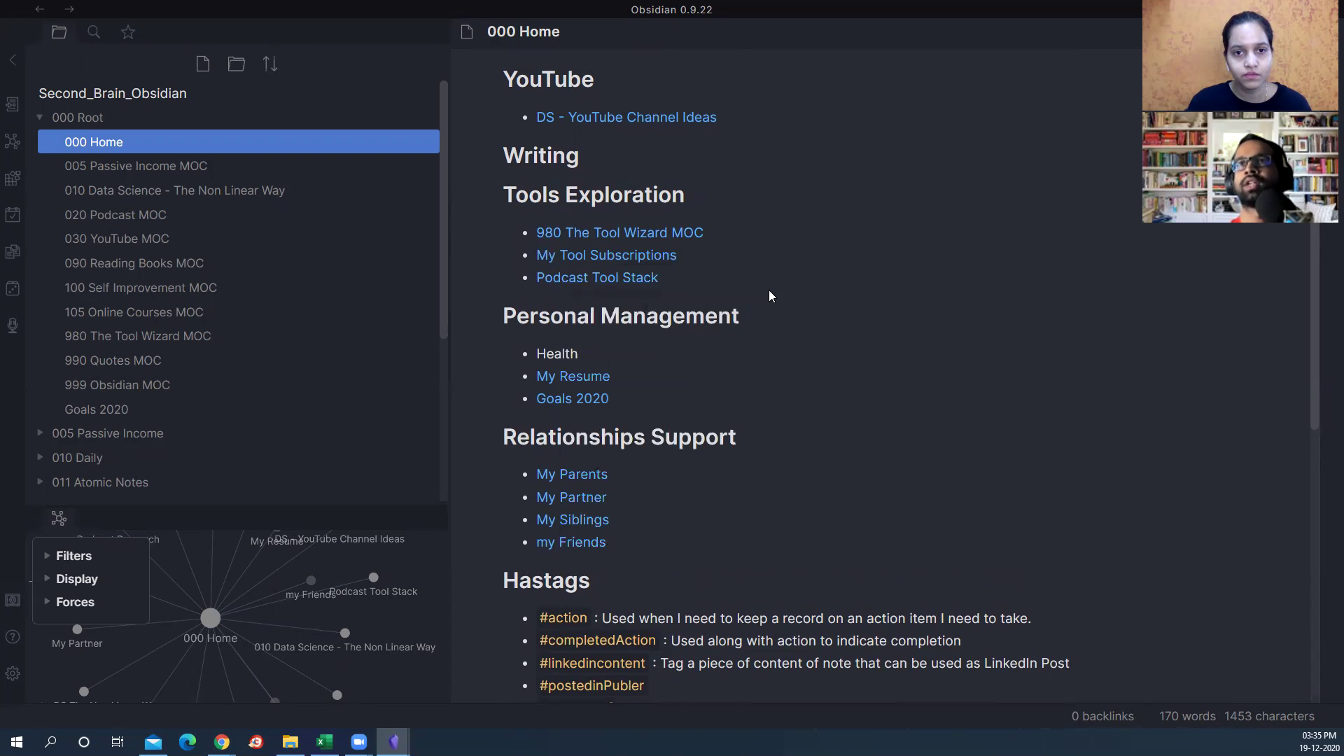
scroll(695, 382, down, 2)
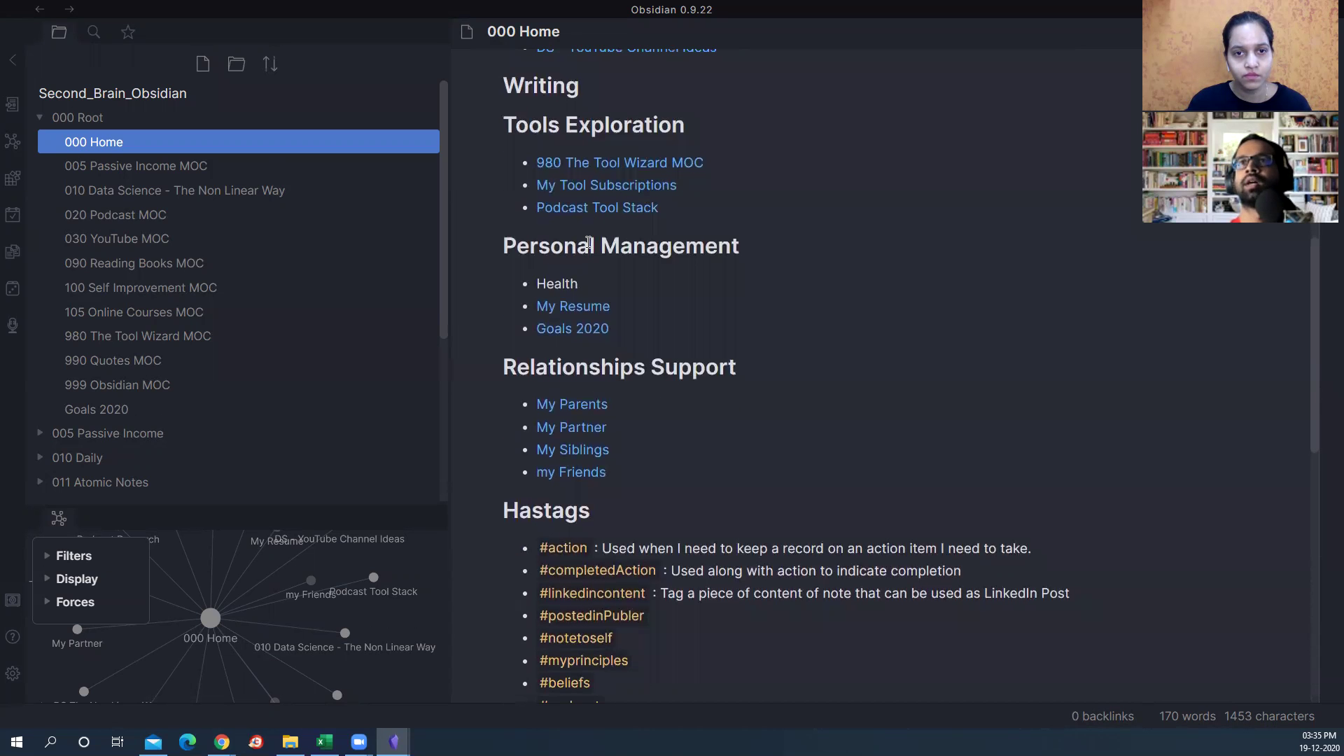
mouse_move(587, 301)
mouse_move(567, 334)
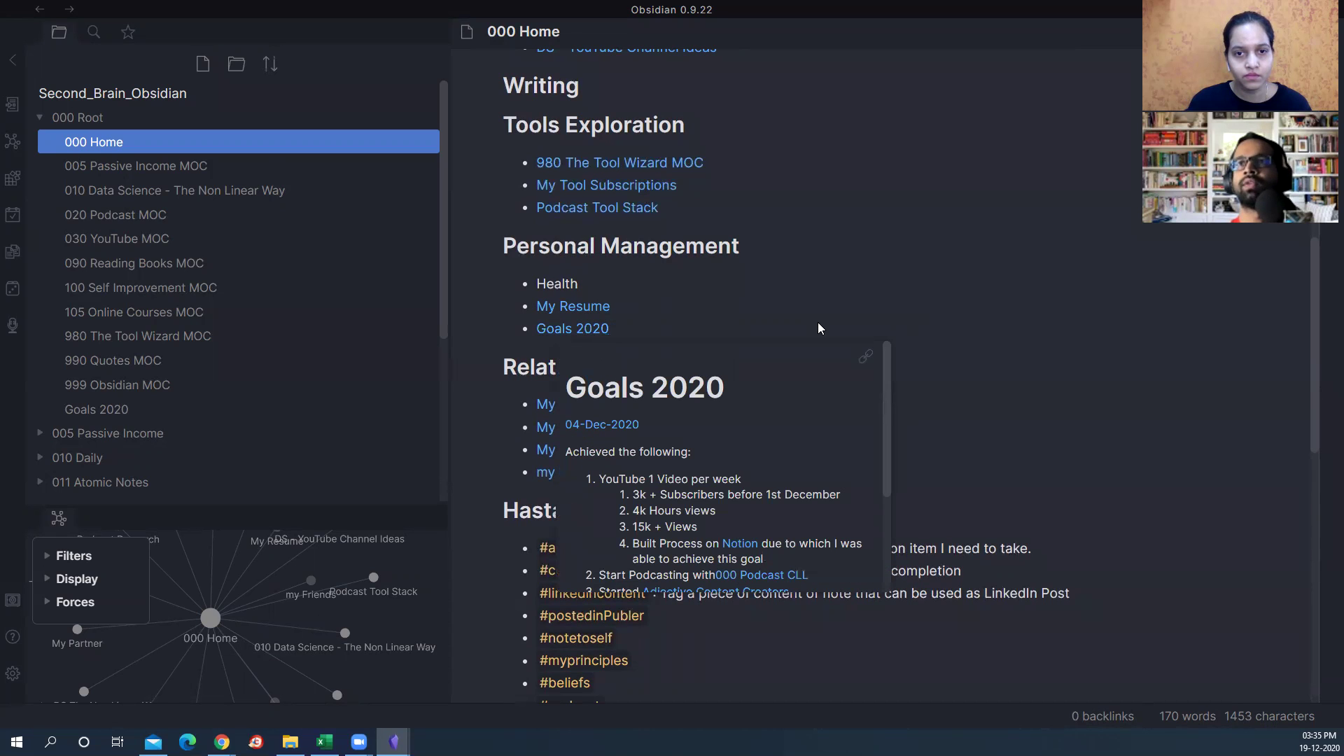
Step: Examine the Relationships Support links and the hashtag list in 000 Home, and look over the note again from its beginning
scroll(728, 386, down, 2)
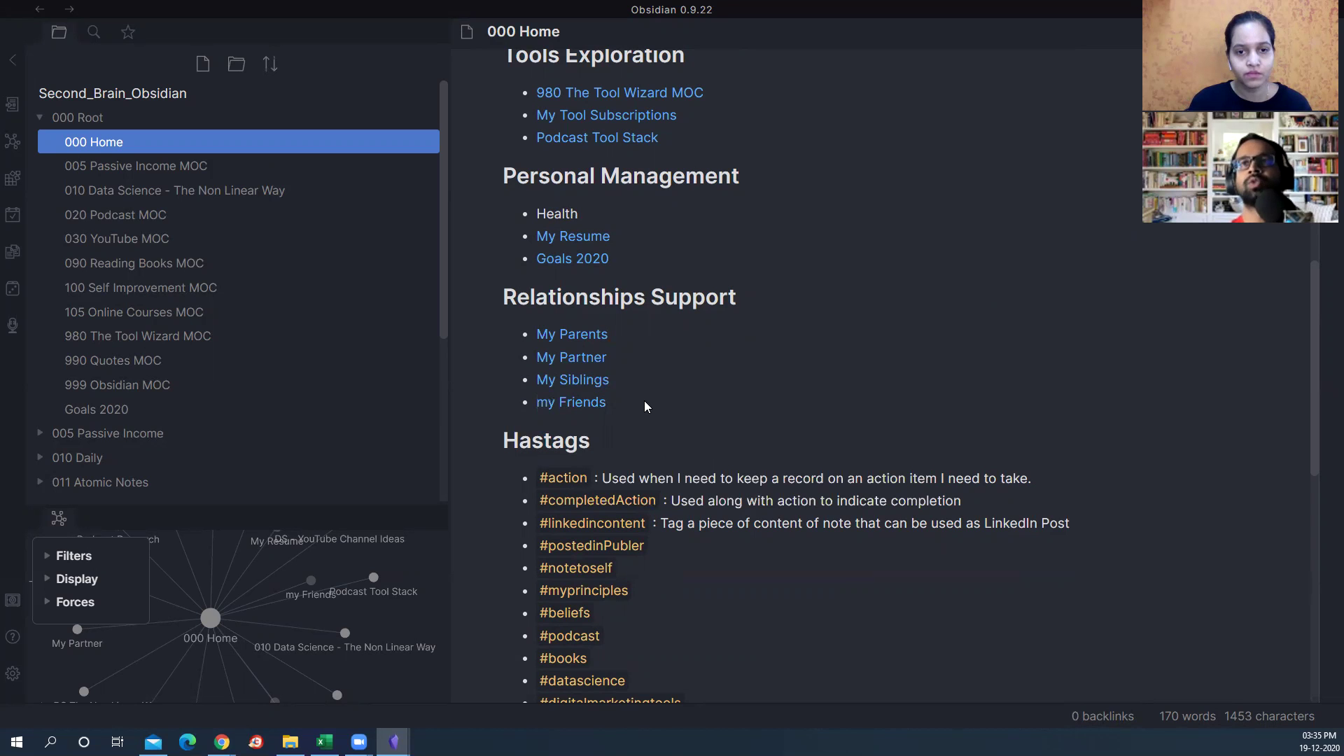
scroll(698, 383, down, 8)
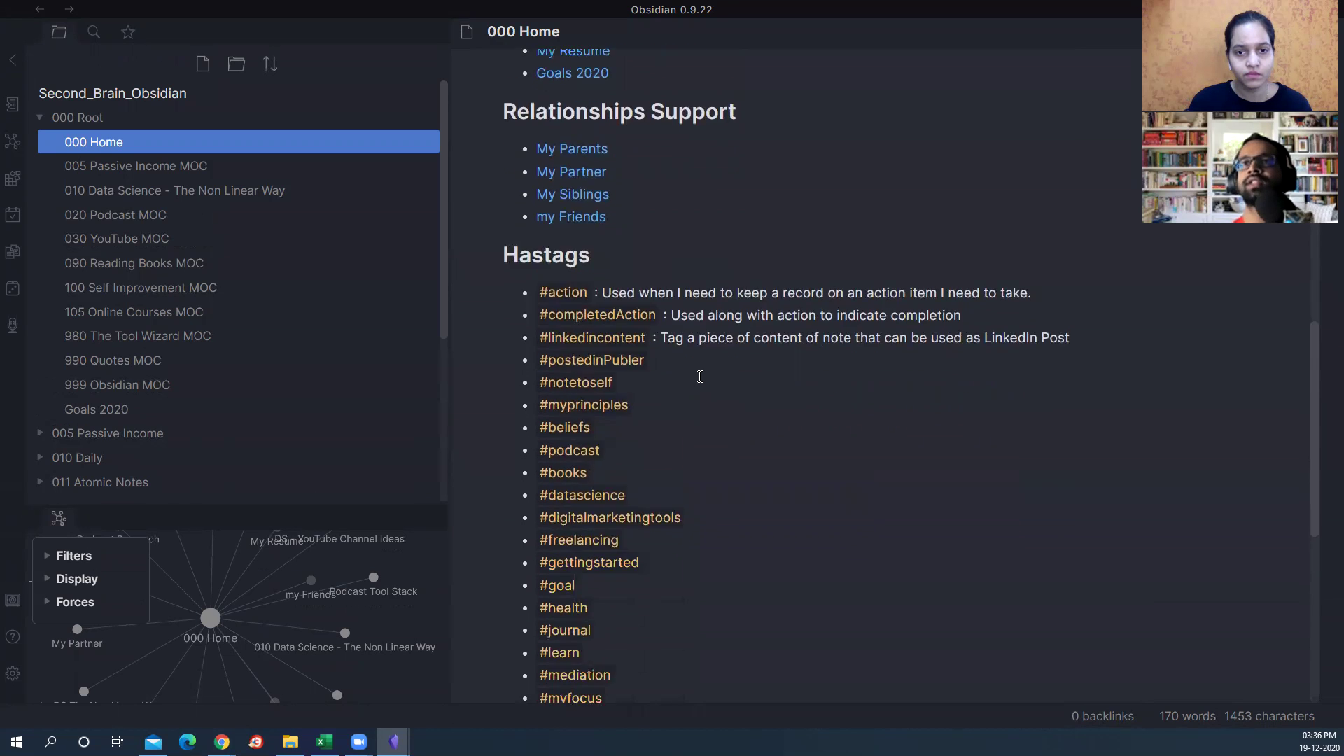
scroll(674, 446, up, 3)
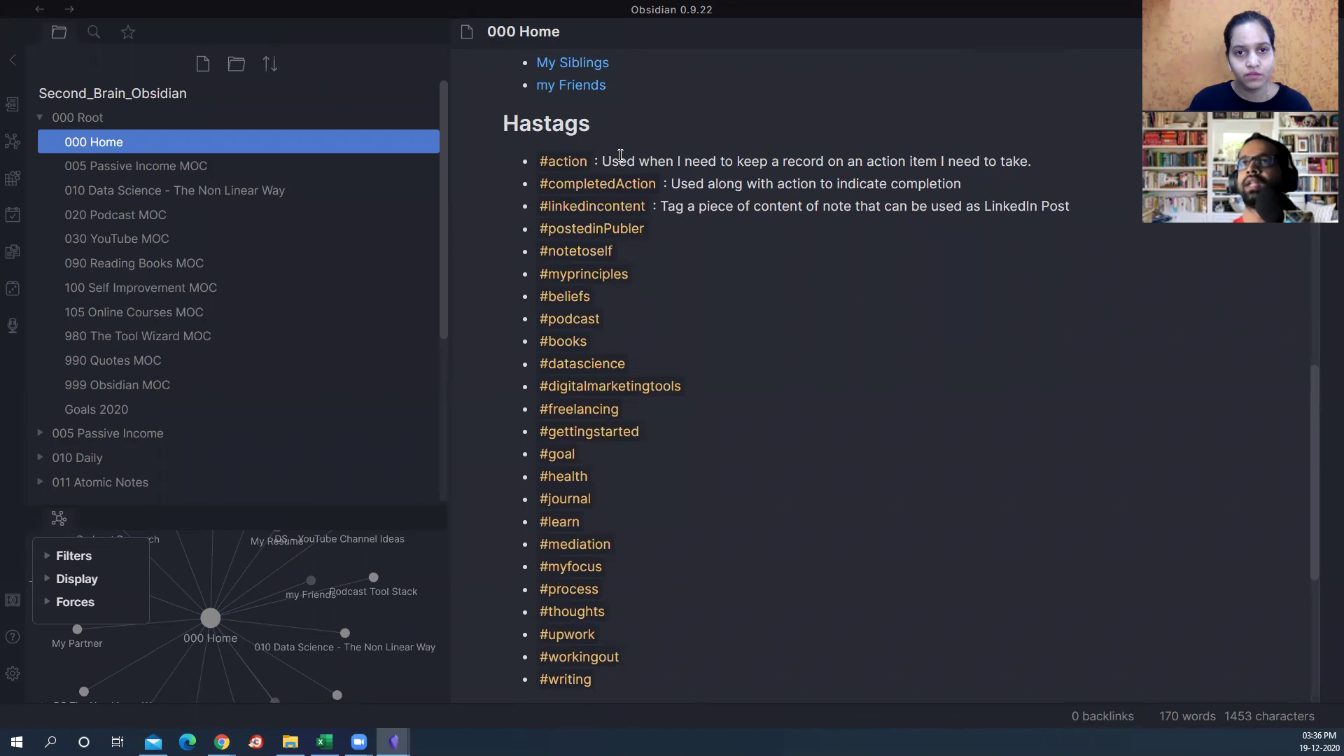
scroll(609, 343, up, 5)
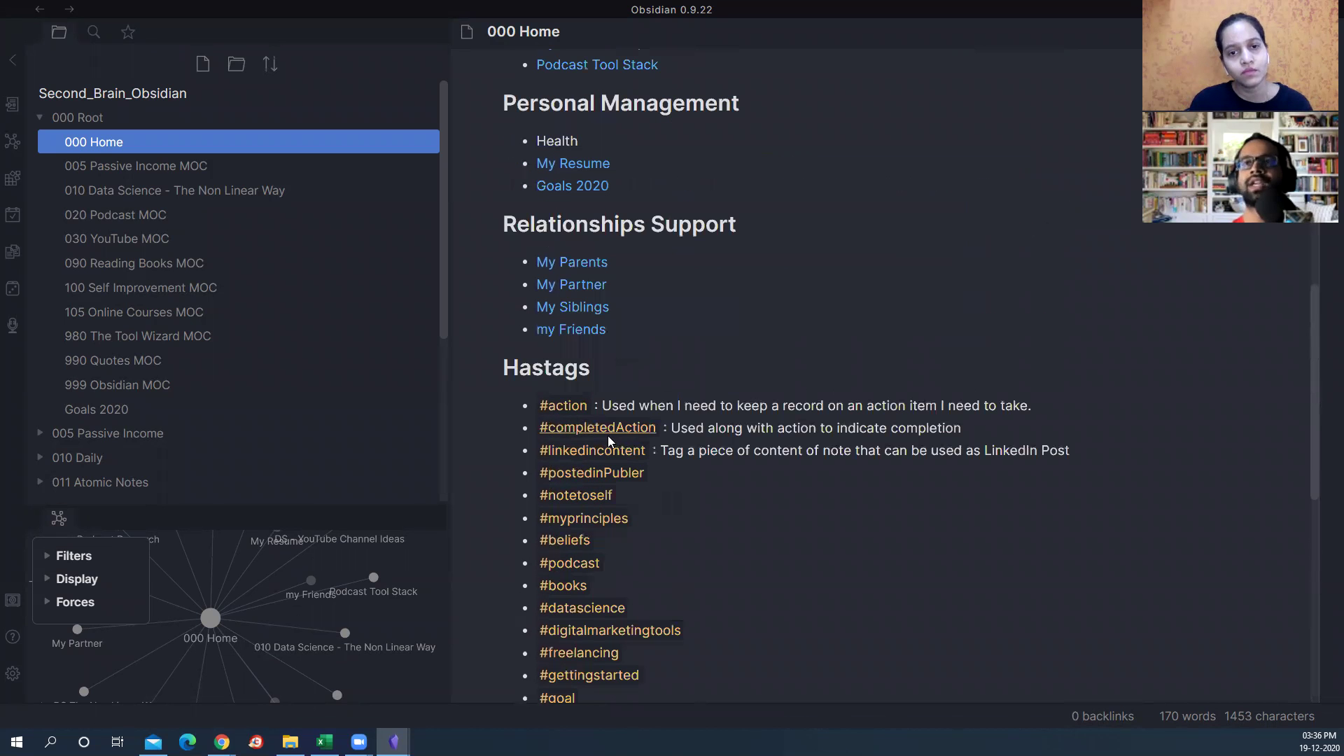
scroll(517, 464, up, 8)
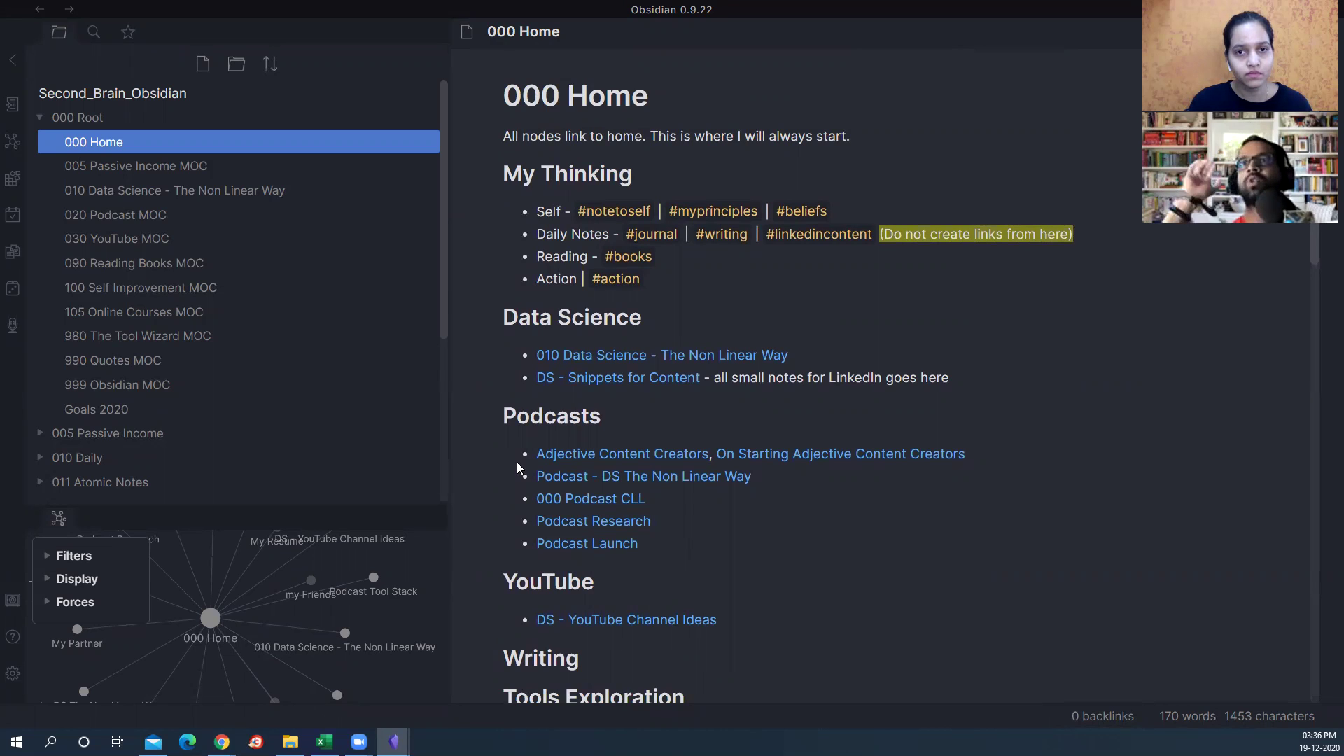
scroll(630, 420, down, 1)
scroll(722, 394, down, 5)
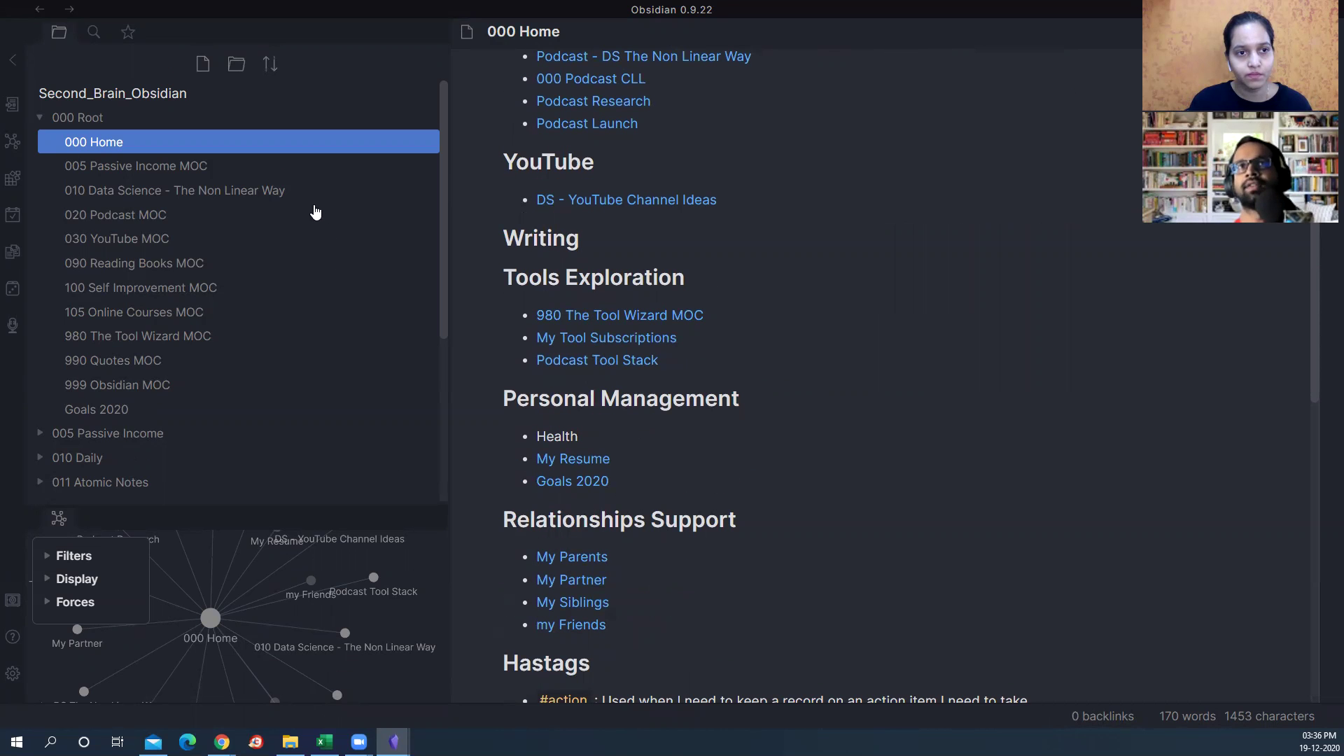
Step: Browse the MOC notes in 000 Root, including 980 The Tool Wizard MOC and 999 Obsidian MOC, and return to the Second_Brain_Demo vault window
click(203, 173)
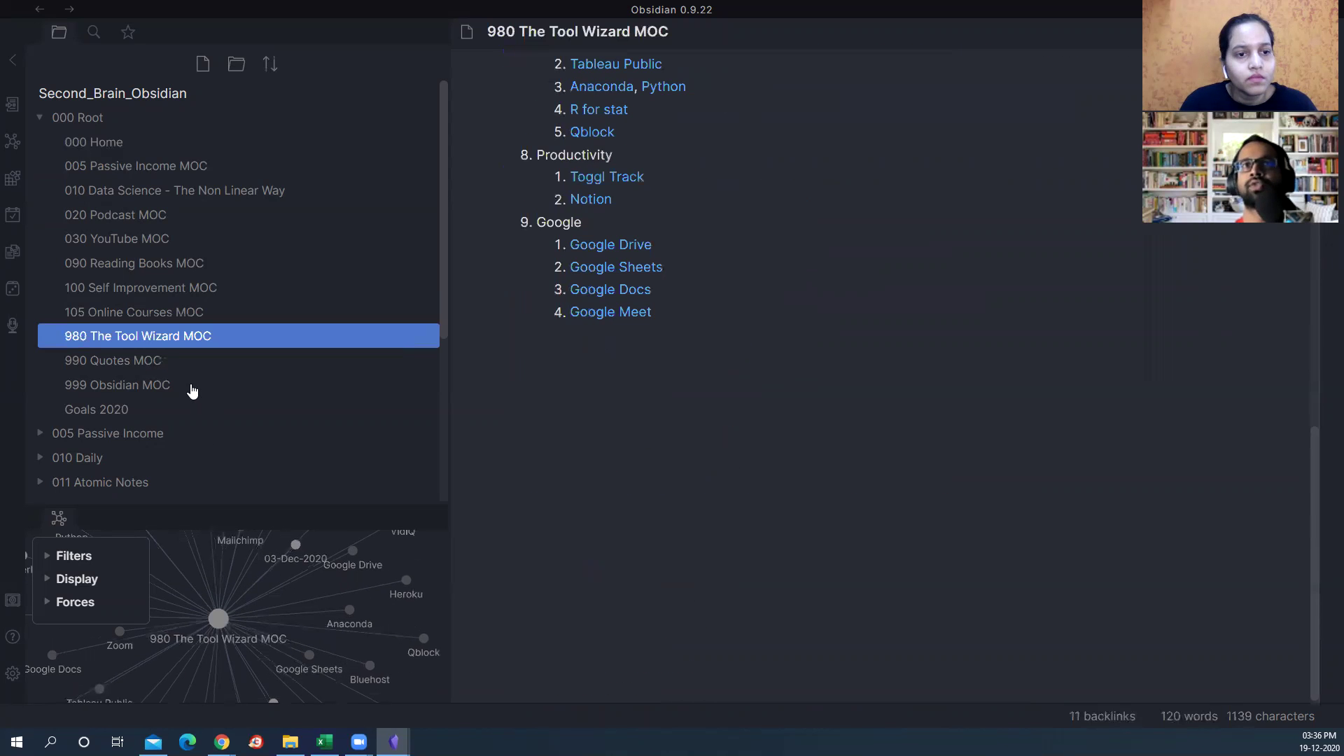
scroll(620, 370, up, 6)
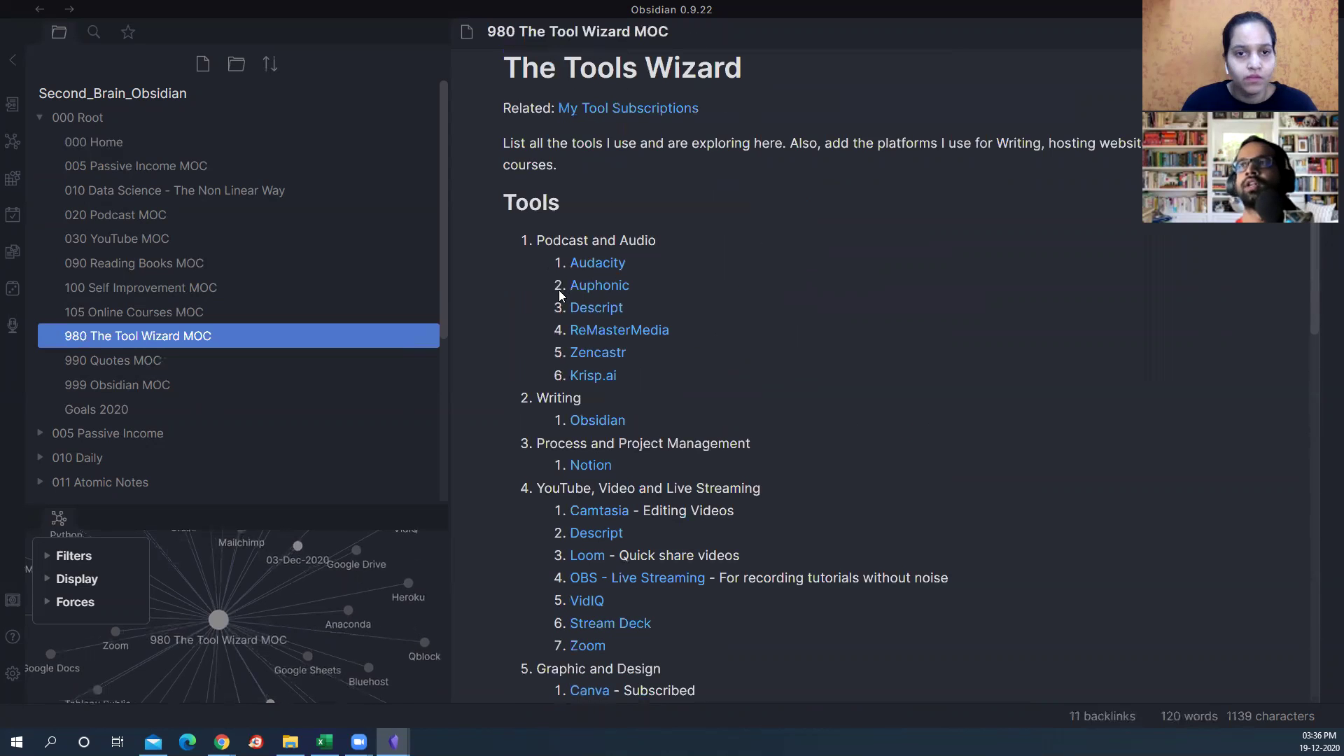
key(ctrl+alt+Left)
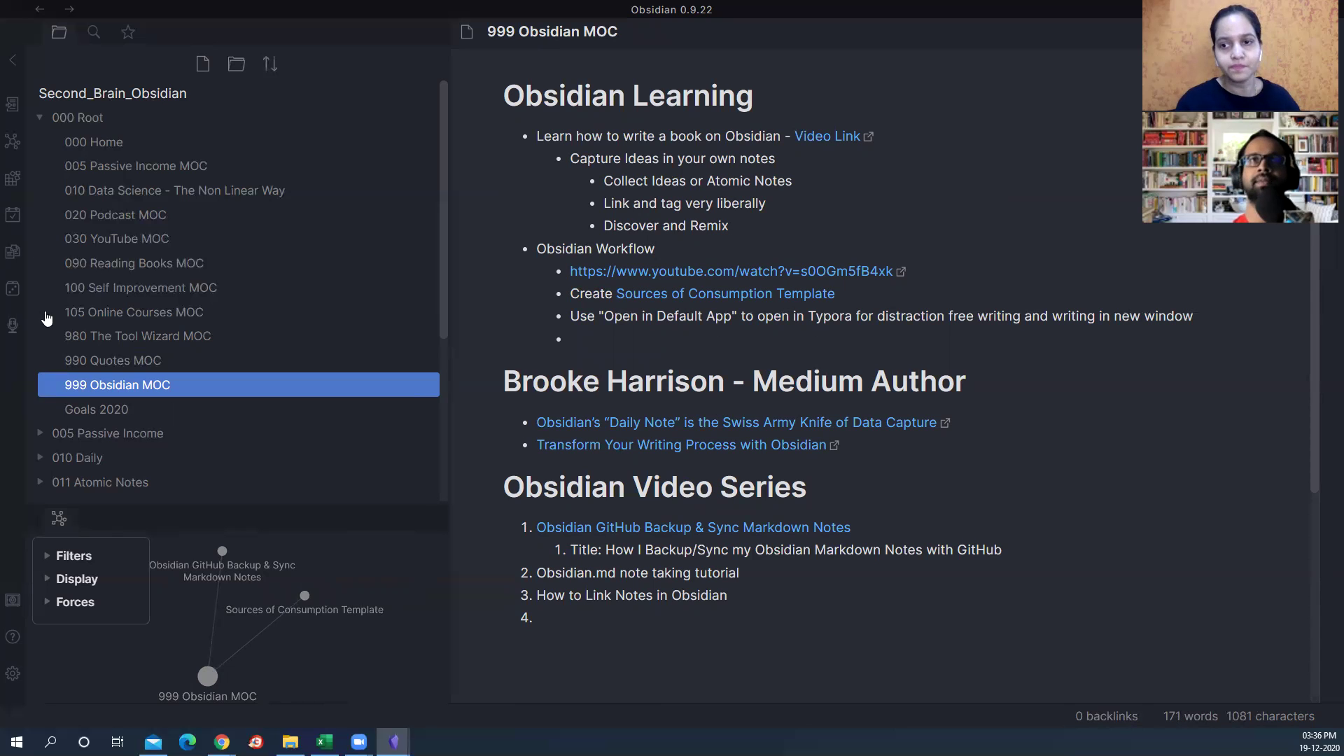
click(41, 118)
mouse_move(394, 741)
click(485, 688)
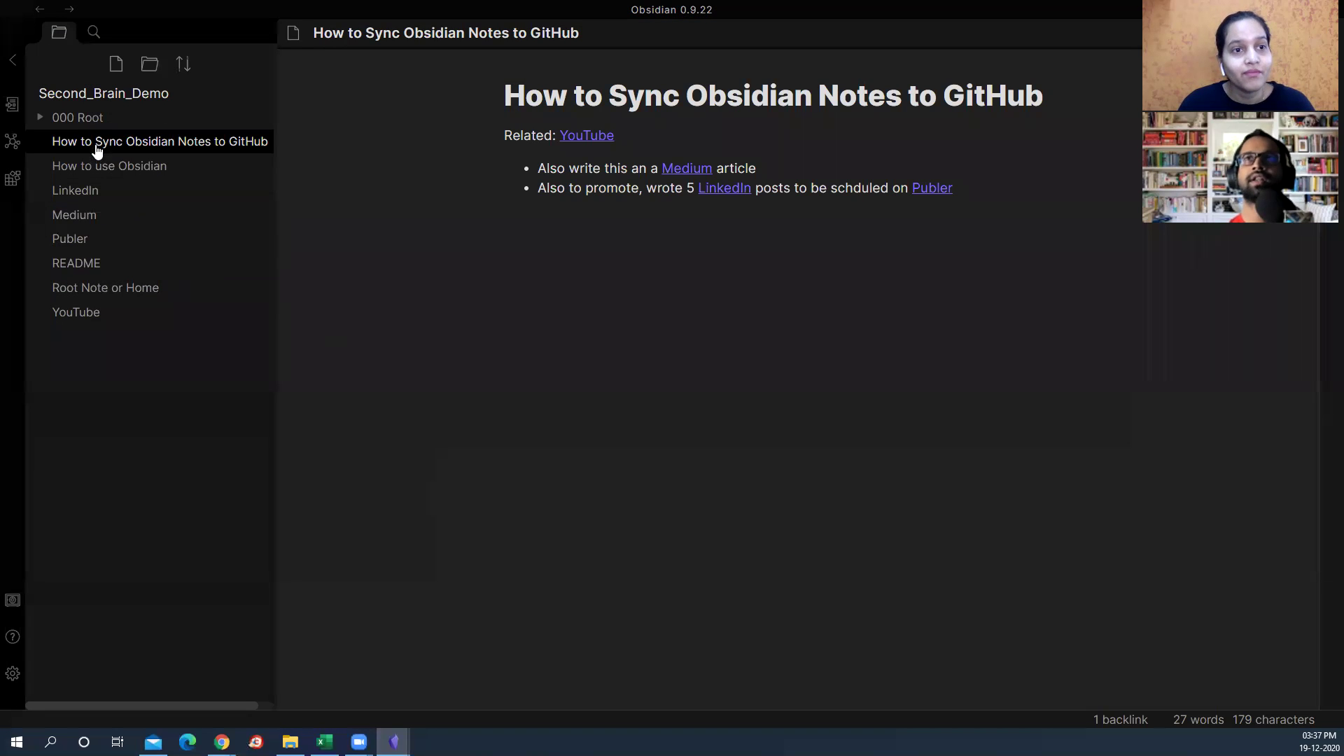
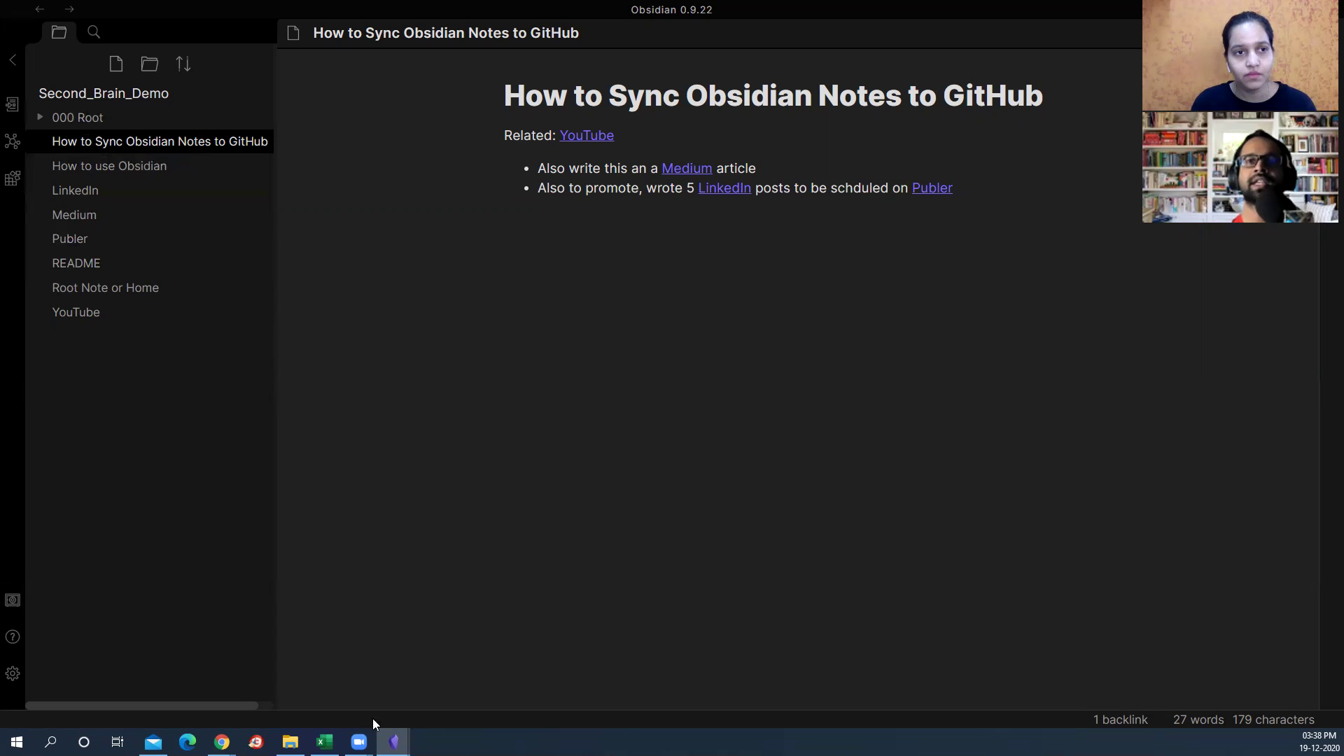
Step: Look over the numbered folder list in the Second_Brain_Obsidian vault and return to the Second_Brain_Demo vault window
mouse_move(391, 740)
click(343, 674)
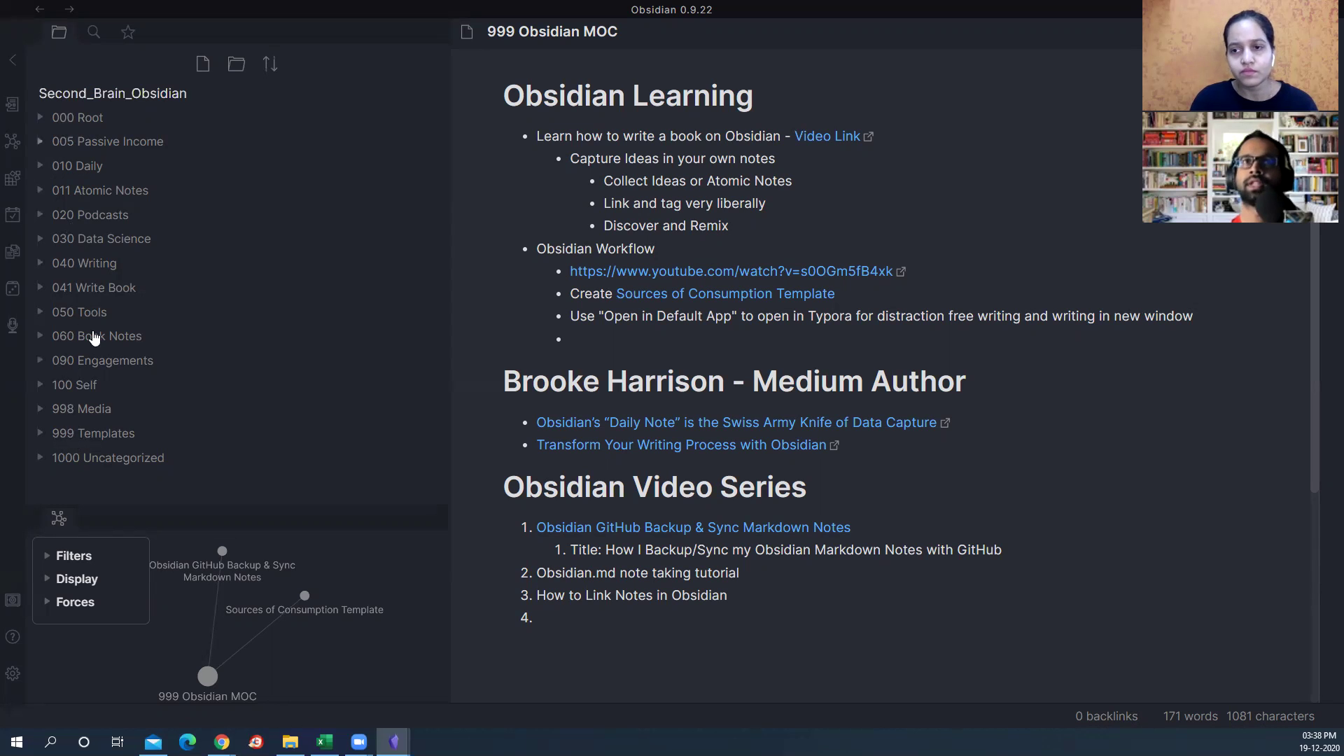
mouse_move(393, 740)
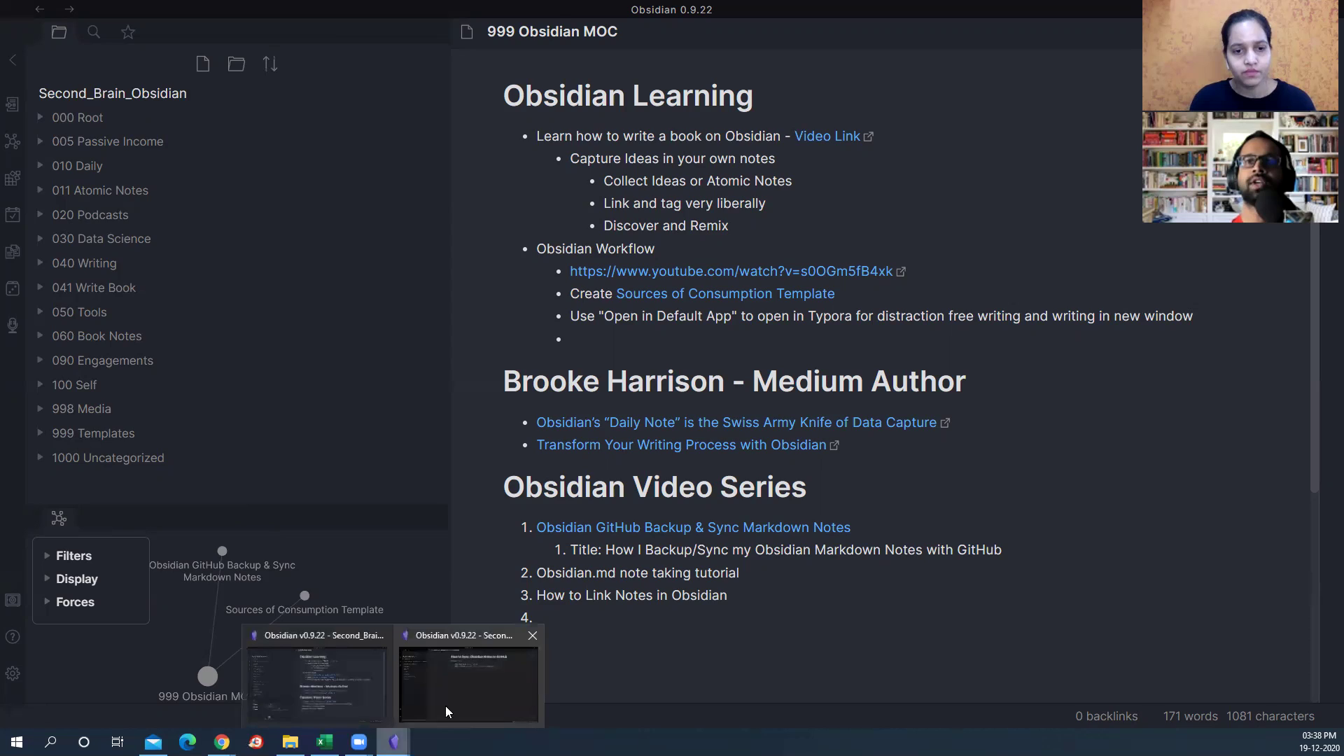
click(469, 676)
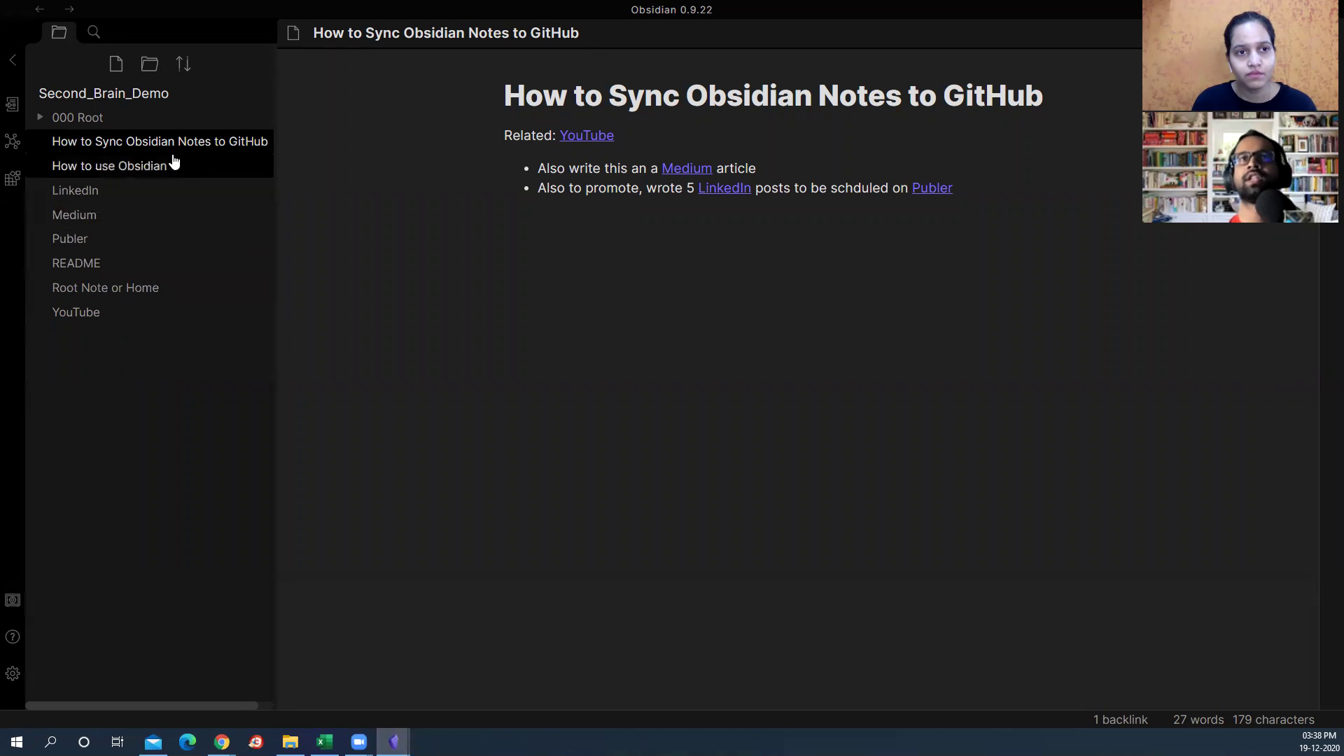
Step: Expand the 000 Root folder and move the LinkedIn, Medium and YouTube notes into it, with the interface enlarged
click(85, 118)
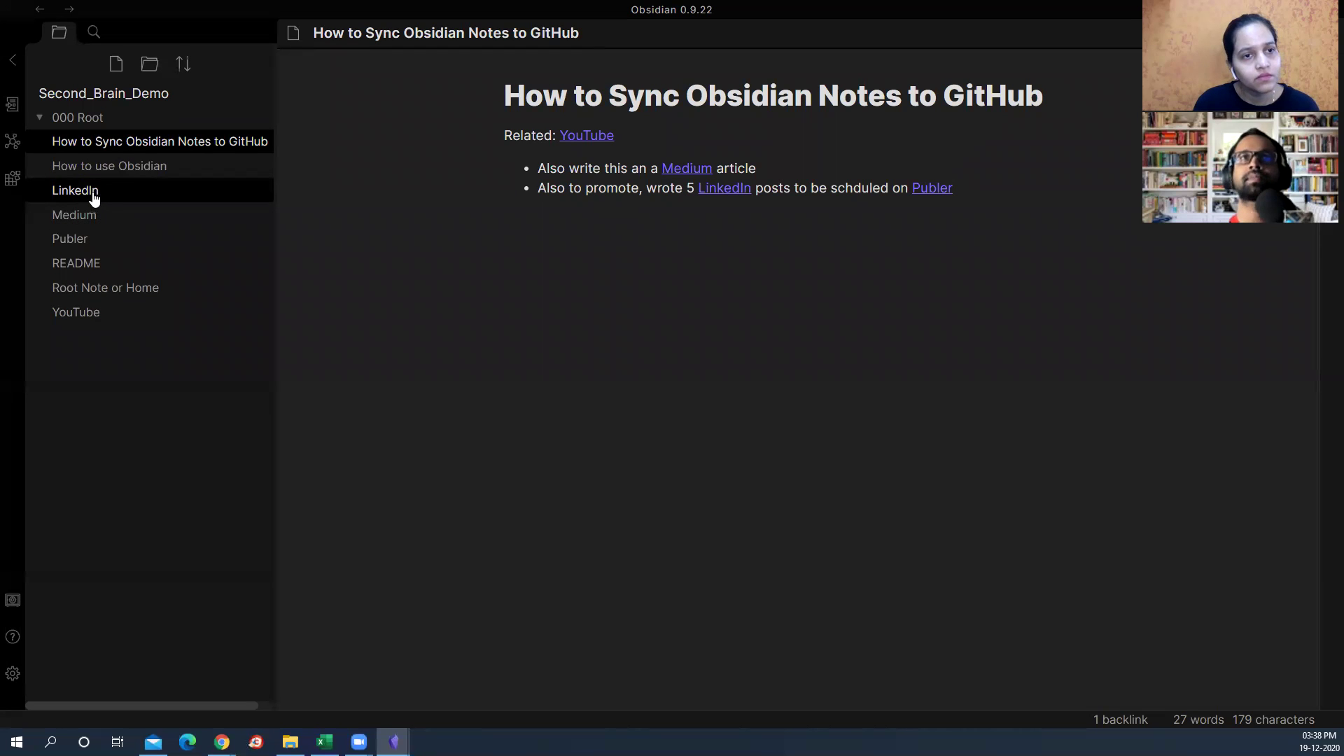
drag(94, 196, 108, 122)
key(ctrl+equal)
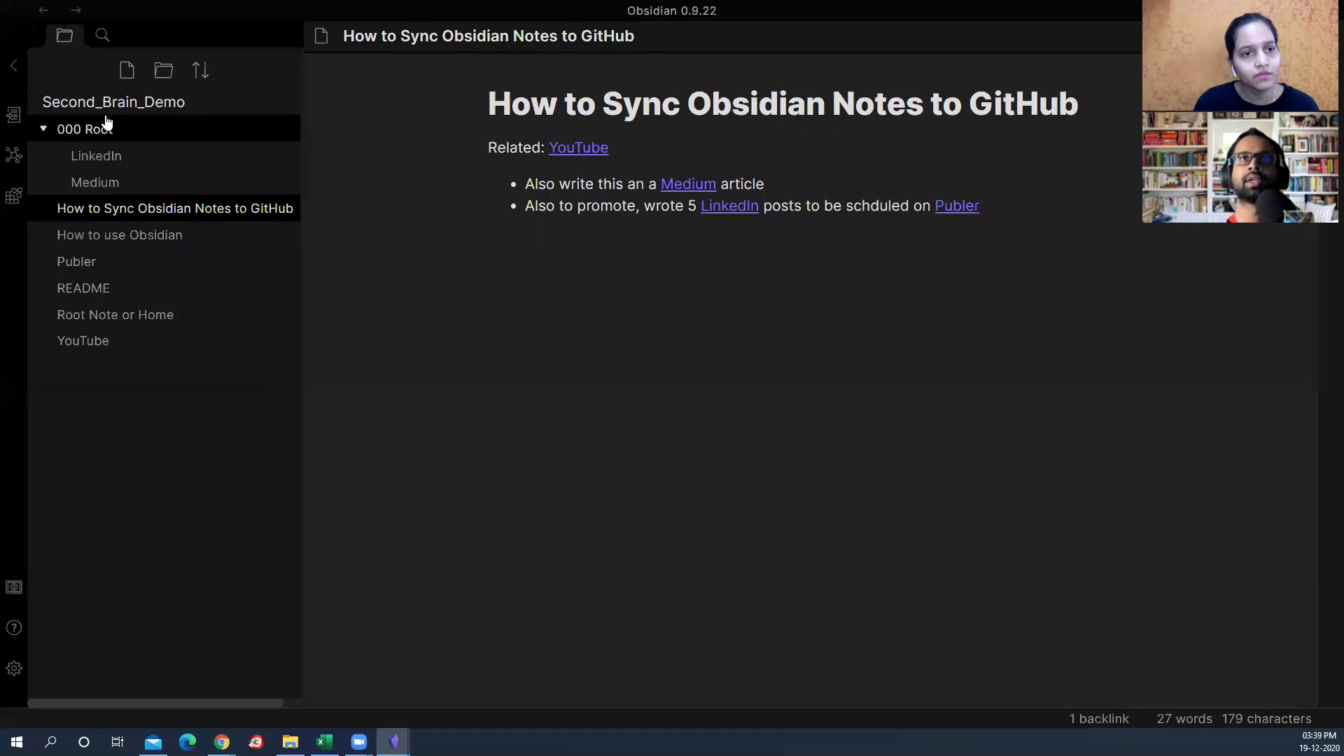
key(ctrl+equal)
key(ctrl+equal)
drag(141, 404, 124, 160)
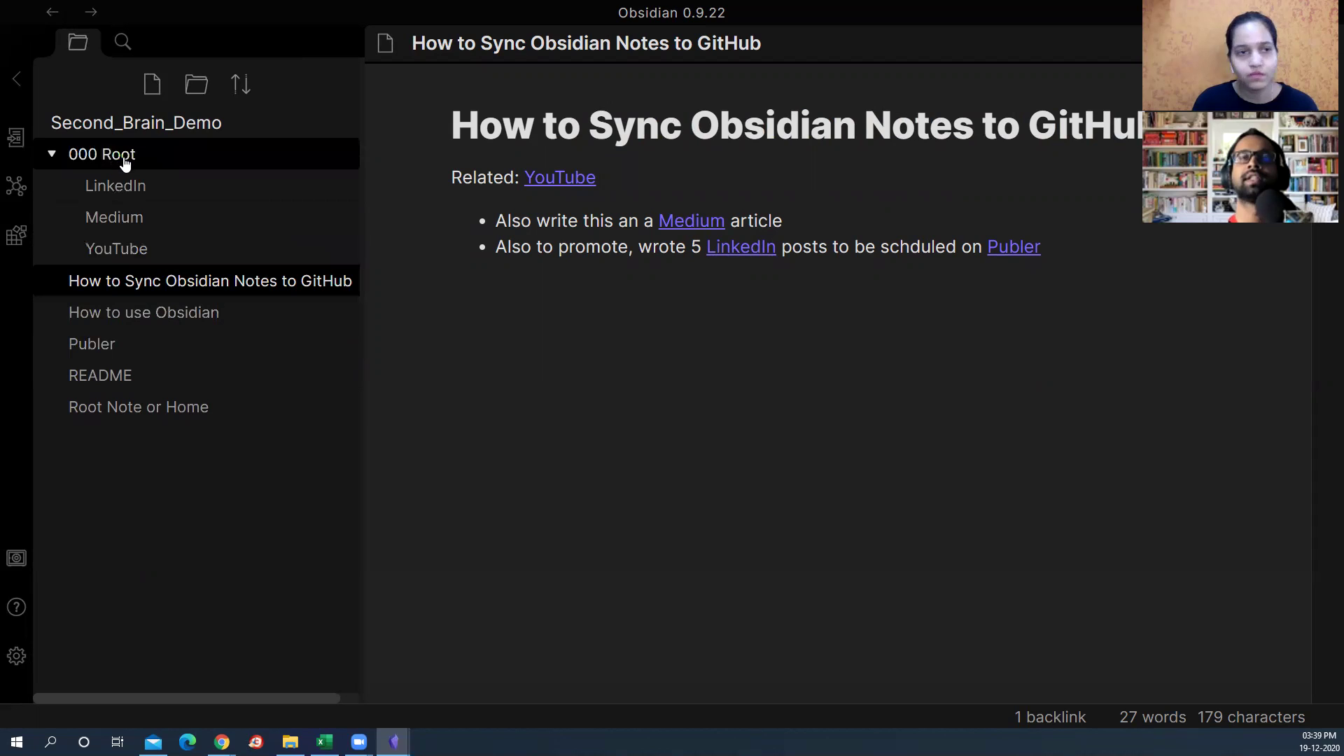
Step: Create a new folder in the vault named 100 Atomic Notes
click(197, 85)
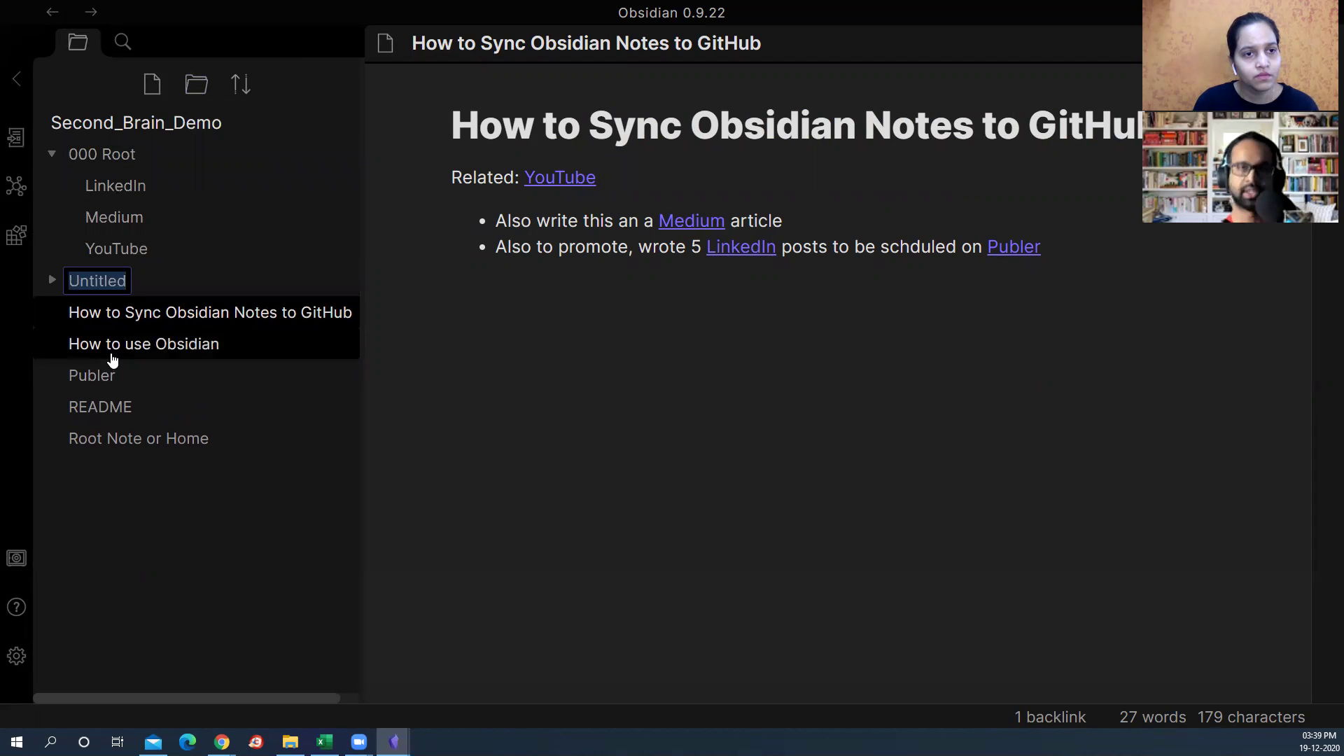
text(0)
key(BackSpace)
text(100 Atomi)
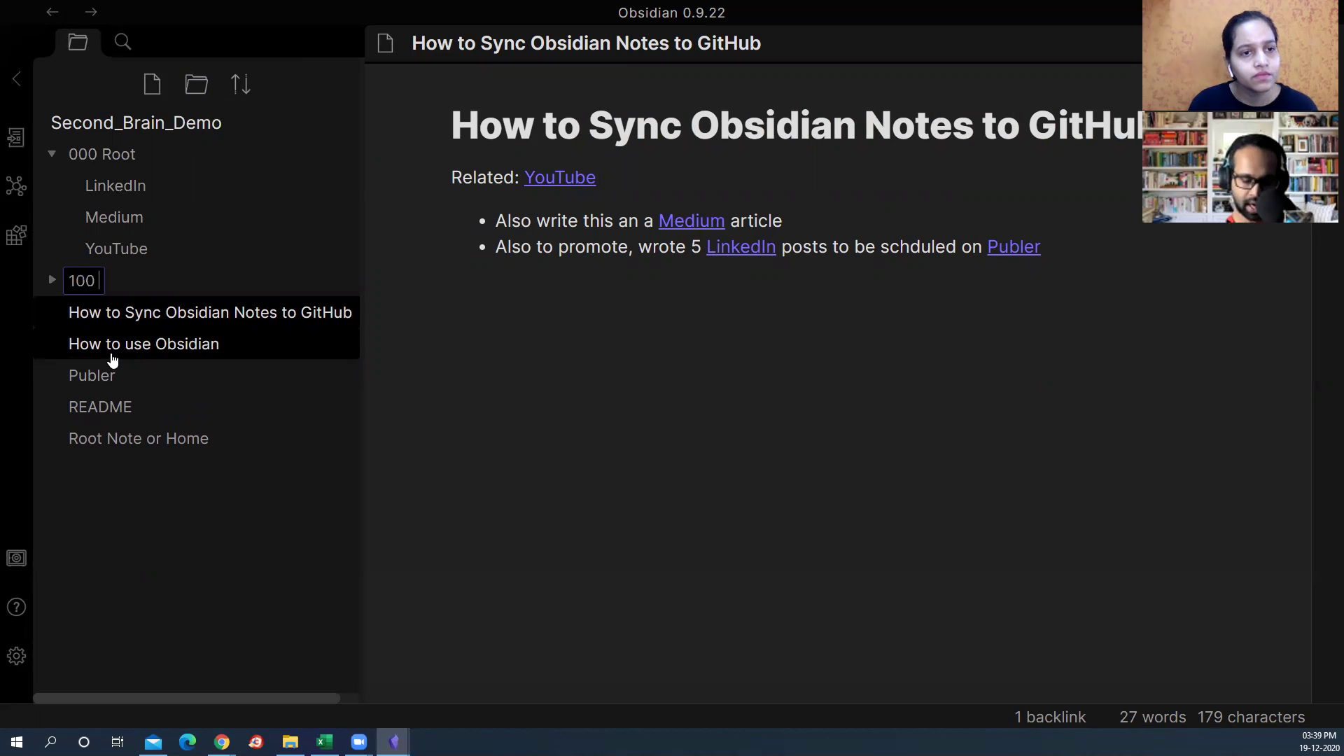
text(c Notes)
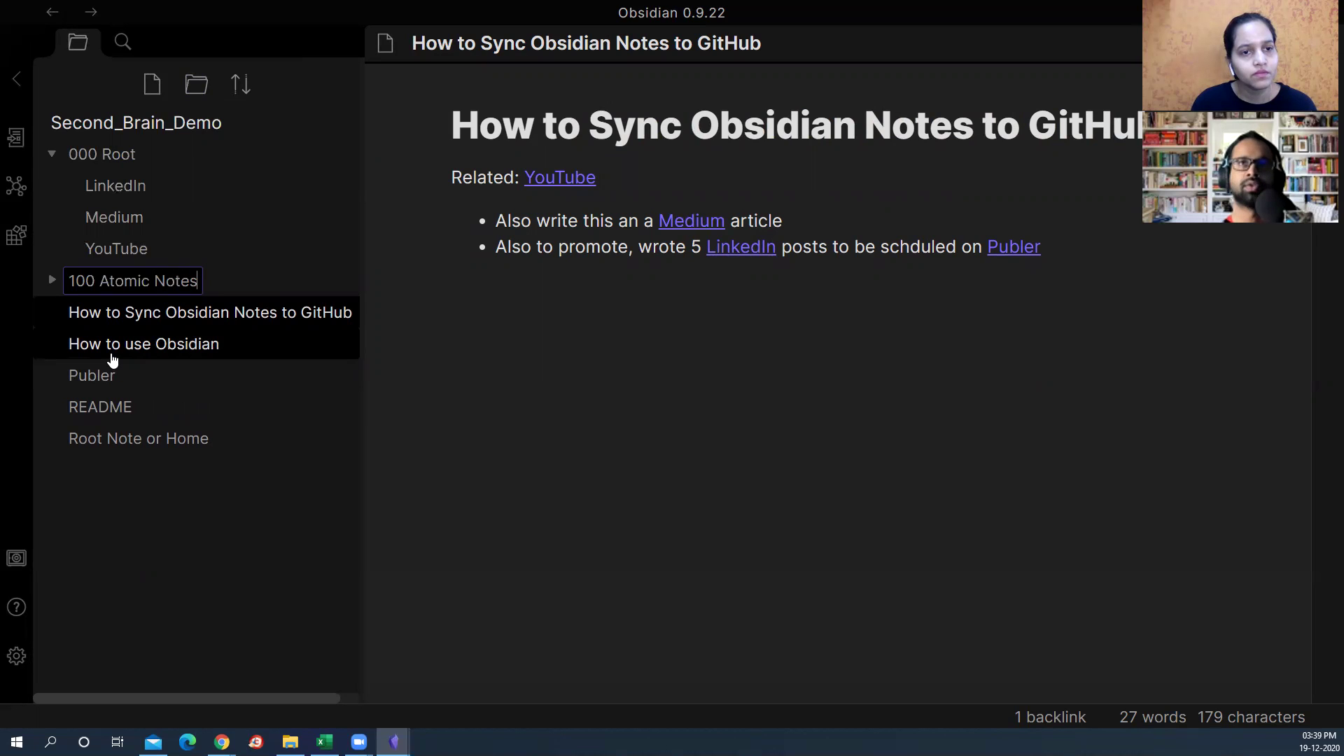
key(Return)
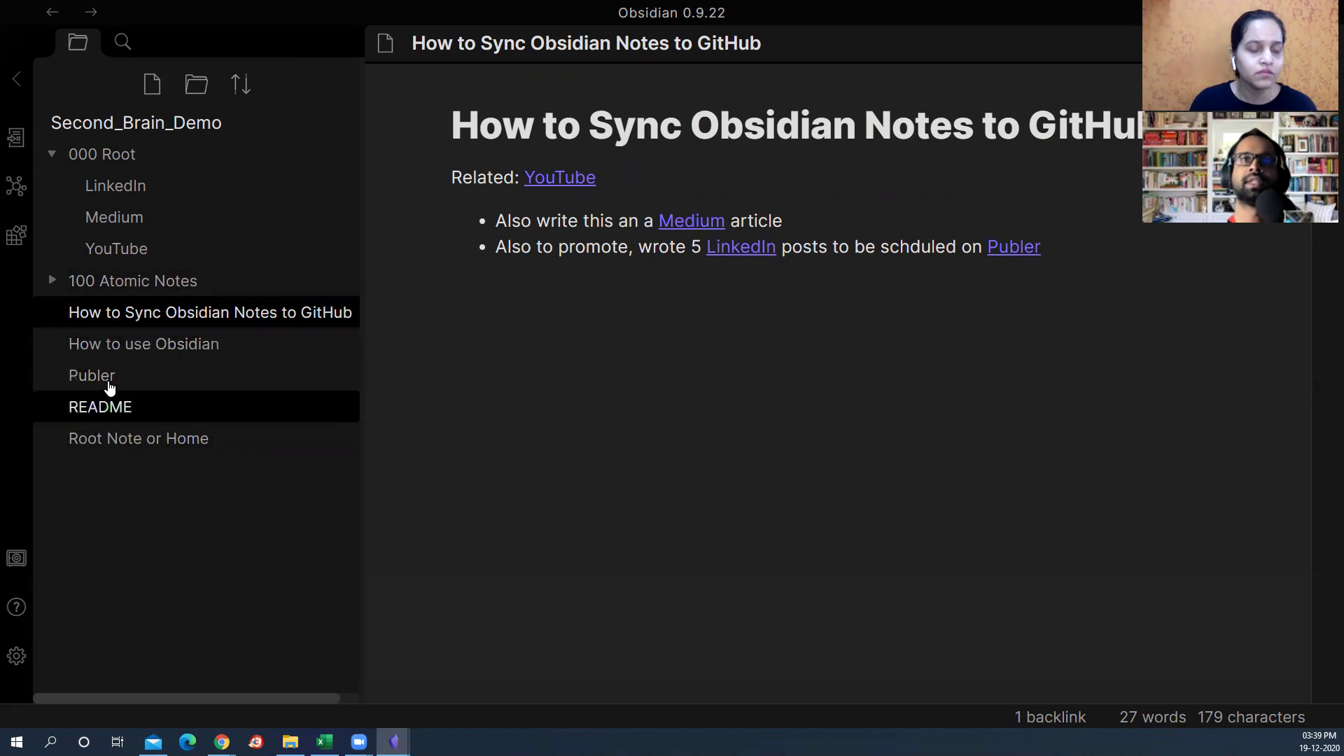
Step: Move Publer into 000 Root, and both How to notes plus Root Note or Home into 100 Atomic Notes
drag(107, 385, 126, 150)
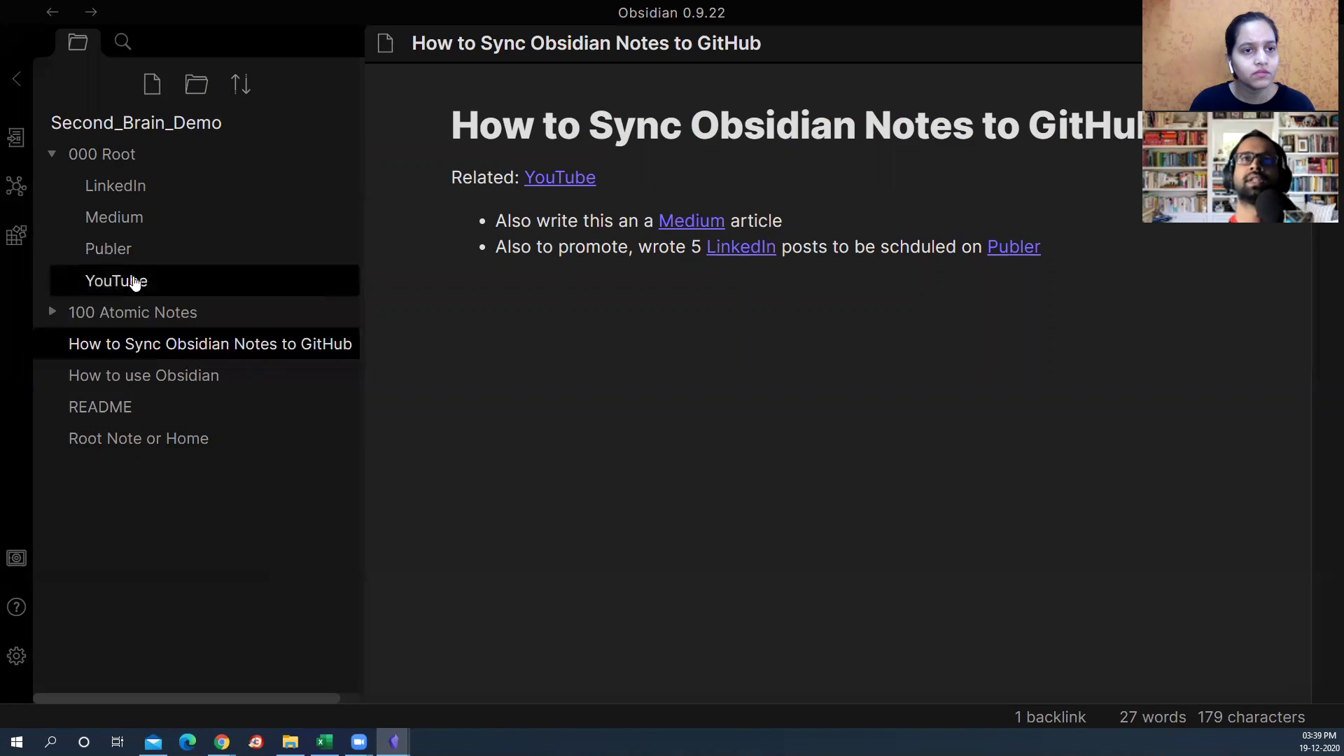
mouse_move(171, 336)
mouse_down()
mouse_move(165, 317)
mouse_move(143, 353)
mouse_move(152, 324)
mouse_up()
drag(156, 372, 82, 319)
click(127, 347)
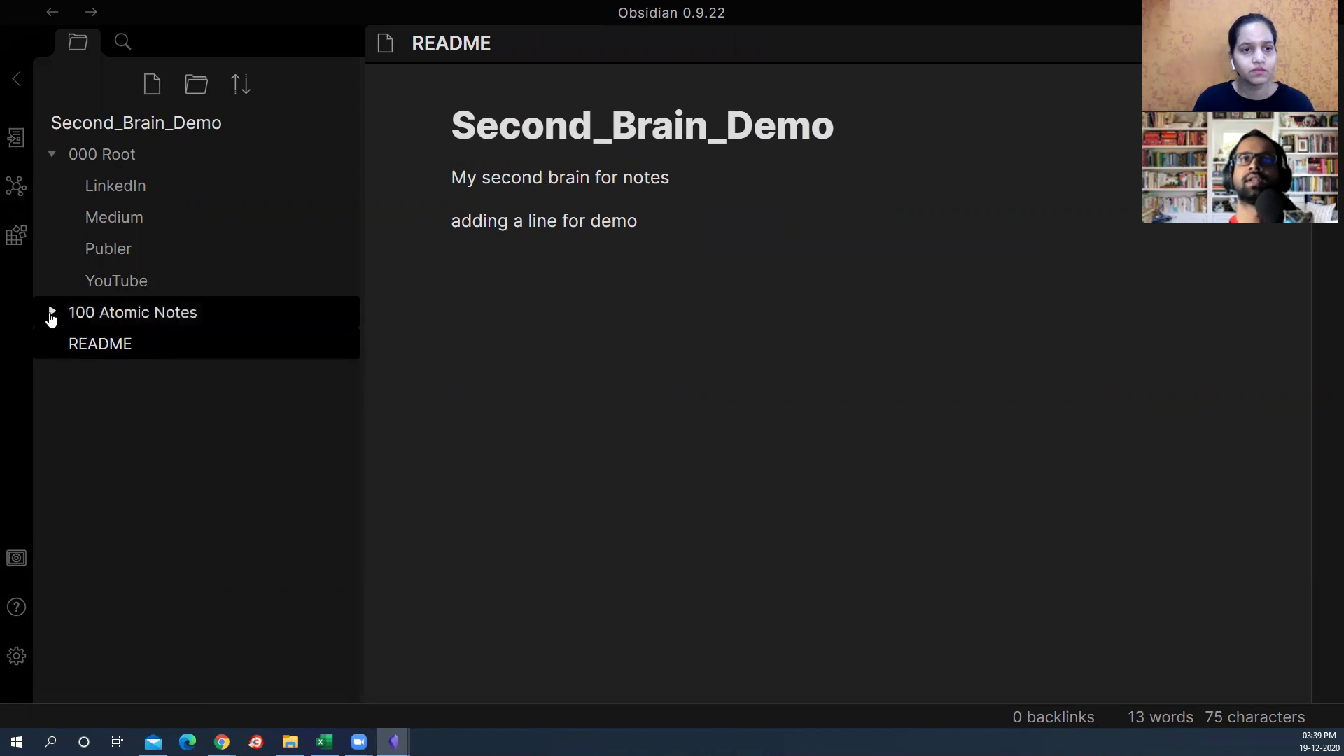
Step: Expand the 100 Atomic Notes folder to check its notes, and open the LinkedIn note in 000 Root
click(48, 313)
drag(142, 378, 118, 170)
click(117, 166)
click(116, 165)
click(115, 188)
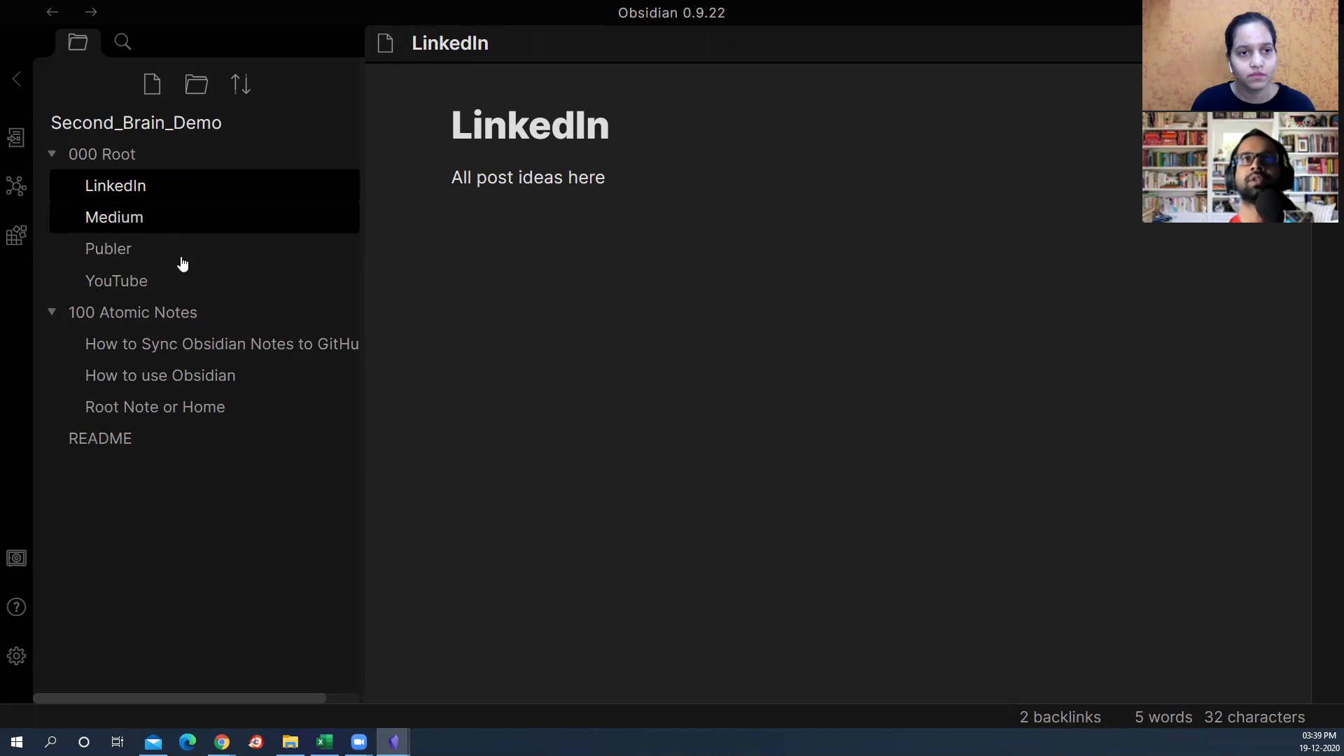
Step: Rename the YouTube note as 001 YouTube and choose to always update internal links on renaming
click(187, 280)
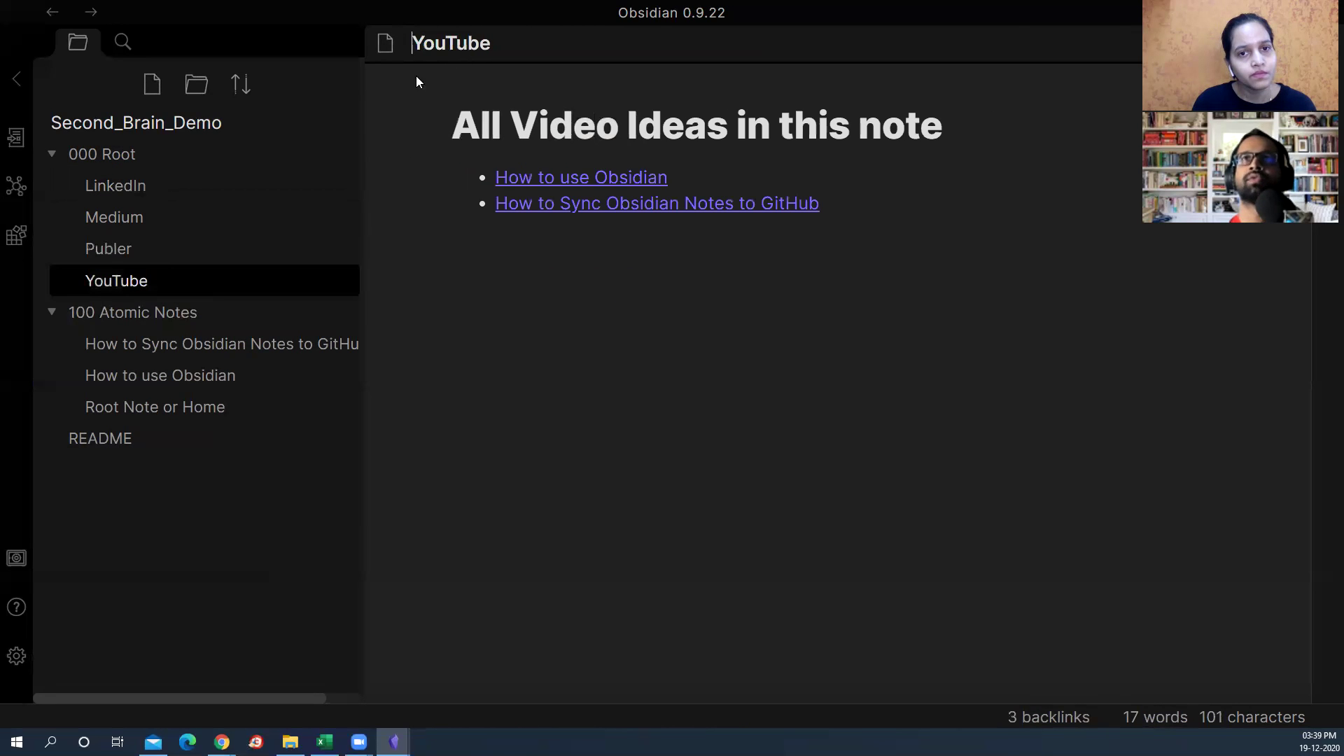
text(001)
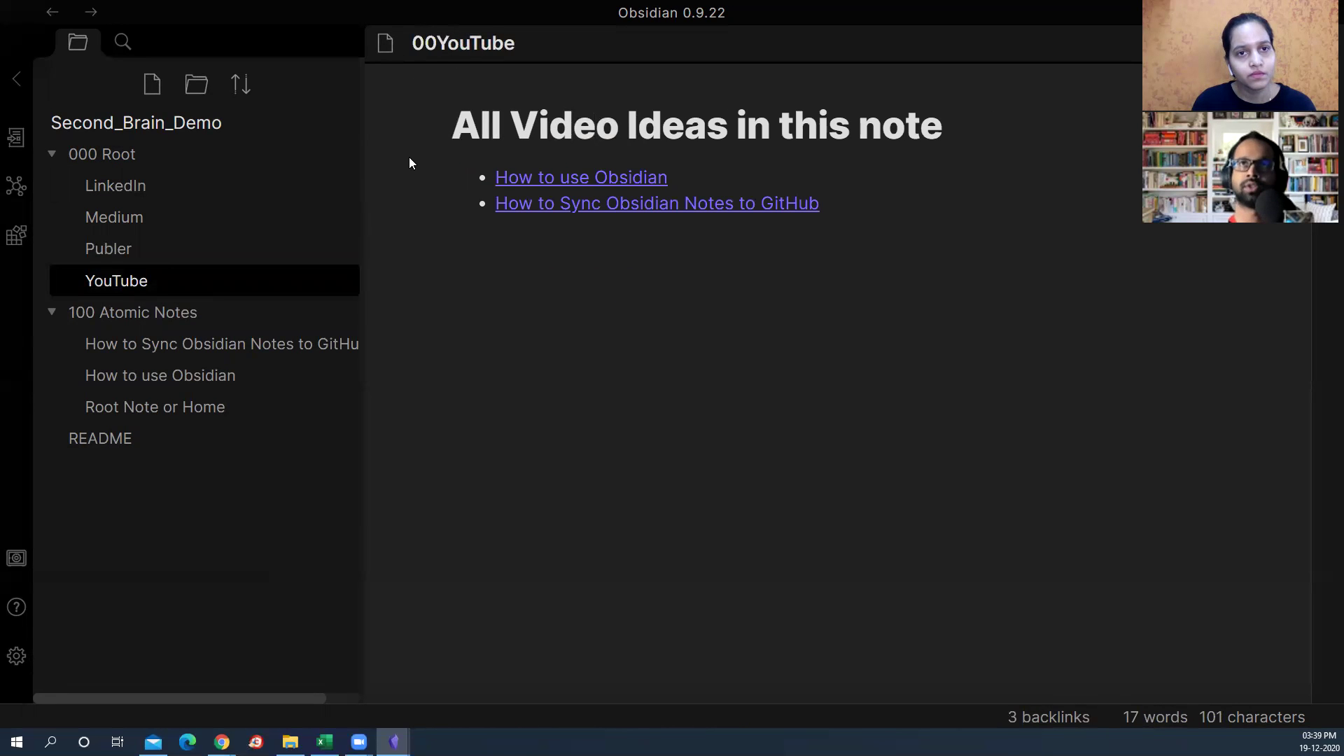
key(Return)
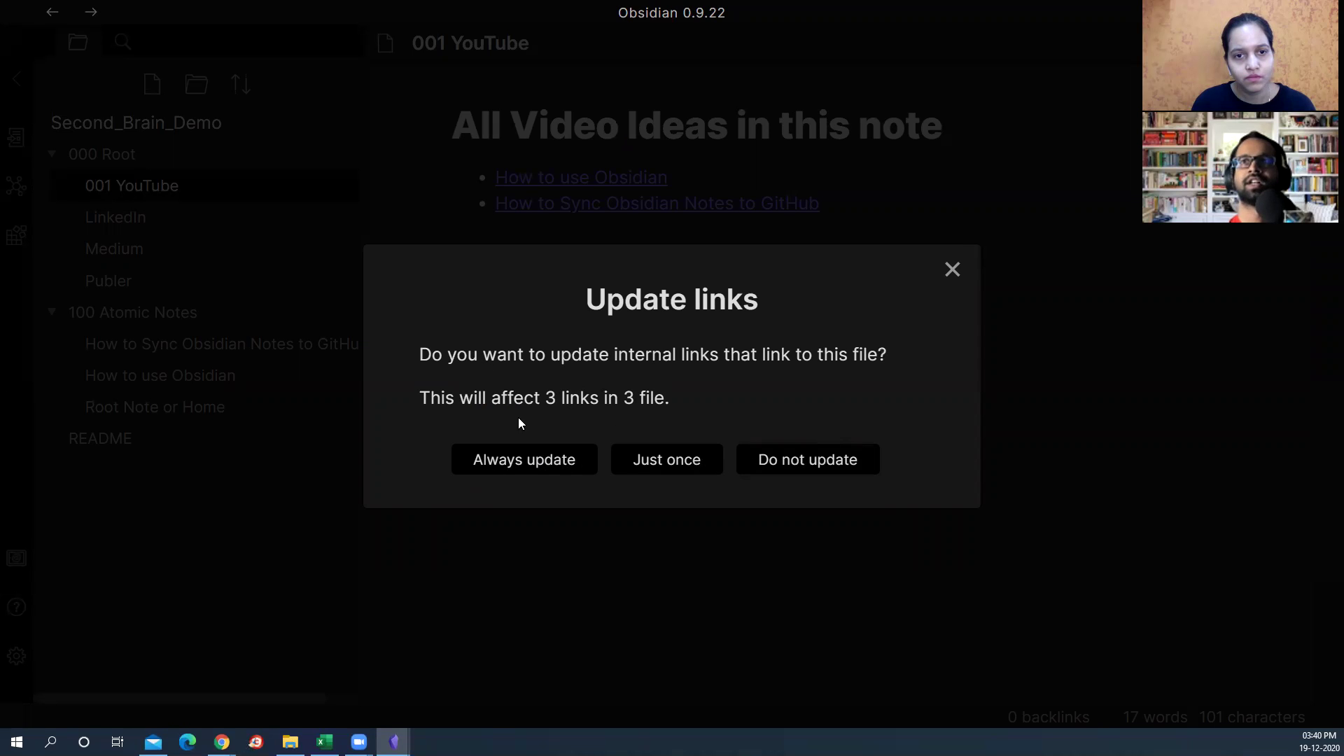
click(534, 470)
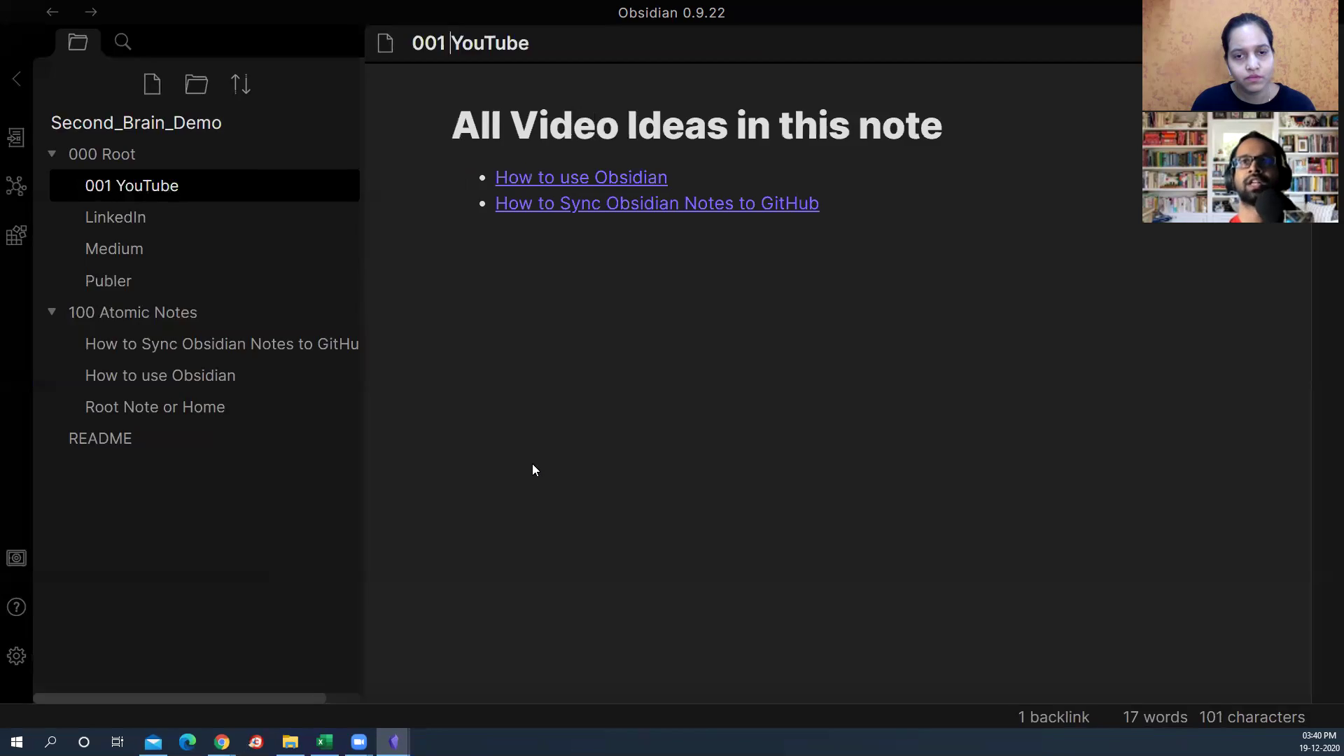
Step: Rename the Medium note as 005 Medium
click(138, 250)
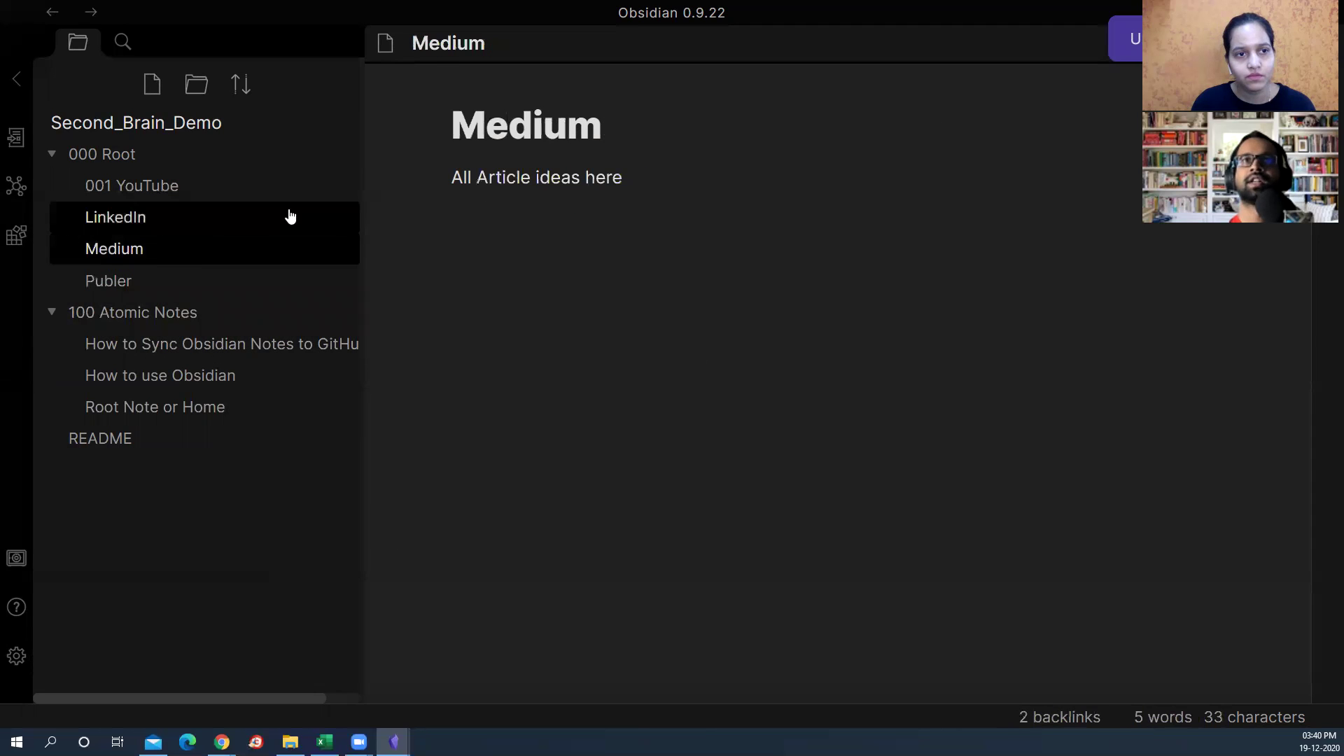
text(002)
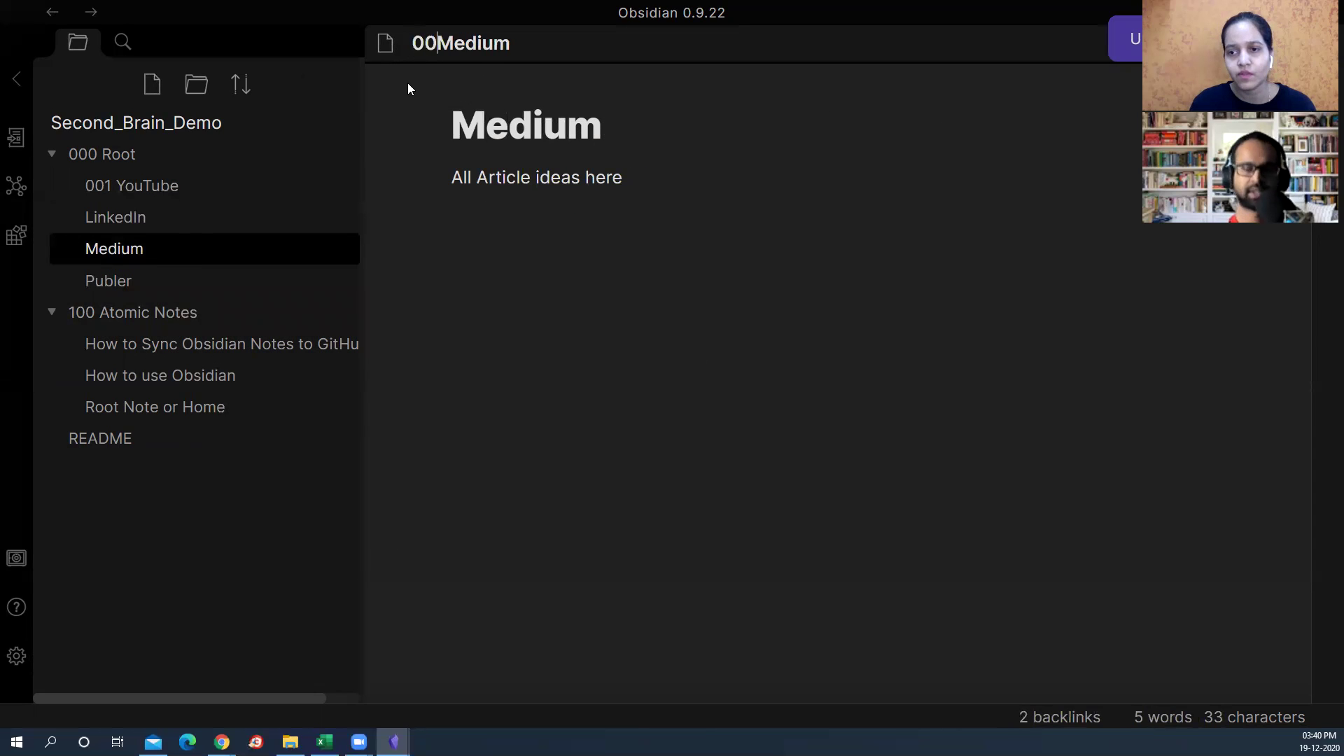
key(BackSpace)
text(5)
key(Return)
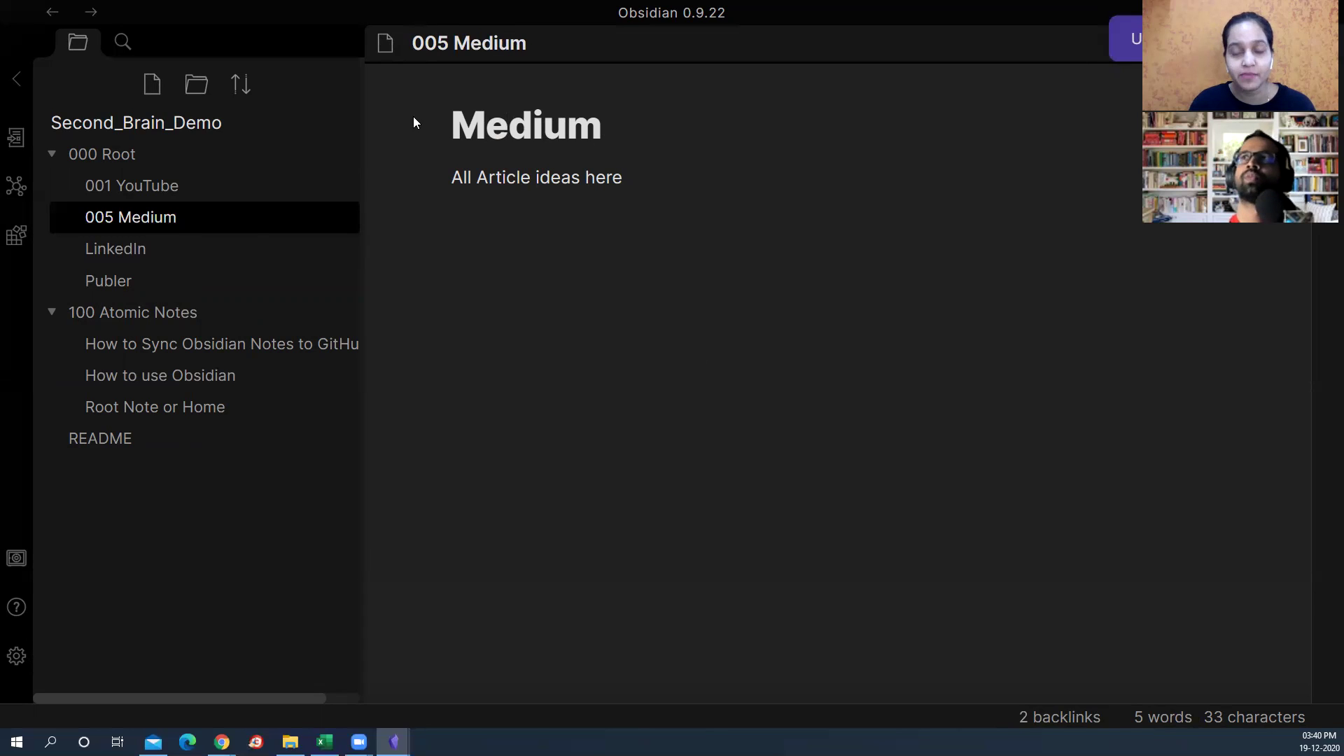
Step: Examine the links of the renamed notes in the graph view and open the How to use Obsidian note from it
click(16, 187)
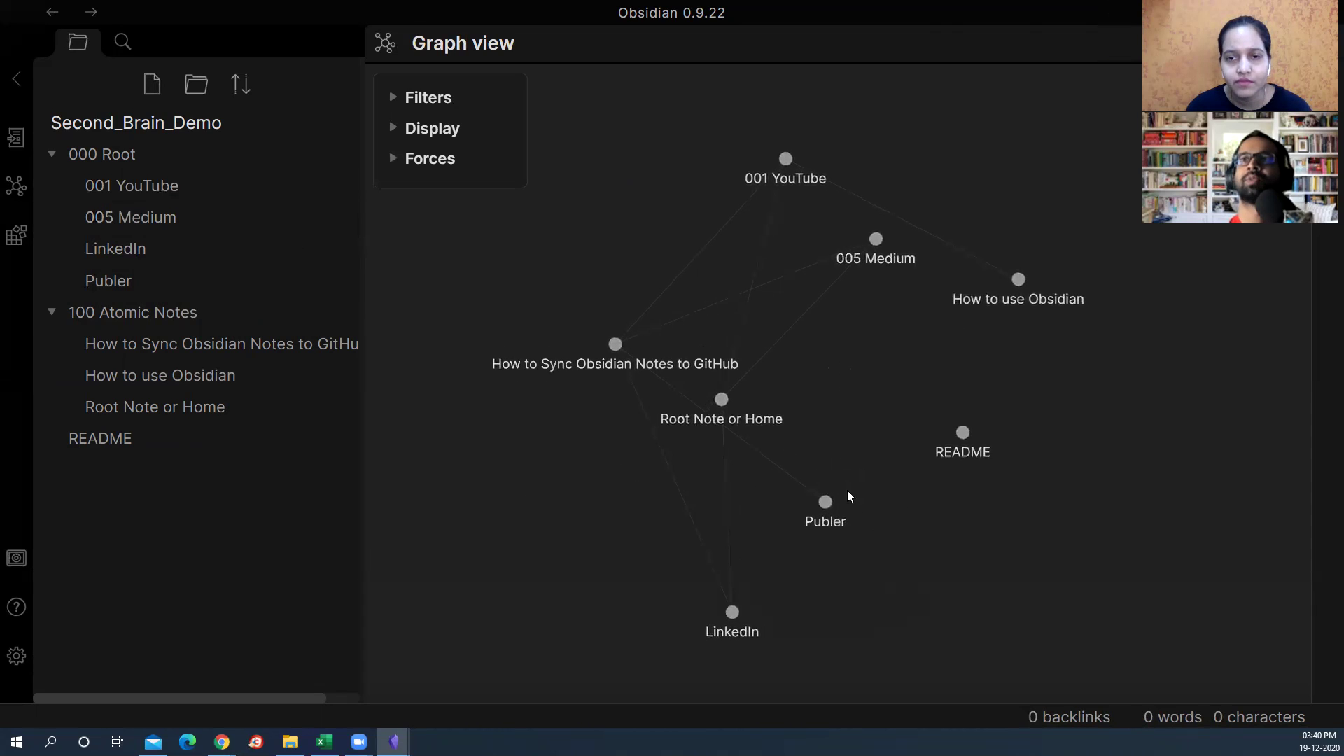
drag(785, 165, 793, 198)
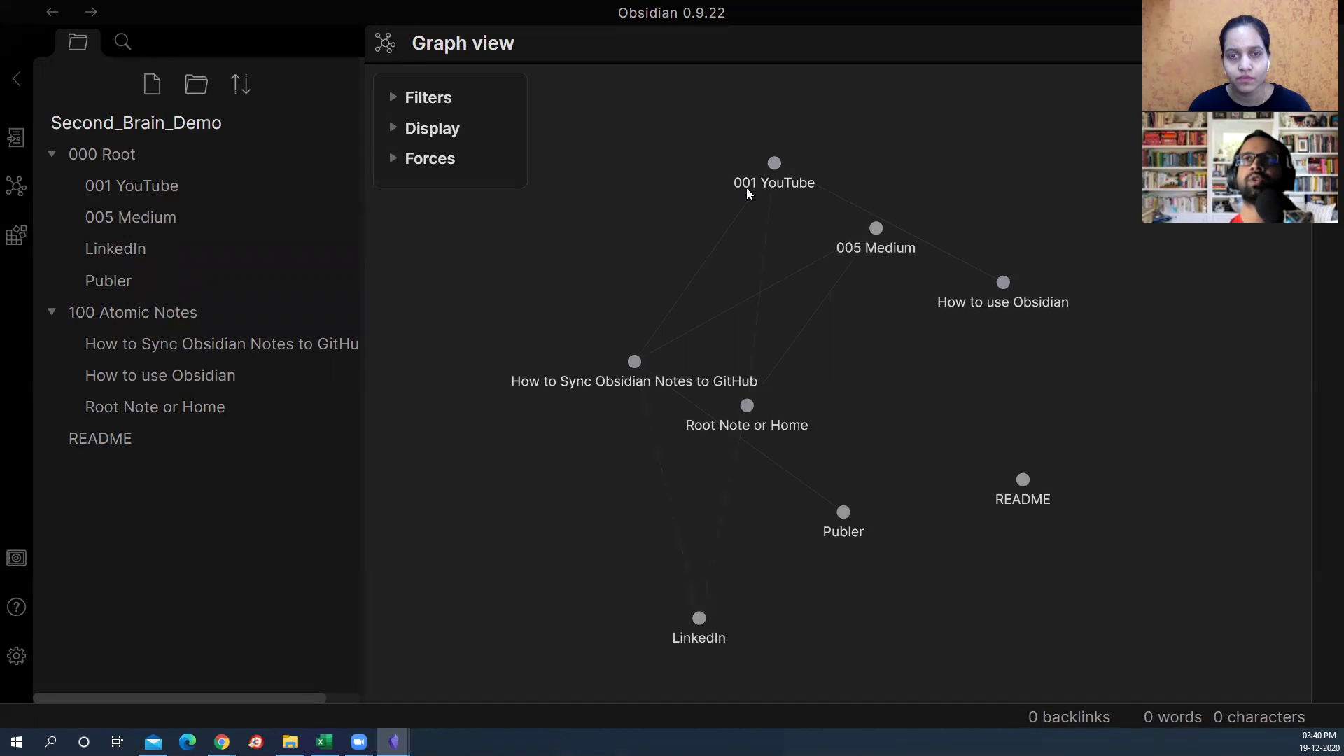
click(1003, 281)
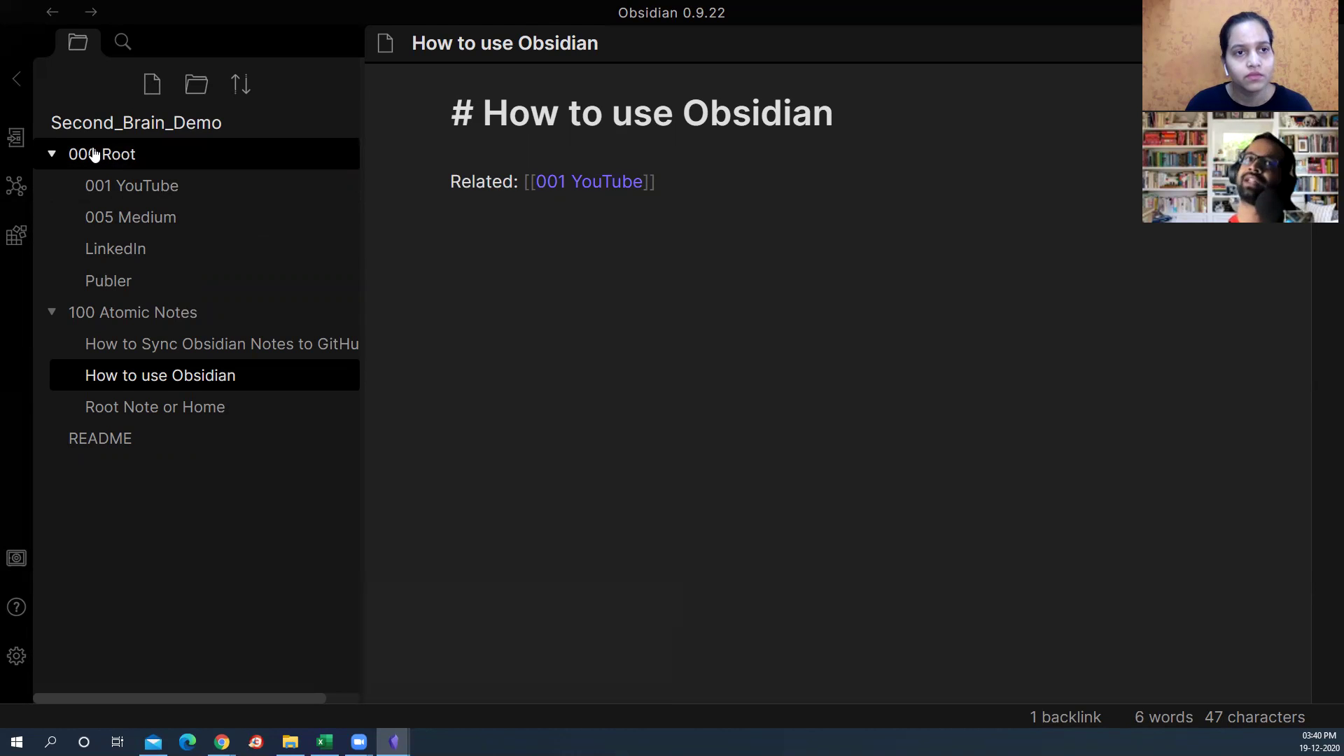
Step: Rename the LinkedIn note in 000 Root as 030 LinkedIn
click(144, 249)
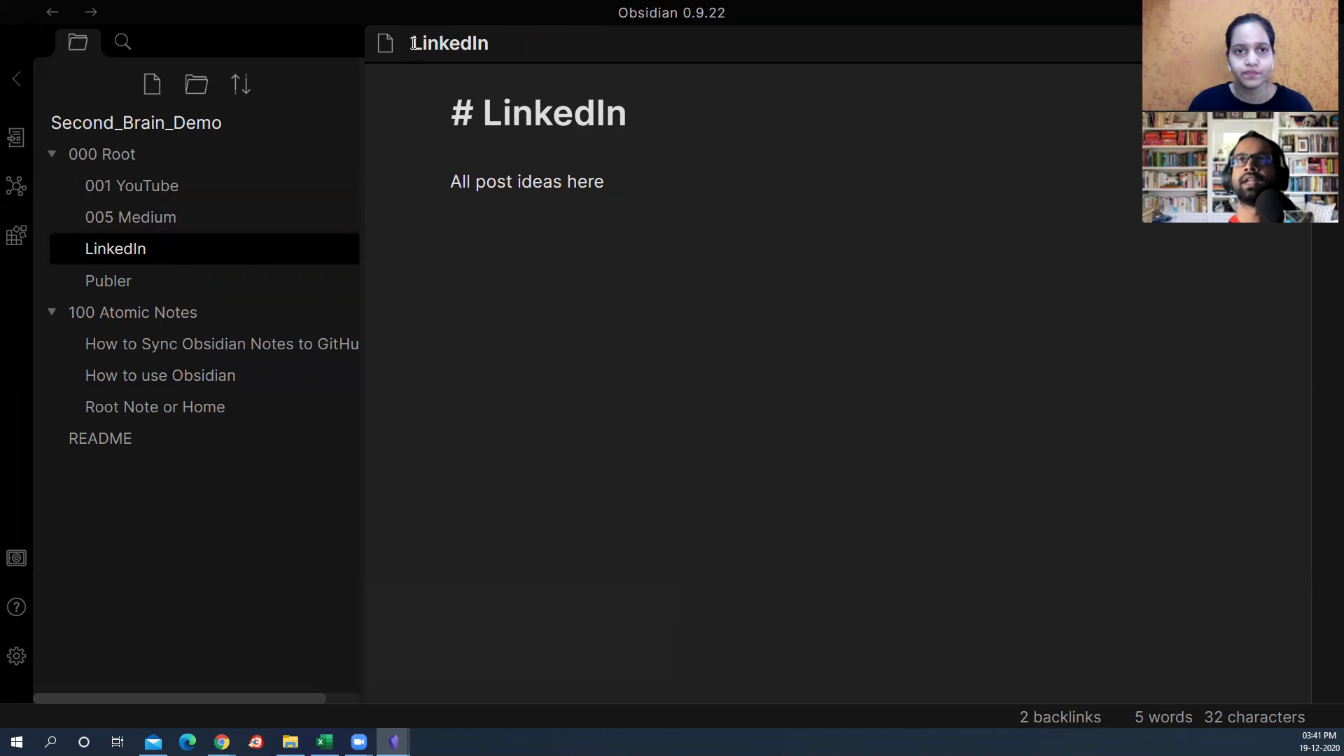
text(00)
key(BackSpace)
key(BackSpace)
text(020)
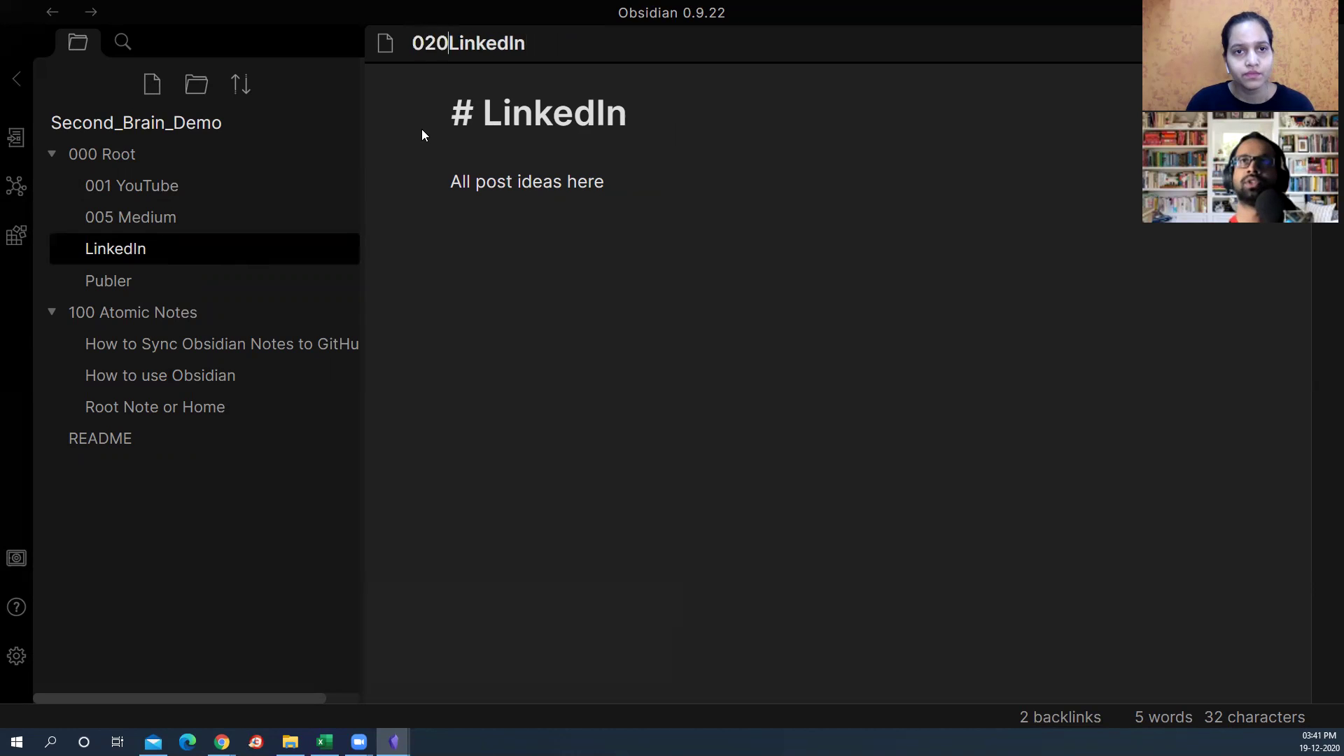
key(BackSpace)
key(BackSpace)
text(10)
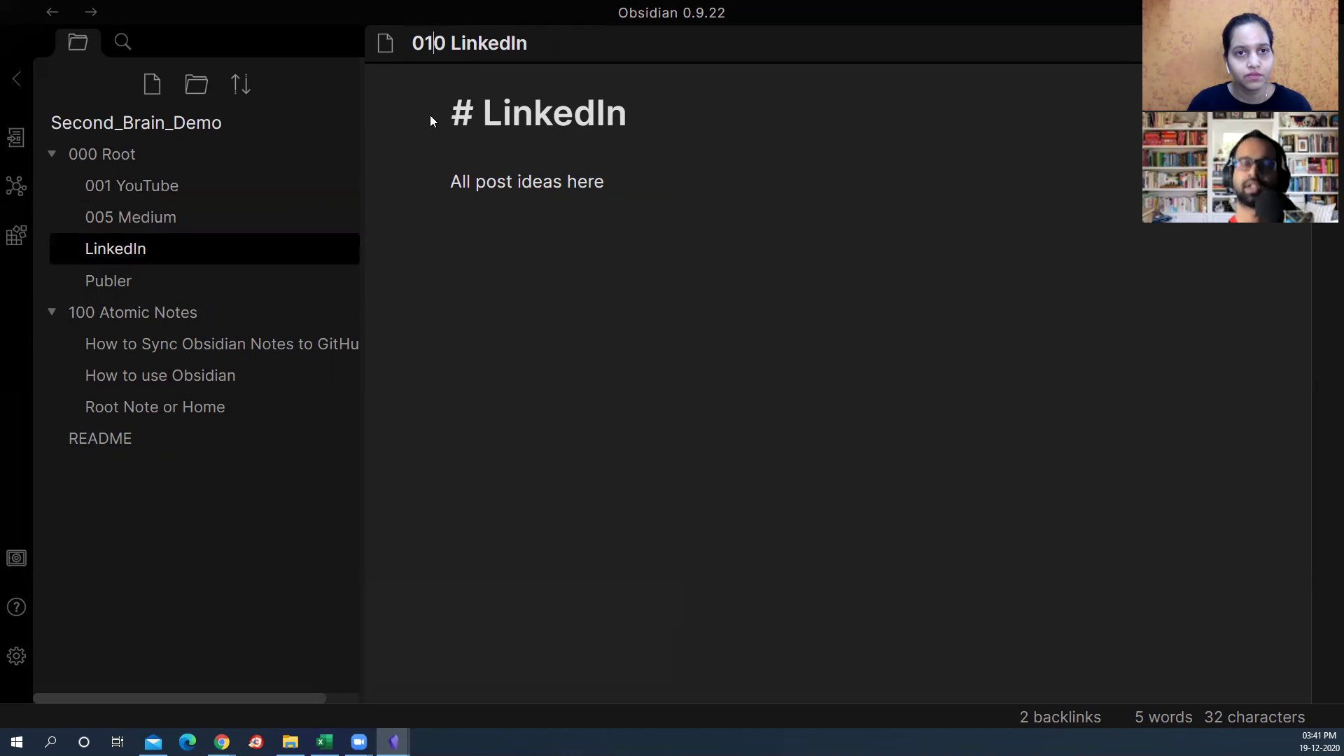
key(BackSpace)
text(3)
key(Return)
Step: Renumber the Medium note in 000 Root by renaming it as 020 Medium
click(230, 215)
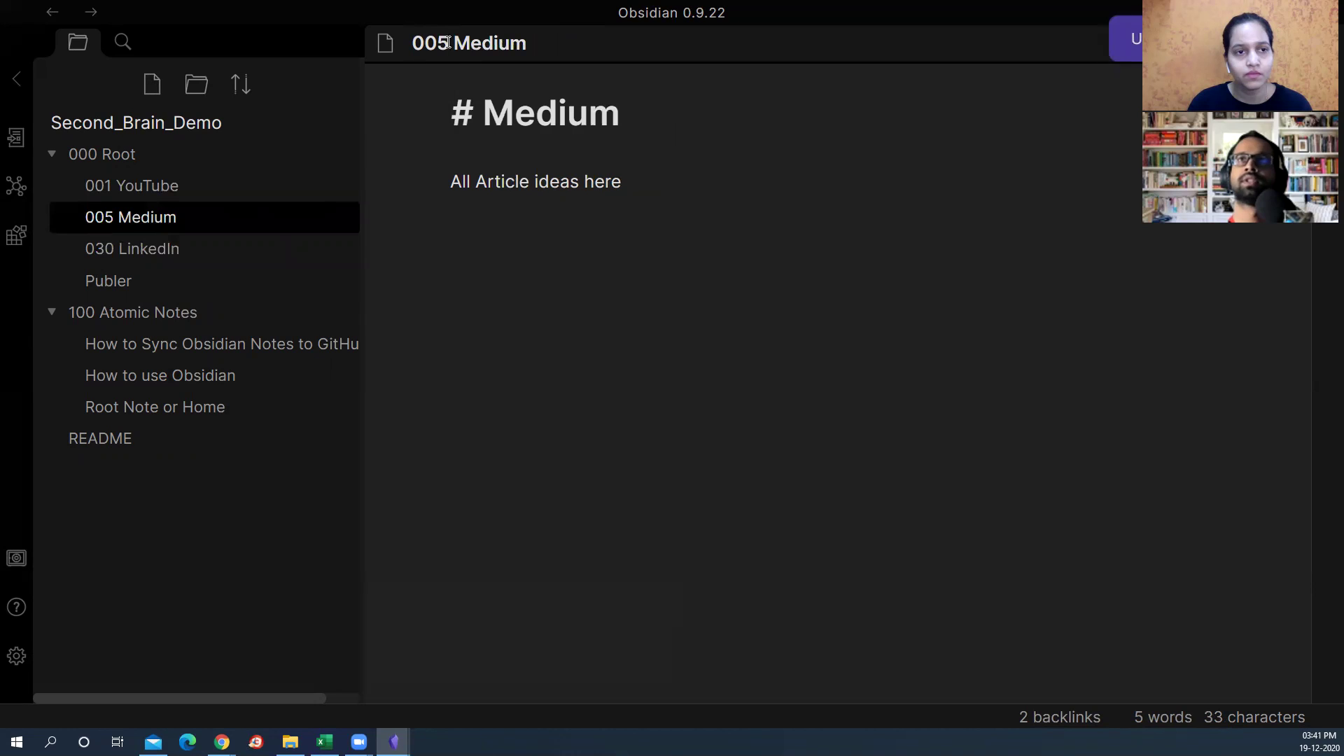
key(BackSpace)
key(BackSpace)
text(1)
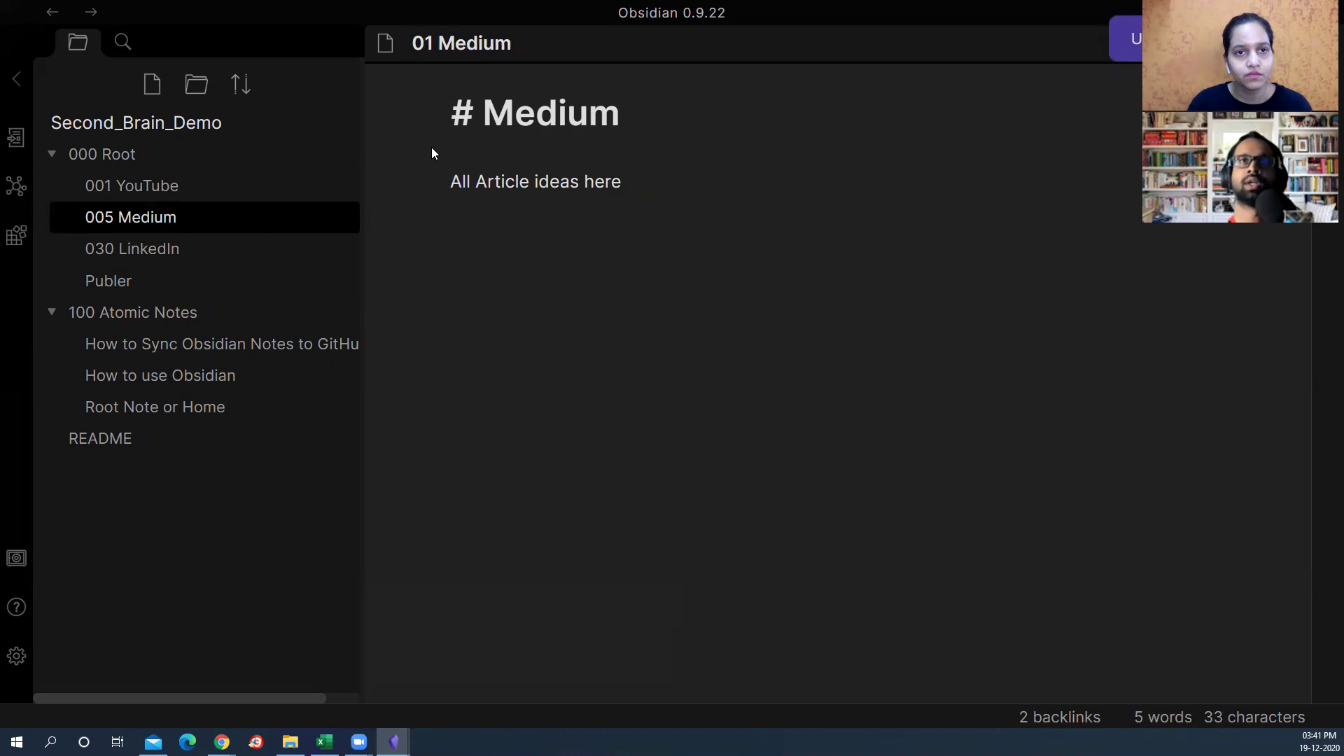
text(0)
key(Return)
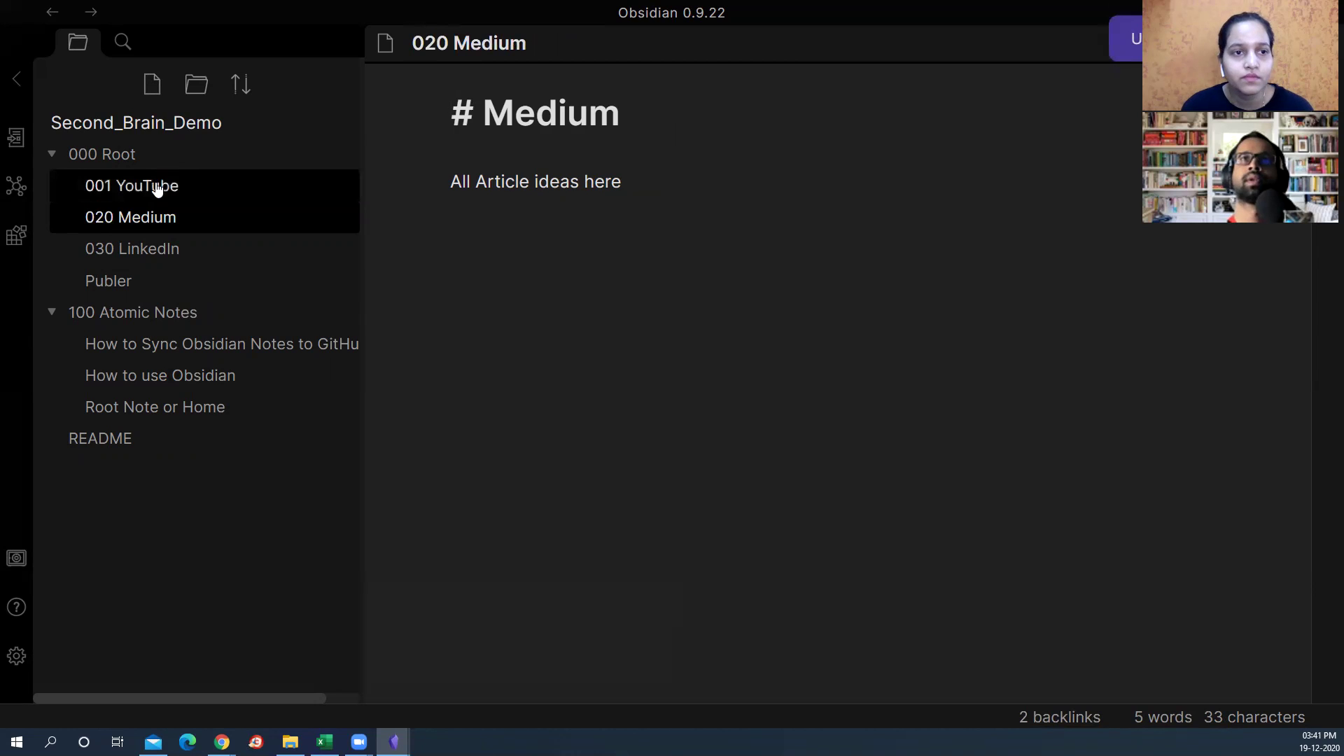
Step: Renumber the YouTube note in 000 Root by renaming it as 010 YouTube
click(183, 183)
key(BackSpace)
key(BackSpace)
text(10)
key(Return)
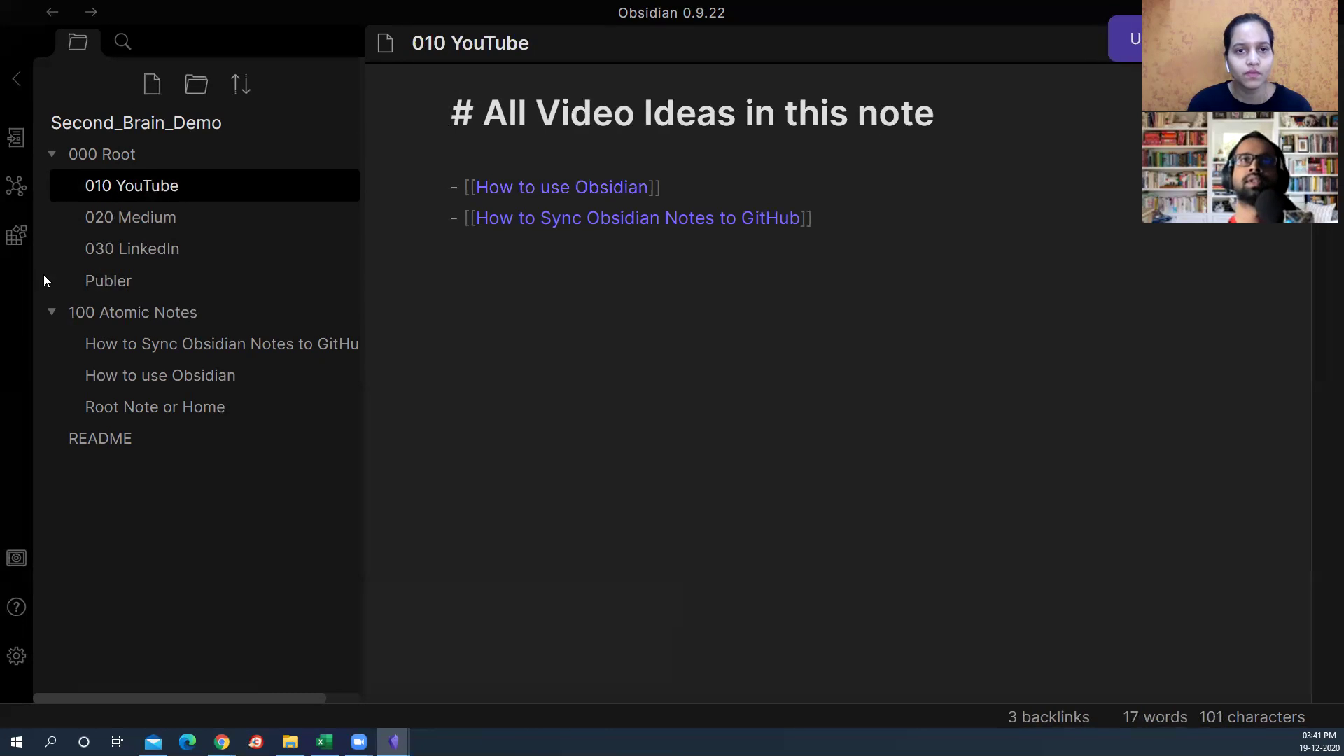
Step: Rename the Publer note in 000 Root as 040 Publer
click(161, 283)
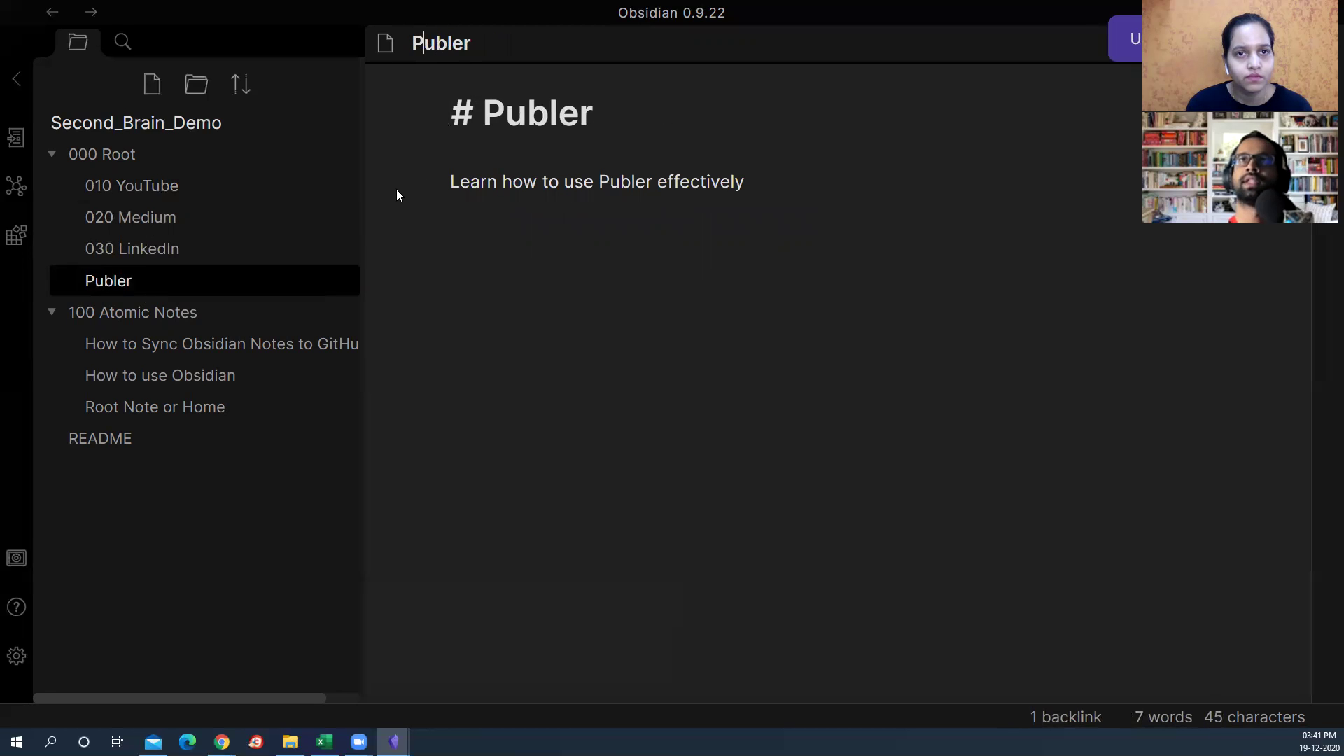
text(040)
key(Return)
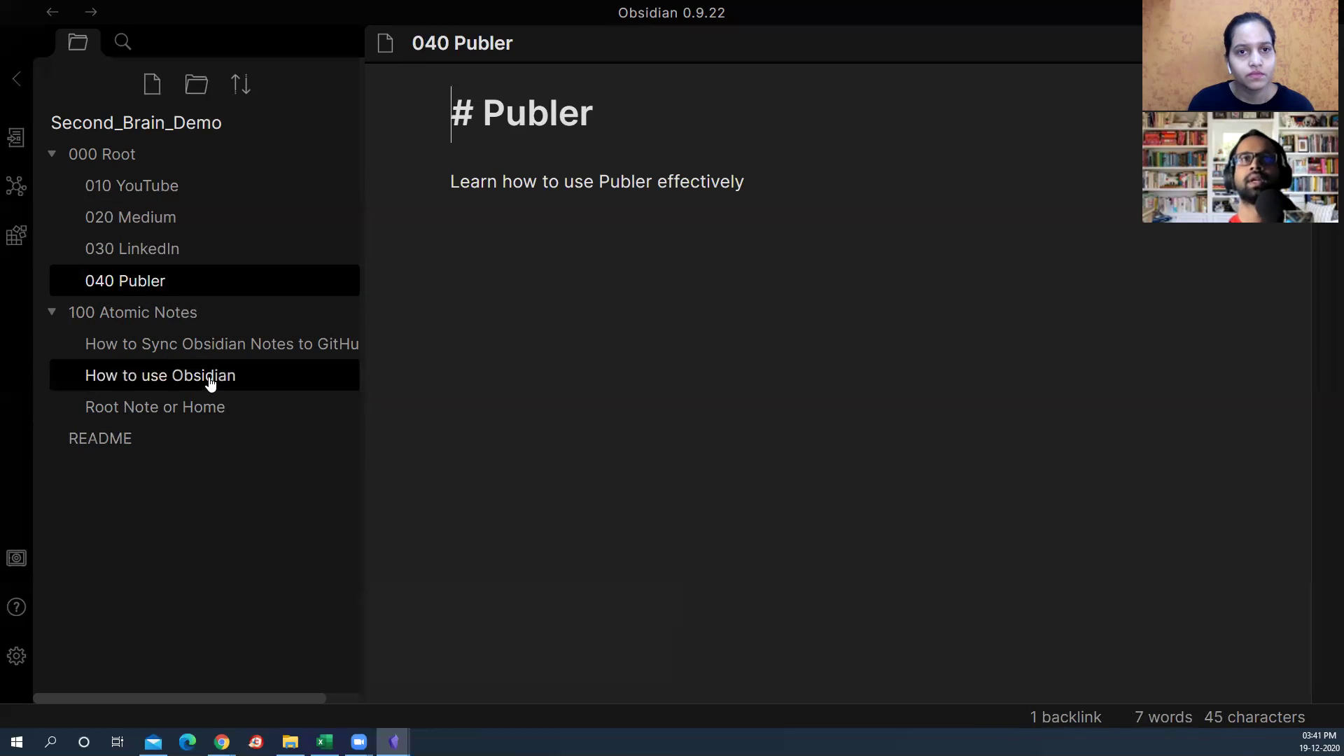
Step: Collapse both vault folders, switch to File Explorer and view the contents of 000 Root inside Second_Brain_Demo
click(54, 153)
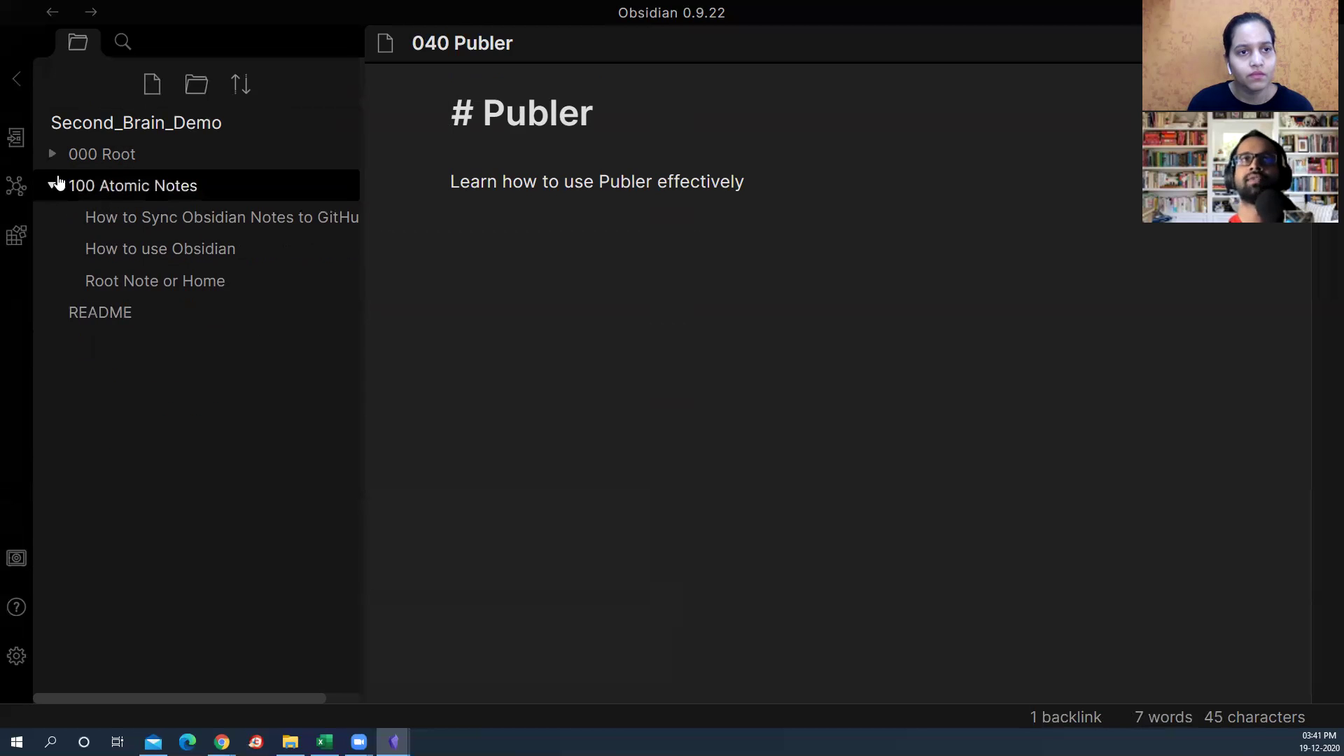
click(54, 185)
click(290, 742)
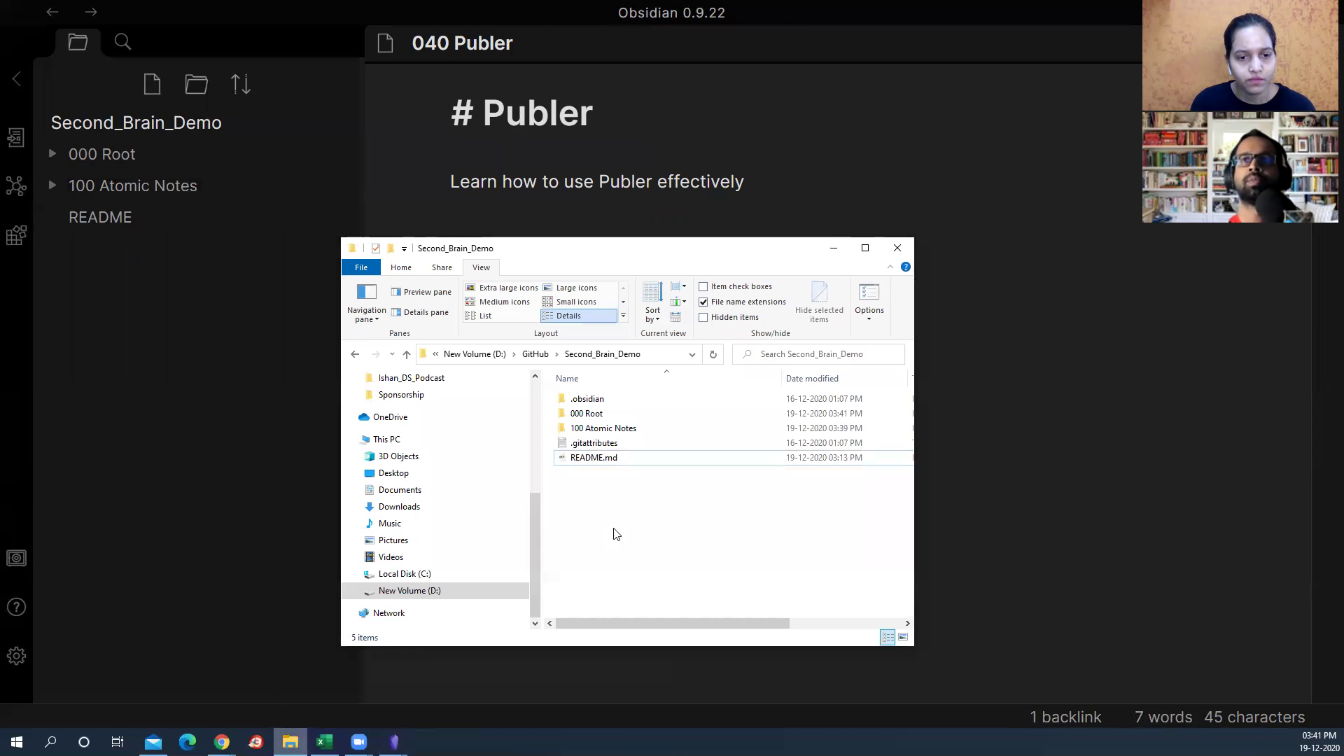
double_click(599, 419)
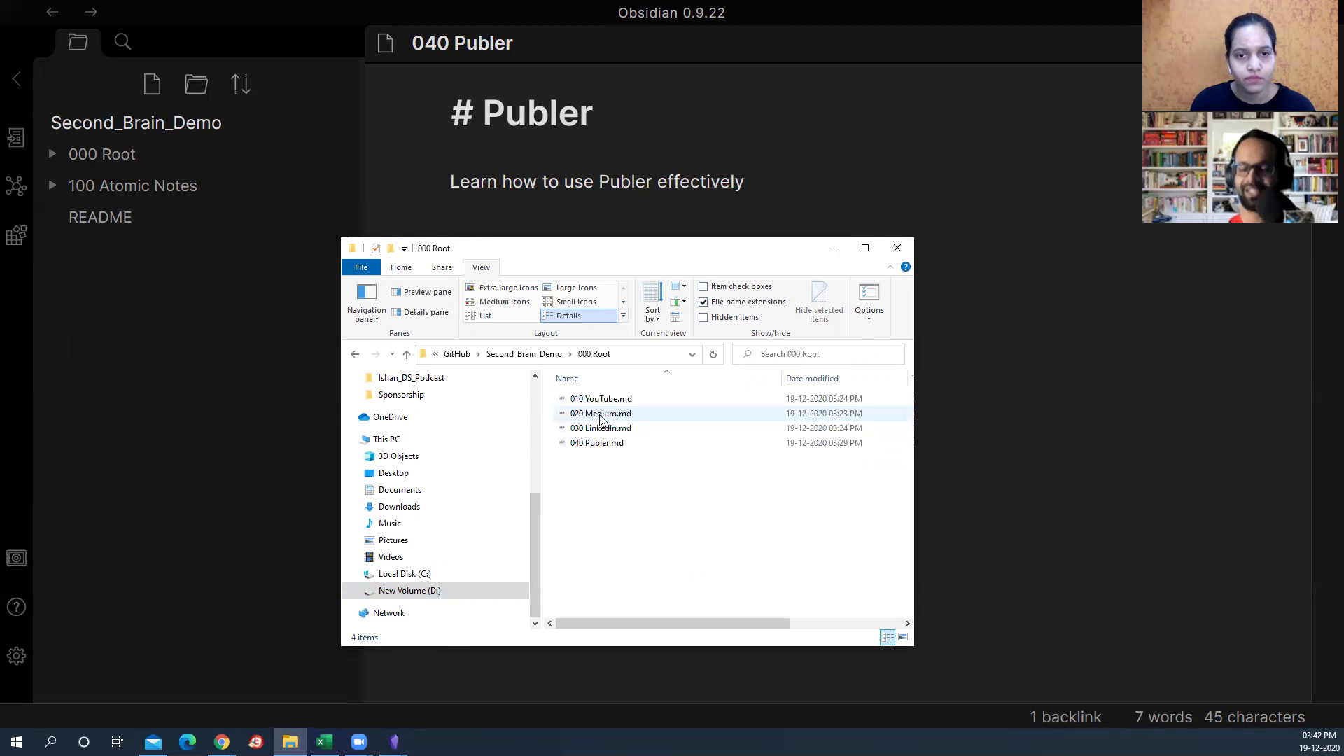
Step: View the contents of the 100 Atomic Notes folder and return to the Second_Brain_Demo folder
key(alt+Left)
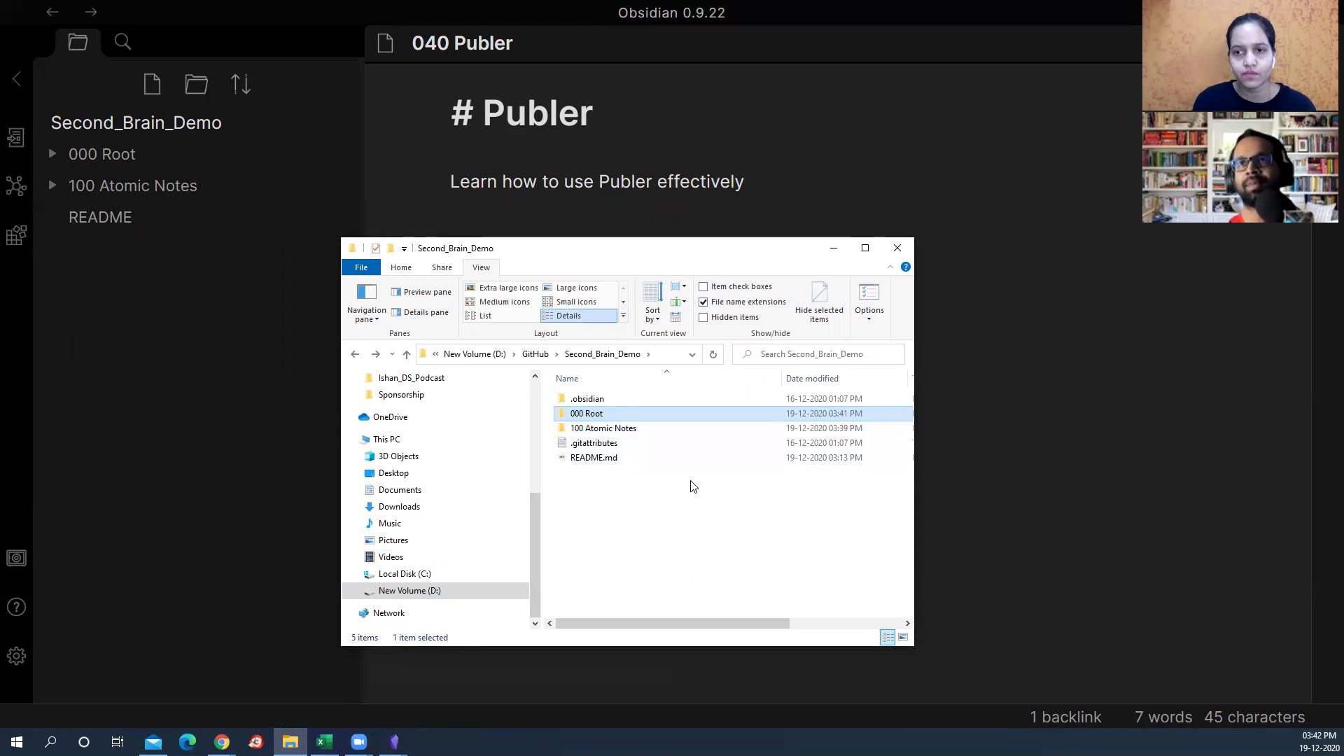
double_click(632, 430)
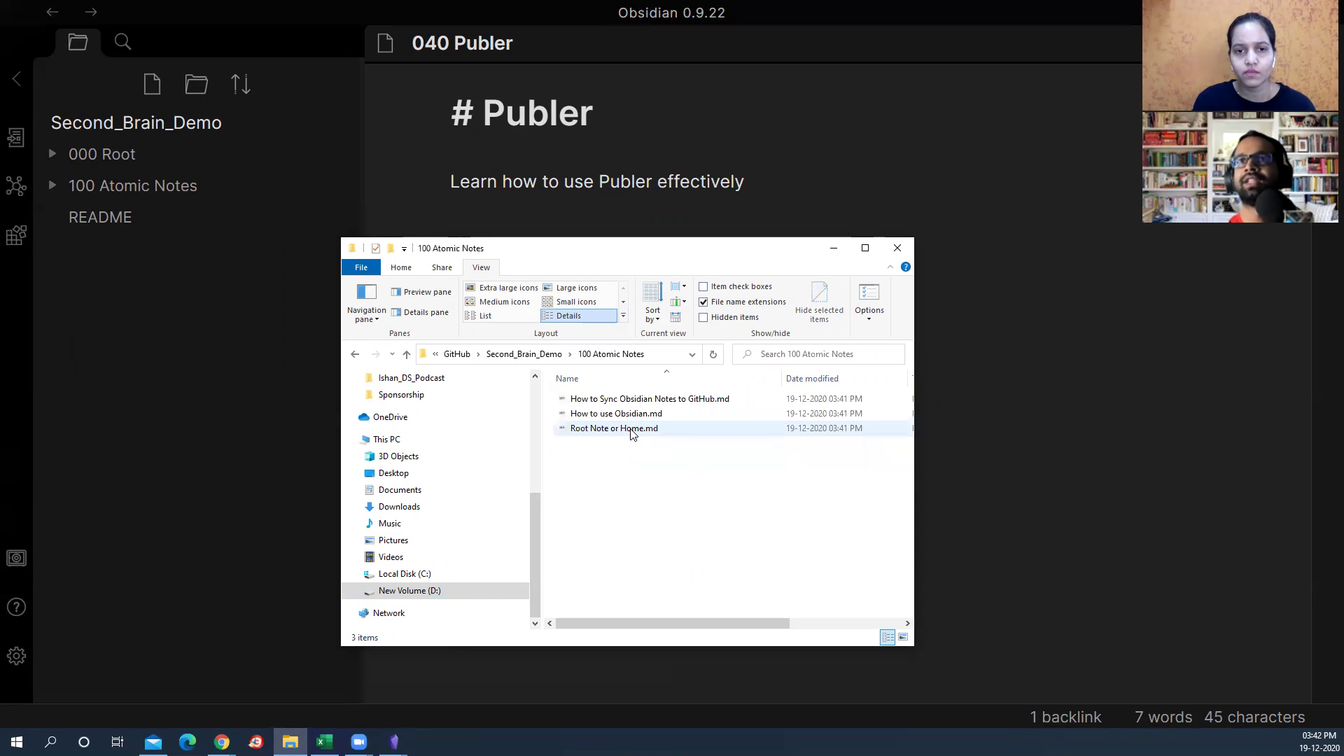
key(alt+Left)
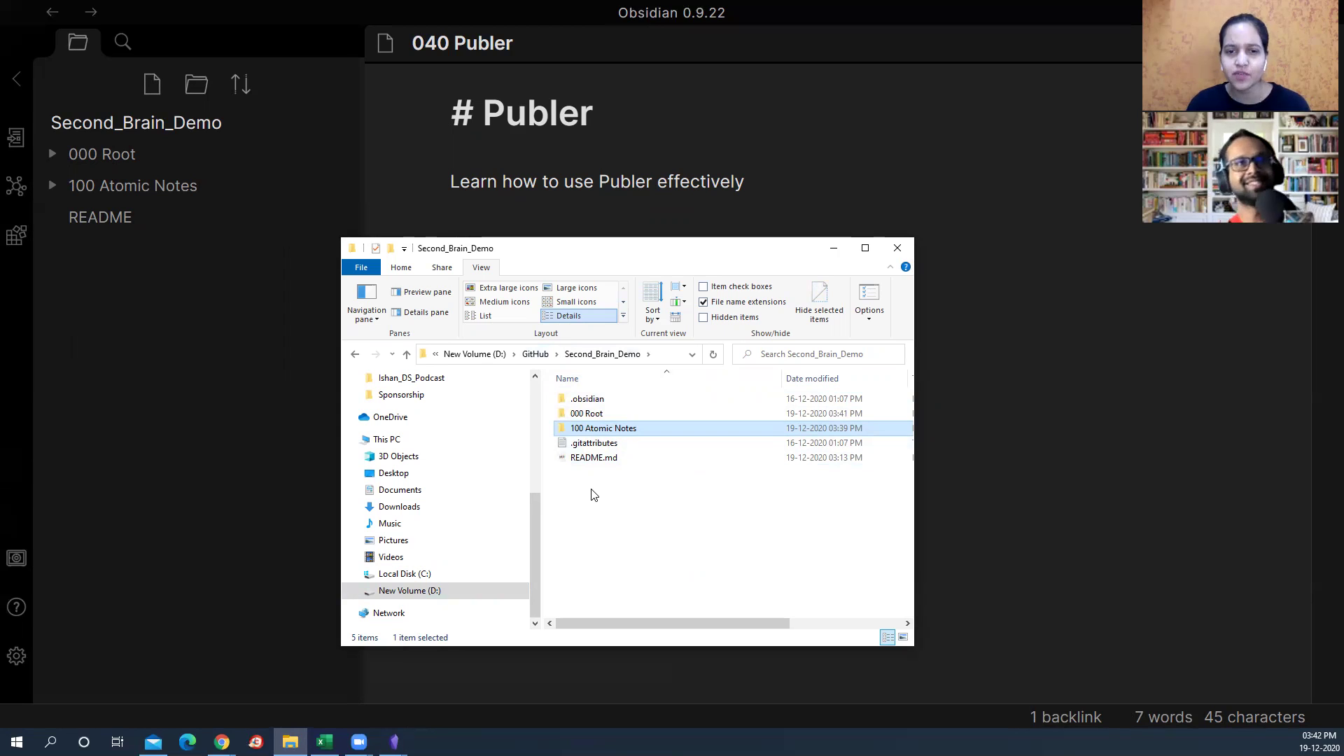
click(663, 505)
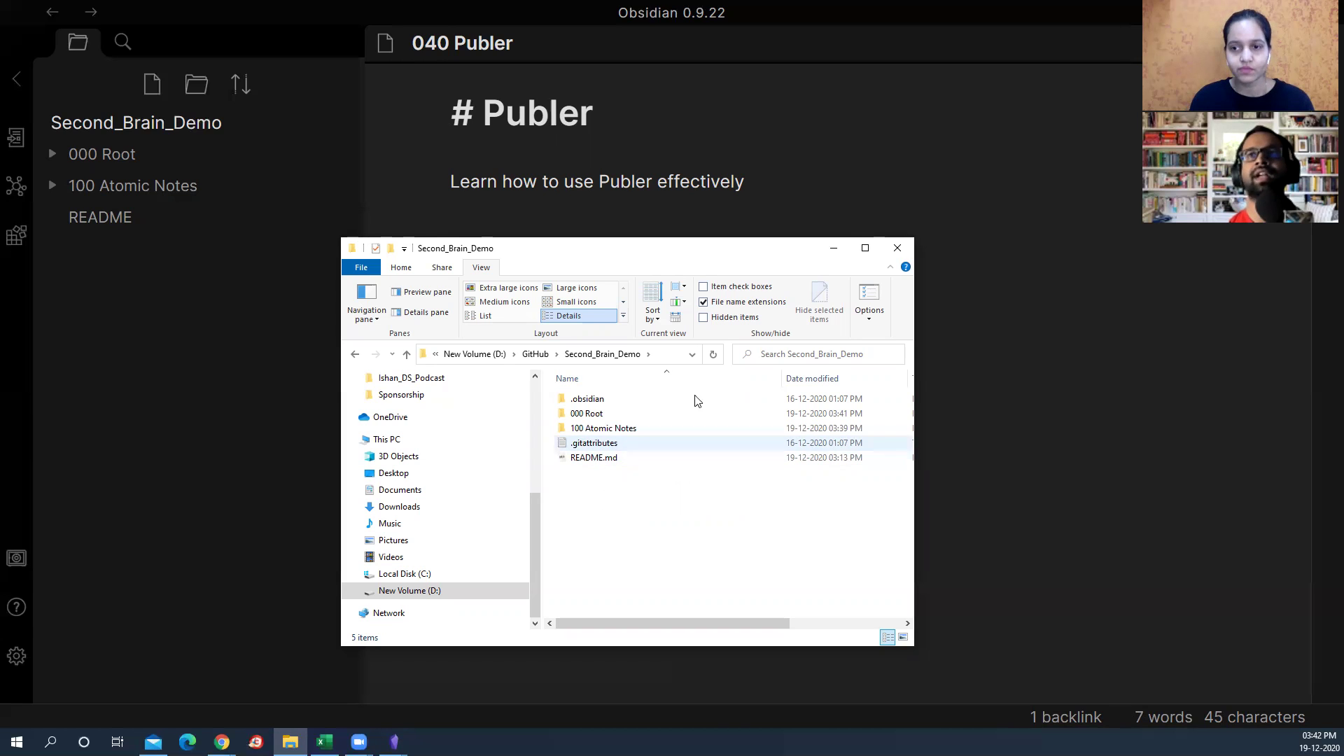
Step: View README.md from Second_Brain_Demo in Notepad++, close the file and exit the editor
right_click(594, 461)
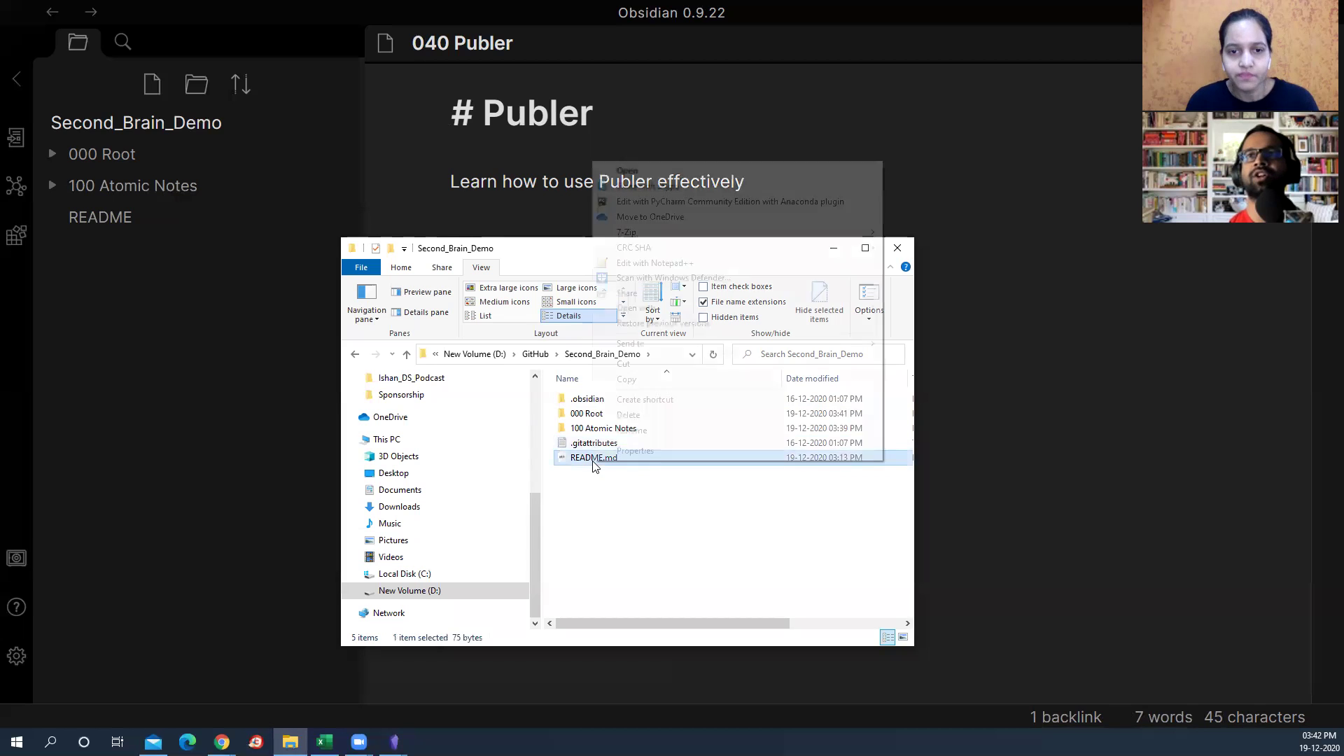
click(656, 263)
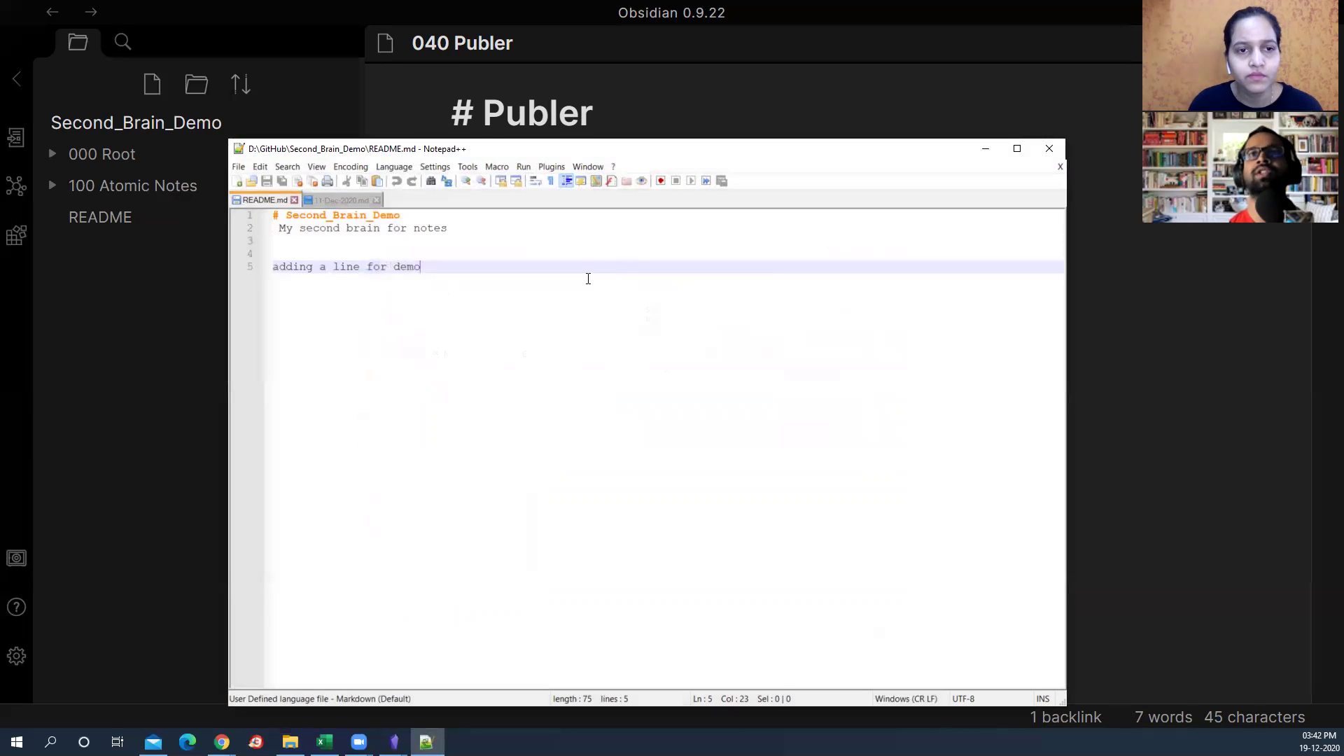
click(294, 199)
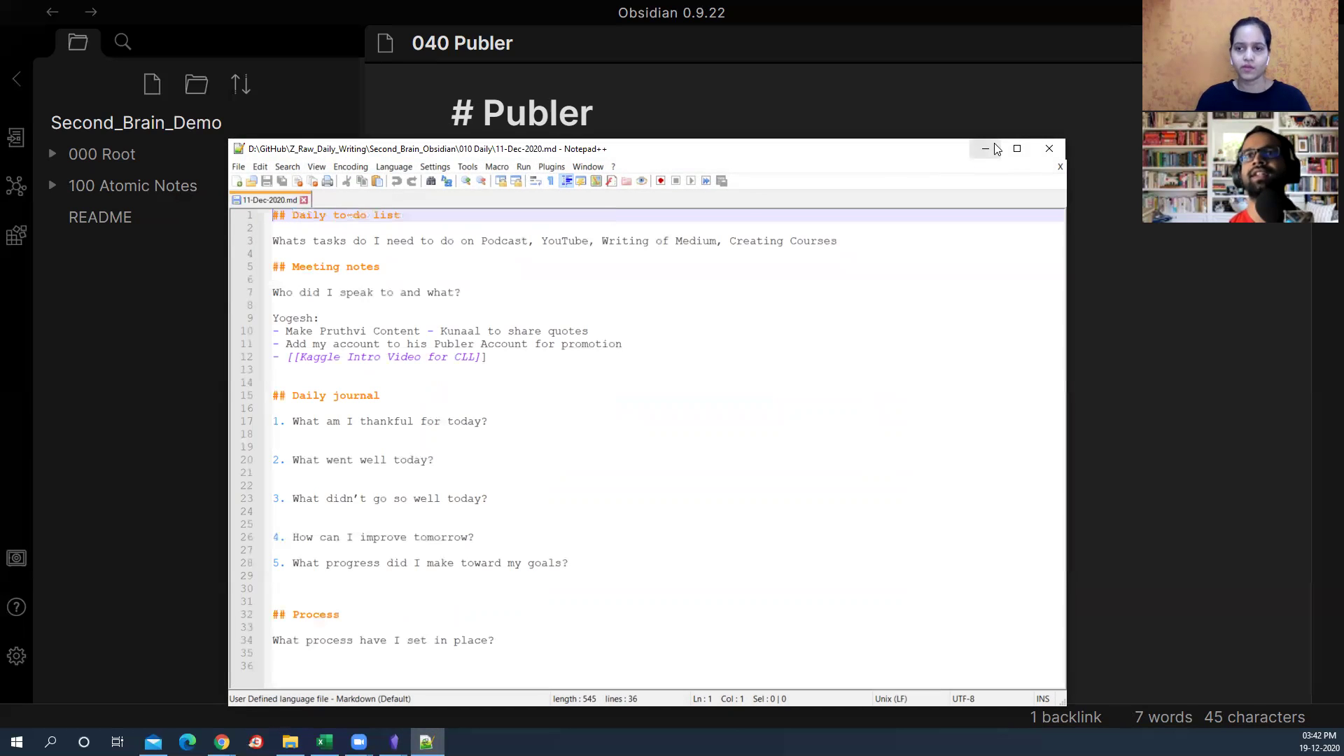
click(1049, 148)
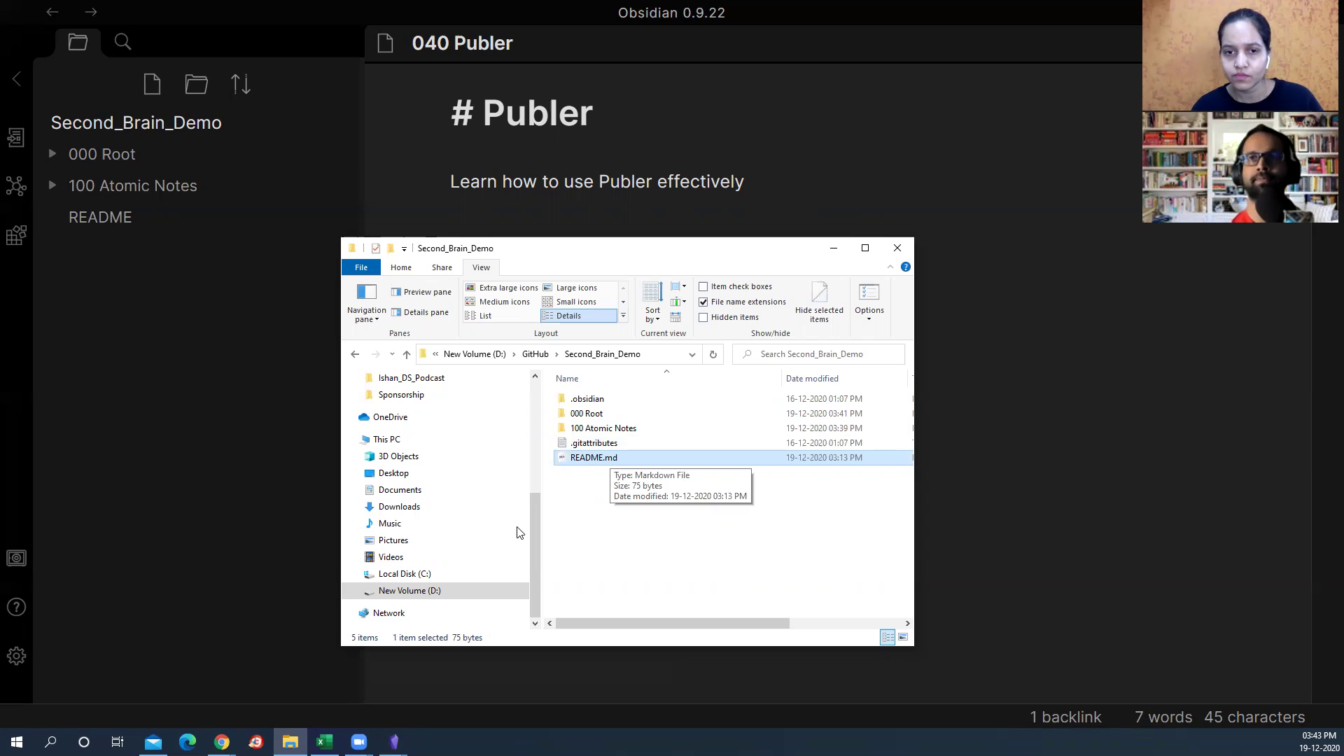
Step: Switch to the Second_Brain_Obsidian vault in Obsidian and expand the 050 Tools folder to look through its notes
click(394, 741)
click(333, 690)
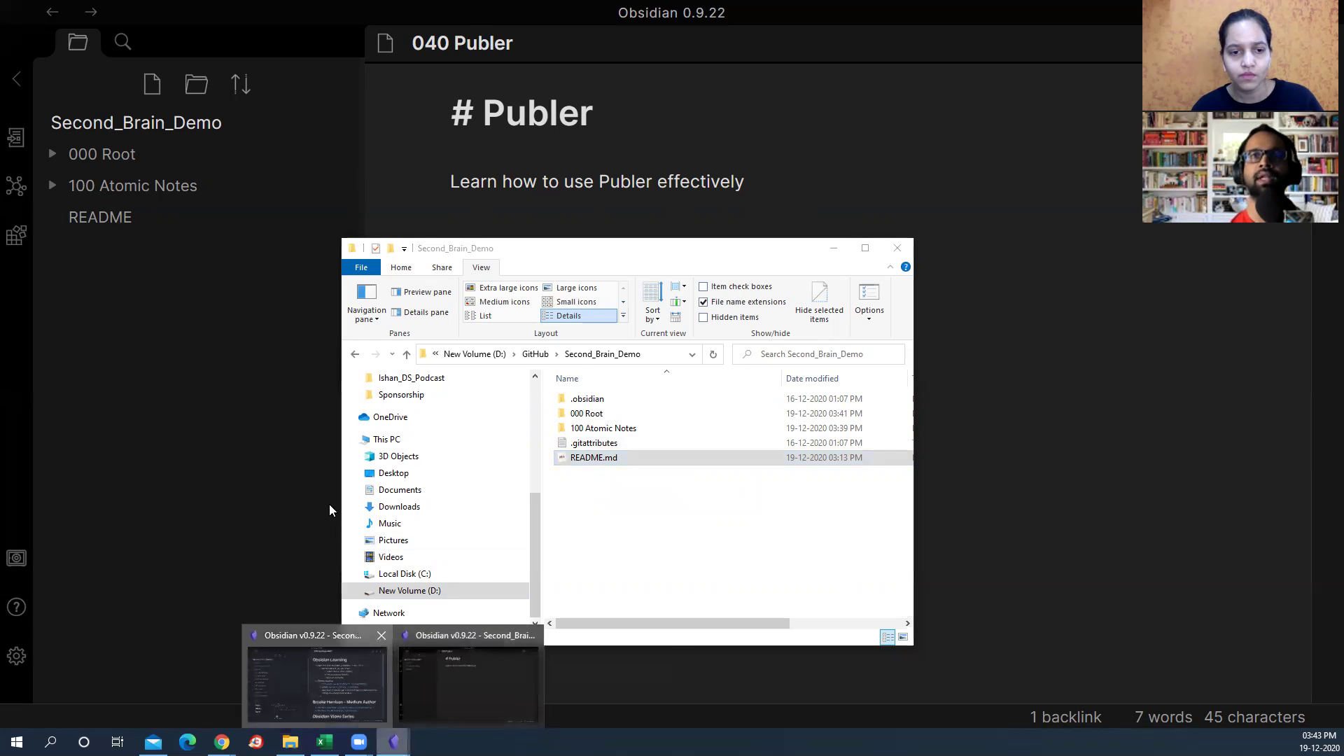
click(75, 415)
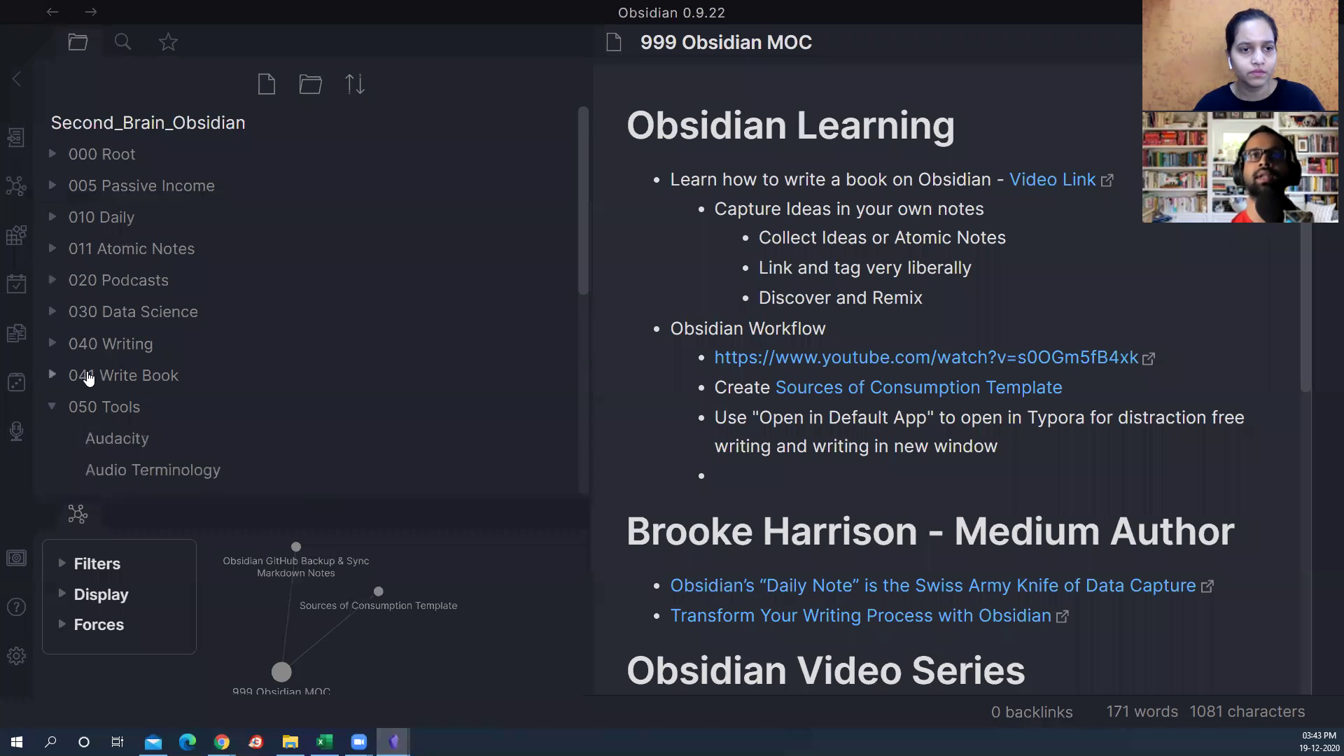
scroll(164, 280, down, 5)
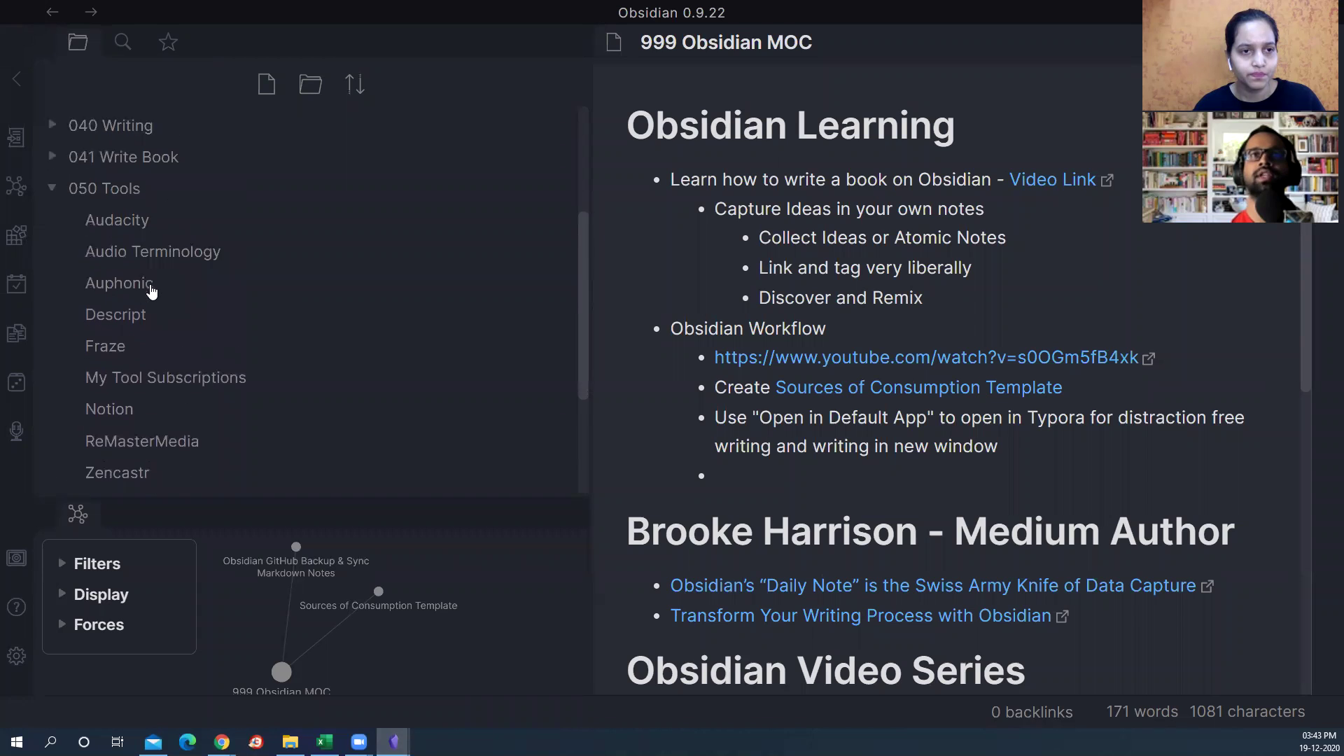
scroll(150, 284, down, 2)
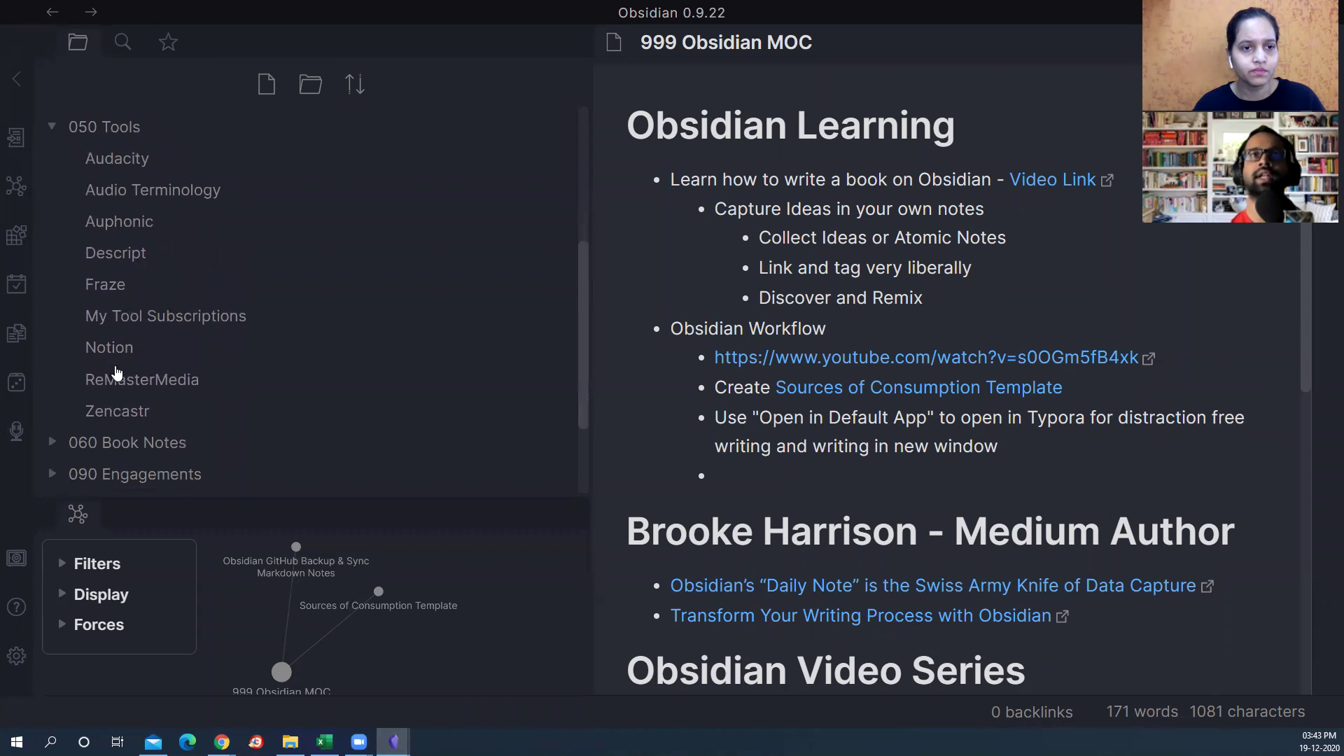
scroll(108, 283, up, 5)
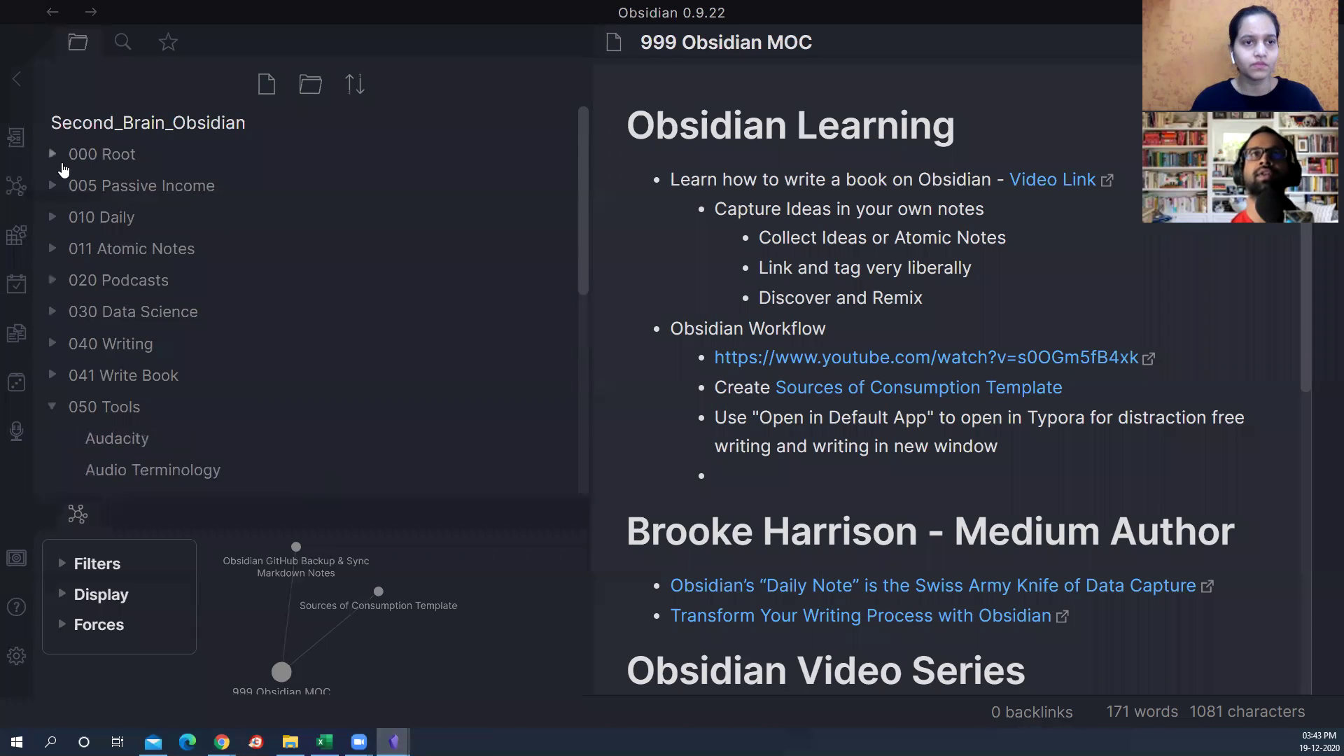
Step: Expand the 000 Root folder and open the 980 The Tool Wizard MOC note
click(62, 167)
scroll(177, 315, down, 2)
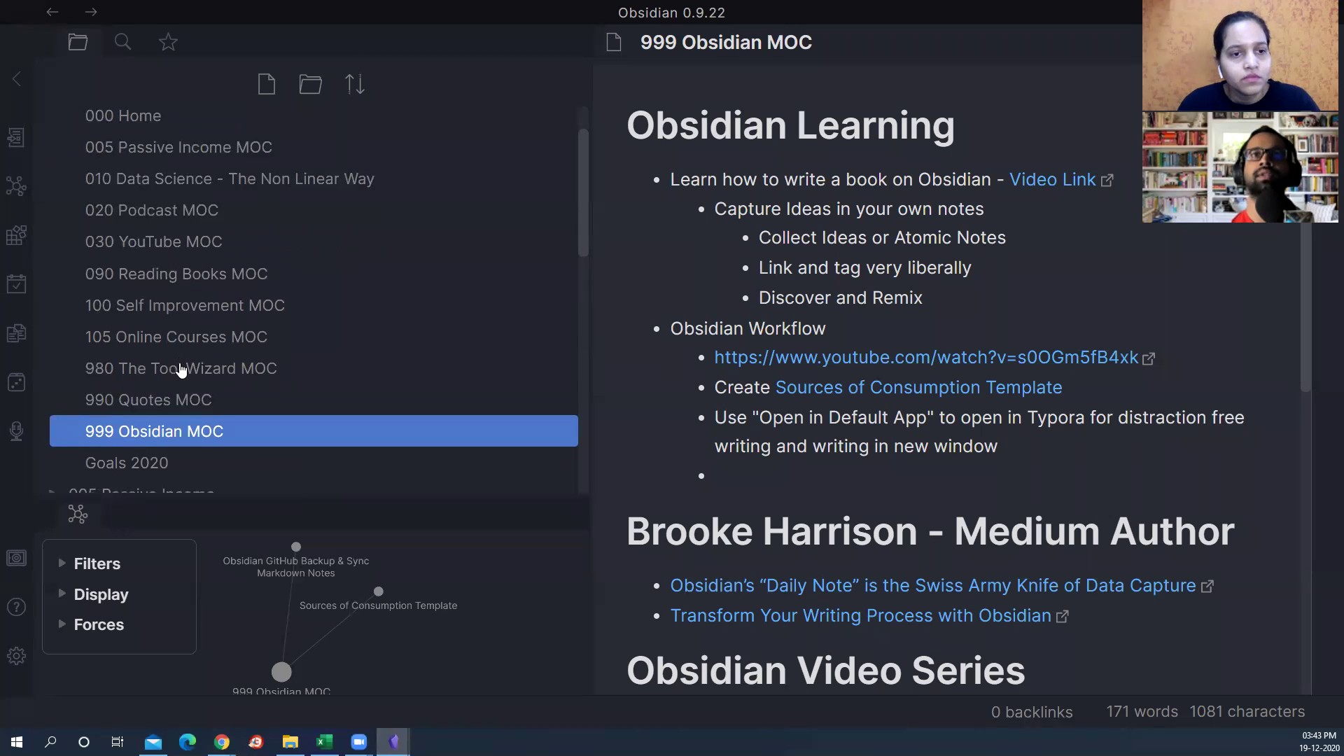
click(181, 370)
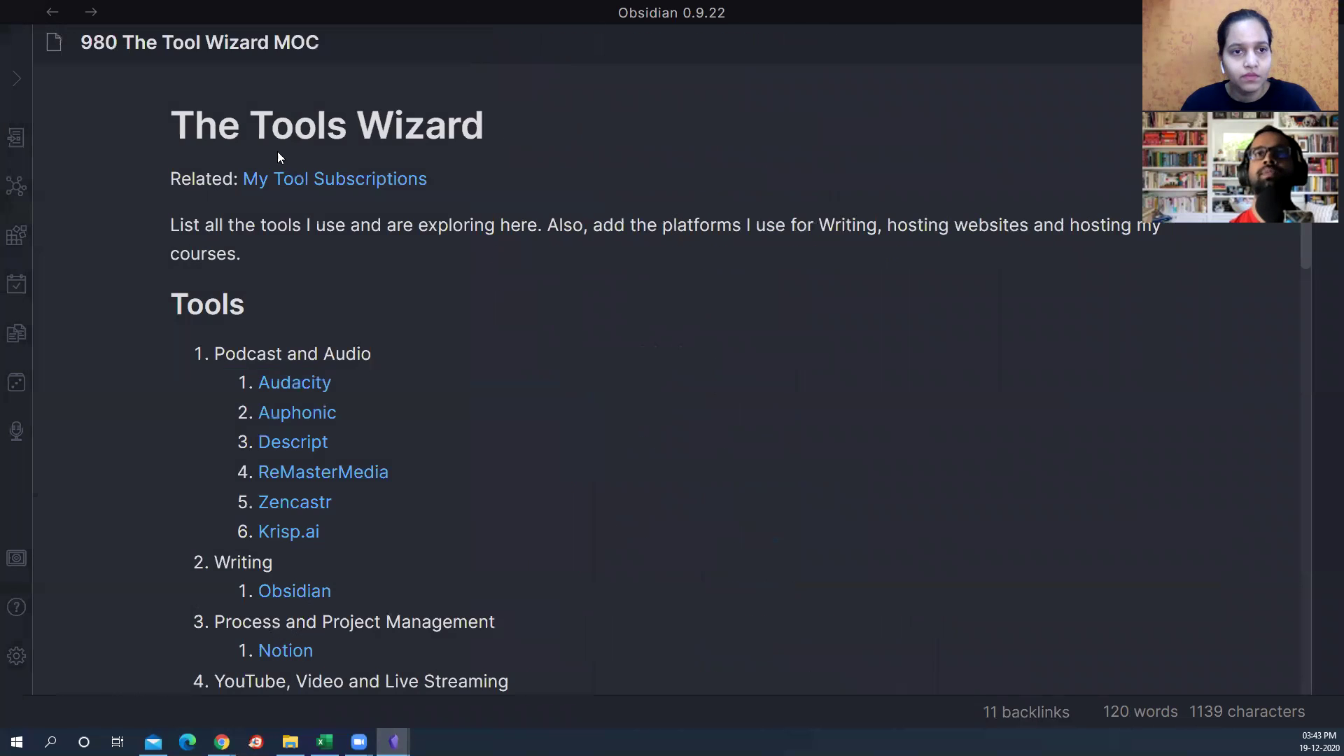
Step: Highlight the heading The Tools Wizard and preview the related My Tool Subscriptions note from its link
mouse_move(350, 180)
drag(489, 125, 163, 133)
click(163, 129)
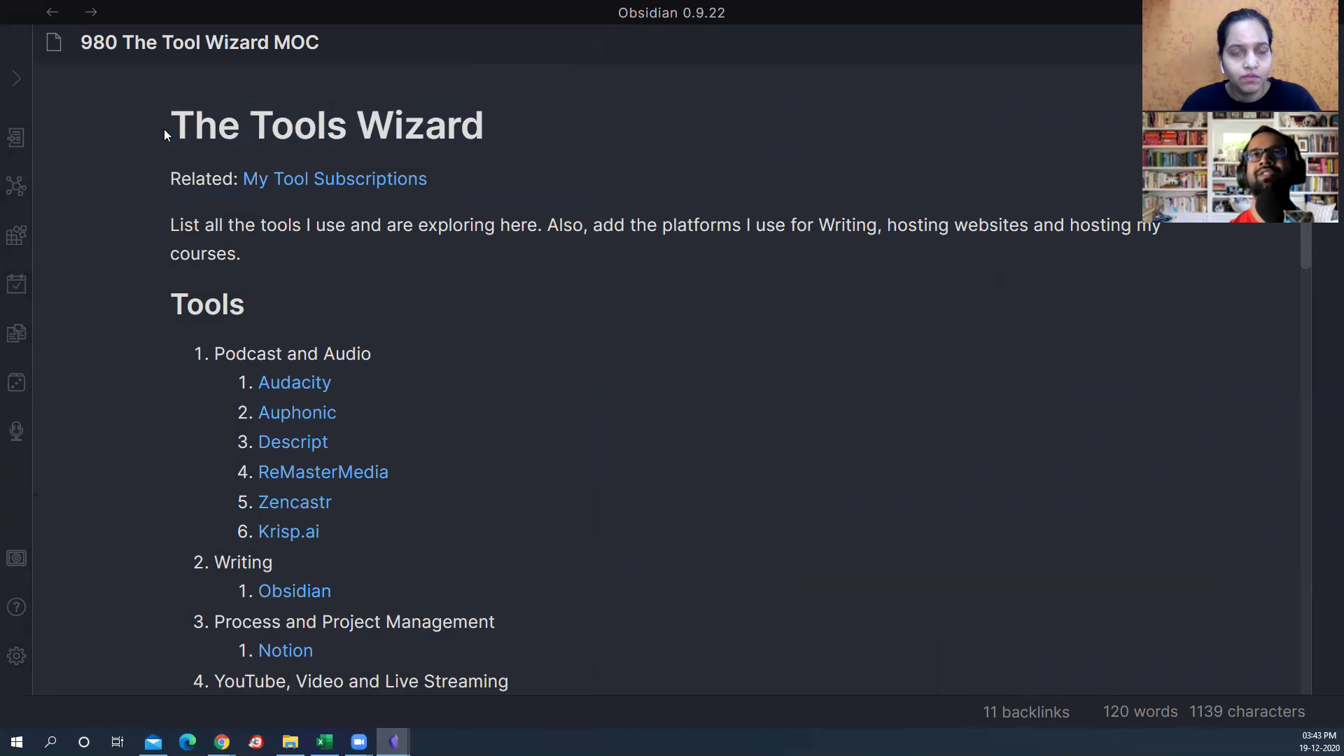
mouse_move(263, 177)
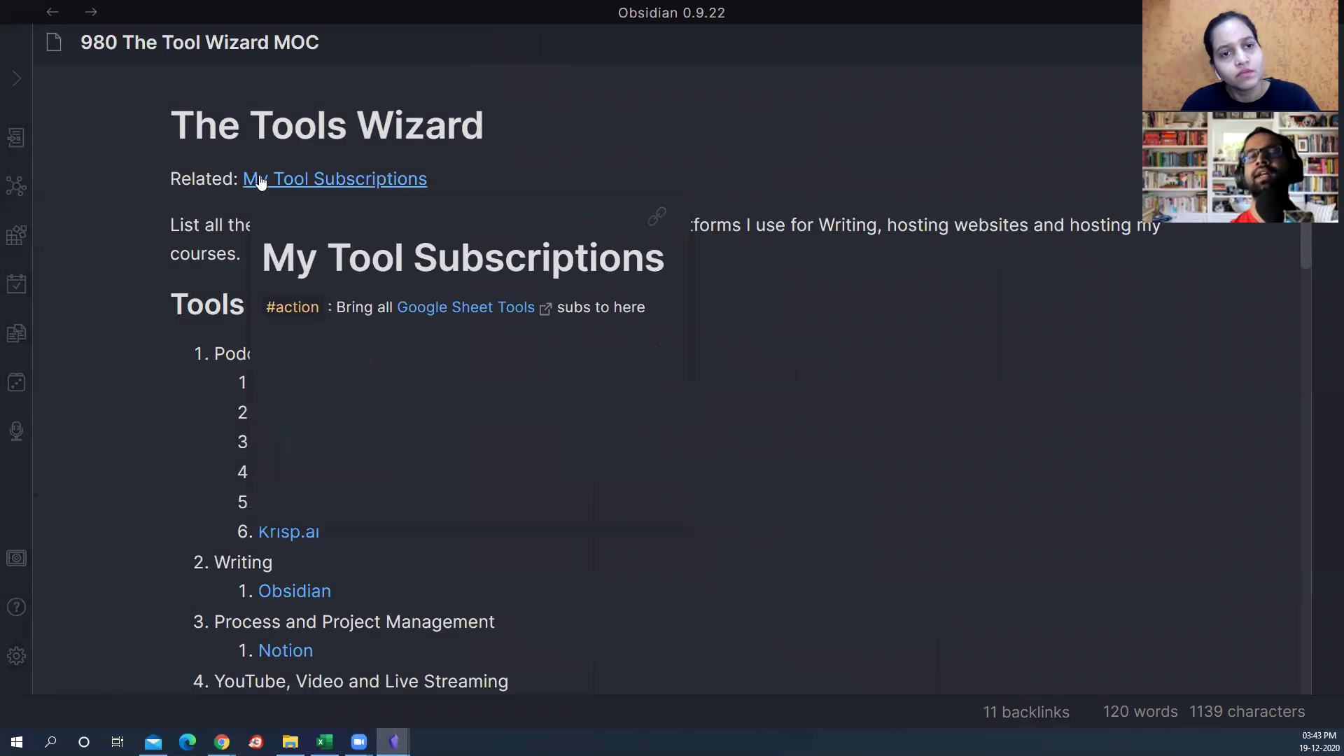
drag(196, 129, 521, 122)
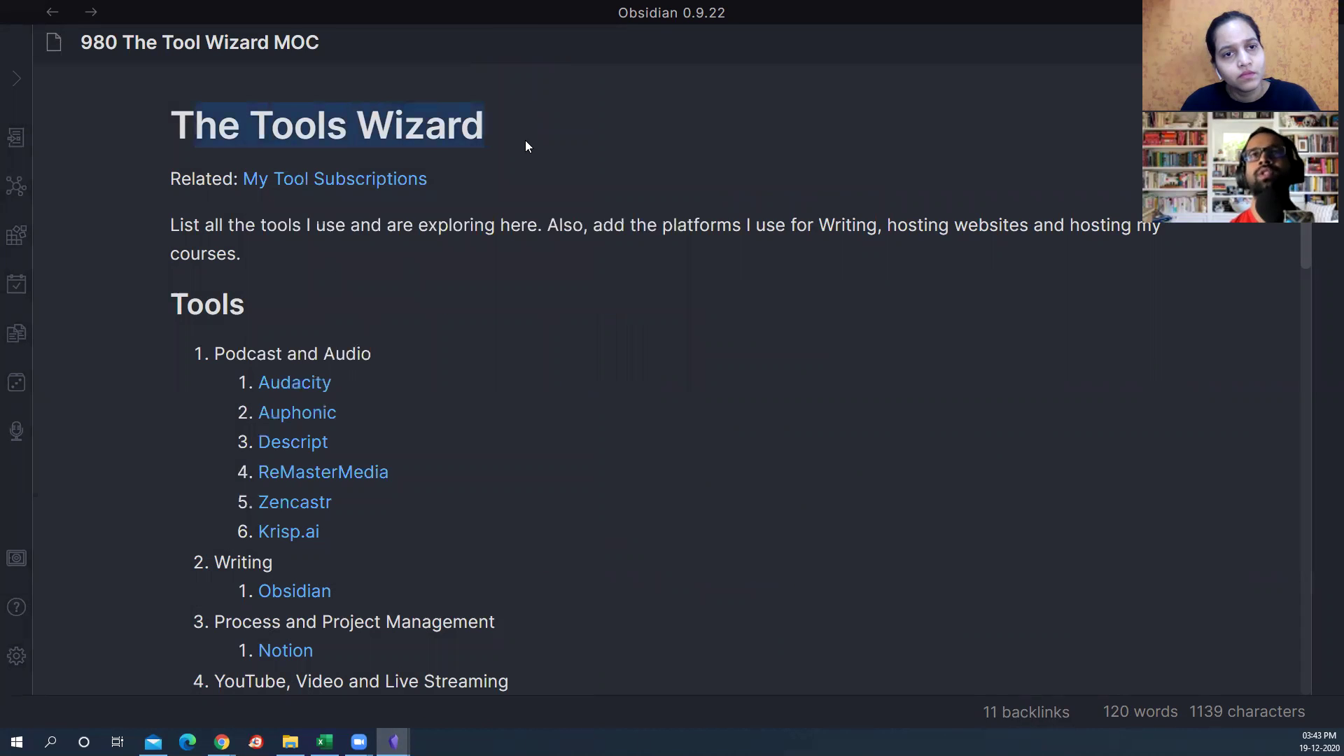
mouse_move(303, 187)
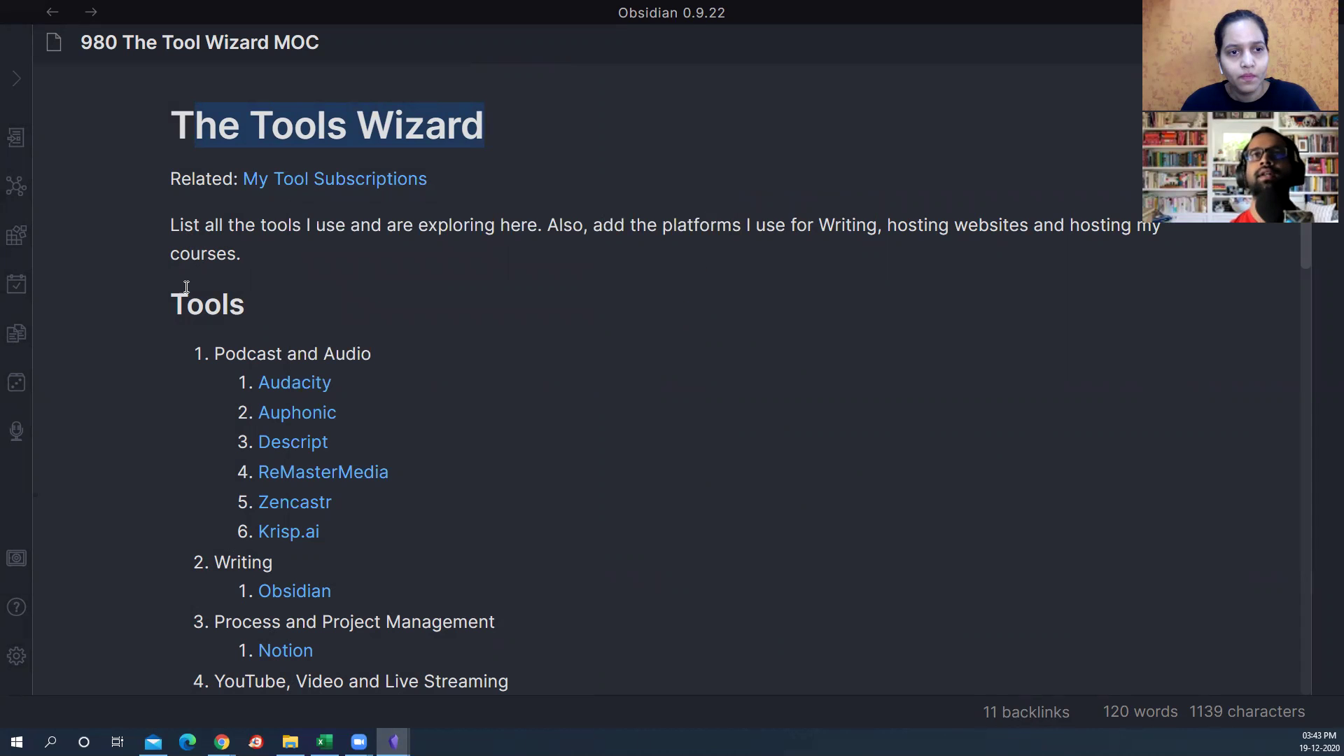
Step: Review the Tools list, open the linked Audacity note and preview its related CLL Podcast - Editing Process note
scroll(203, 259, down, 1)
scroll(238, 224, down, 1)
scroll(232, 201, down, 6)
scroll(326, 567, up, 1)
scroll(278, 184, up, 4)
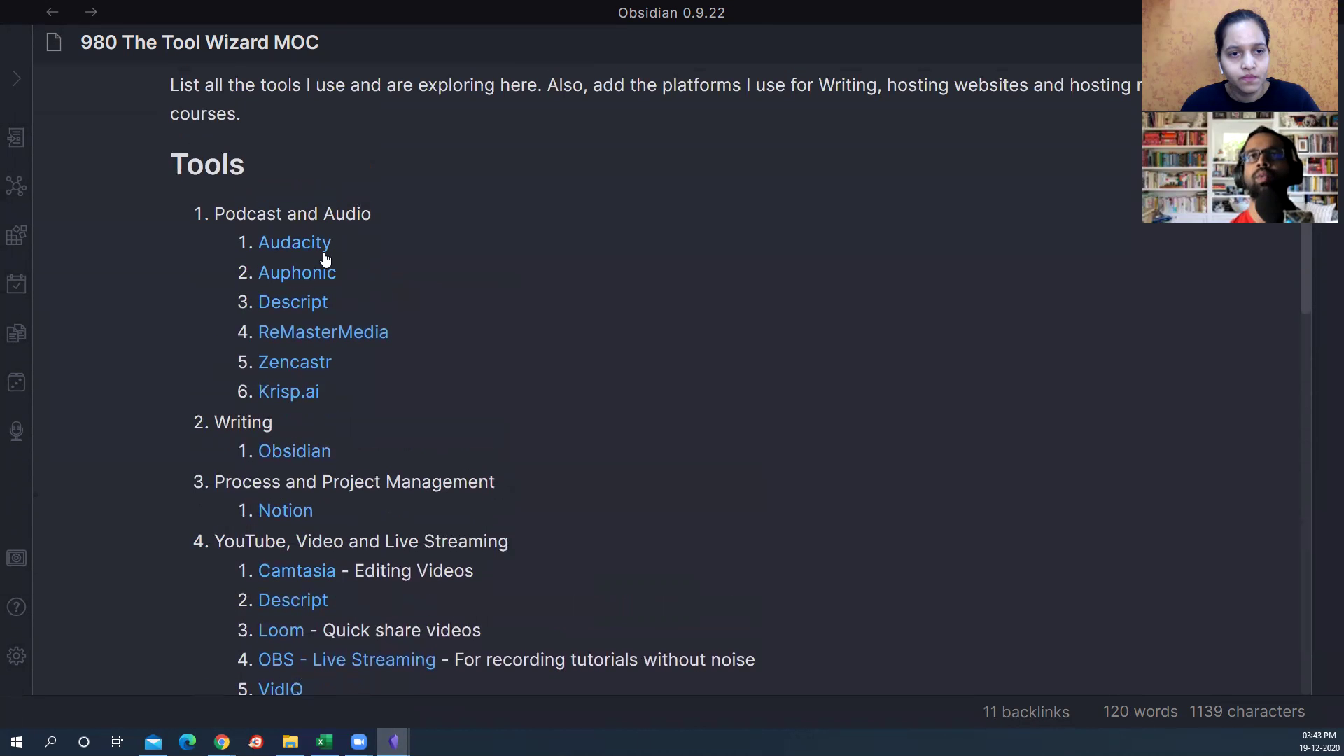
click(287, 244)
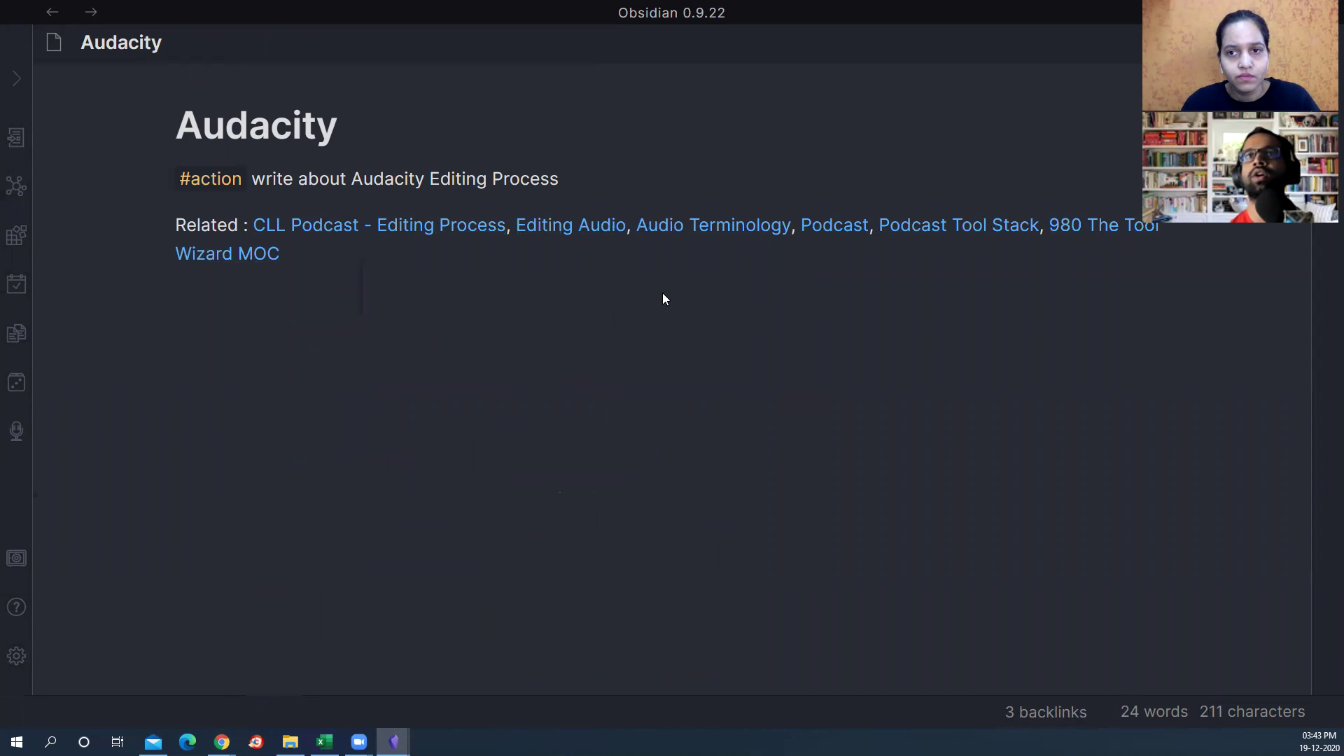
mouse_move(341, 231)
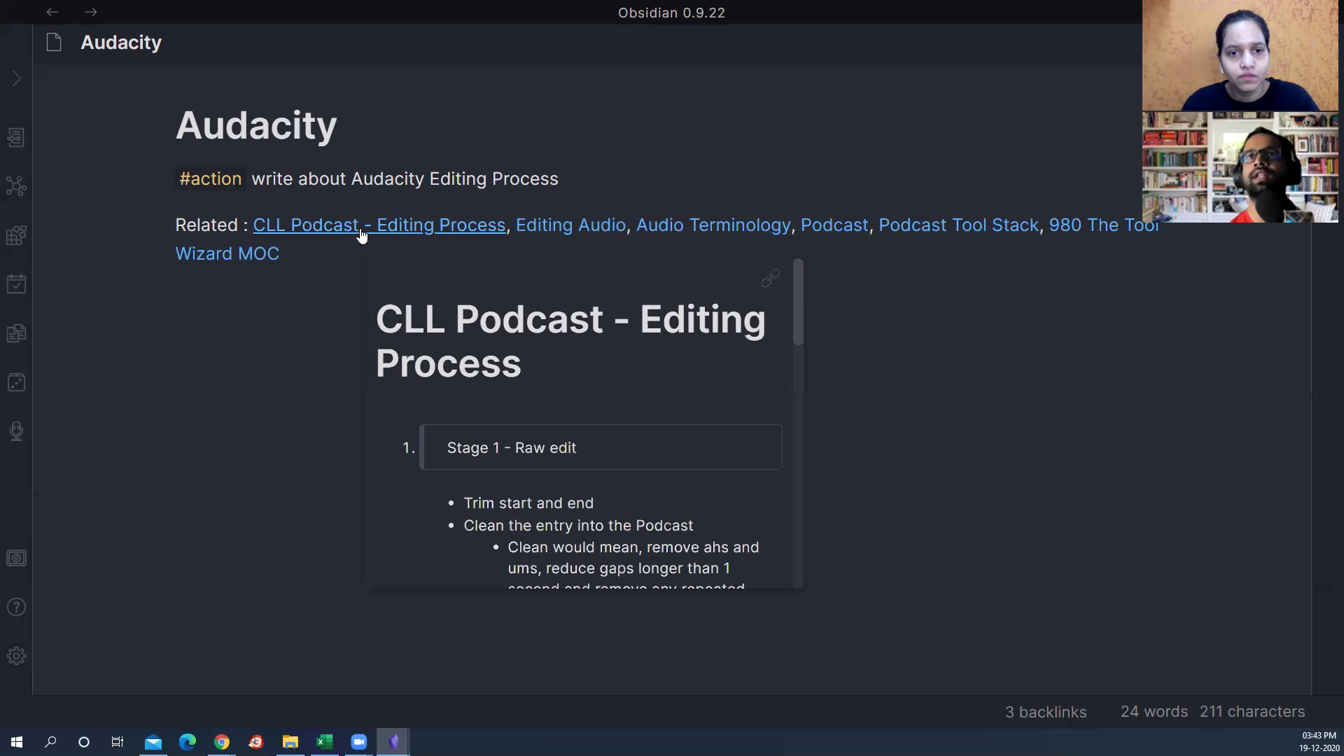
Step: Open the linked CLL Podcast - Editing Process note, read through its editing stages, and go back to the Zencastr note
click(389, 455)
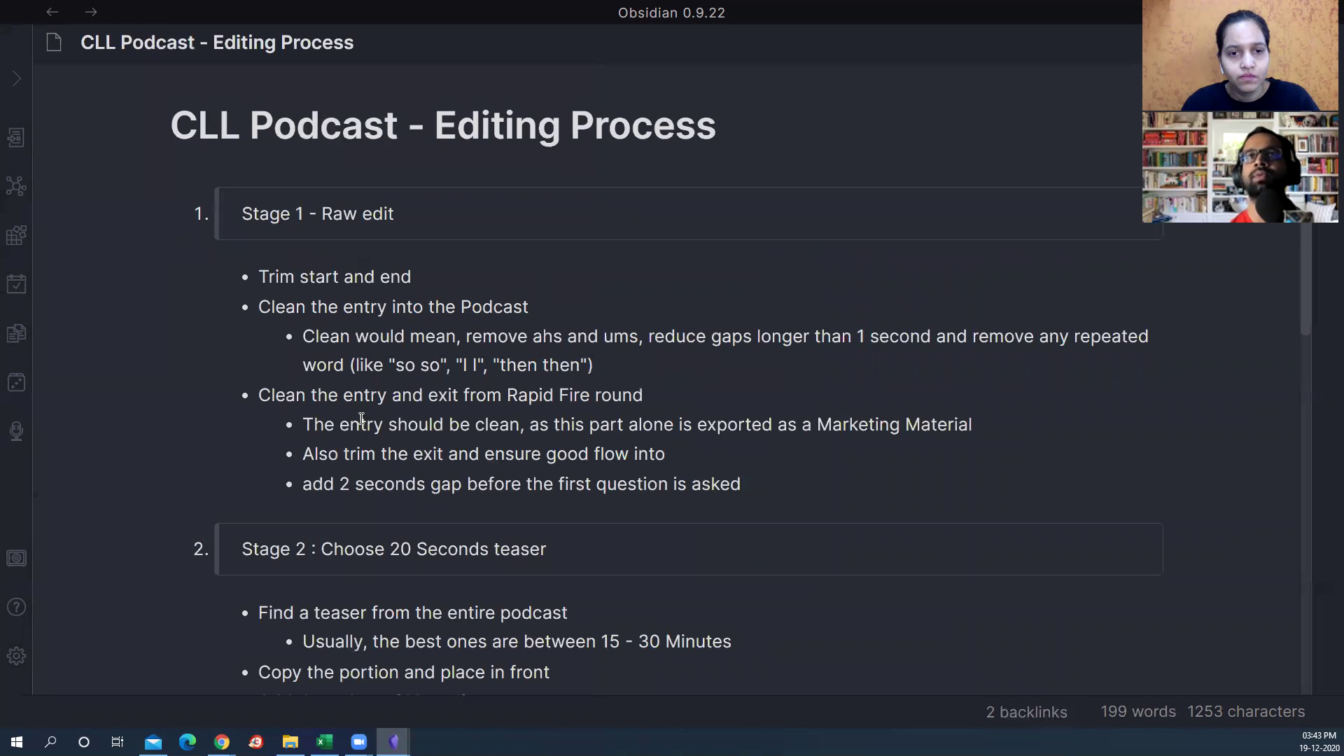
scroll(407, 451, down, 3)
scroll(406, 458, down, 4)
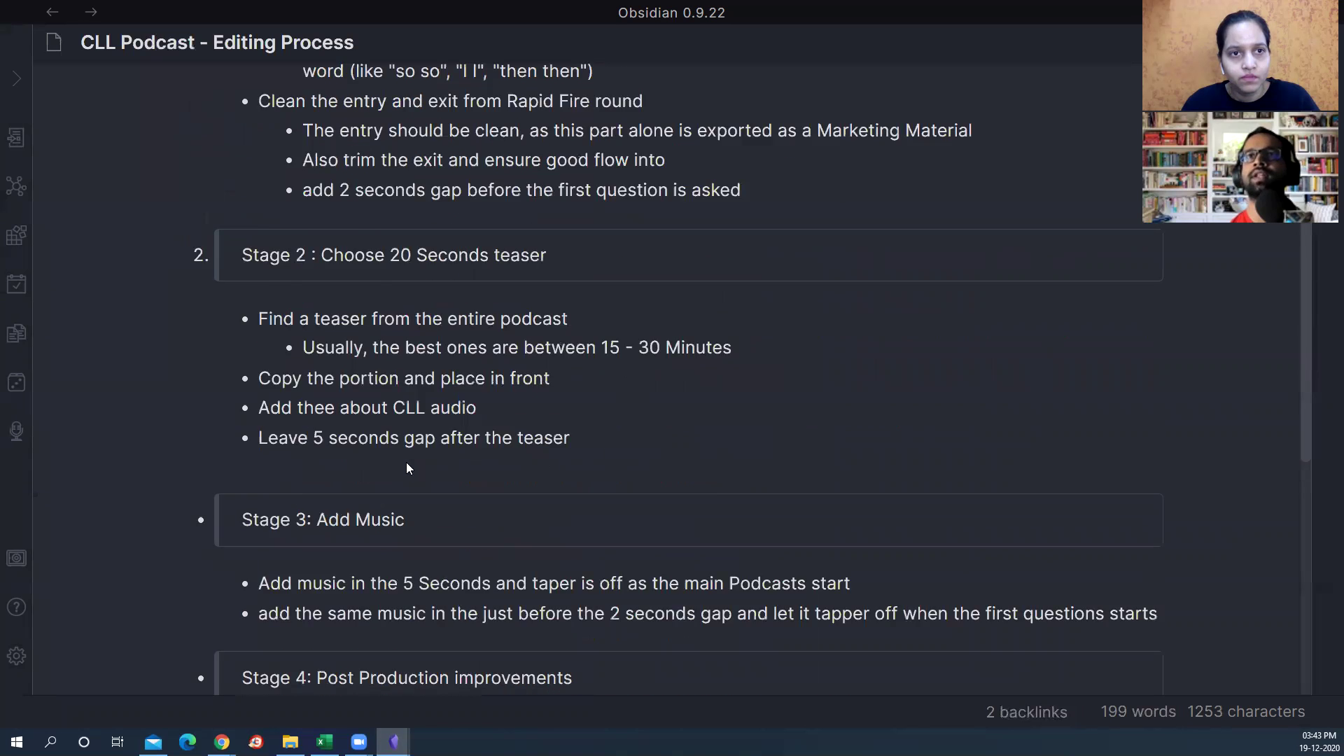
scroll(378, 471, down, 4)
scroll(549, 349, up, 2)
click(53, 12)
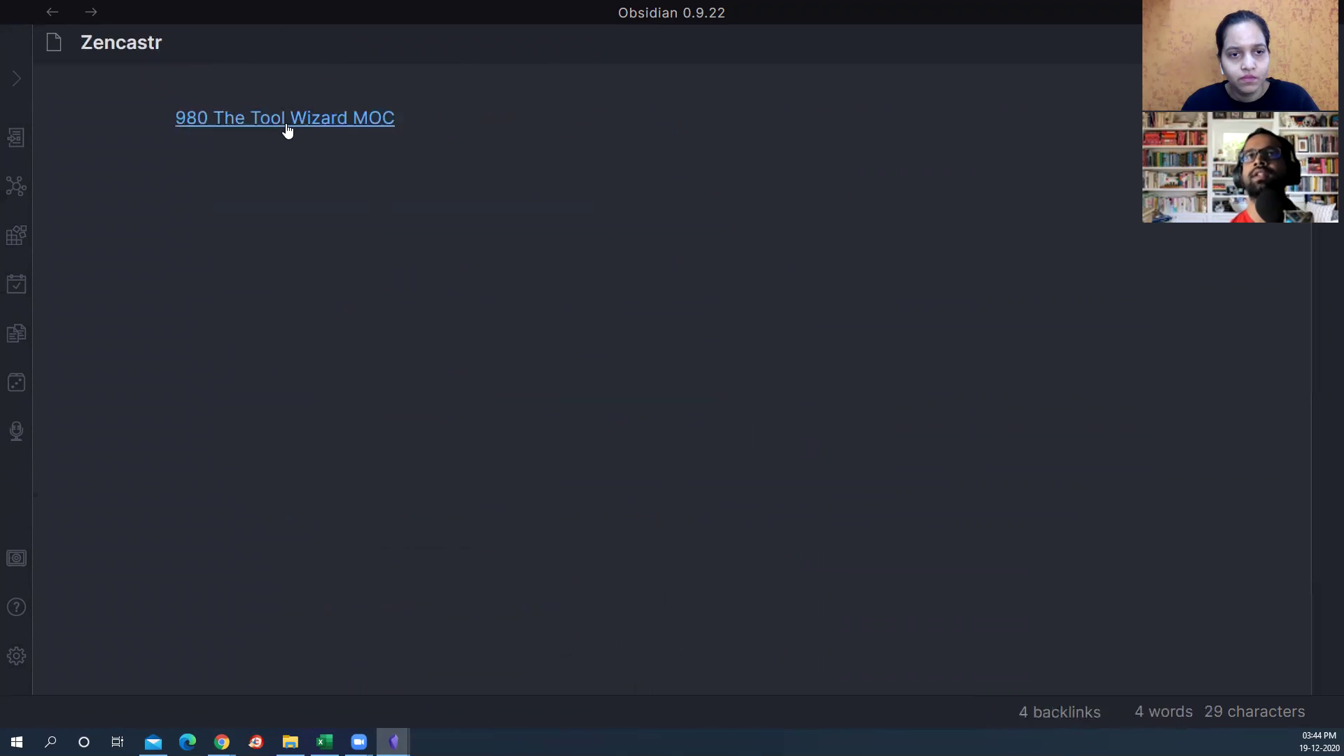
Step: Follow the link to 980 The Tool Wizard MOC and review its categorised list of tools
click(287, 130)
scroll(444, 420, down, 8)
scroll(376, 474, down, 4)
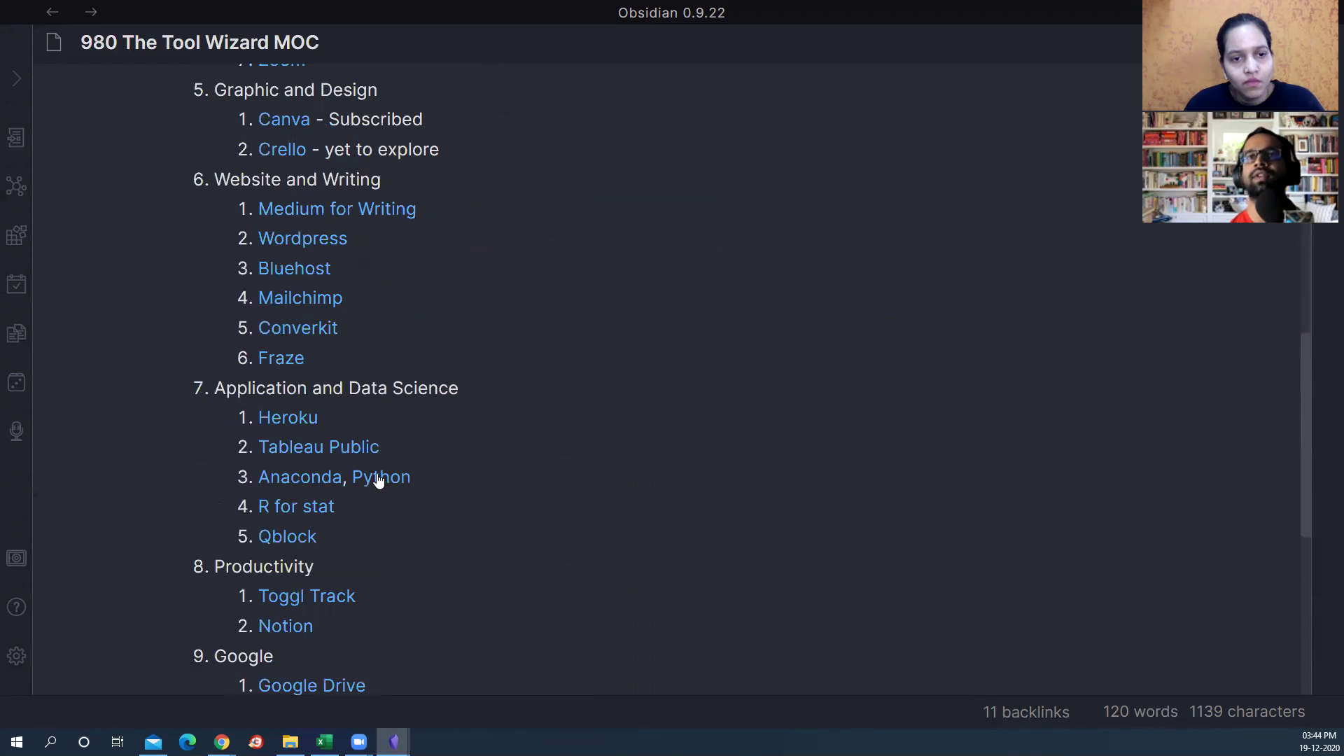
scroll(366, 429, up, 4)
scroll(448, 353, up, 6)
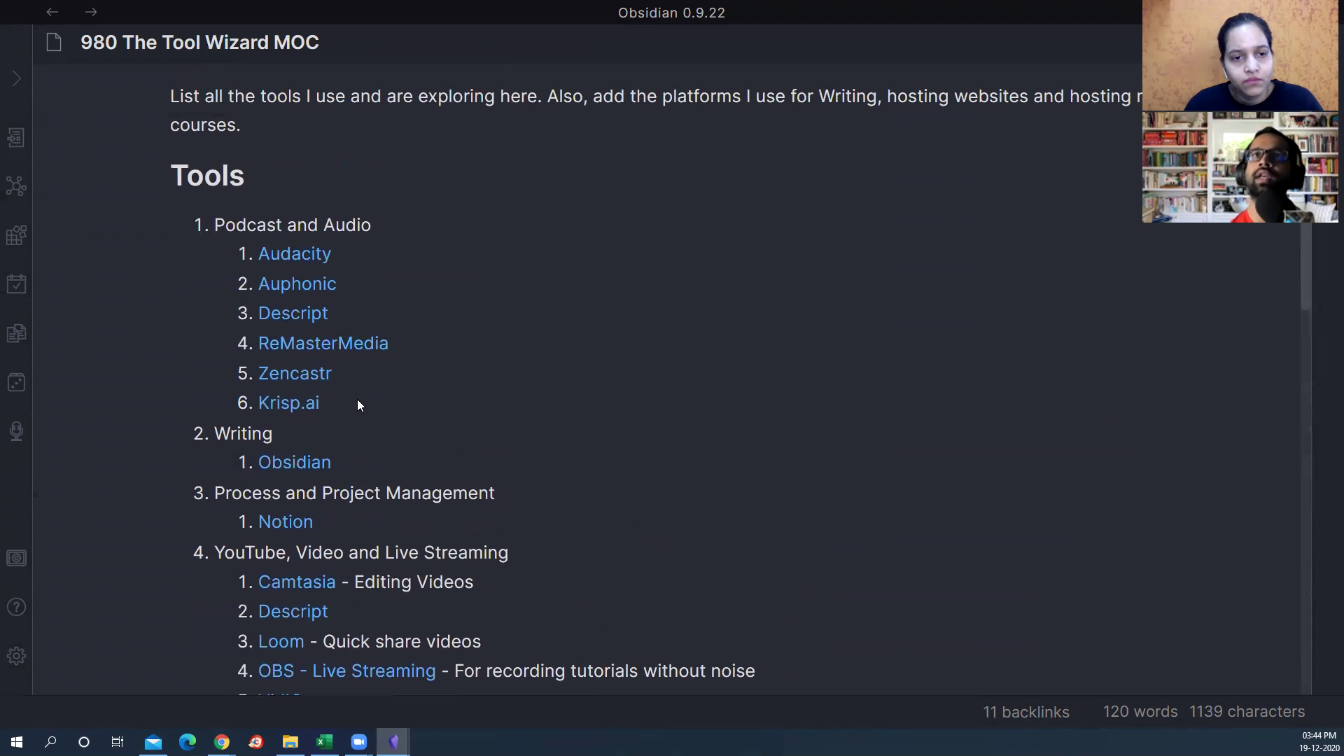
scroll(357, 399, up, 2)
mouse_move(329, 384)
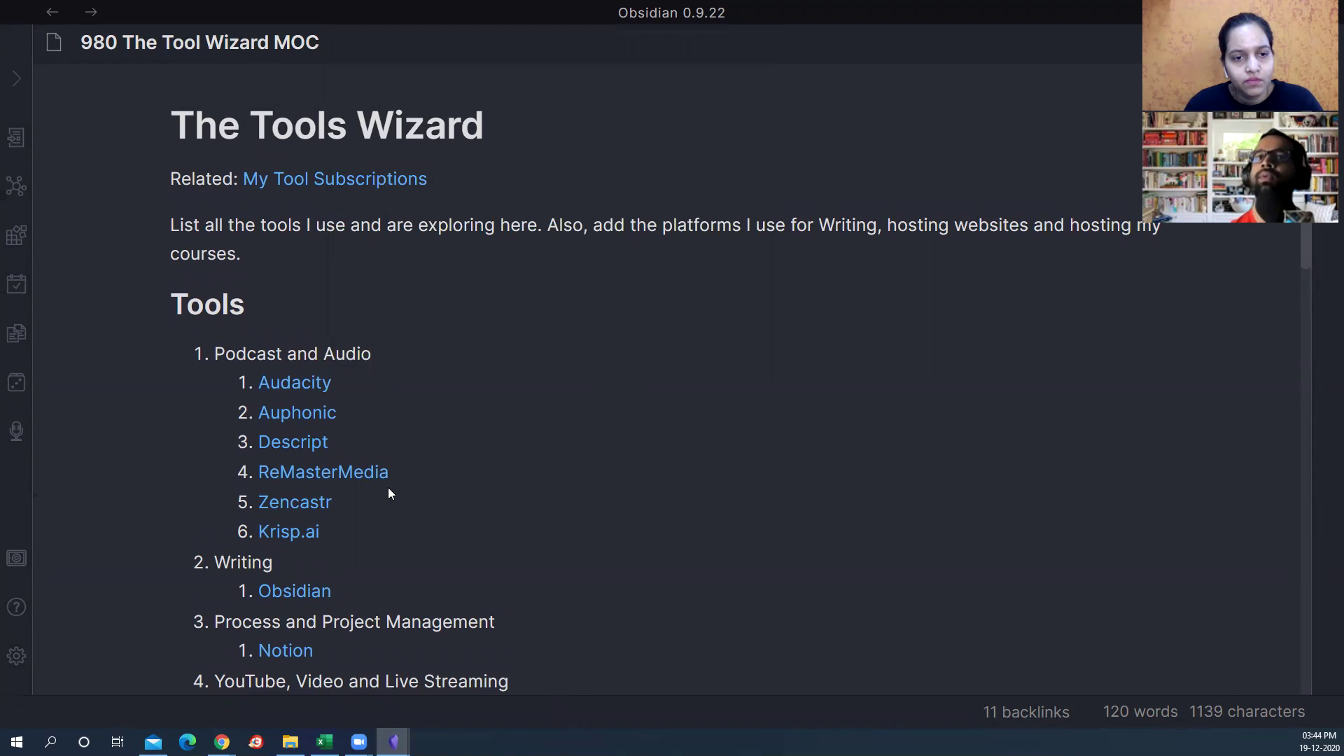
Step: Switch to File Explorer and browse from the GitHub folder through Z_Raw_Daily_Writing and Second_Brain_Obsidian to the 050 Tools folder
click(291, 742)
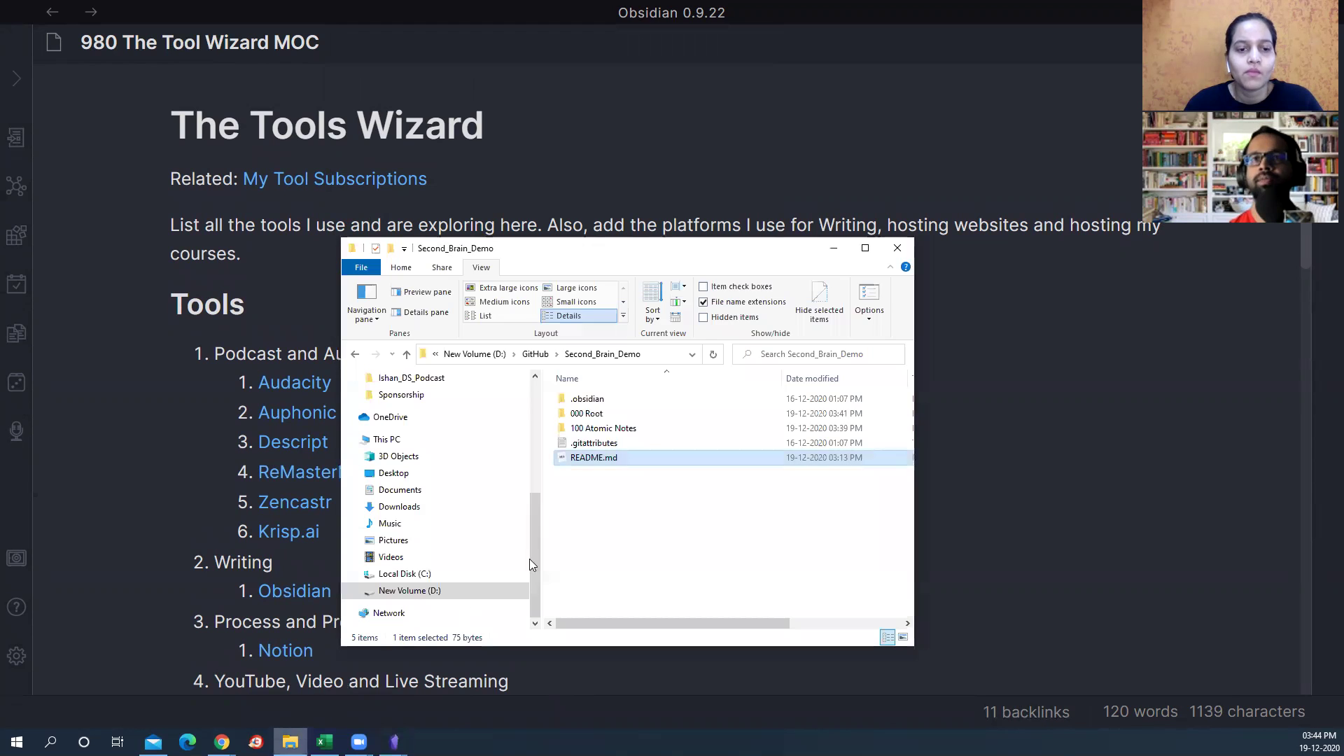
click(531, 354)
scroll(621, 477, down, 5)
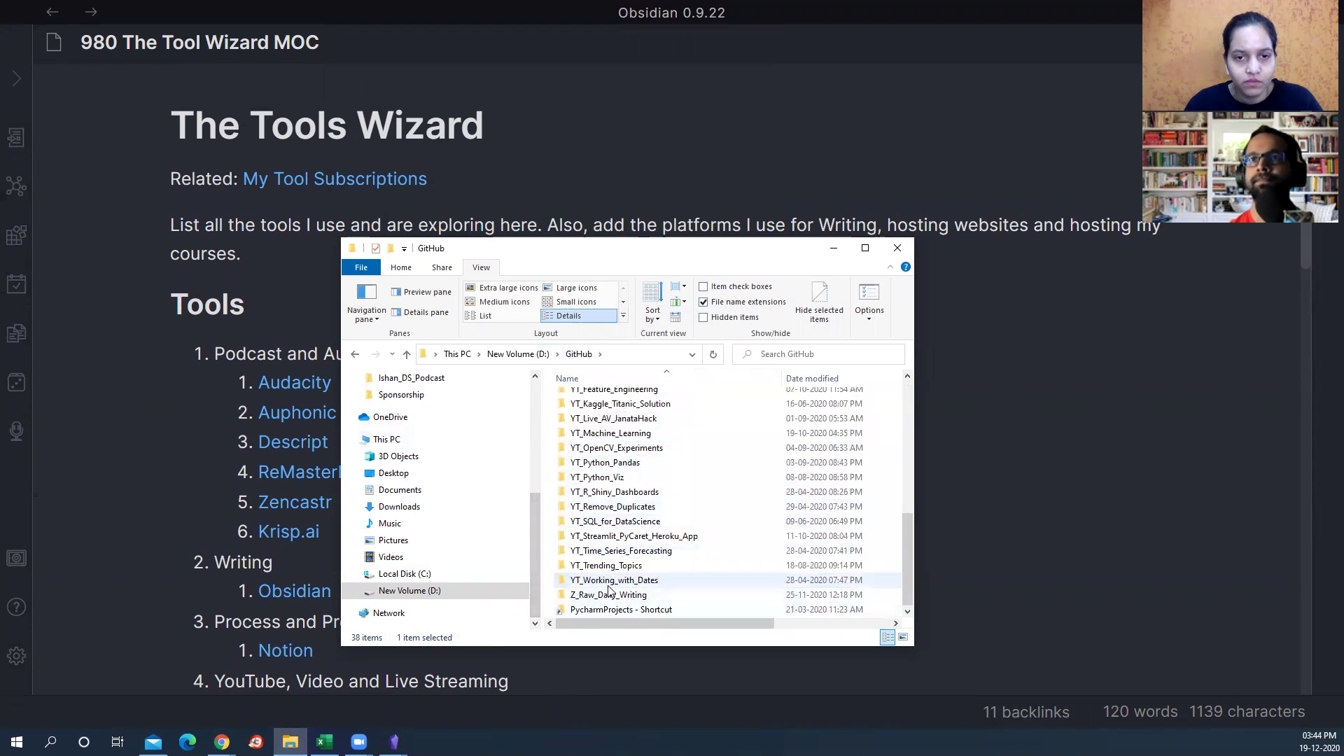
double_click(601, 595)
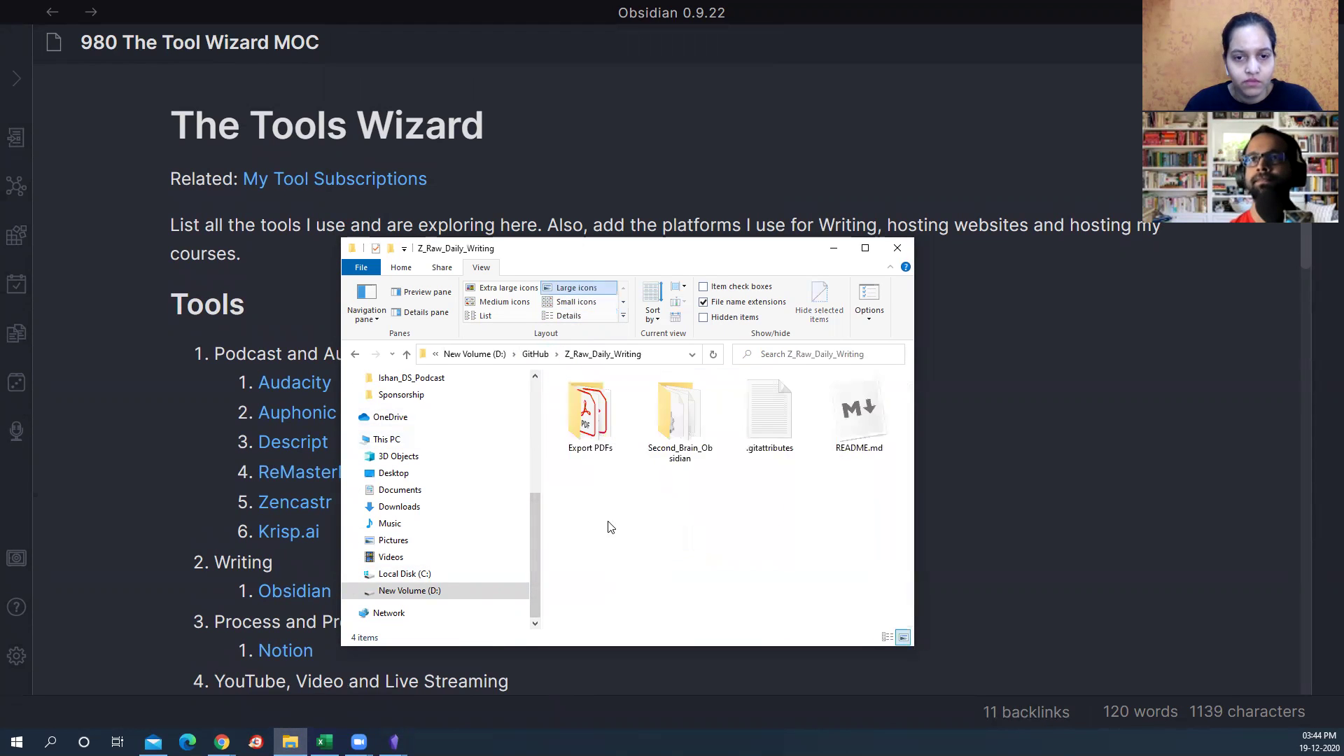
double_click(674, 439)
double_click(610, 442)
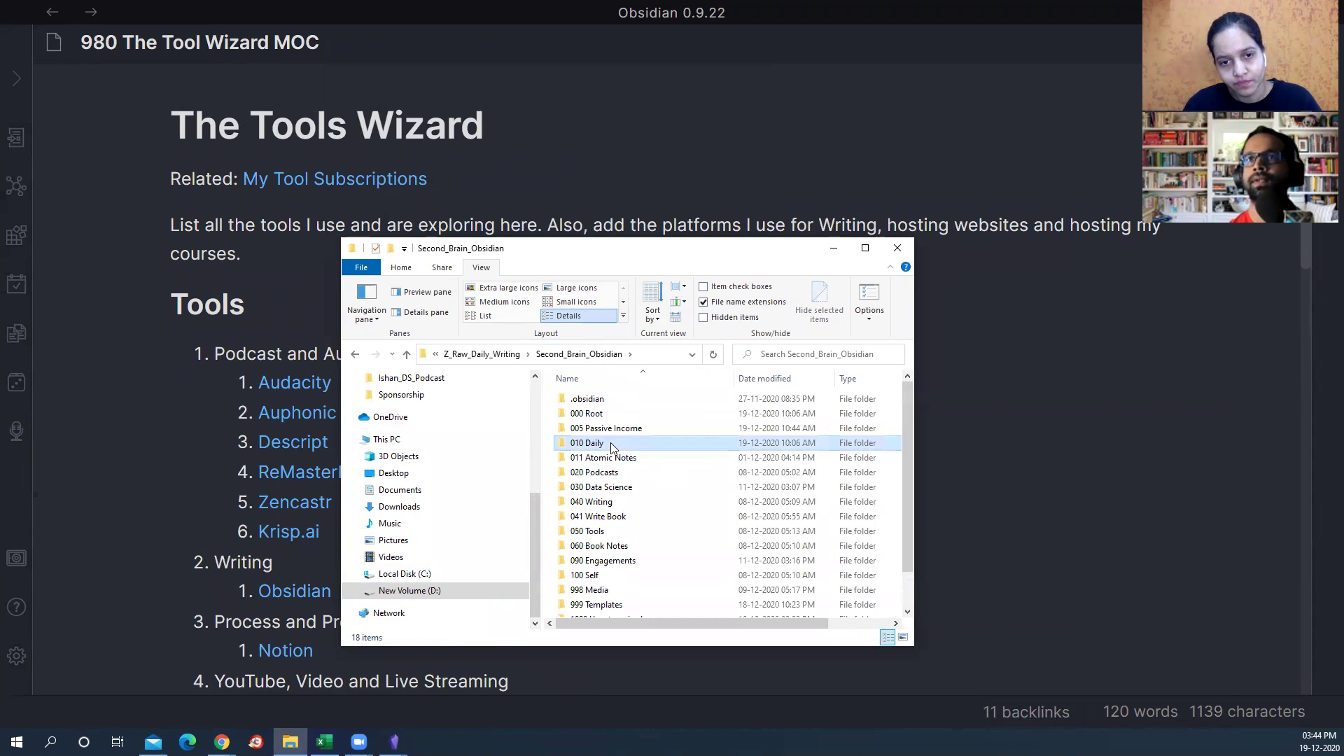
key(alt+Left)
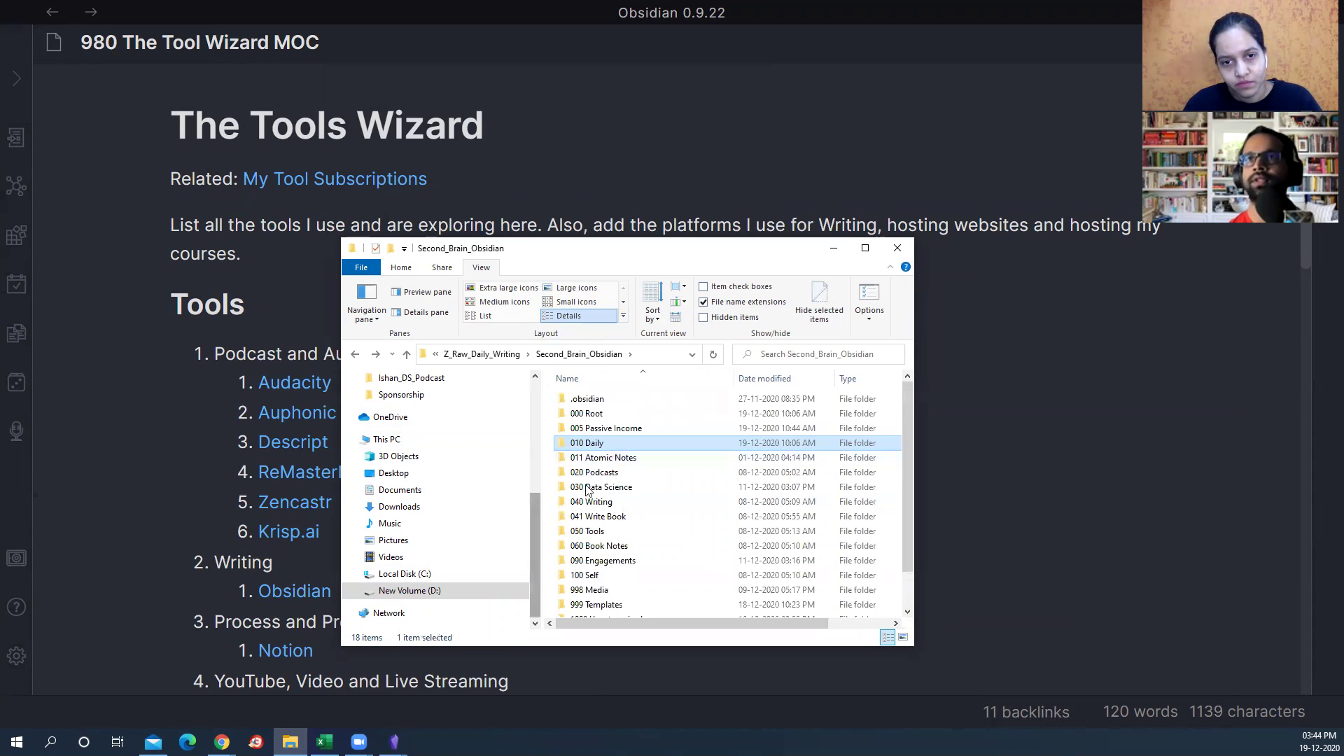
scroll(648, 468, down, 1)
double_click(632, 493)
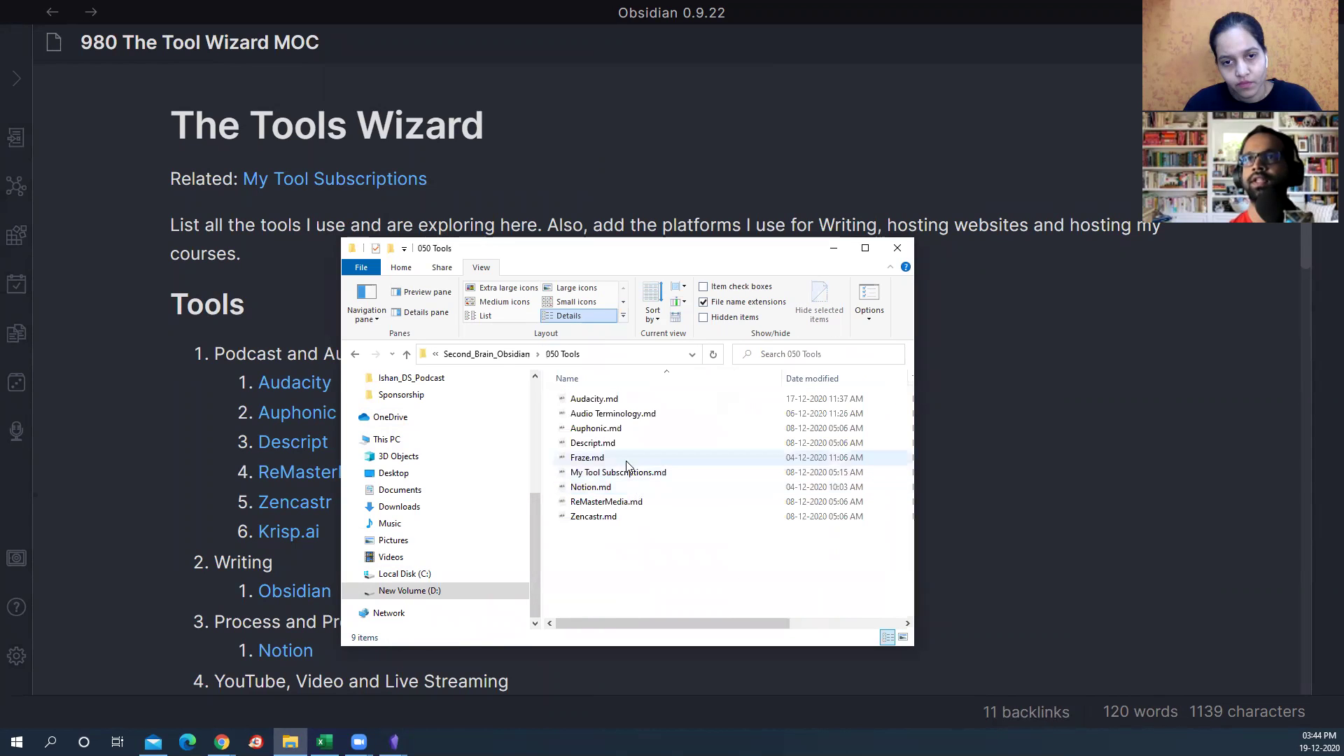
Step: Open Zencastr.md in Notepad++ to view its raw Markdown link, and close the editor
right_click(598, 518)
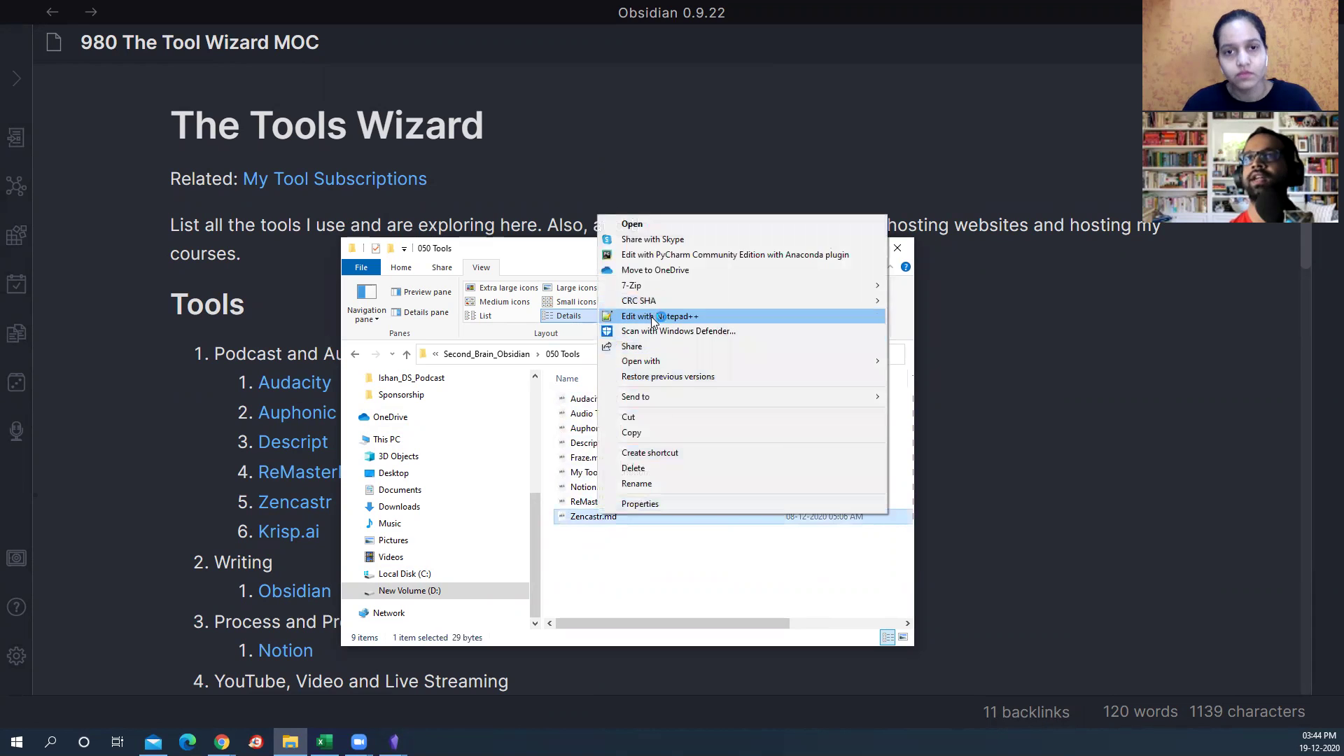
click(672, 312)
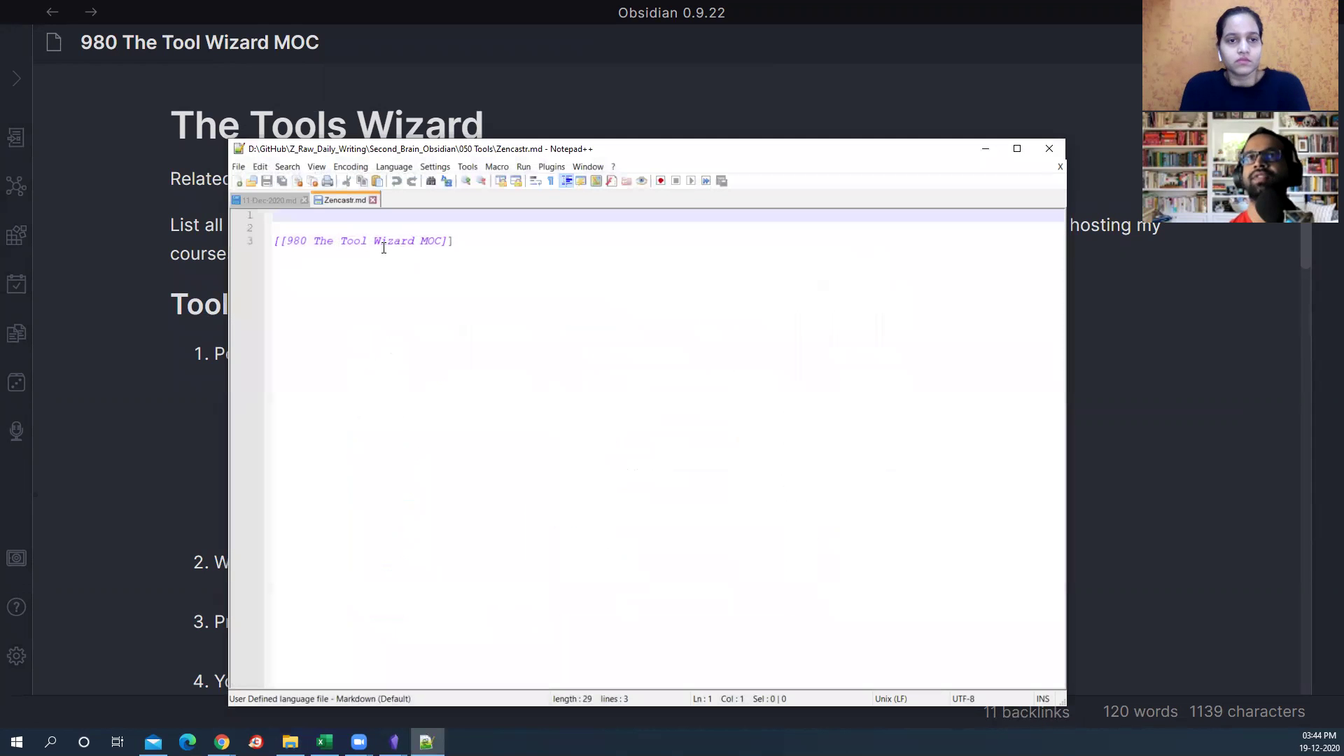
click(1061, 150)
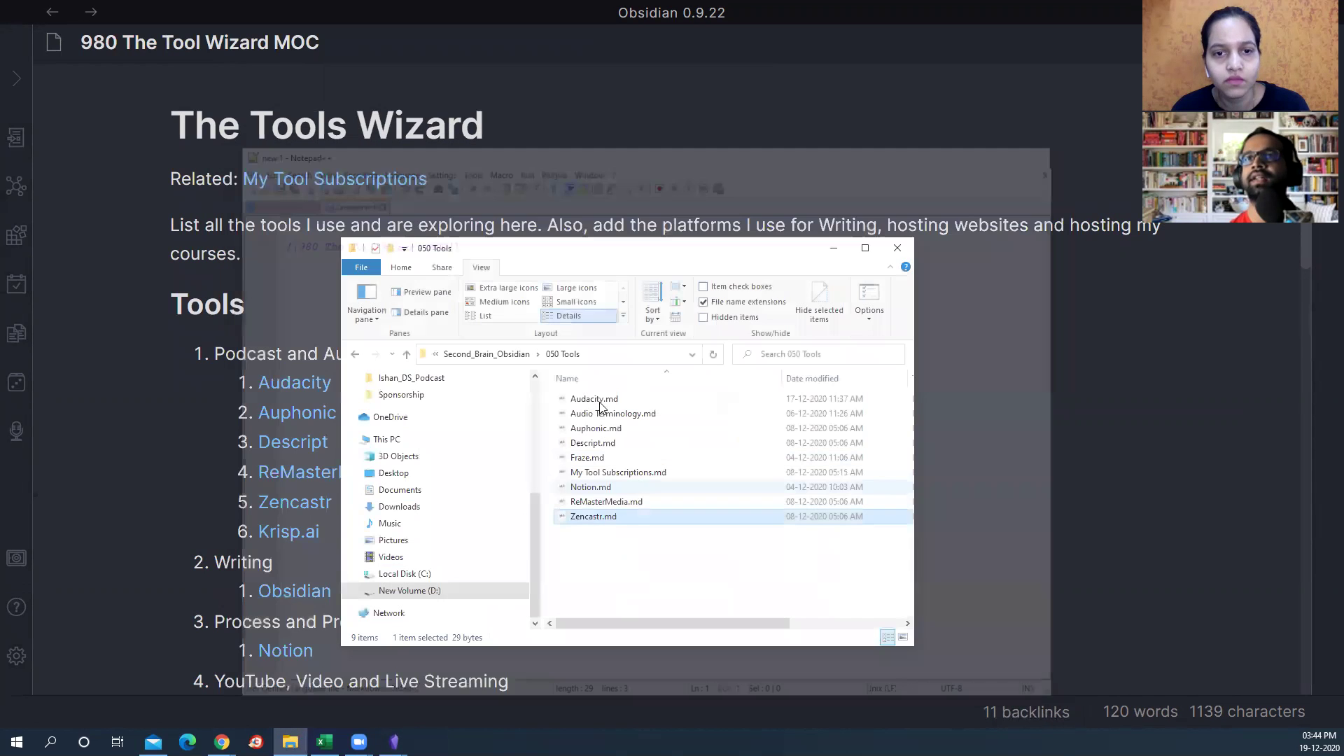
Step: Open Audacity.md in Notepad++, examine the full line of related note links, and minimise the editor
key(Home)
key(Menu)
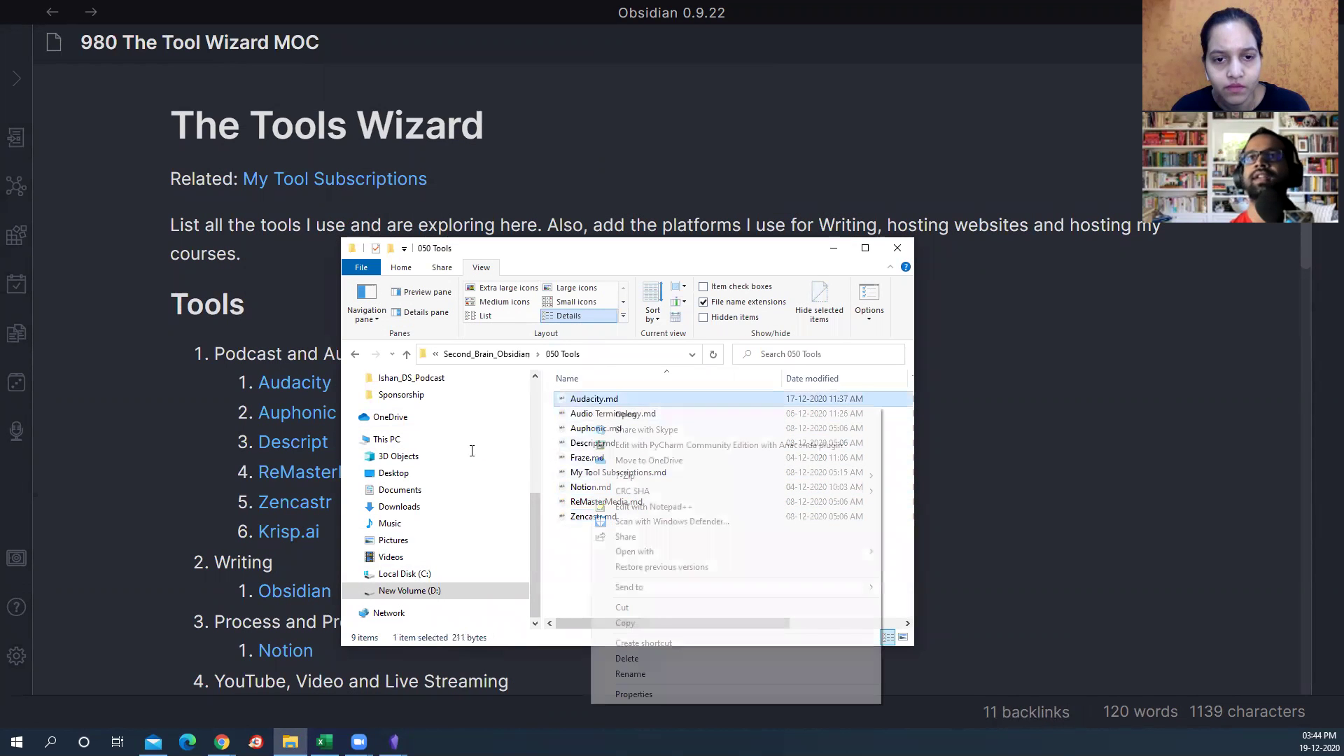
key(Down)
key(Down)
key(Down)
key(Down)
key(Down)
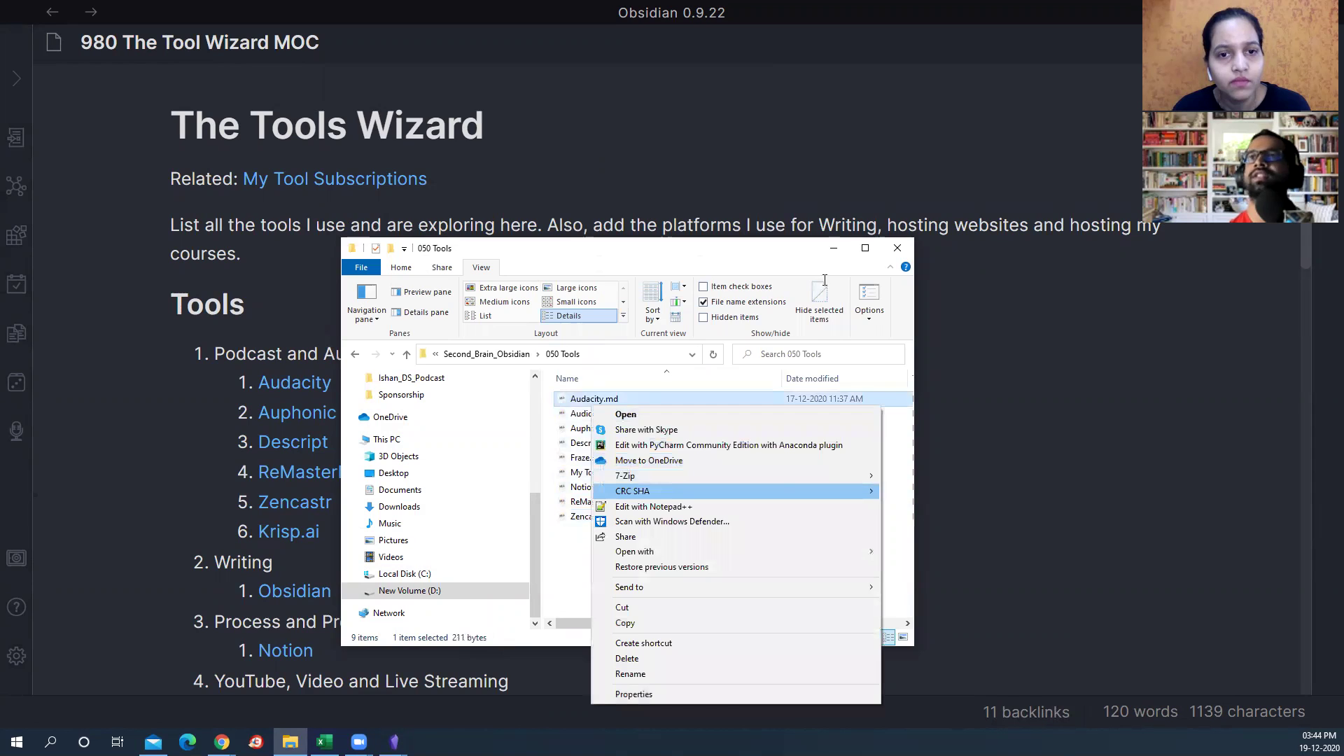
key(Down)
key(Return)
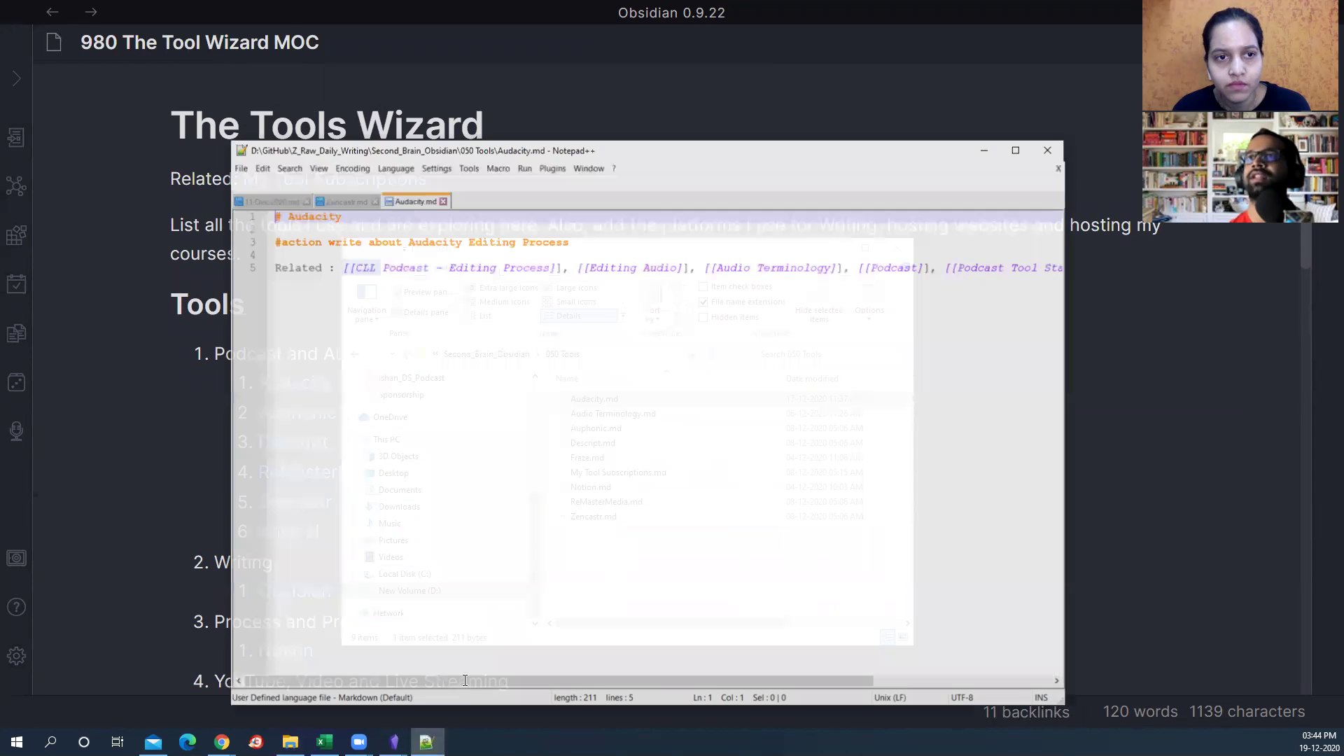
scroll(920, 152, right, 3)
scroll(510, 644, left, 3)
click(426, 742)
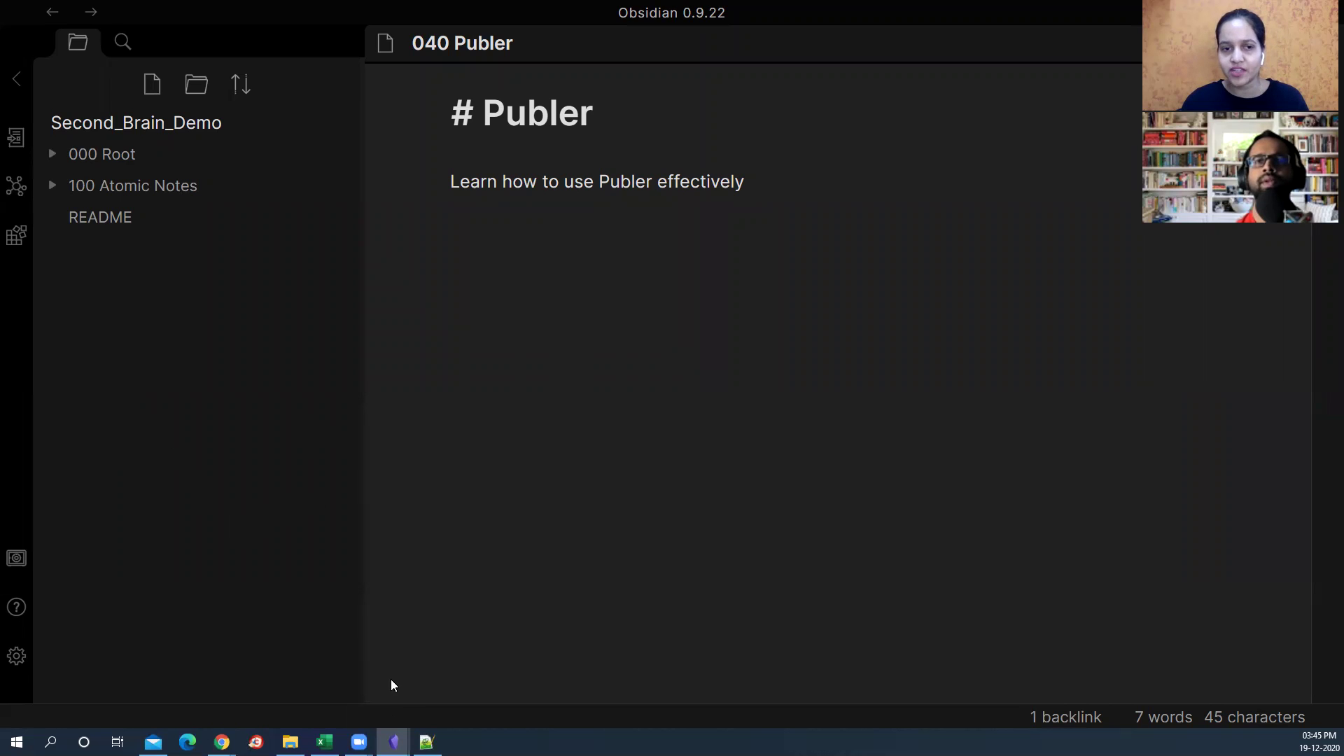
Step: Bring up the Obsidian window with The Tools Wizard note, and show the complete Second_Brain_Obsidian folder list in an enlarged File Explorer window
mouse_move(394, 742)
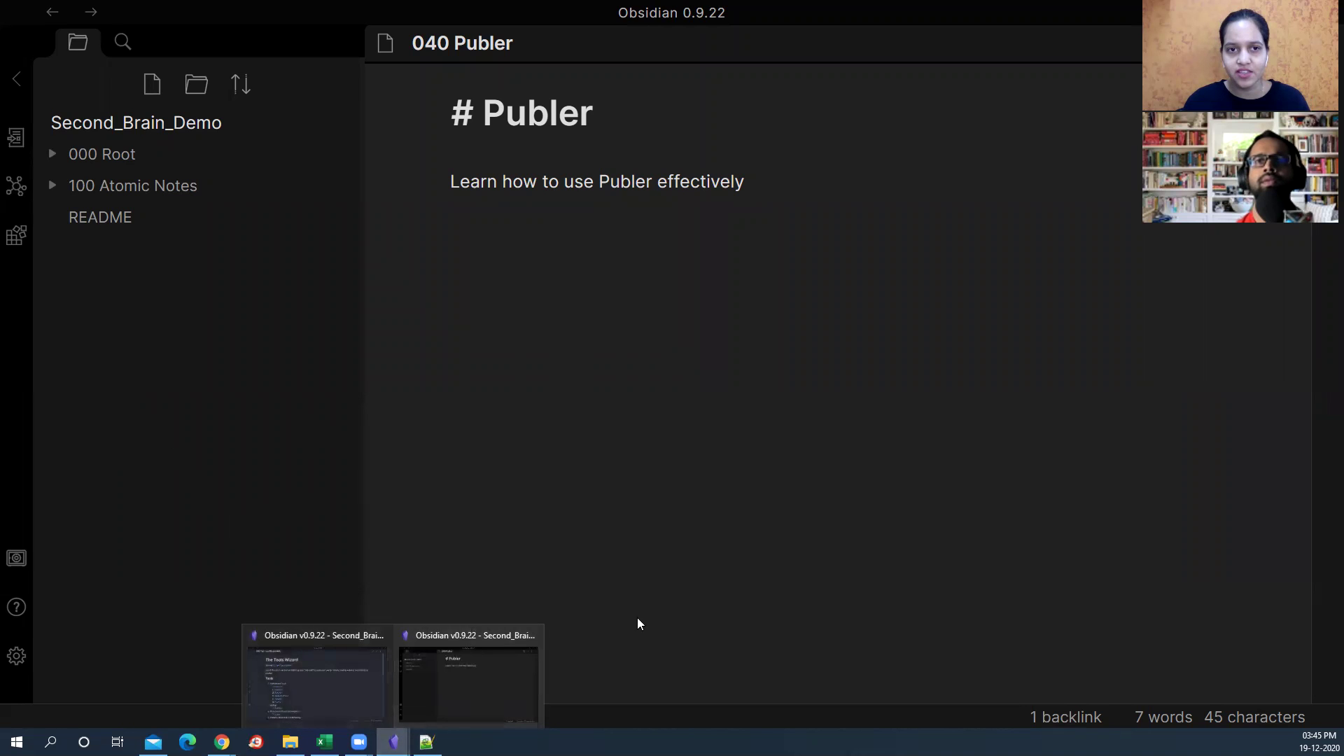
click(351, 713)
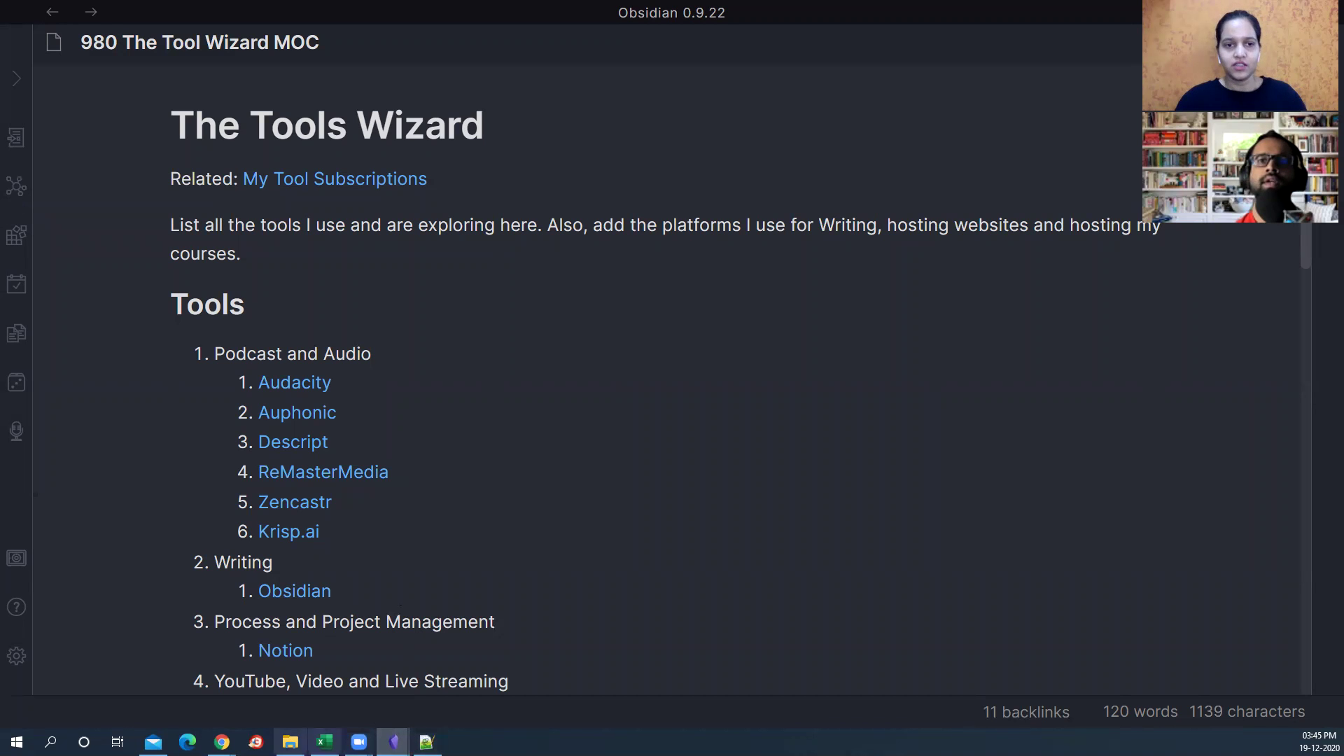
click(290, 742)
click(487, 354)
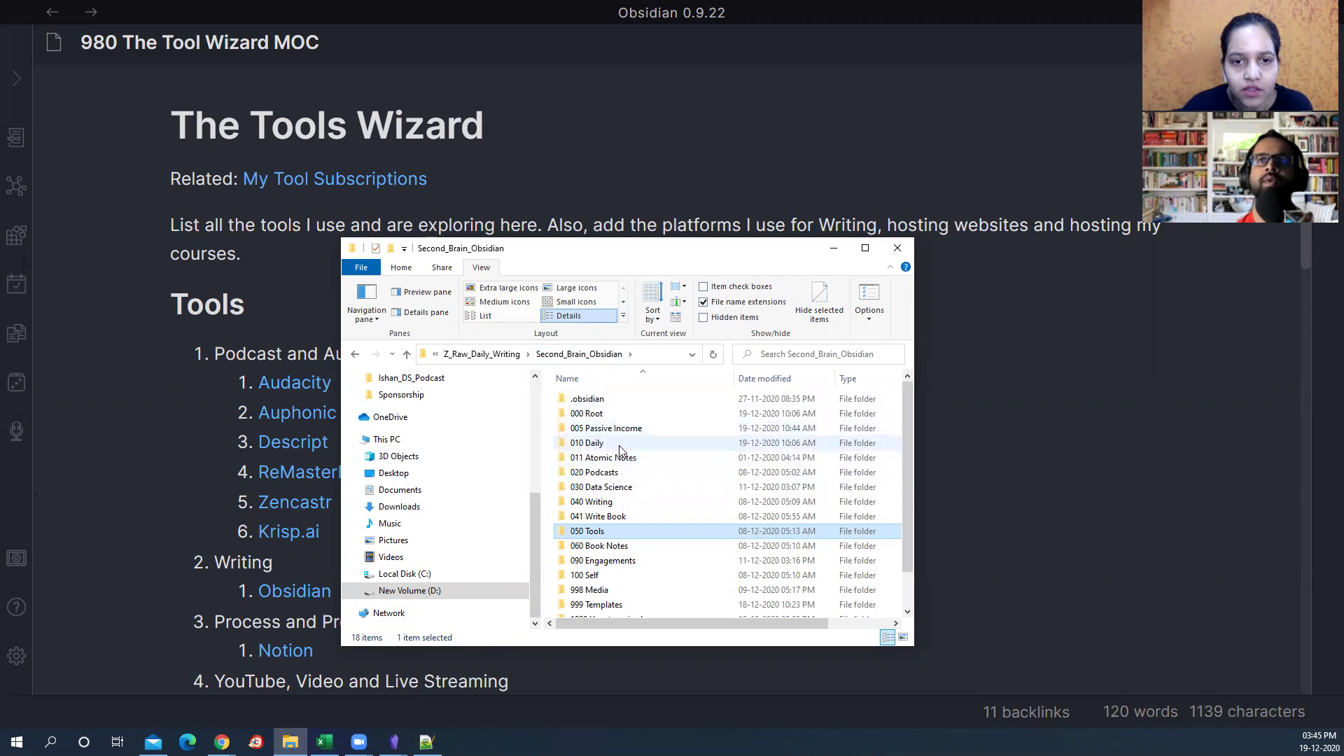
scroll(621, 452, down, 1)
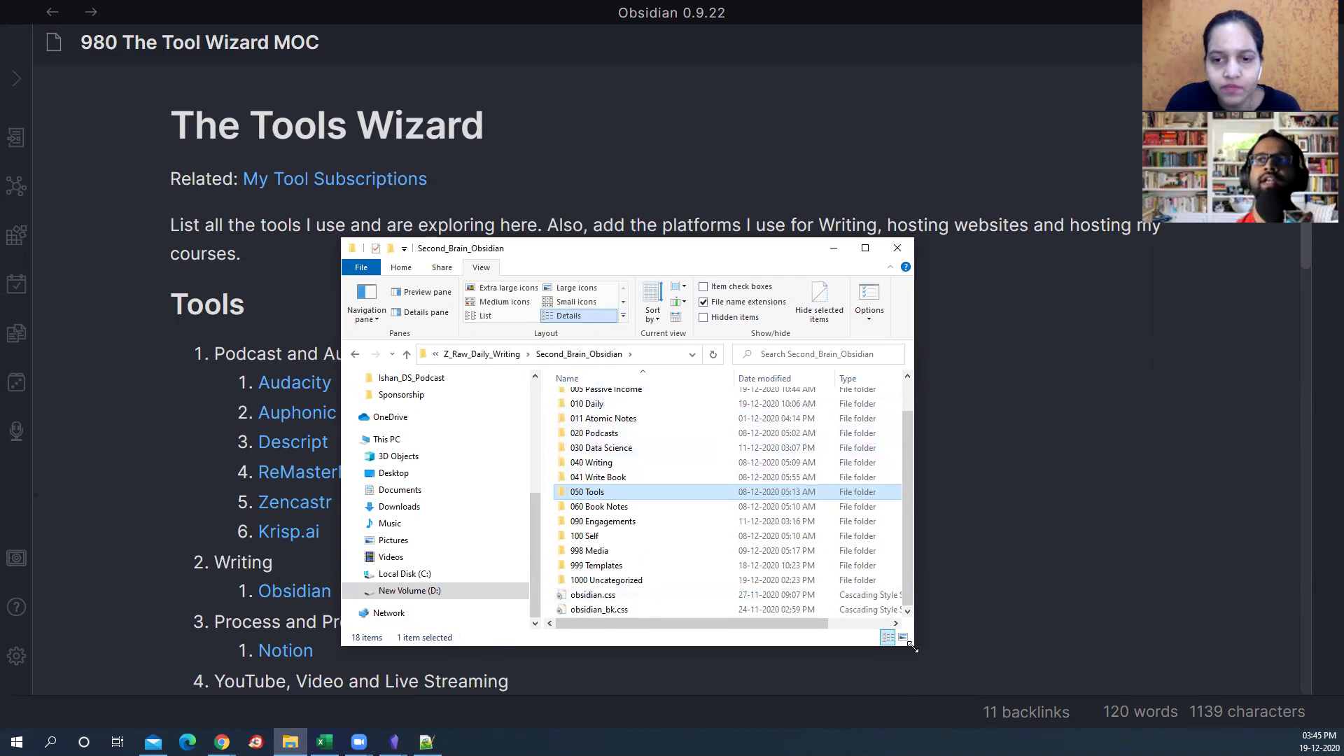
drag(912, 647, 972, 726)
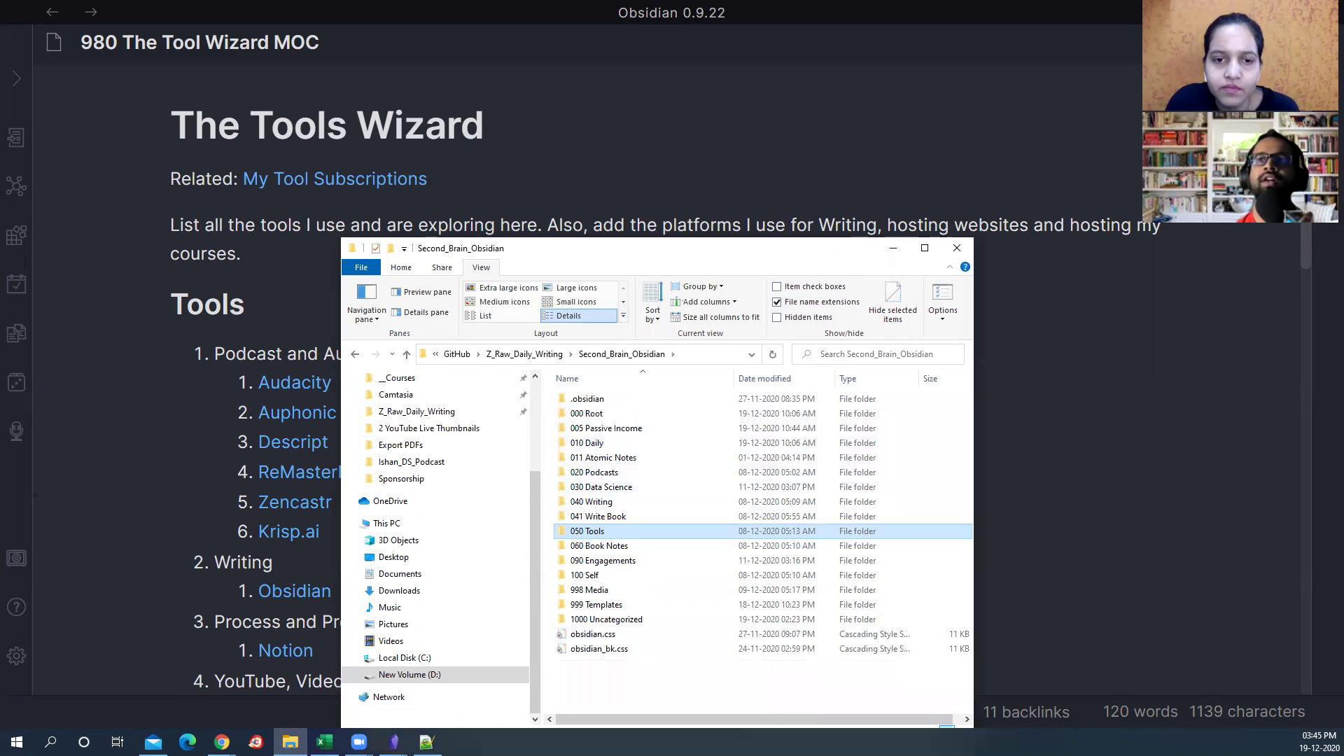
Step: Examine the MOC files inside the 000 Root folder and return to the Second_Brain_Obsidian folder
double_click(607, 413)
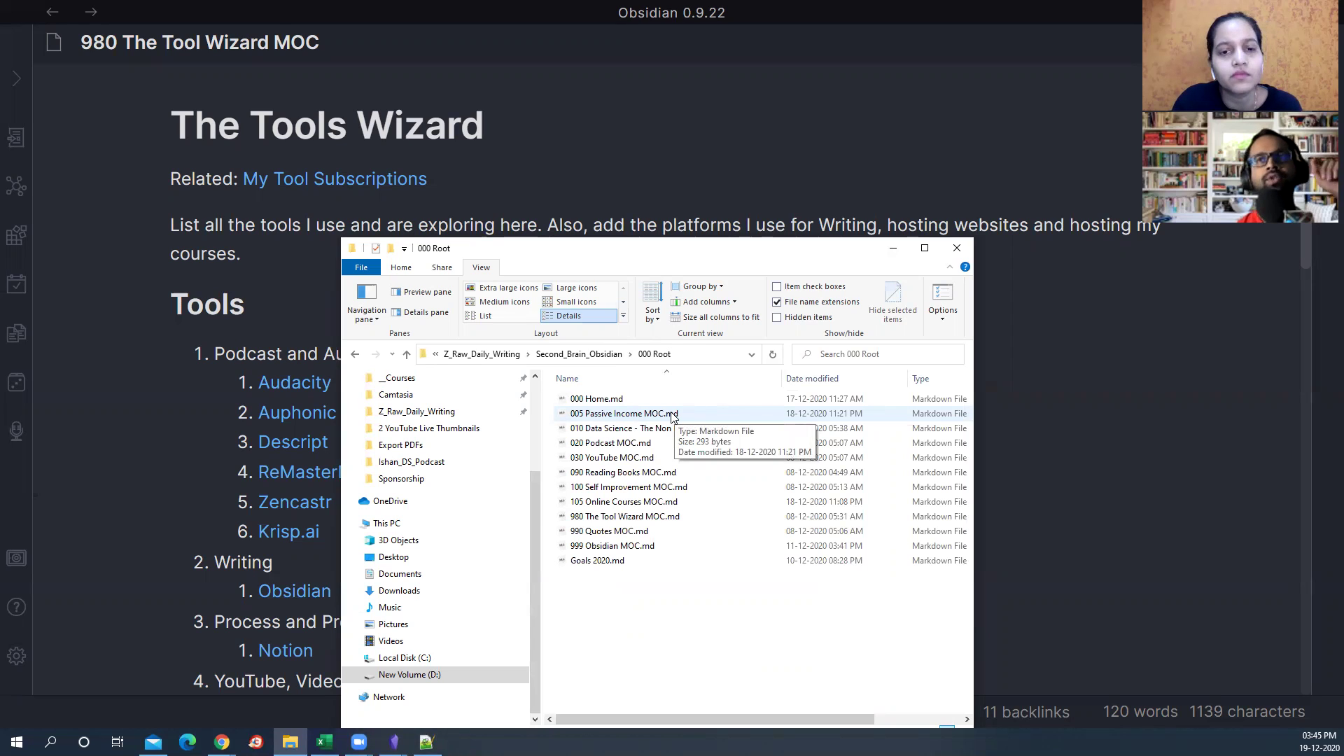
click(651, 417)
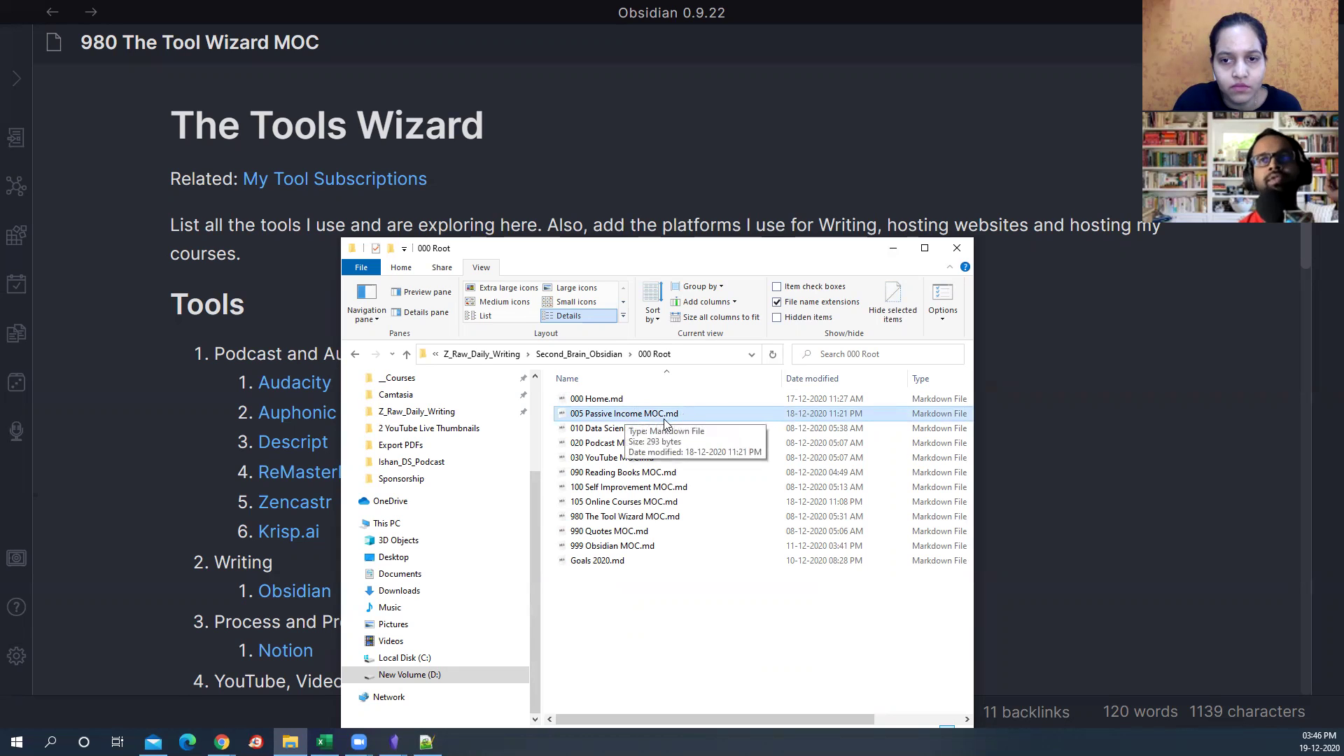
click(598, 357)
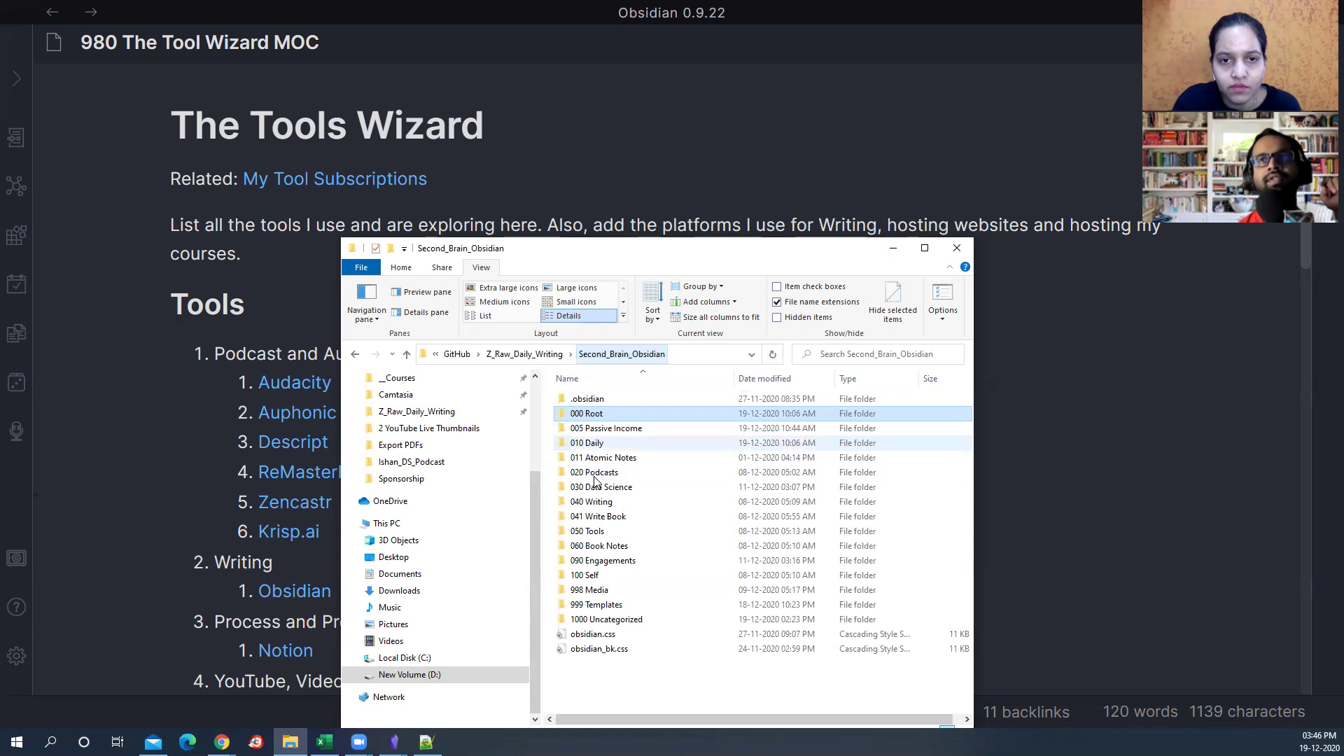
double_click(609, 414)
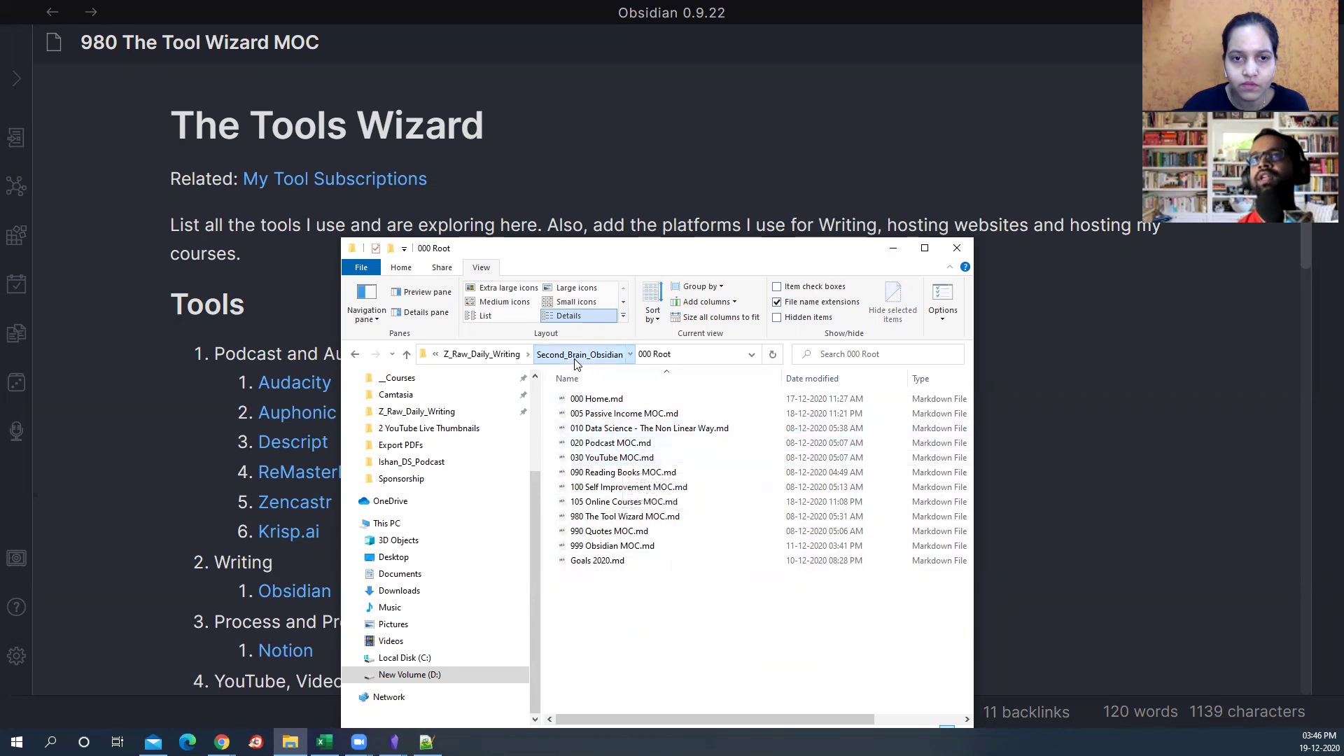
click(595, 354)
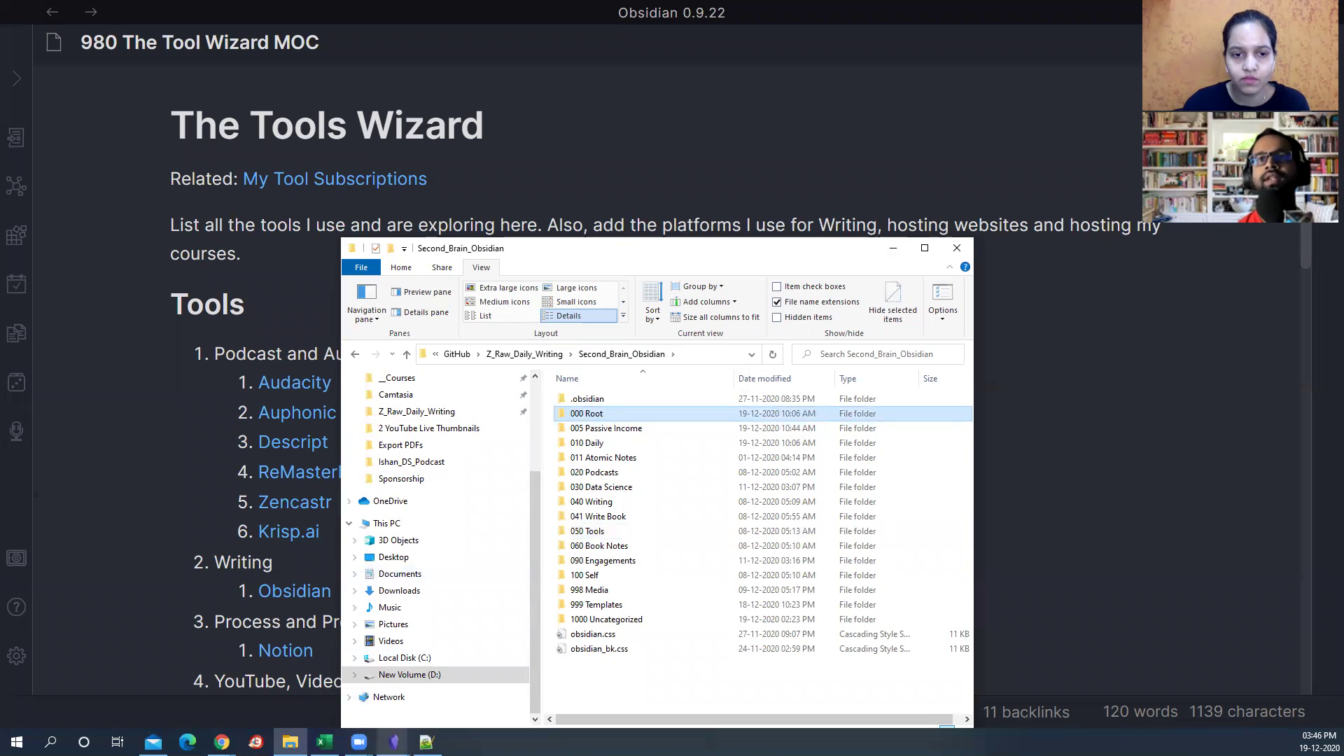
Step: Switch to the Second_Brain_Demo vault in Obsidian, expand the 000 Root and 100 Atomic Notes folders, and open the graph view
mouse_move(393, 742)
click(458, 676)
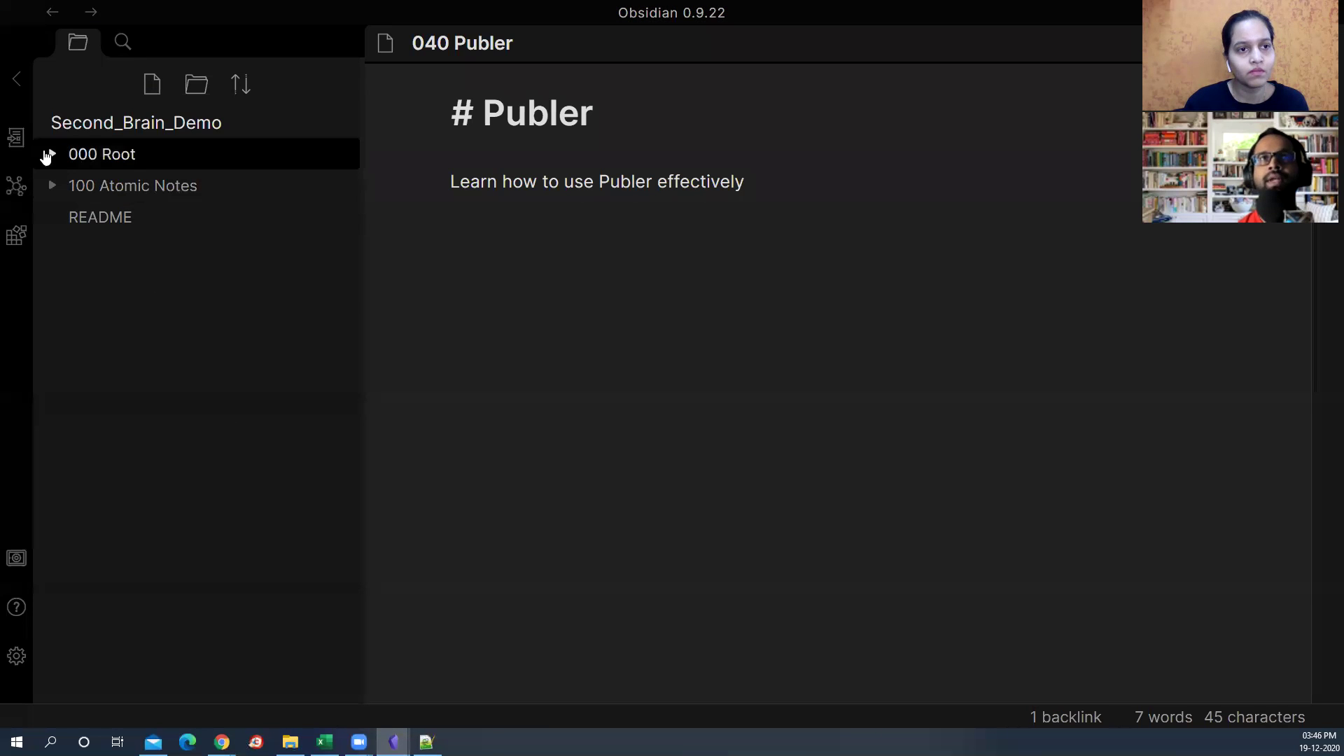
click(50, 154)
click(128, 312)
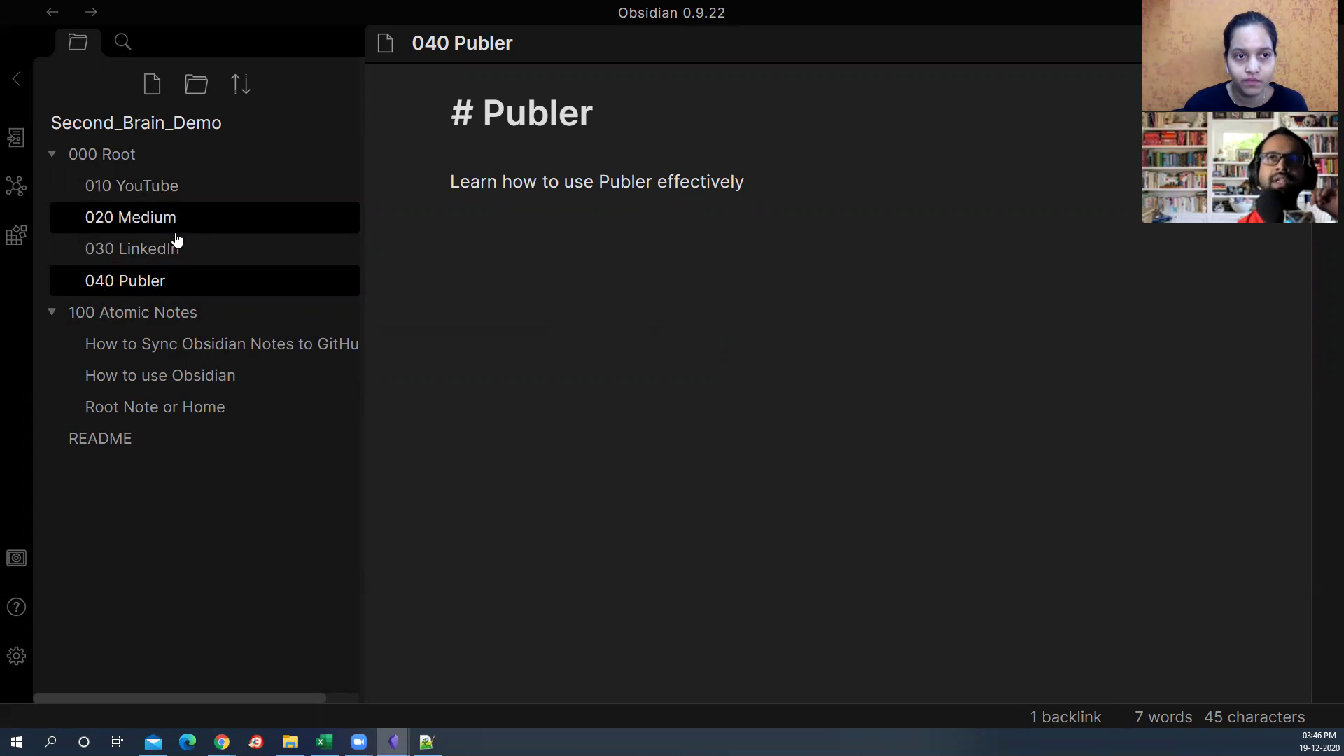
click(23, 190)
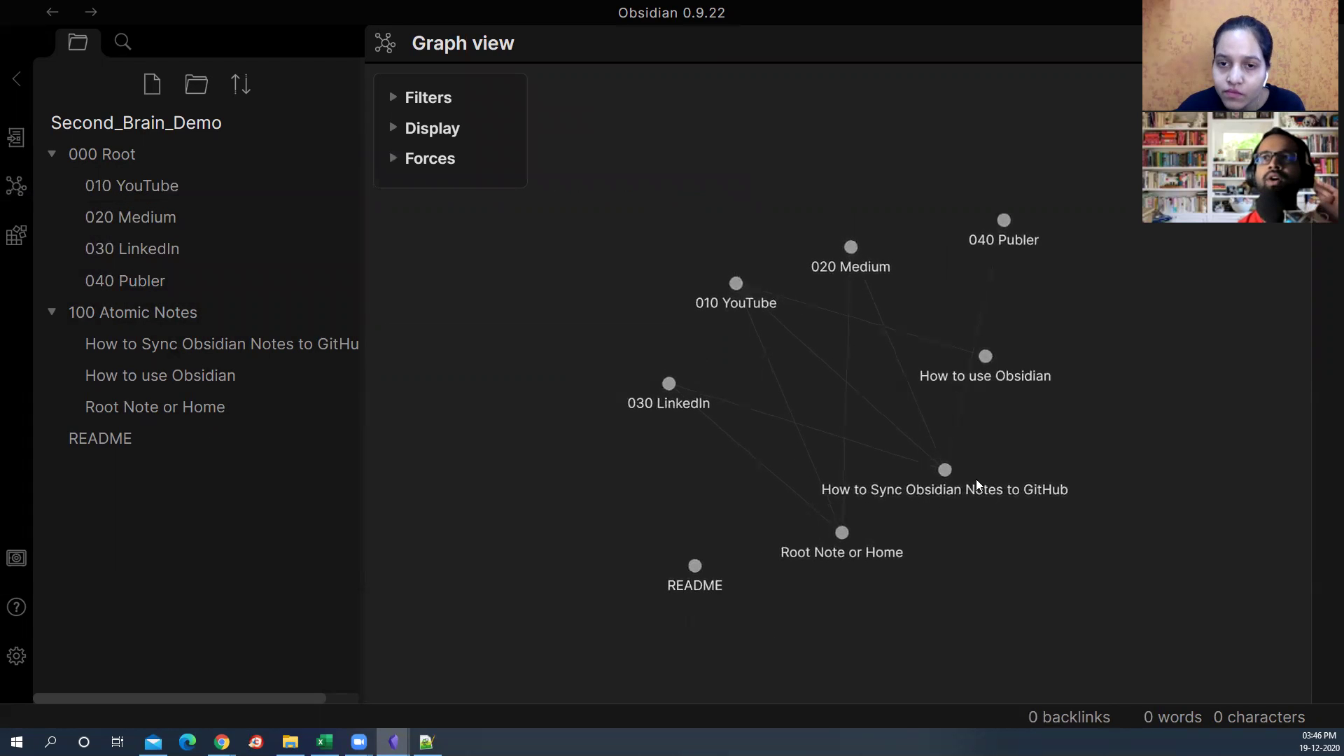
Step: Switch to the Obsidian window showing The Tools Wizard note and open that vault's graph view
mouse_move(405, 733)
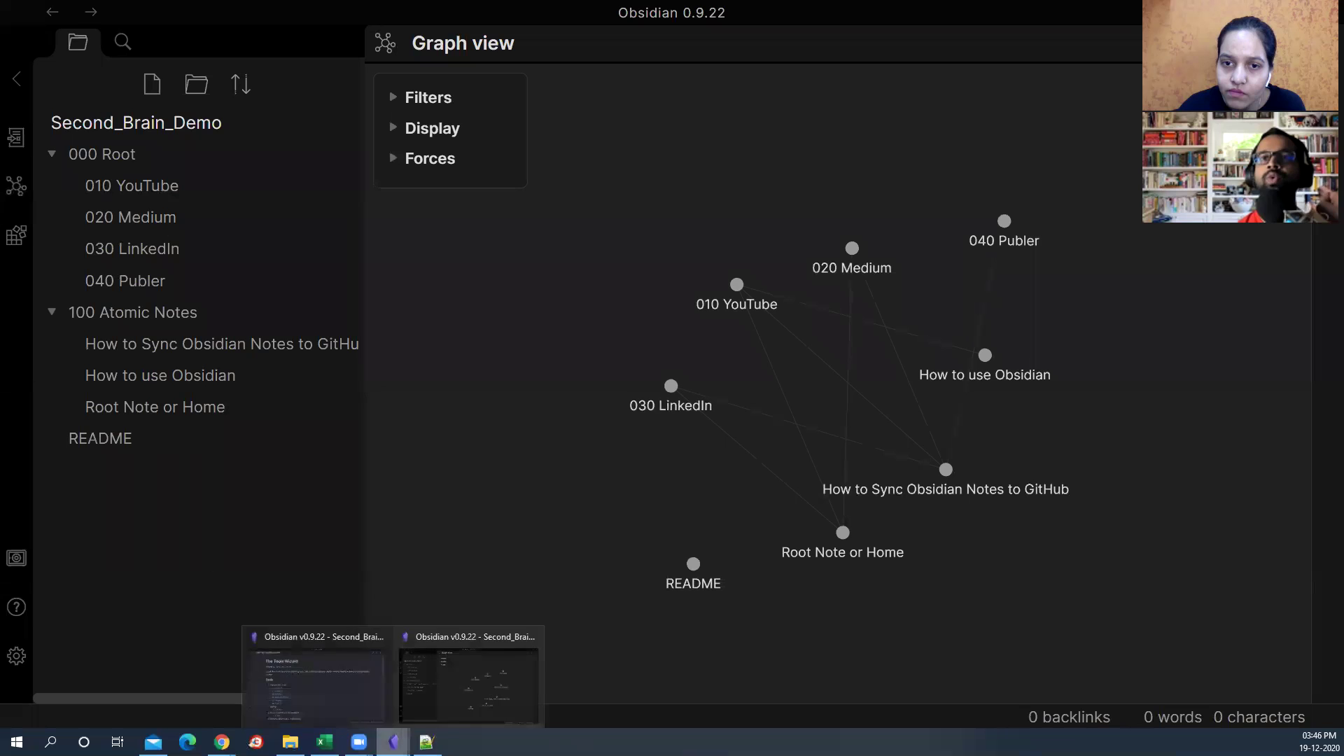
click(308, 651)
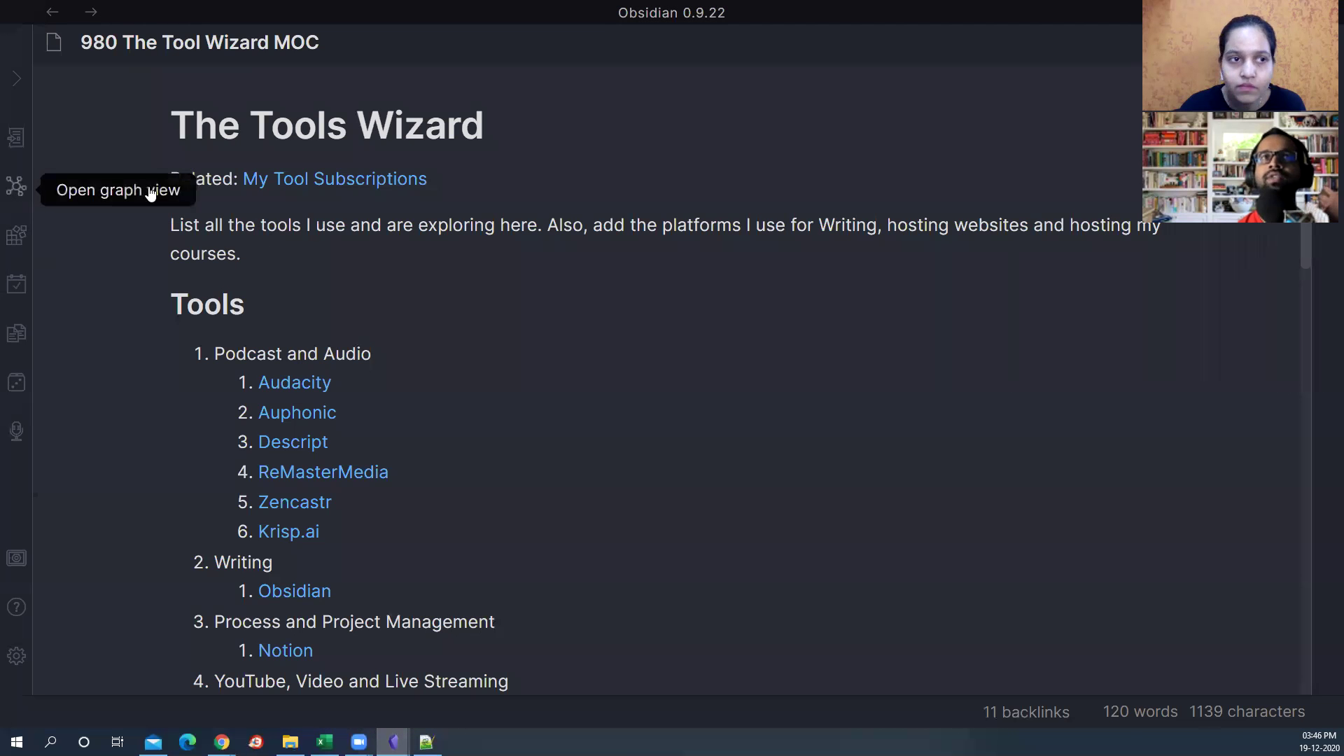
click(16, 186)
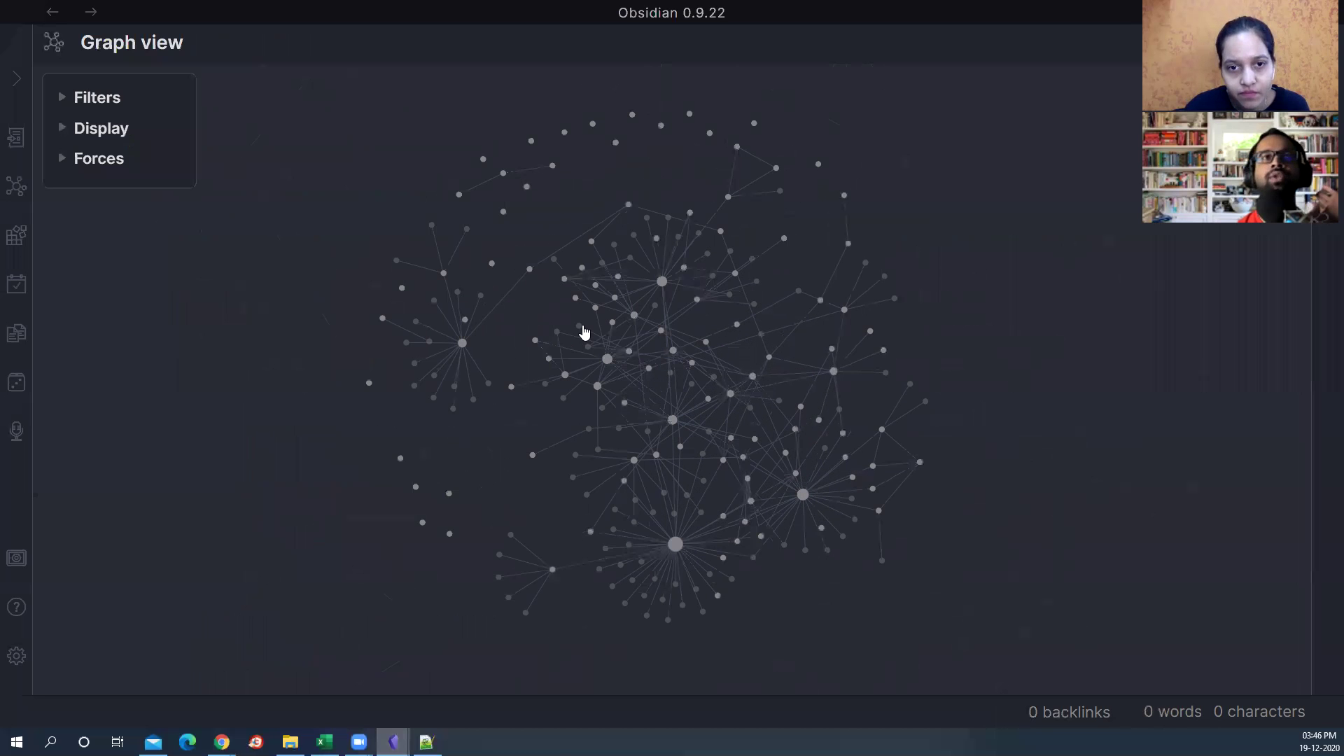
Step: Examine the whole graph, look at the Markdown files inside the 000 Root folder in File Explorer, and return to Obsidian's graph view
scroll(586, 332, up, 3)
scroll(567, 396, down, 2)
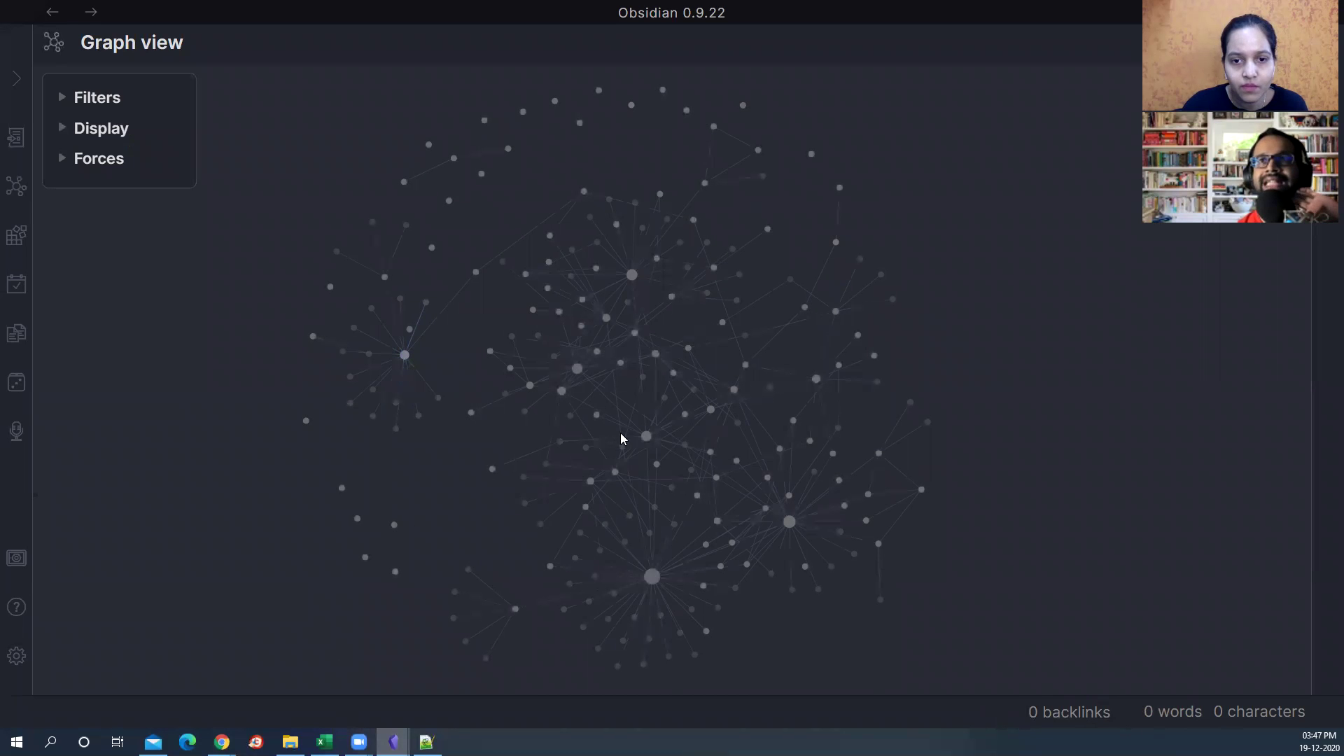
key(alt+Tab)
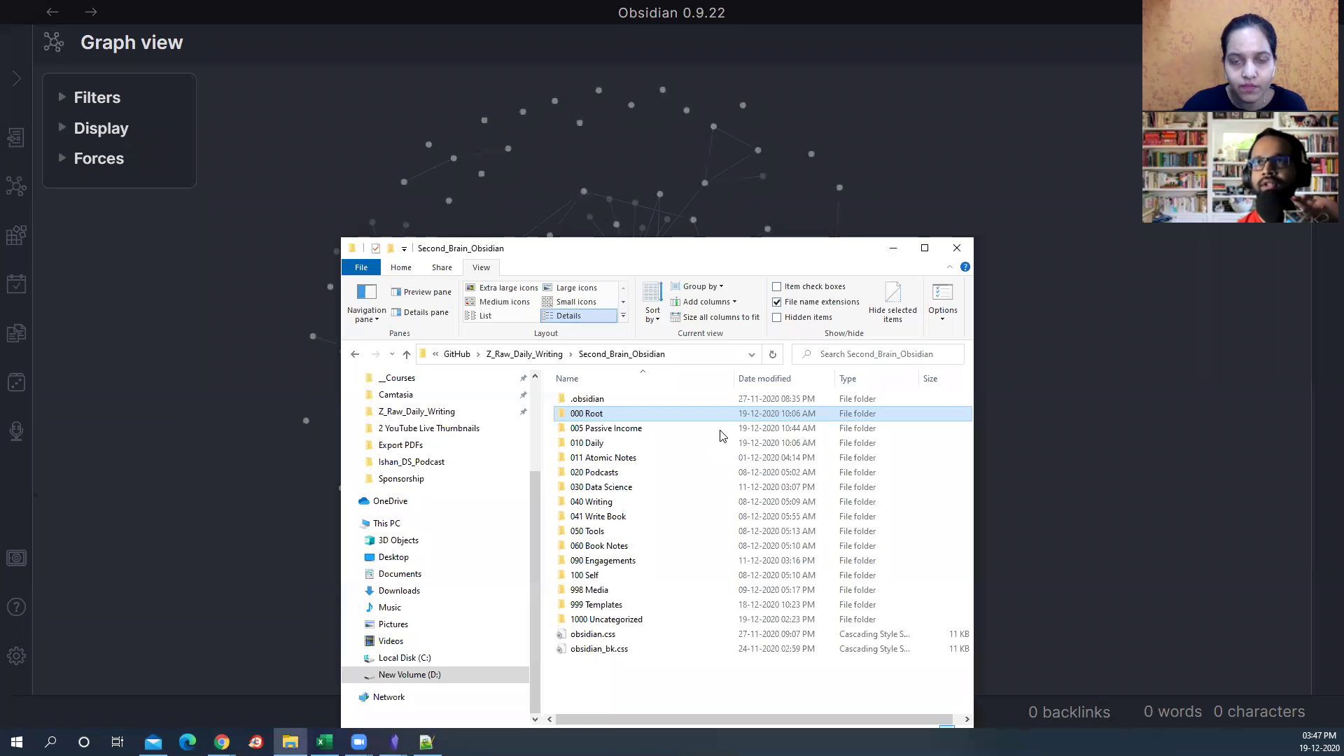
key(Return)
click(719, 428)
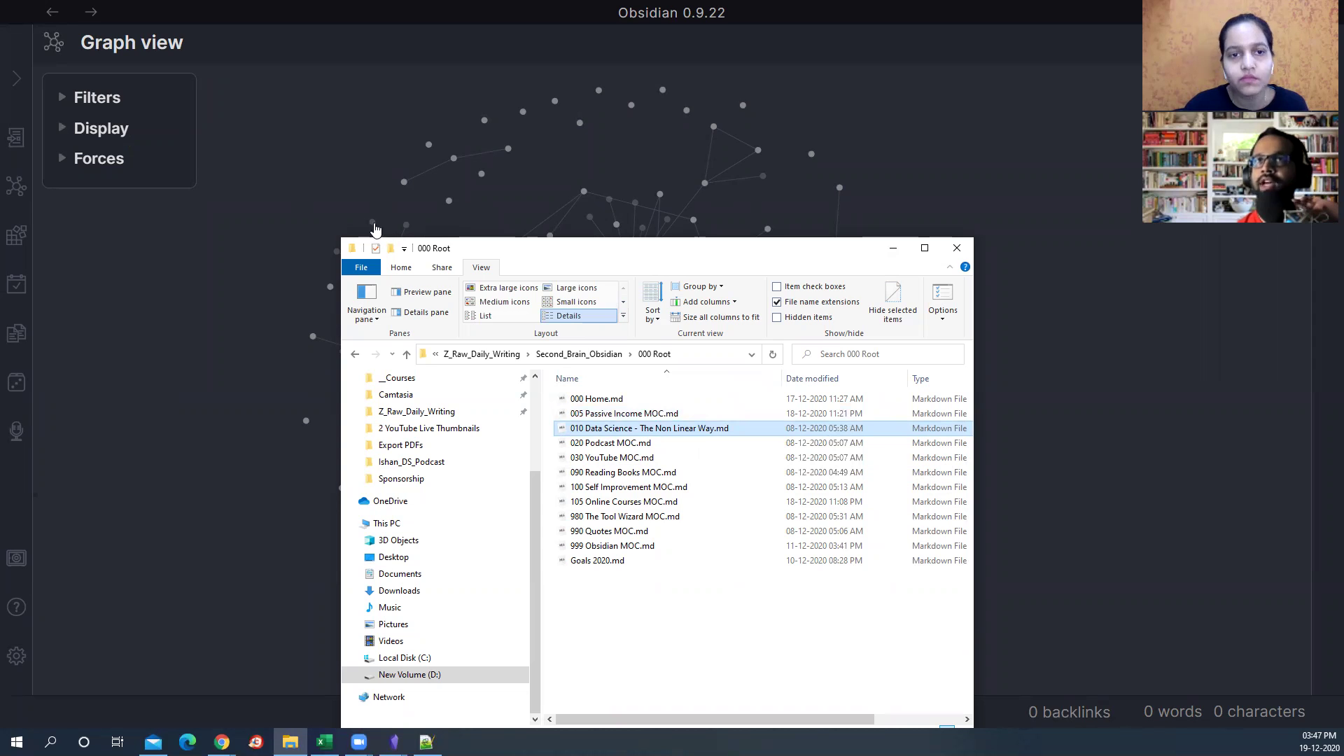
click(413, 229)
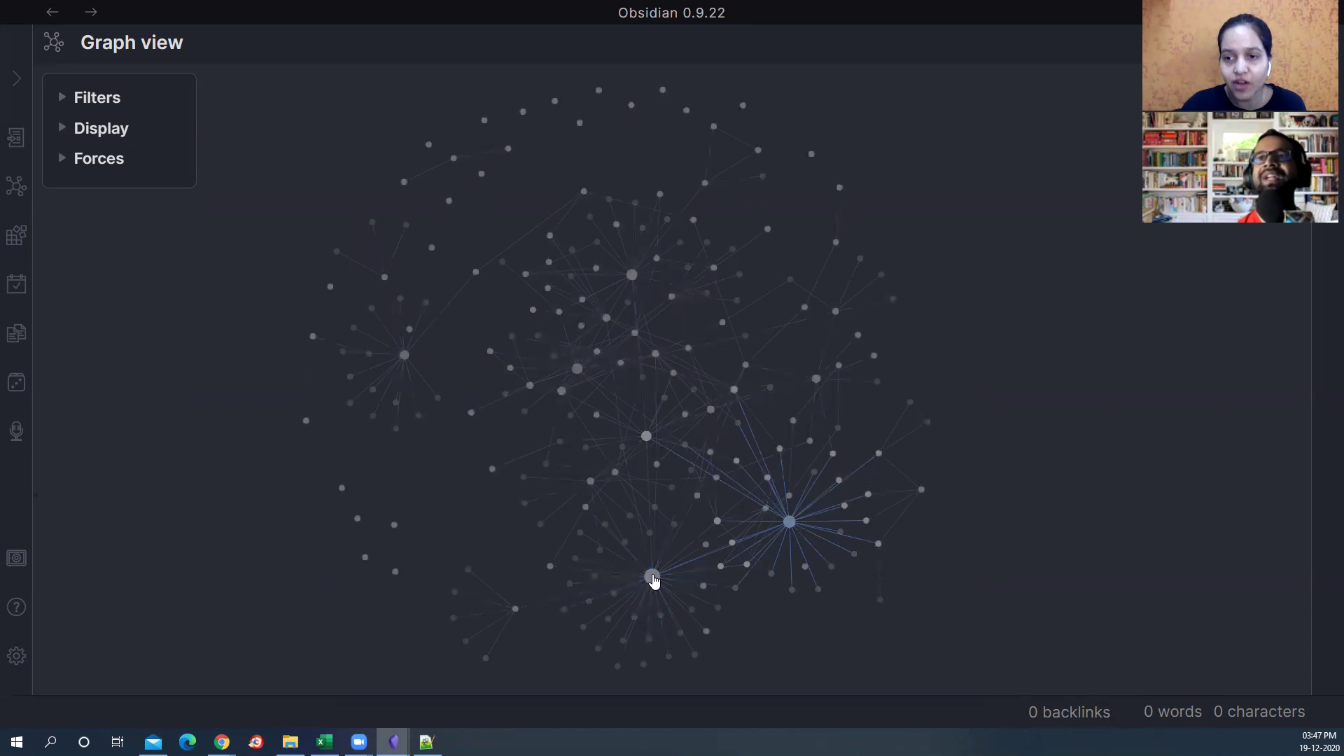
Step: Pull the 980 The Tool Wizard MOC node away from the cluster in the graph and examine the notes linked to it
drag(644, 586, 492, 574)
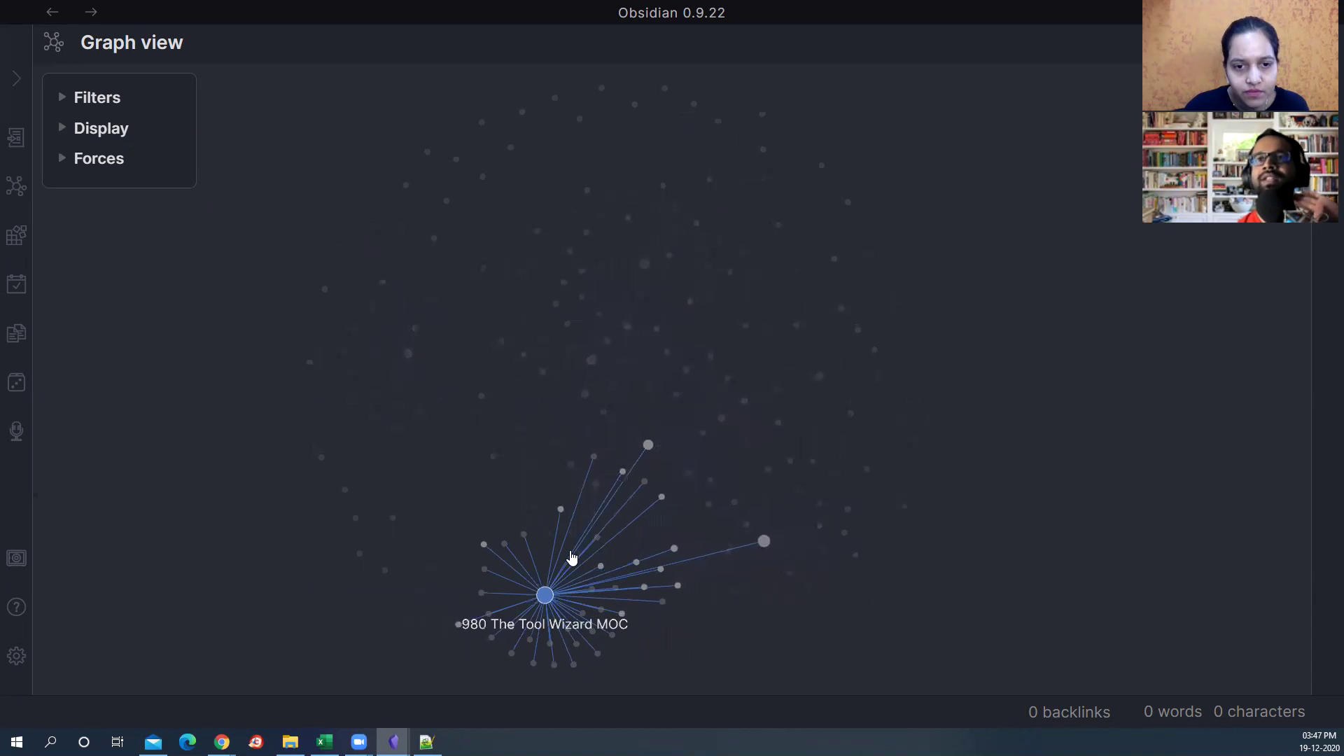
scroll(560, 511, up, 3)
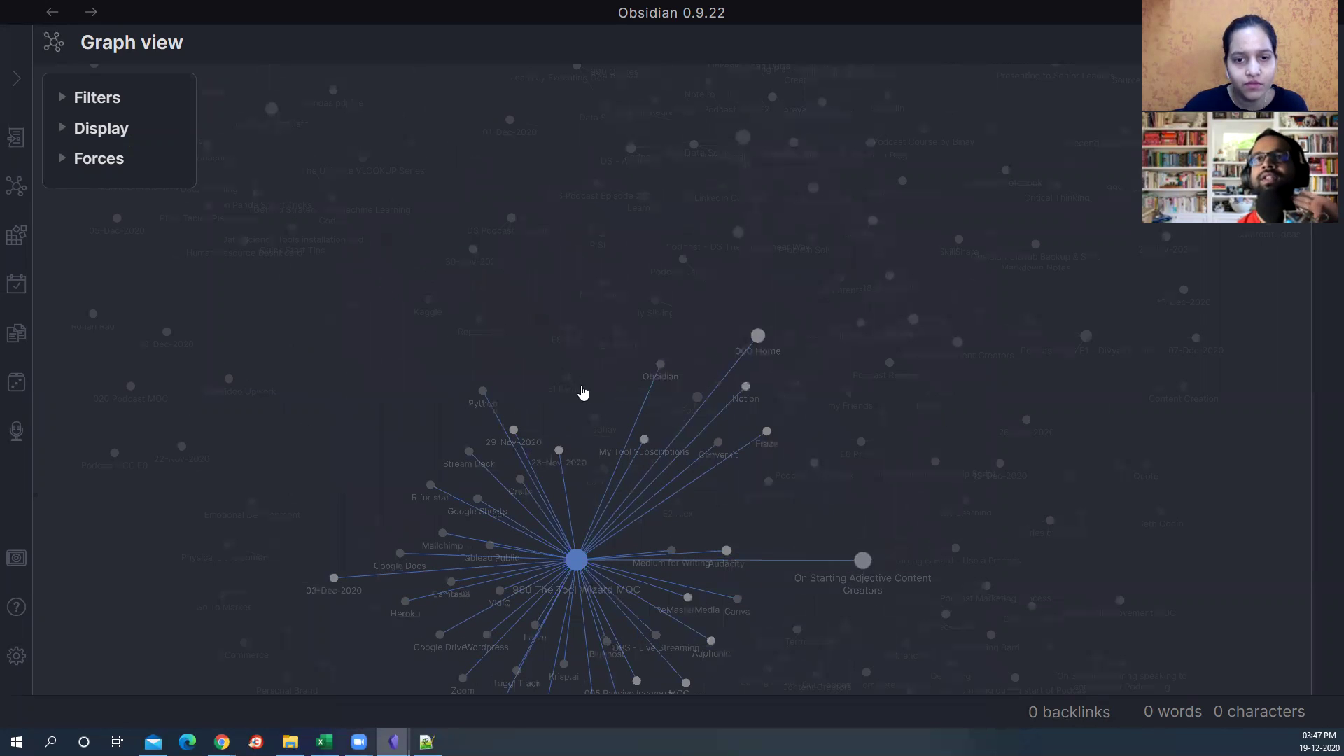
scroll(583, 392, up, 3)
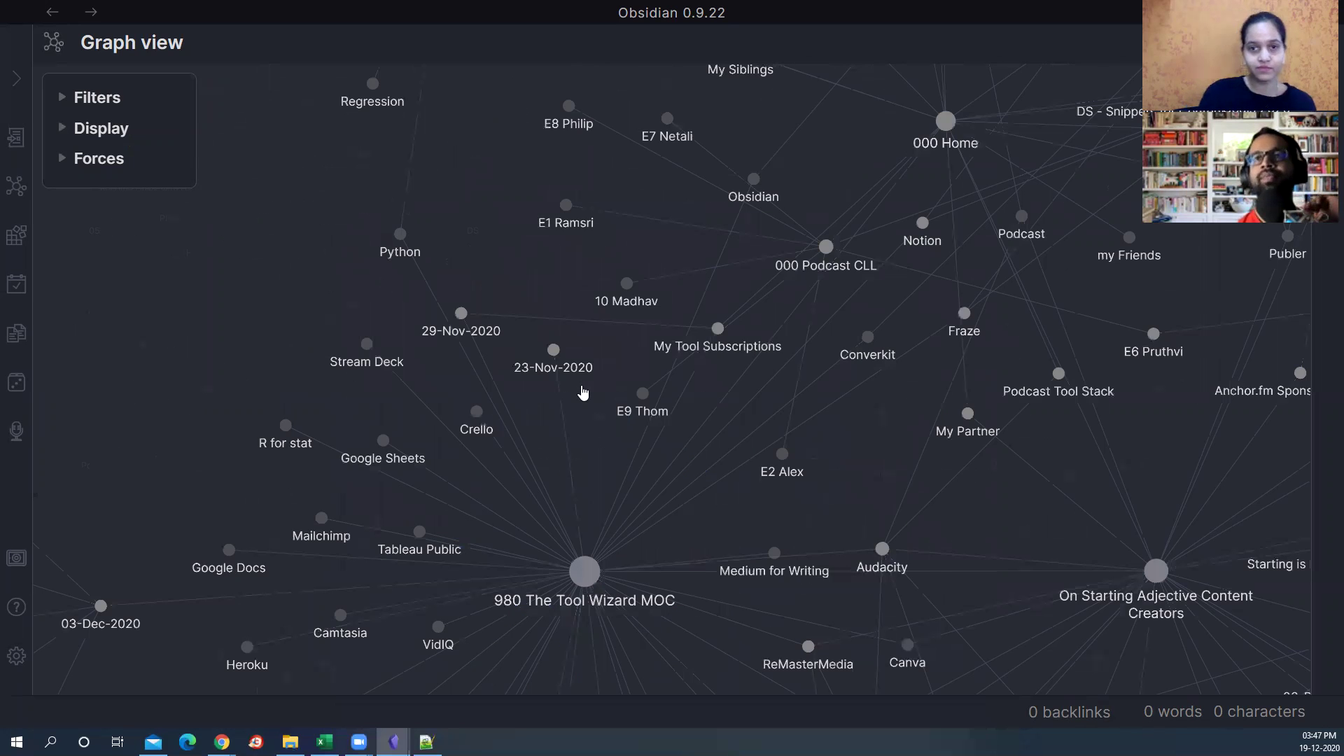
scroll(583, 392, down, 2)
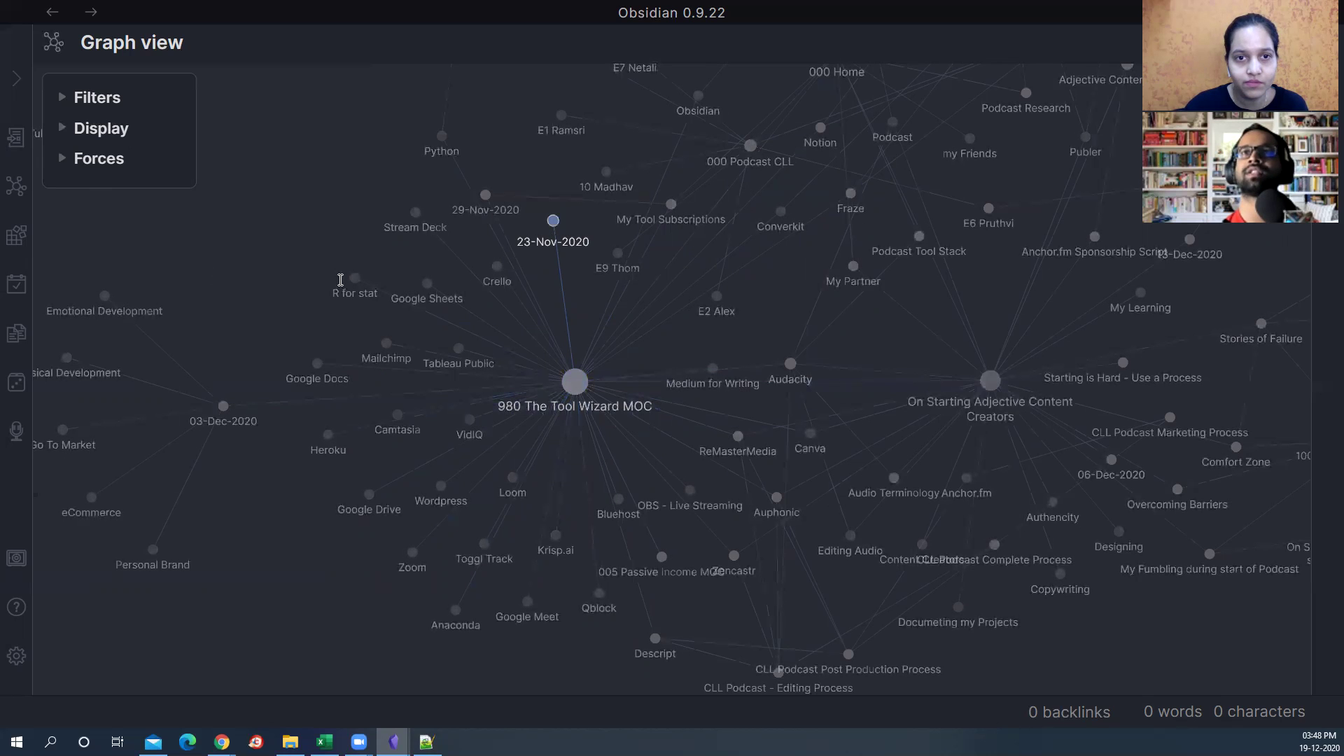
Step: View the 23-Nov-2020 note from the graph, return to the graph view and open the 980 The Tool Wizard MOC note
click(375, 278)
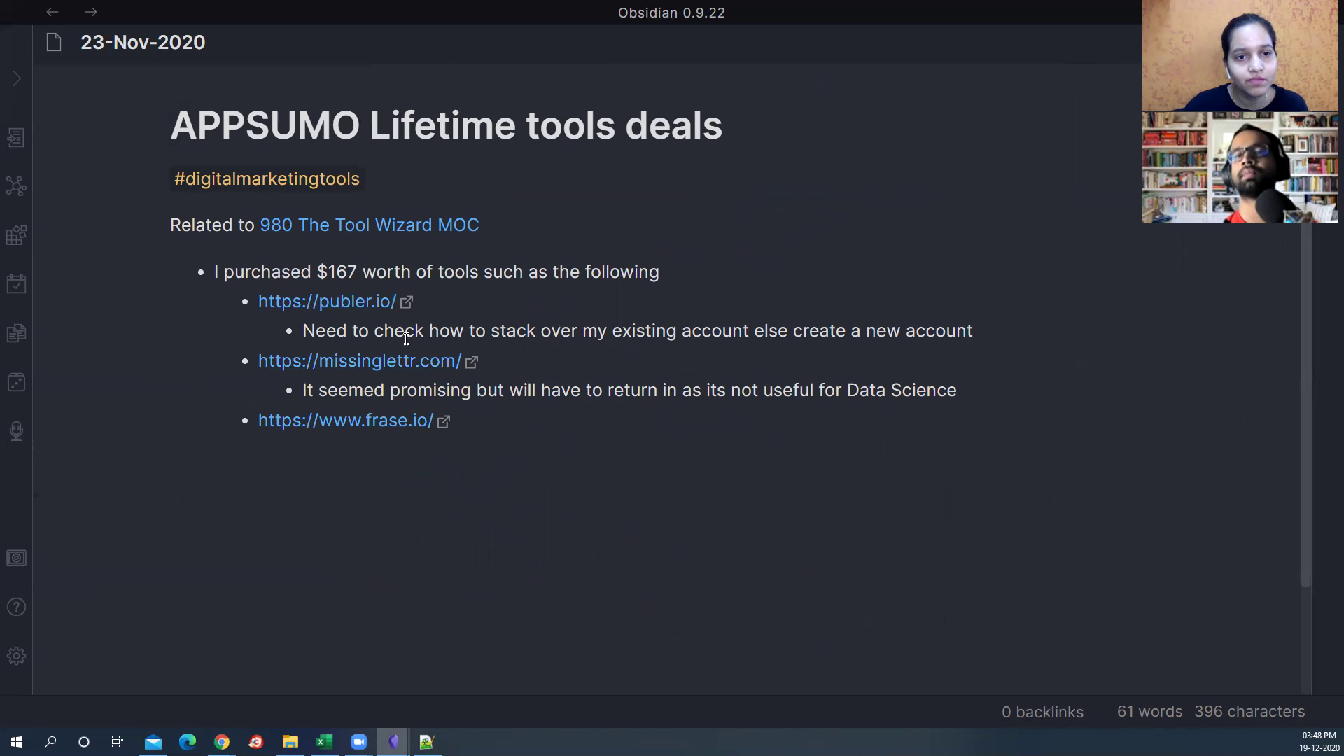
click(17, 186)
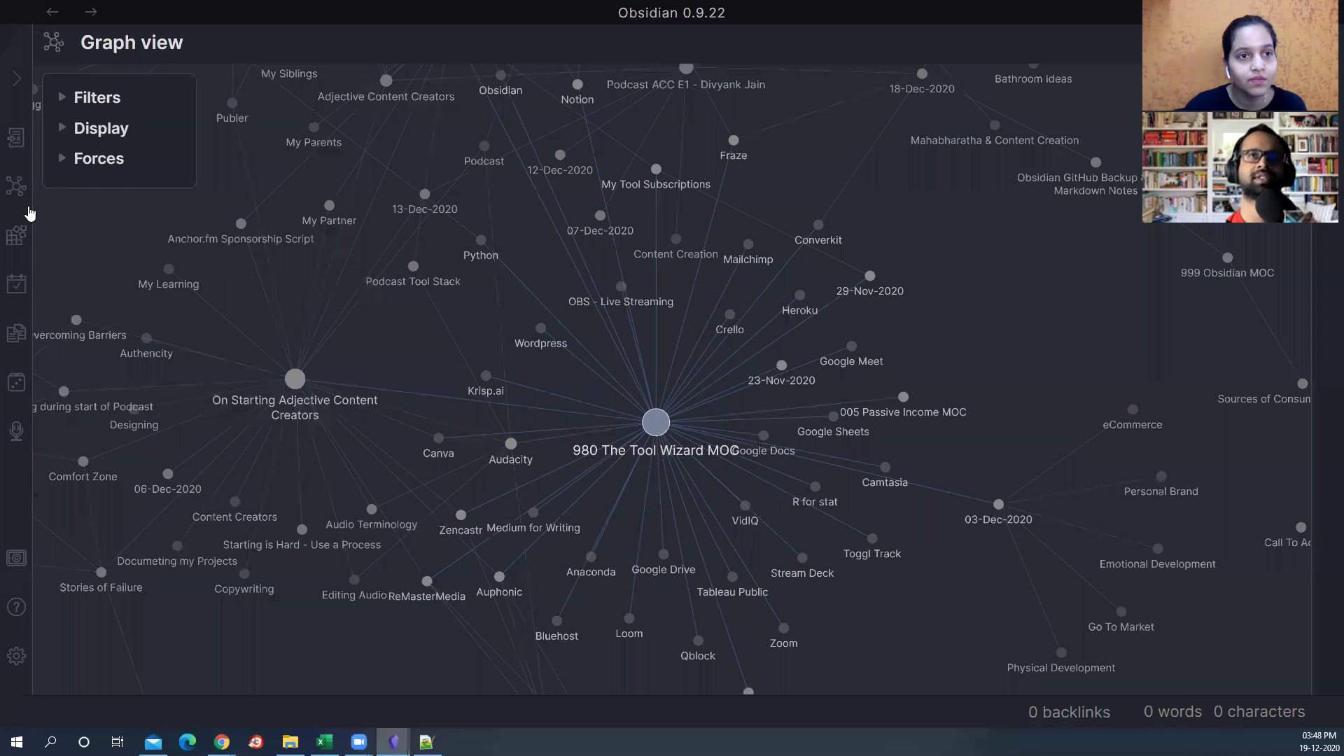
click(655, 424)
scroll(638, 465, up, 1)
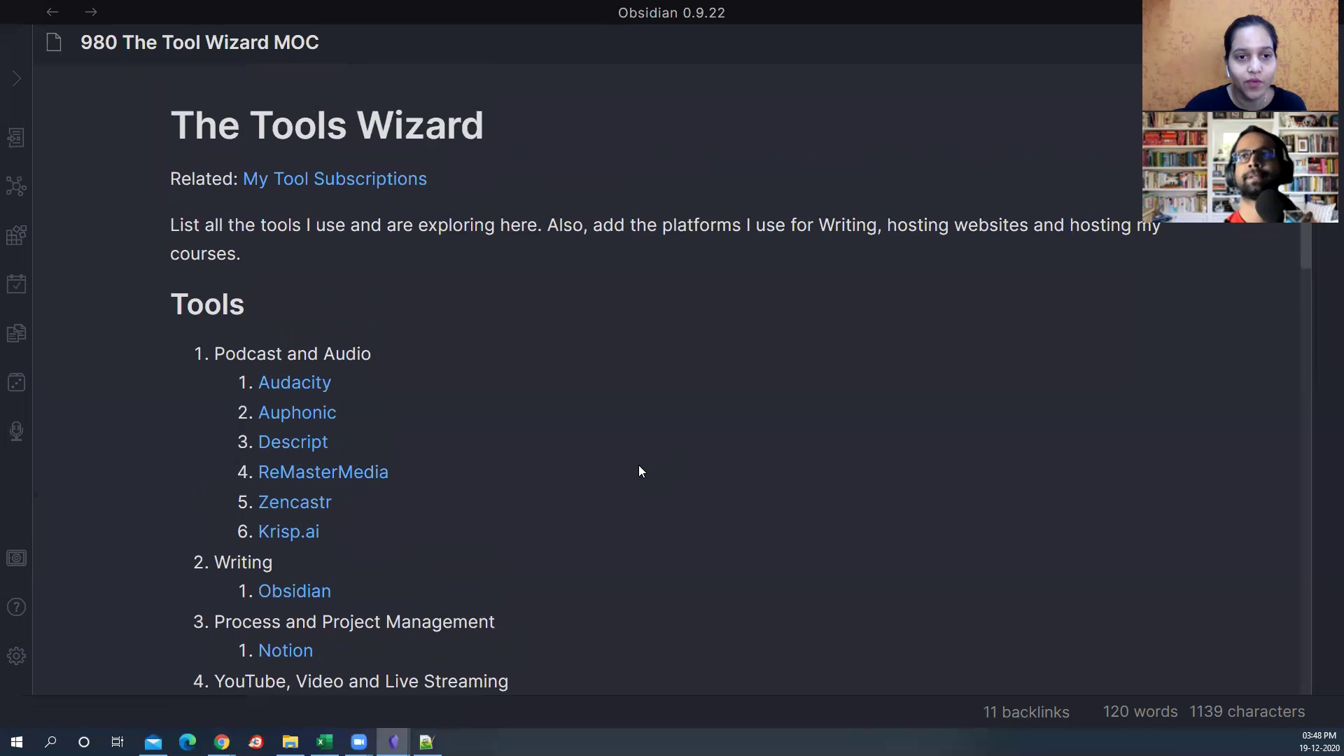
Step: Return to the graph view, hide its settings box, and shift the largest node slightly to inspect the network
key(ctrl+g)
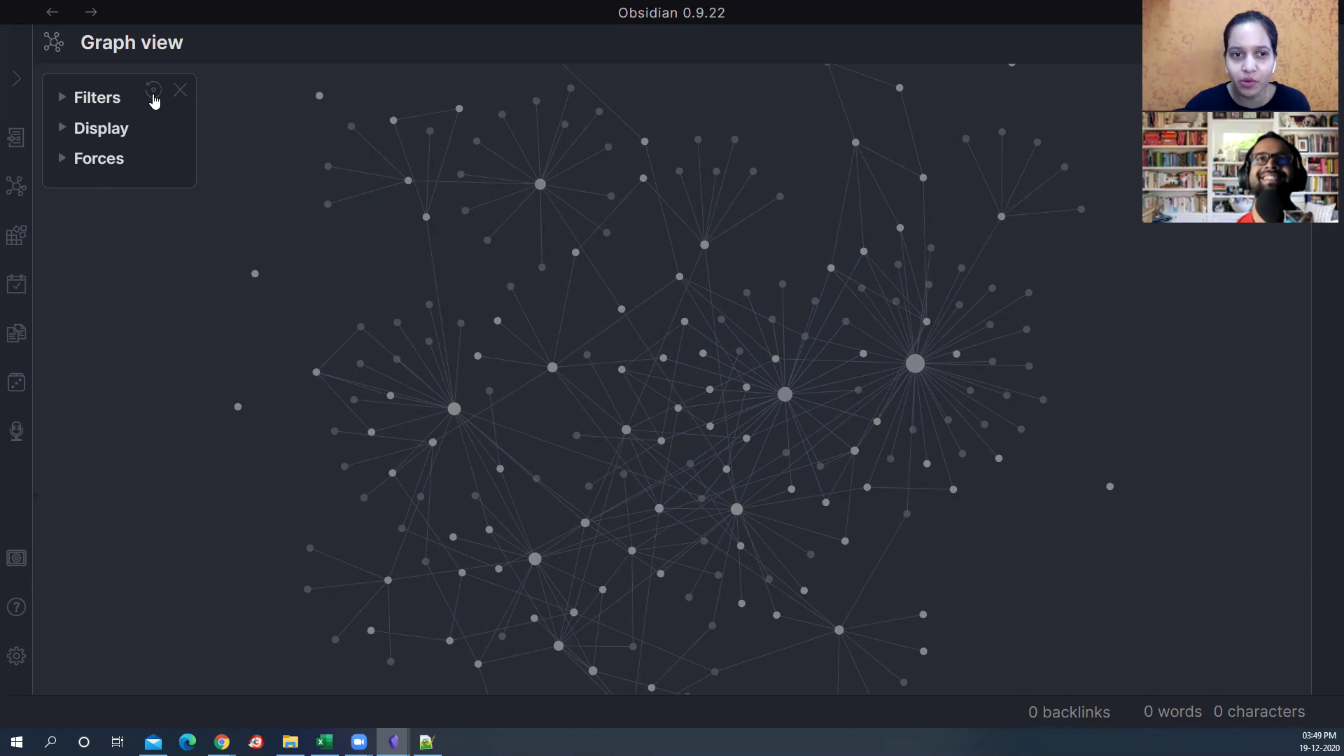
click(158, 97)
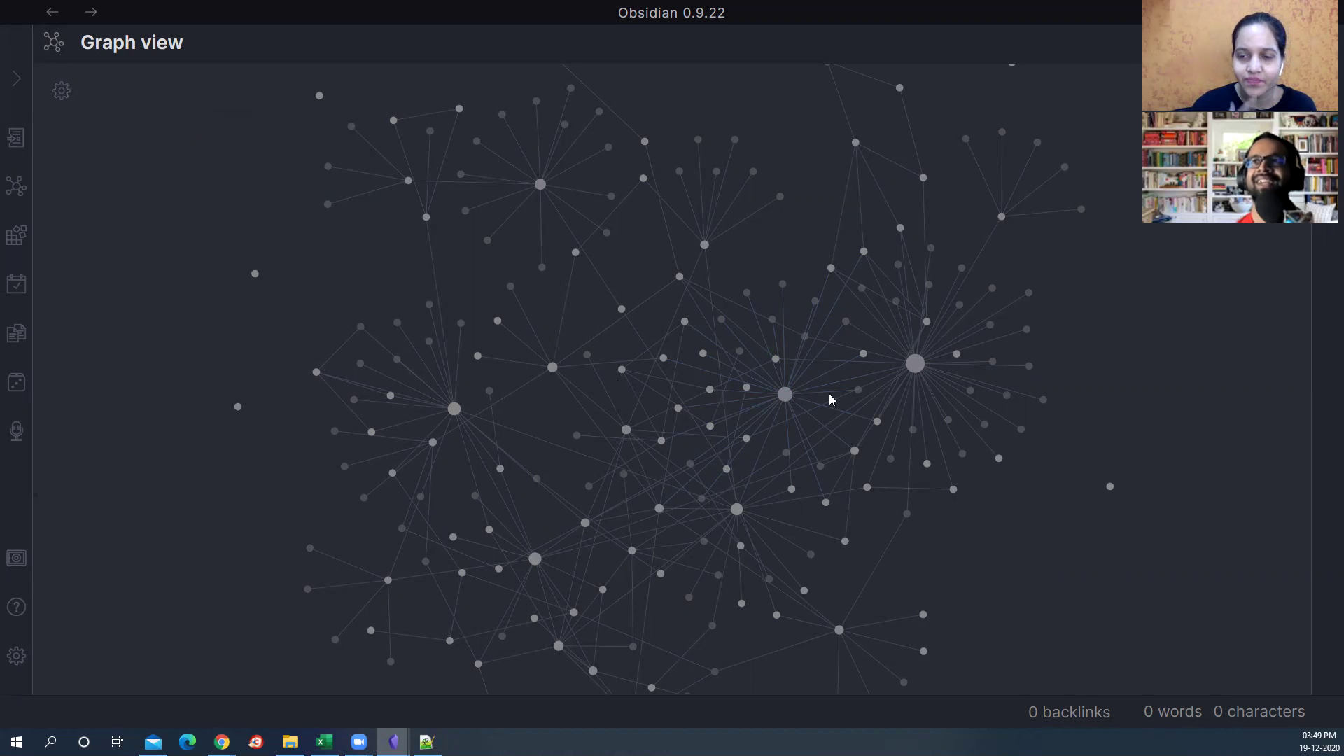
mouse_move(919, 372)
mouse_down()
mouse_move(978, 420)
mouse_move(921, 385)
mouse_up()
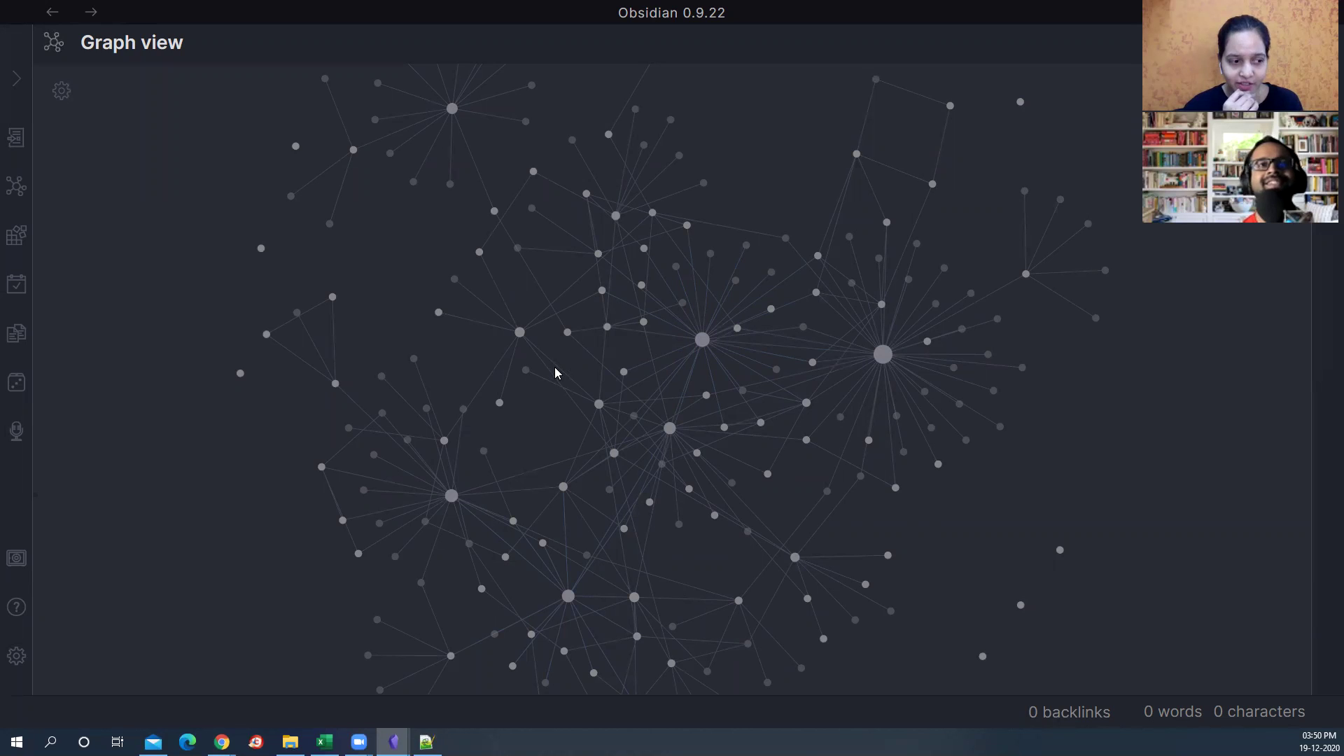
Step: Bring up the Second_Brain_Demo vault, switch to Publer in Chrome, and open the December 19 scheduled post about passive income
mouse_move(393, 741)
click(483, 695)
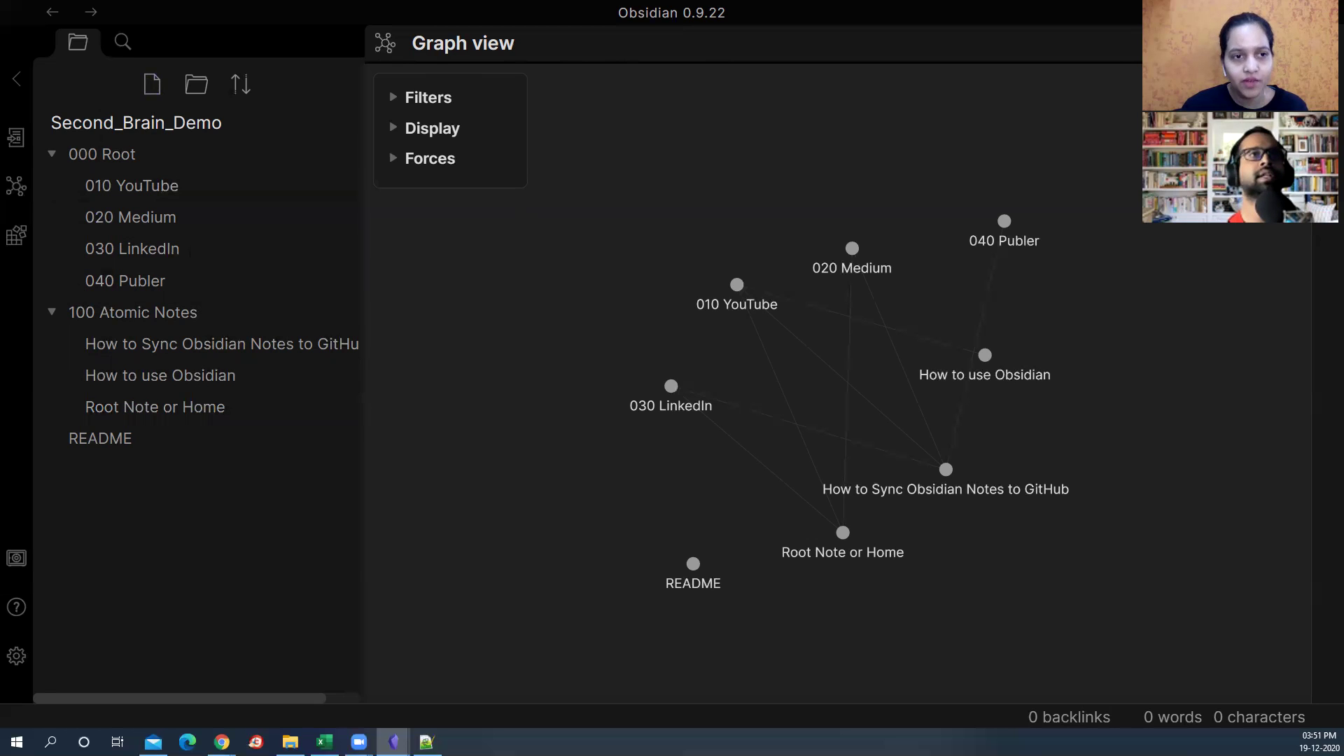
key(alt+Tab)
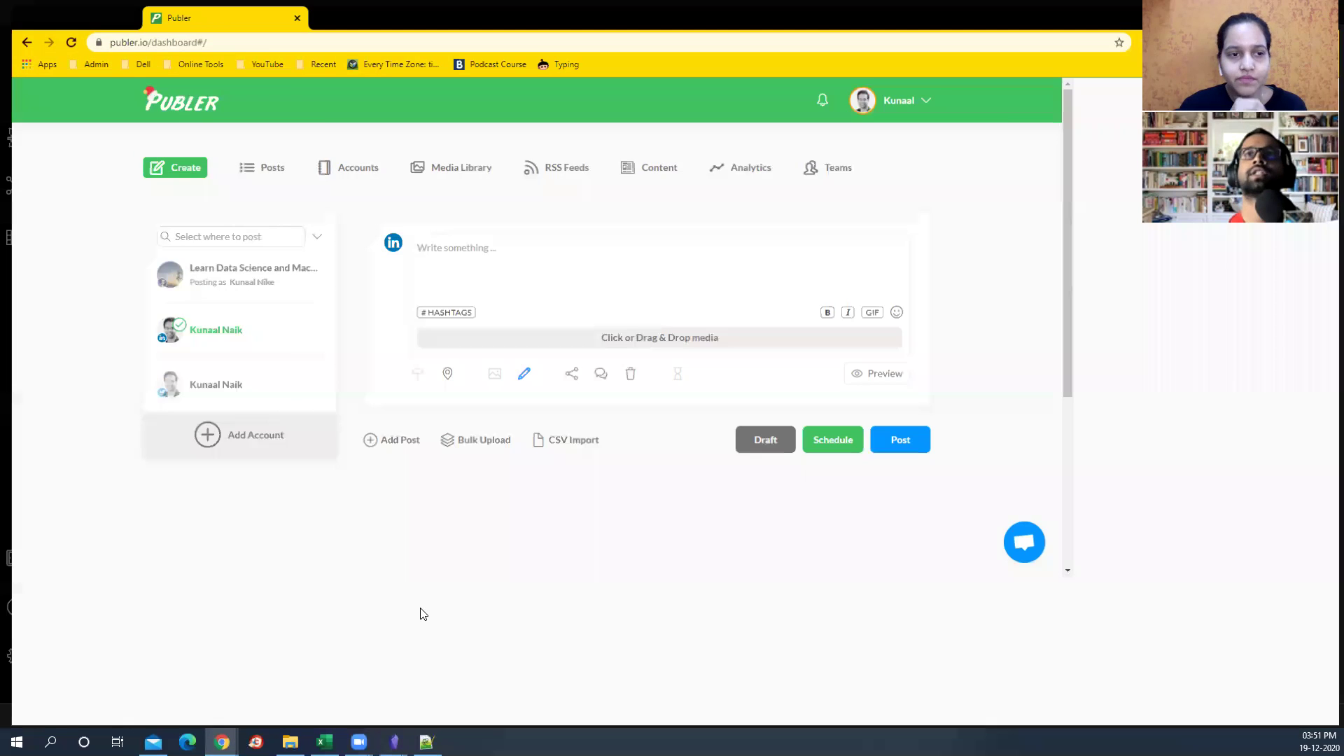
click(388, 164)
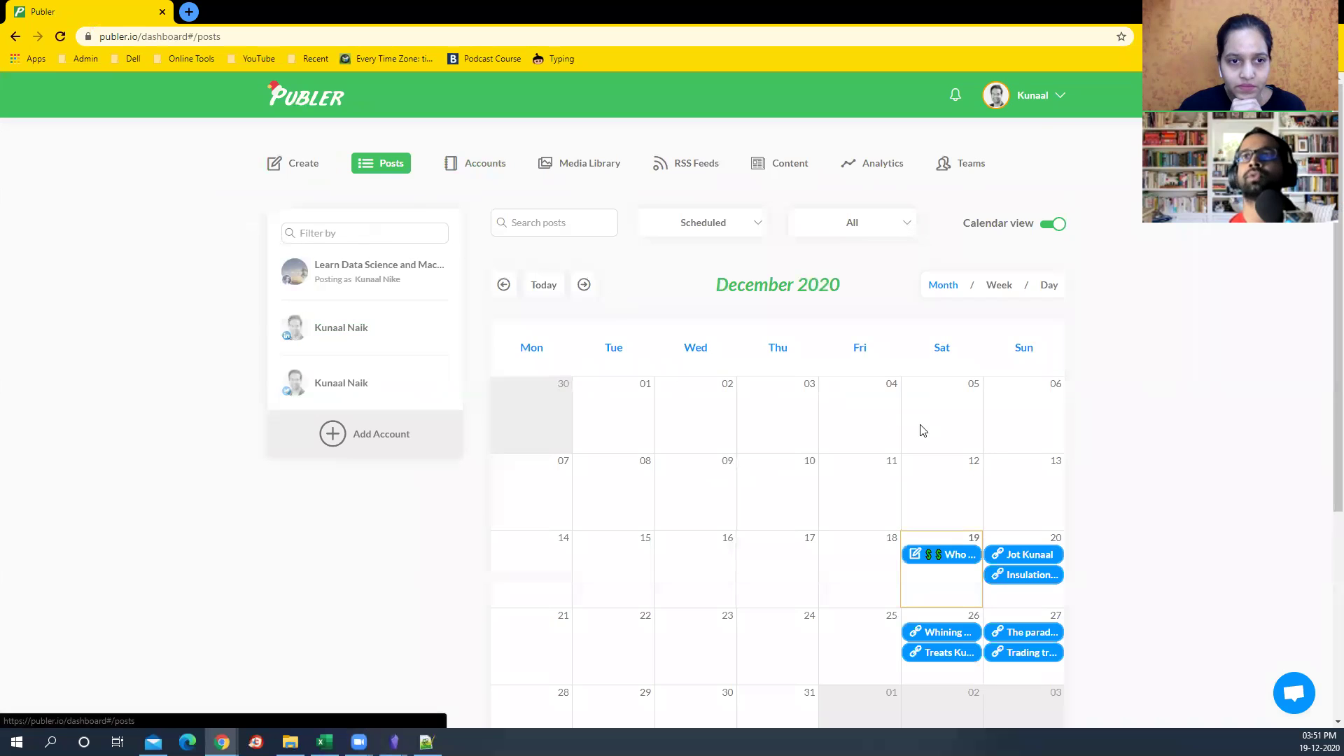
click(951, 556)
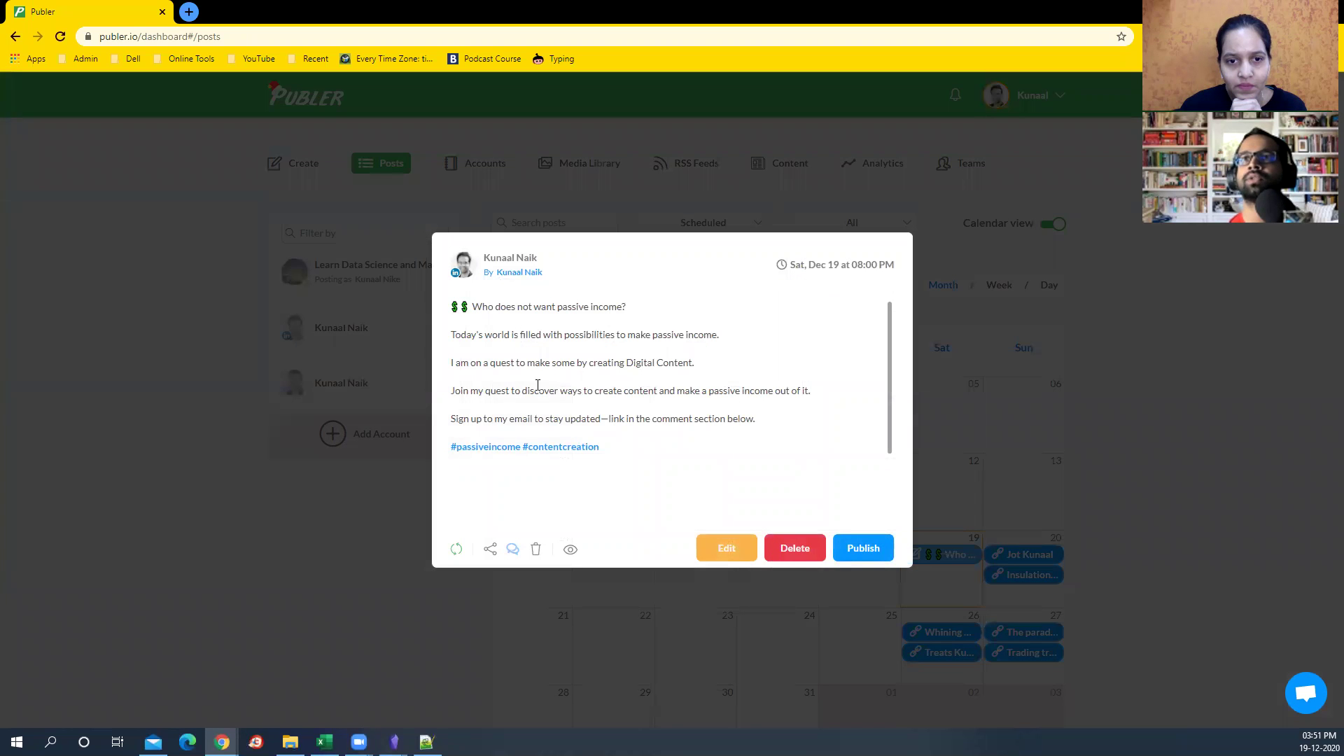
Step: Copy the full text of the scheduled passive income post and close it without changing it
click(538, 385)
key(ctrl+a)
key(ctrl+c)
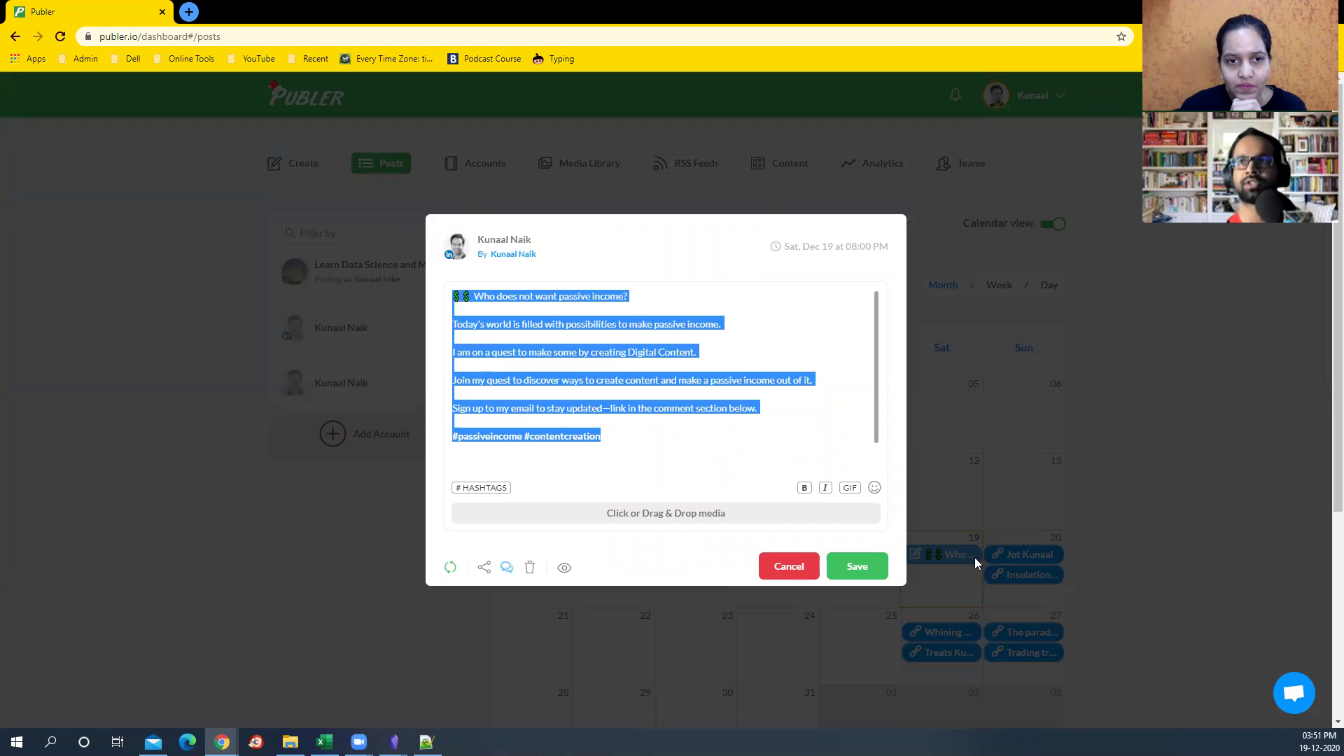
click(802, 564)
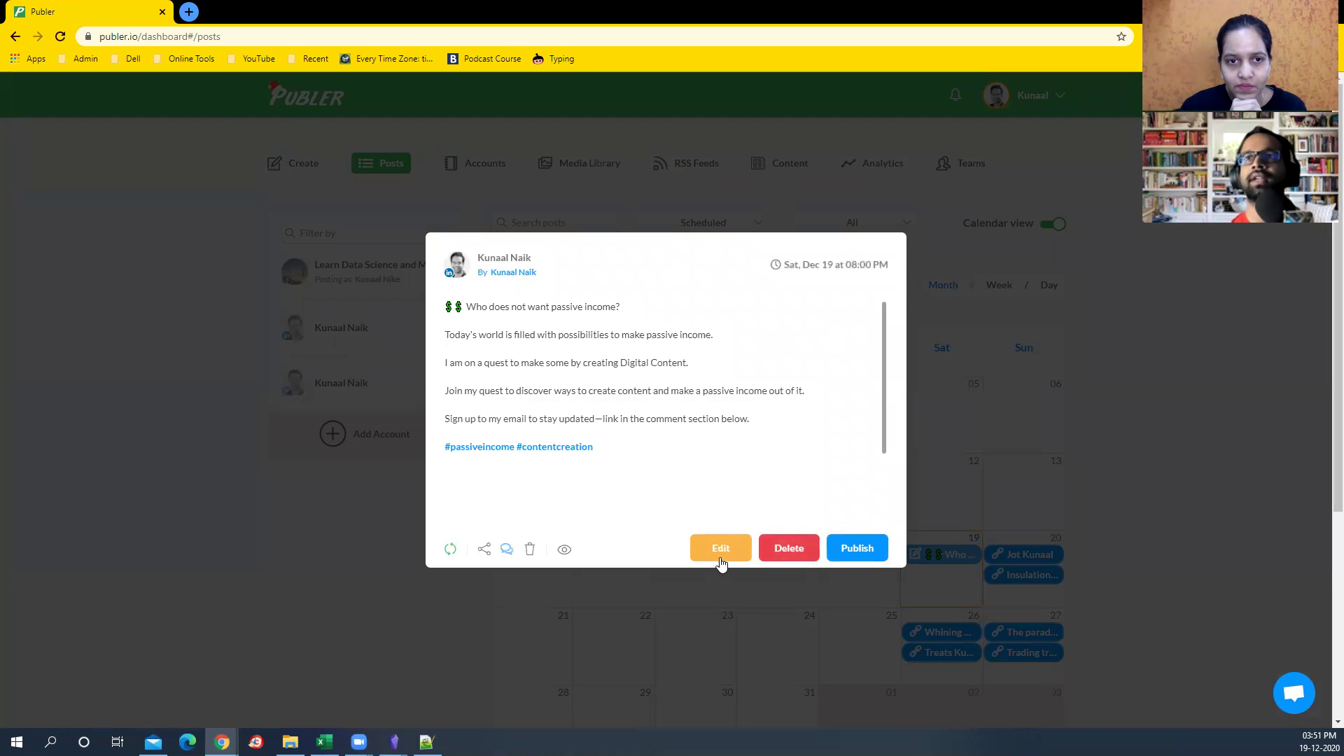
click(320, 644)
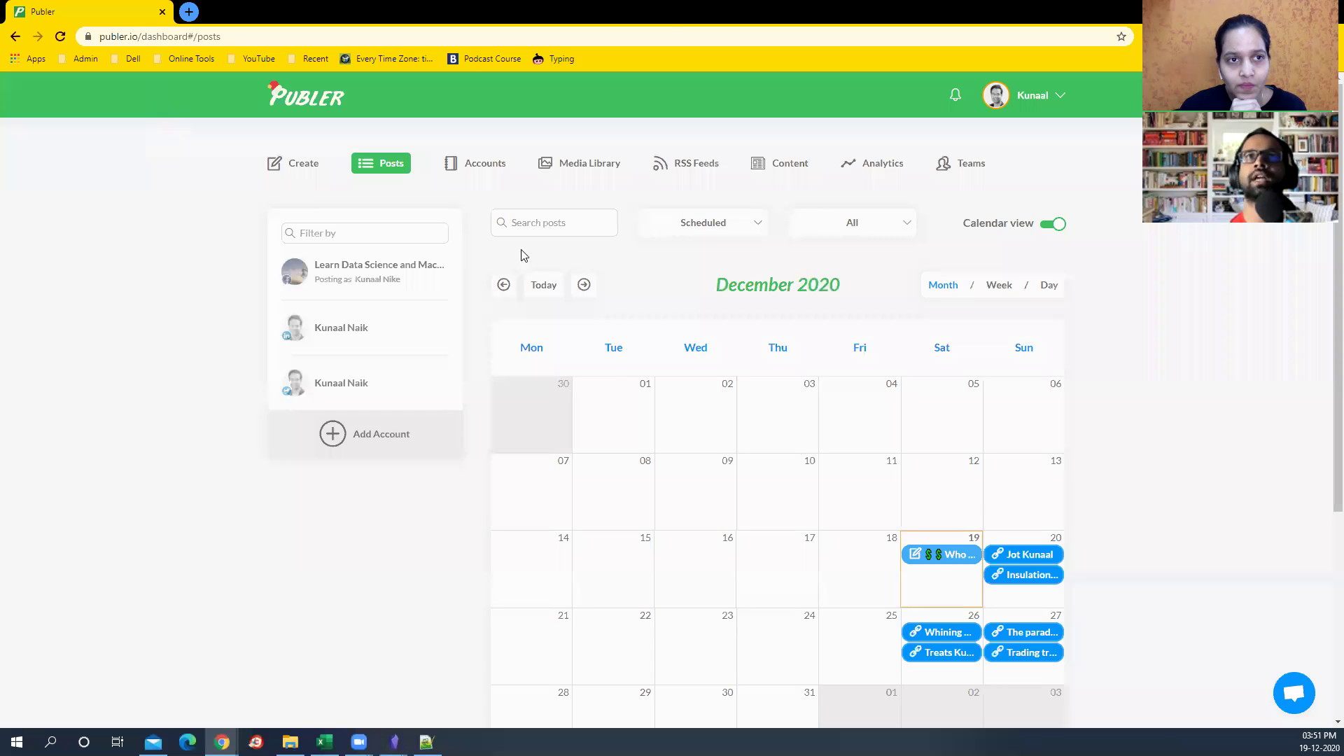
Step: Switch back to the Second_Brain_Demo vault in Obsidian and create a new note titled "LinkedIn - On Passive Income"
key(alt+Tab)
key(ctrl+n)
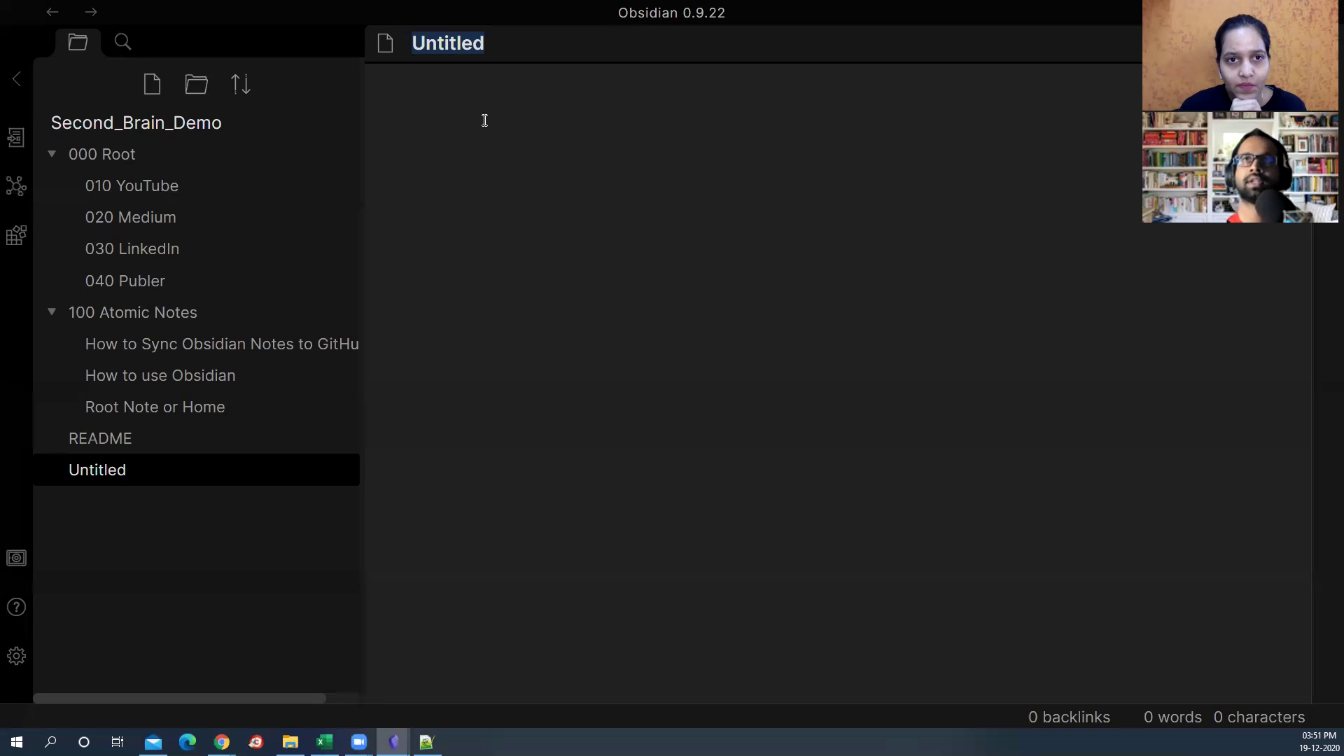
text(On )
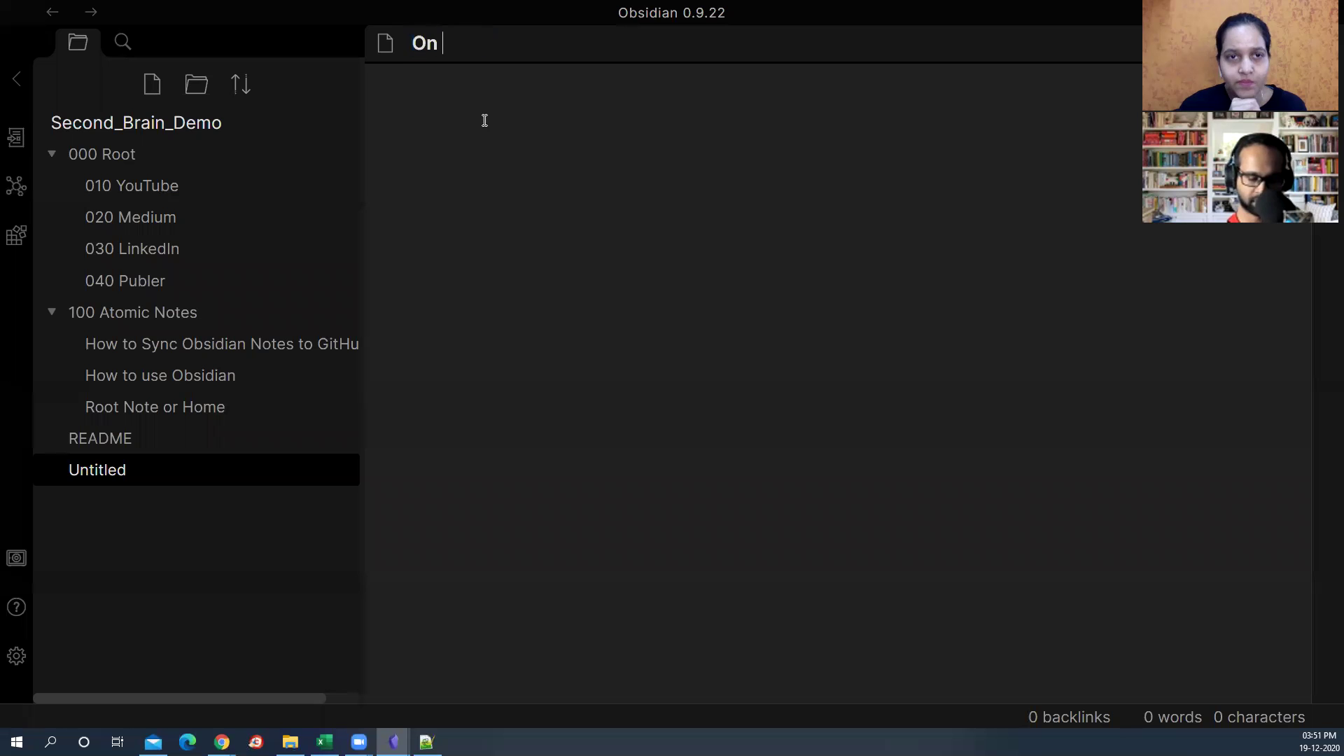
text(Passive Invom)
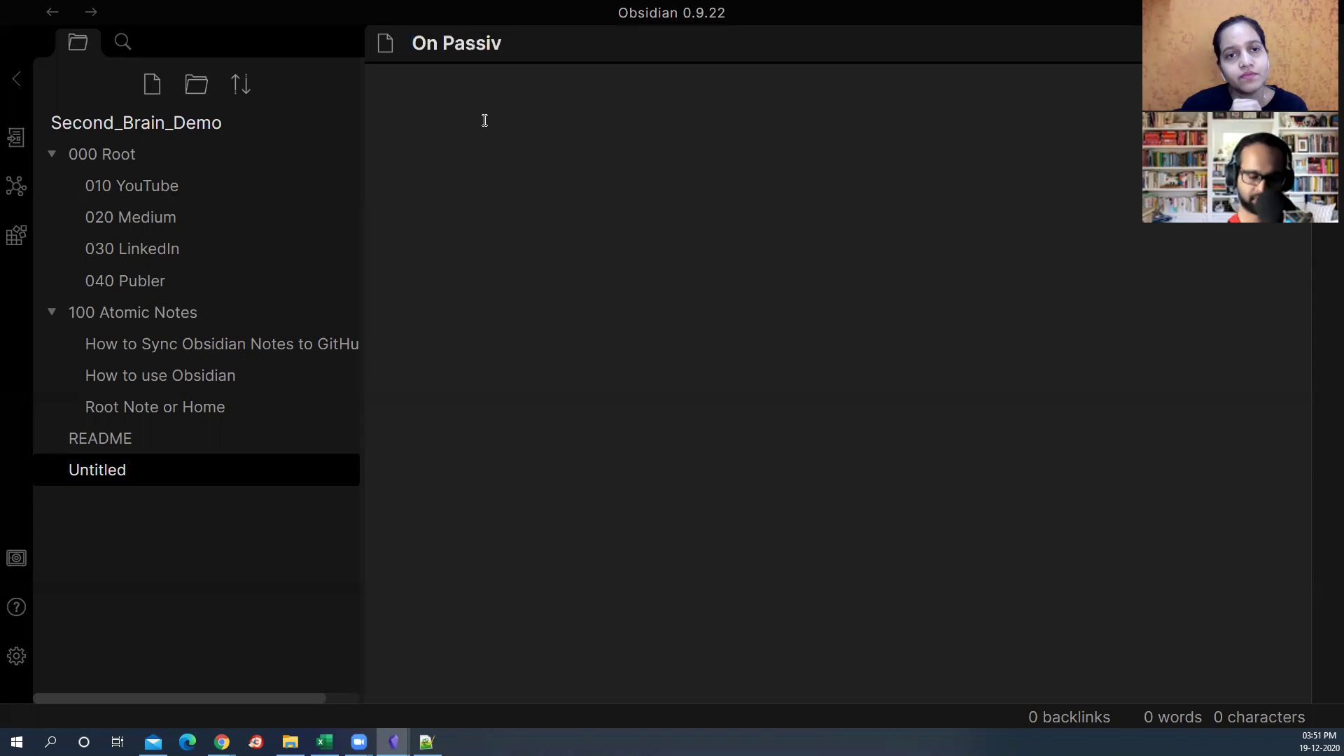
key(BackSpace)
key(BackSpace)
key(BackSpace)
text(co)
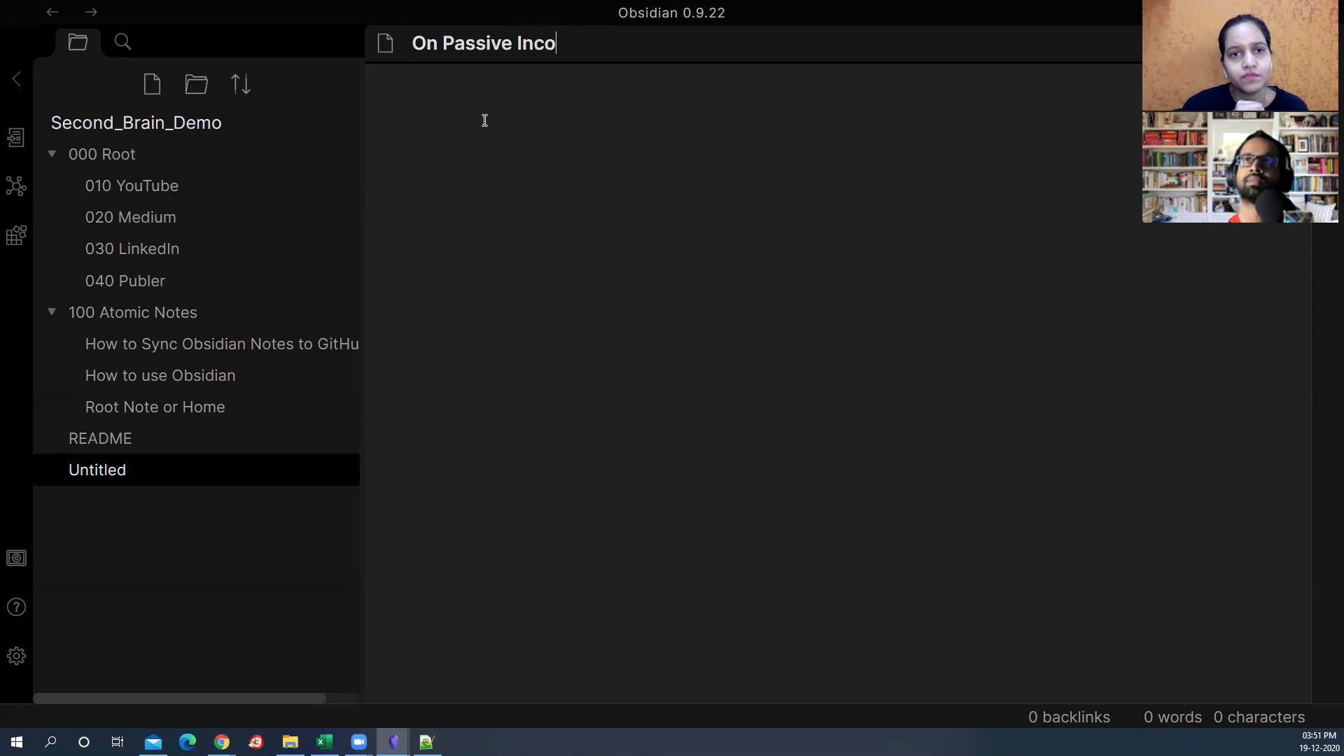
text(me Linked)
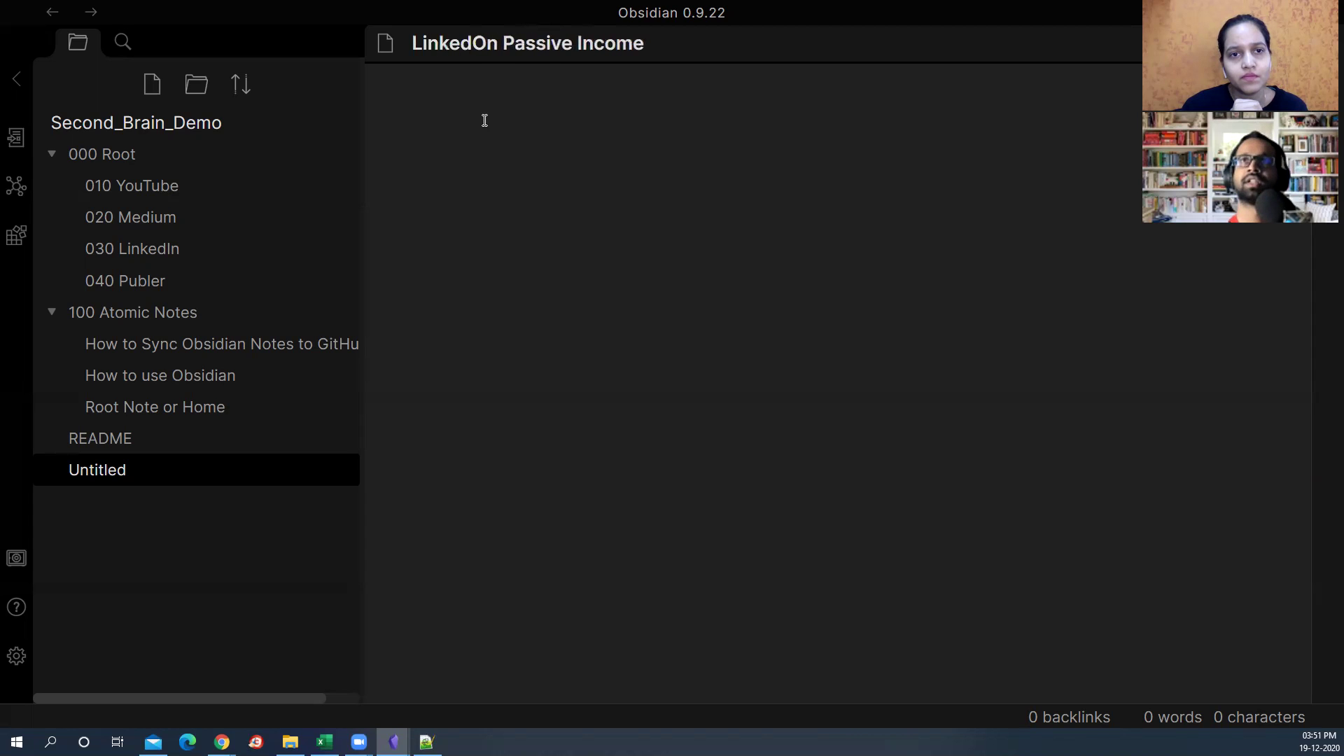
text(In -)
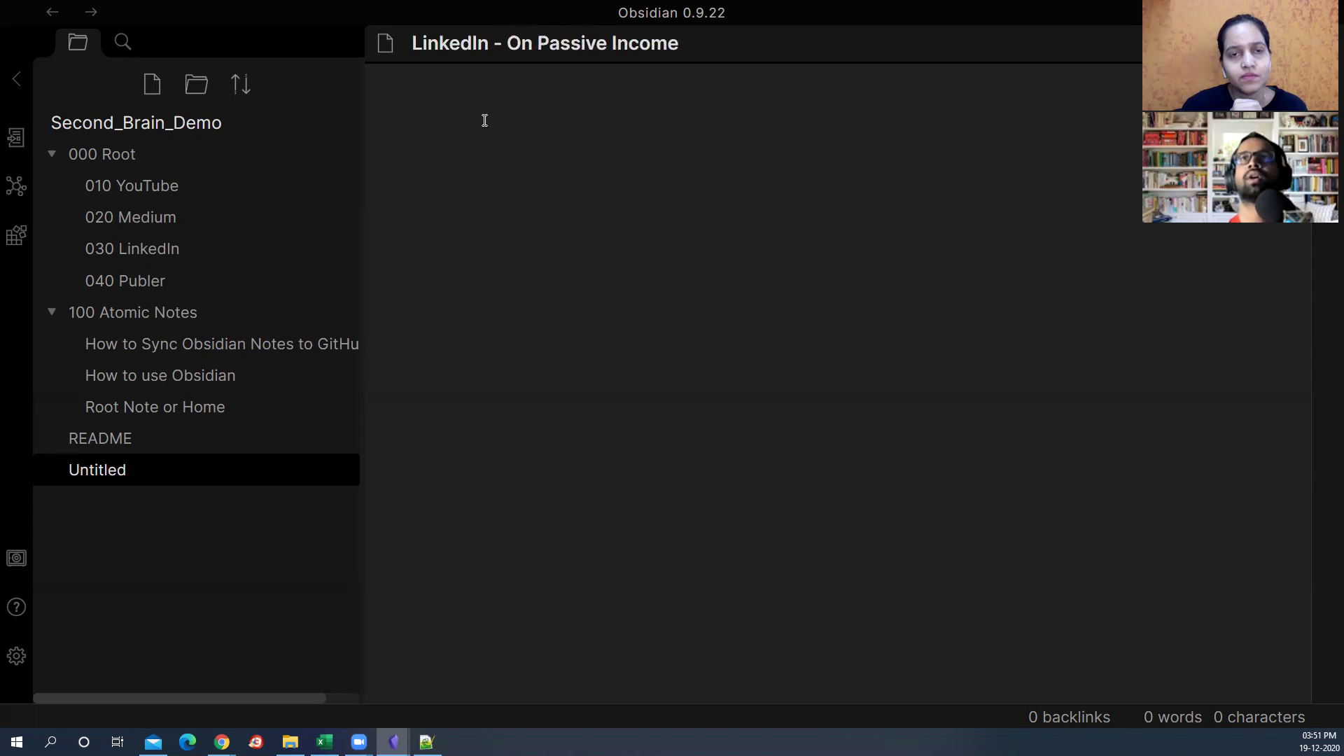
Step: Paste the copied post text into the note and add the top-level heading "LinkedIn - On Passive Income" above it
click(694, 95)
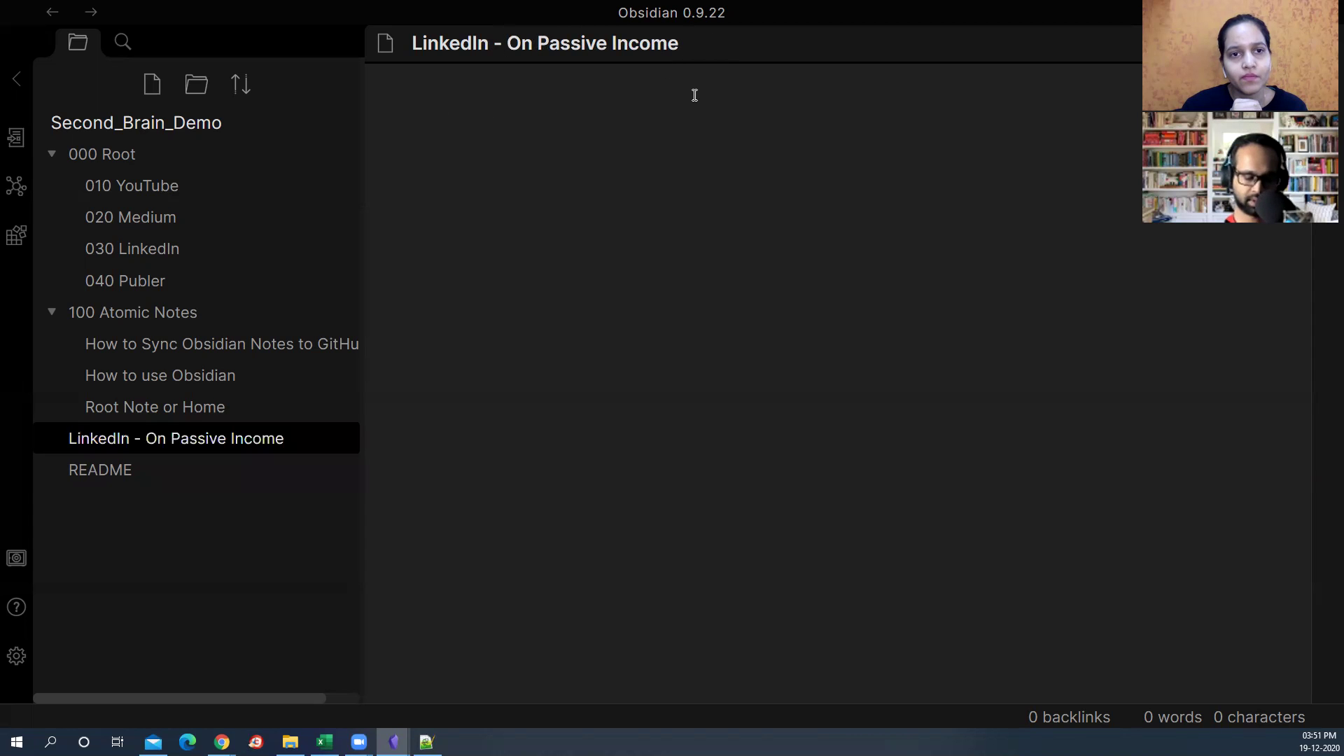
key(ctrl+v)
click(544, 100)
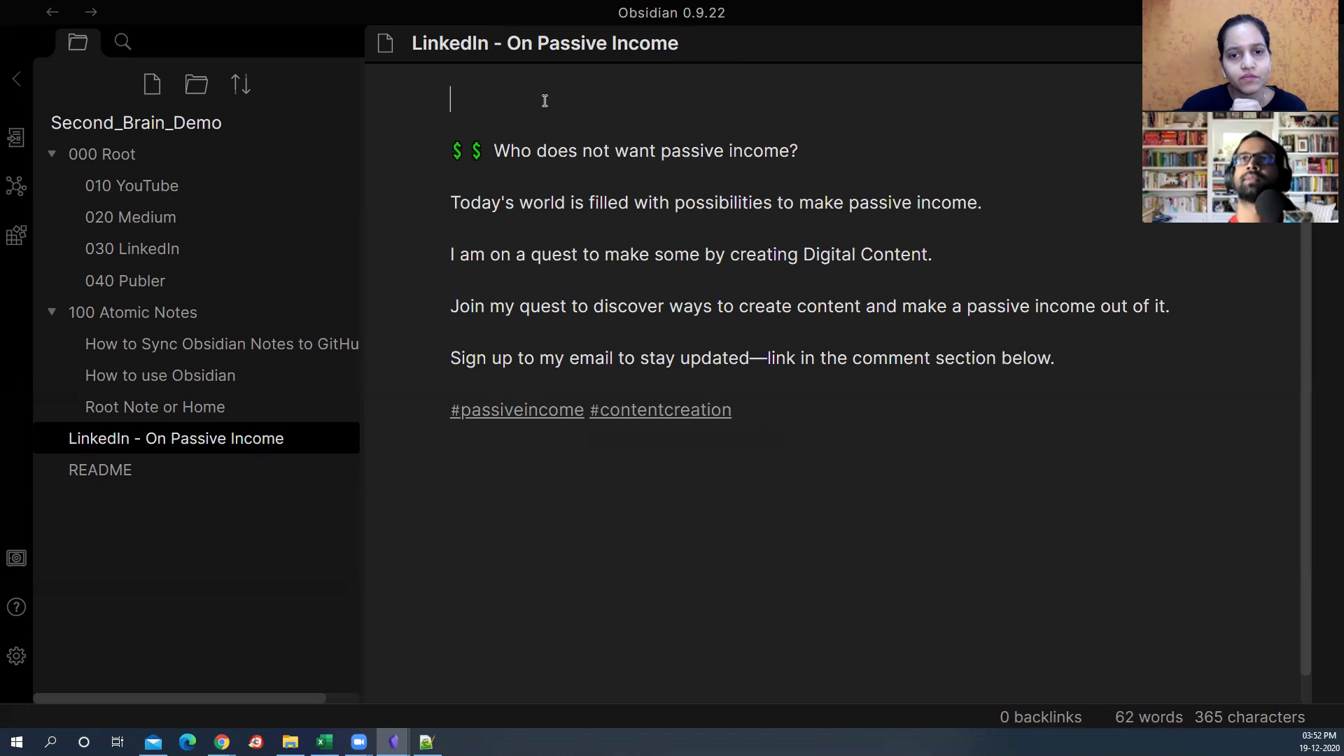
text(#)
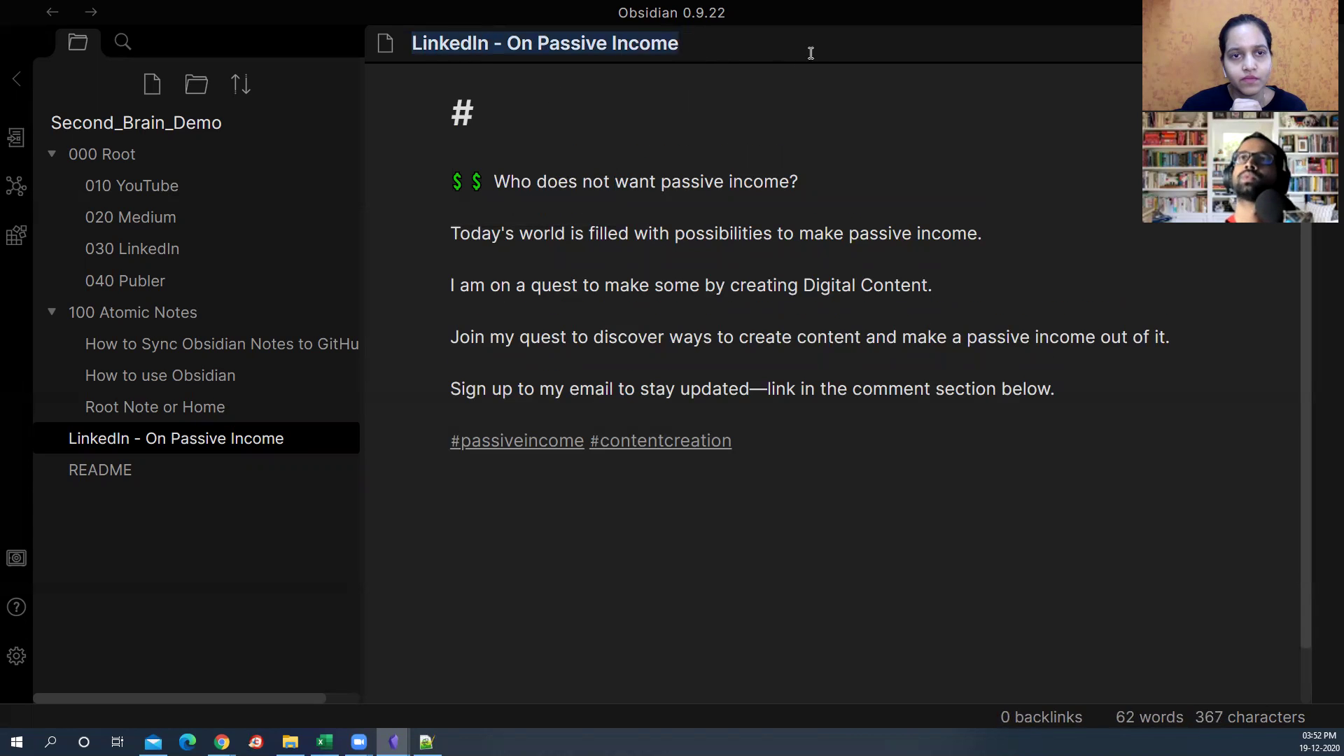
text(LinkedIn - On Passive Income)
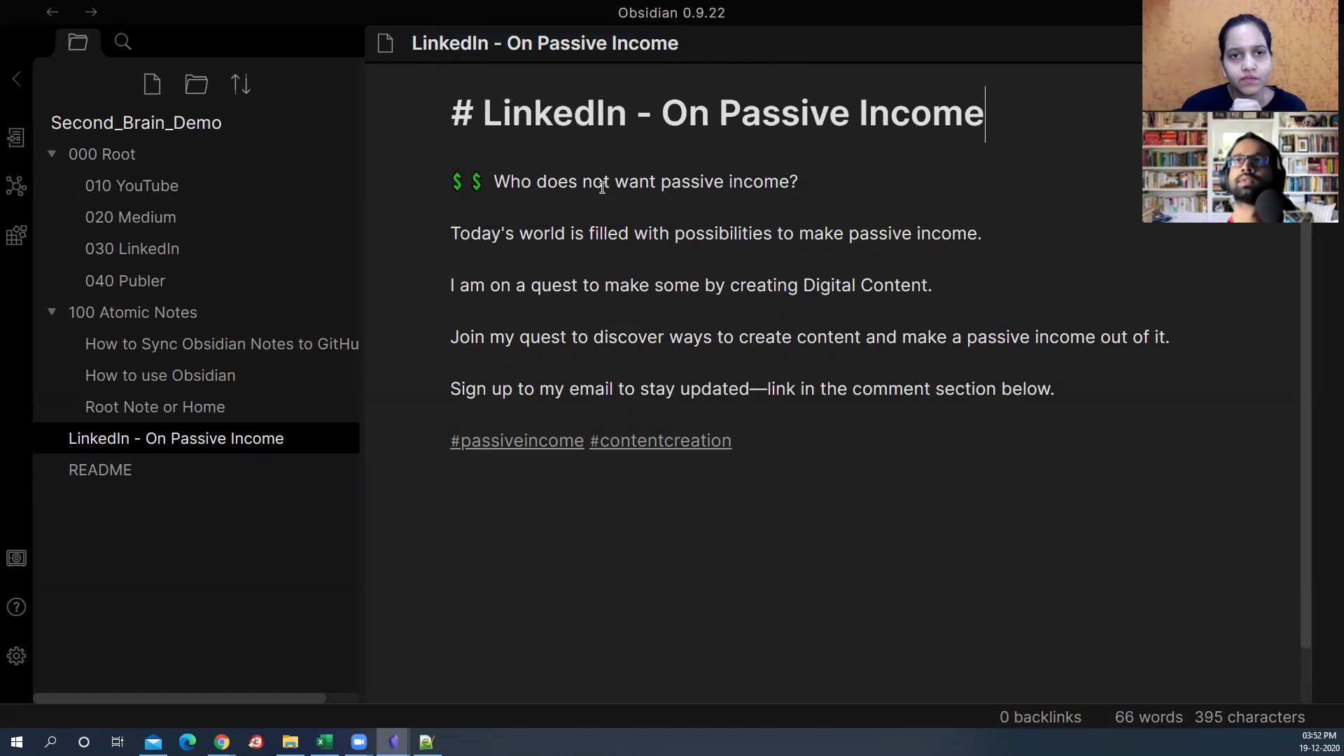
Step: Add the tag #linkedin on its own line between the heading and the post text
key(Return)
key(Return)
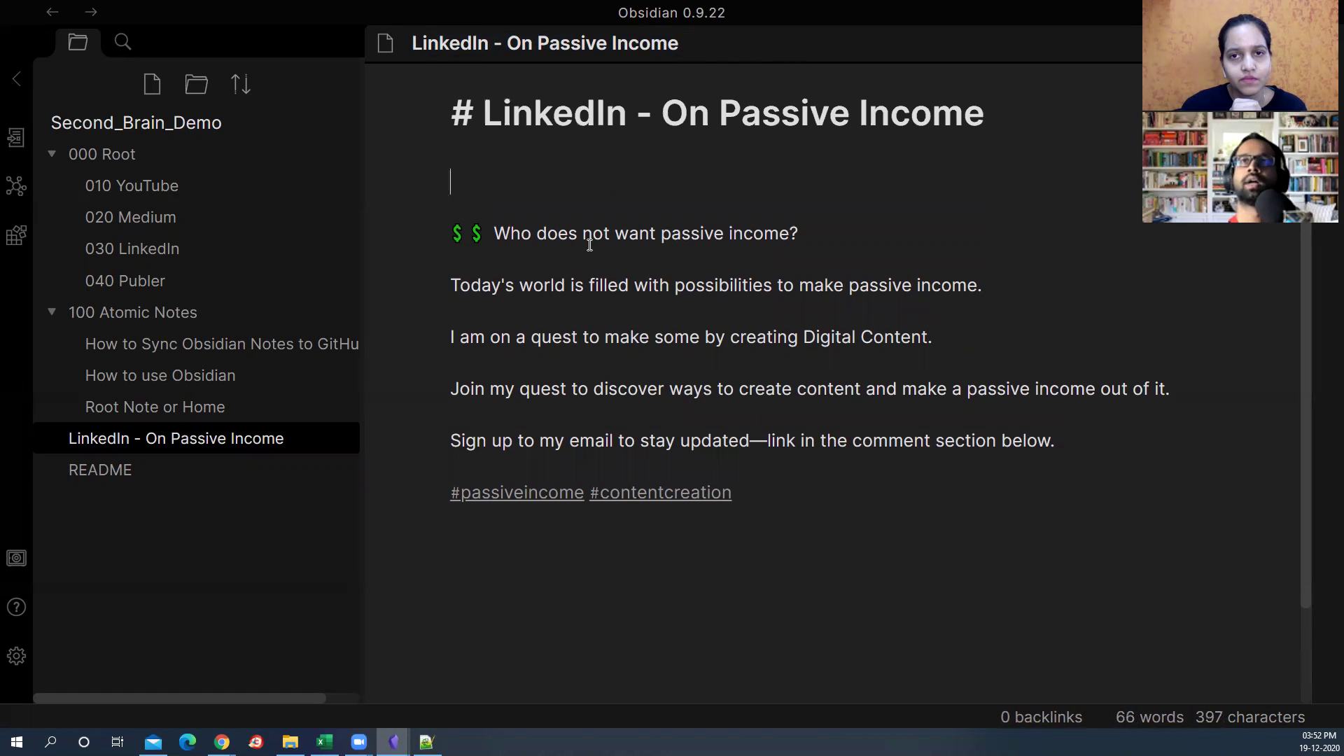
text(#lai)
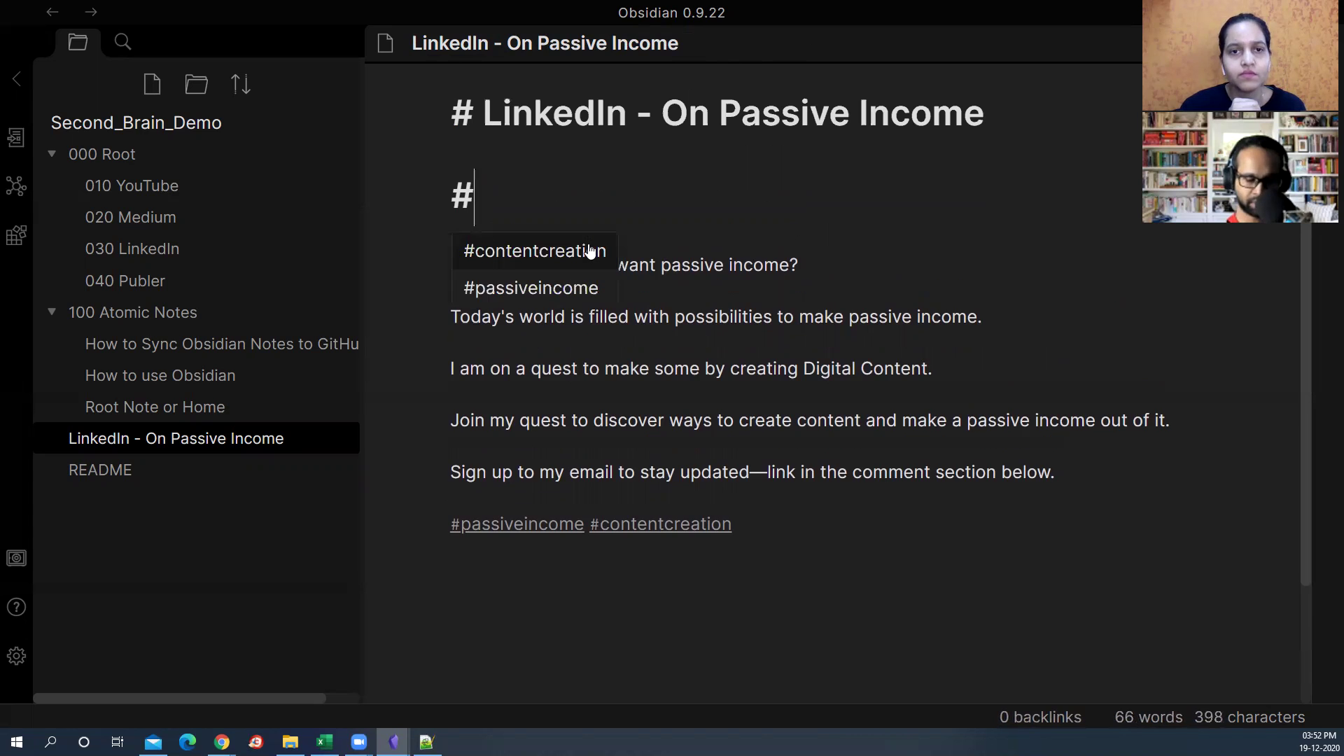
key(BackSpace)
key(BackSpace)
key(BackSpace)
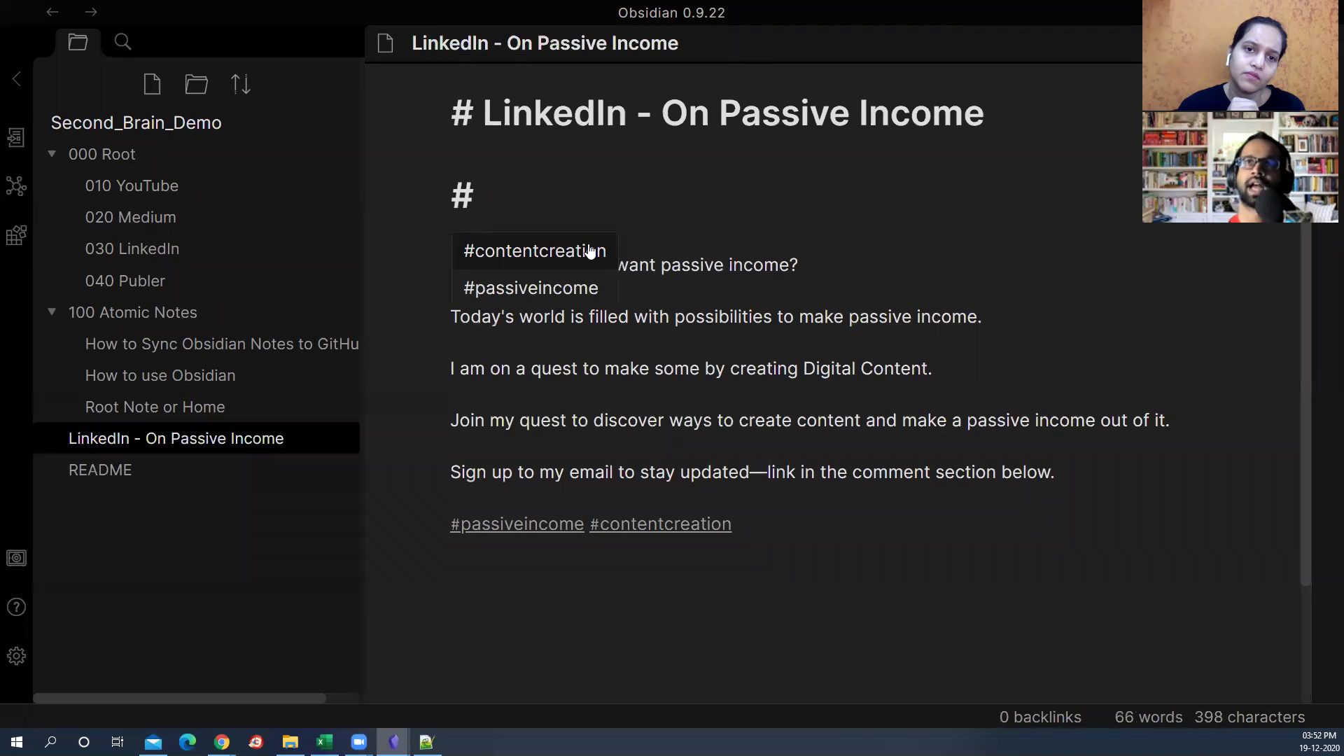
text(linkedin)
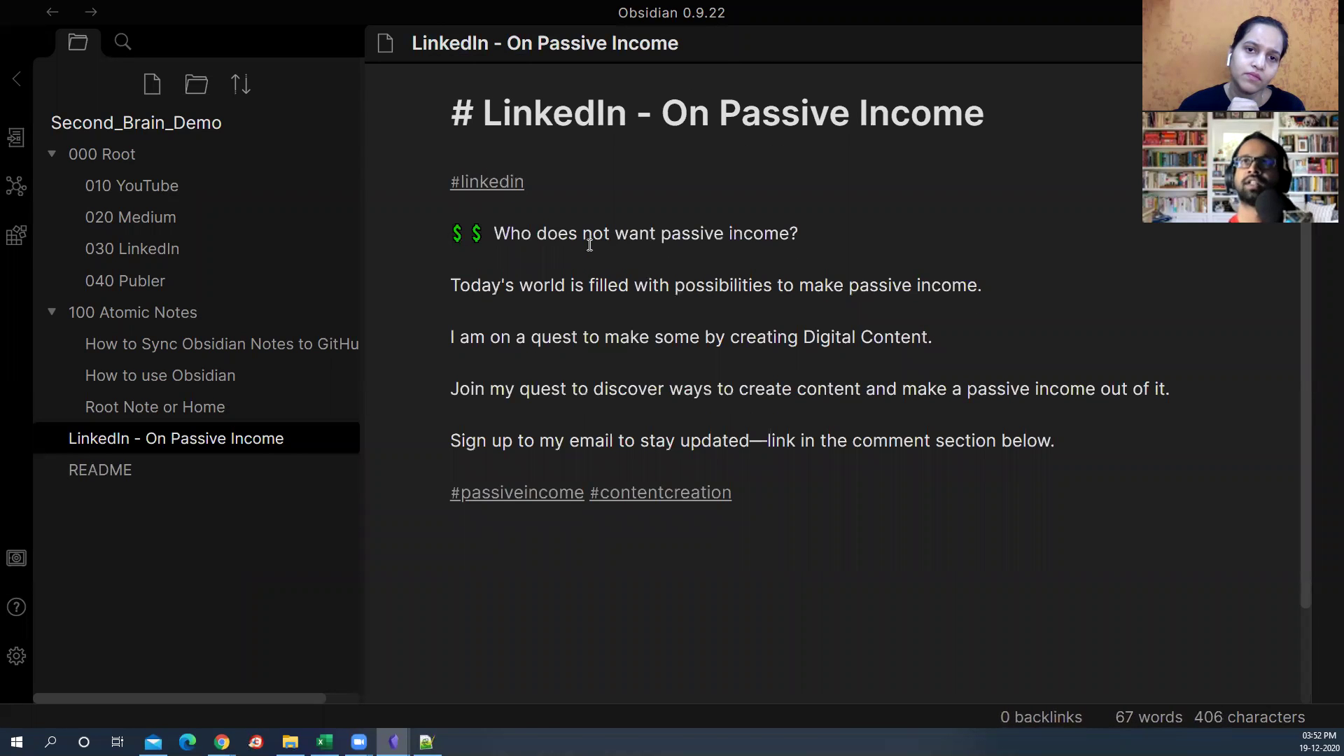
Step: Extend the #linkedin tag under the note's heading to #linkedinPost
text(Pa)
key(BackSpace)
text(i)
key(BackSpace)
text(ost)
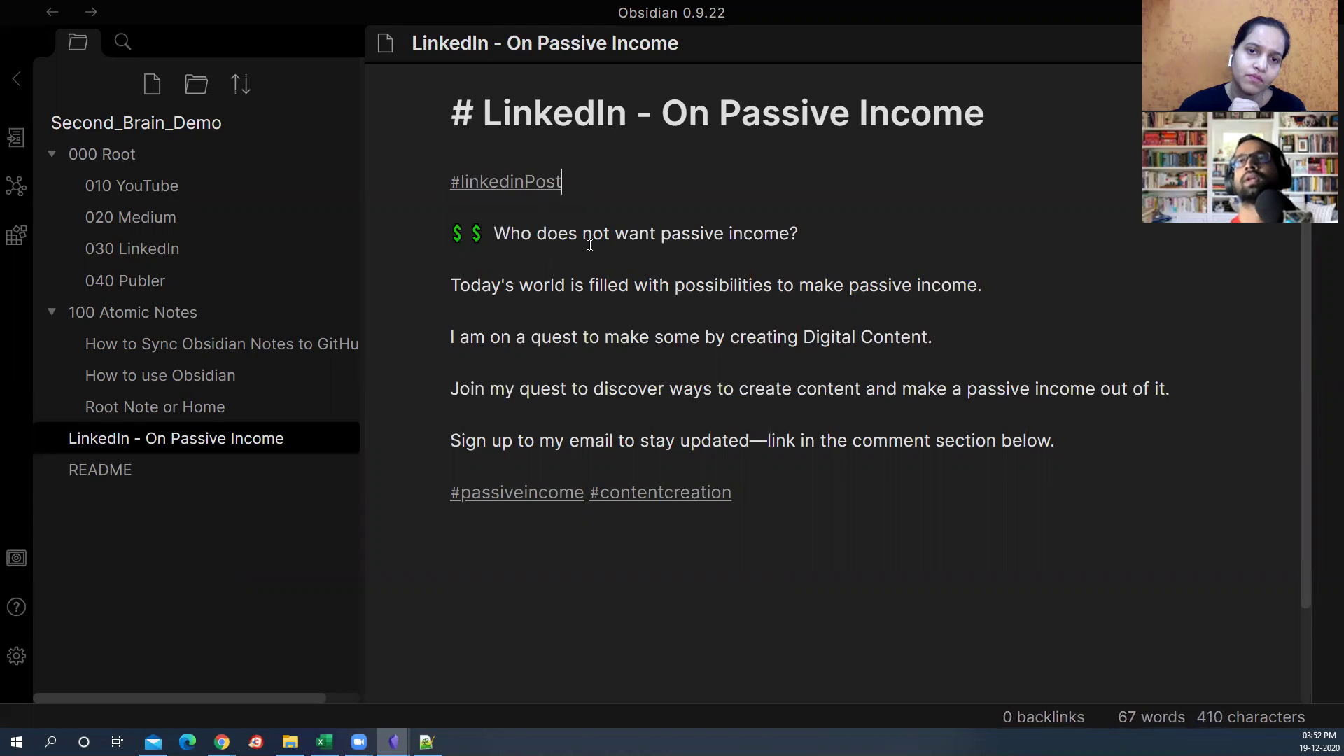
Step: Add a second tag, #passiveincome, on the same line after #linkedinPost
text( 3passiv)
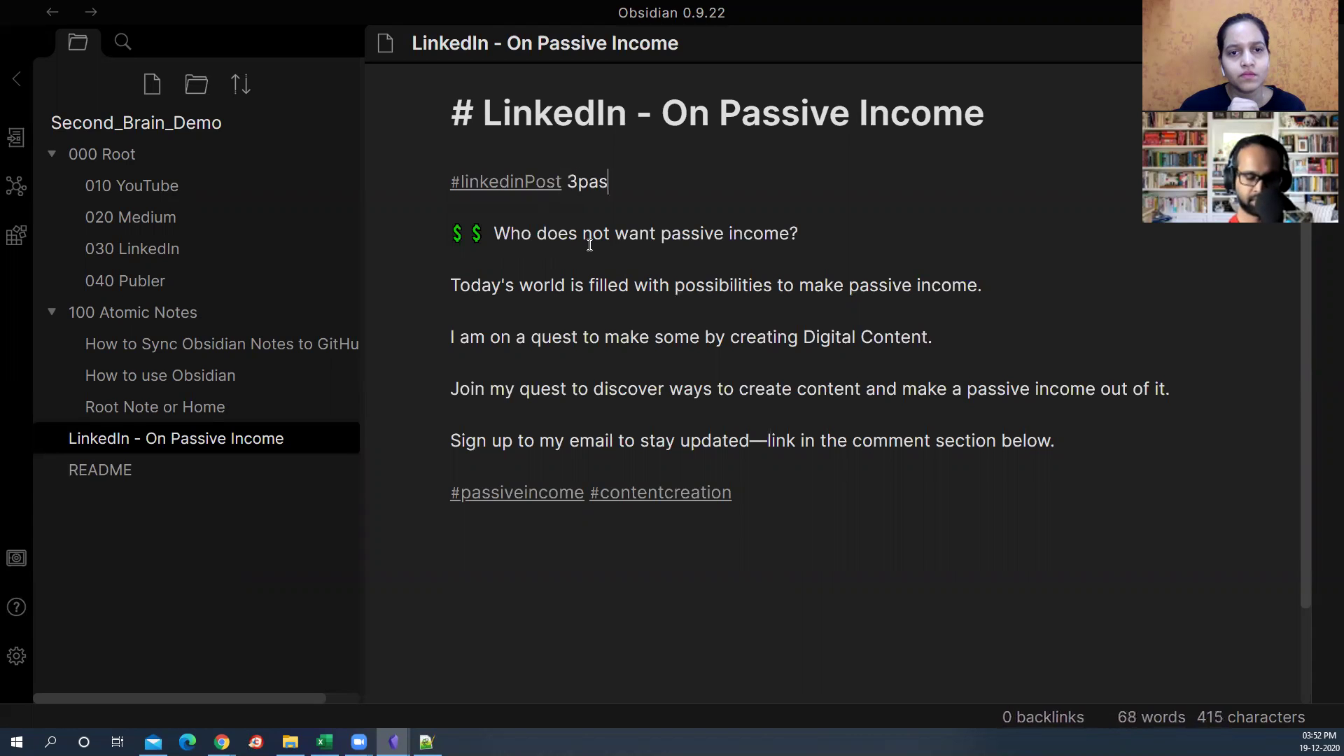
key(BackSpace)
key(BackSpace)
key(BackSpace)
key(BackSpace)
key(BackSpace)
key(BackSpace)
key(BackSpace)
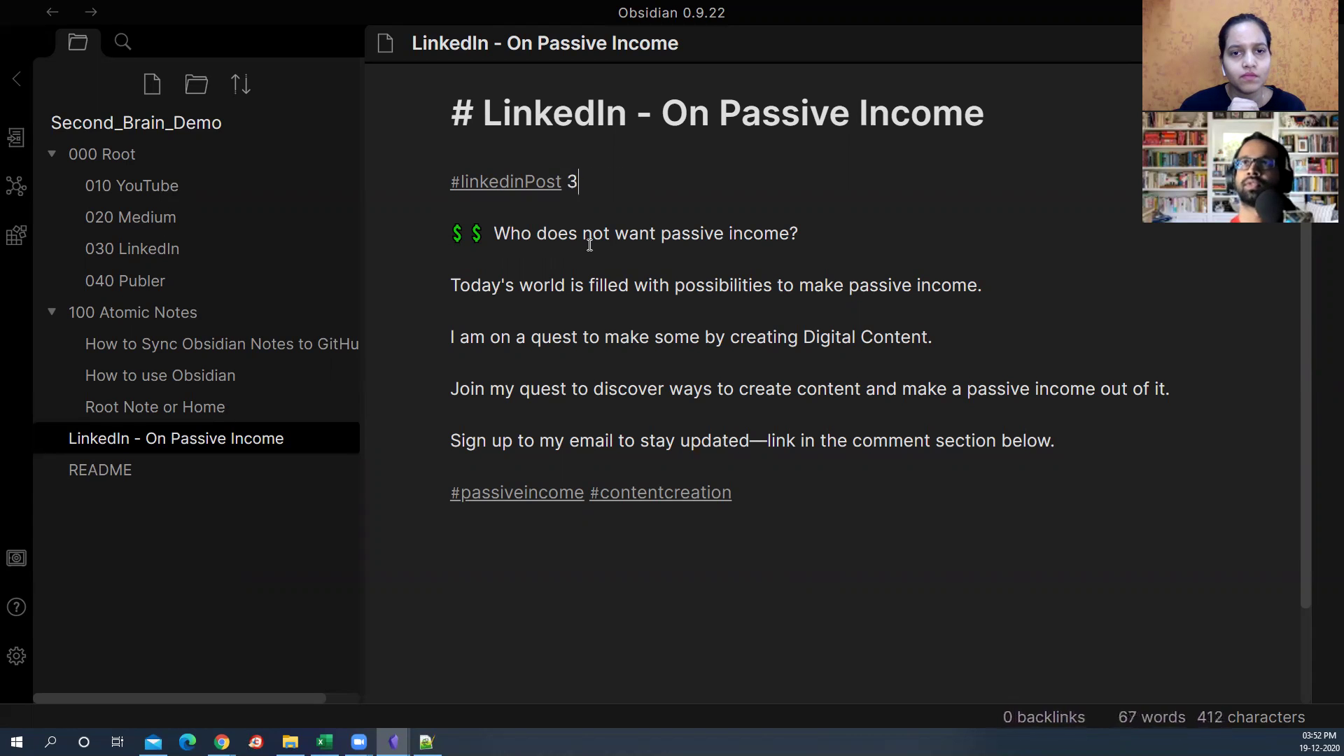
text(#pasi)
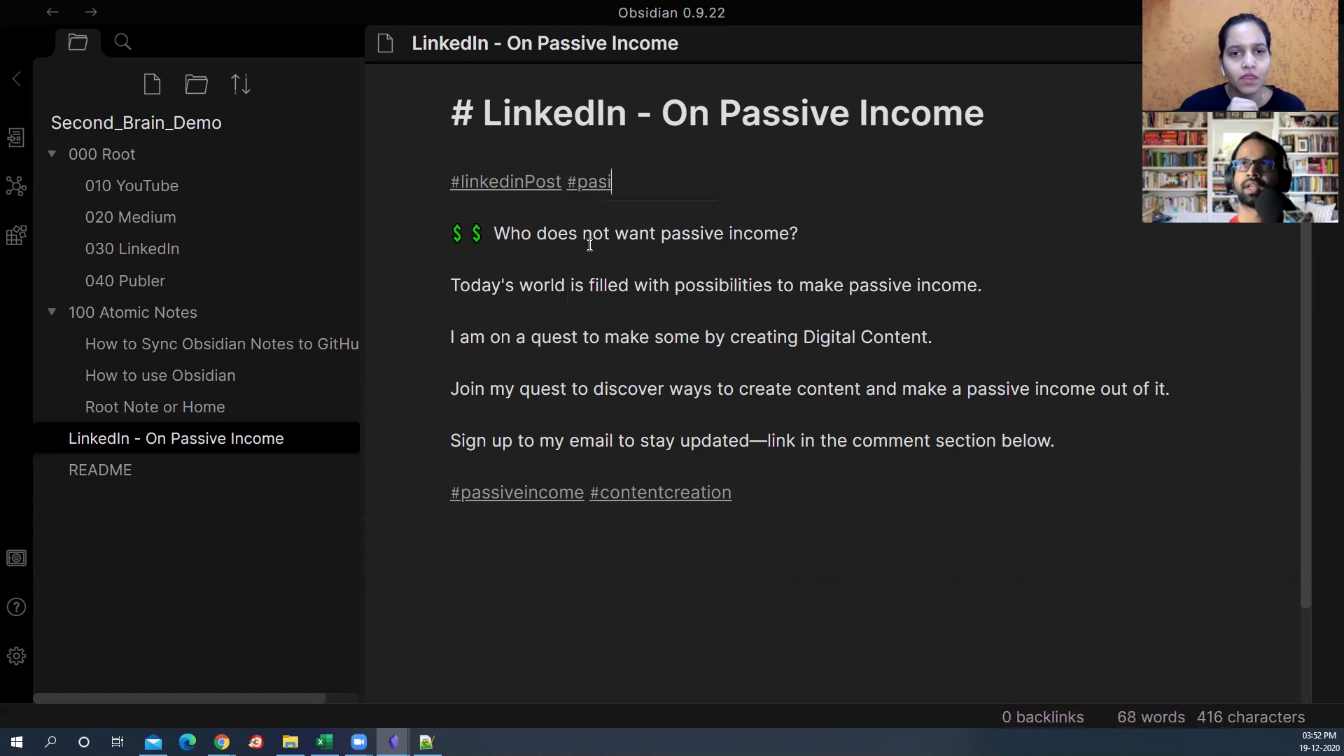
key(BackSpace)
text(sive)
key(BackSpace)
text(income)
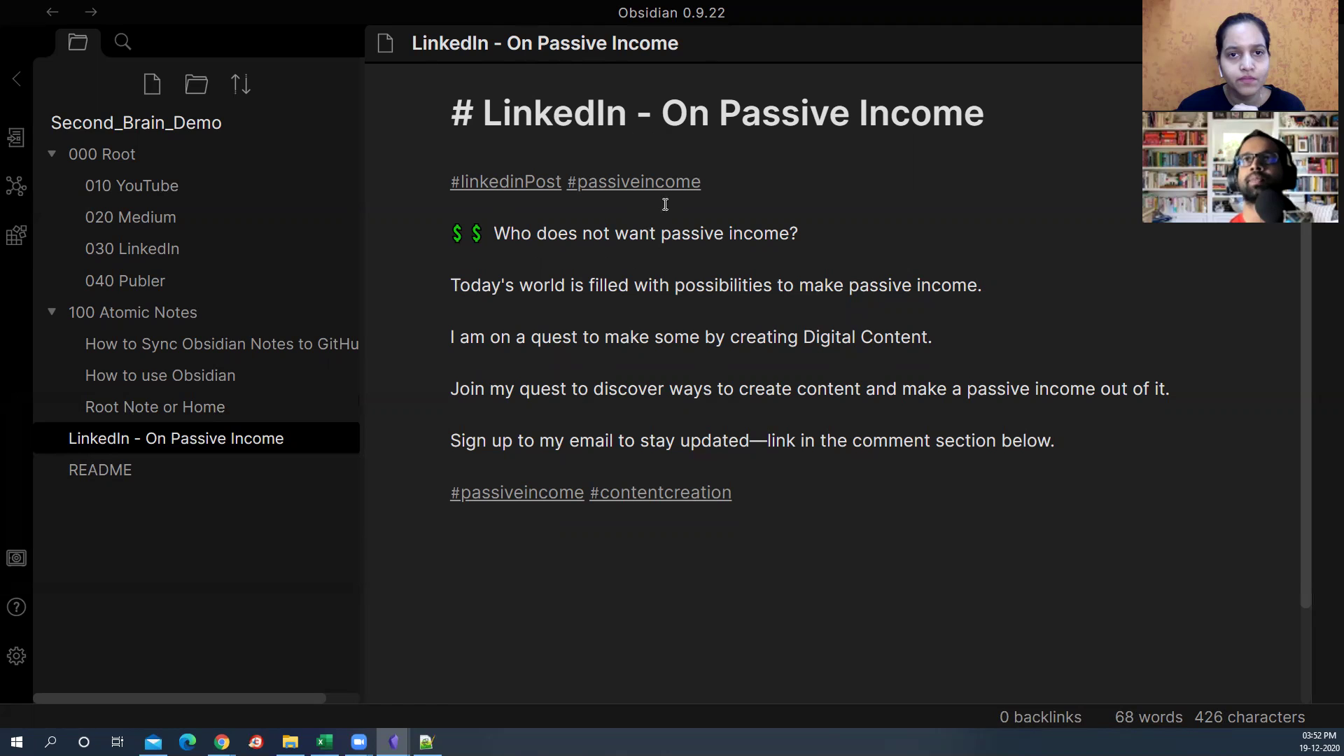
click(750, 150)
key(Return)
key(Return)
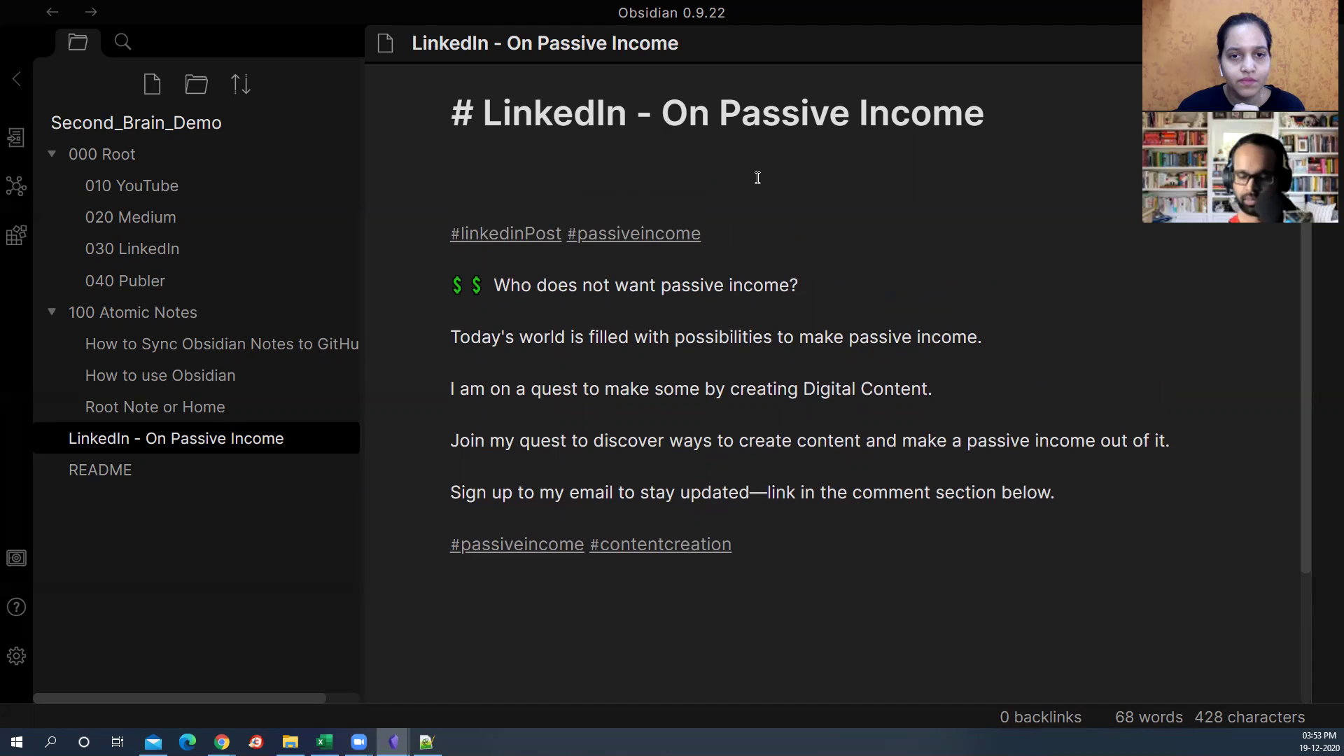
key(BackSpace)
key(BackSpace)
Step: Open the 030 LinkedIn note and add the second-level heading "Post Passive Income" below the line "All post ideas here"
click(147, 253)
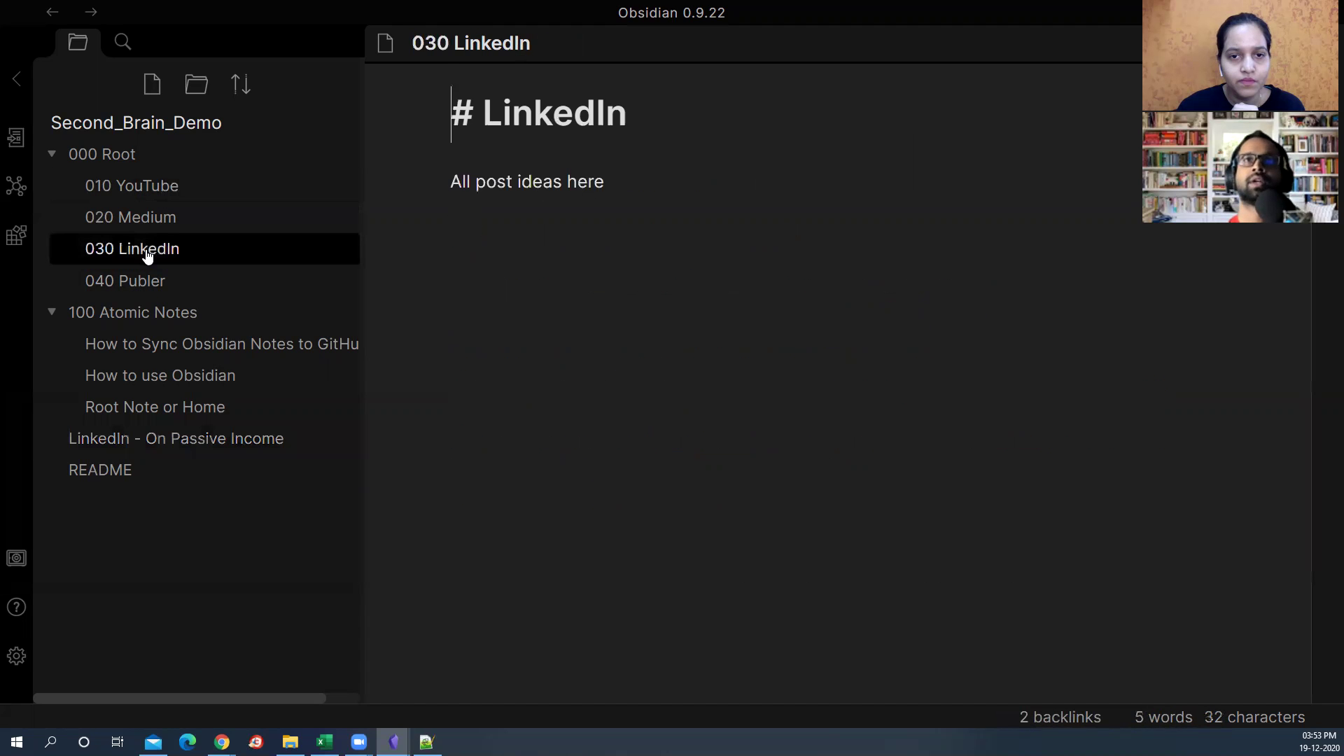
click(621, 279)
key(Return)
key(Return)
key(Return)
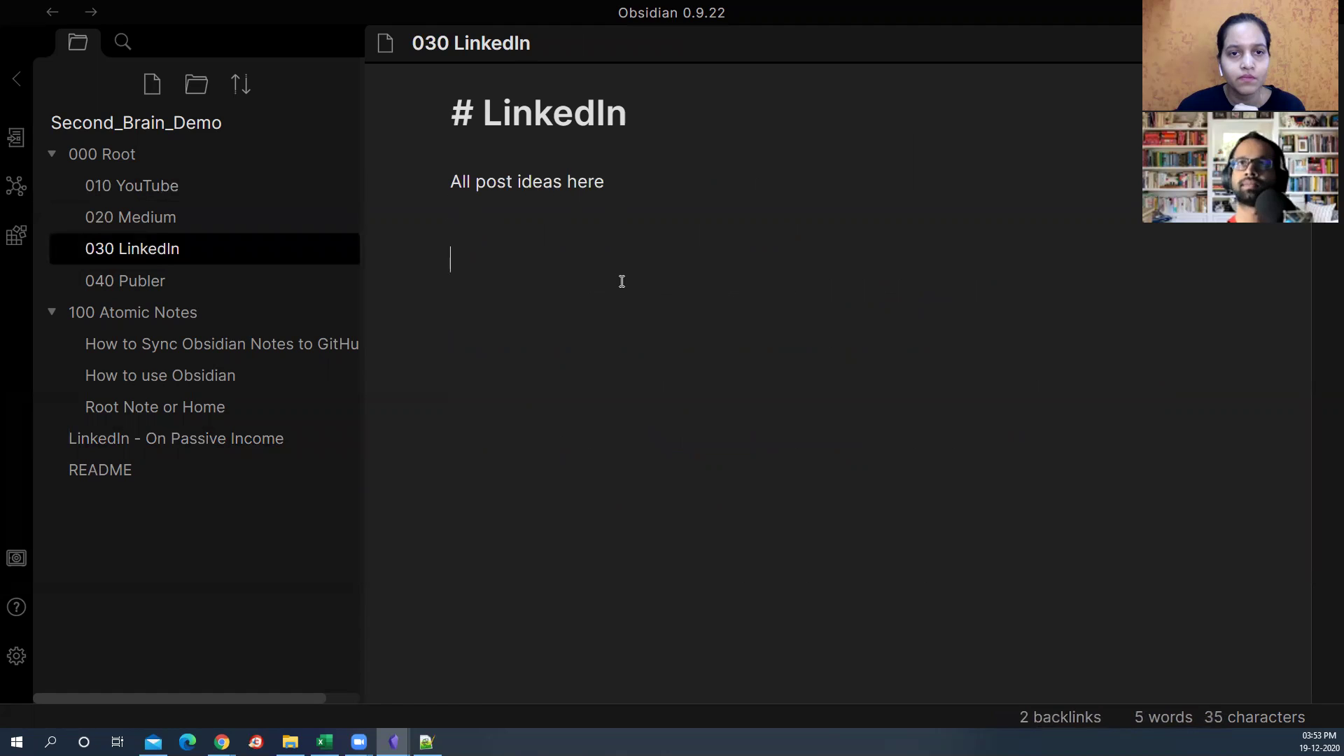
key(BackSpace)
text(Posts)
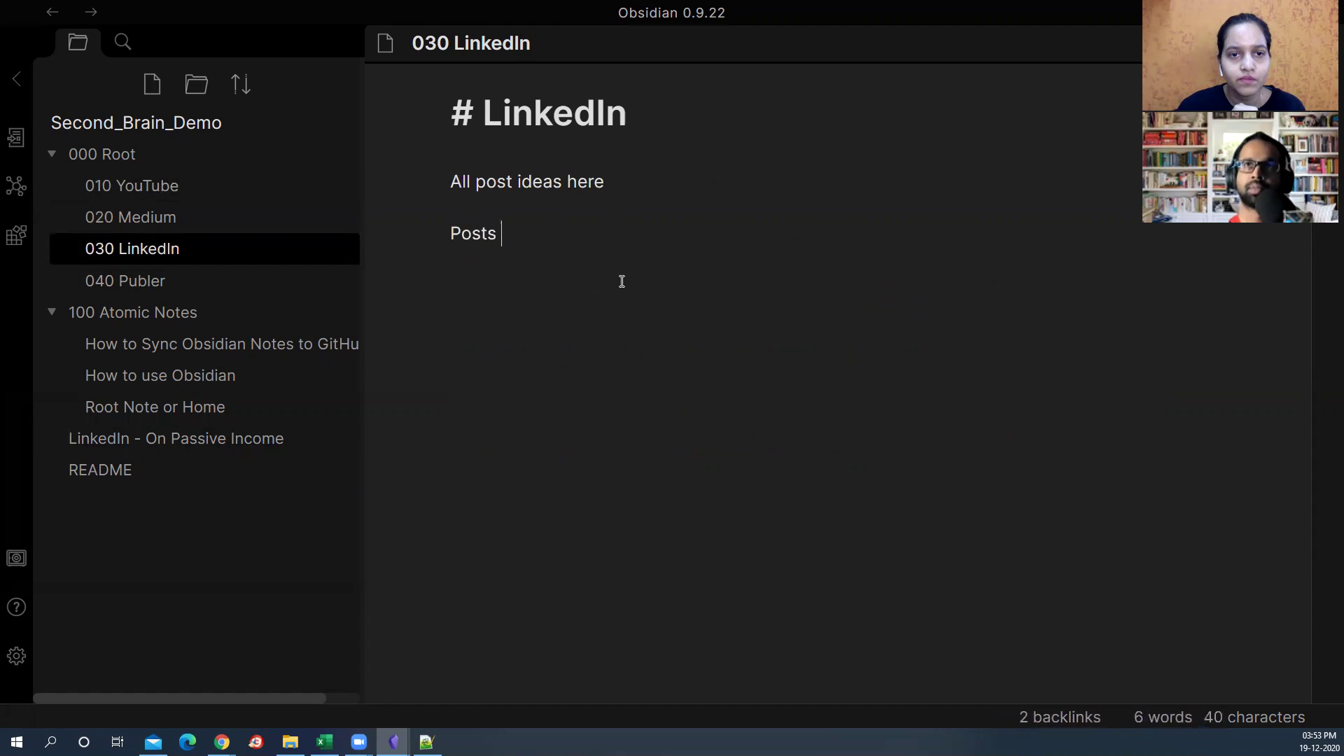
key(BackSpace)
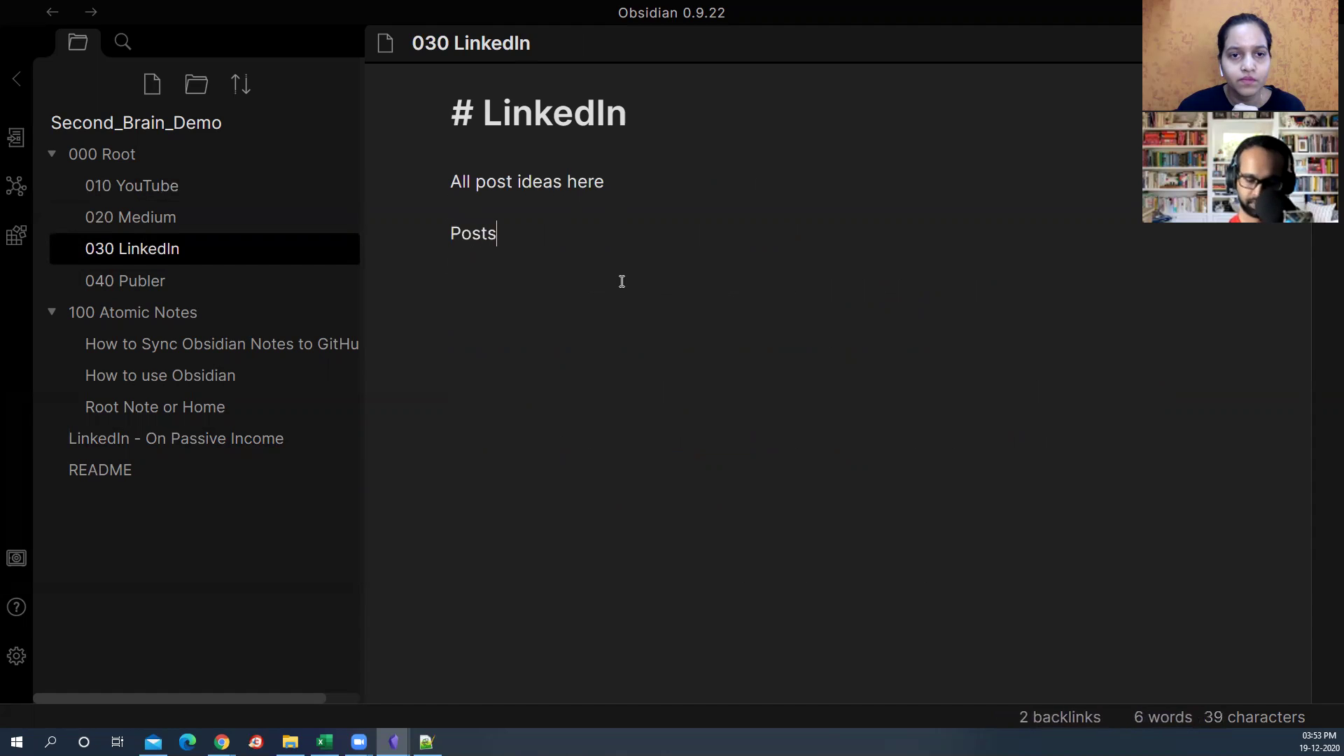
key(Home)
text(##)
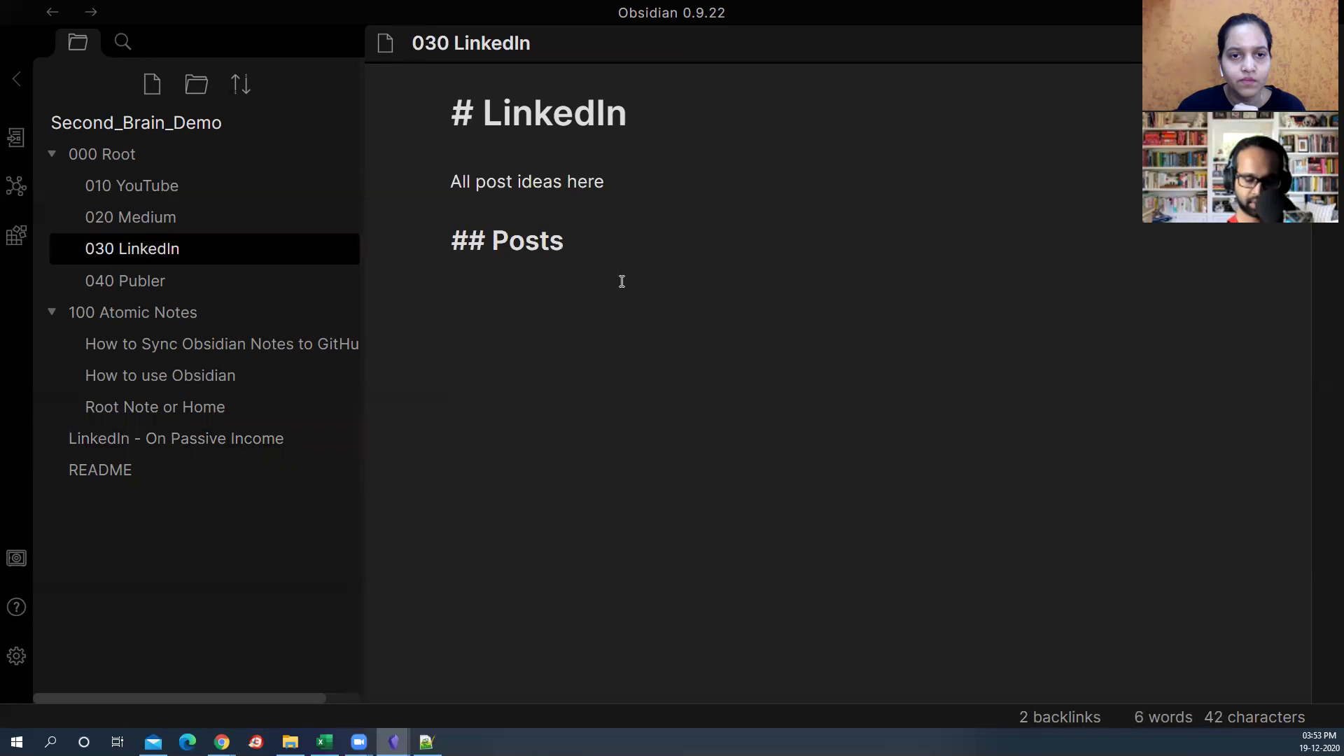
key(End)
key(BackSpace)
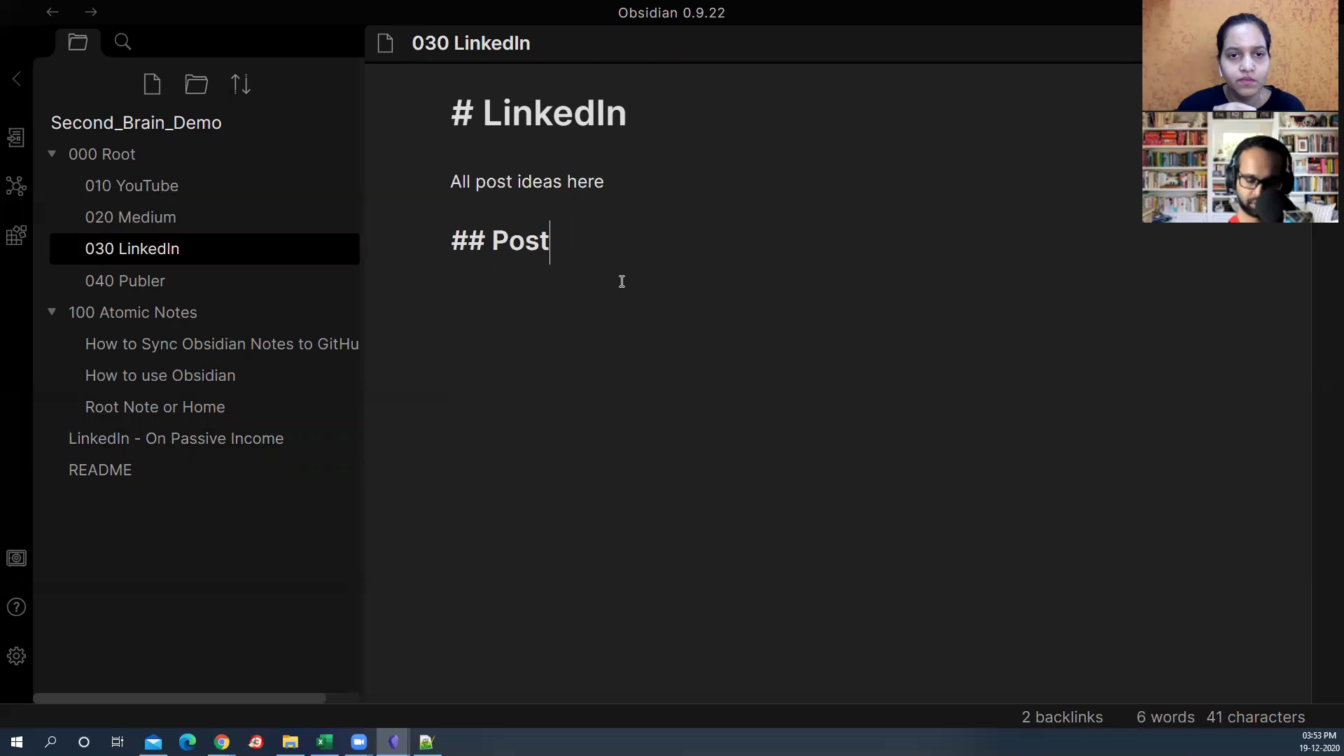
text(Passivf)
key(BackSpace)
text(e Income)
Step: Add a bulleted internal link to "LinkedIn - On Passive Income" under the Post Passive Income heading, with an empty bullet below it
key(Return)
key(Return)
text(- )
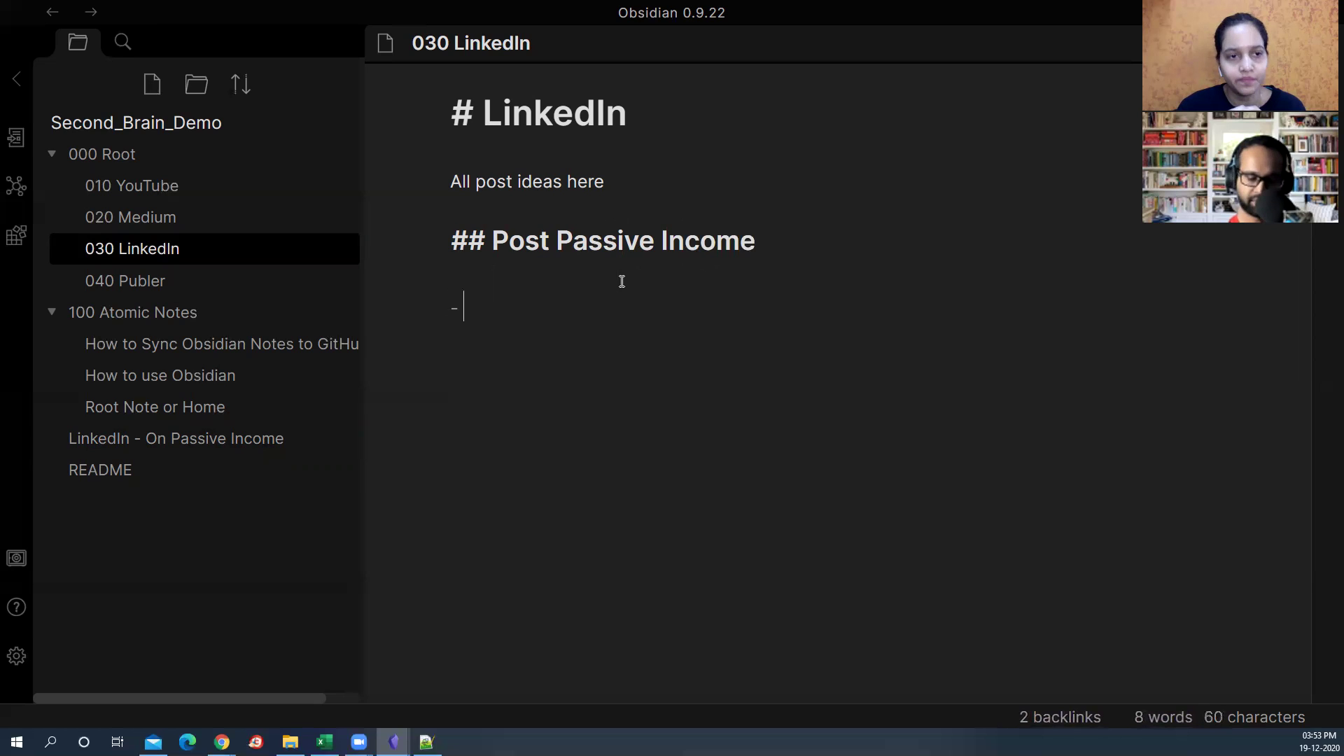
text([[)
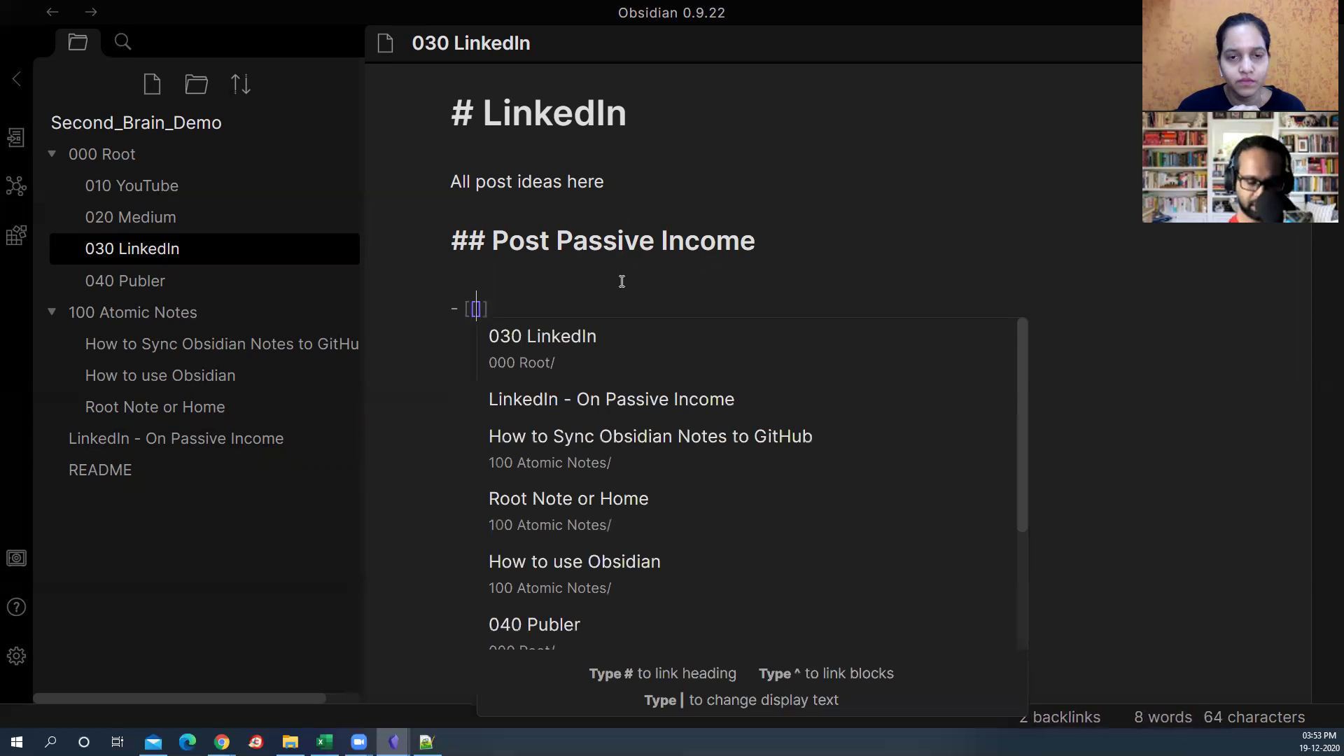
text(lin)
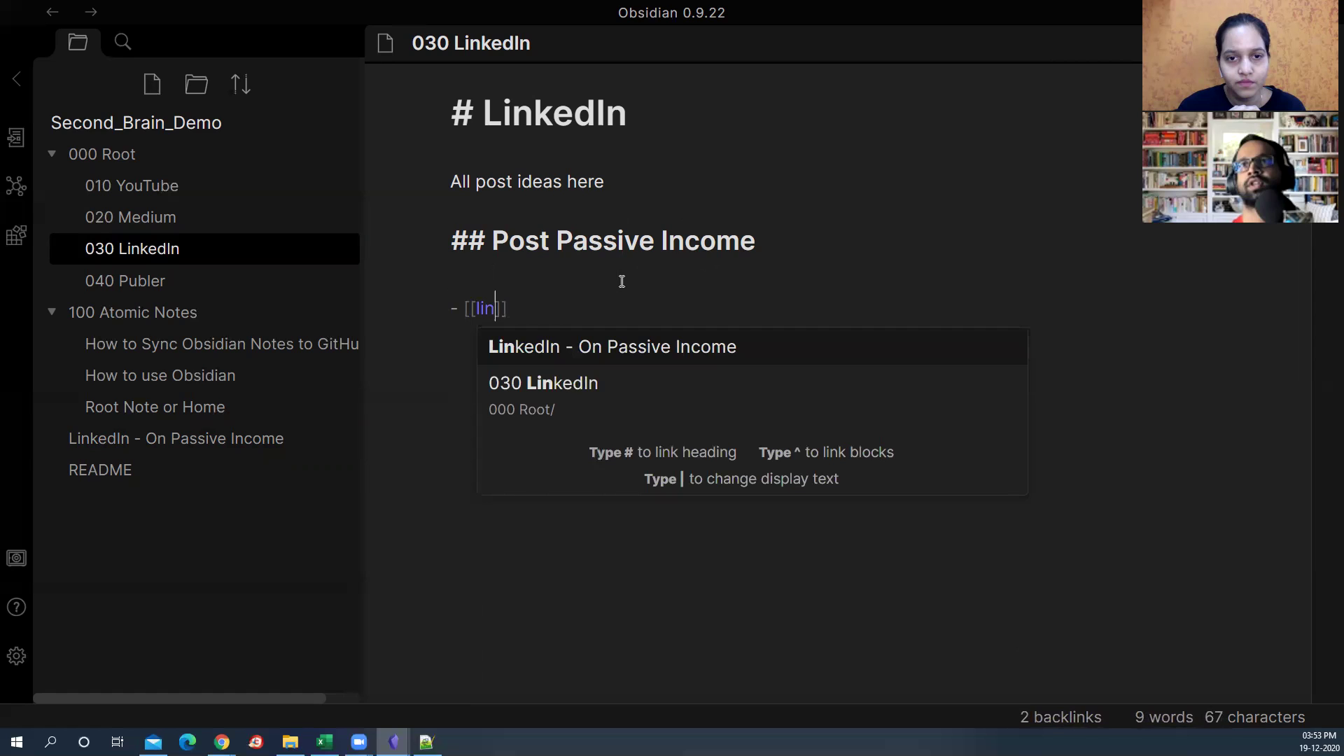
key(Return)
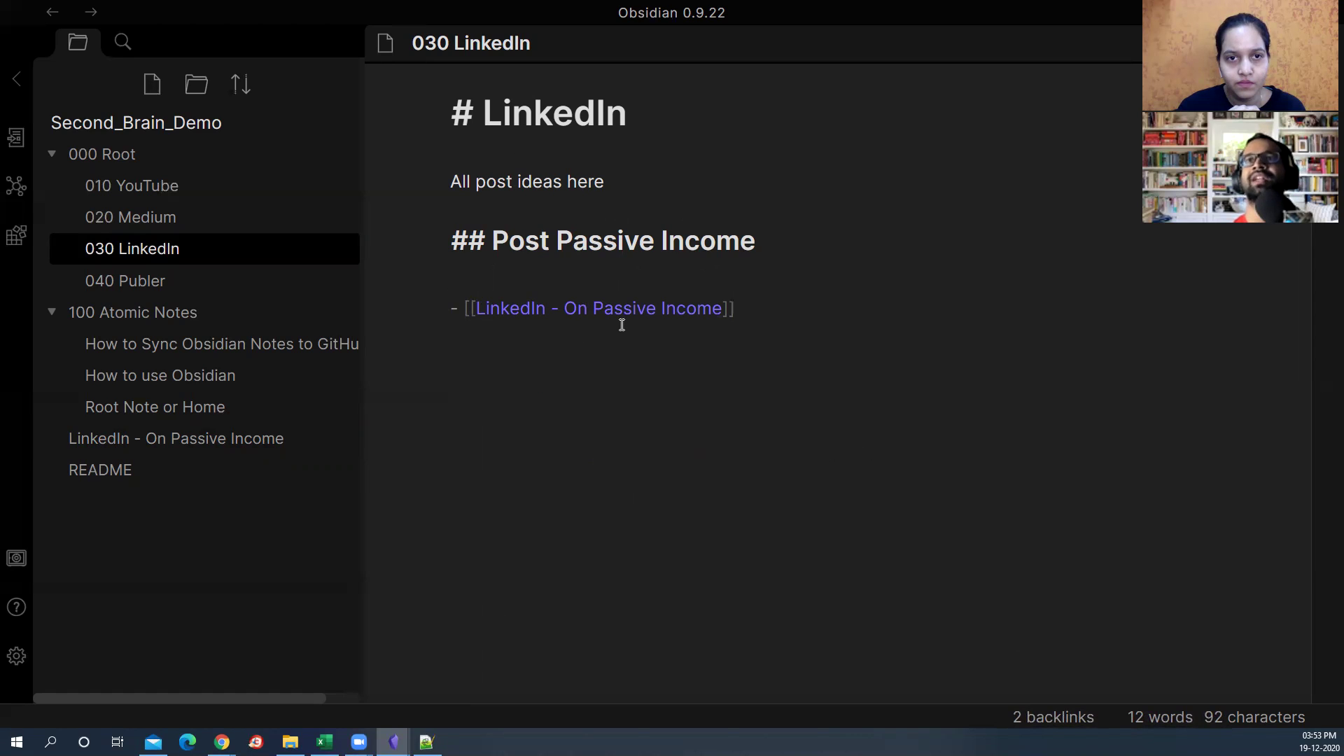
key(Return)
text([[)
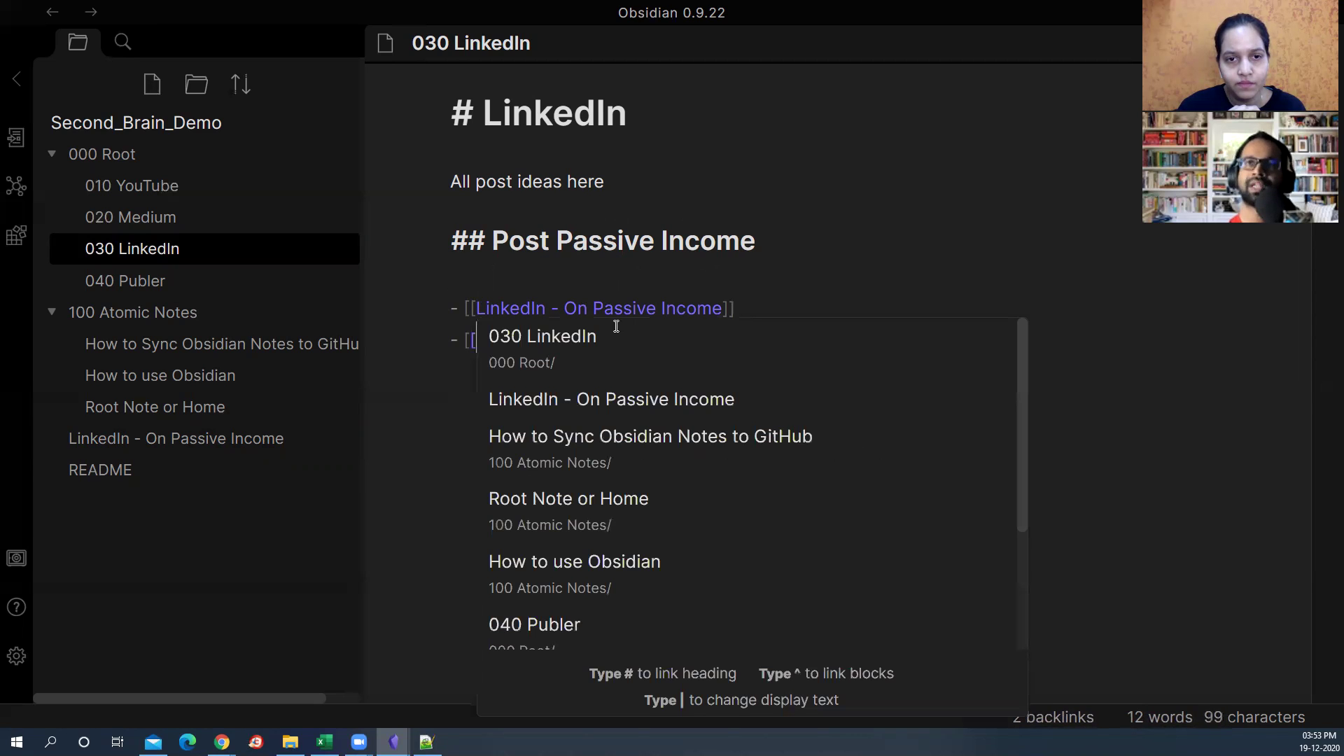
key(BackSpace)
key(BackSpace)
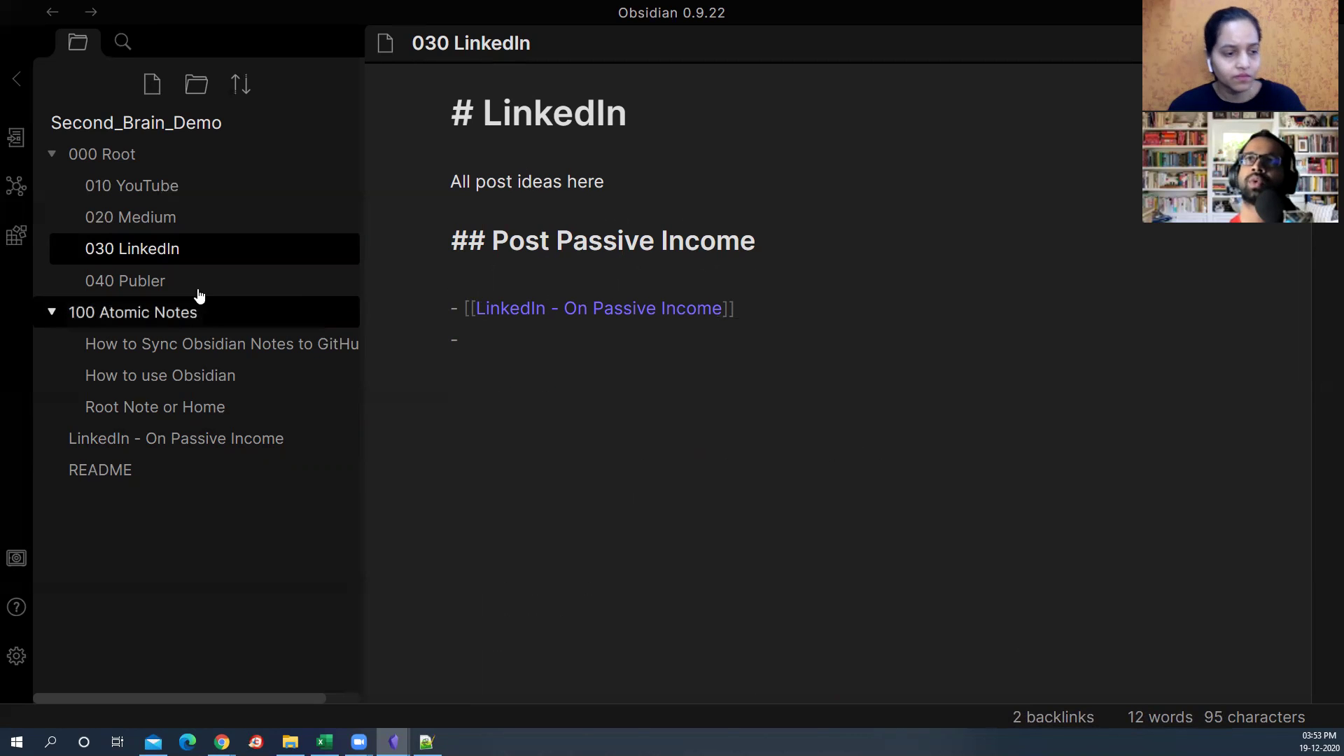
Step: Open the LinkedIn - On Passive Income note from the graph view and shorten both its title and its heading to "On Passive Income"
click(16, 186)
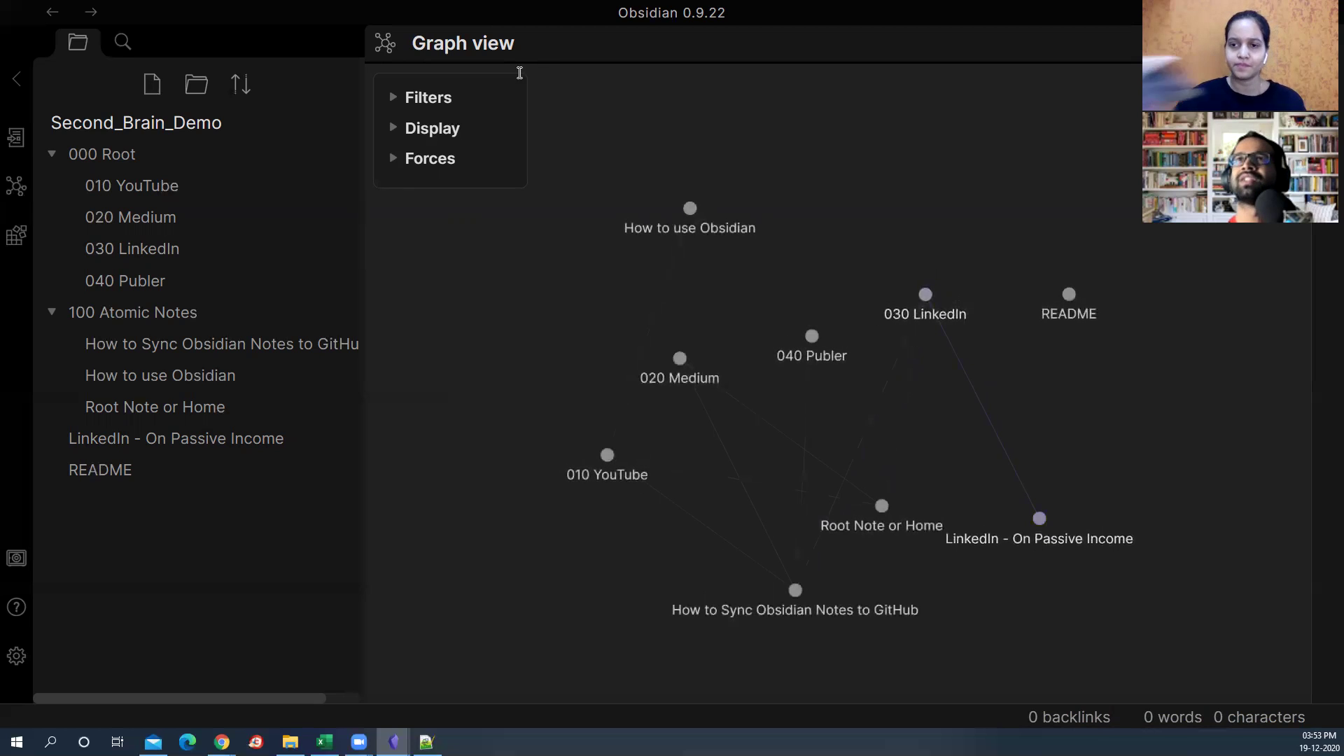
click(1039, 518)
drag(384, 47, 382, 46)
key(BackSpace)
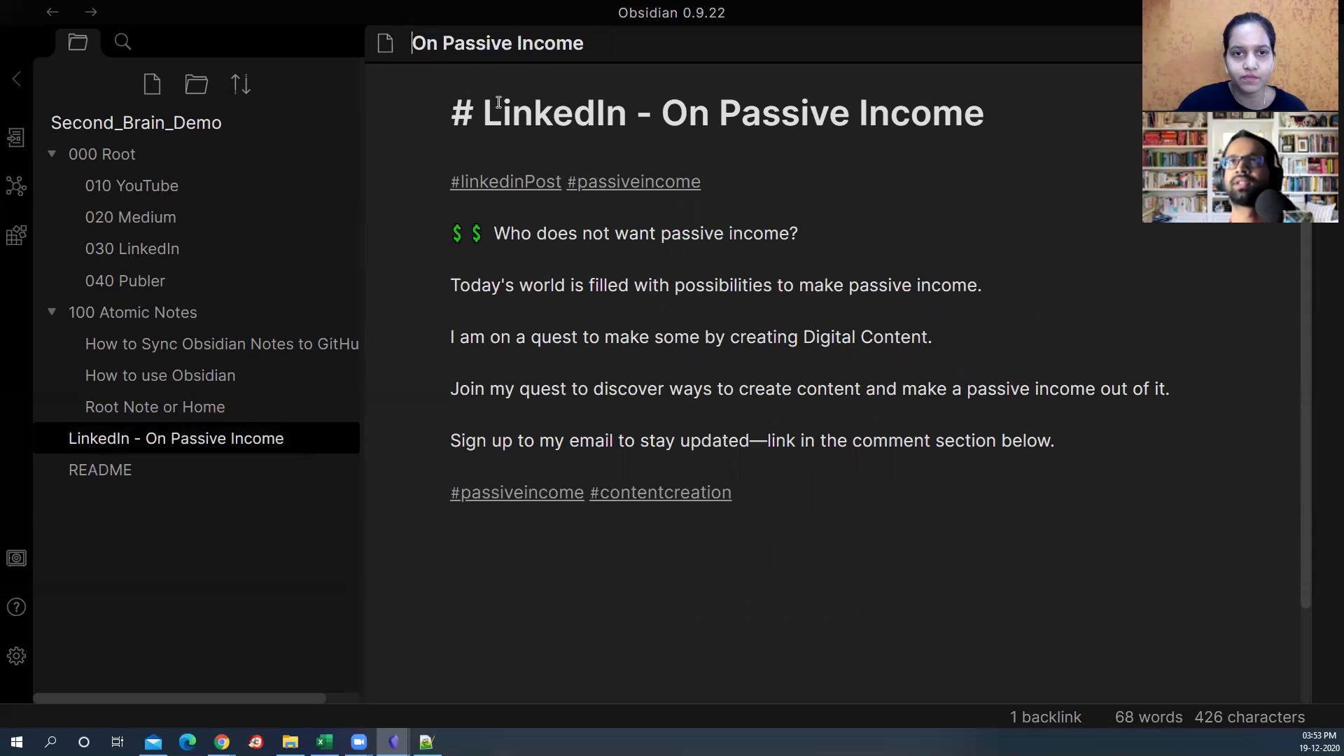
drag(662, 116, 483, 118)
key(BackSpace)
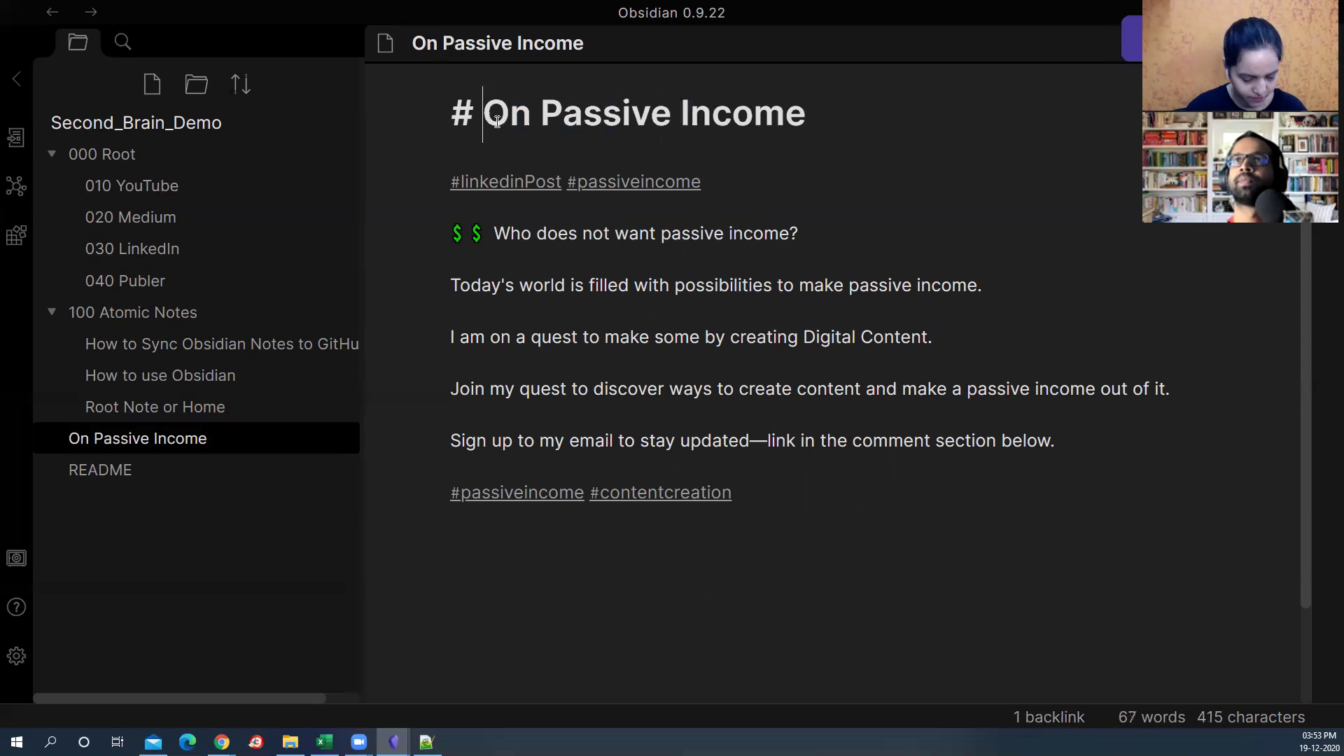
Step: Check the renamed note's link in 030 LinkedIn and its connection in the graph view, and reopen On Passive Income from the graph
click(179, 252)
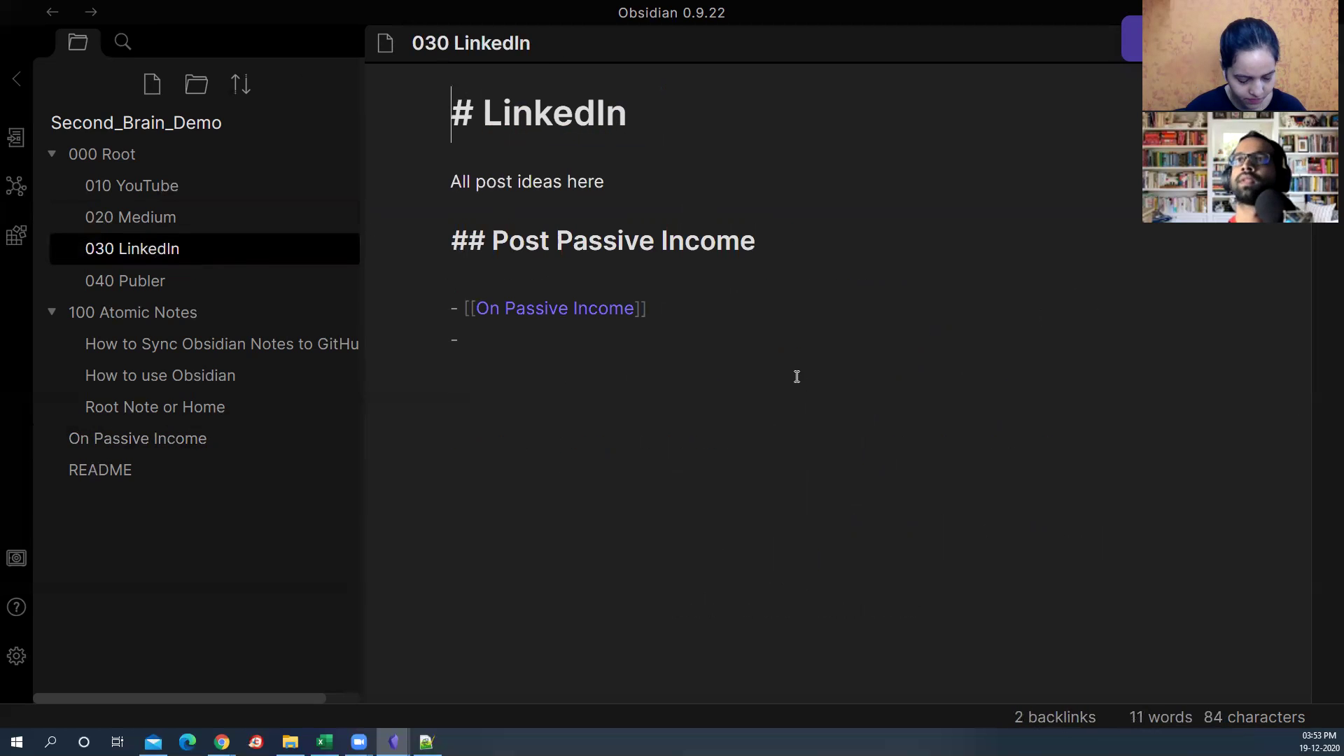
click(16, 185)
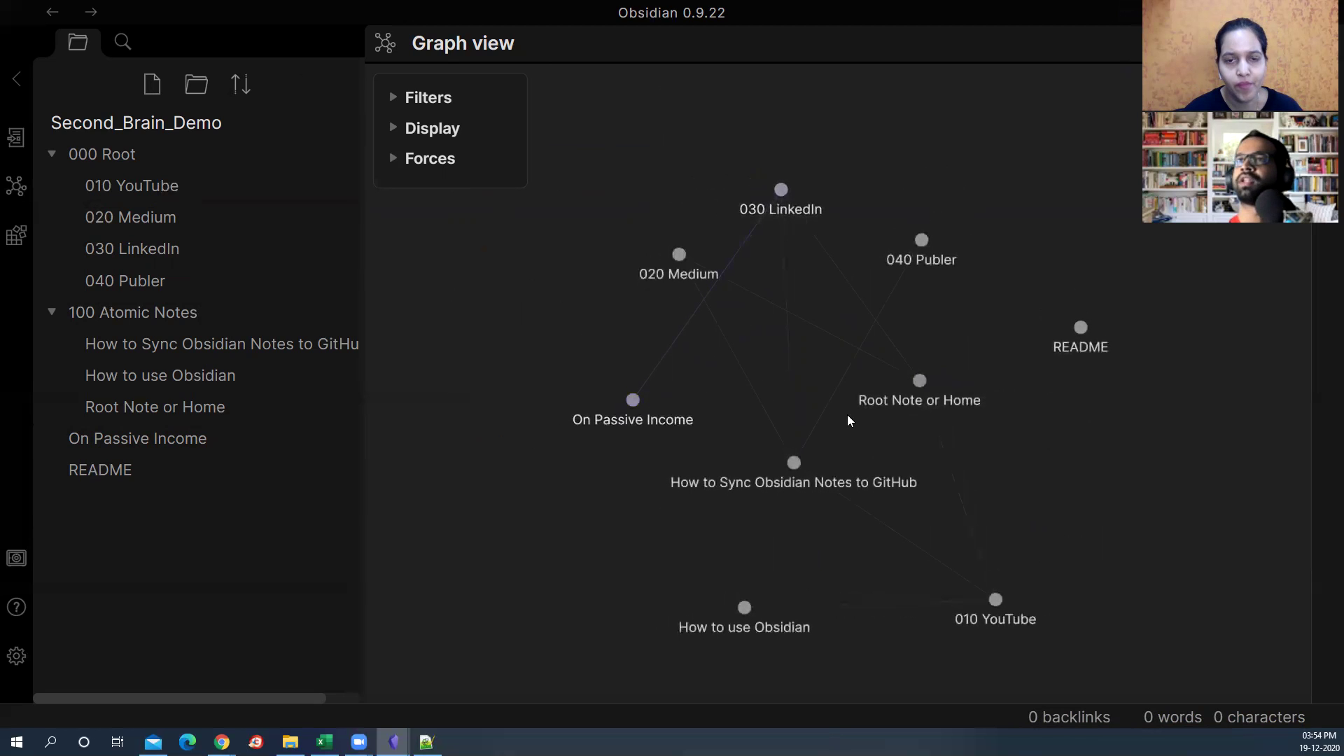
click(633, 400)
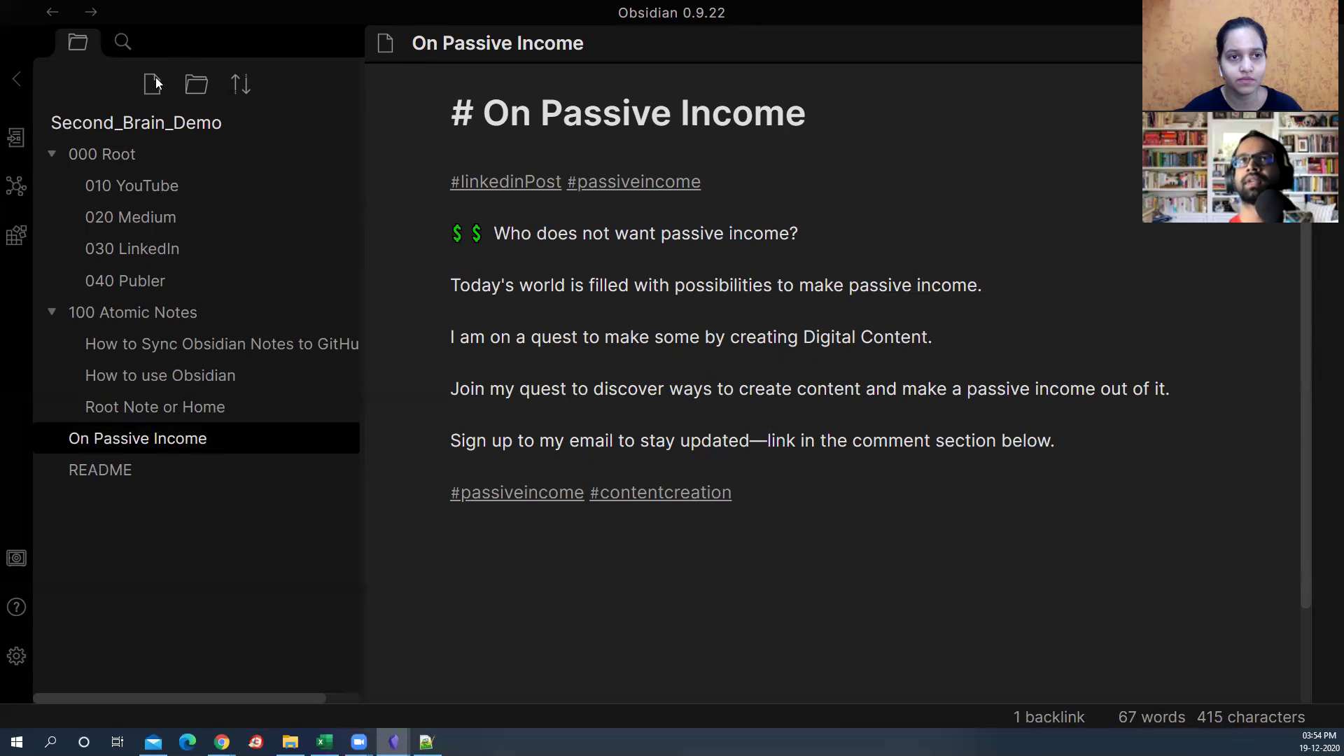
Step: Search the vault for #lin, view the match in the note, and extend the search to the full tag #linkedinPost
click(122, 42)
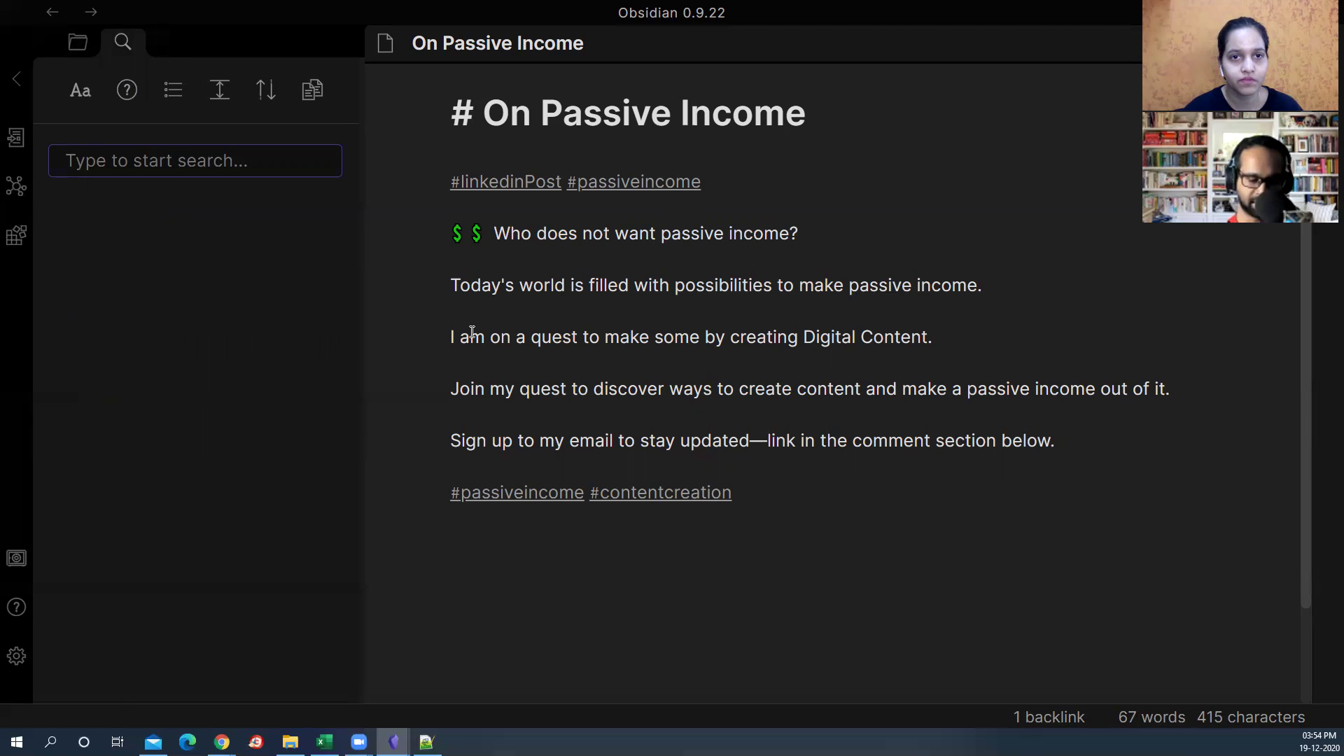
text(#lin)
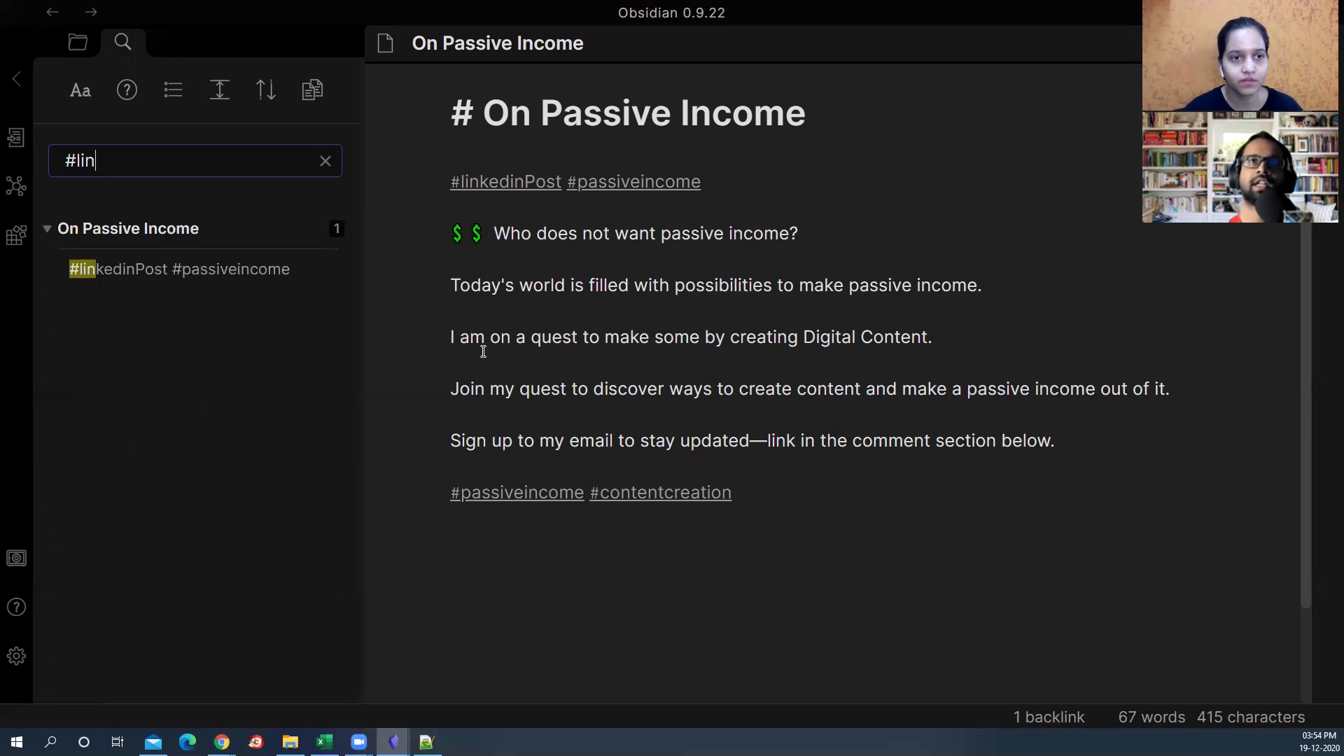
click(149, 273)
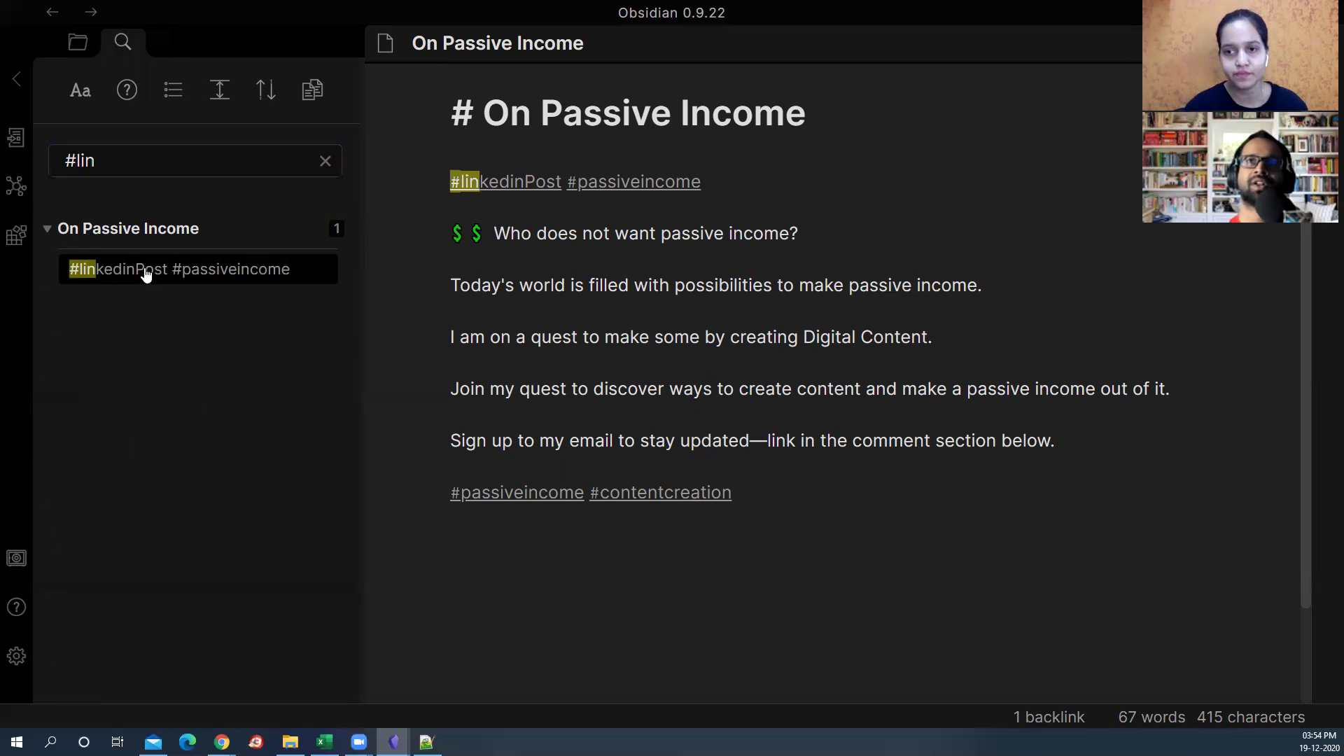
click(112, 165)
text(nked)
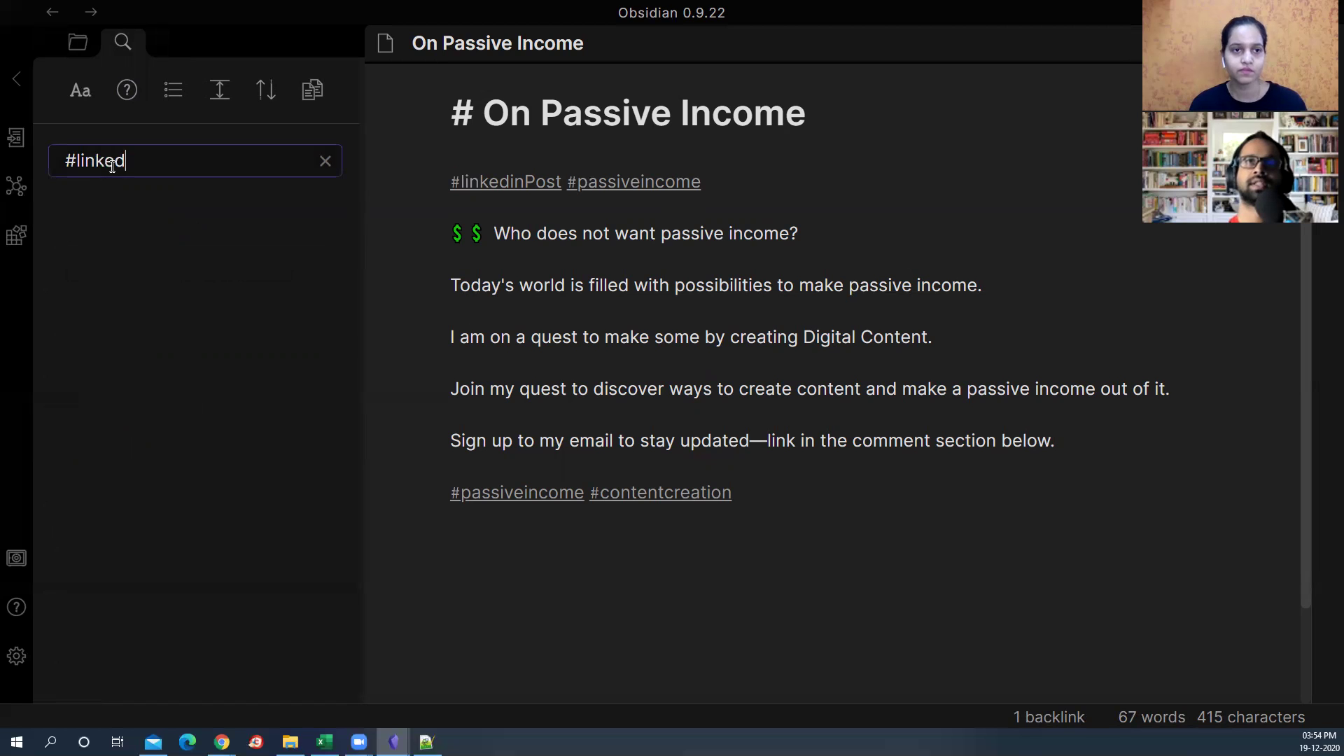
text(ninPs)
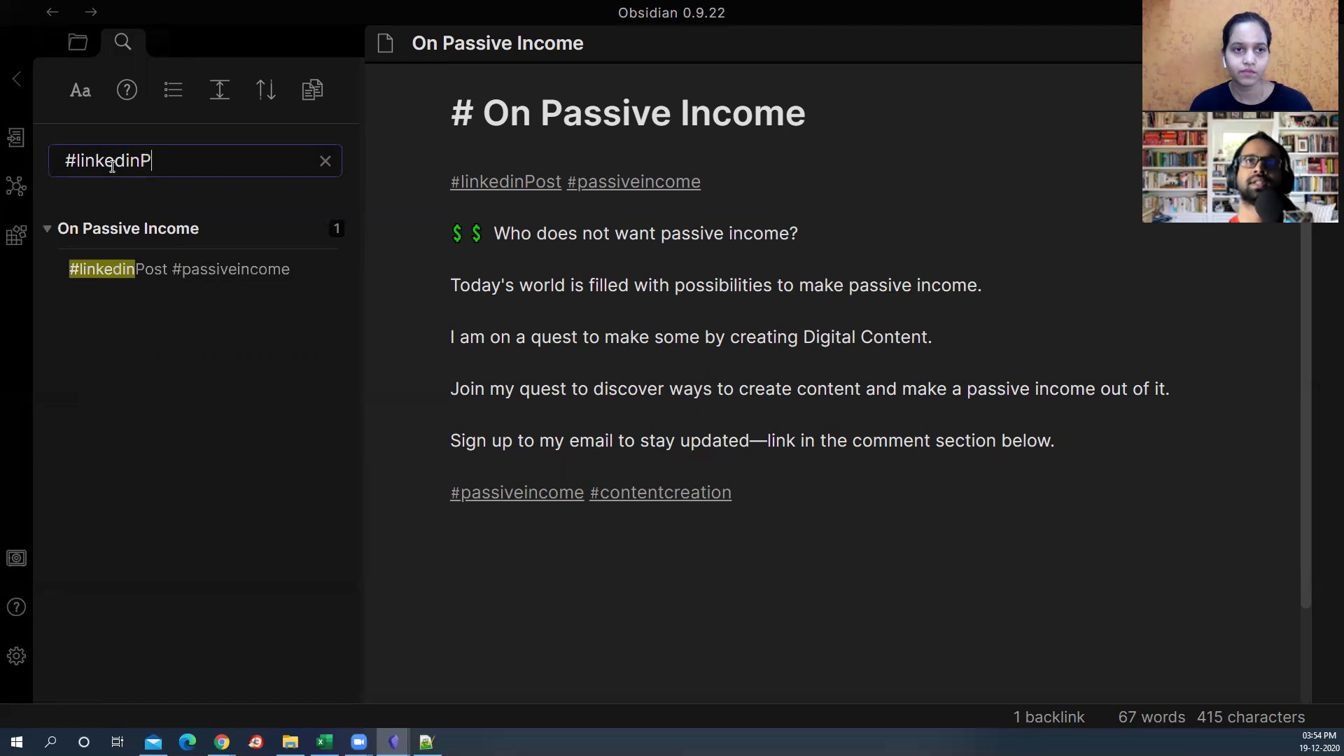
key(BackSpace)
text(ost)
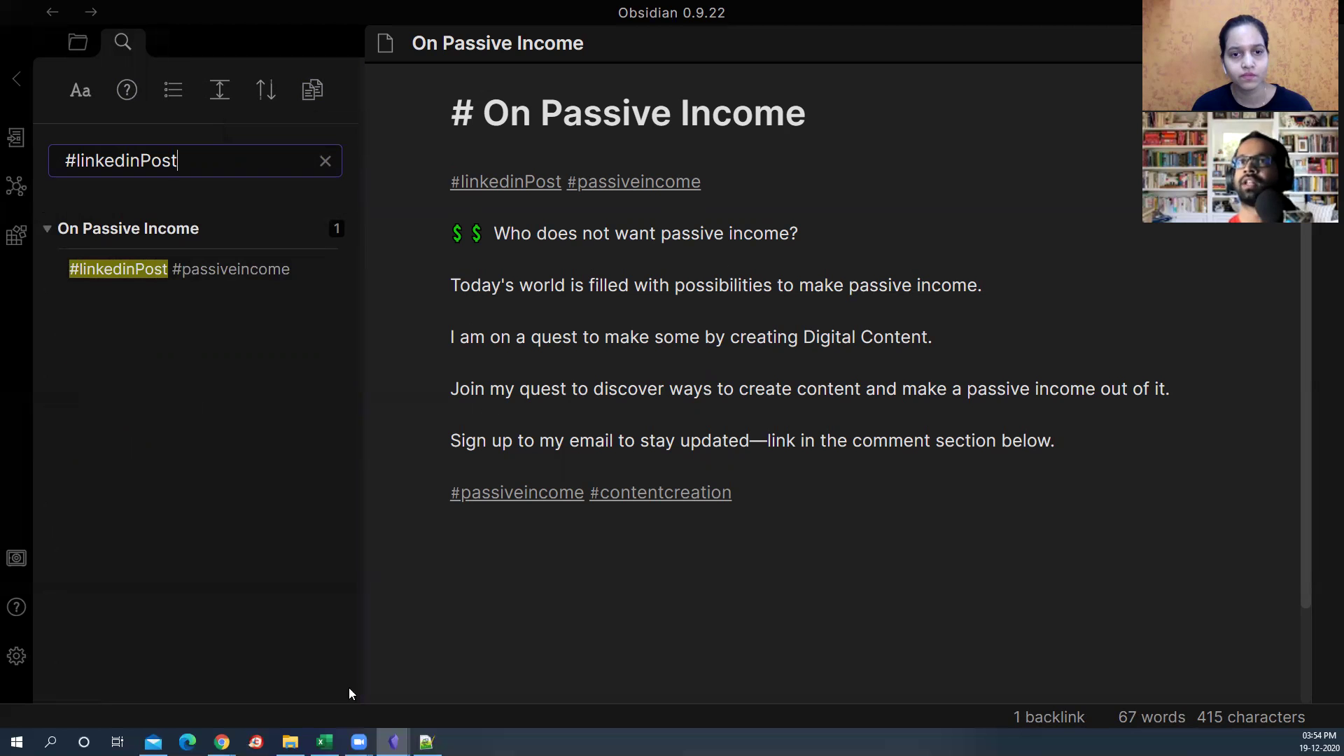
Step: Switch to the Obsidian window with the large personal vault, search its notes for the tag #action and browse the matches
mouse_move(394, 742)
click(293, 627)
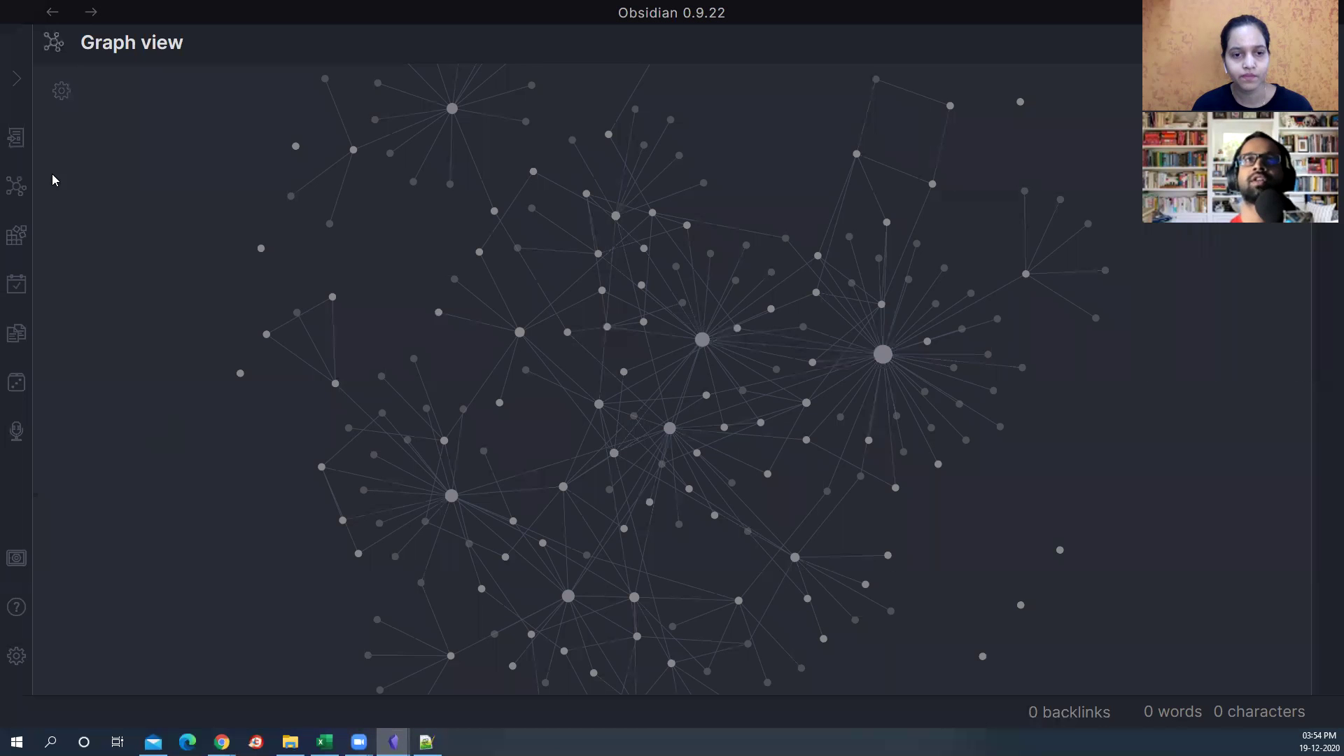
click(16, 78)
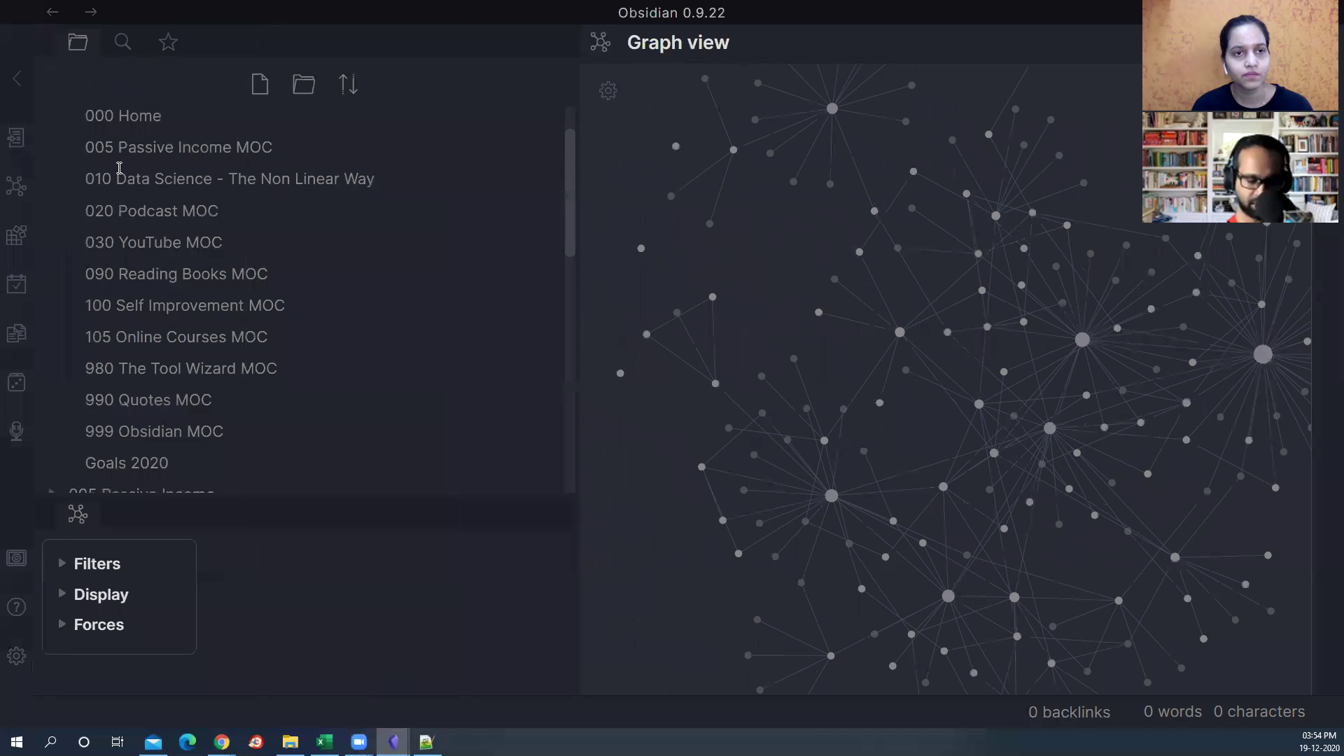
key(ctrl+shift+f)
text(#action)
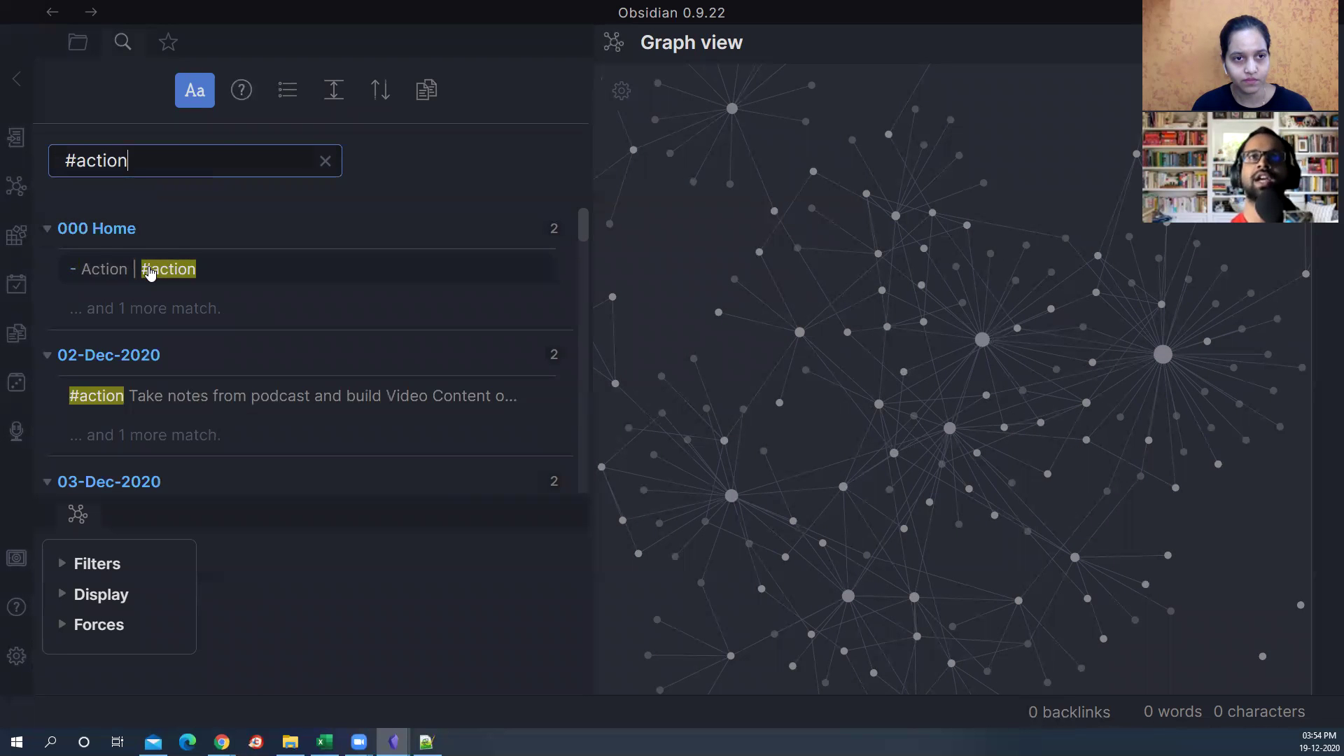
scroll(154, 266, down, 2)
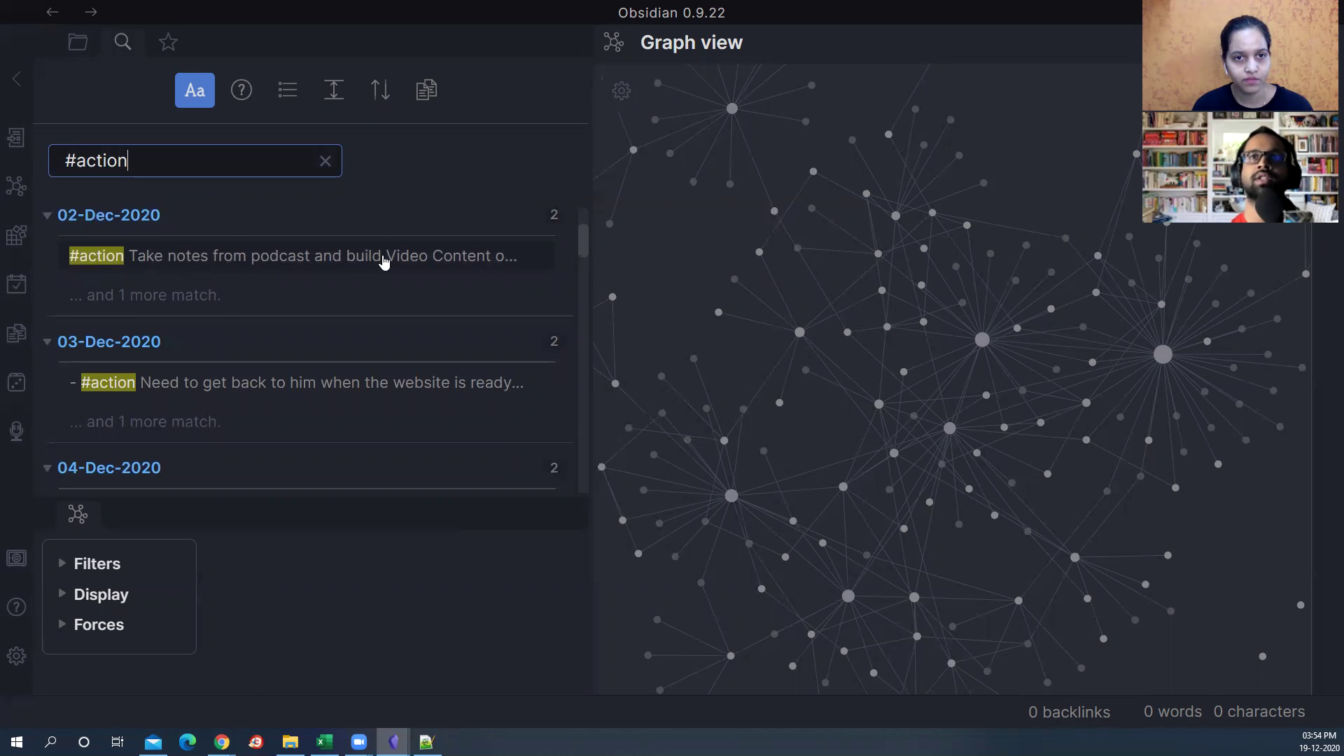
scroll(210, 371, down, 1)
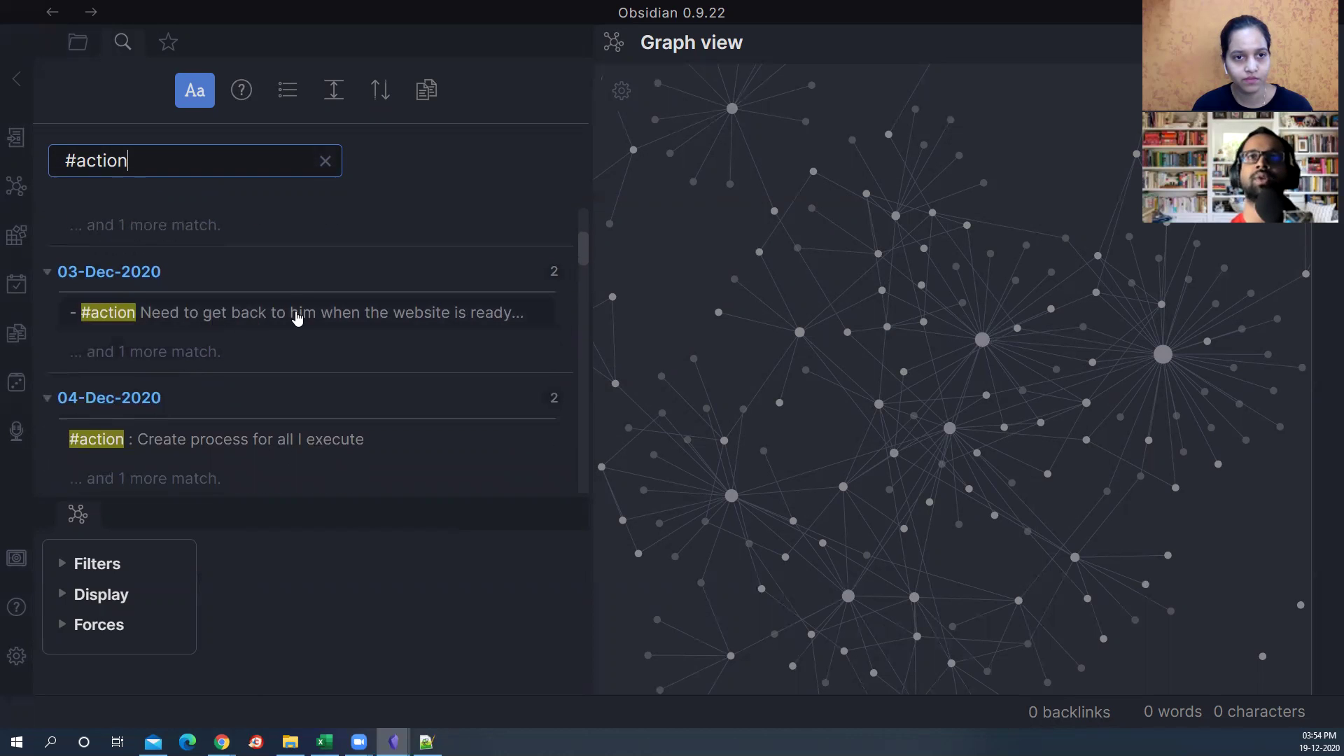
Step: Browse the remaining #action search matches through the December daily notes and 010 Data Science - The Non Linear Way
scroll(282, 335, down, 1)
scroll(235, 378, down, 2)
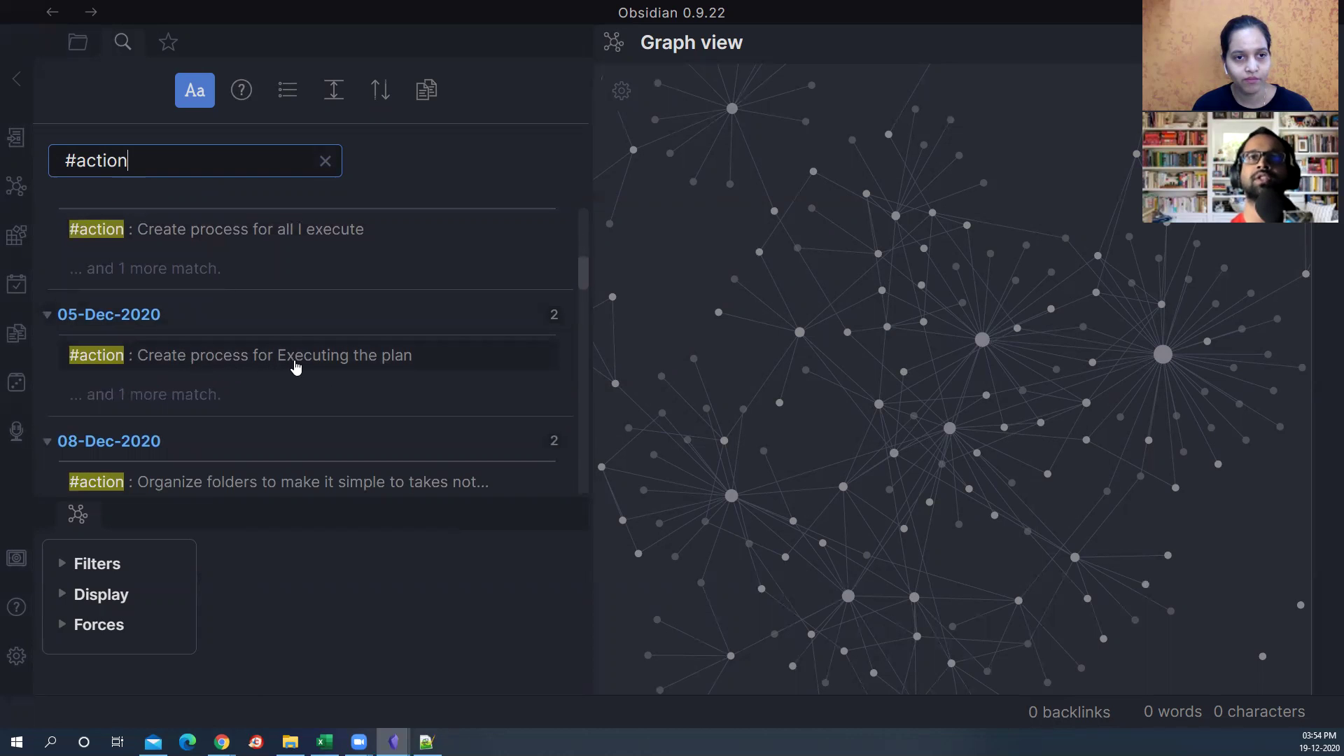
scroll(295, 367, down, 2)
scroll(266, 375, down, 2)
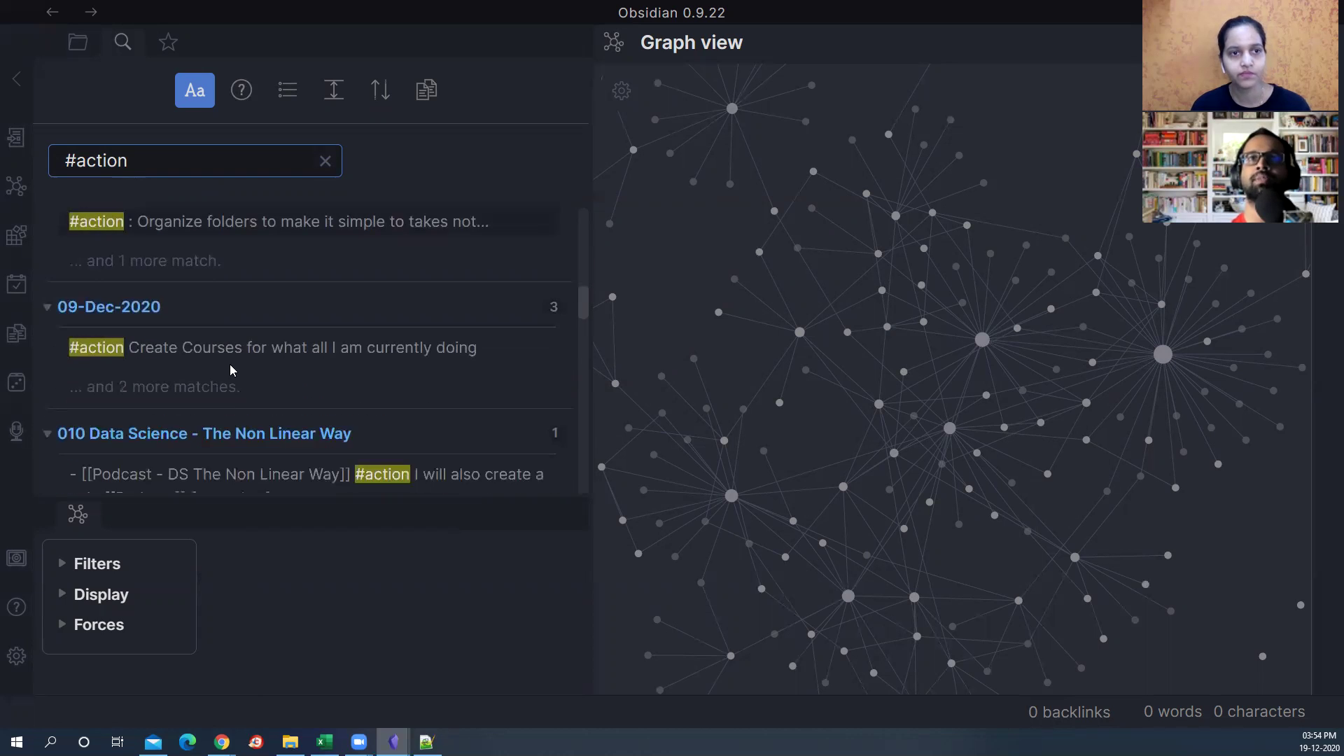
scroll(252, 351, down, 1)
scroll(228, 309, down, 5)
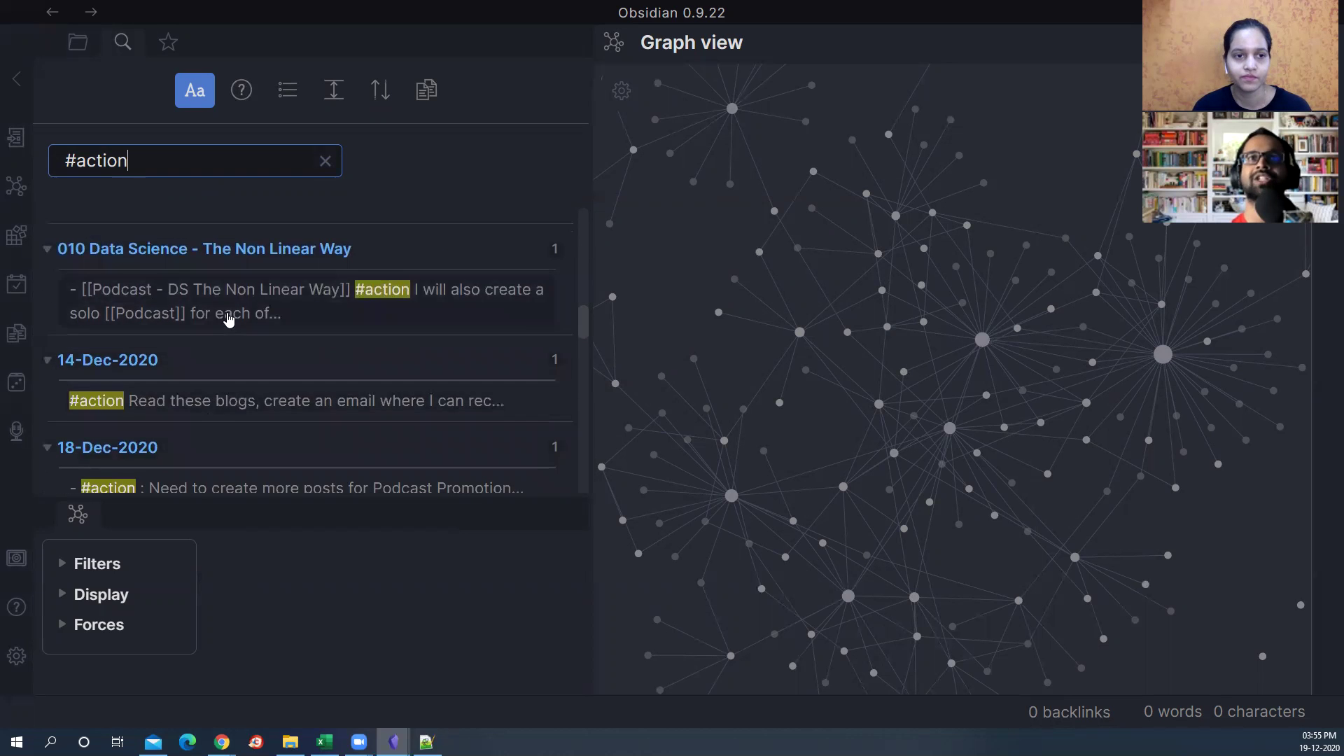
Step: Open the copyable version of the #action search results and review its full numbered list of wikilinks
click(423, 89)
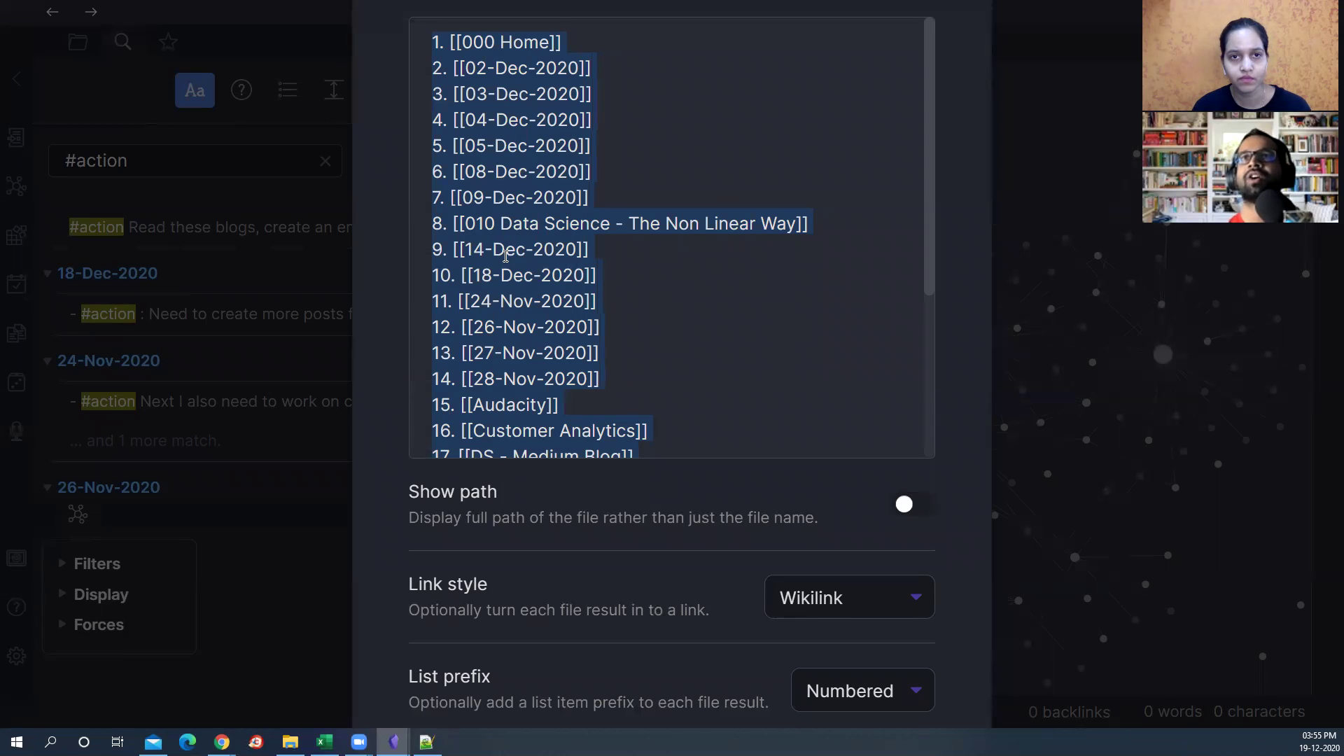
scroll(532, 341, down, 1)
scroll(515, 384, down, 2)
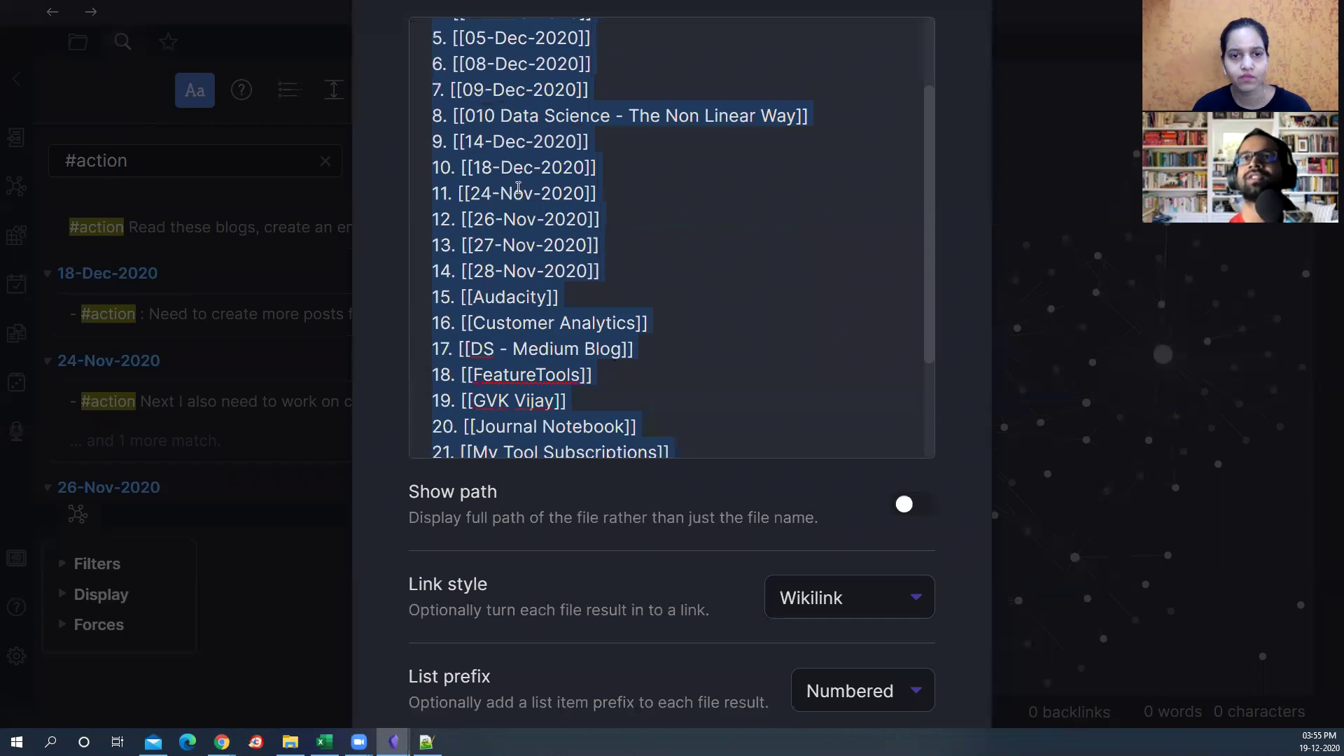
scroll(509, 325, down, 4)
scroll(501, 340, up, 6)
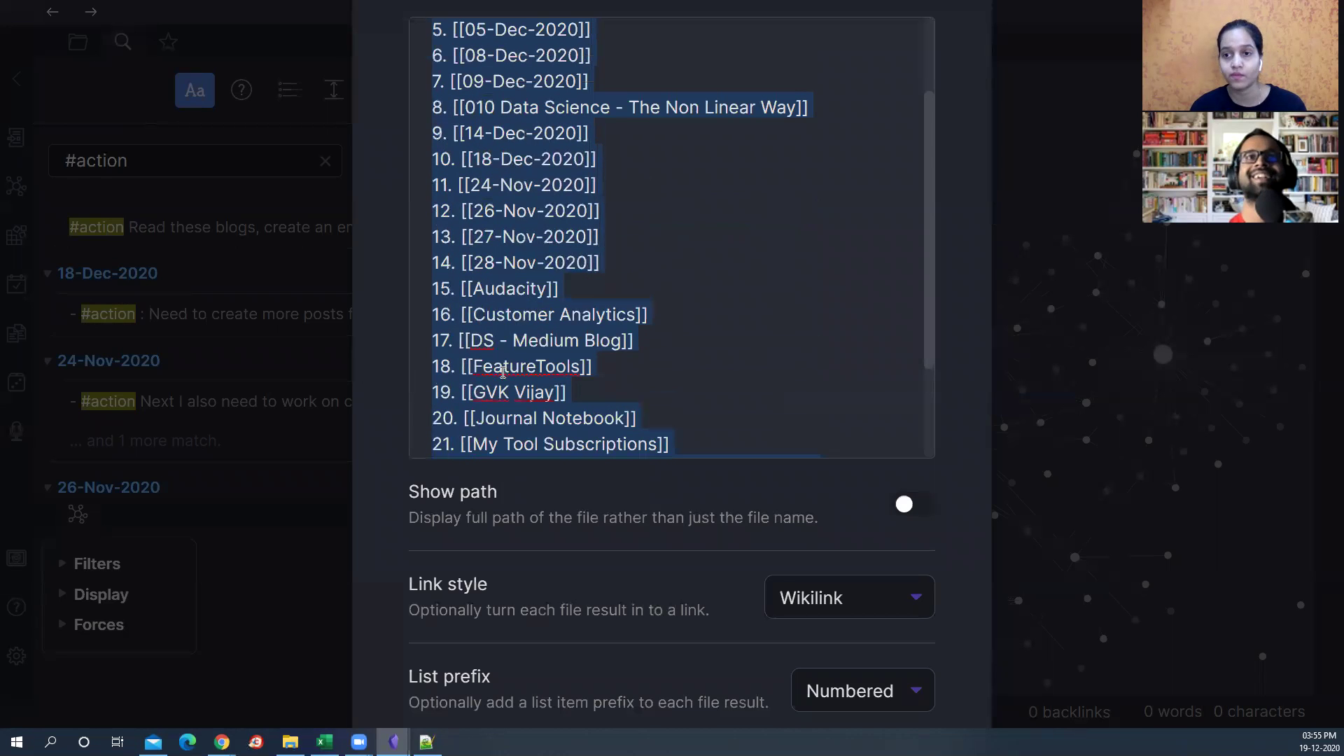
scroll(497, 346, up, 1)
scroll(496, 346, down, 4)
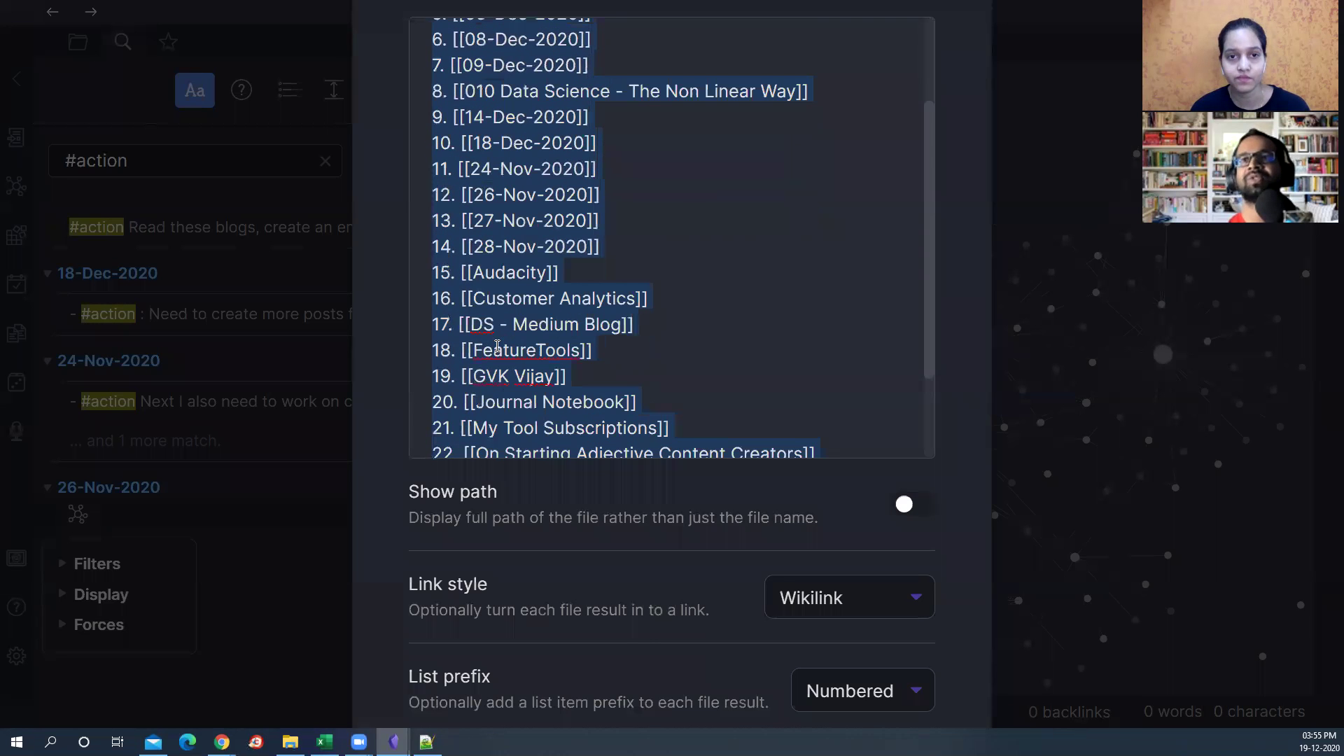
scroll(509, 337, down, 4)
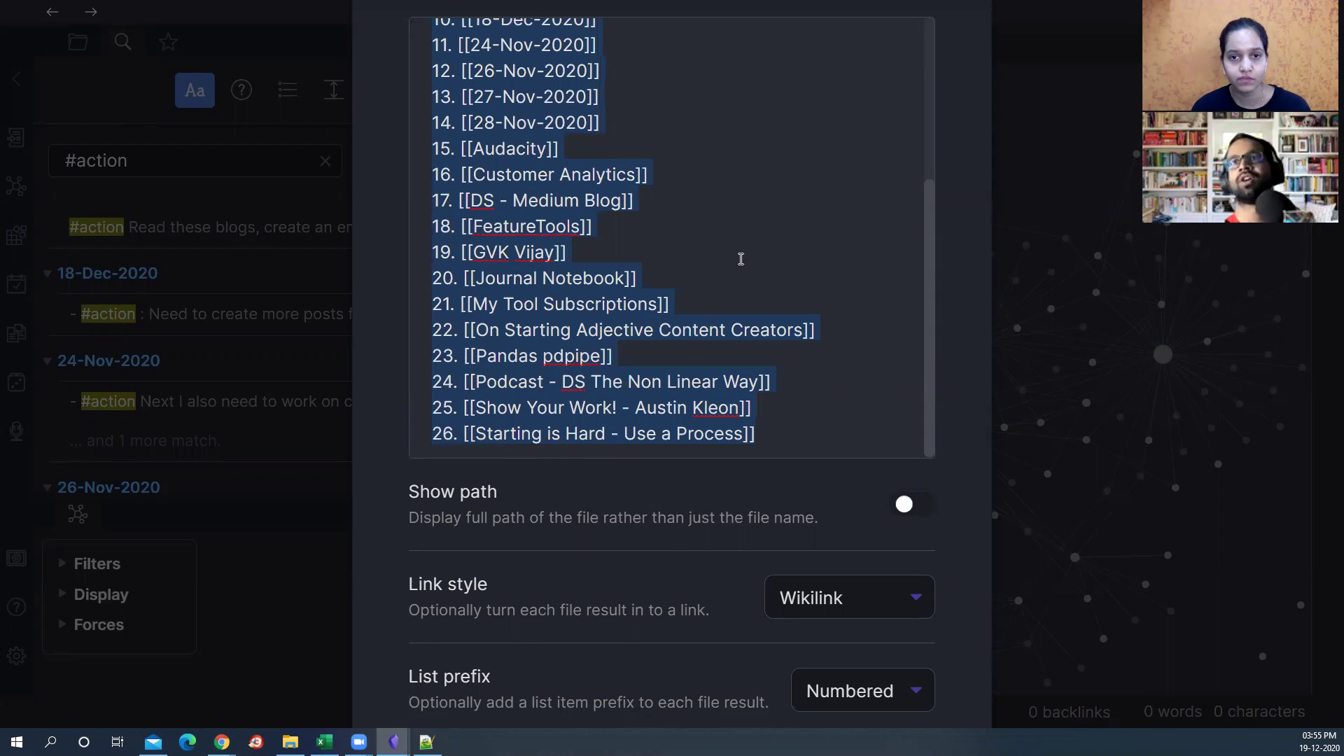
scroll(809, 408, up, 3)
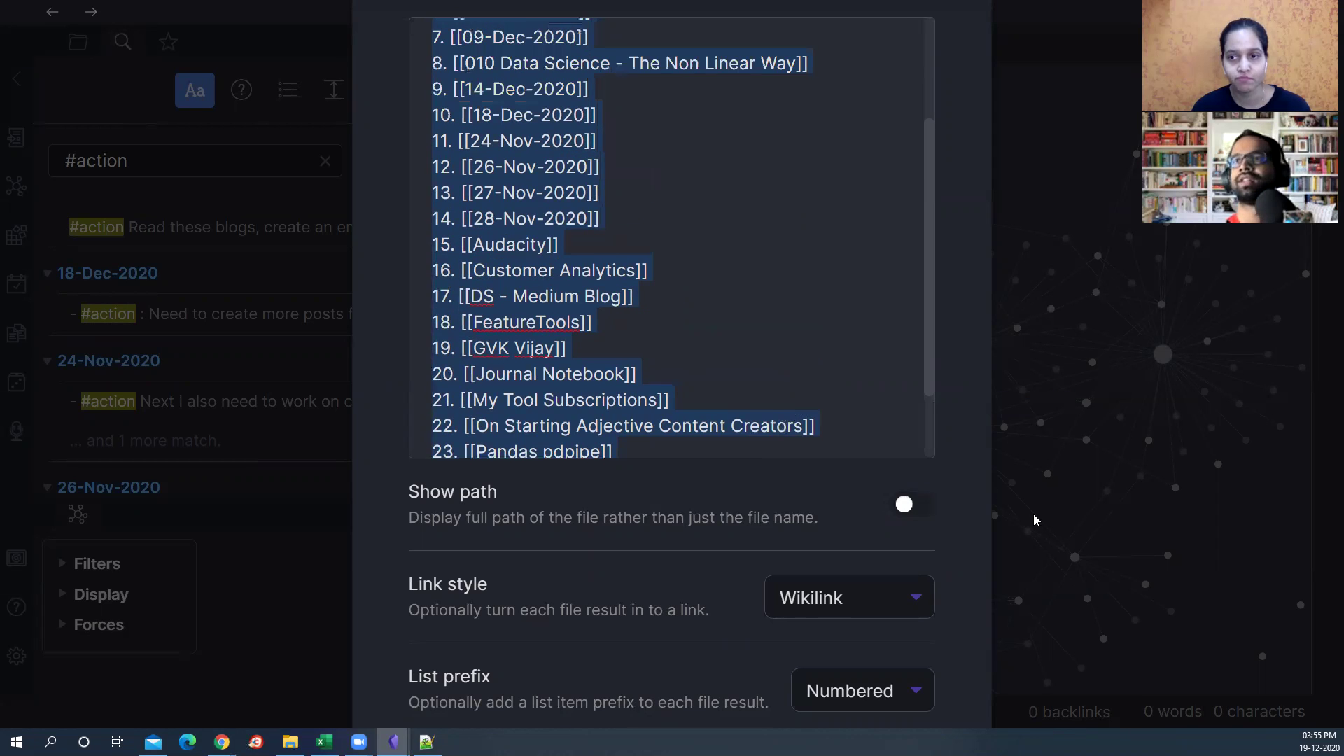
scroll(929, 549, up, 5)
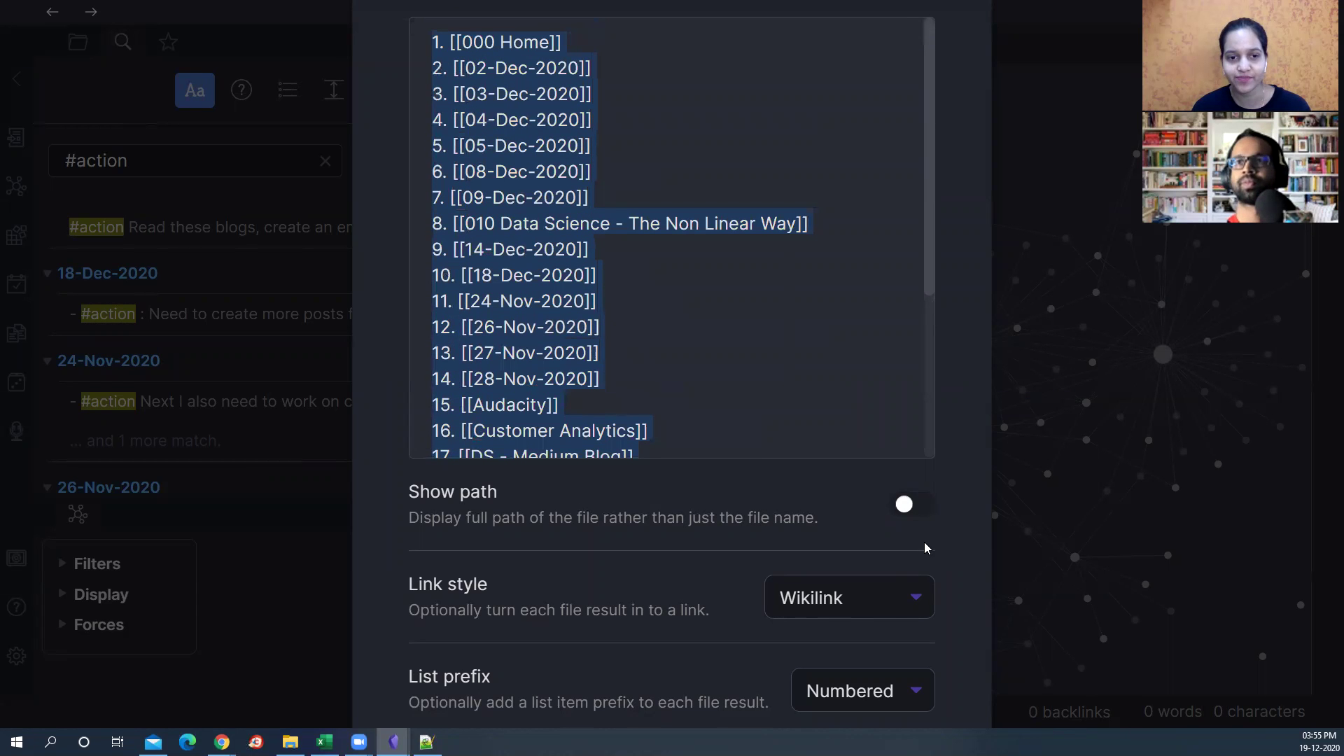
scroll(924, 541, down, 4)
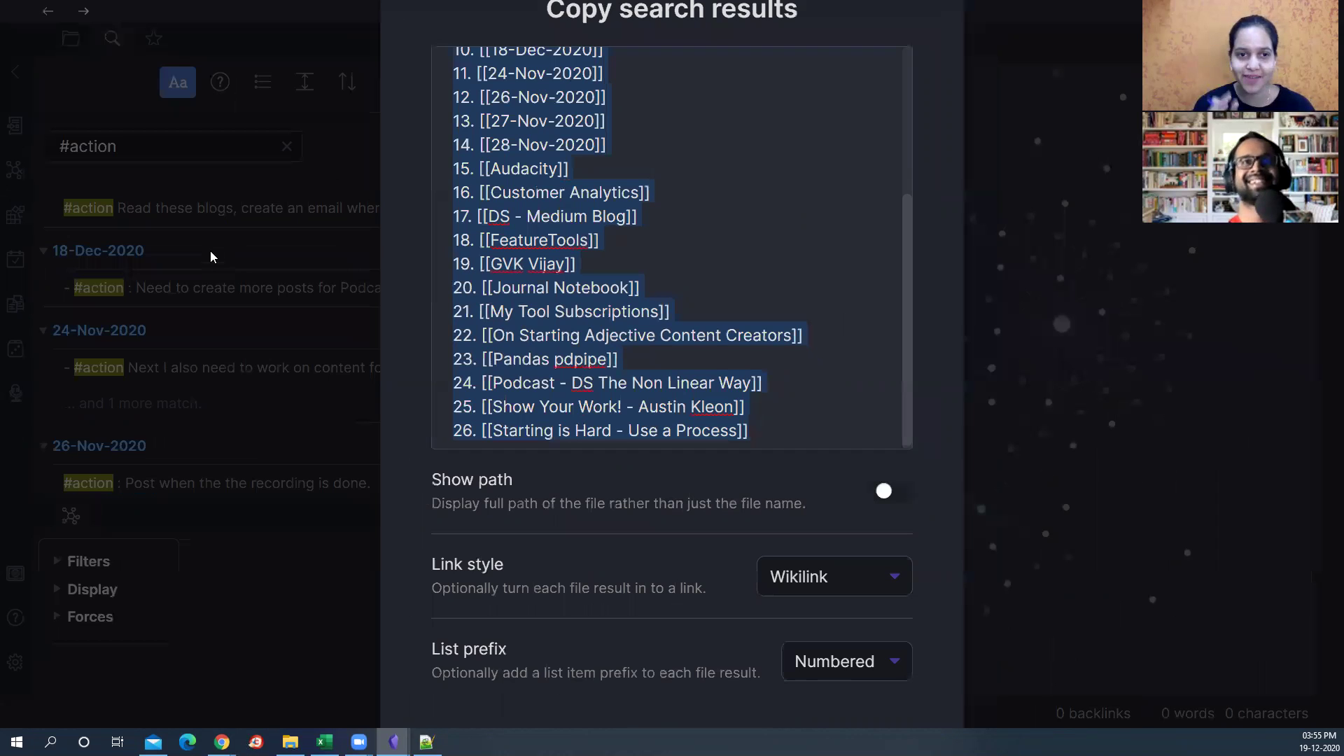
Step: Copy the #action results as a numbered wikilink list without file paths and close the dialog
click(224, 111)
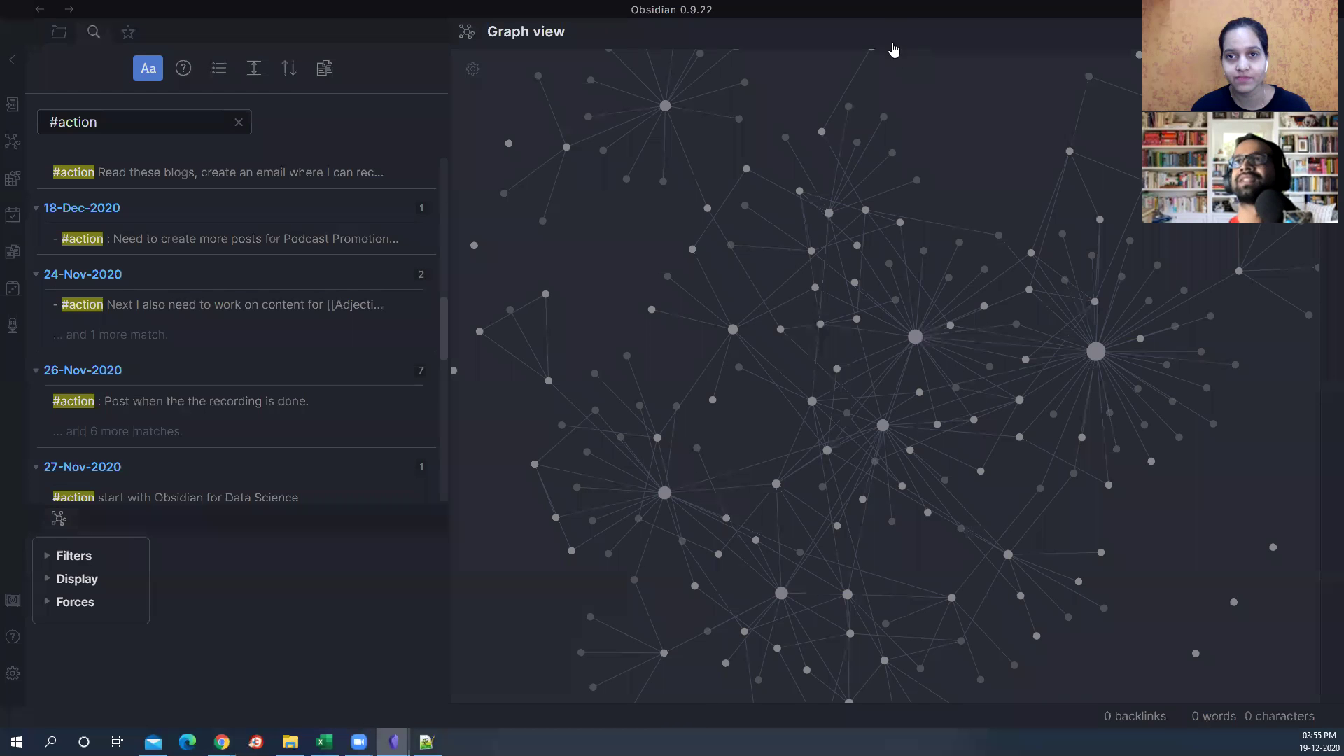
click(11, 107)
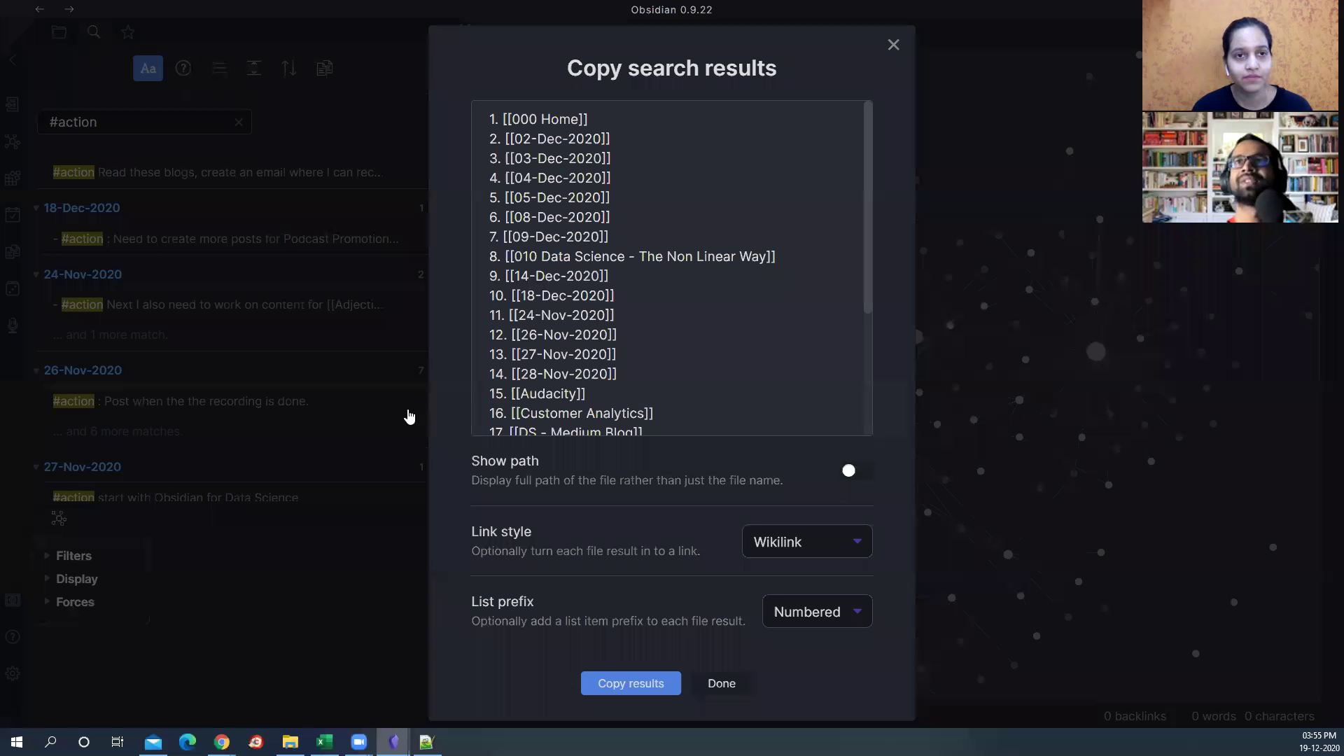
click(416, 419)
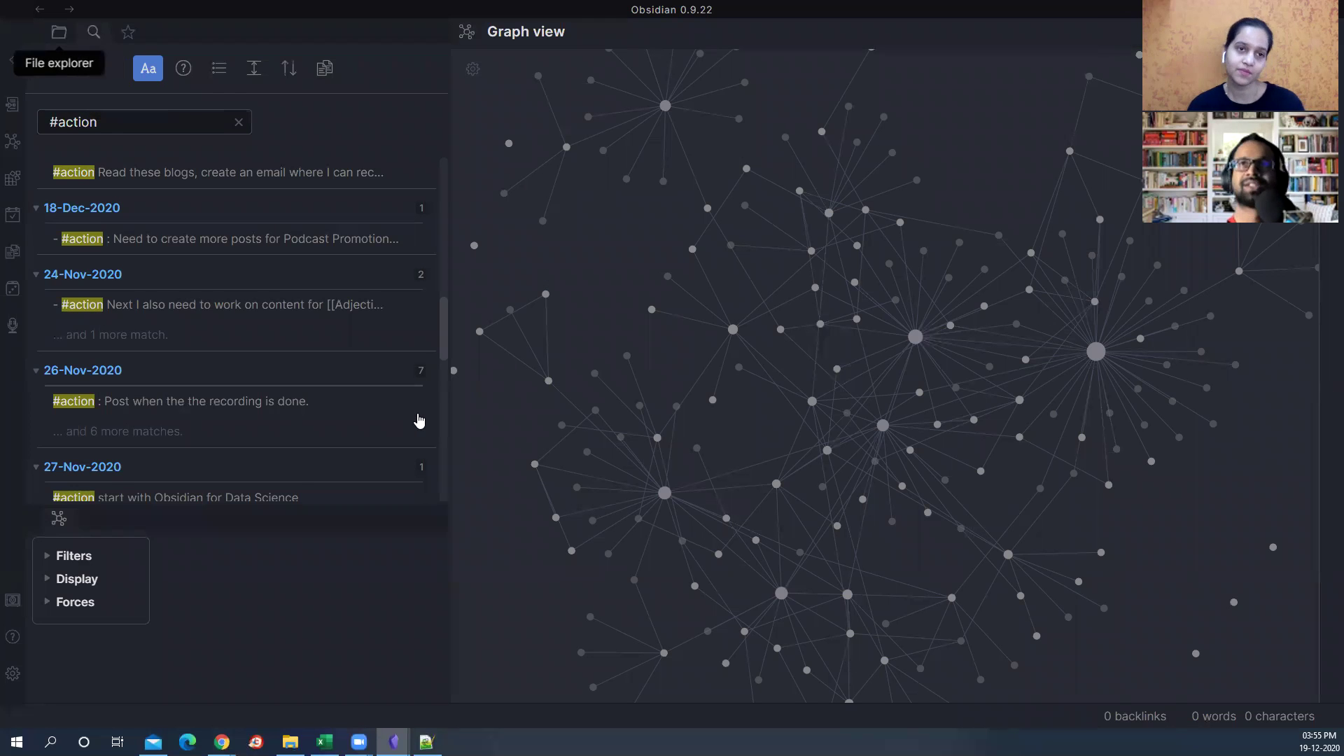
Step: Create a new note in the vault and title it "Actions till 19Dec2020"
click(59, 32)
click(202, 64)
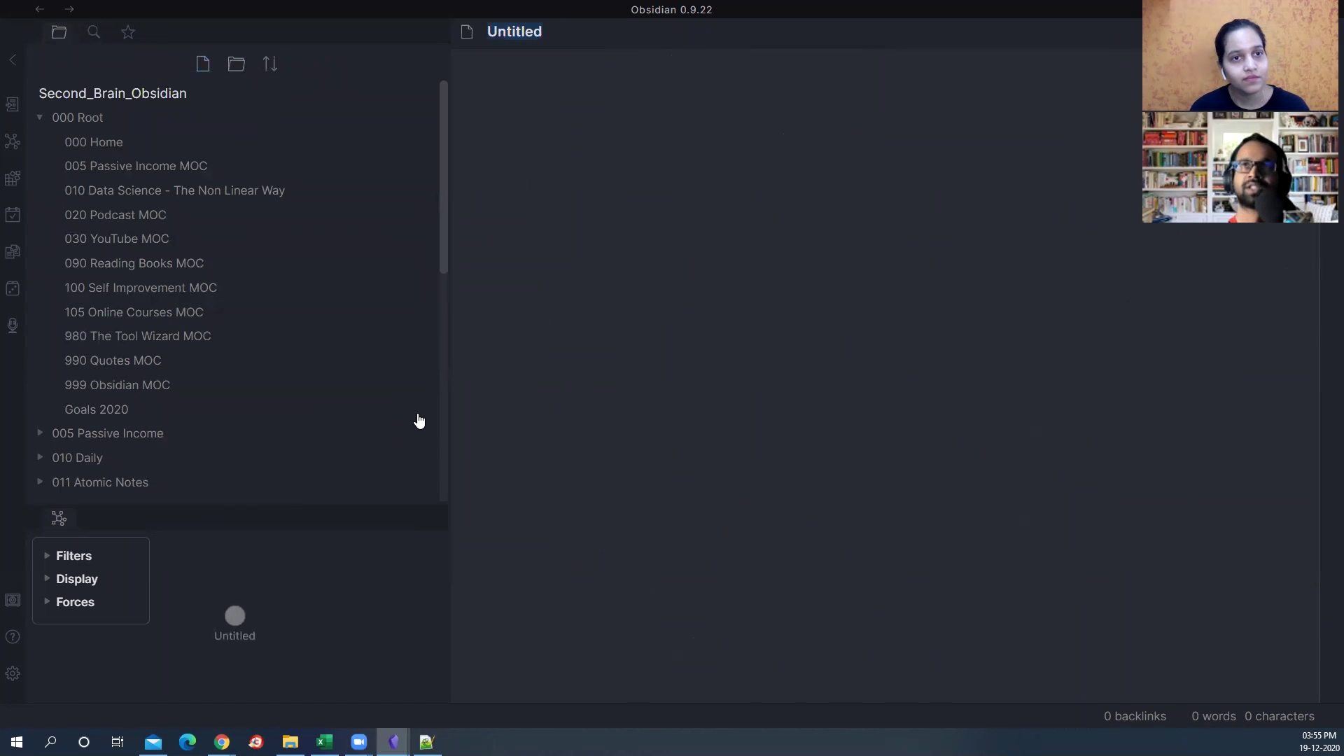
text(Actions till)
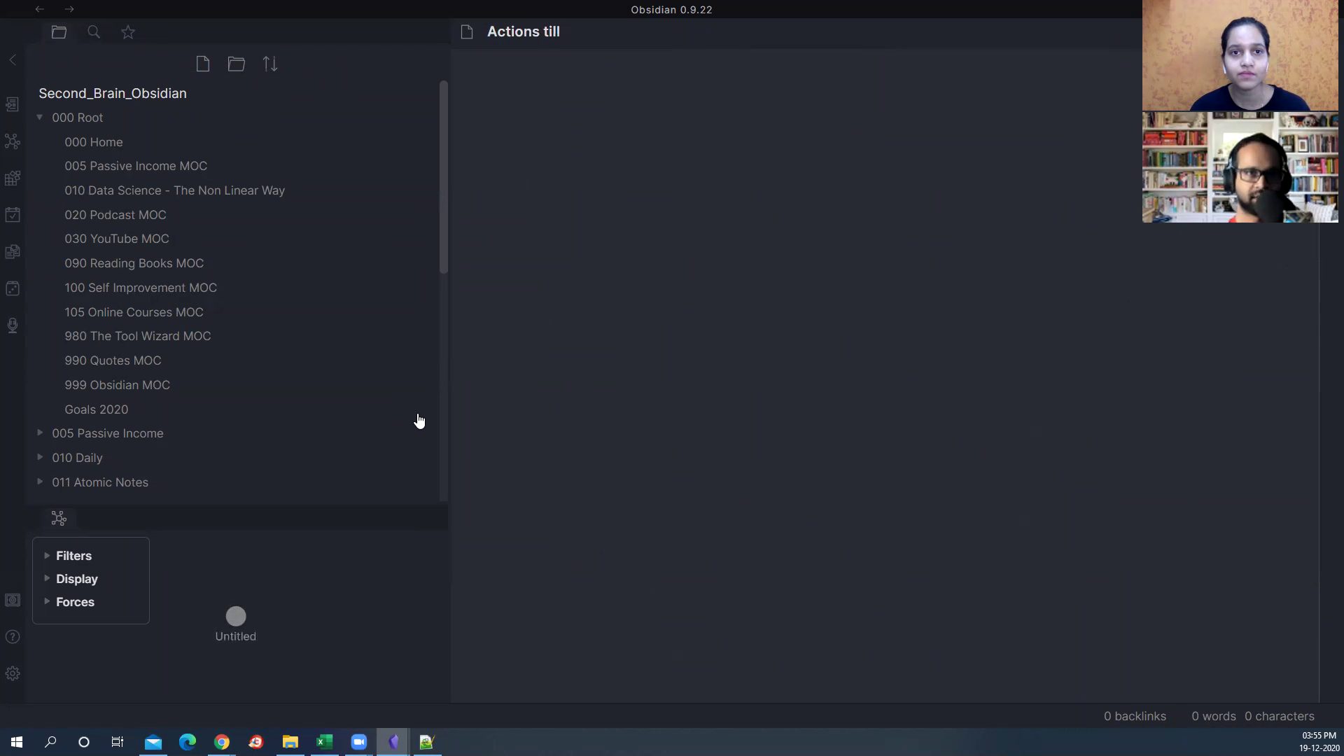
text( 19Dec2020)
click(711, 109)
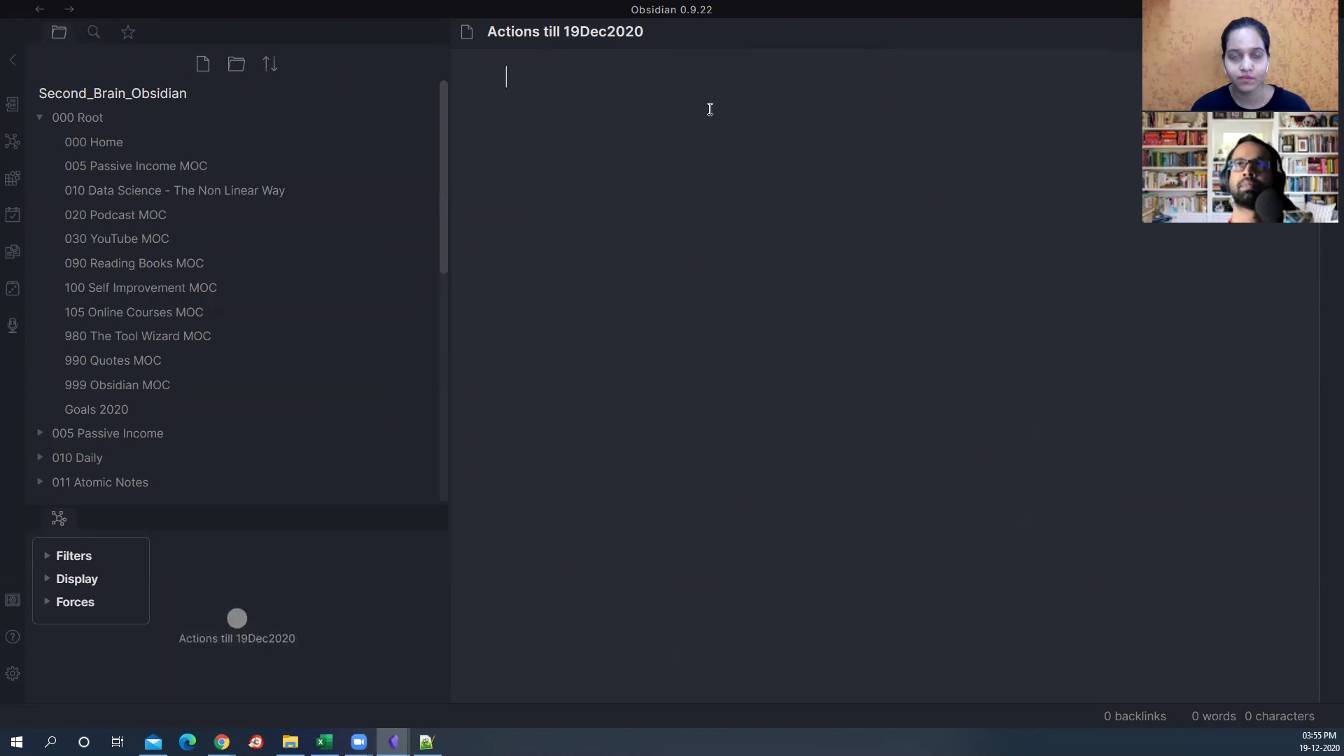
Step: Paste the copied list of links into the Actions till 19Dec2020 note and narrow the sidebar beside it
key(ctrl+v)
scroll(534, 81, up, 1)
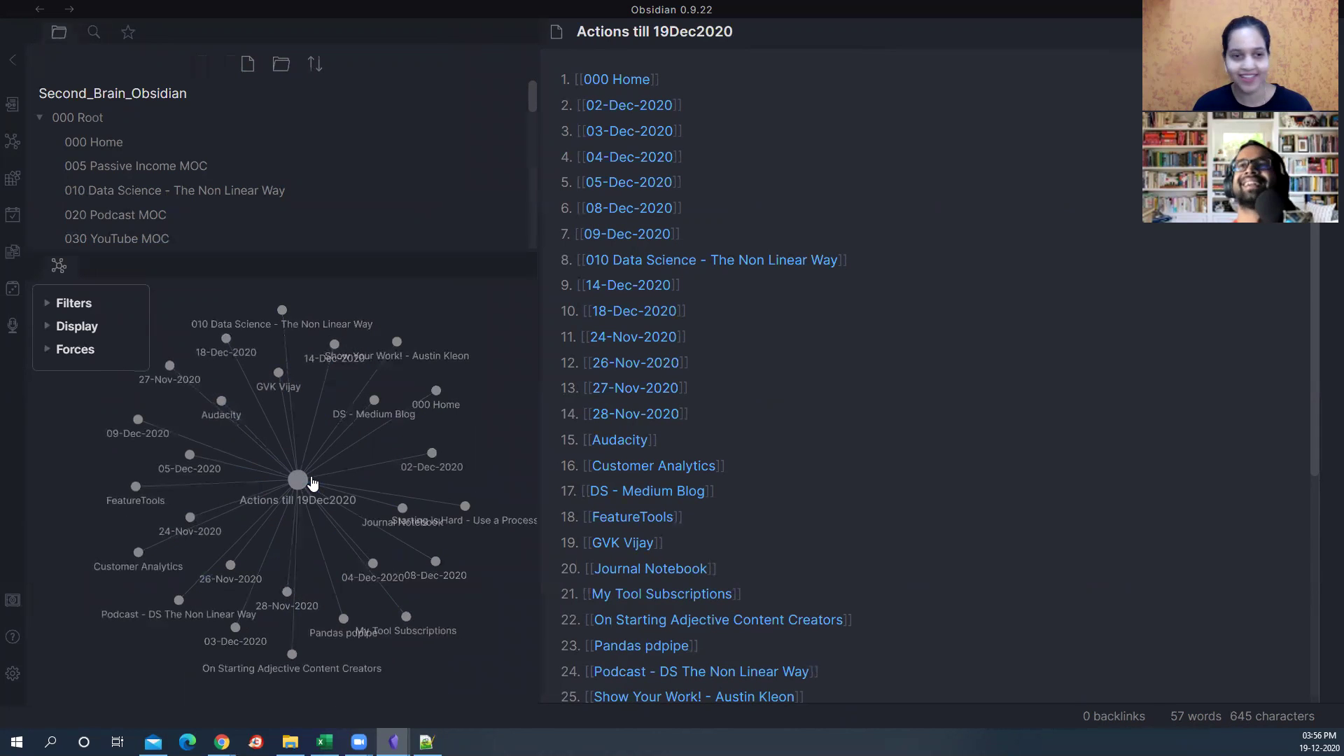
drag(534, 159, 344, 183)
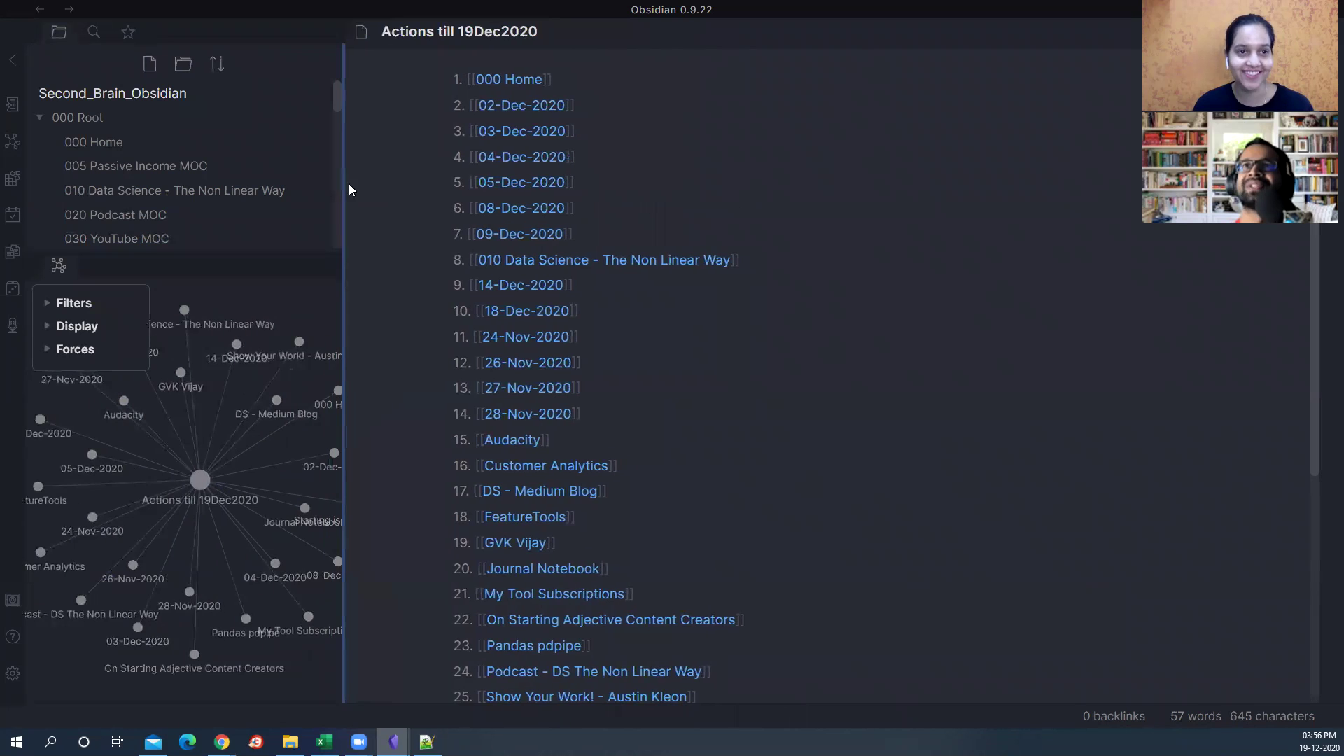
Step: Open 000 Home in a new pane and add an empty nested item under its link in the actions list
right_click(509, 81)
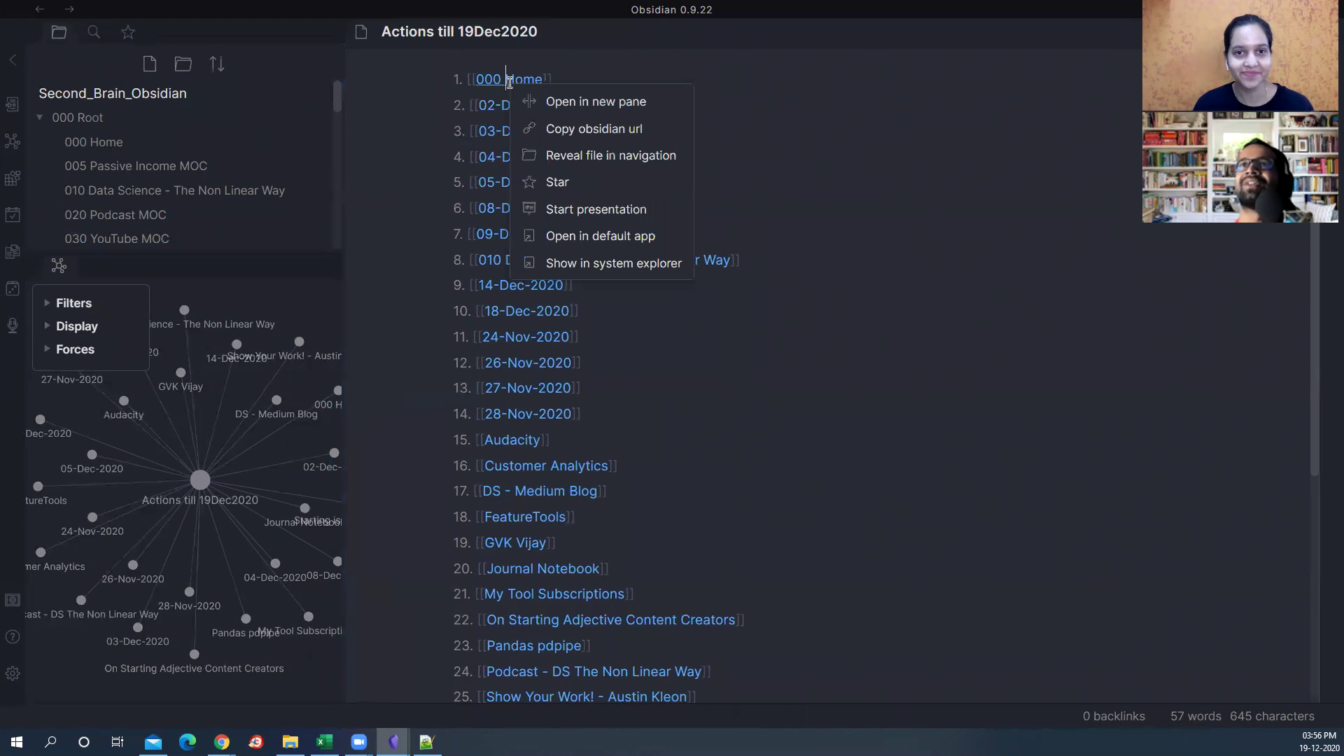
click(557, 101)
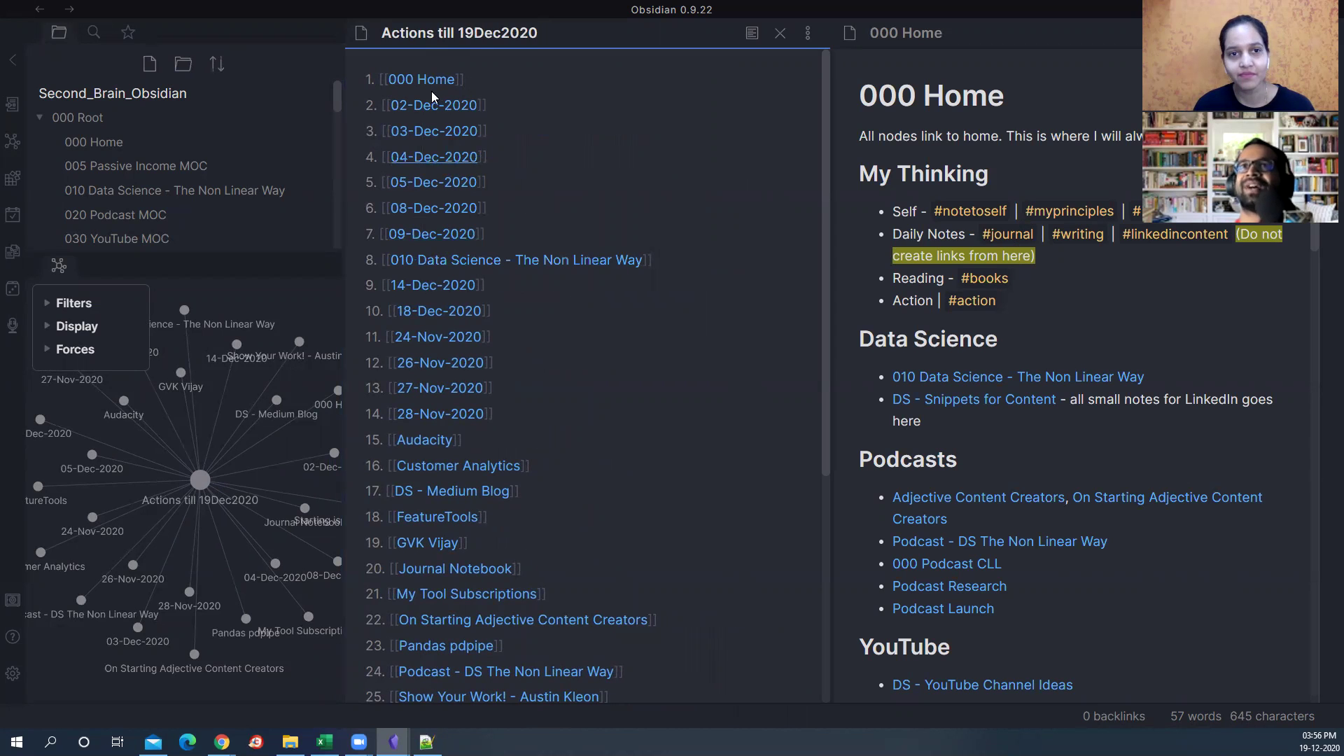
key(Return)
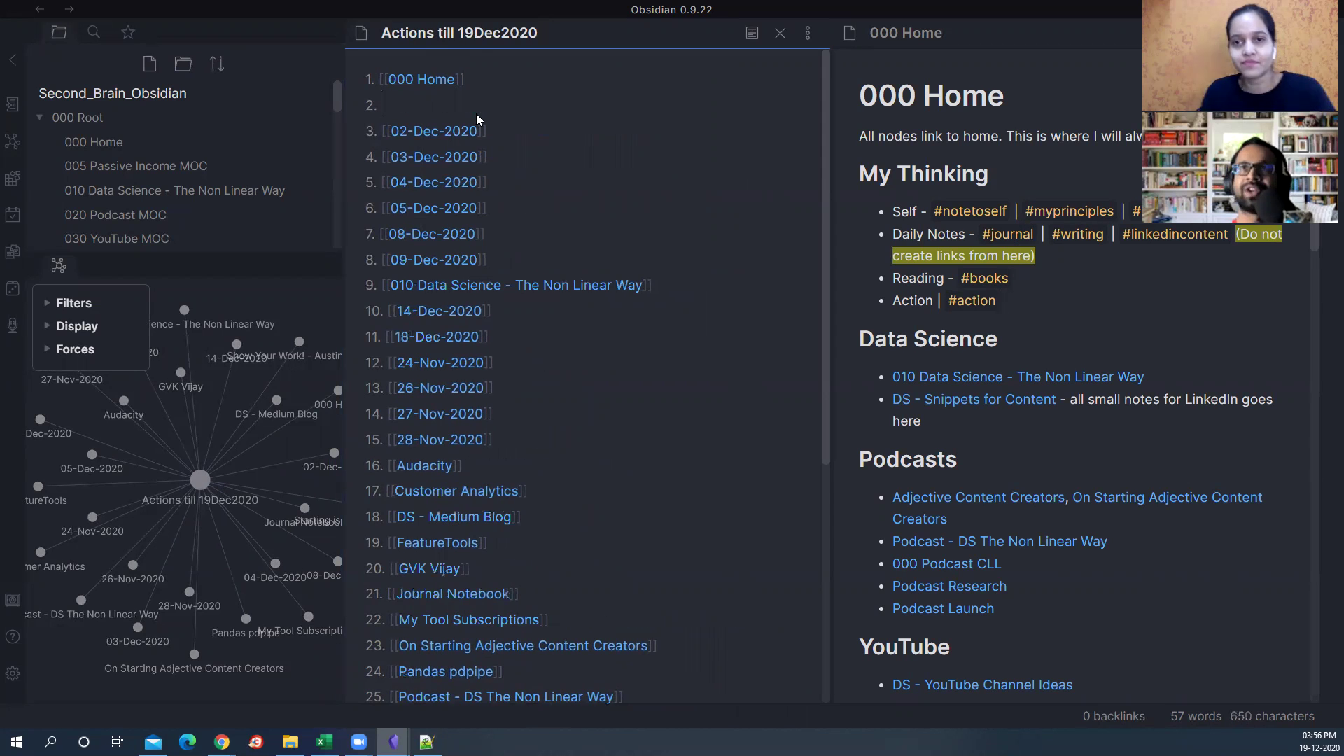
key(Tab)
Step: Copy "Used when I need to keep a record on an action item I need to take." from 000 Home into the nested item and close 000 Home
scroll(1038, 530, down, 8)
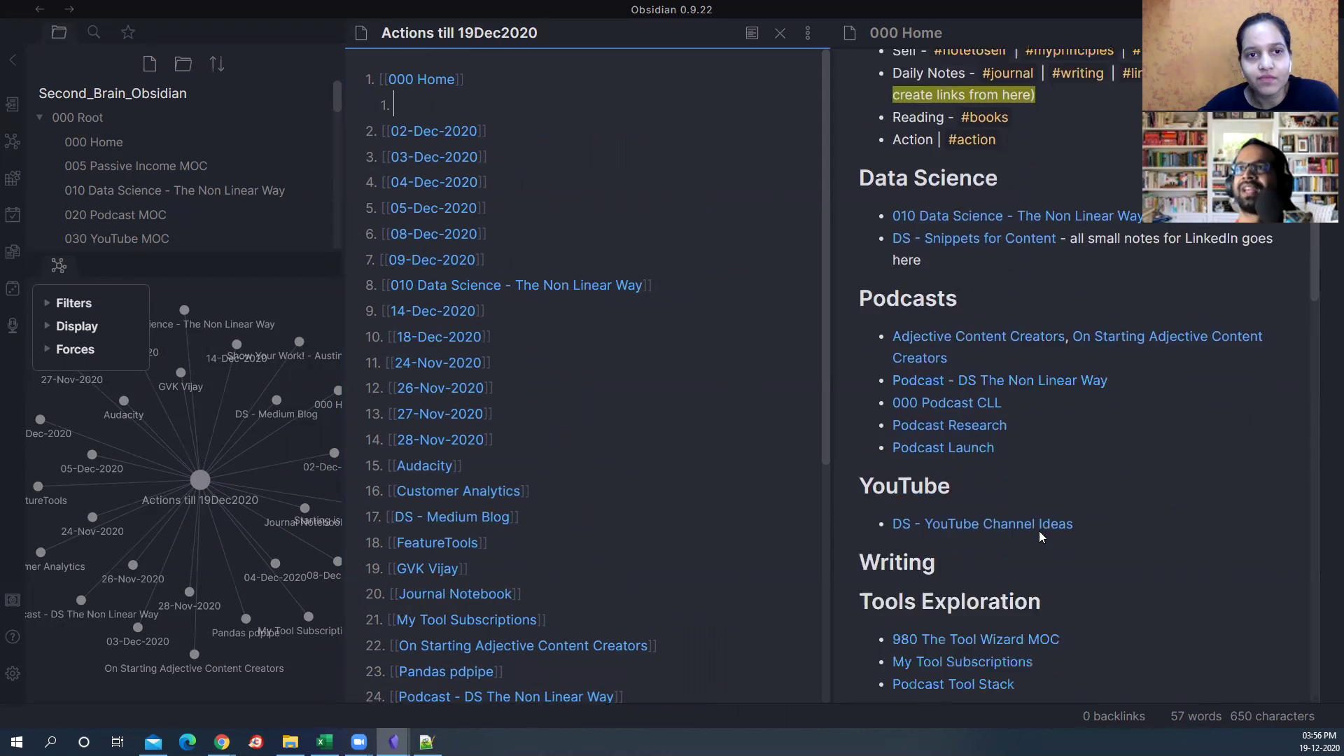
scroll(1035, 569, down, 2)
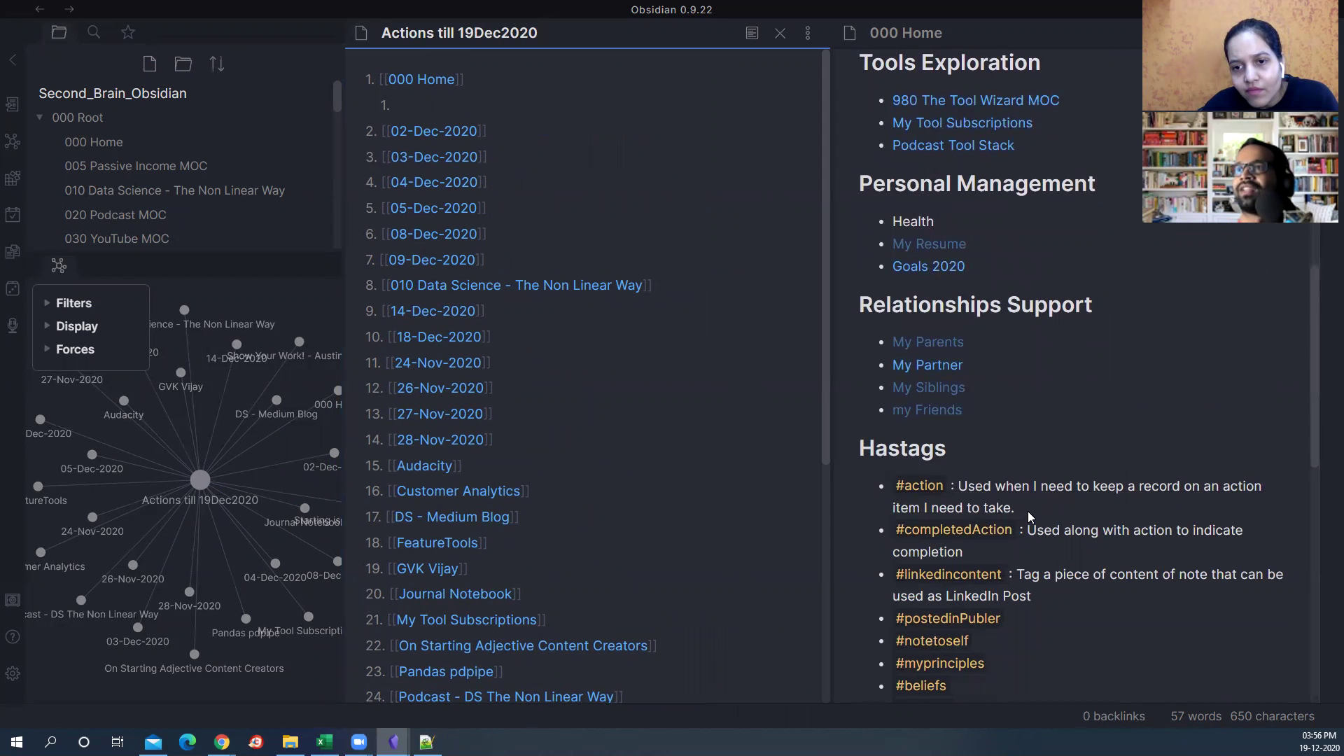
drag(1263, 486, 962, 484)
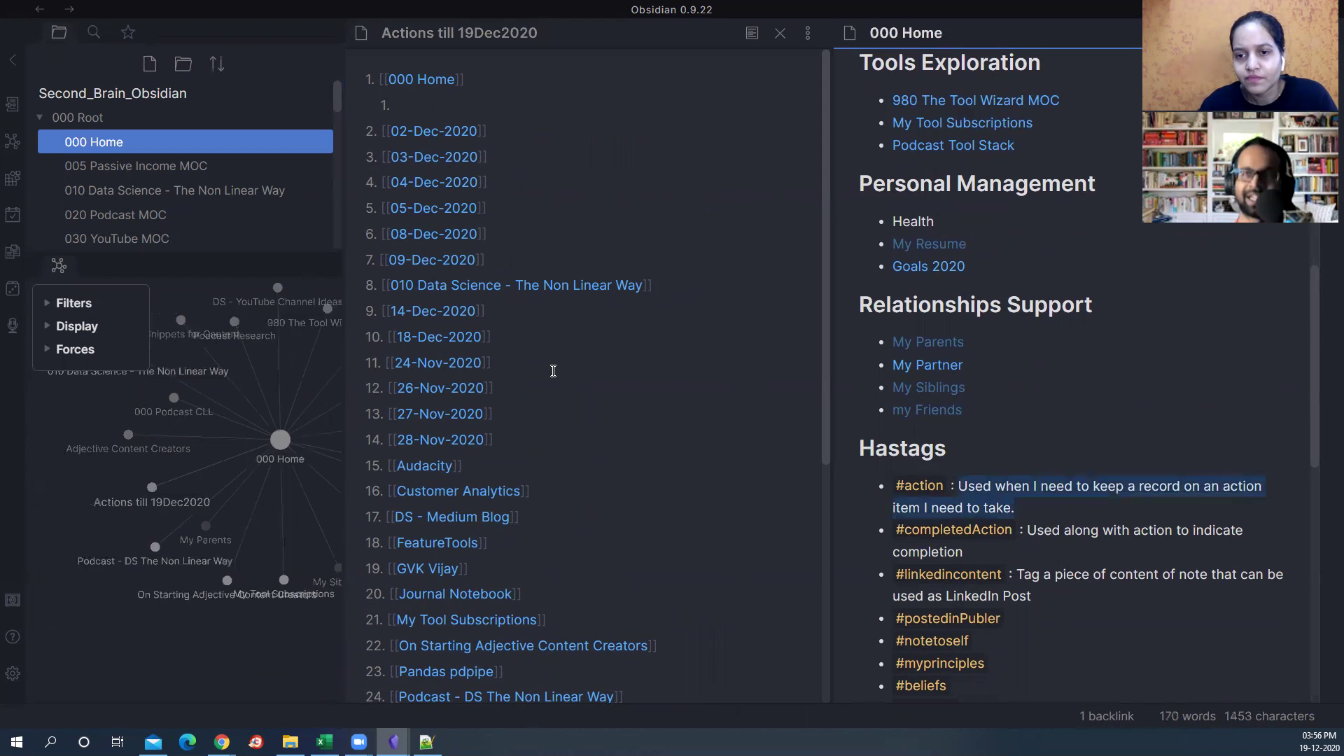
click(446, 102)
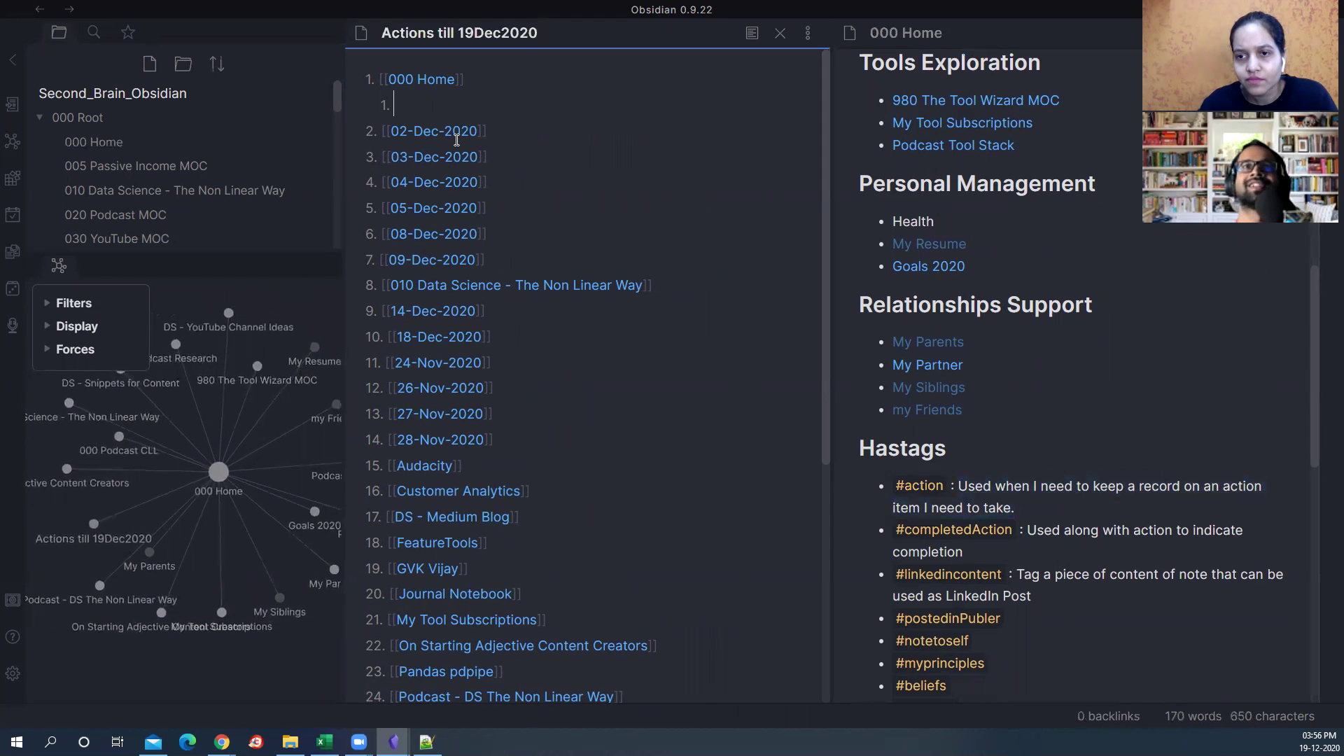
text(Used when I need to keep a record on an action item I need to take.)
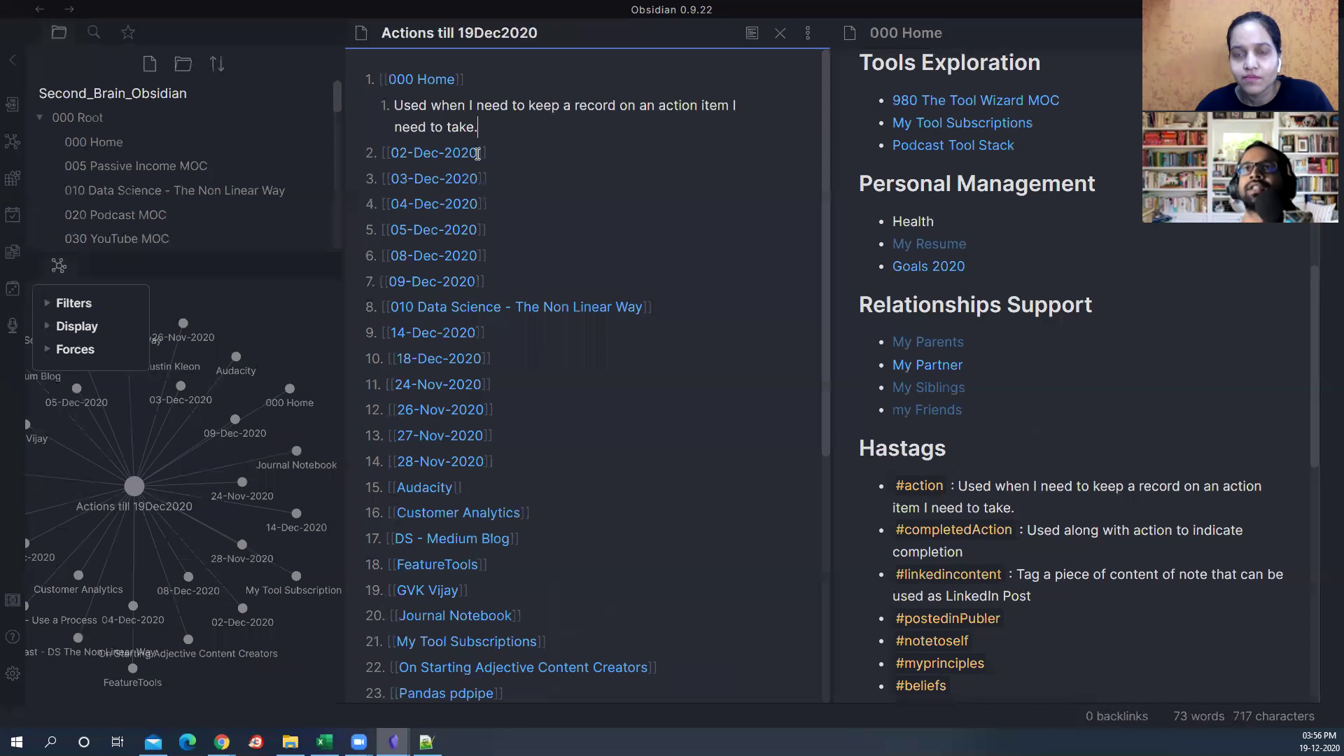
key(ctrl+w)
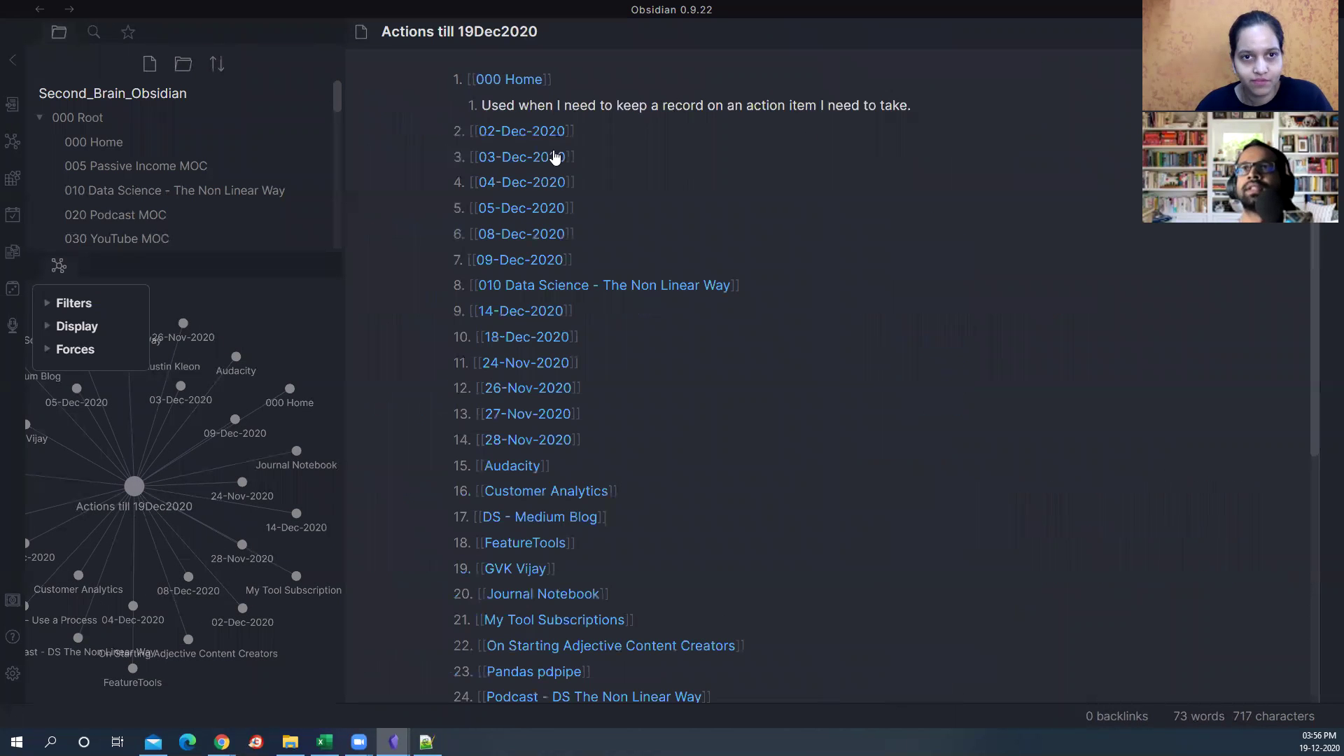
Step: Open 02-Dec-2020 from the actions list in a new pane, view its #action items beside the list, and close it
key(Menu)
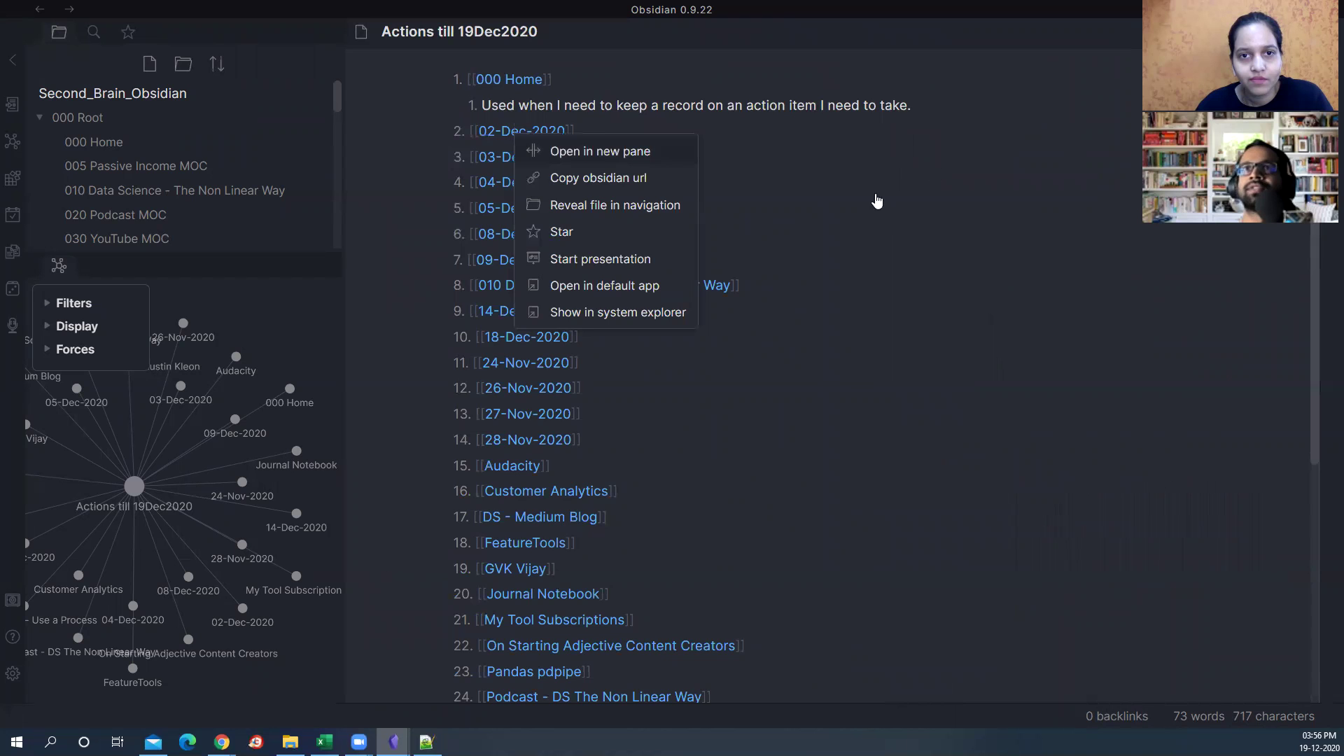
click(560, 147)
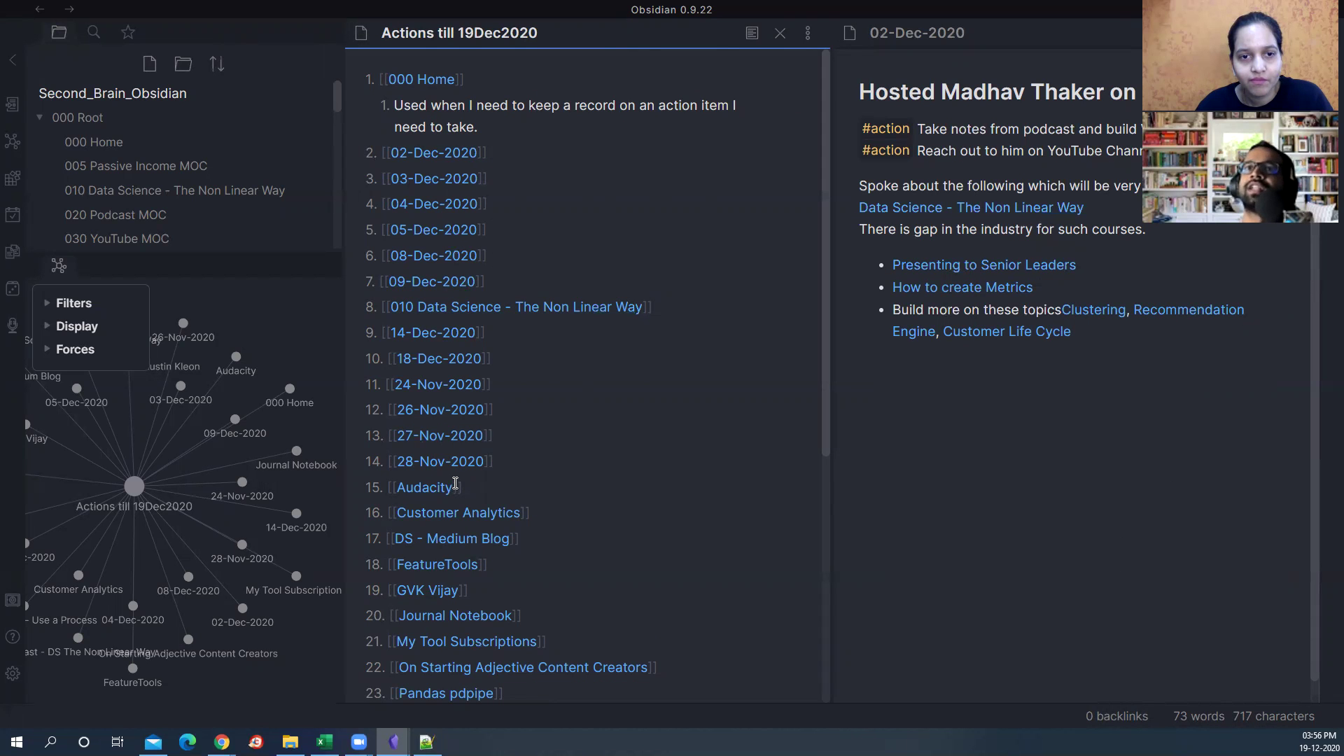
scroll(455, 483, down, 5)
scroll(504, 141, up, 5)
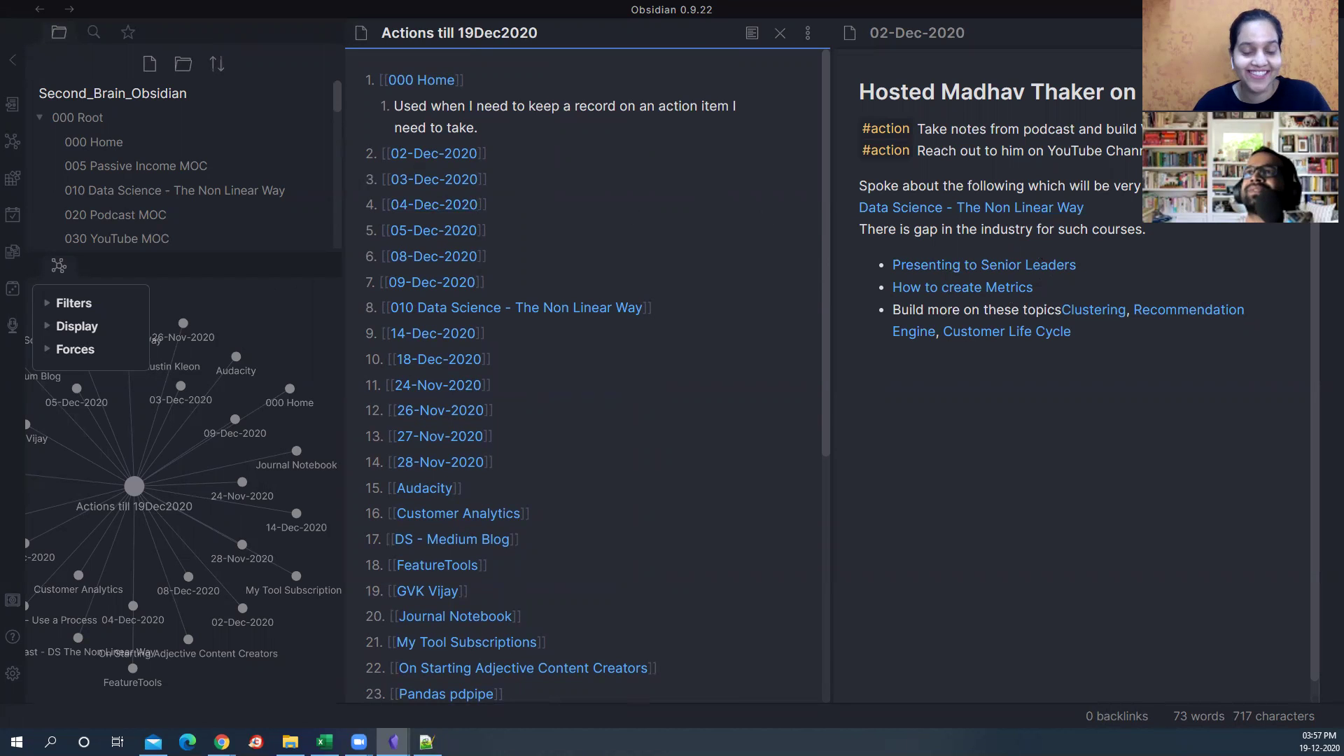
key(ctrl+w)
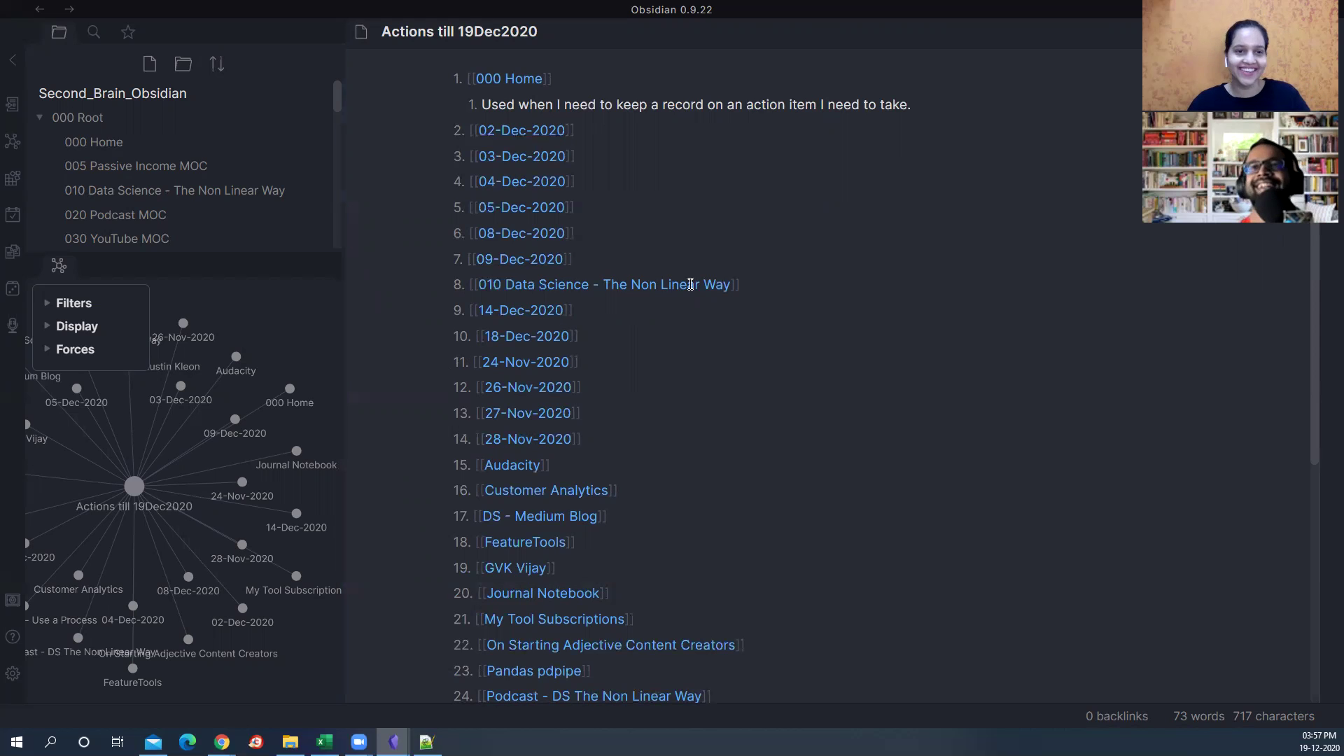
Step: Look over the actions list, then widen the sidebar and enlarge the file explorer above the local graph
scroll(657, 365, down, 1)
scroll(655, 364, down, 4)
scroll(601, 375, up, 5)
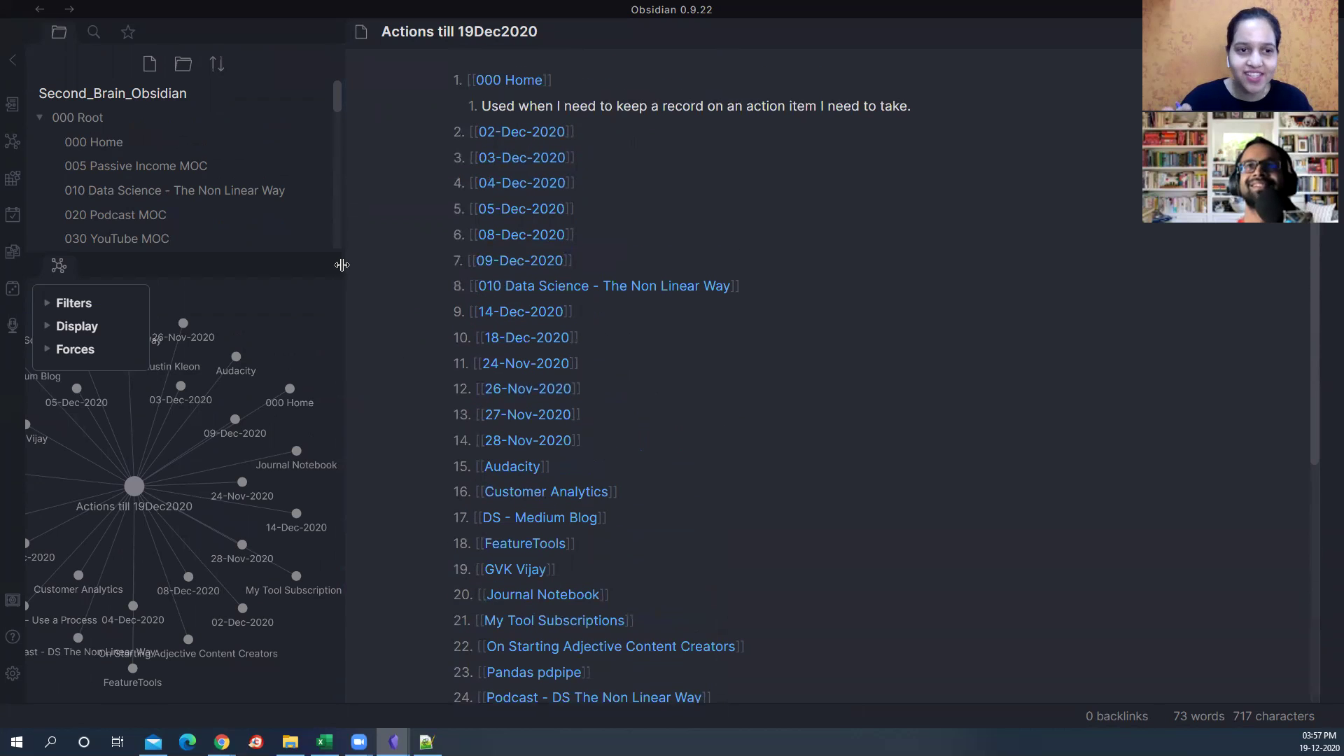
drag(344, 265, 402, 290)
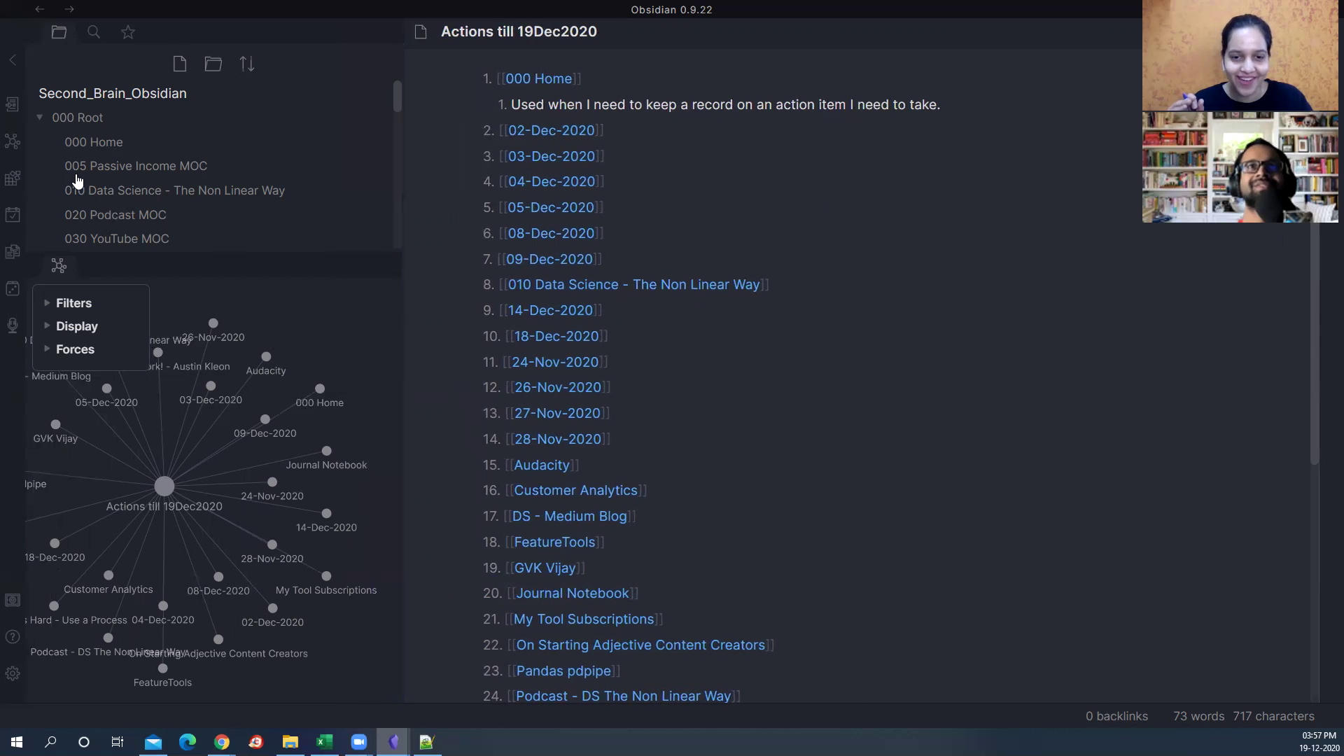
drag(305, 250, 266, 381)
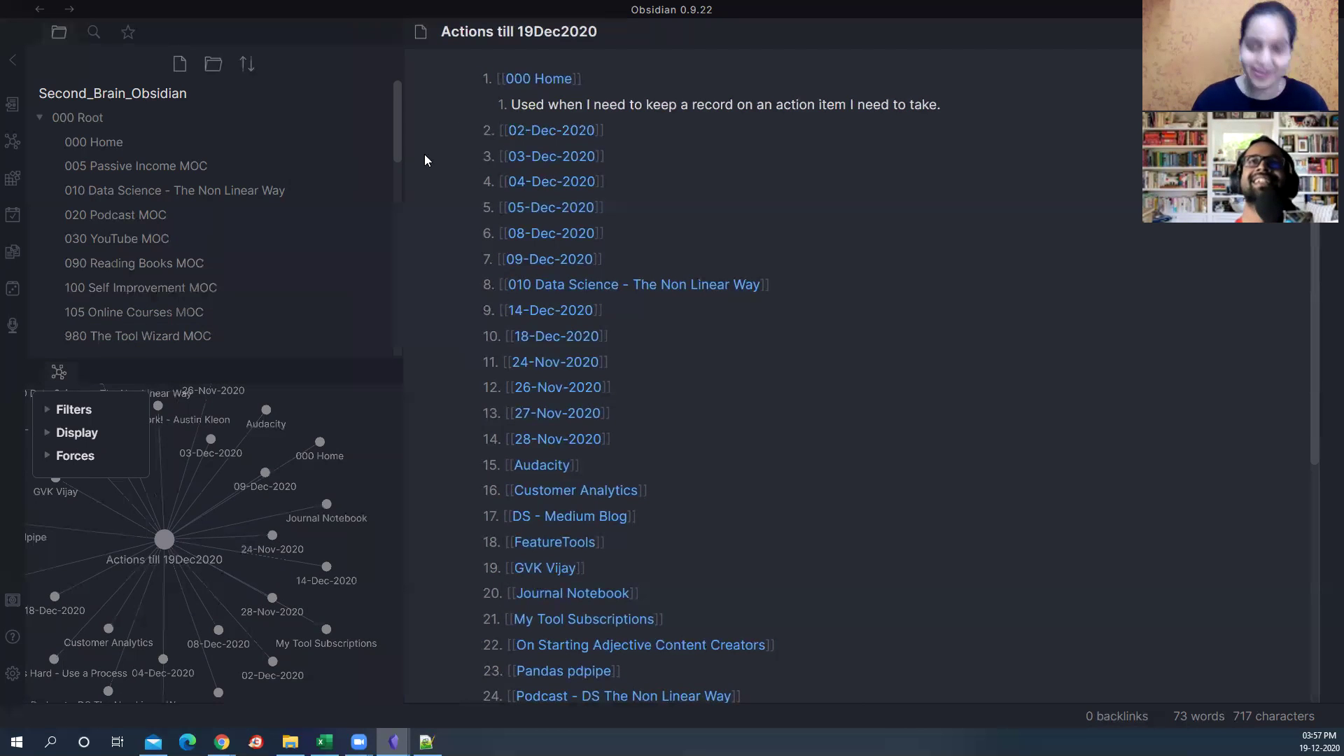
Step: Delete the Actions till 19Dec2020 note from the vault
scroll(196, 280, down, 10)
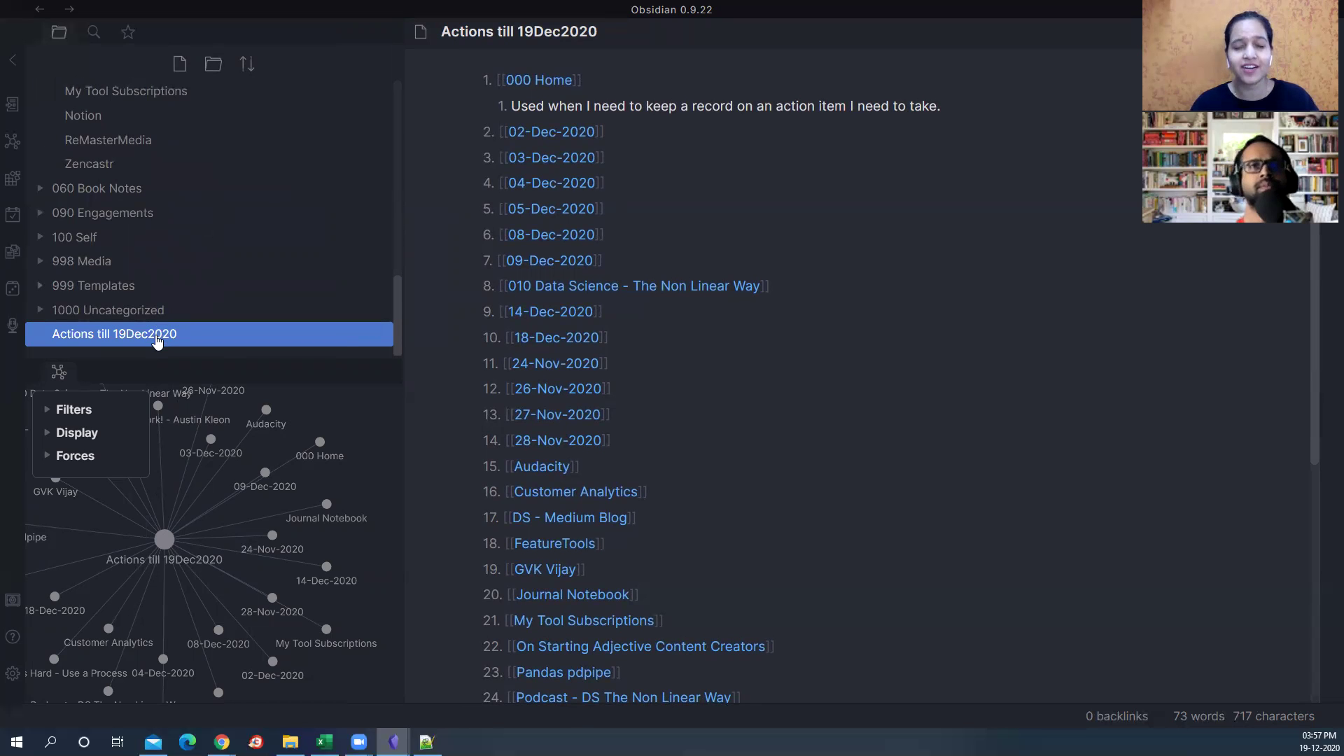
right_click(157, 341)
click(214, 380)
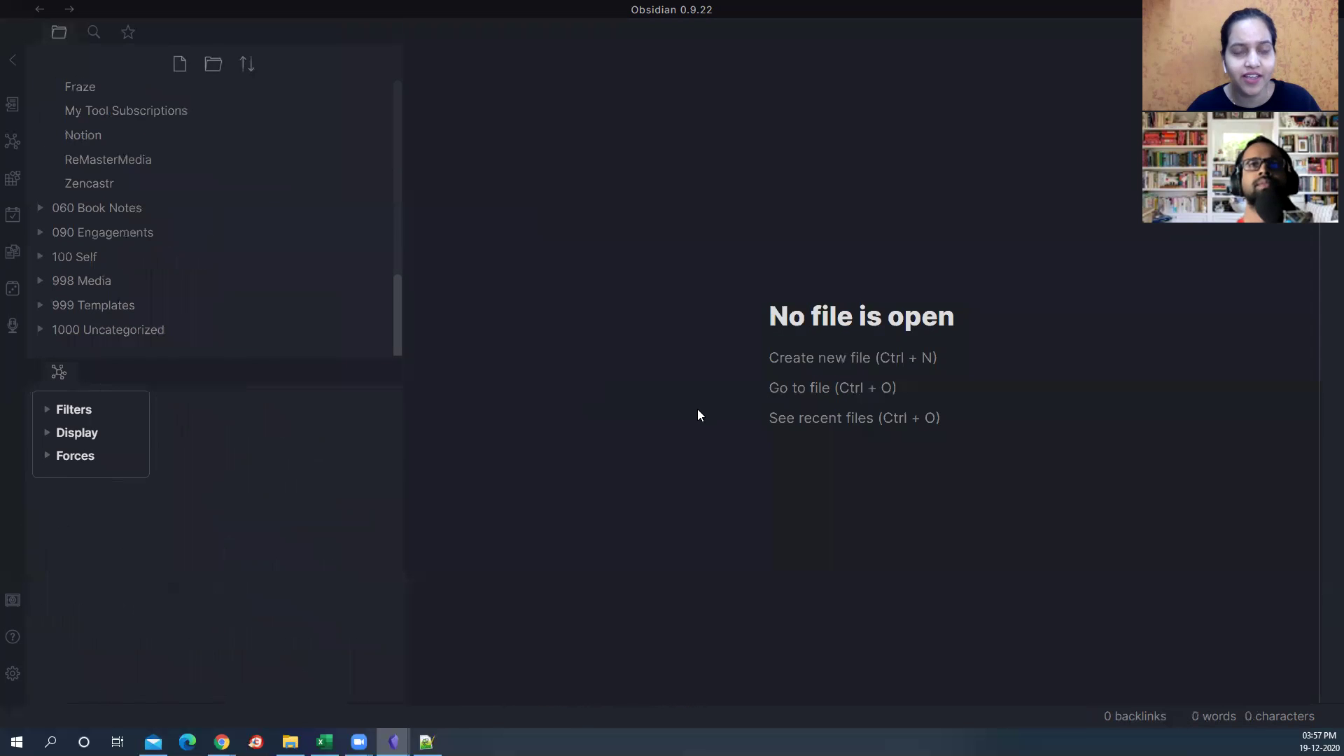
Step: Switch to the Second_Brain_Demo vault window, clear its #linkedinPost search and show its file list
mouse_move(394, 740)
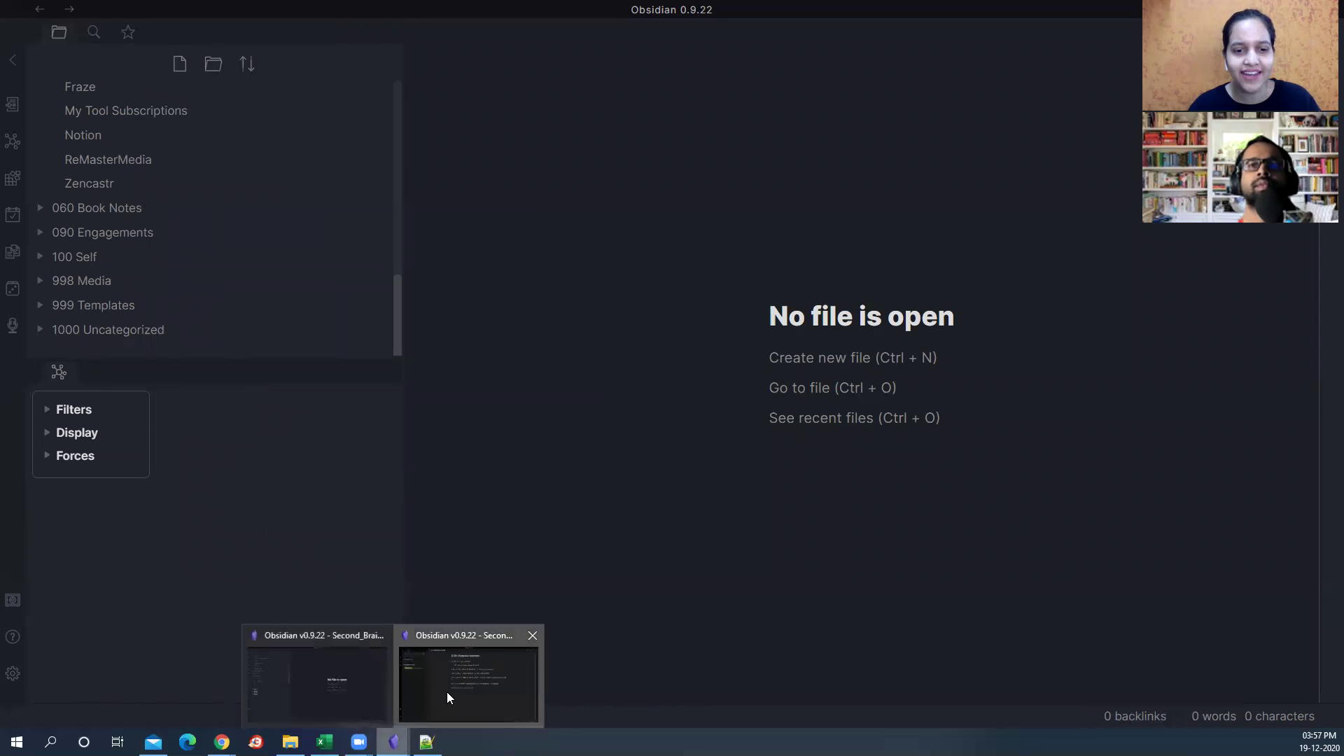
click(468, 682)
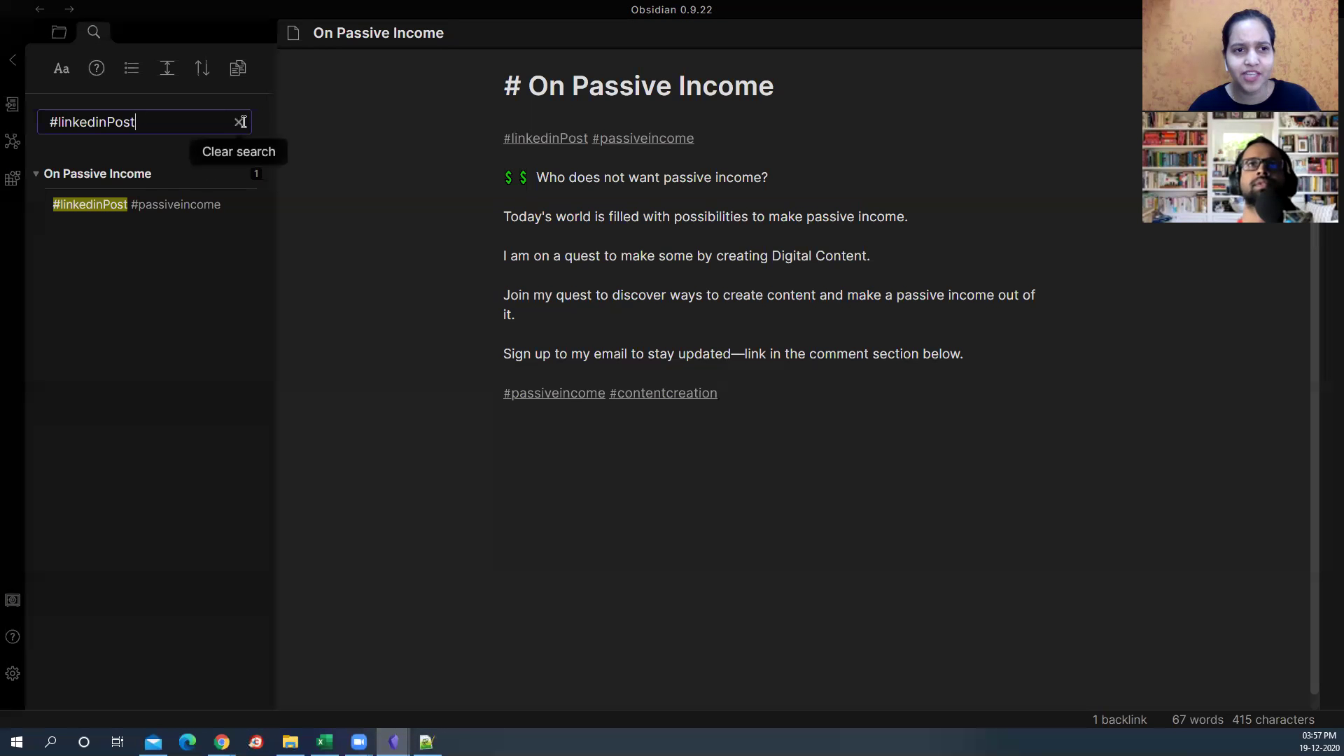
click(242, 123)
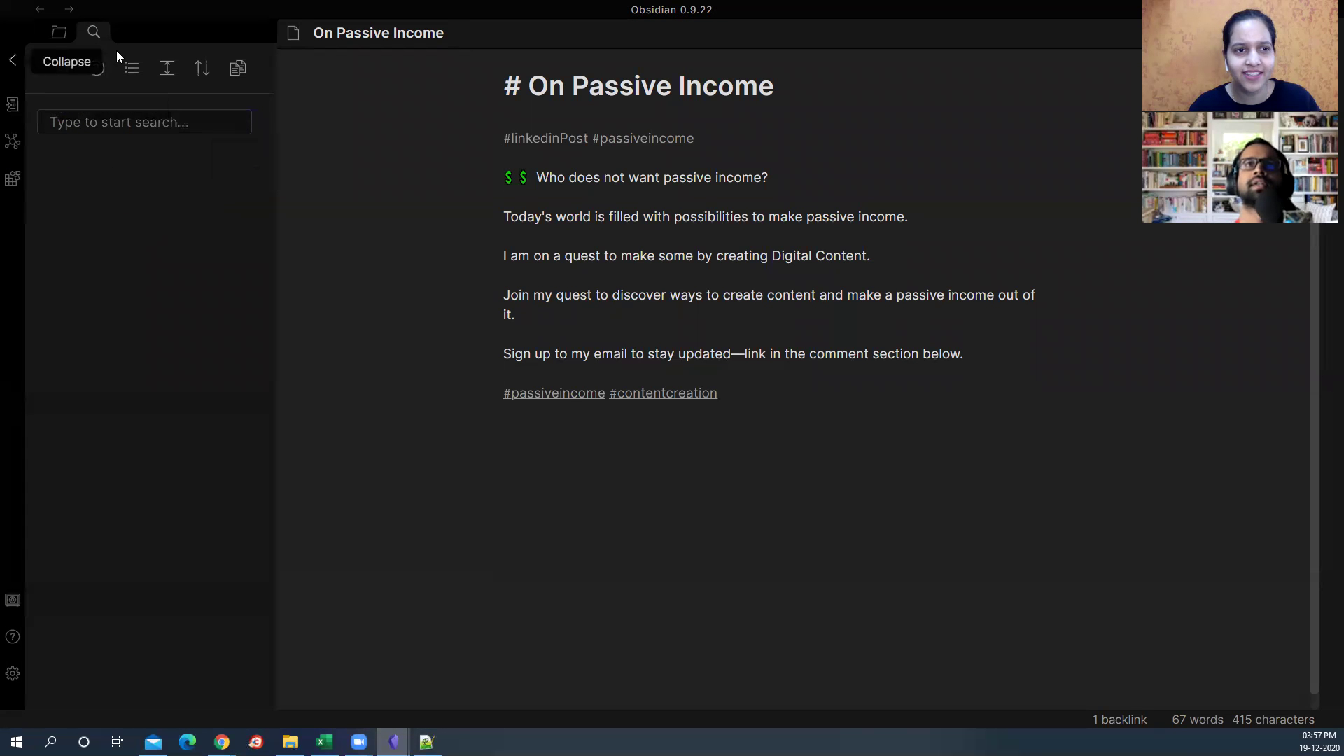
click(59, 33)
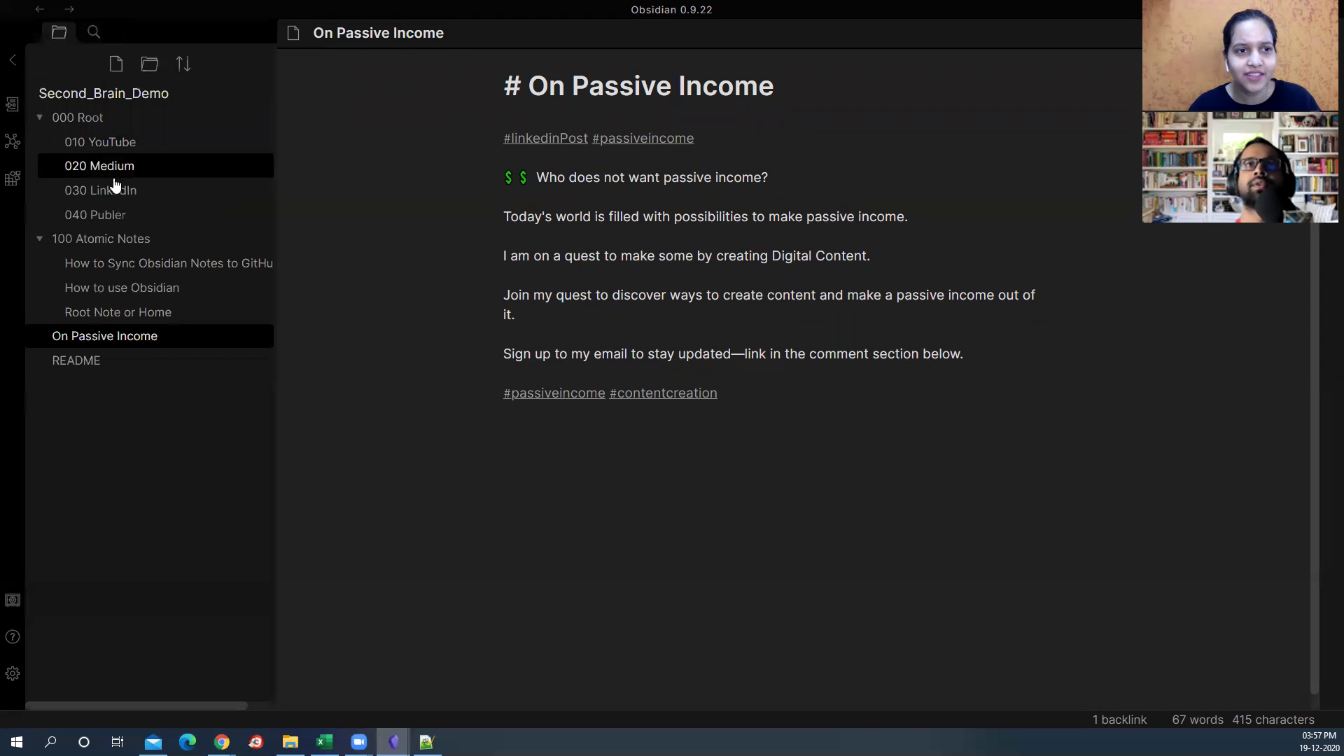
Step: Open the 010 YouTube note and add an empty bullet below its video idea links
click(122, 143)
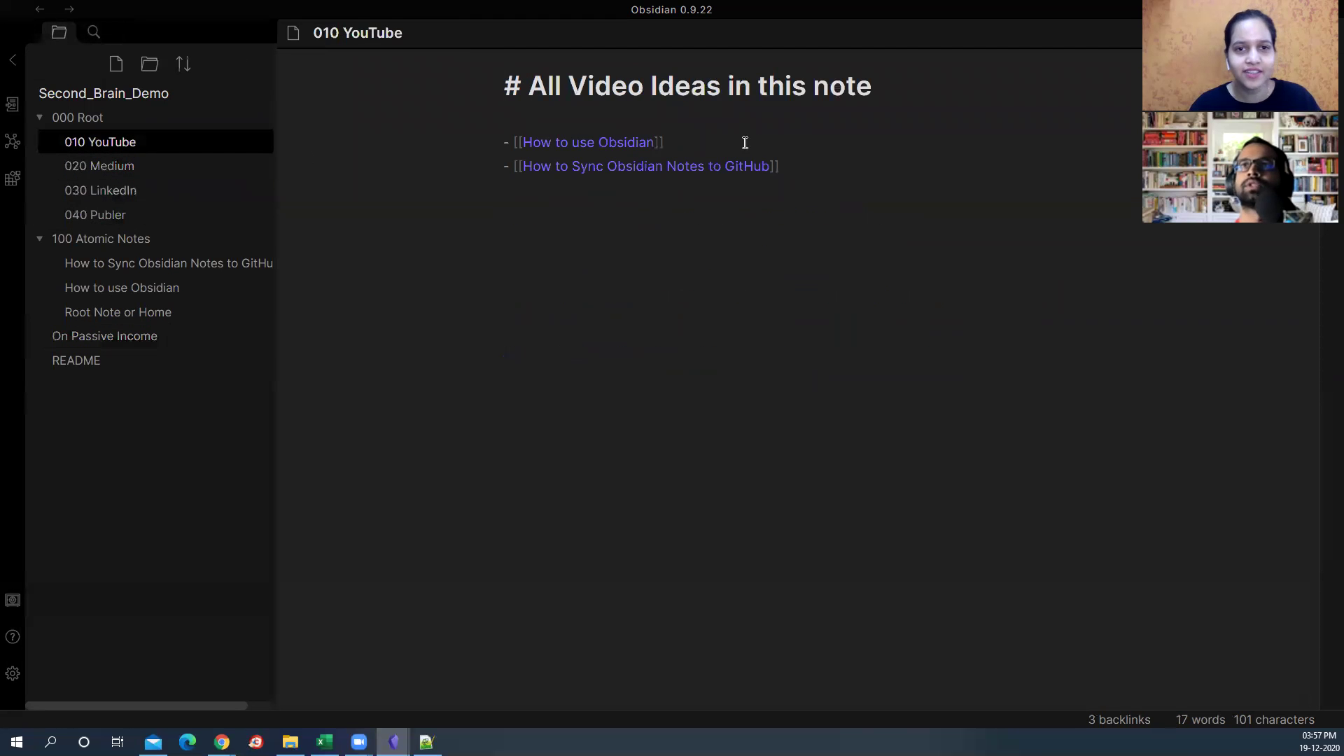
click(774, 239)
key(Return)
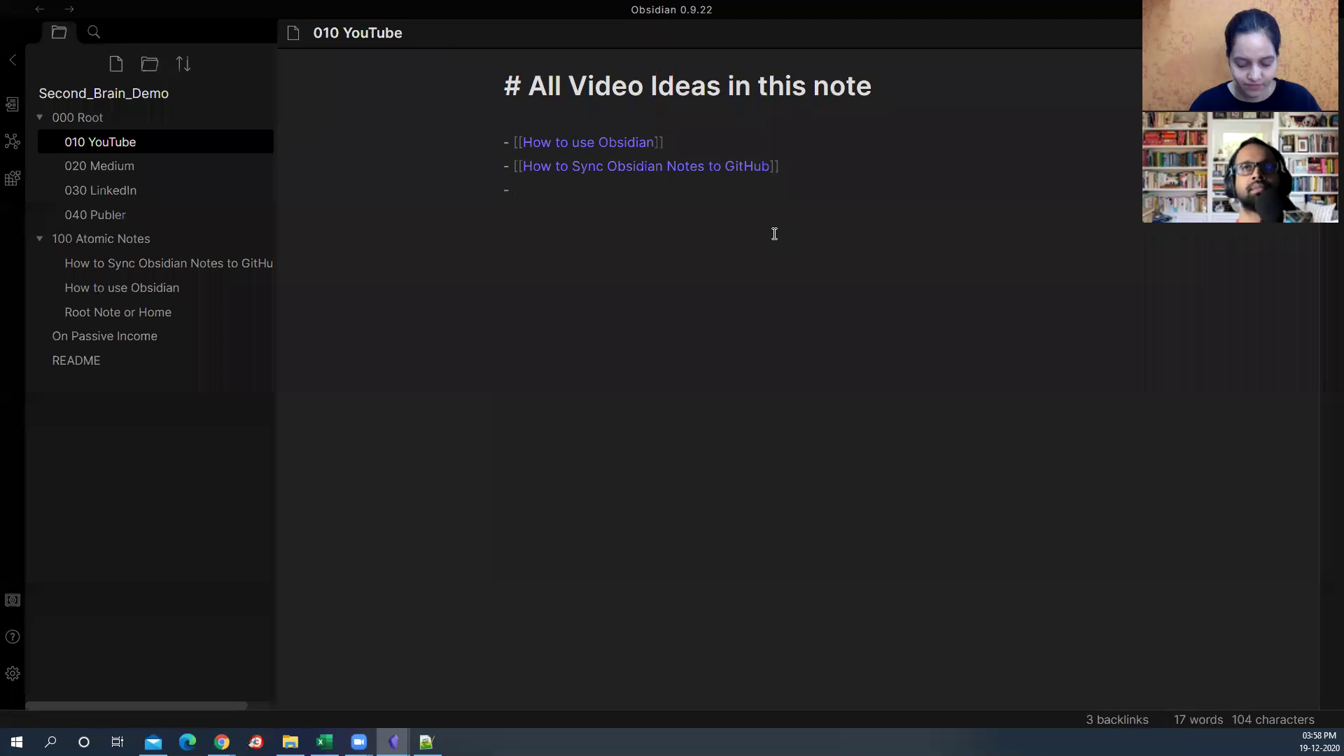
text([[)
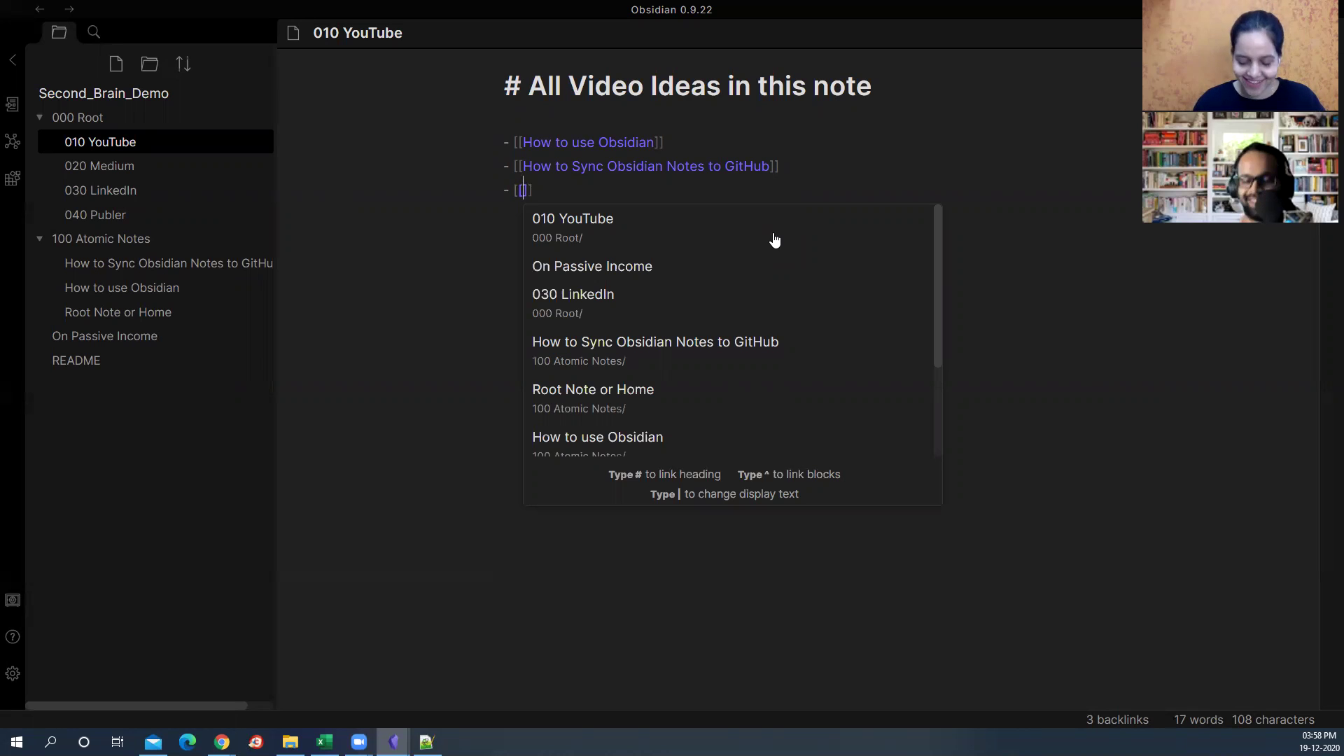
key(BackSpace)
key(BackSpace)
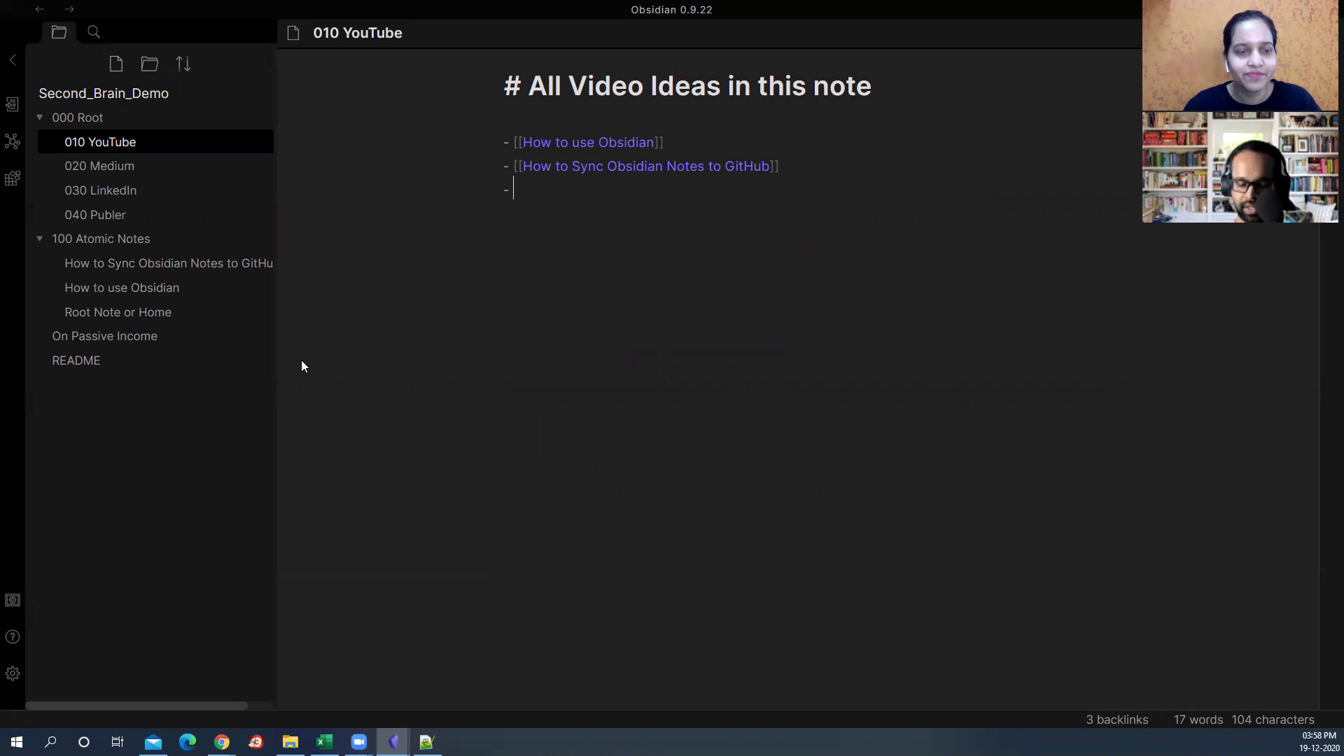
text([])
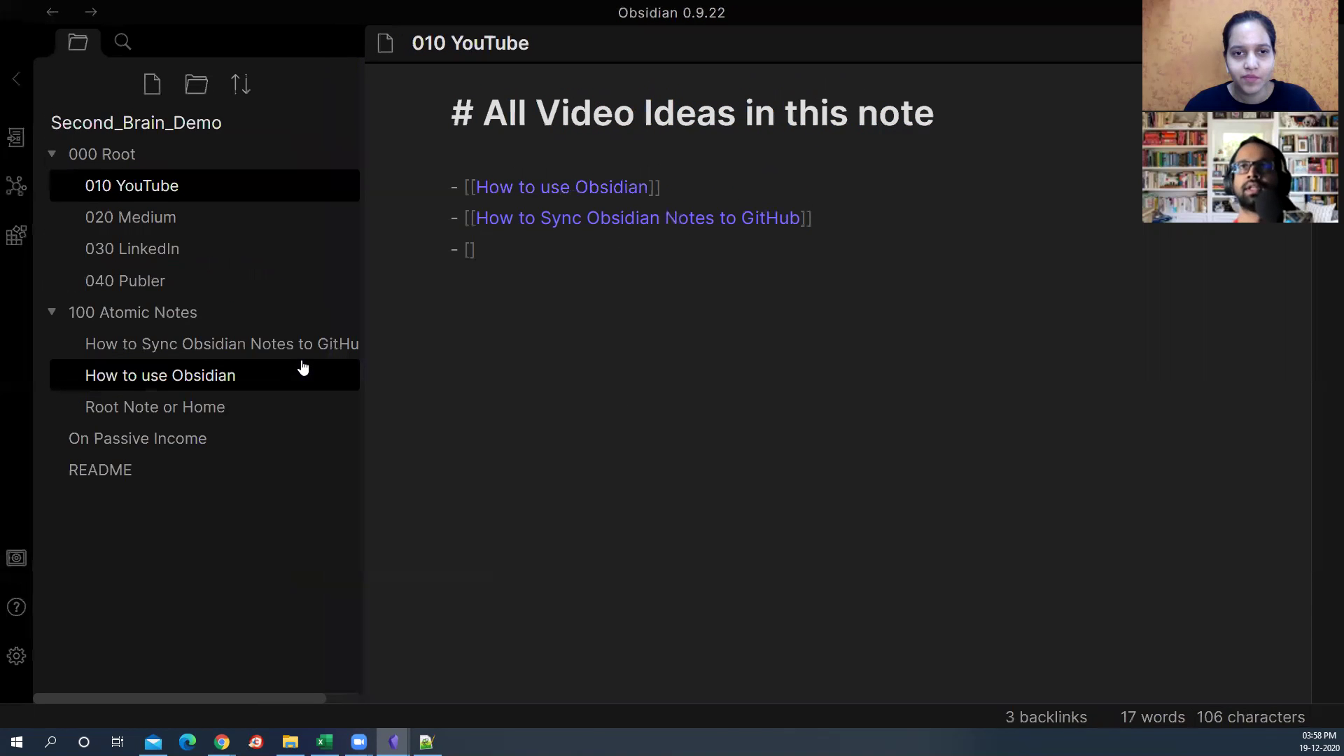
text(()
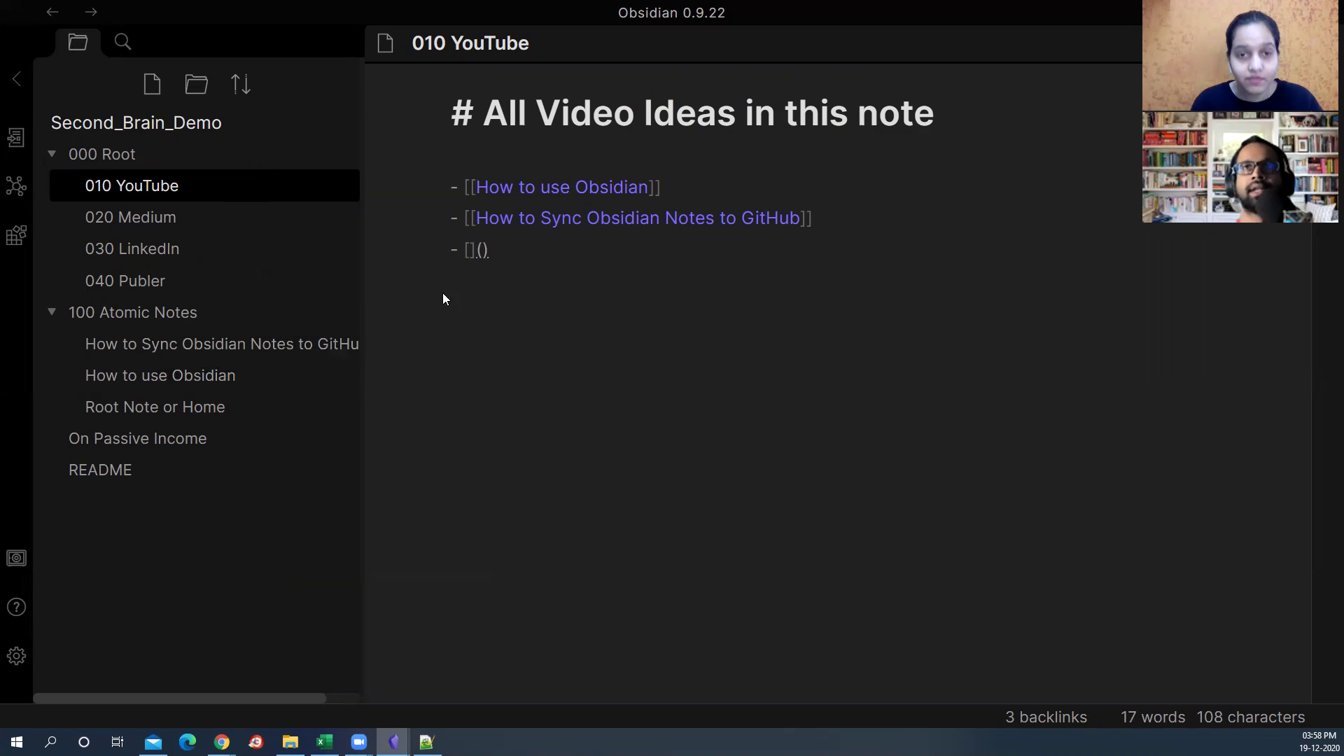
text(Title )
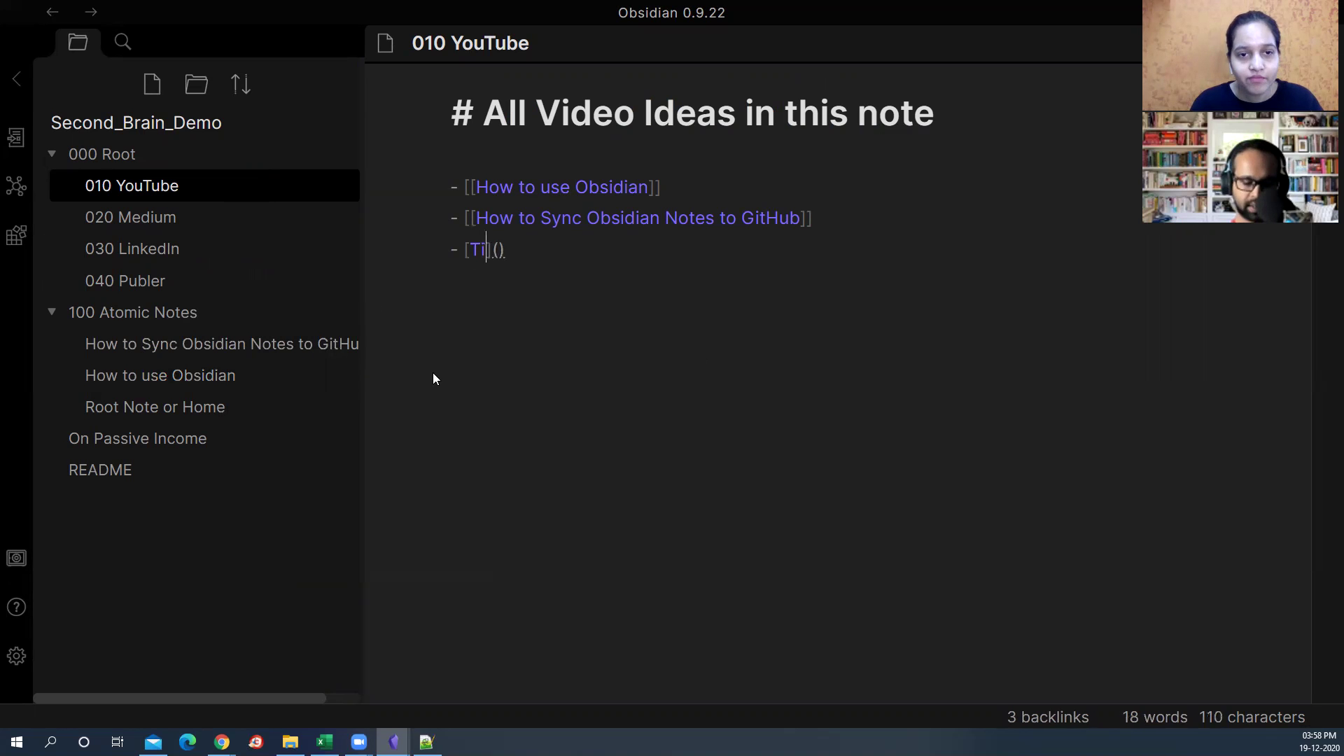
text(to a link)
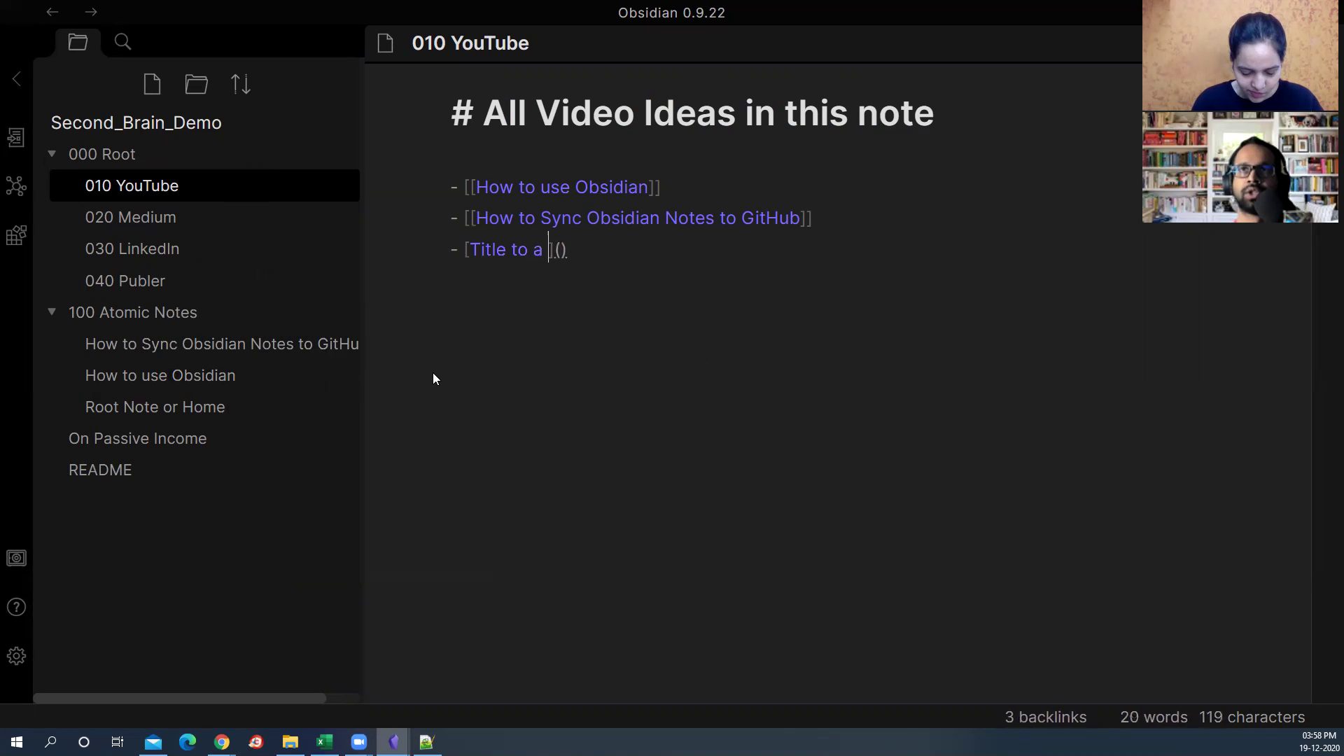
key(BackSpace)
key(BackSpace)
text(k)
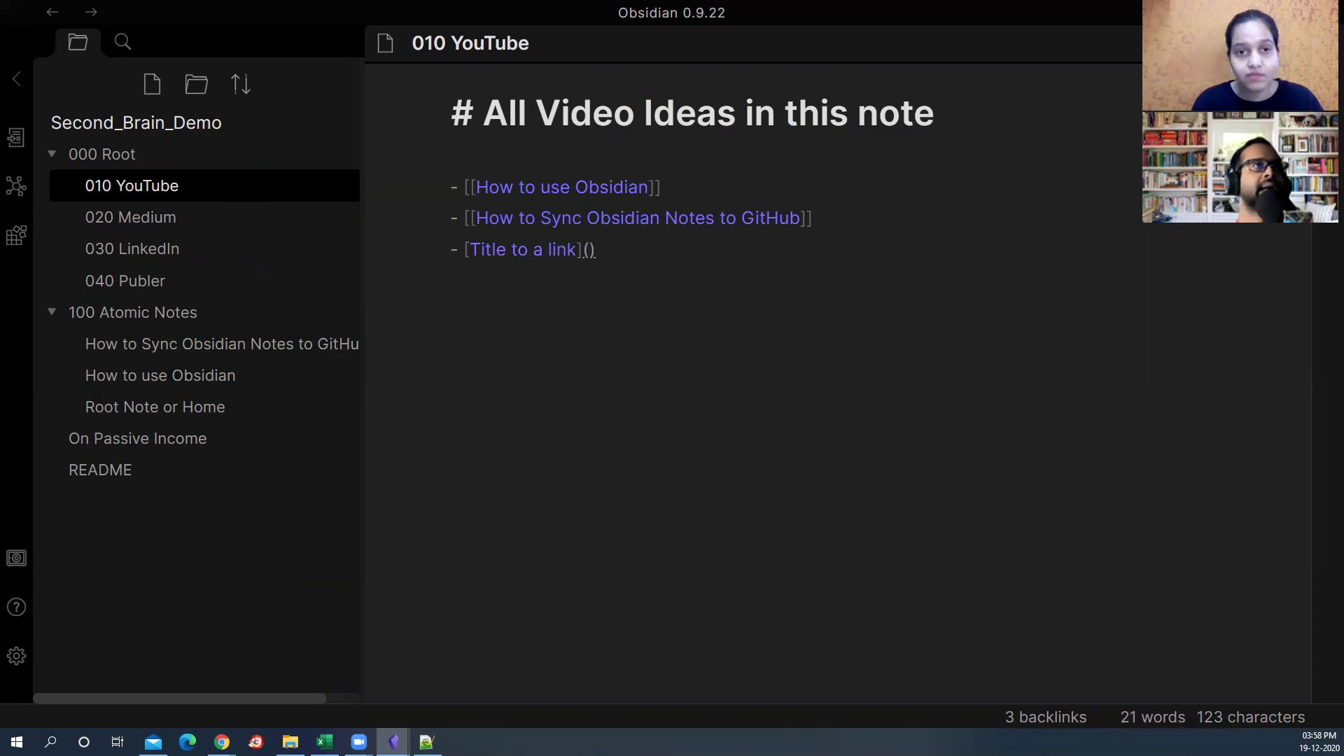
key(alt+Tab)
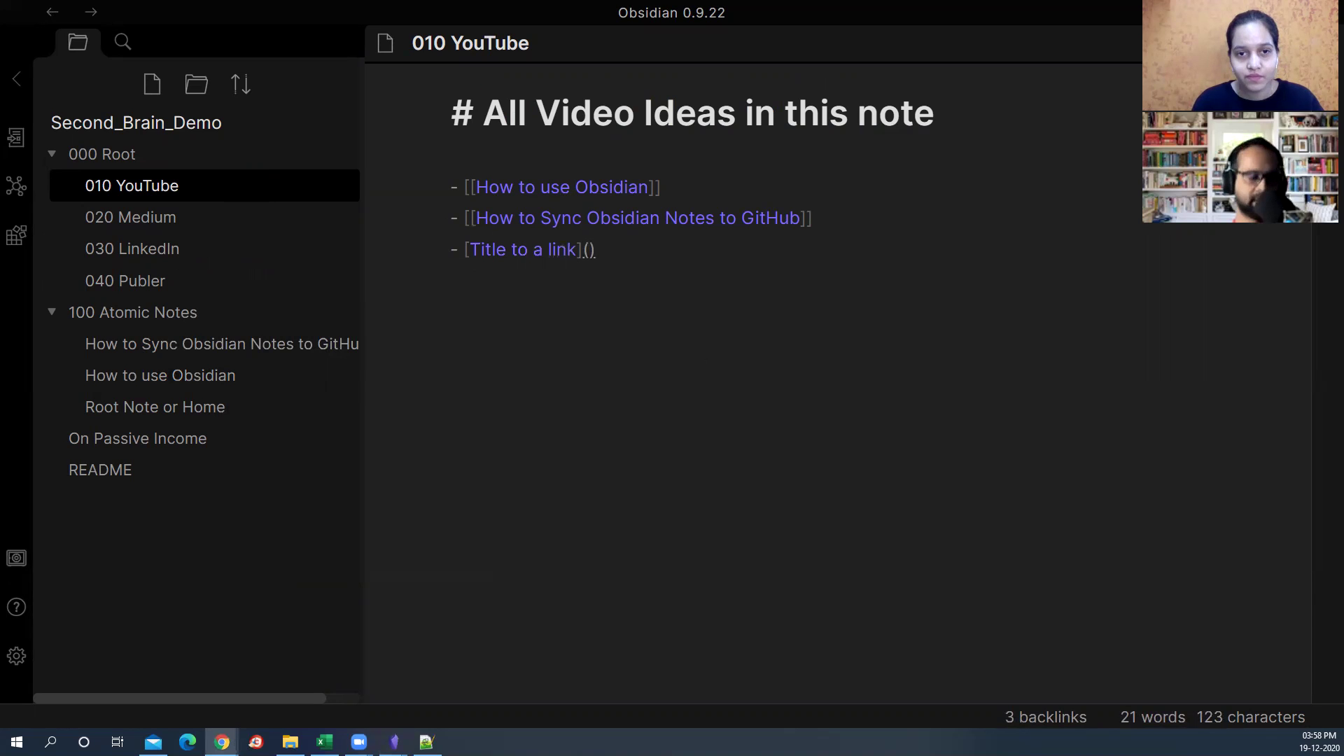
click(589, 249)
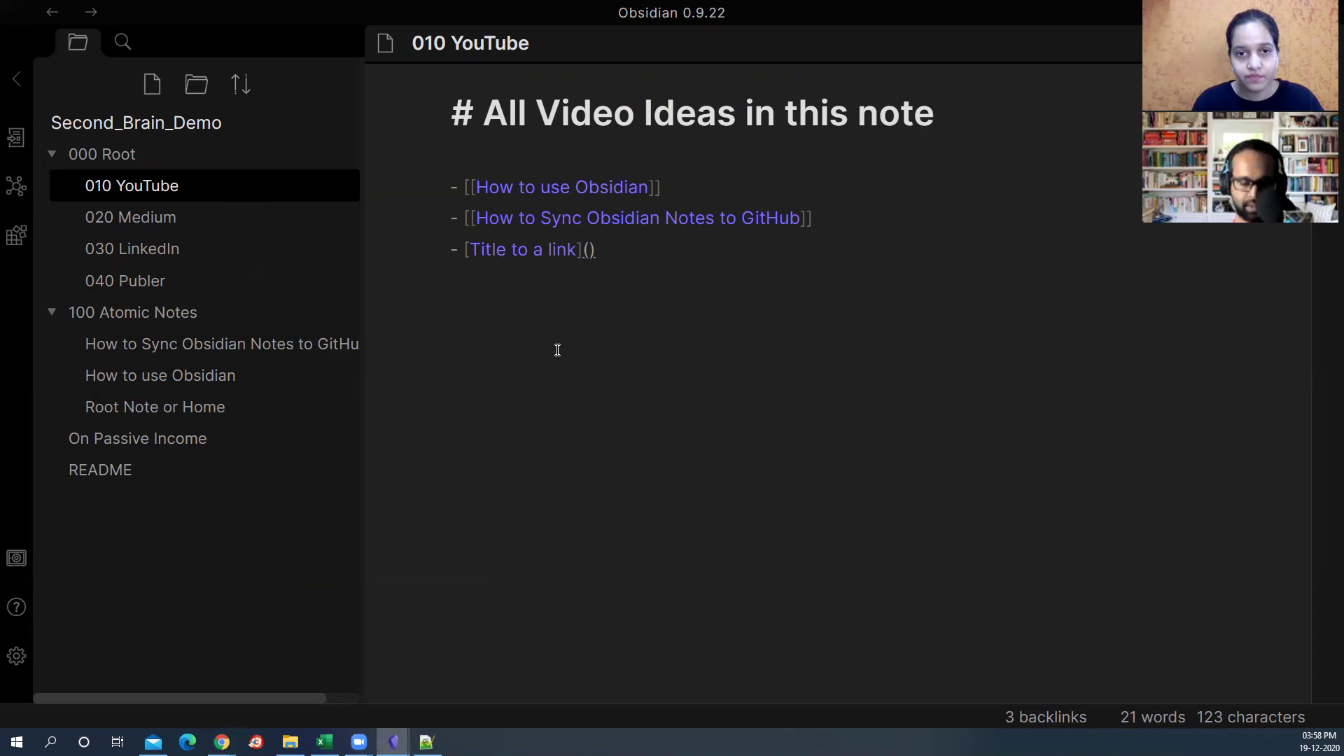
text(https://www.linkedin.com/notifications/)
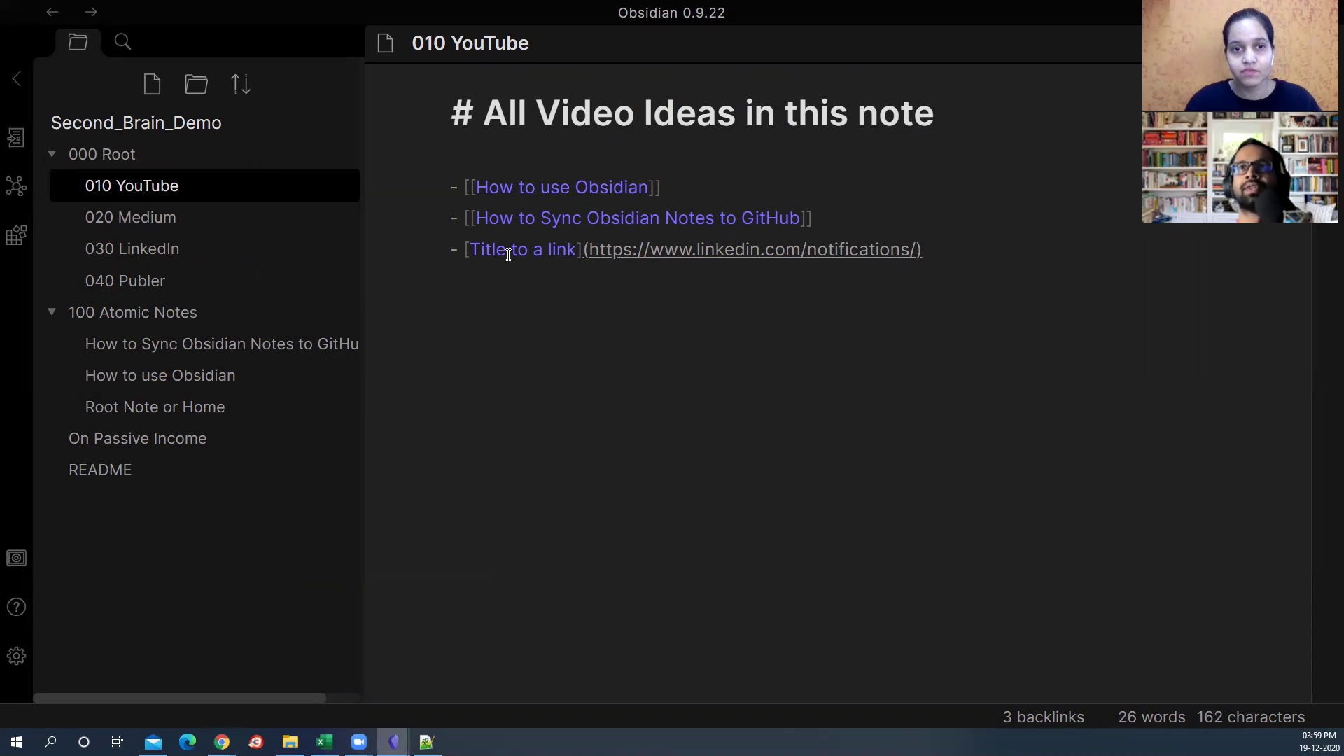
Step: Compare how the external link looks in the note's reading preview and in its Markdown source
key(ctrl+e)
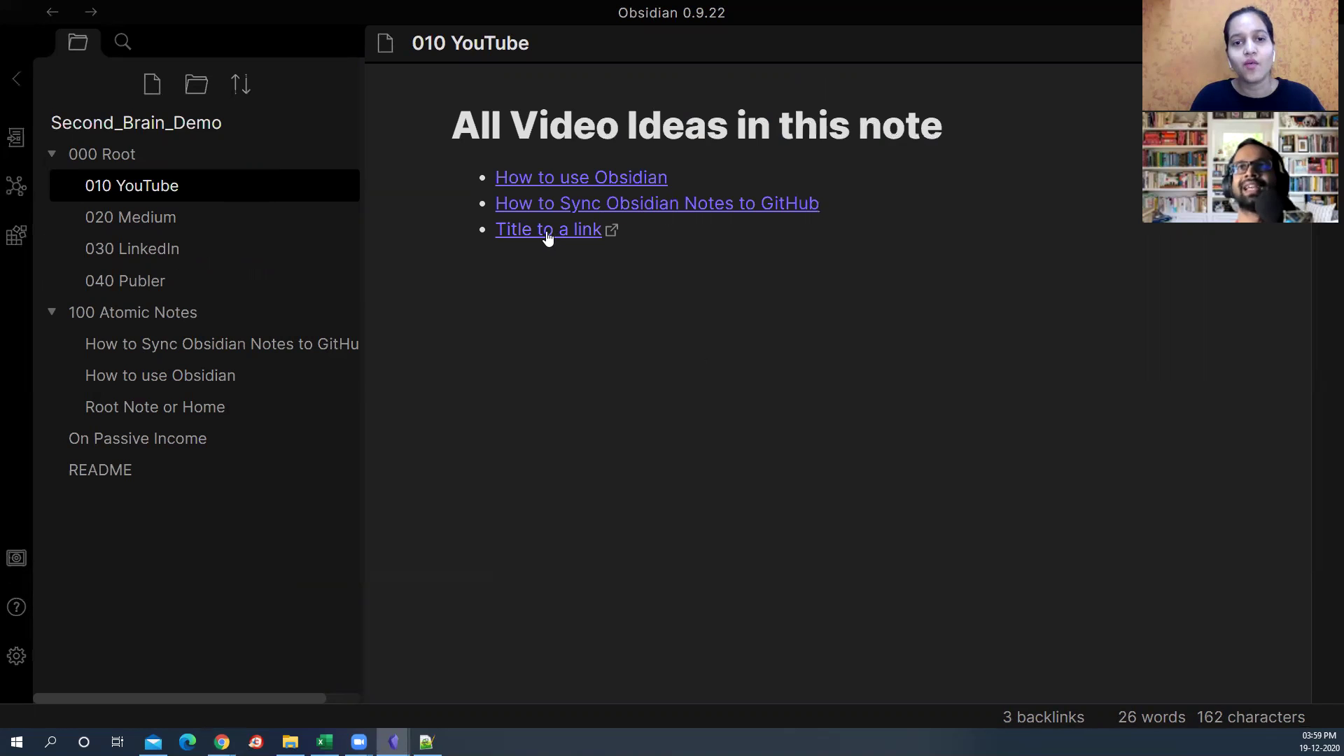
key(ctrl+e)
key(ctrl+e)
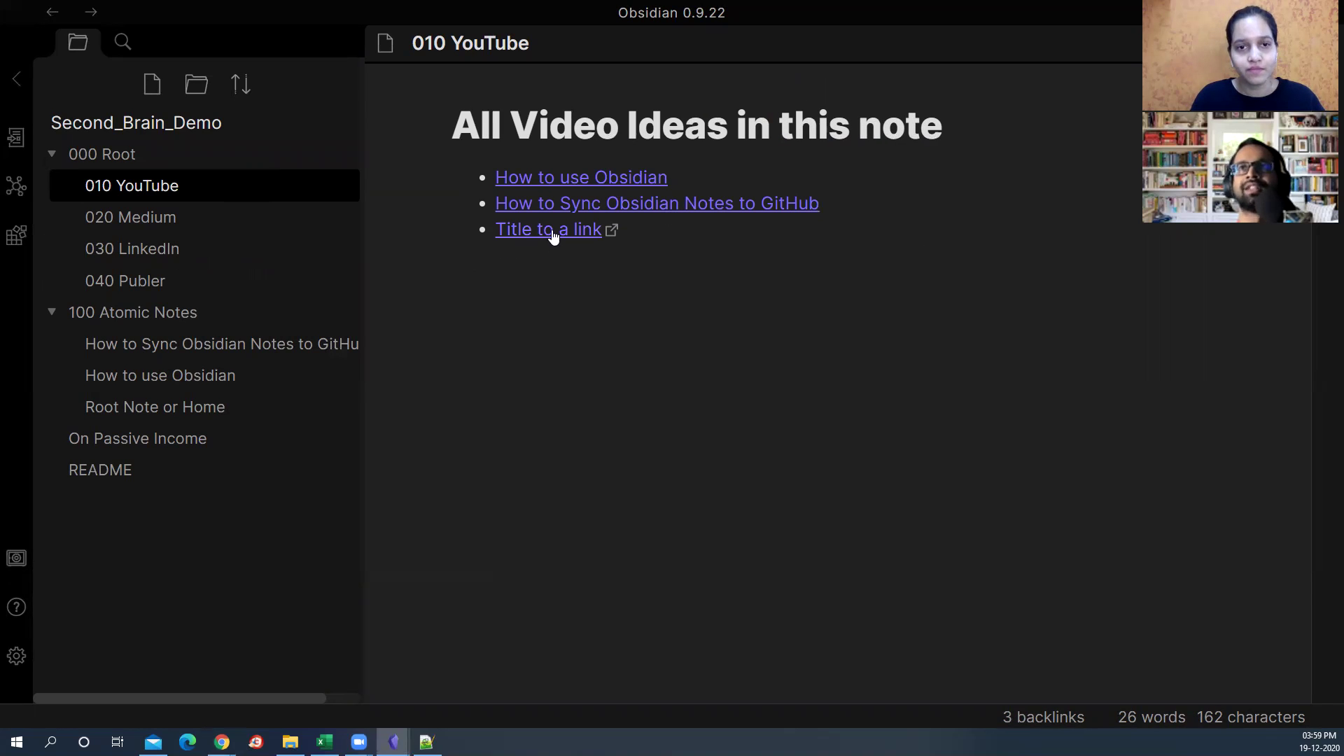
key(ctrl+e)
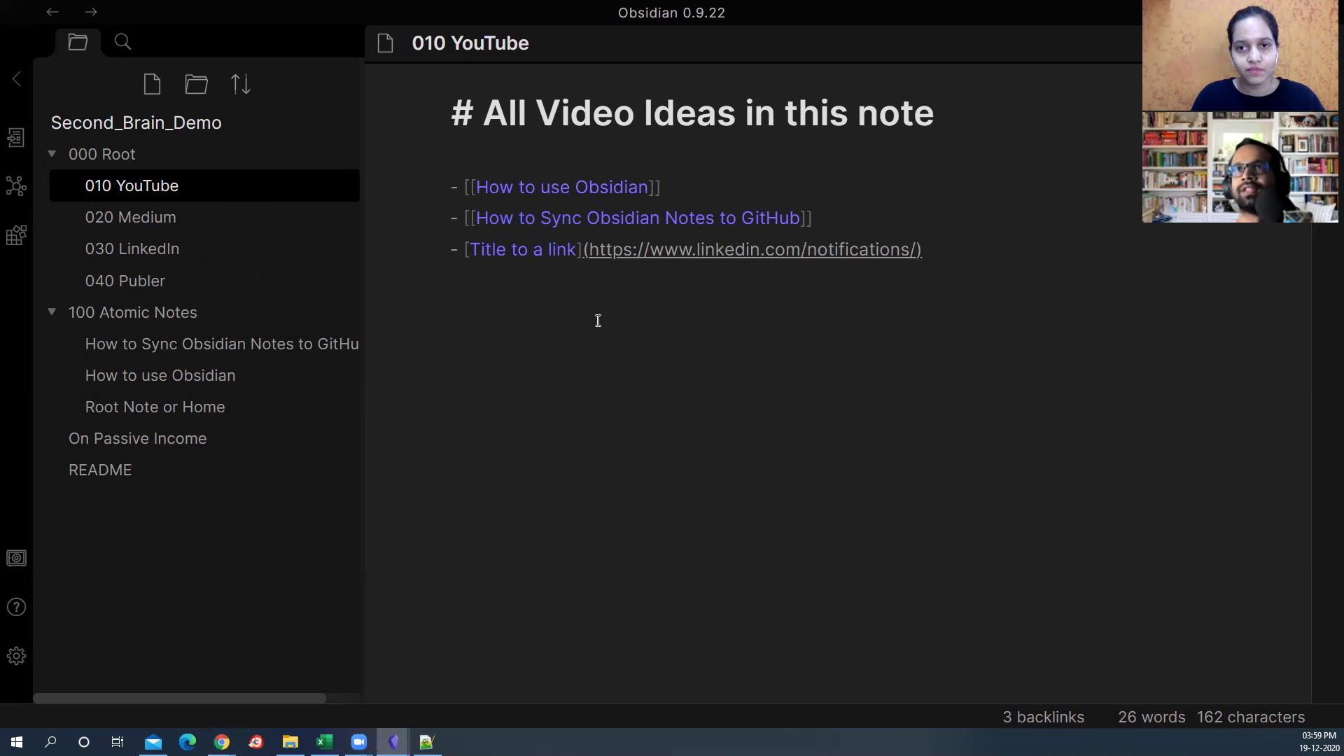
key(ctrl+e)
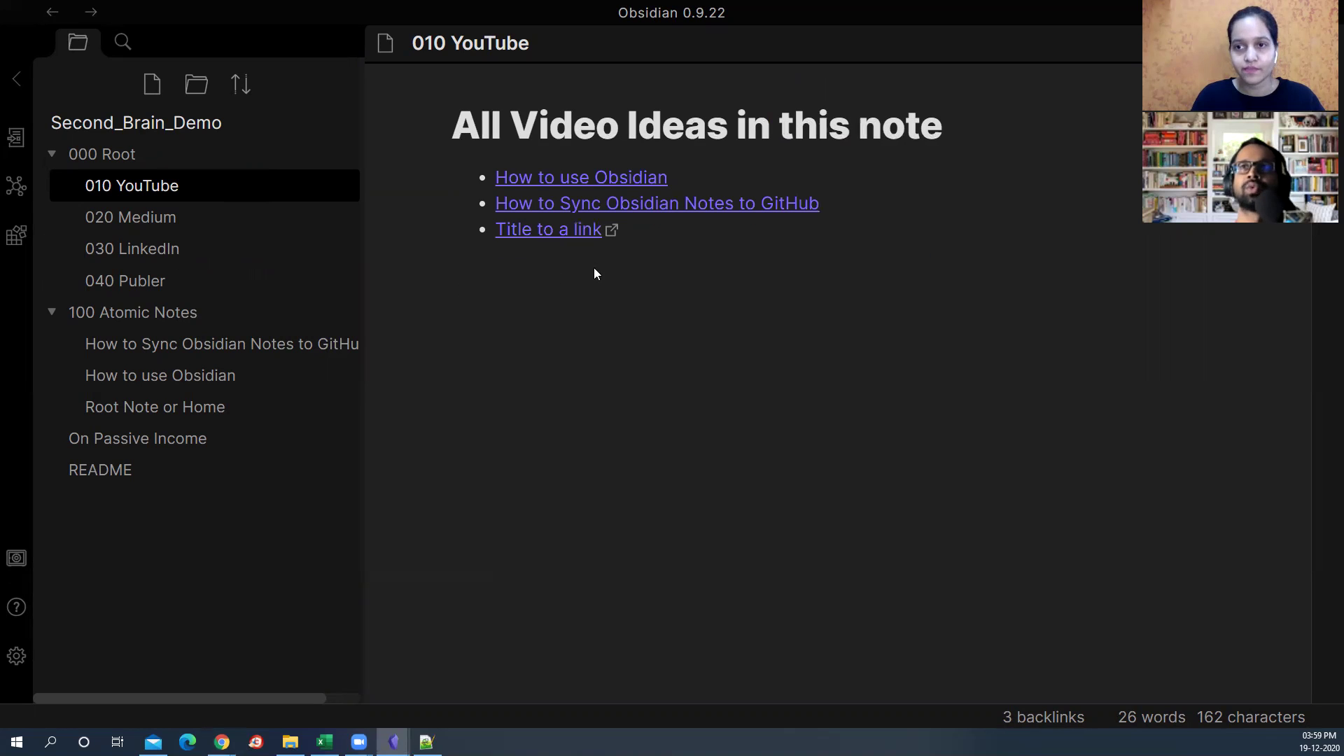
key(ctrl+e)
Step: Give the How to Sync Obsidian Notes to GitHub link the display text "This is what I want to see while reading" and check it in preview
click(801, 218)
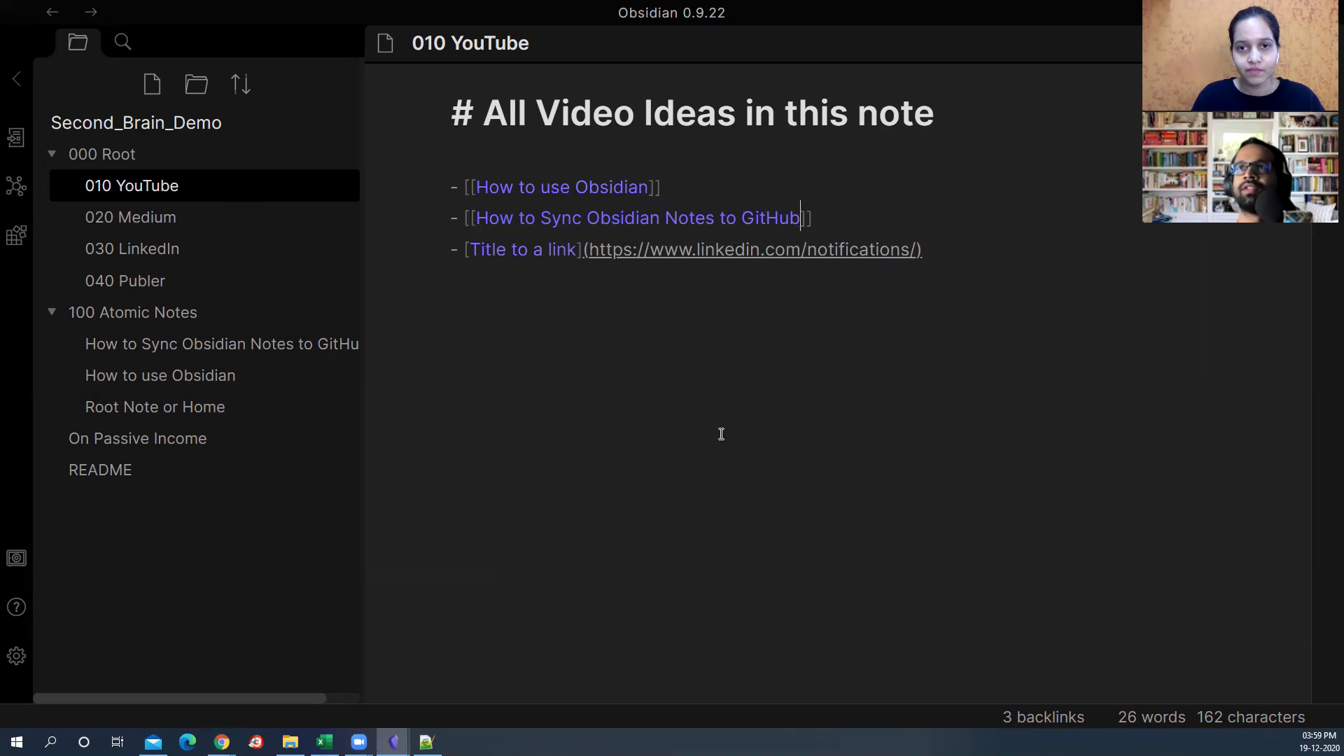
text(| )
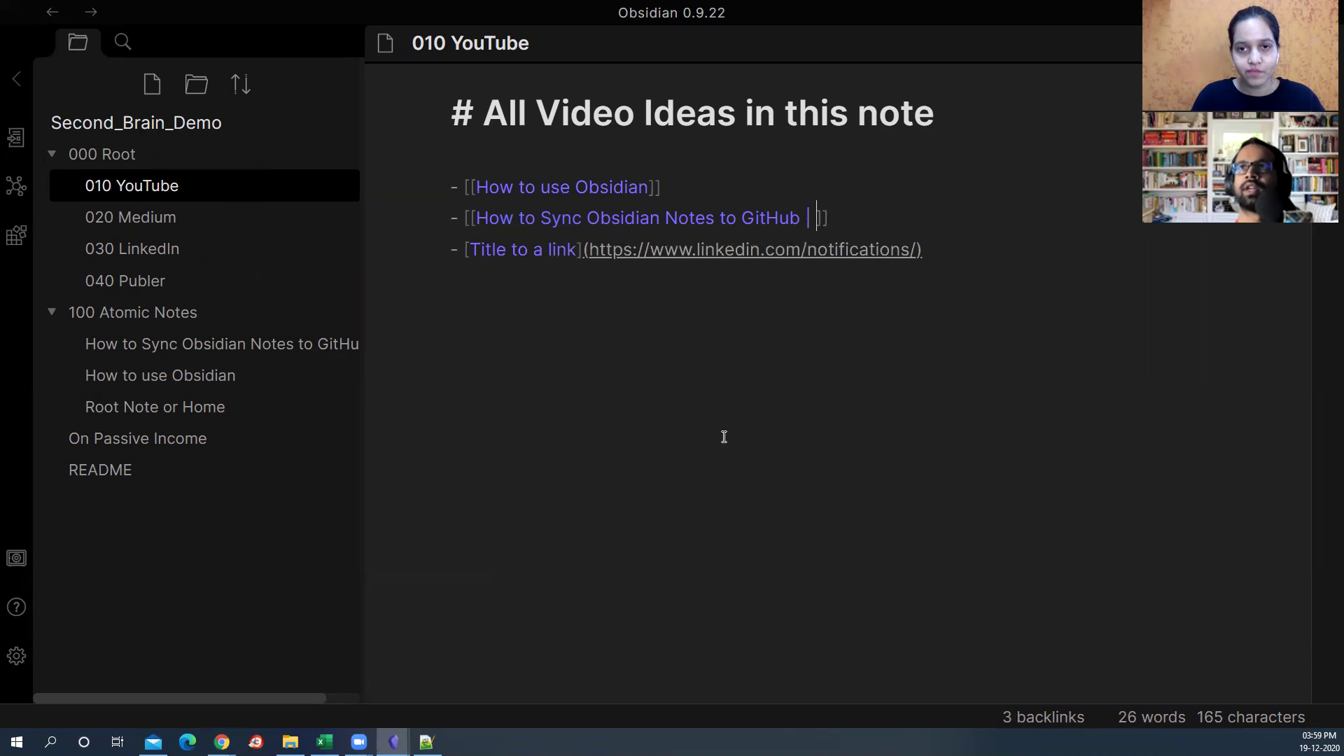
text(This is what I )
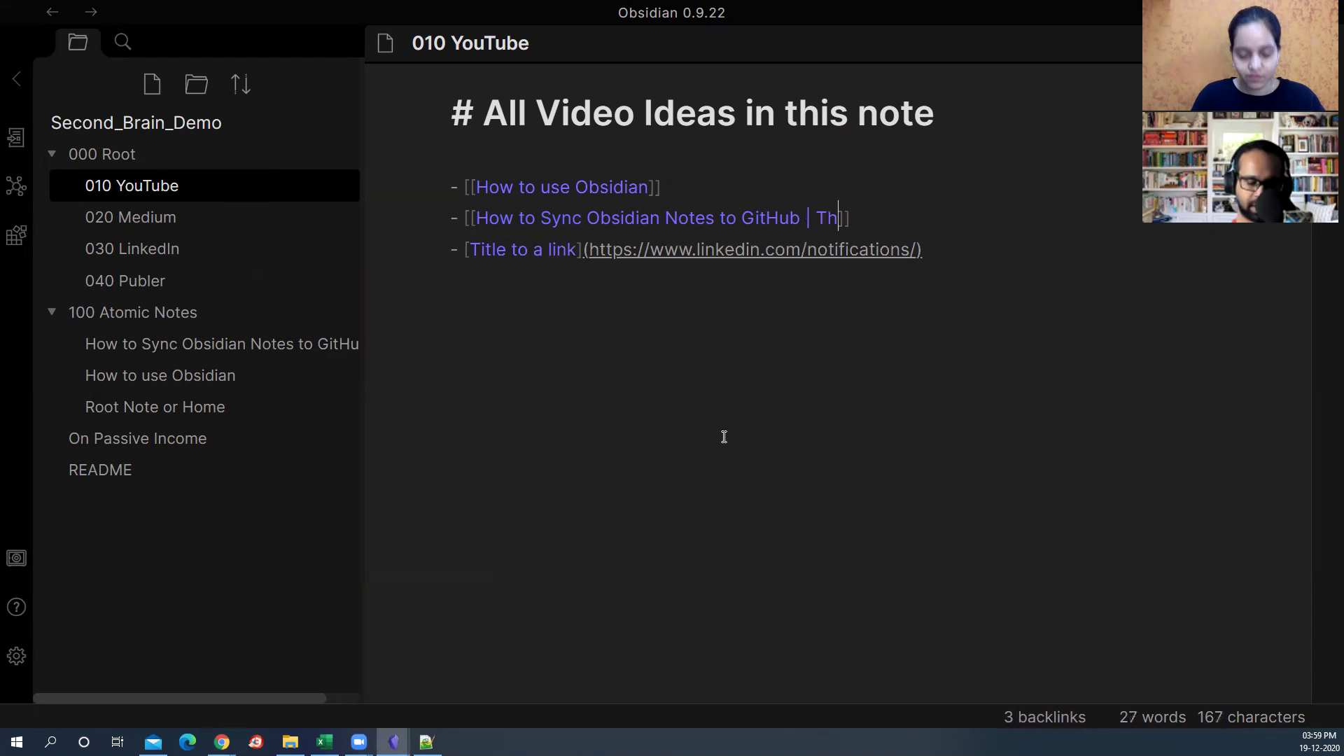
text(want to see )
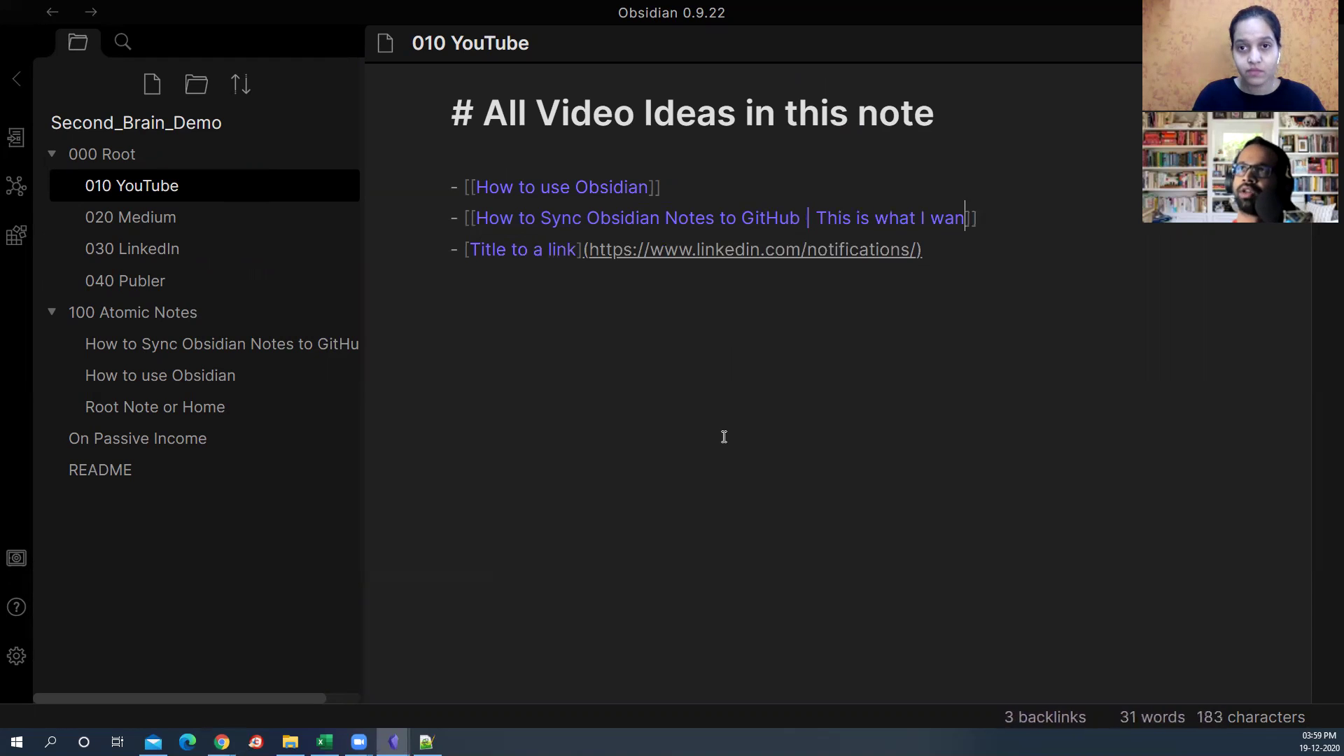
text(while reading)
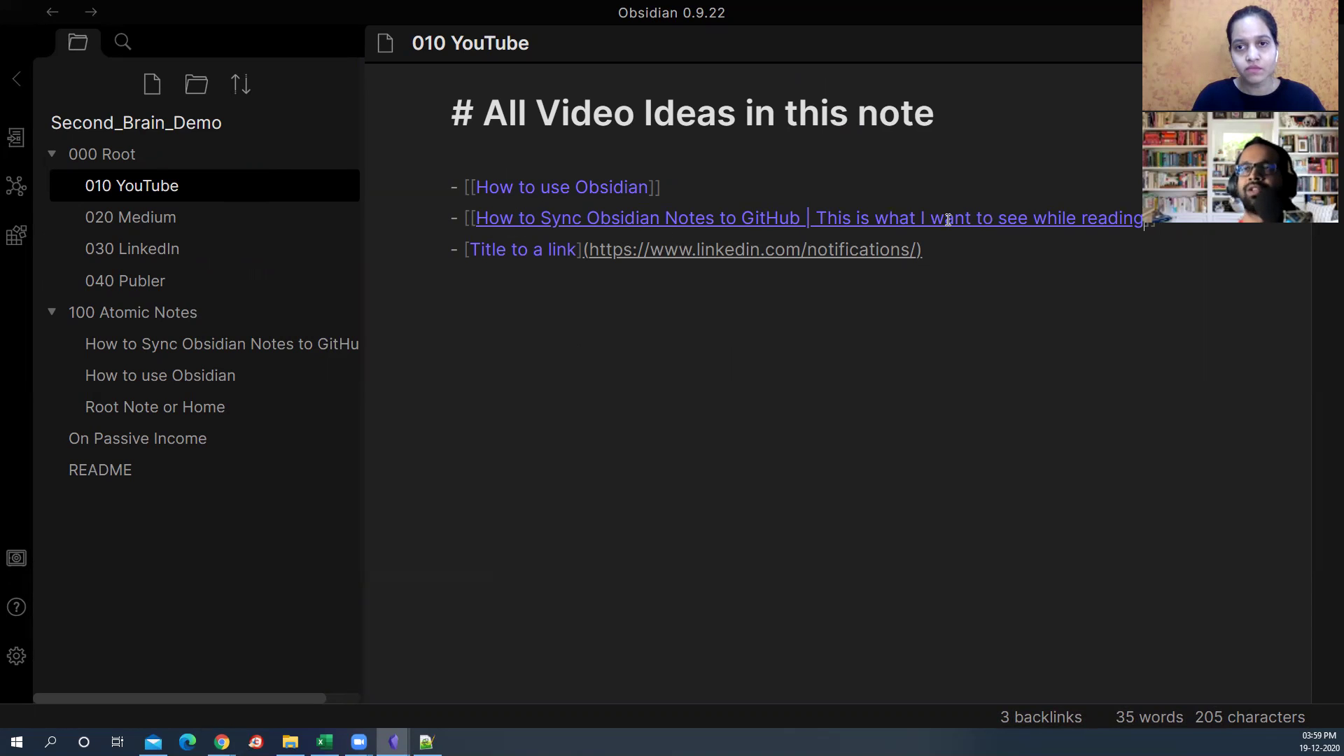
key(ctrl+e)
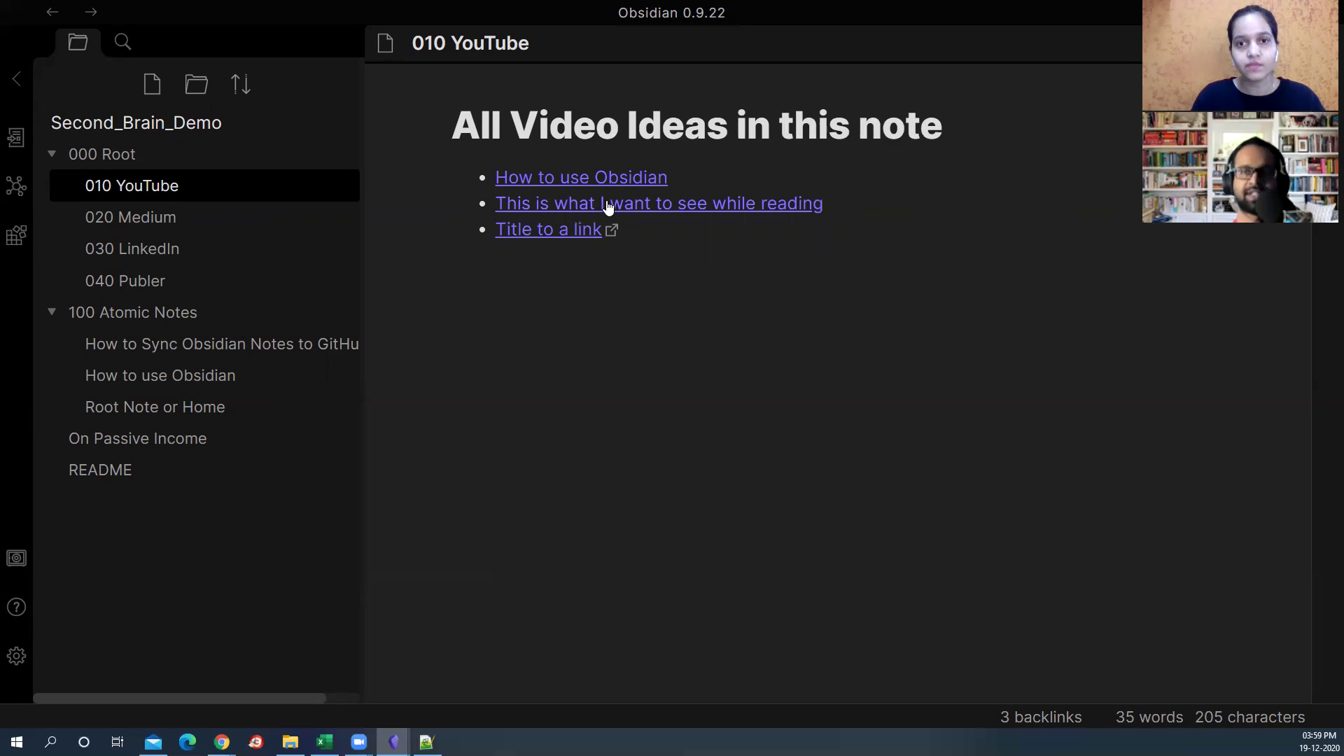
key(ctrl+e)
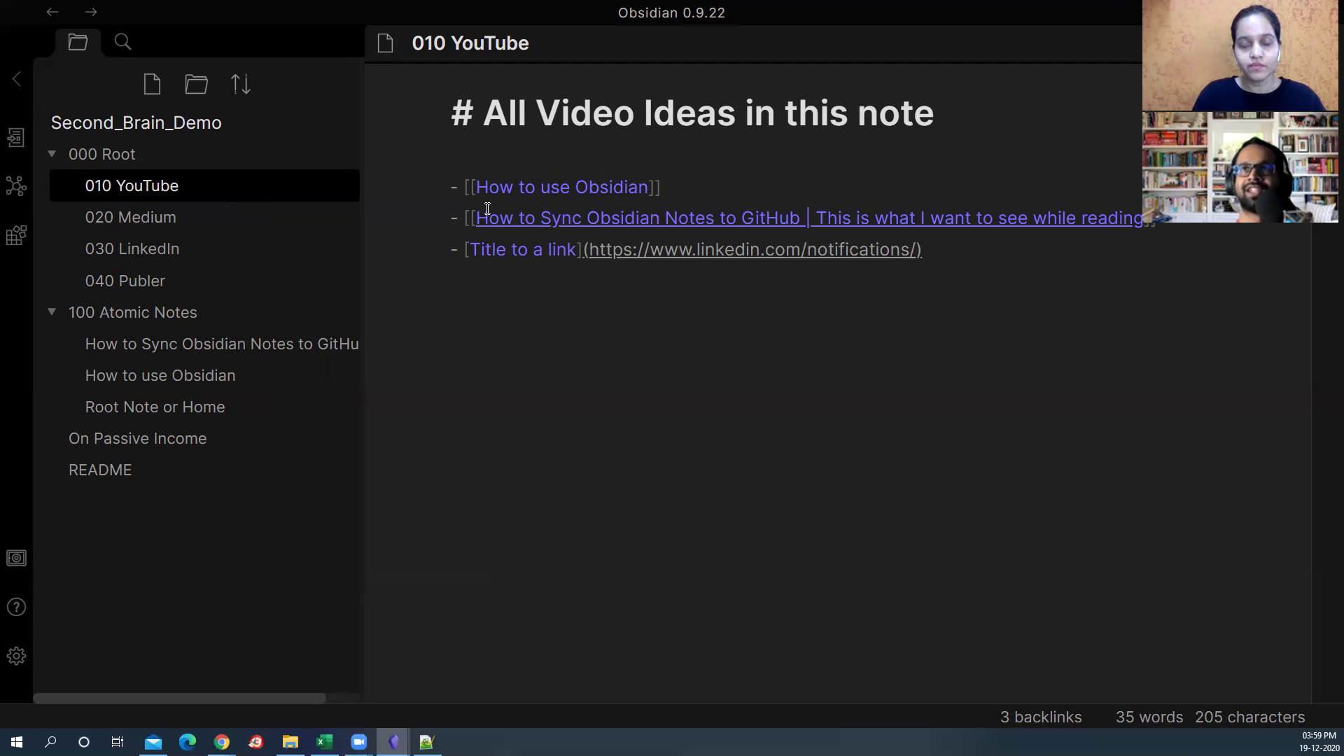
Step: Remove the display text from the How to Sync Obsidian Notes to GitHub link and undo the removal
drag(1144, 218, 809, 219)
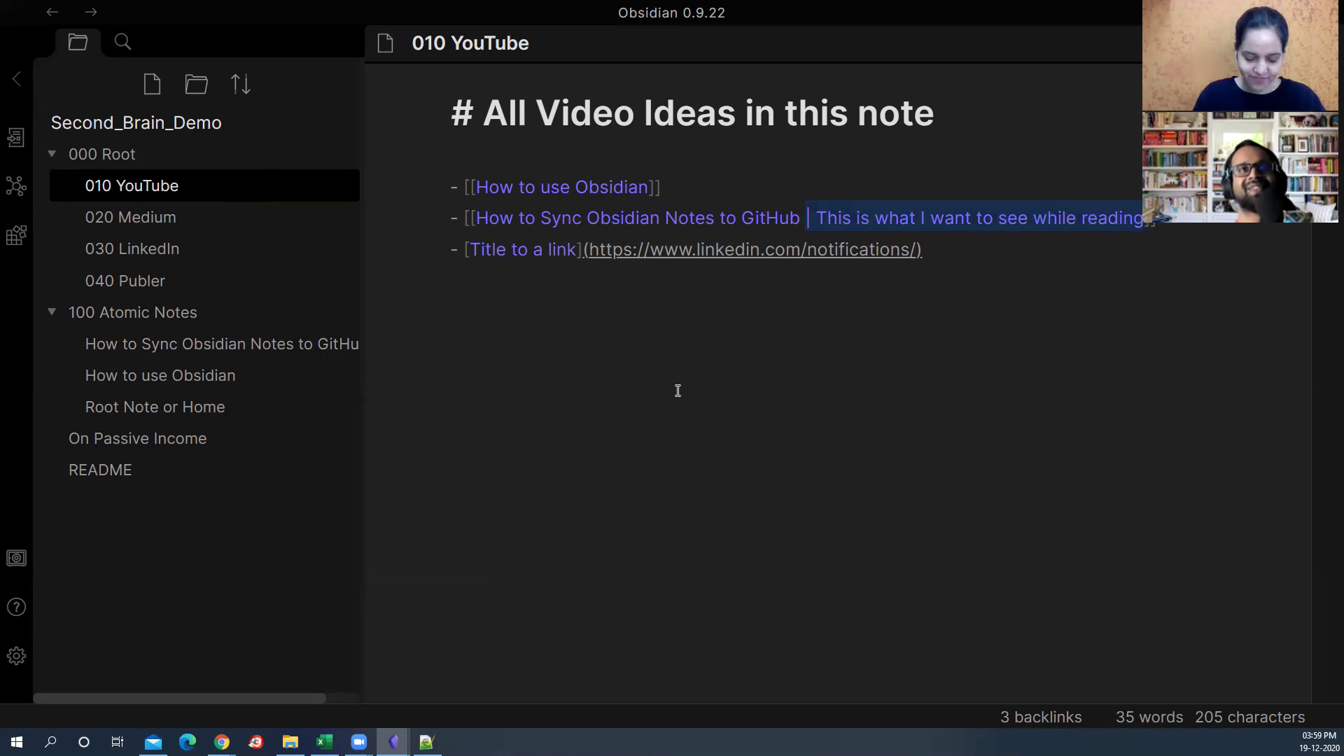
key(BackSpace)
key(BackSpace)
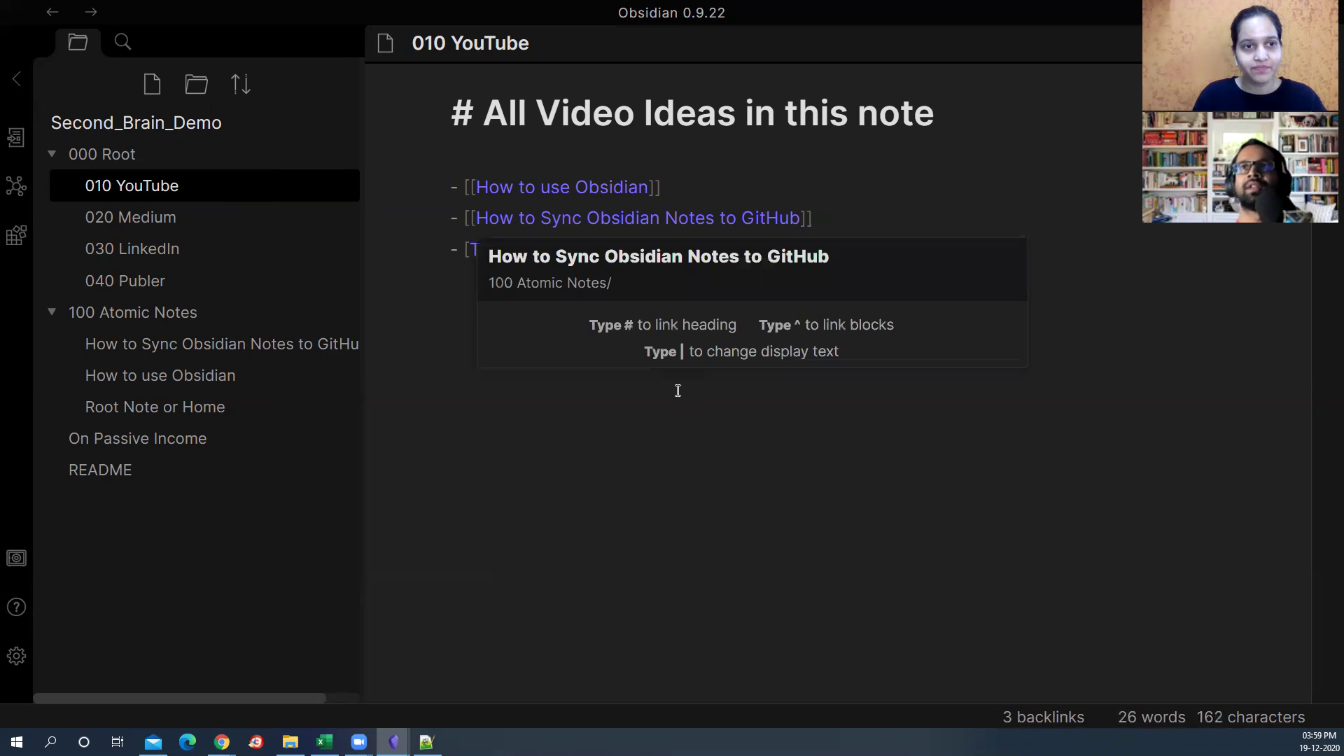
key(ctrl+z)
click(677, 392)
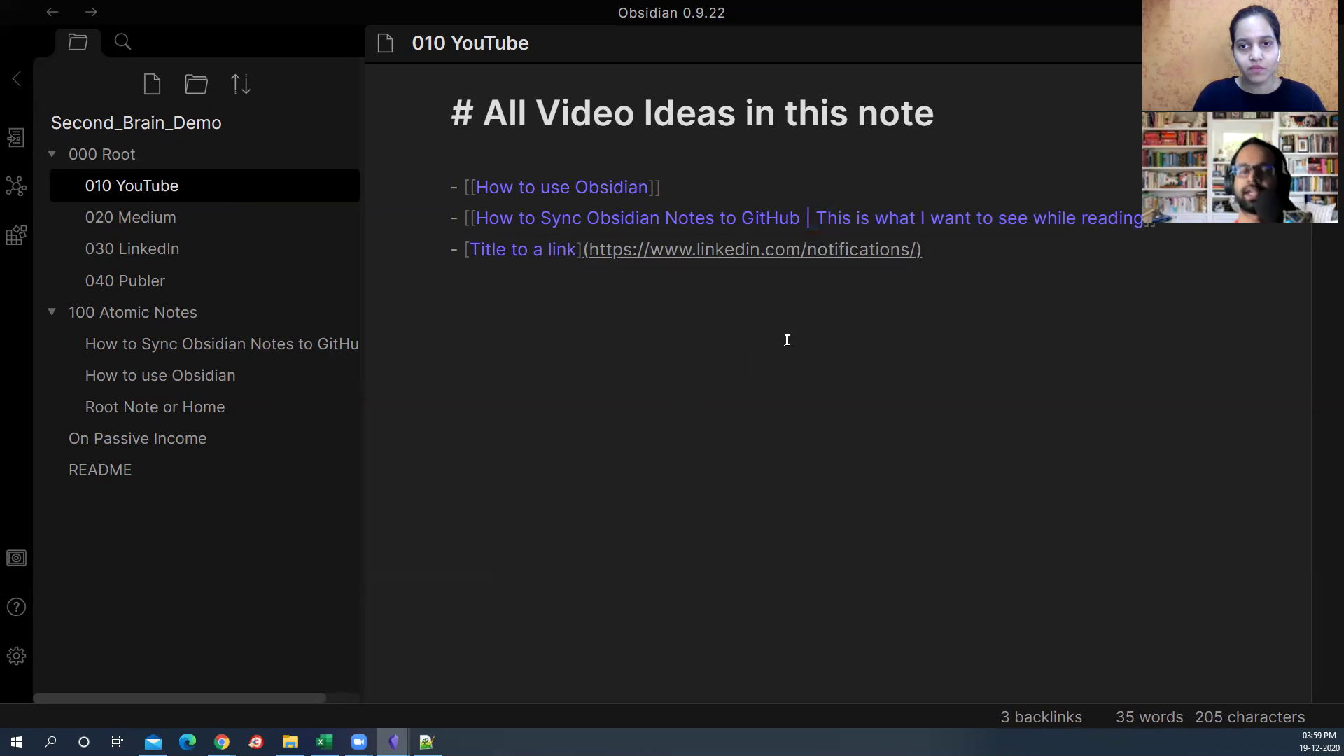
Step: Show the 010 YouTube note in reading preview and check its PDF export dialog without saving a file
key(ctrl+e)
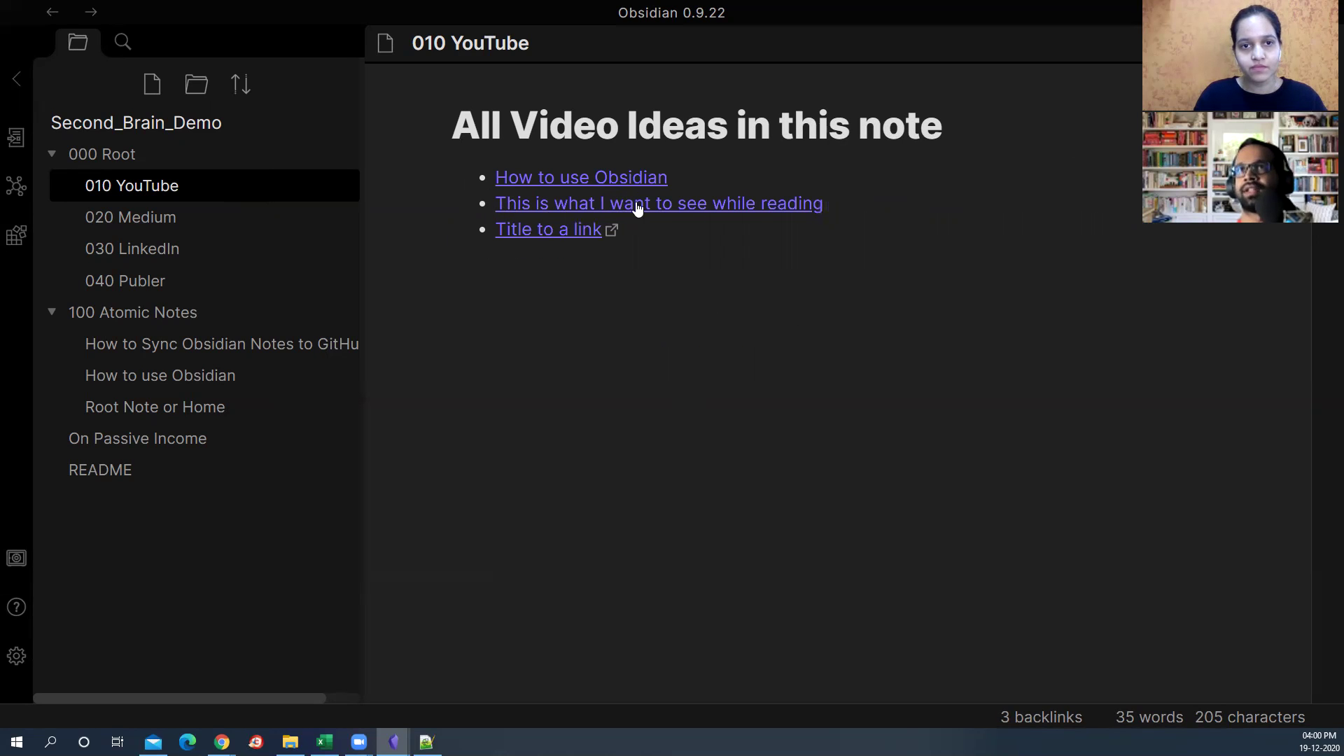
click(1297, 43)
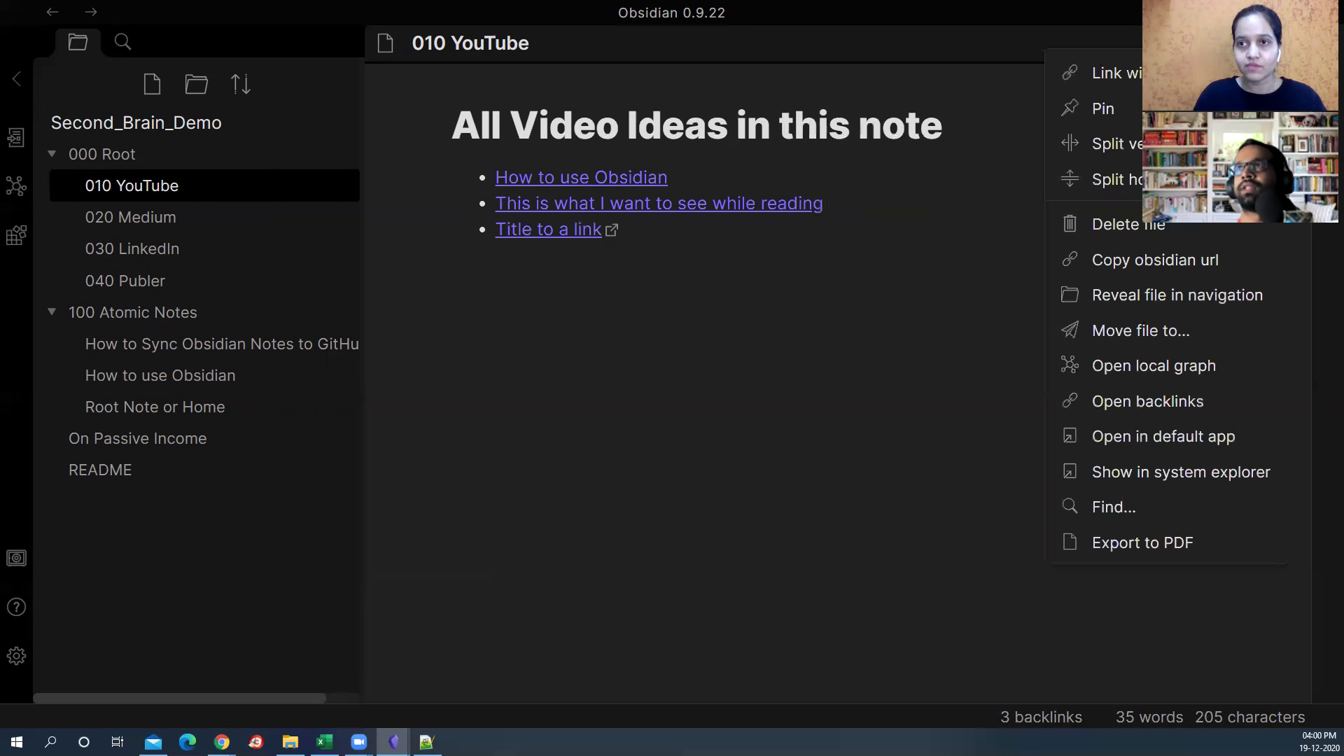
click(1140, 543)
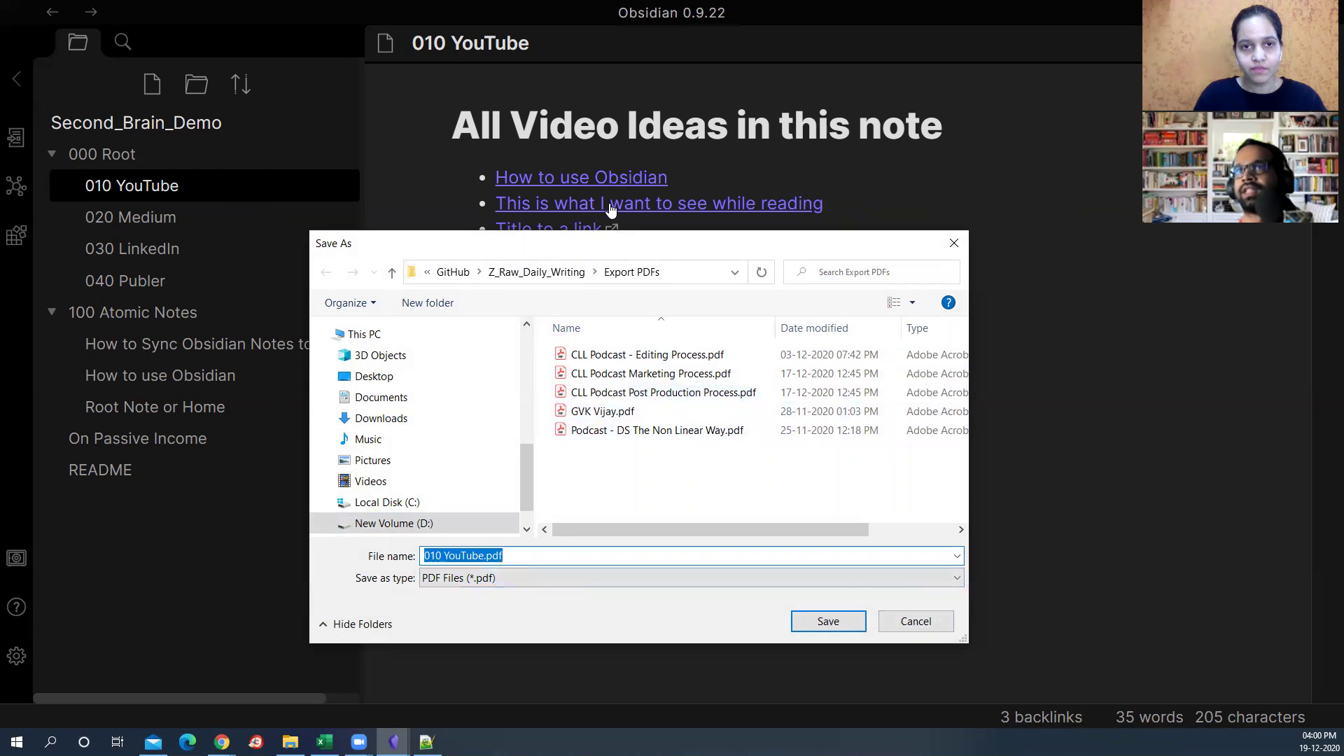
click(904, 628)
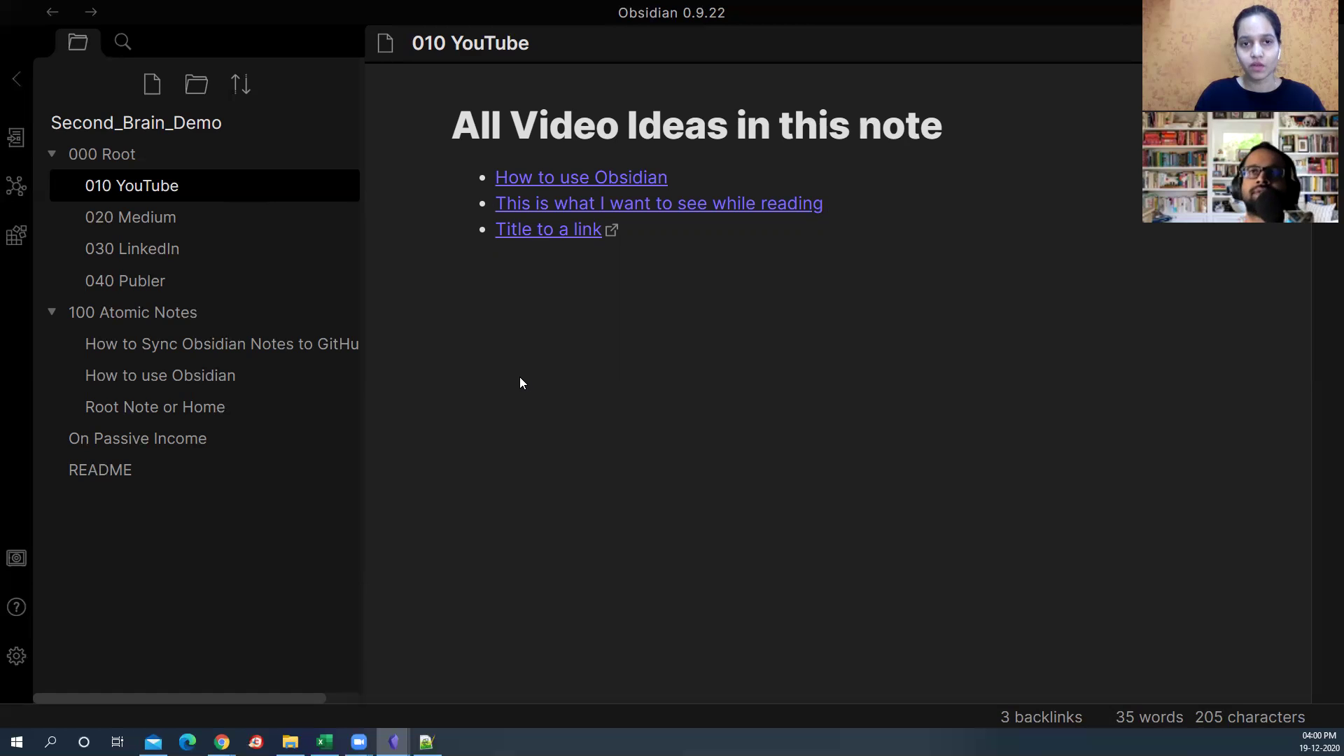
Step: Return the 010 YouTube note to Markdown source and open it in the default app, Typora
key(ctrl+e)
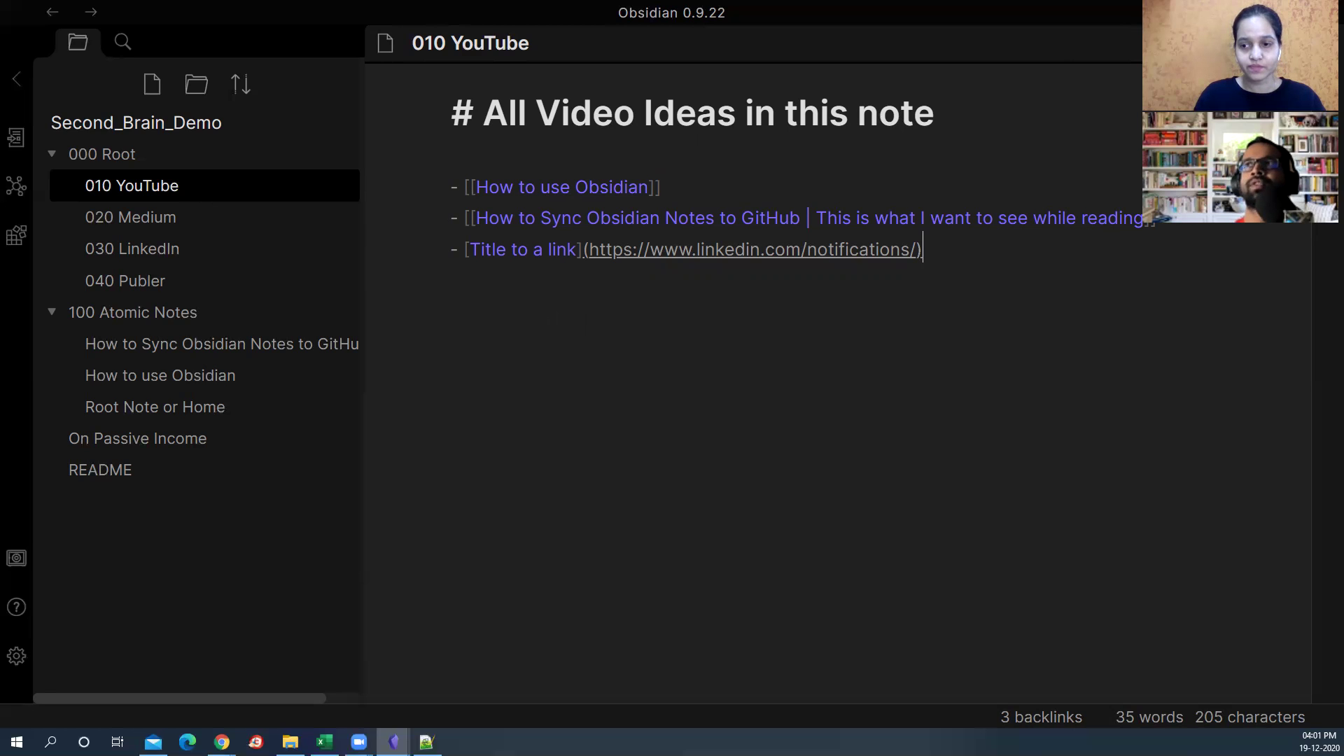
click(1298, 43)
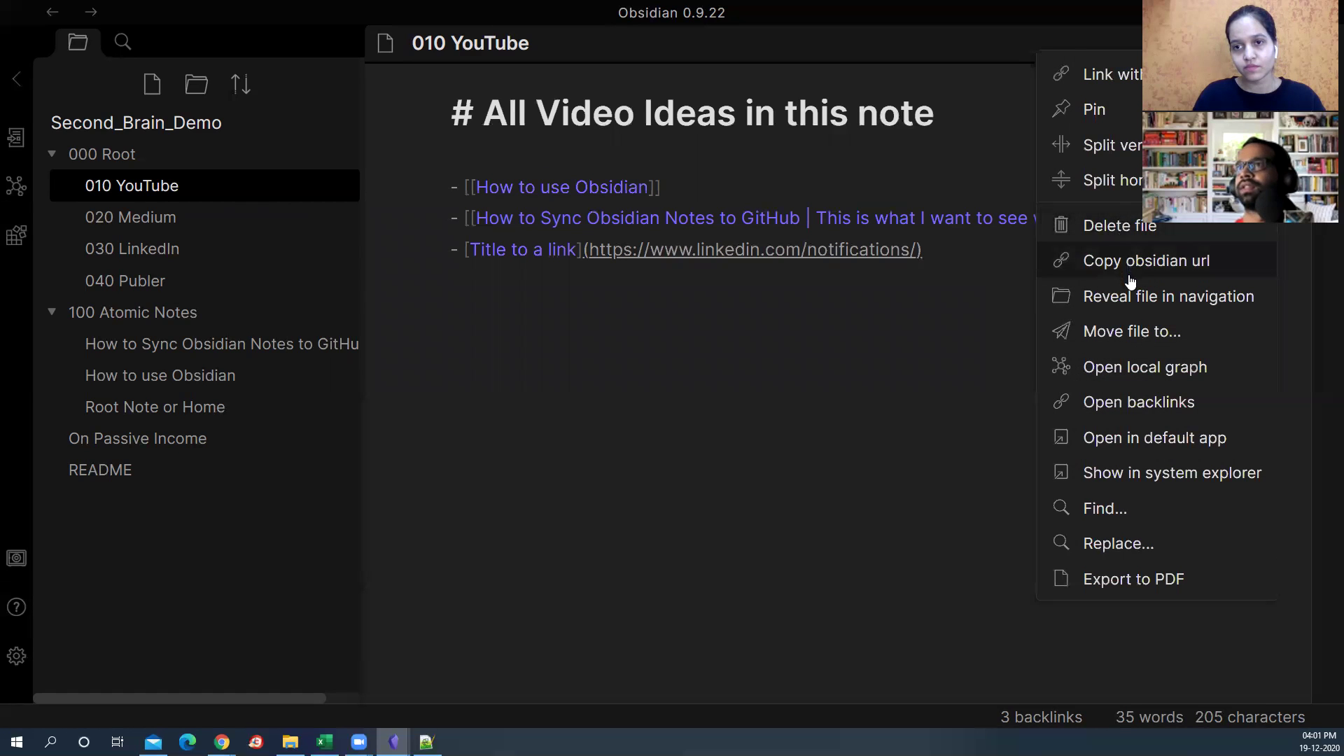
click(1142, 435)
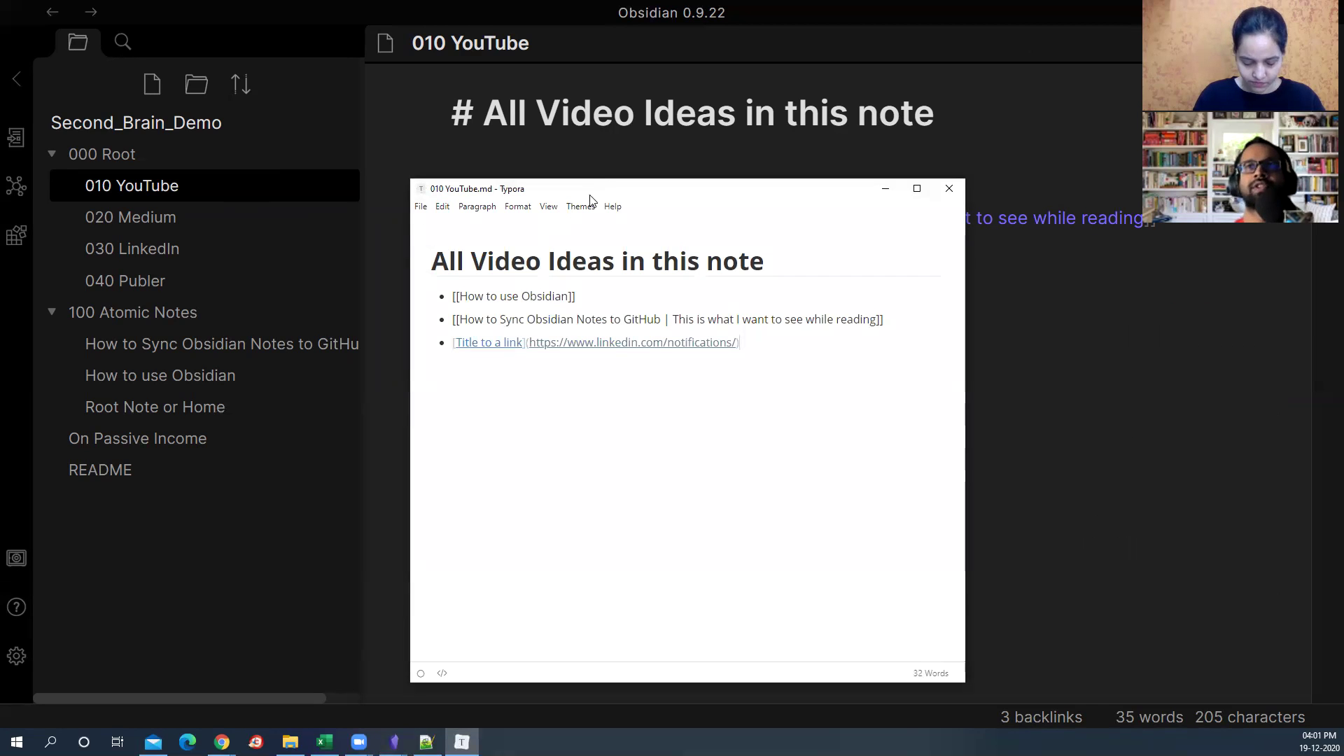
drag(588, 195, 646, 224)
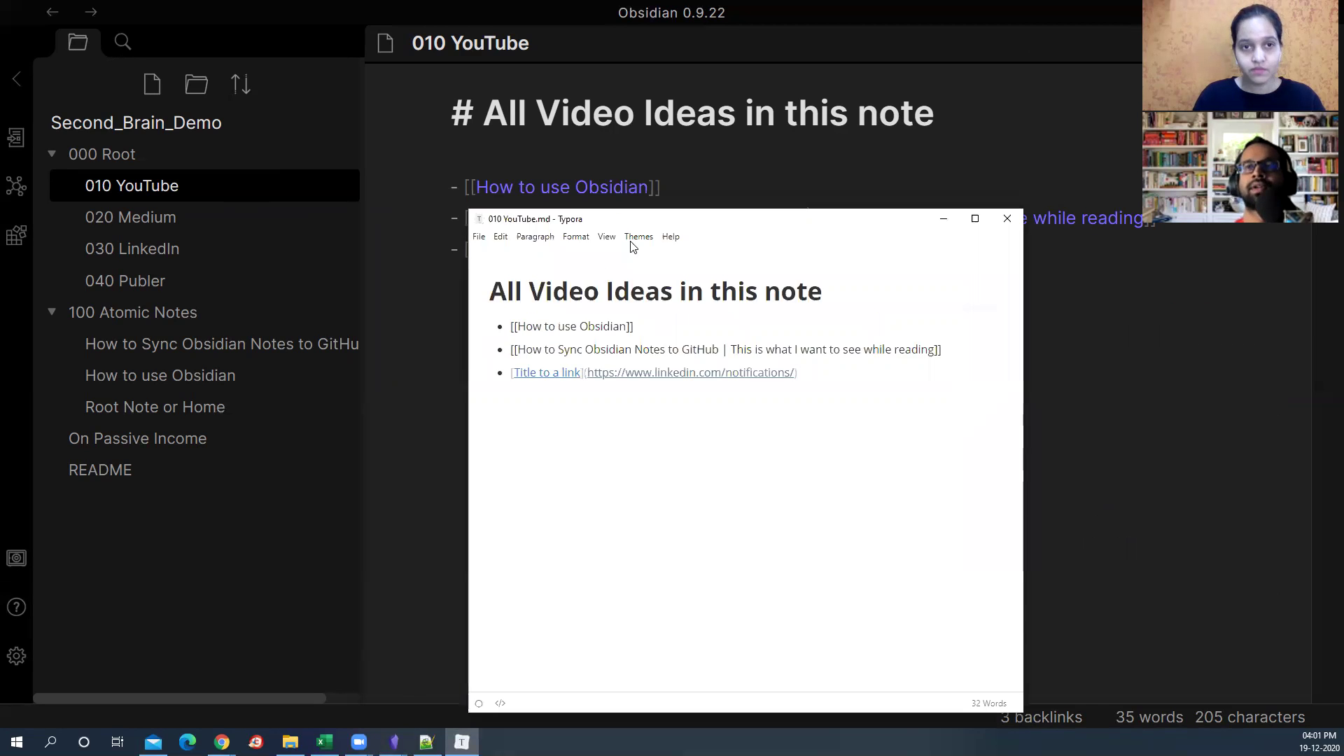
Step: Examine Typora's file and paragraph commands, and view the note in a maximized window before restoring the window size
click(482, 239)
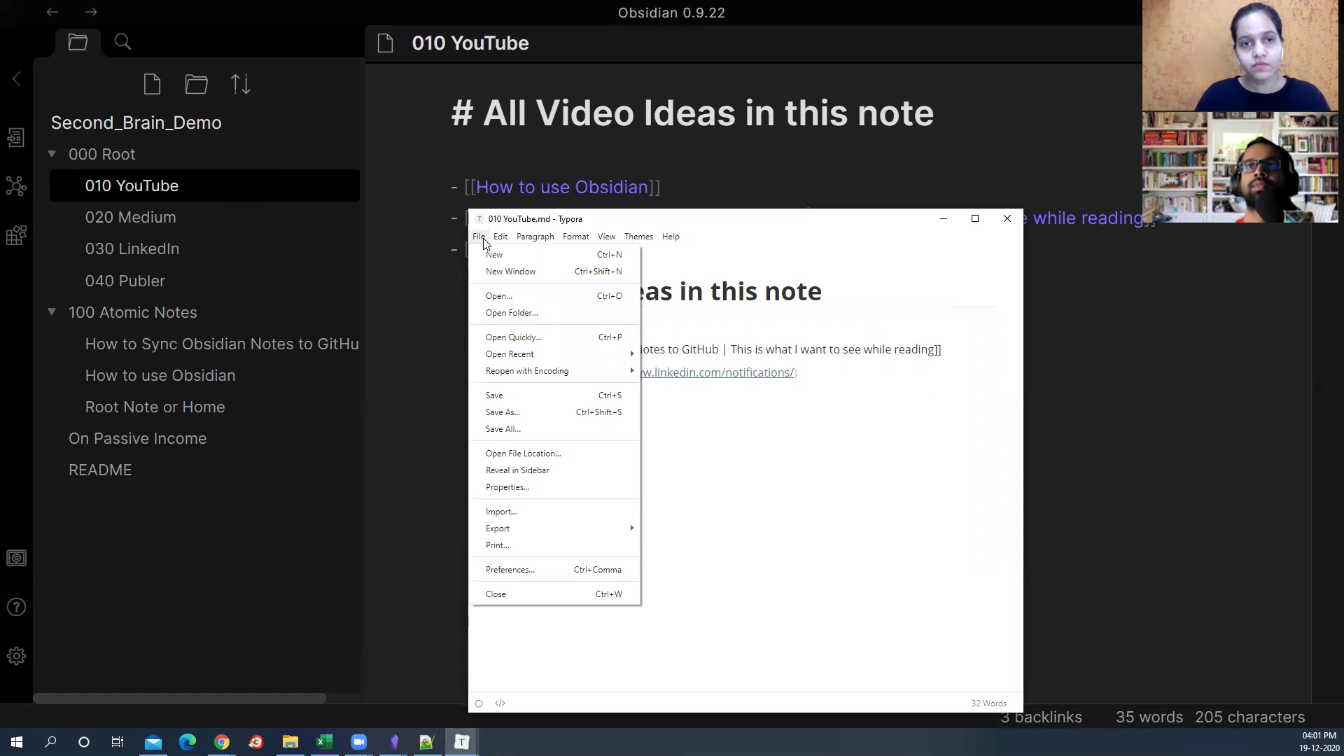
mouse_move(501, 243)
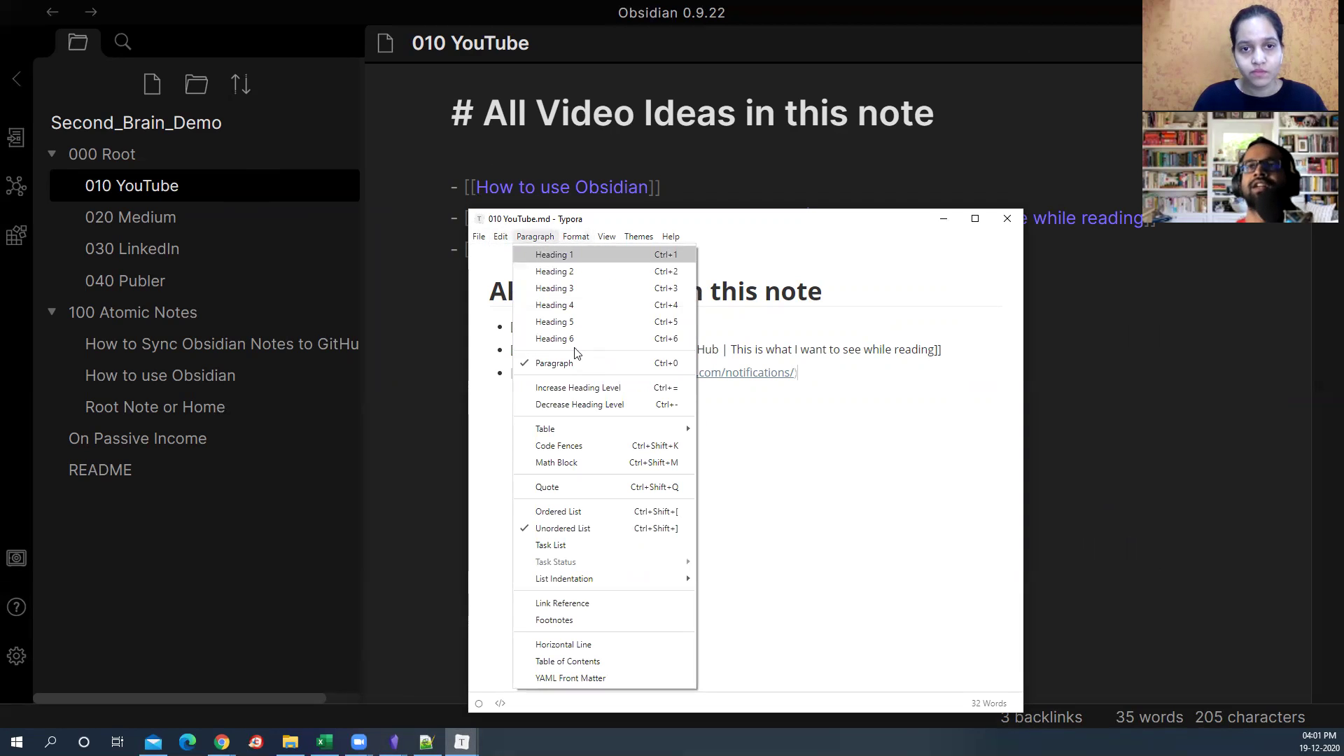
click(739, 262)
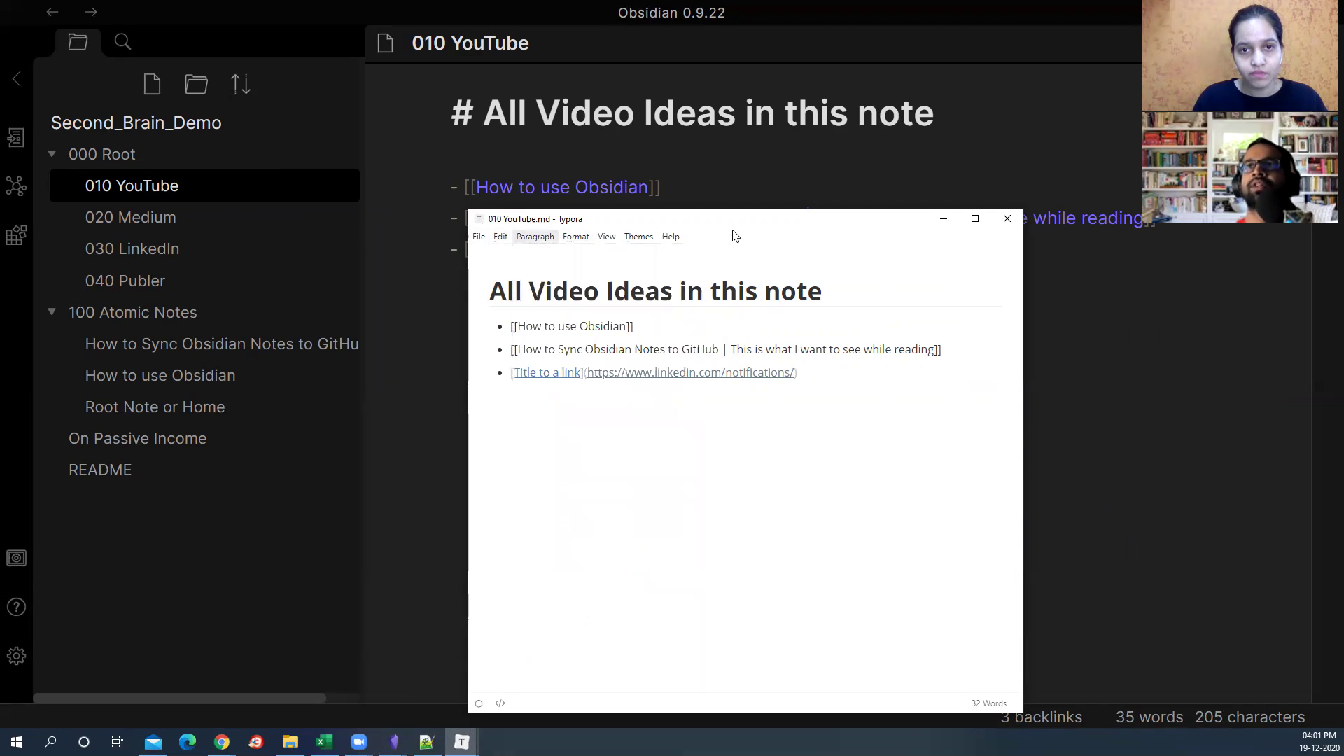
double_click(735, 221)
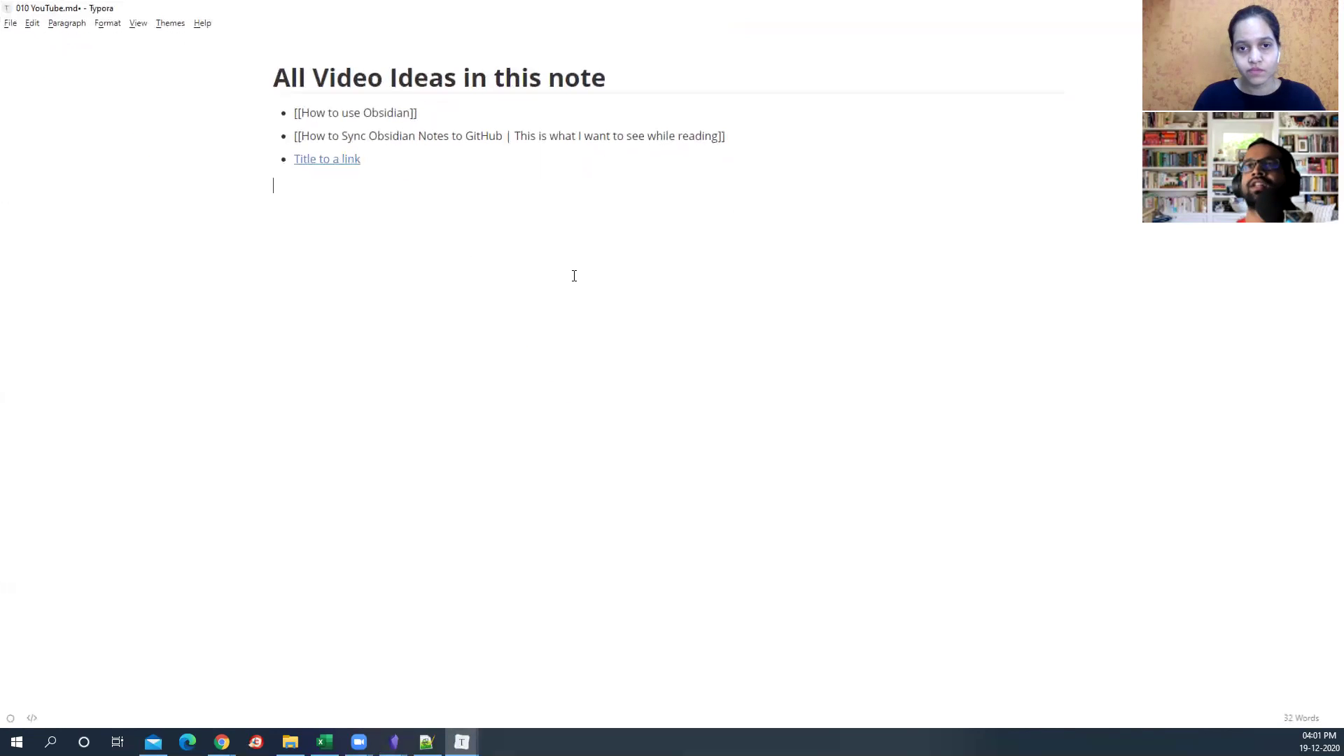
click(338, 292)
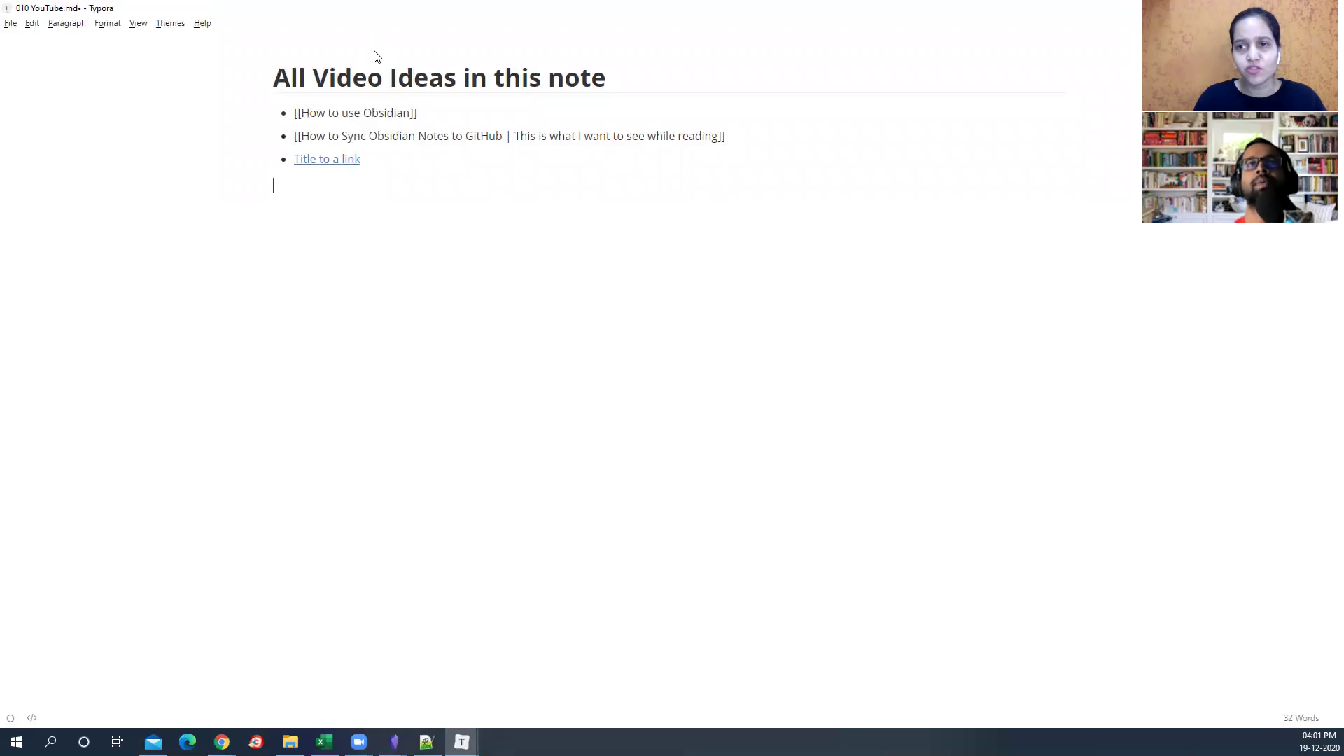
double_click(448, 12)
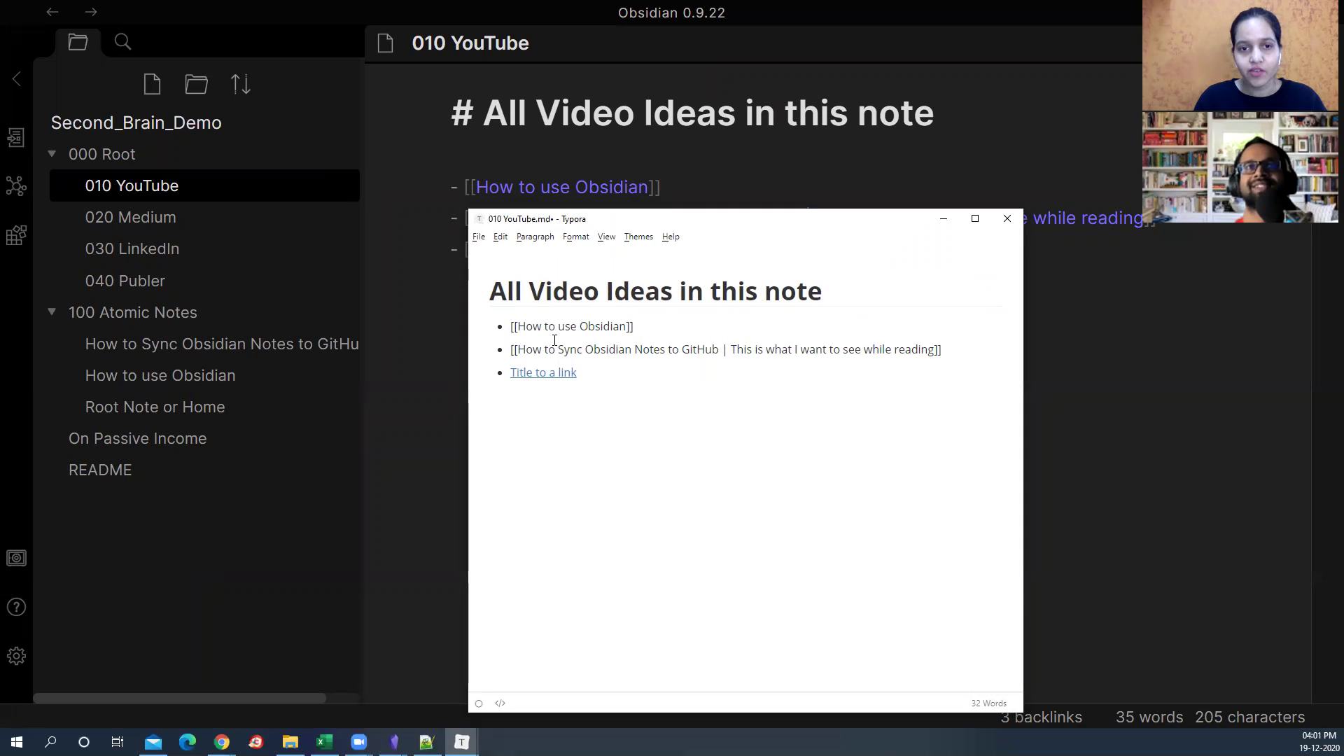
Step: Switch to File Explorer and check the size of the Second_Brain_Obsidian folder inside Z_Raw_Daily_Writing in its properties
click(290, 742)
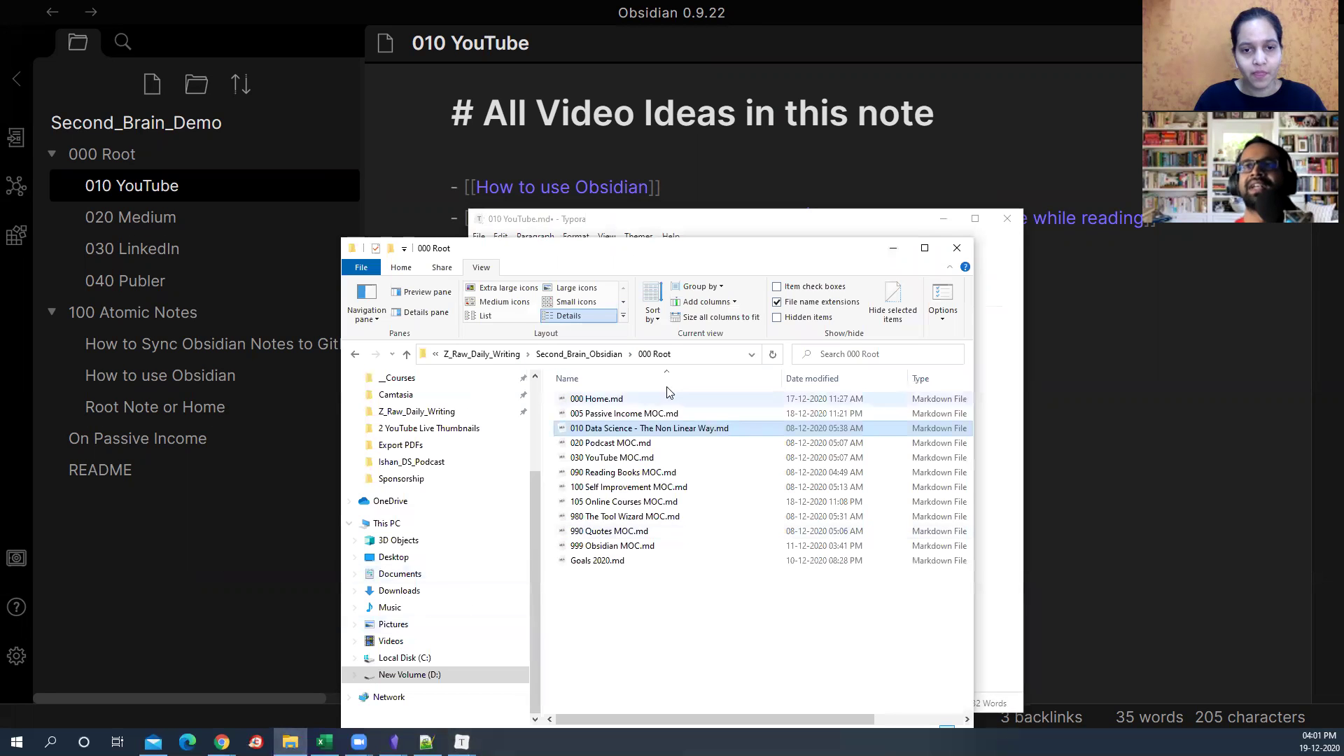
click(579, 353)
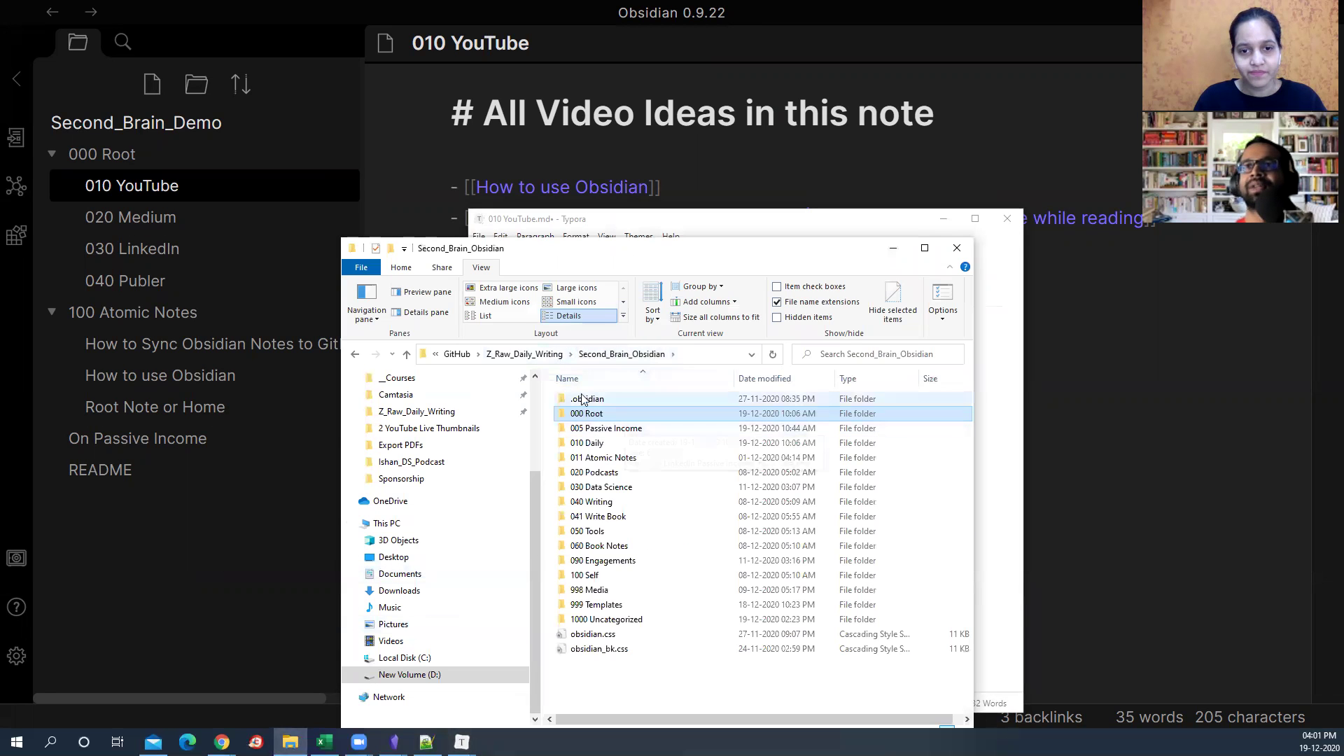
click(524, 354)
right_click(667, 441)
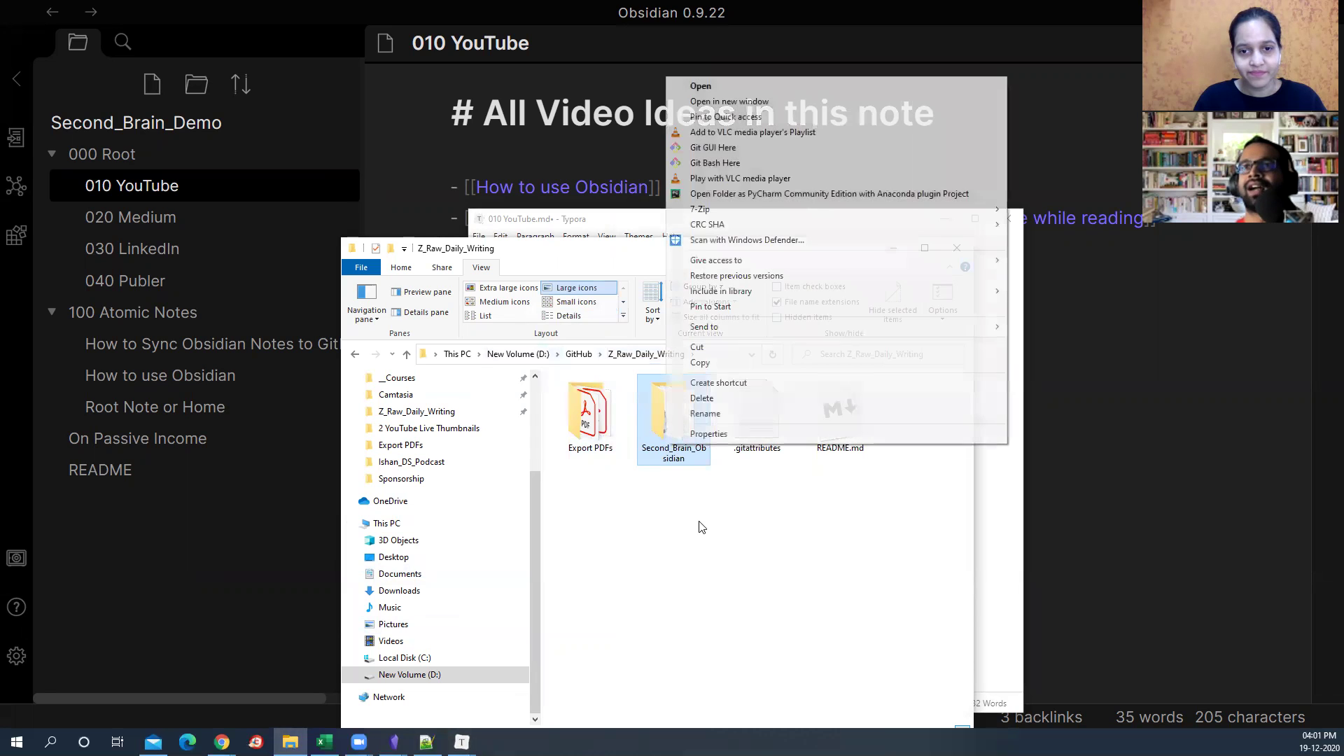
click(708, 434)
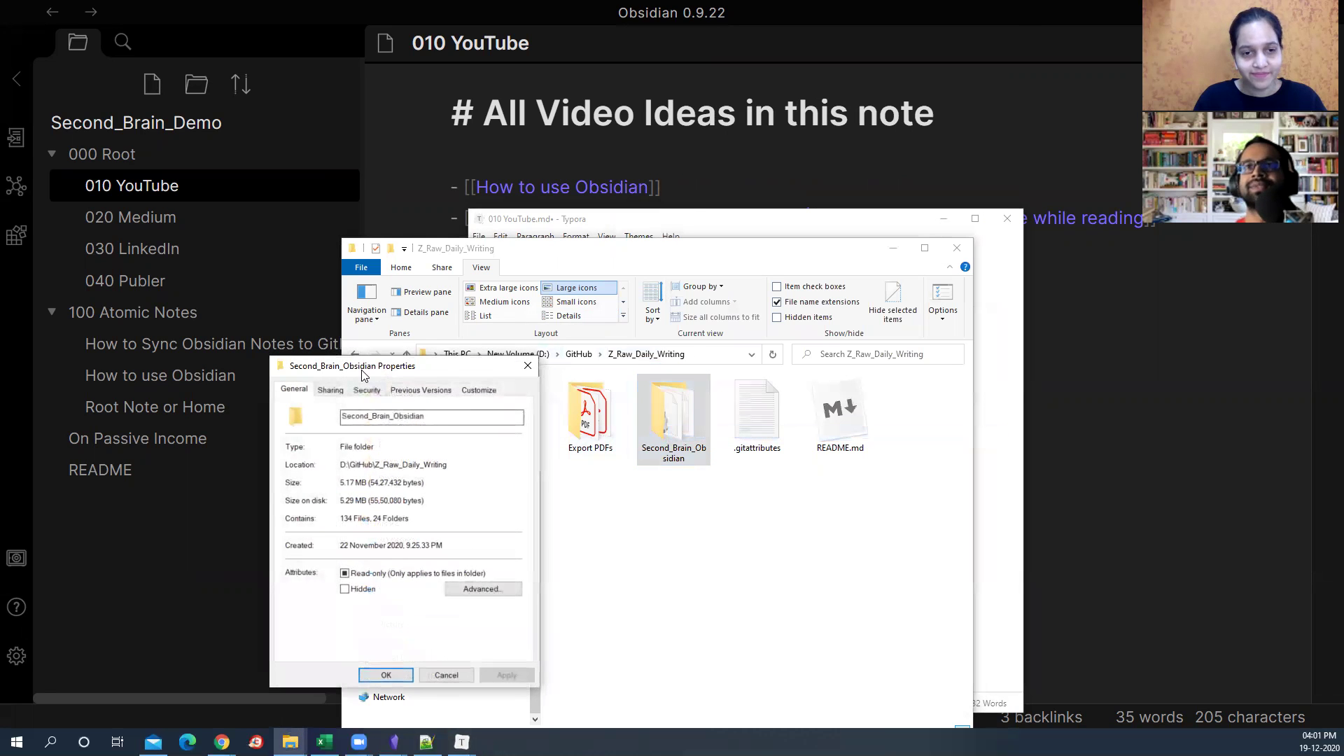
drag(362, 376, 513, 363)
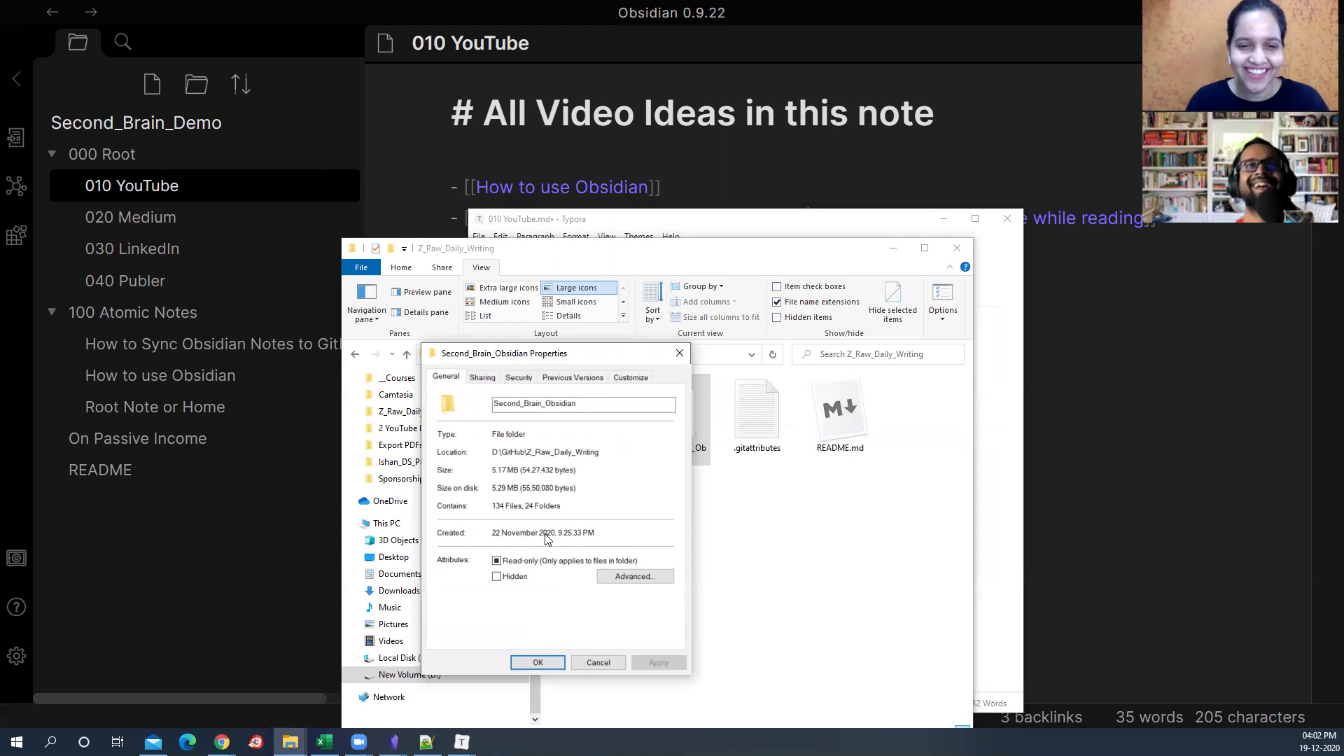
click(615, 662)
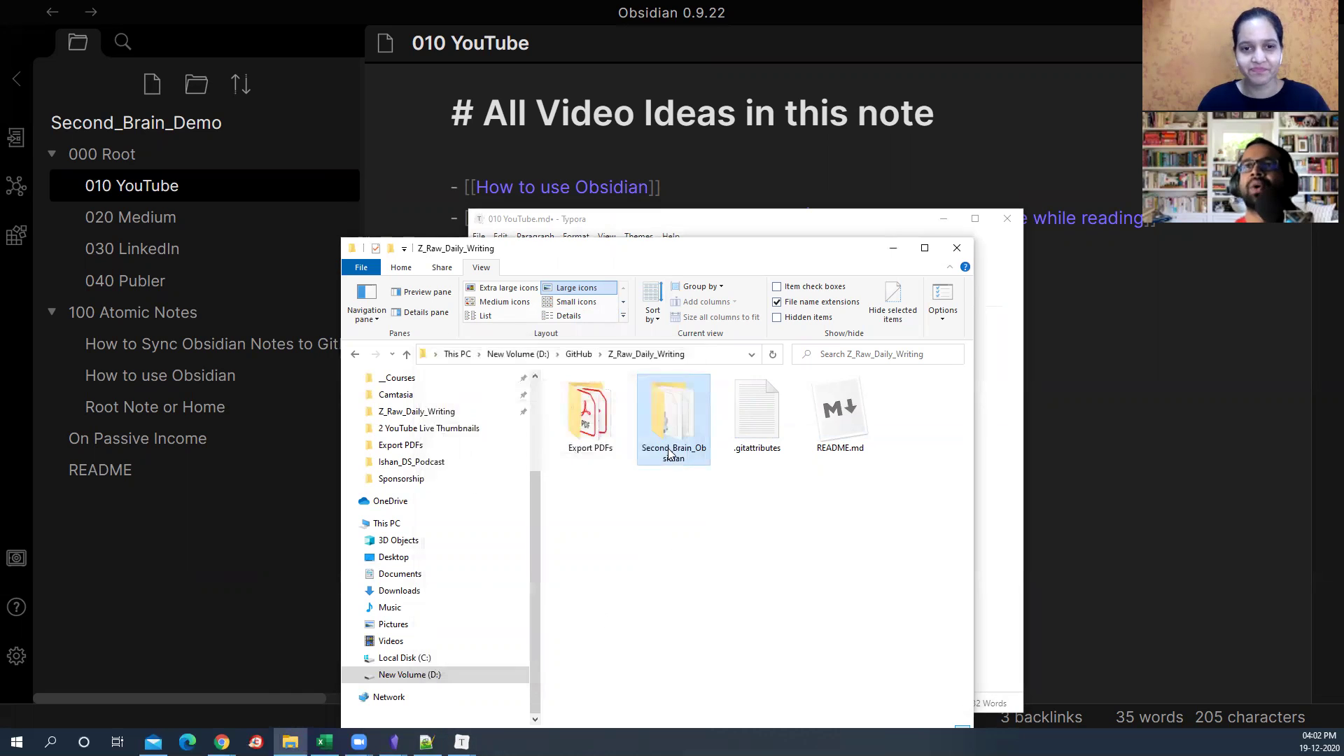
Step: Open the 998 Media folder inside Second_Brain_Obsidian and examine the stored media files and the idea map image
double_click(669, 454)
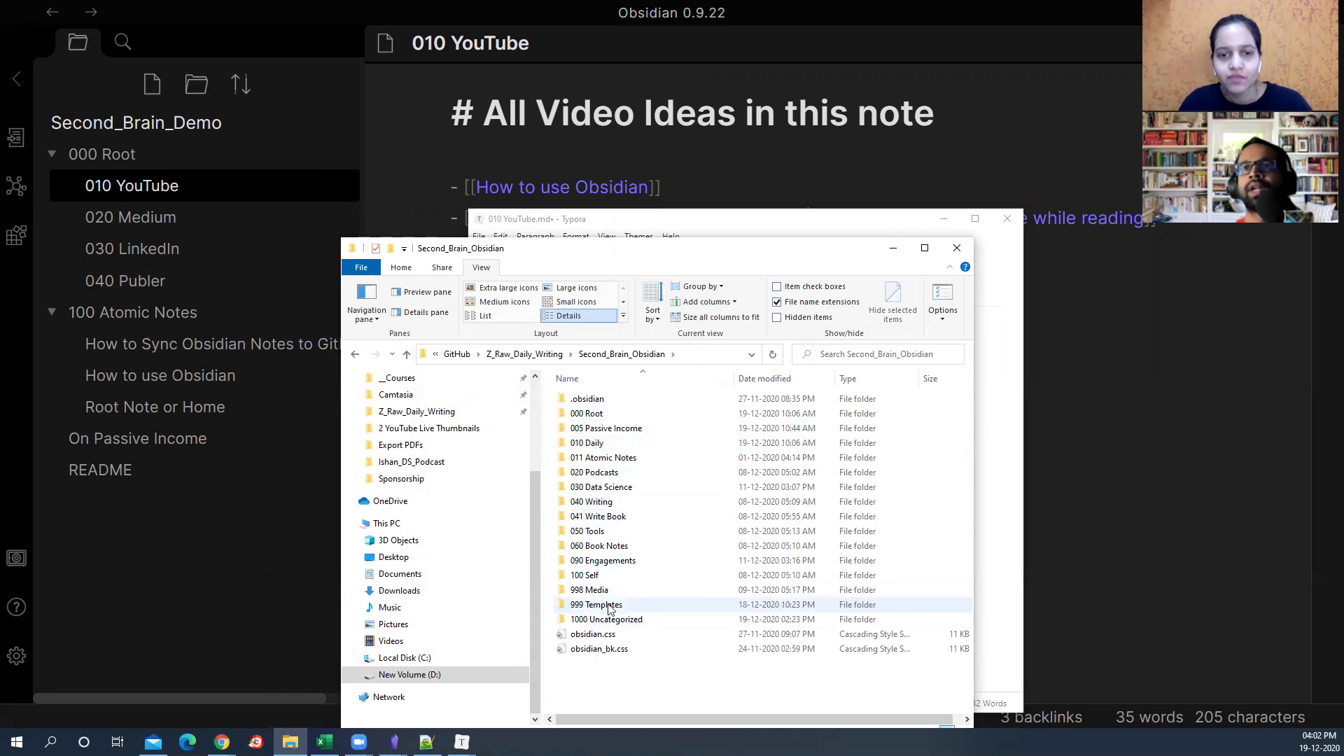
double_click(591, 590)
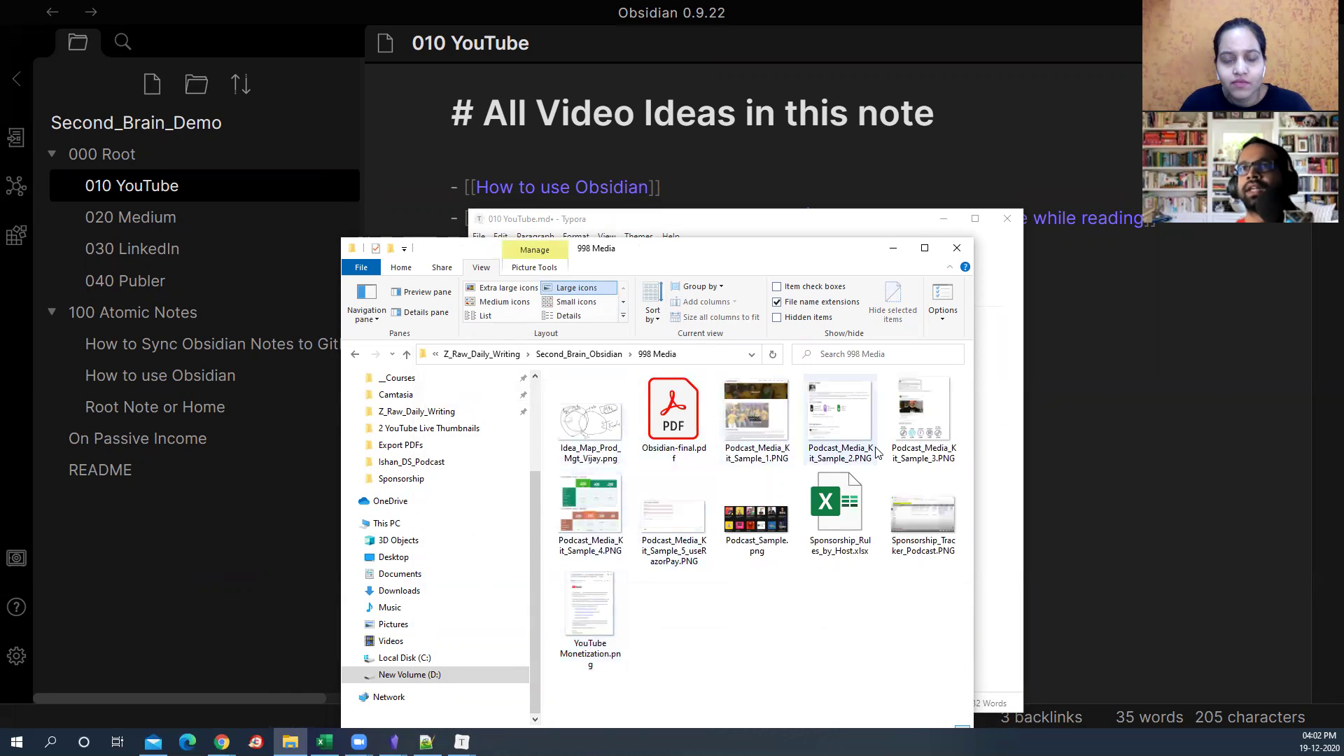
click(590, 420)
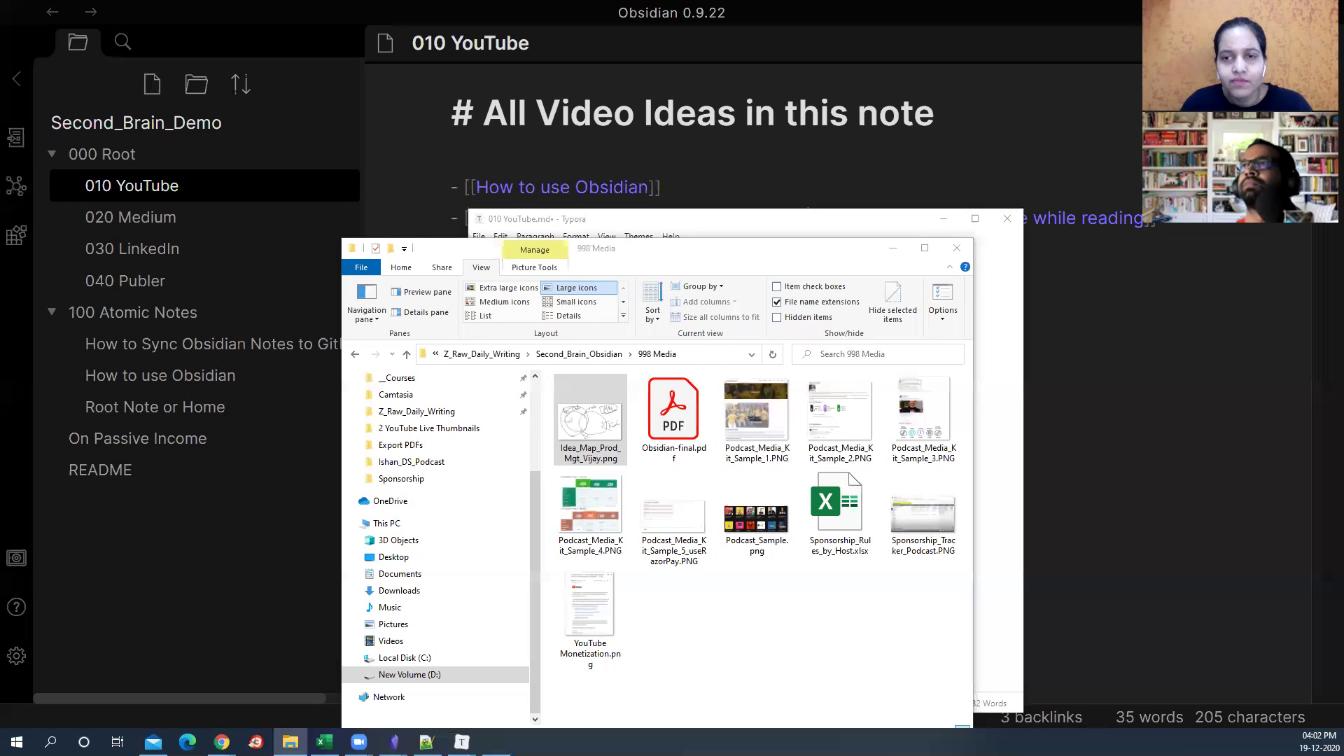
key(alt+Tab)
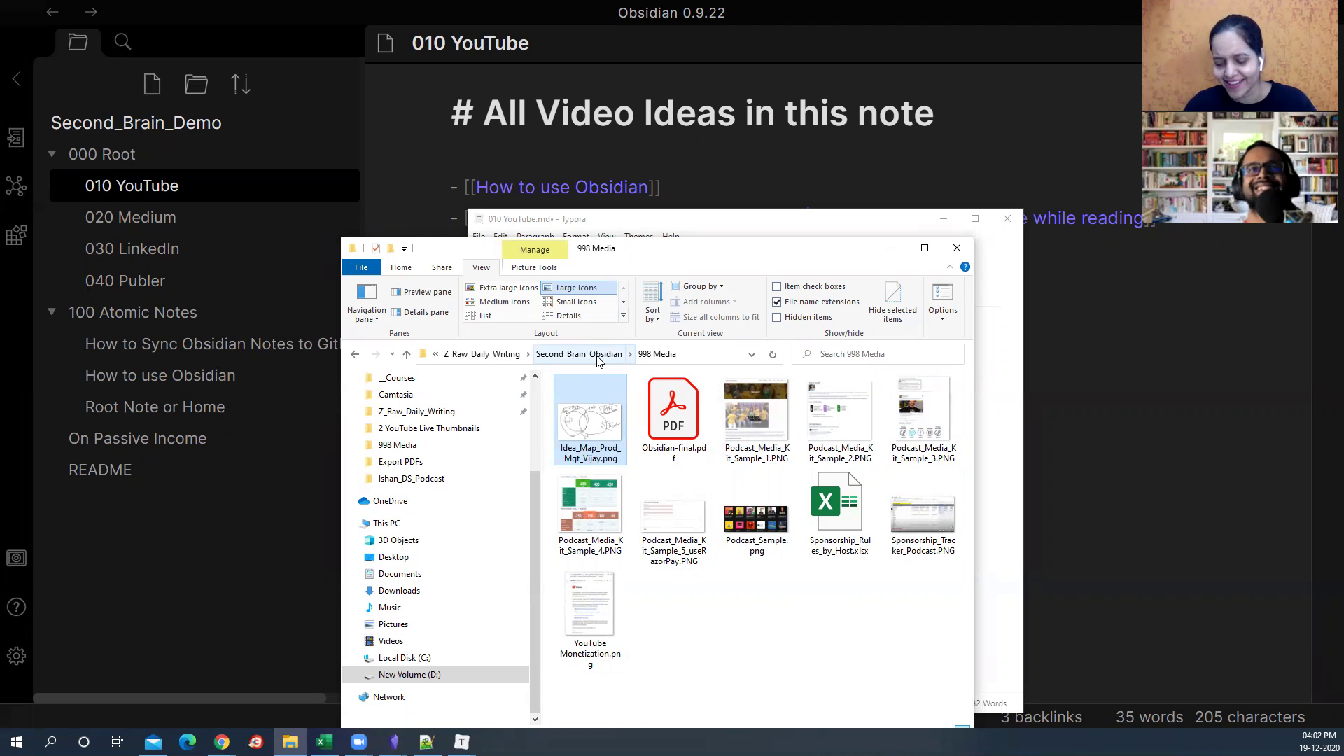
Step: Minimize the folder window and close the 010 YouTube note in Typora, discarding the changes
click(894, 248)
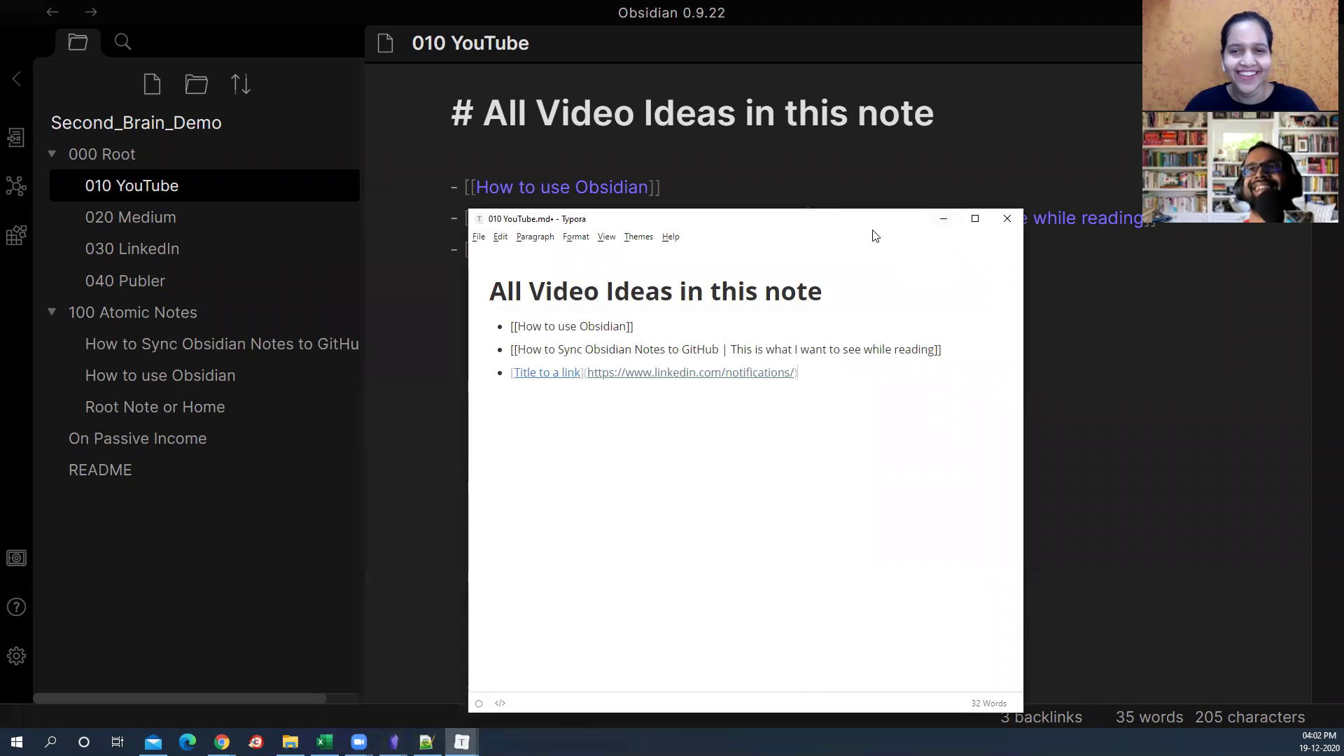
drag(966, 226, 961, 224)
click(1002, 217)
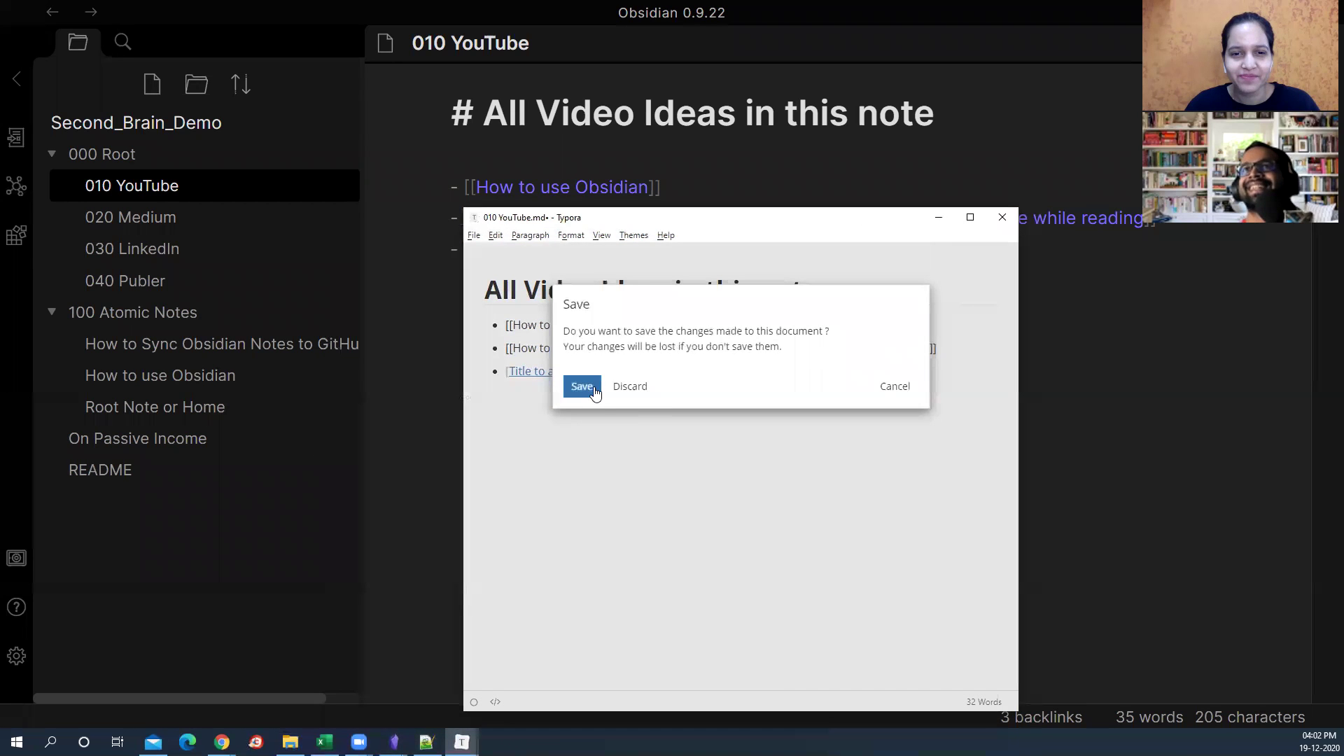
click(627, 387)
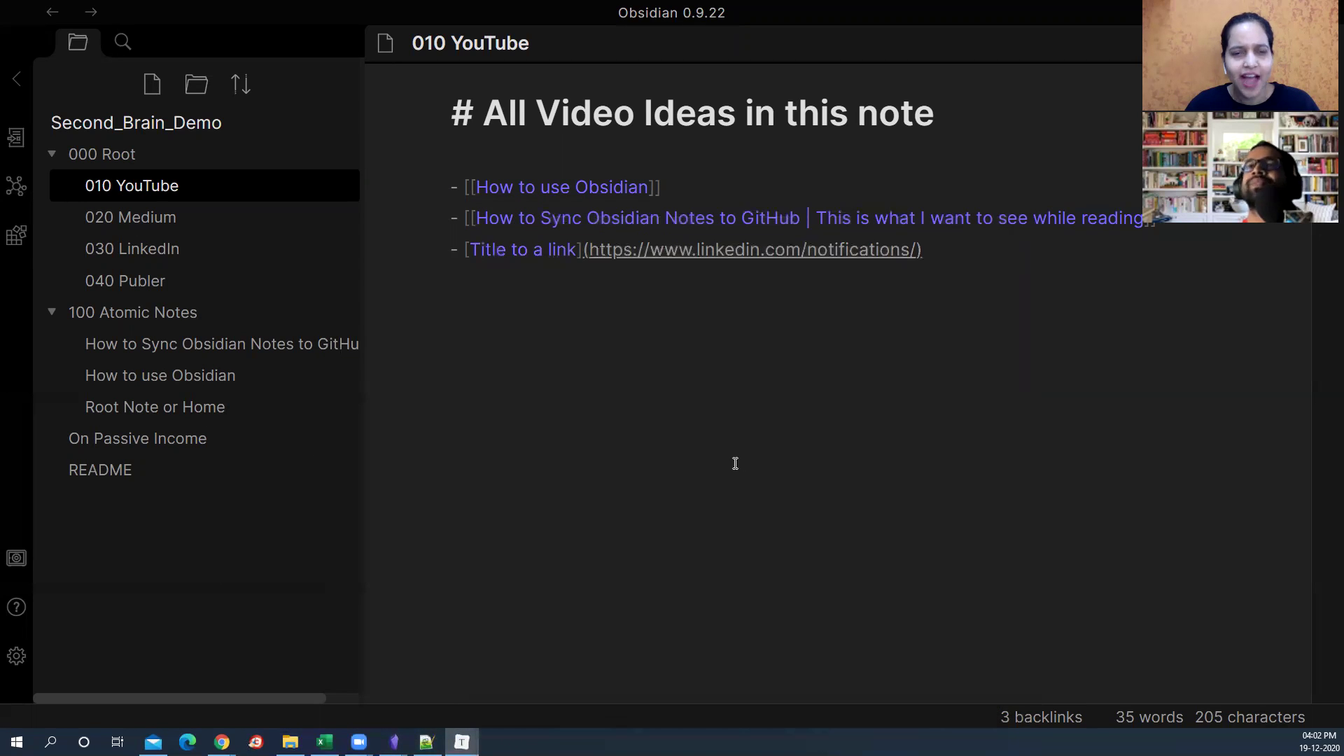
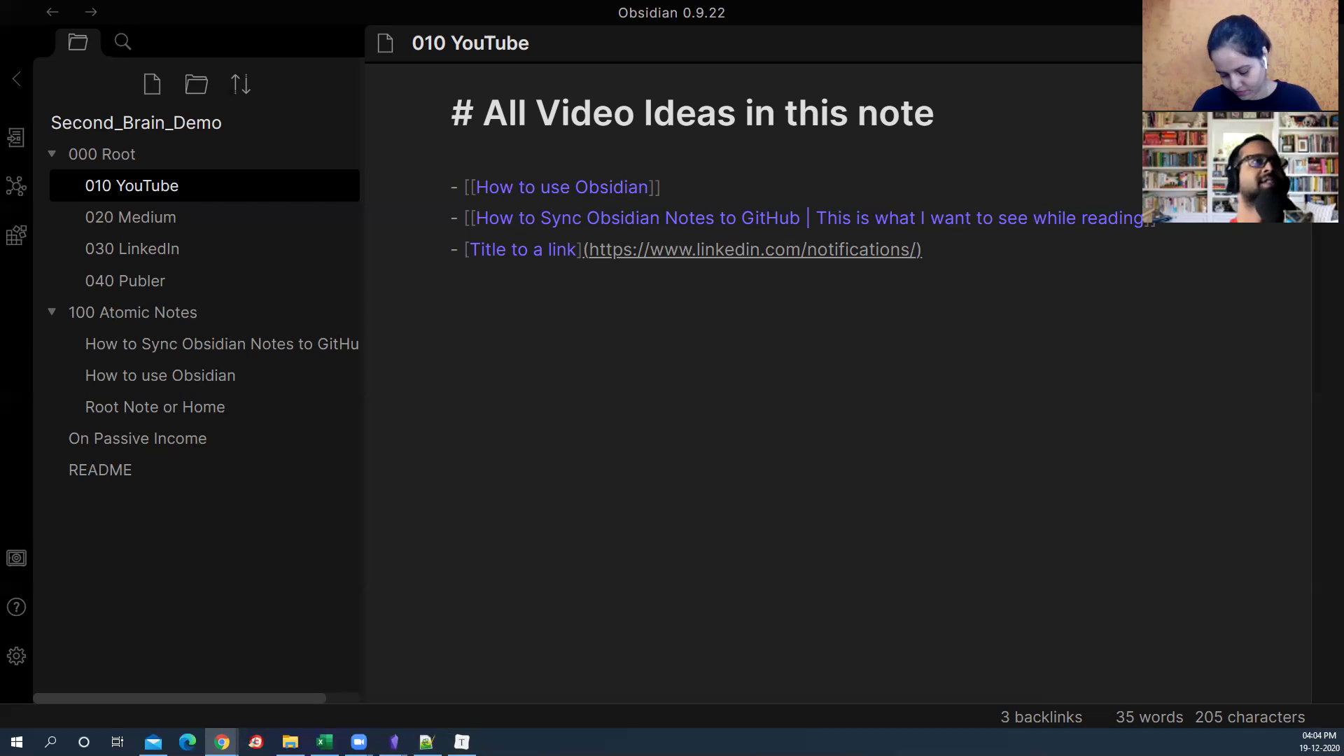
Step: Switch to Chrome and search Google for "zettelkasten method" in a new tab
drag(838, 3, 800, 88)
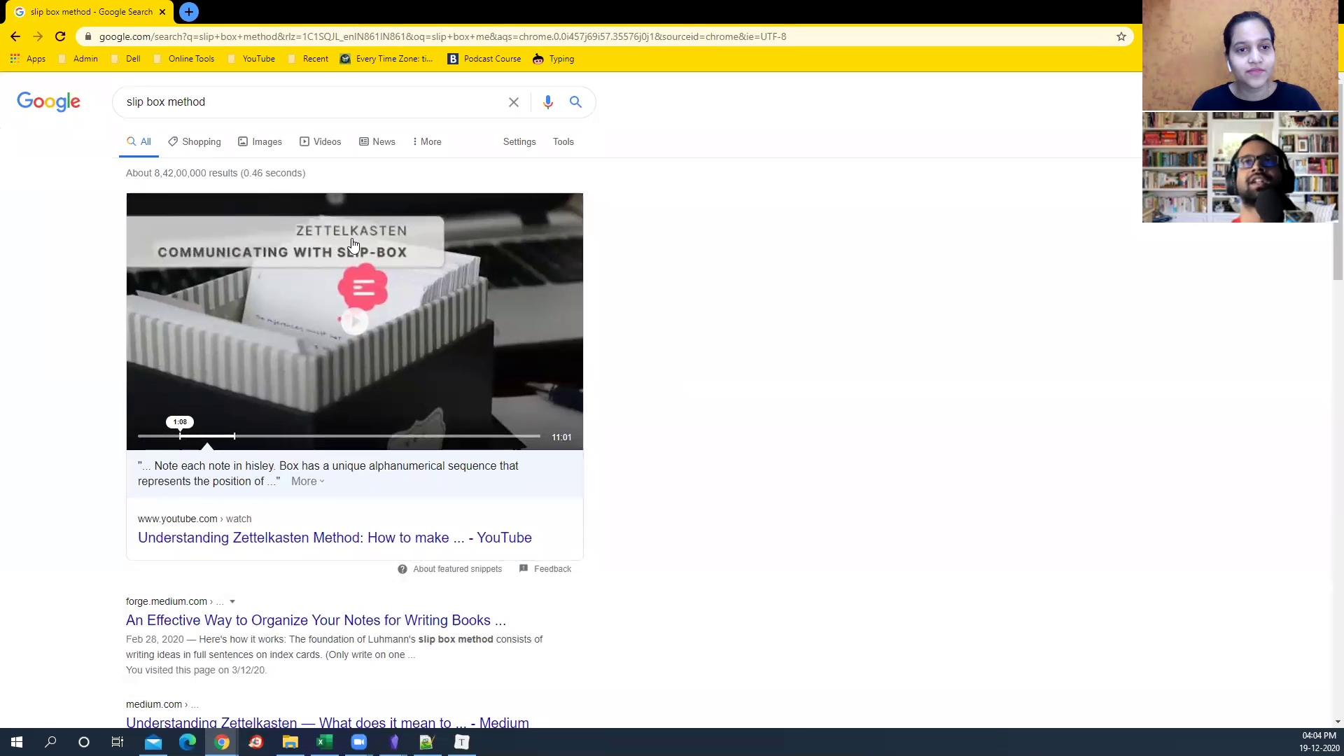
click(189, 12)
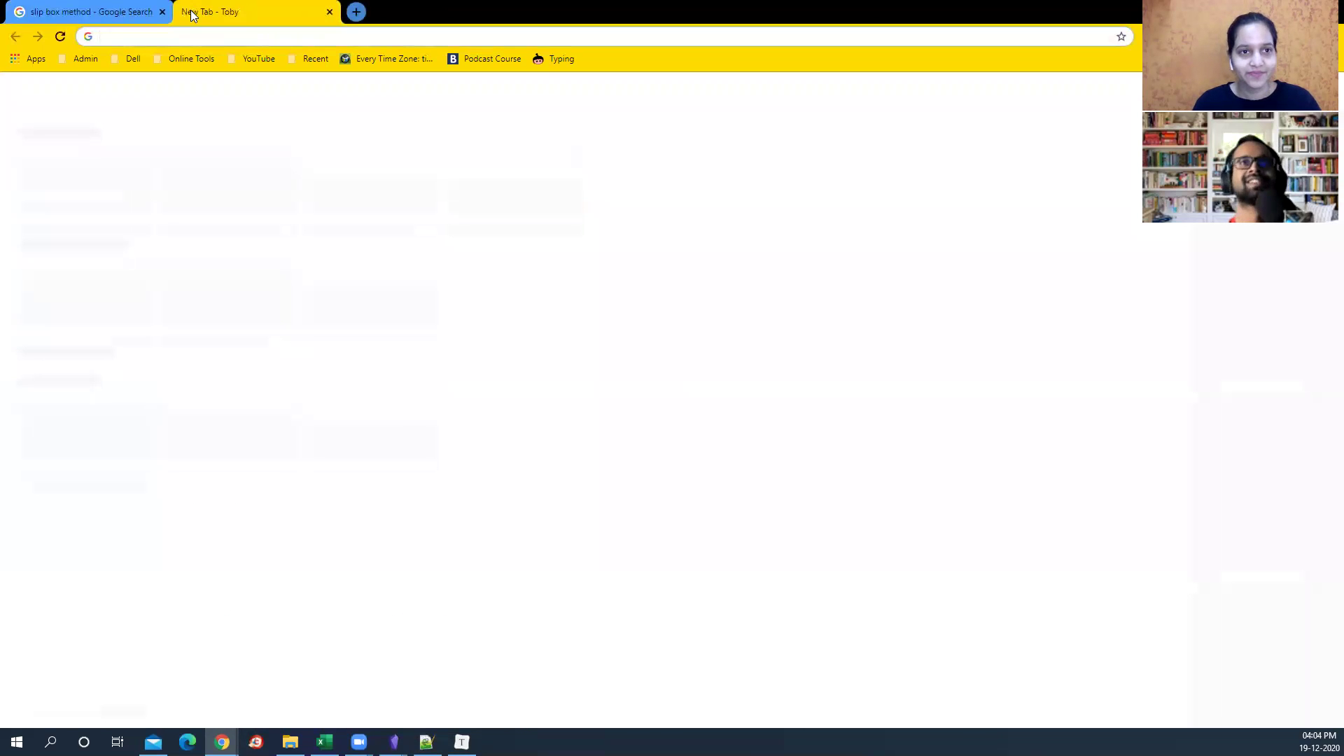
text(zett)
key(Down)
key(Down)
key(Return)
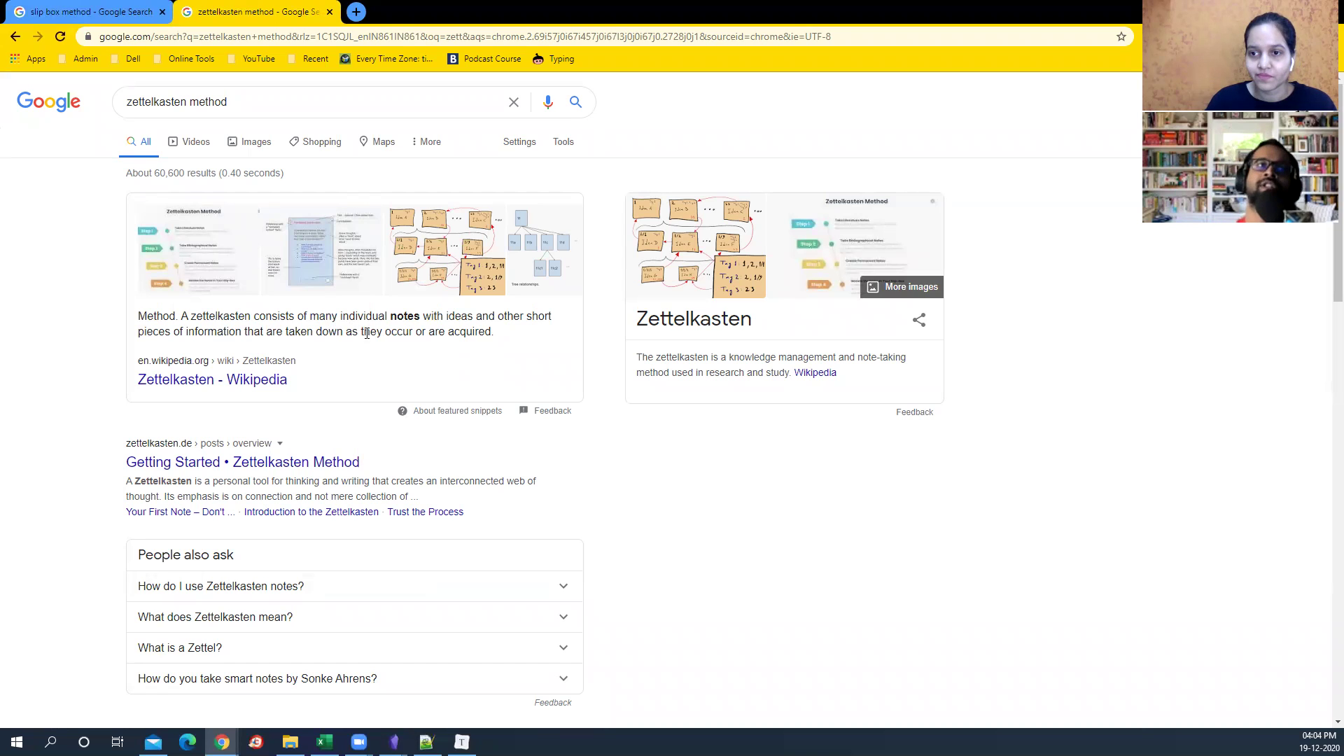
Step: Close both Google search tabs and switch to the other Obsidian vault window
key(ctrl+shift+Tab)
click(329, 12)
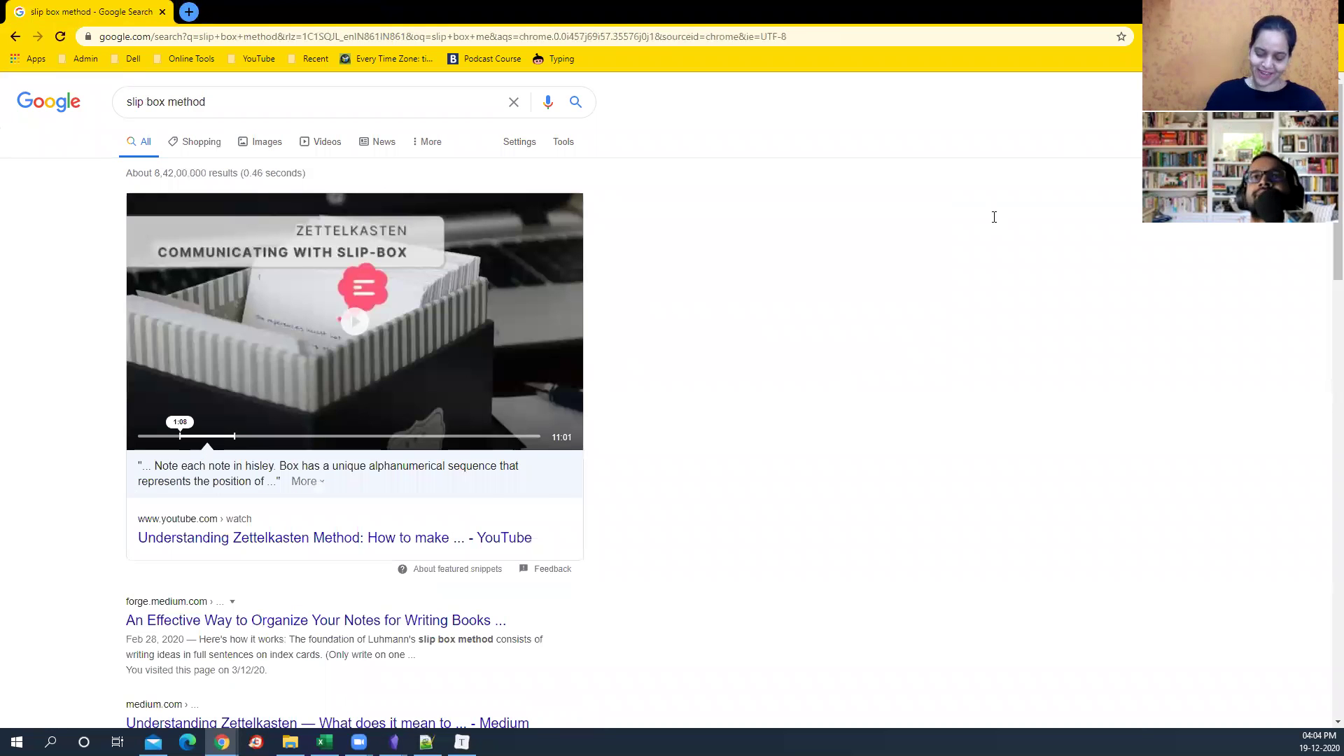
key(ctrl+w)
key(super+Down)
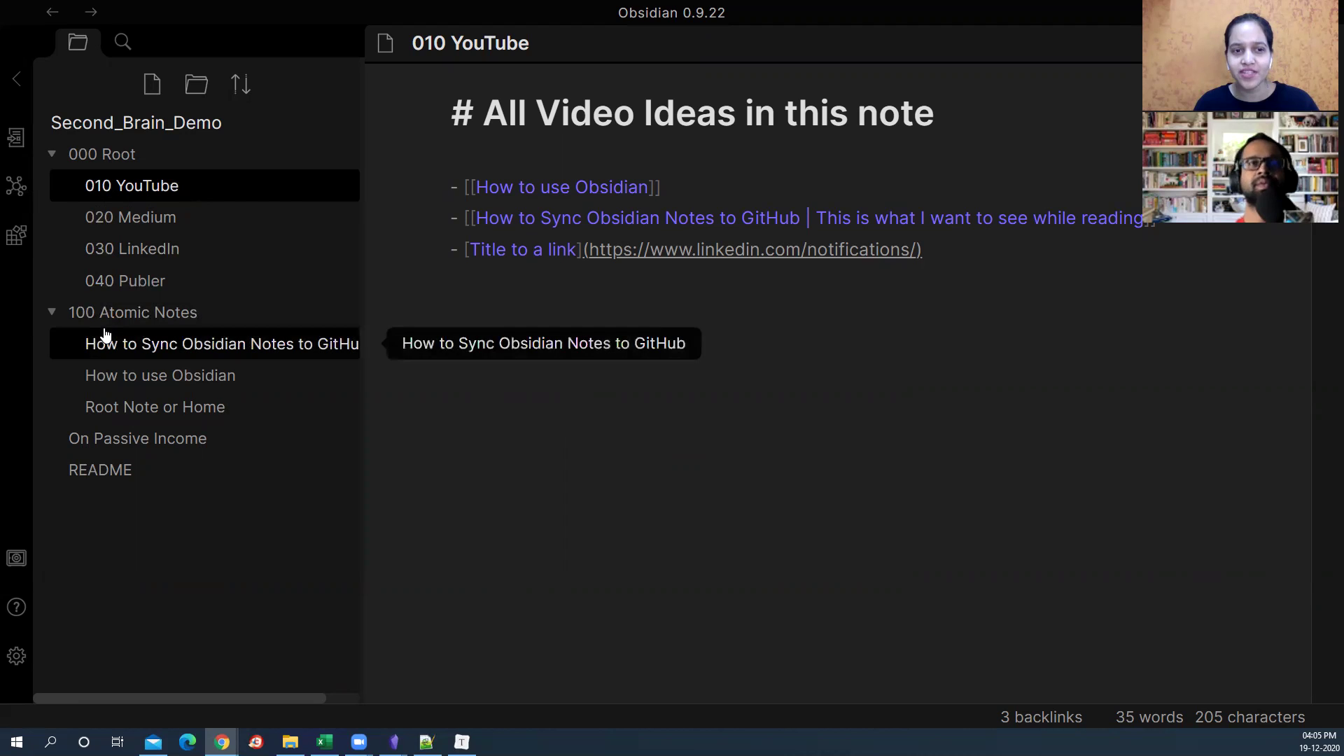
mouse_move(392, 739)
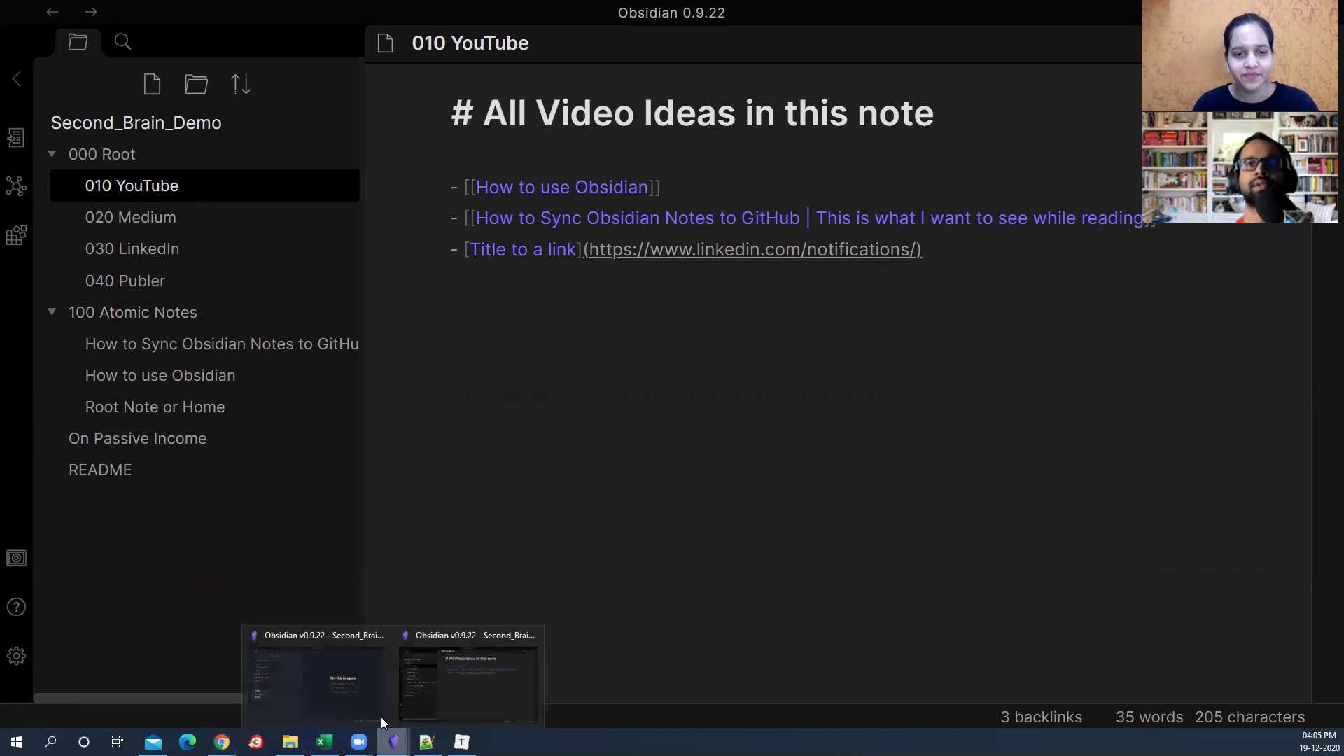
click(343, 699)
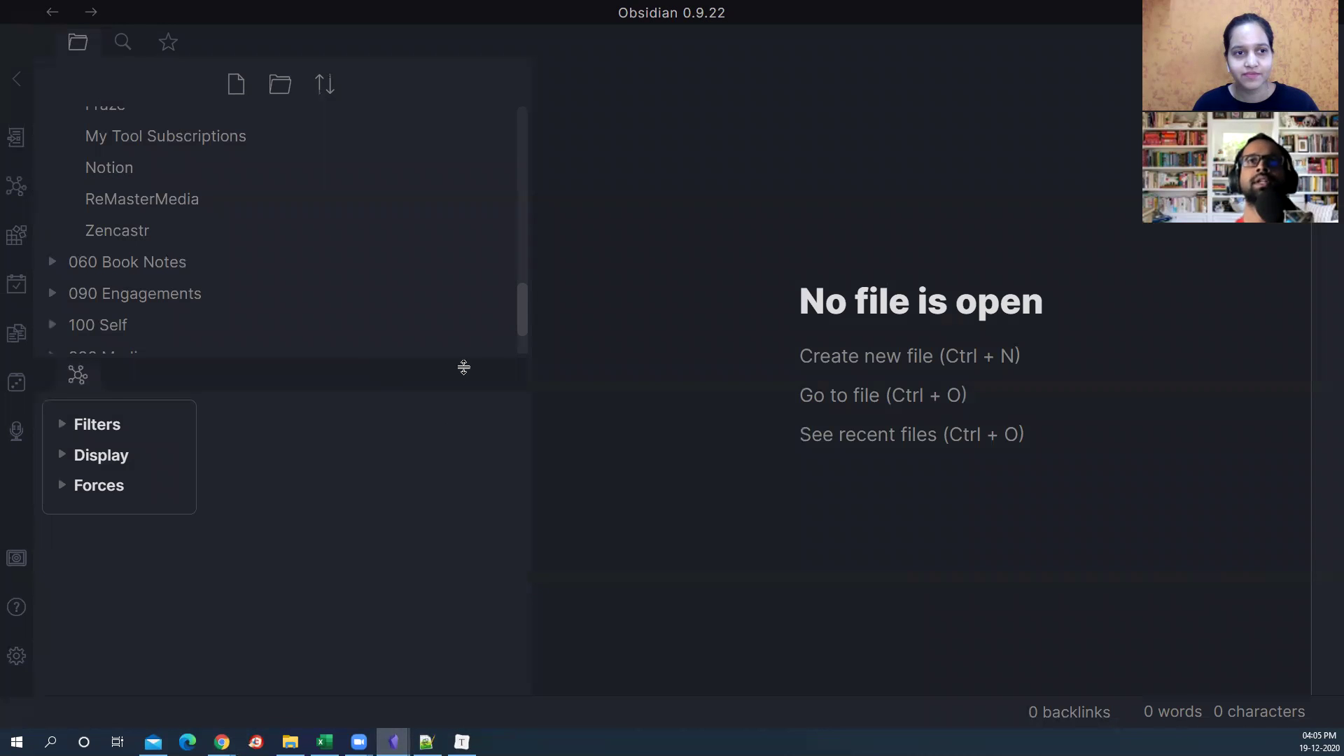
Step: Collapse the 000 Root folder and expand 010 Daily down to the 2020 and 011 Nov subfolders
scroll(329, 207, up, 10)
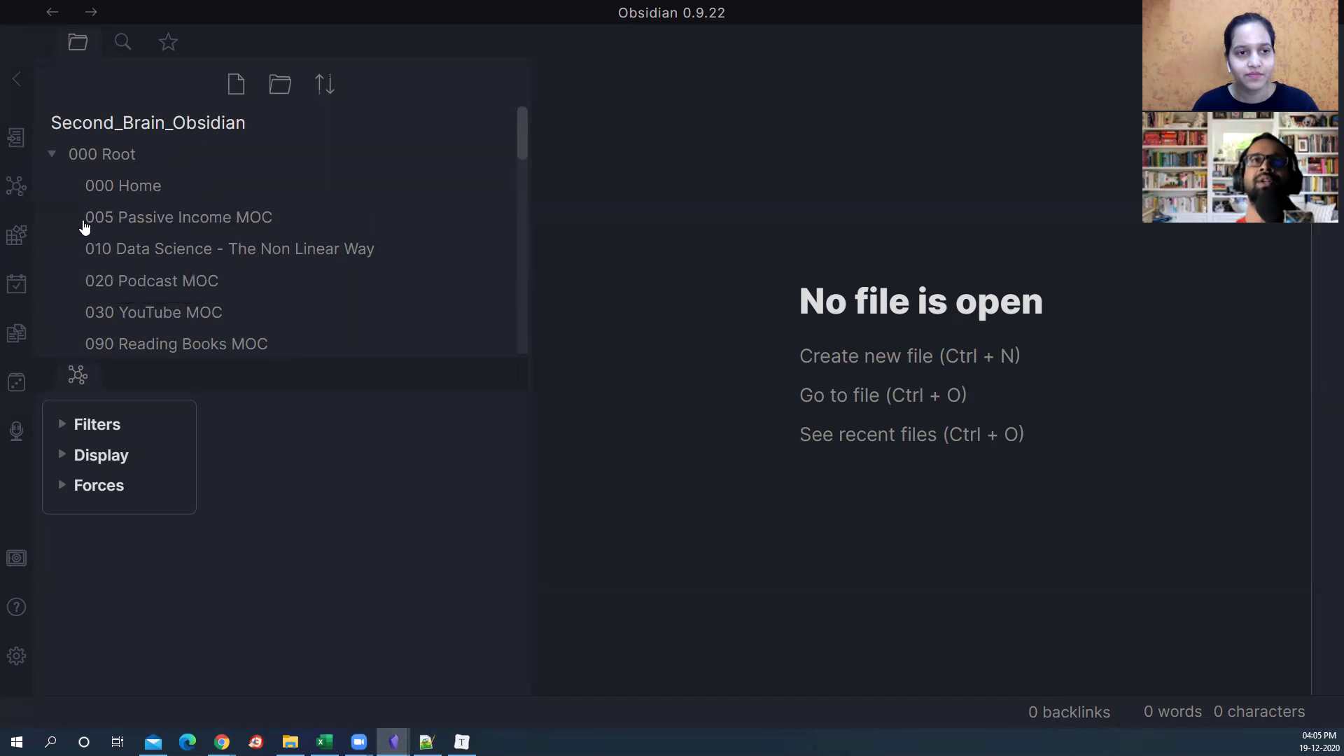
click(64, 155)
click(119, 220)
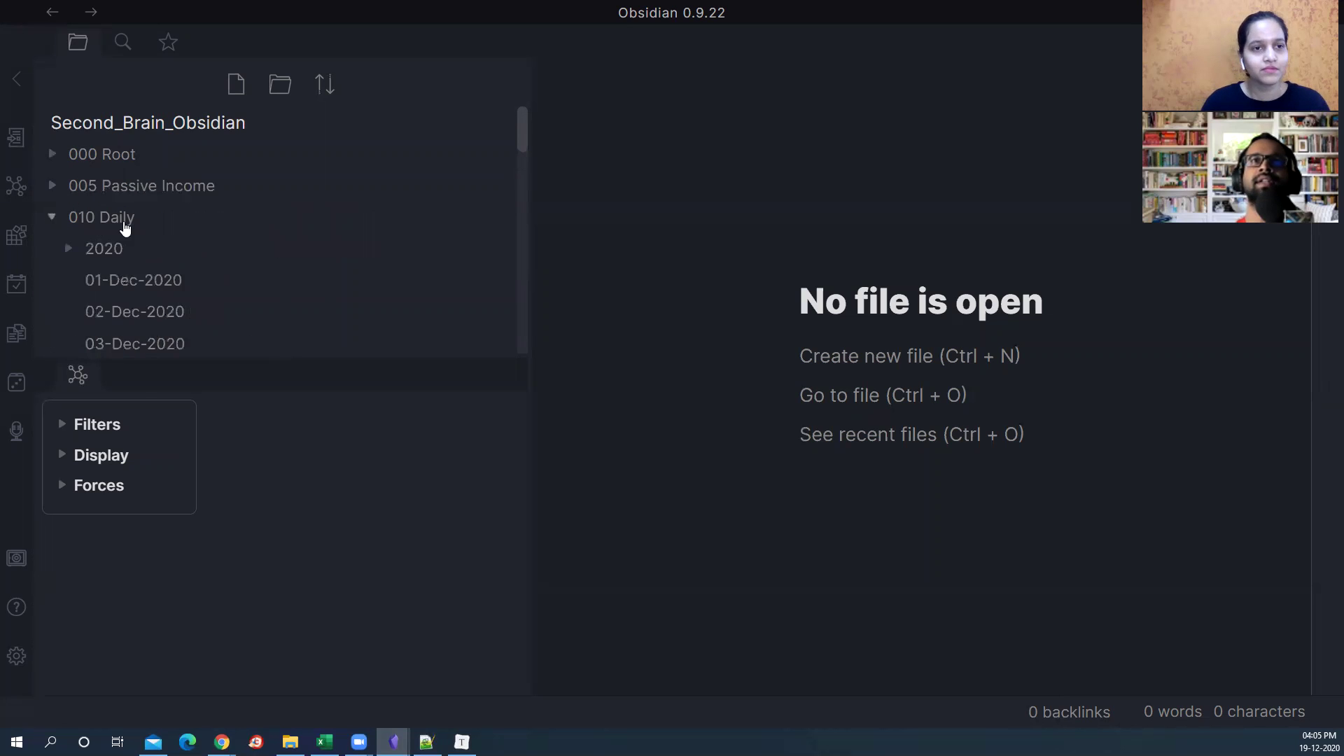
scroll(131, 238, down, 1)
click(70, 181)
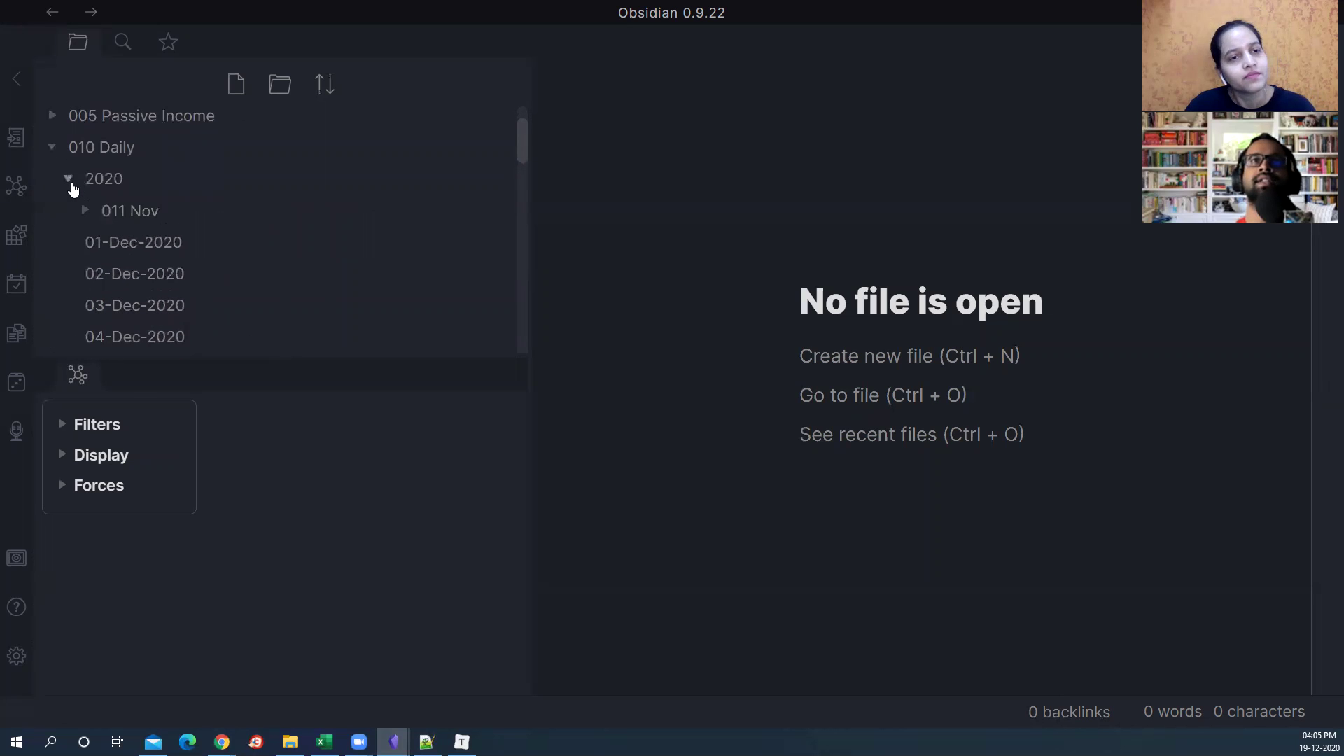
click(73, 188)
click(75, 180)
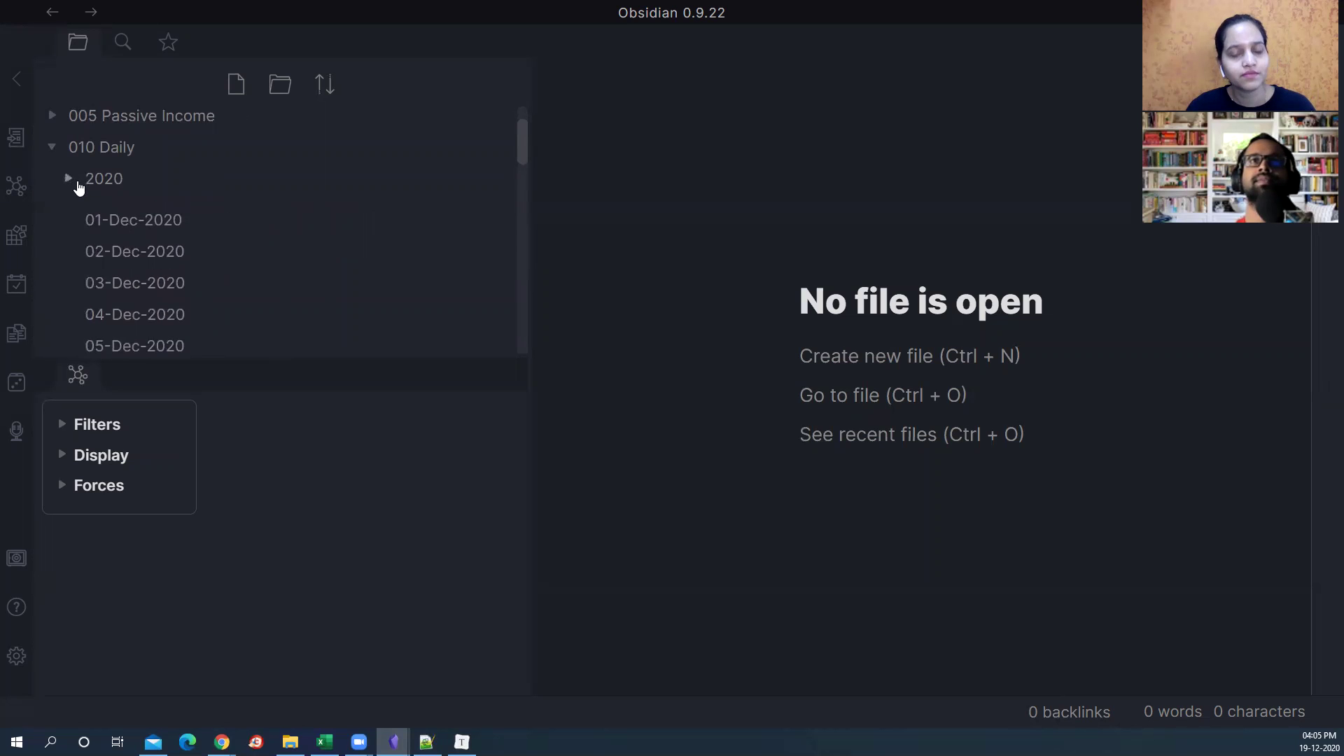
click(87, 205)
click(126, 210)
click(137, 214)
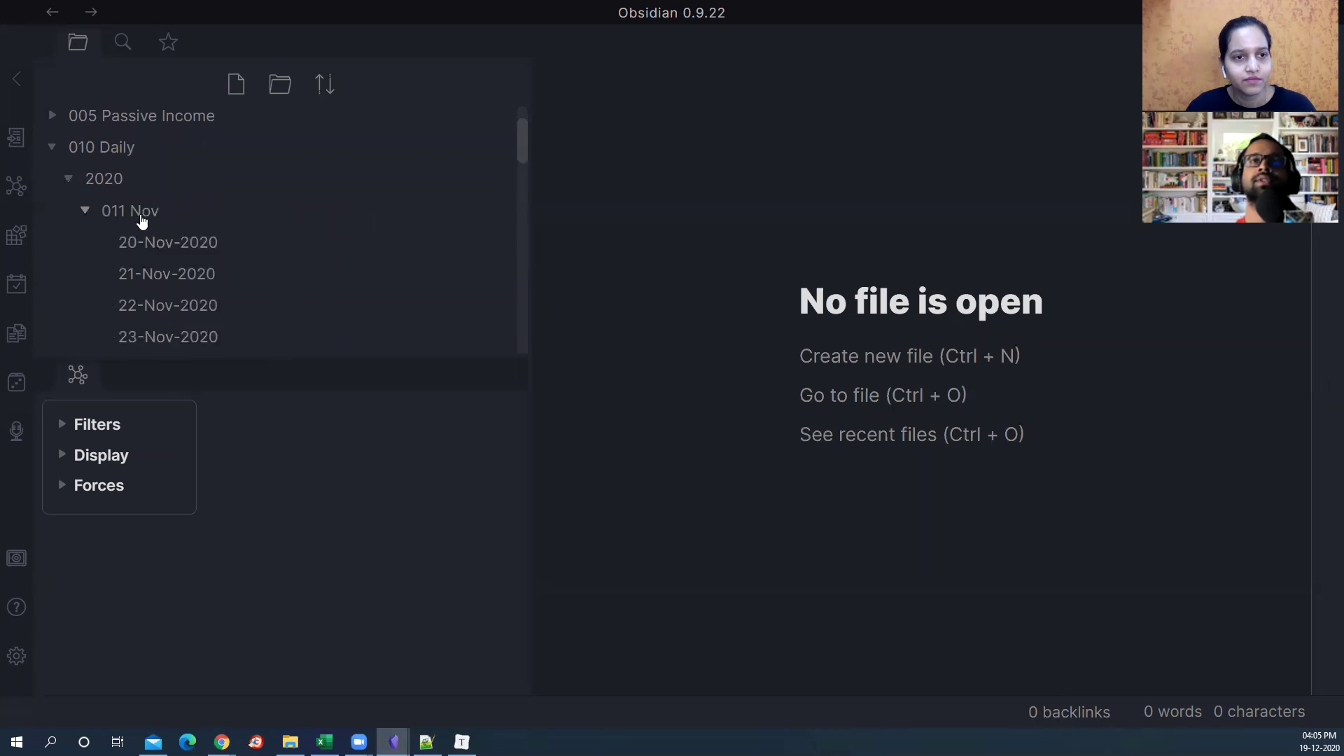
scroll(160, 241, down, 2)
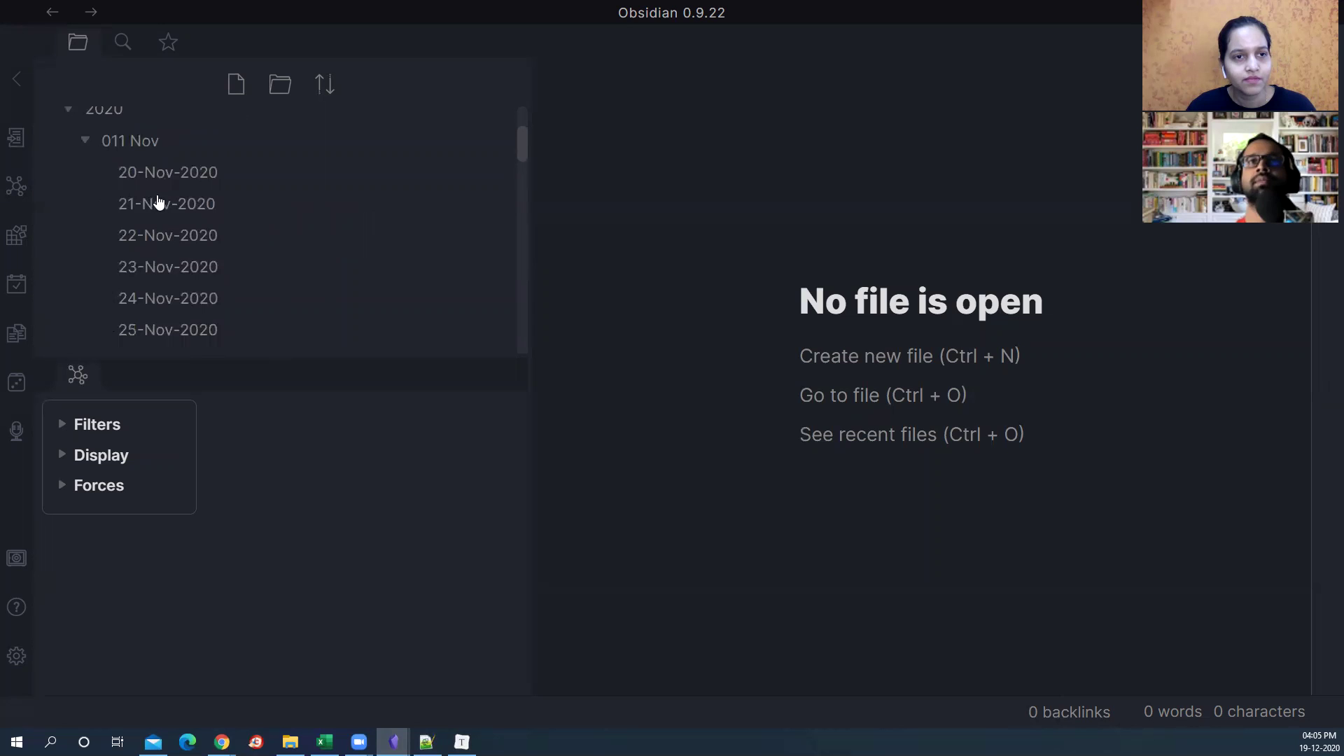
Step: Open the daily notes from 20-Nov-2020 to 25-Nov-2020 one after another and examine their contents
click(157, 182)
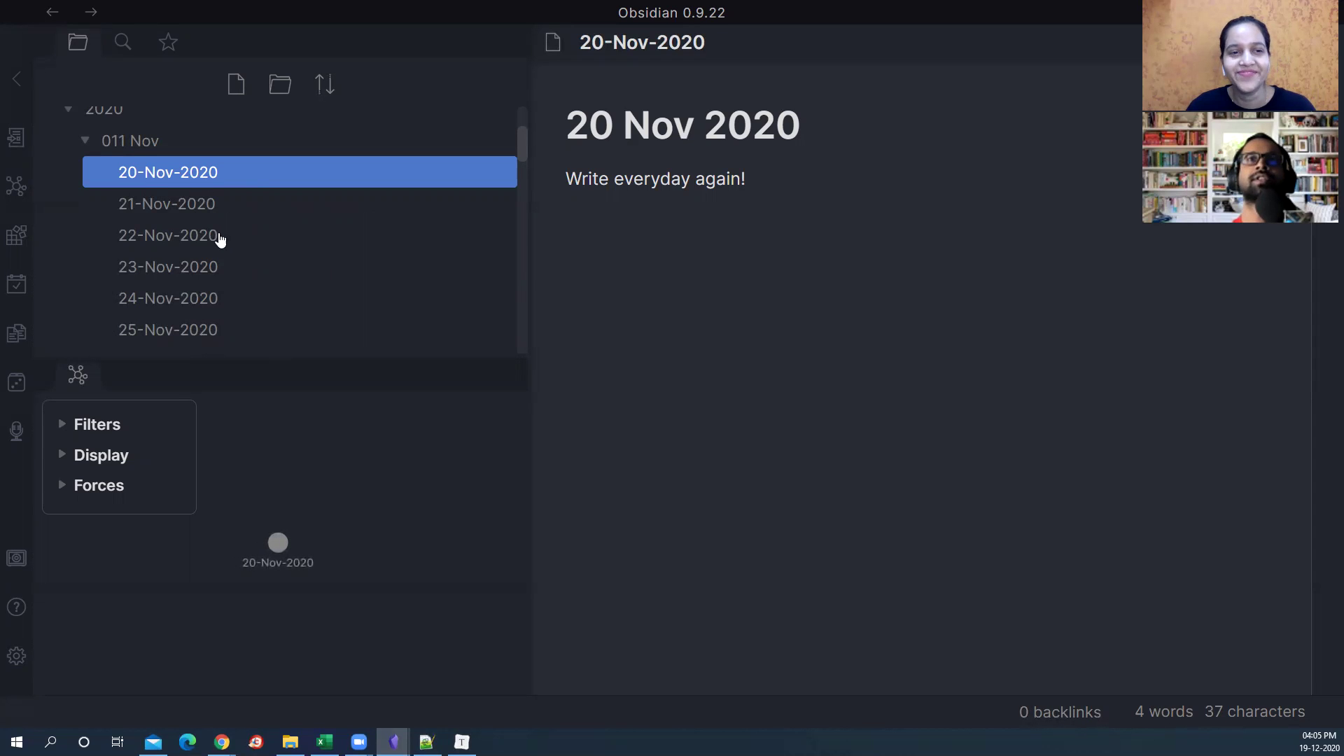
scroll(203, 236, down, 5)
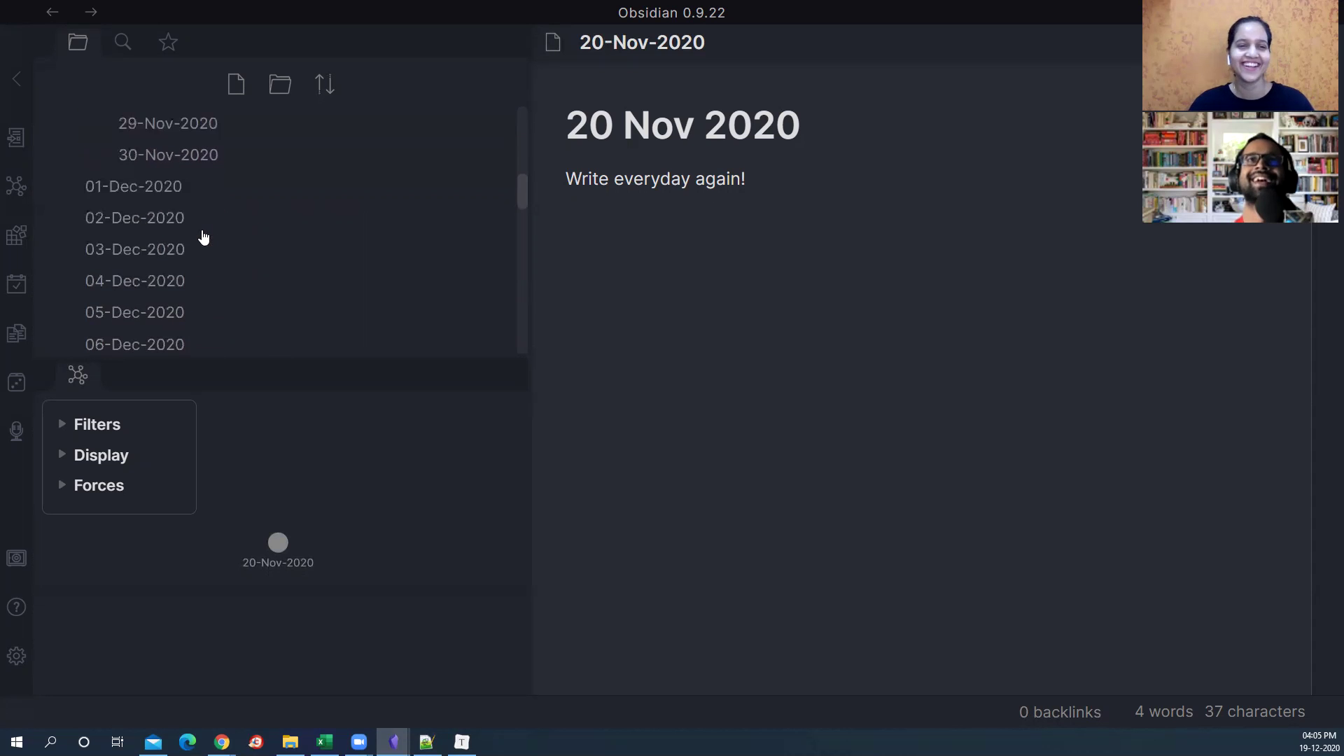
scroll(203, 236, up, 5)
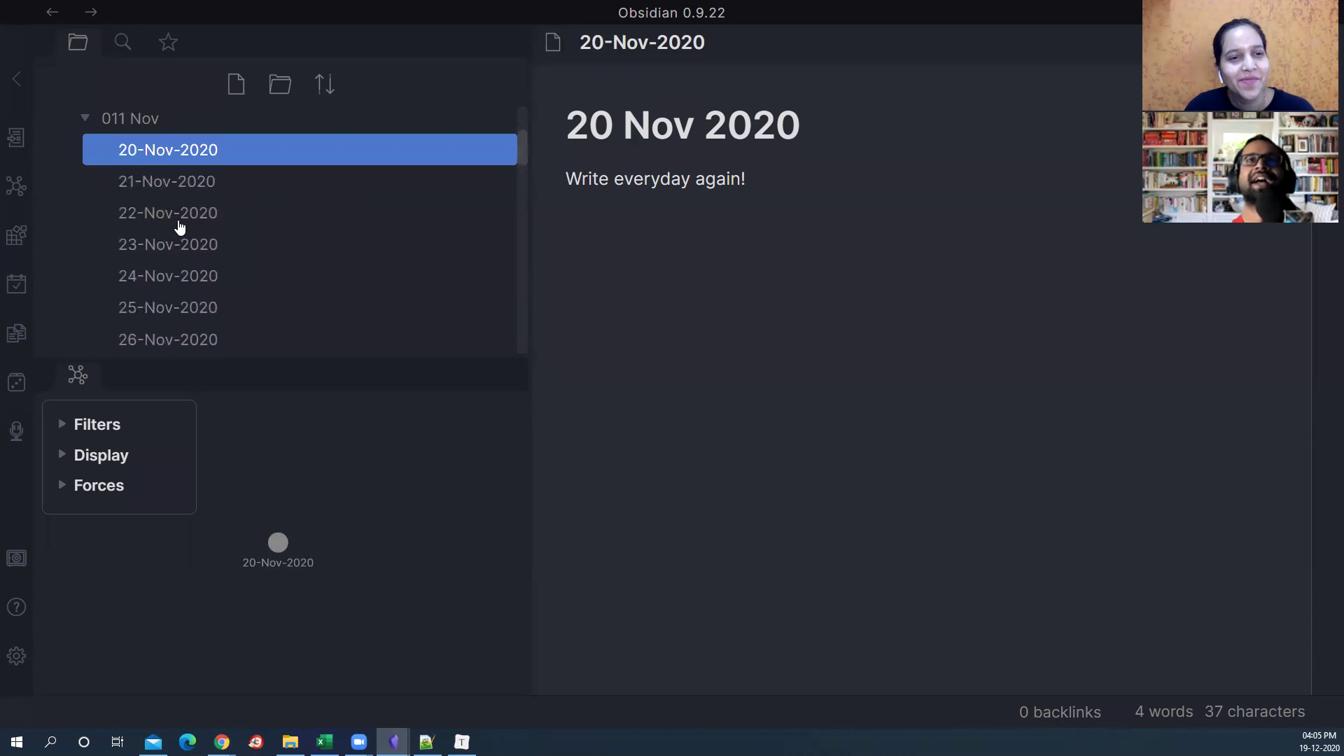
click(170, 191)
click(175, 216)
click(179, 242)
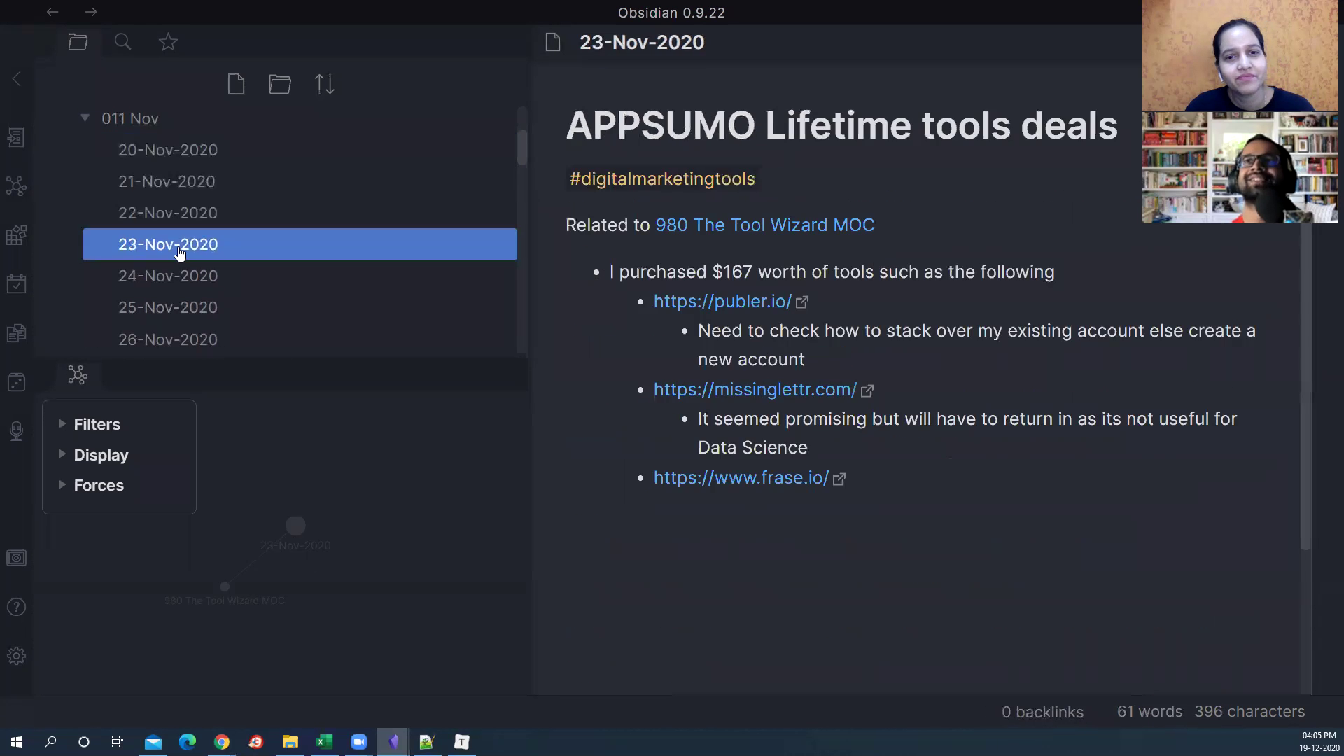
click(179, 274)
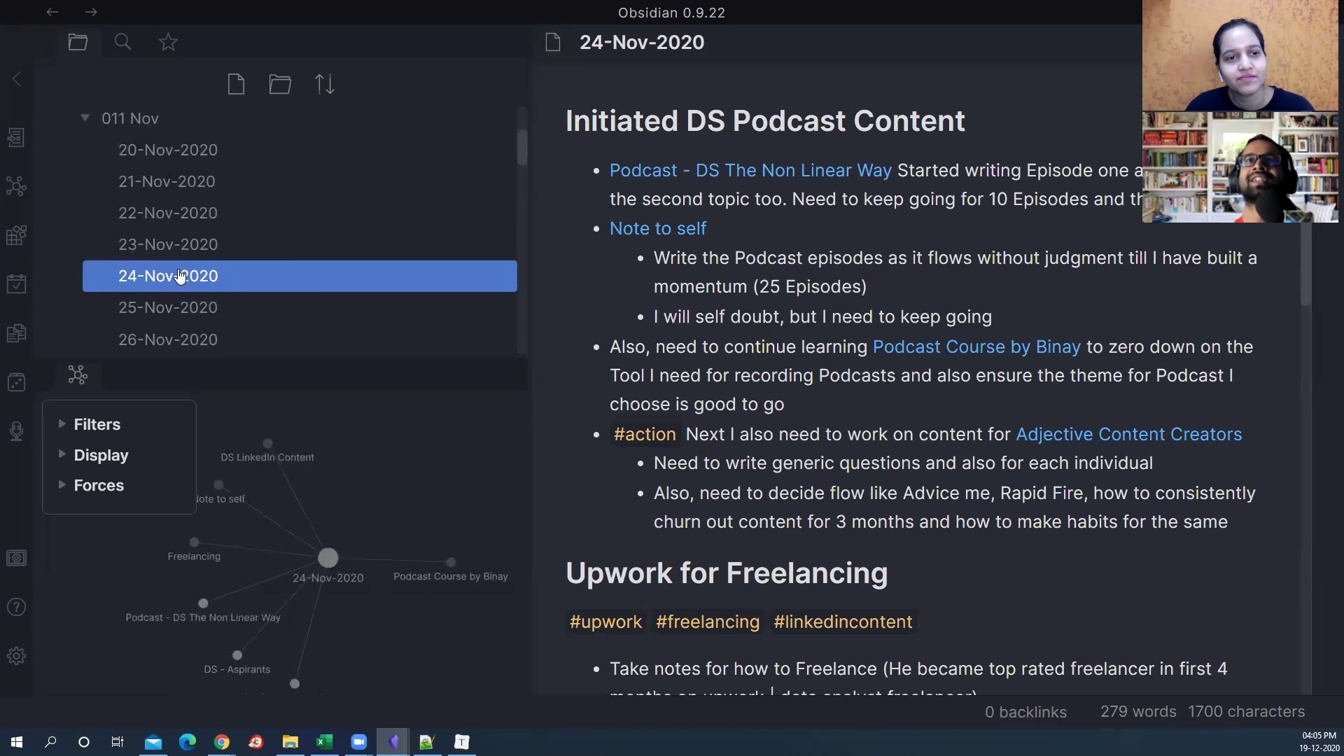
scroll(179, 274, down, 1)
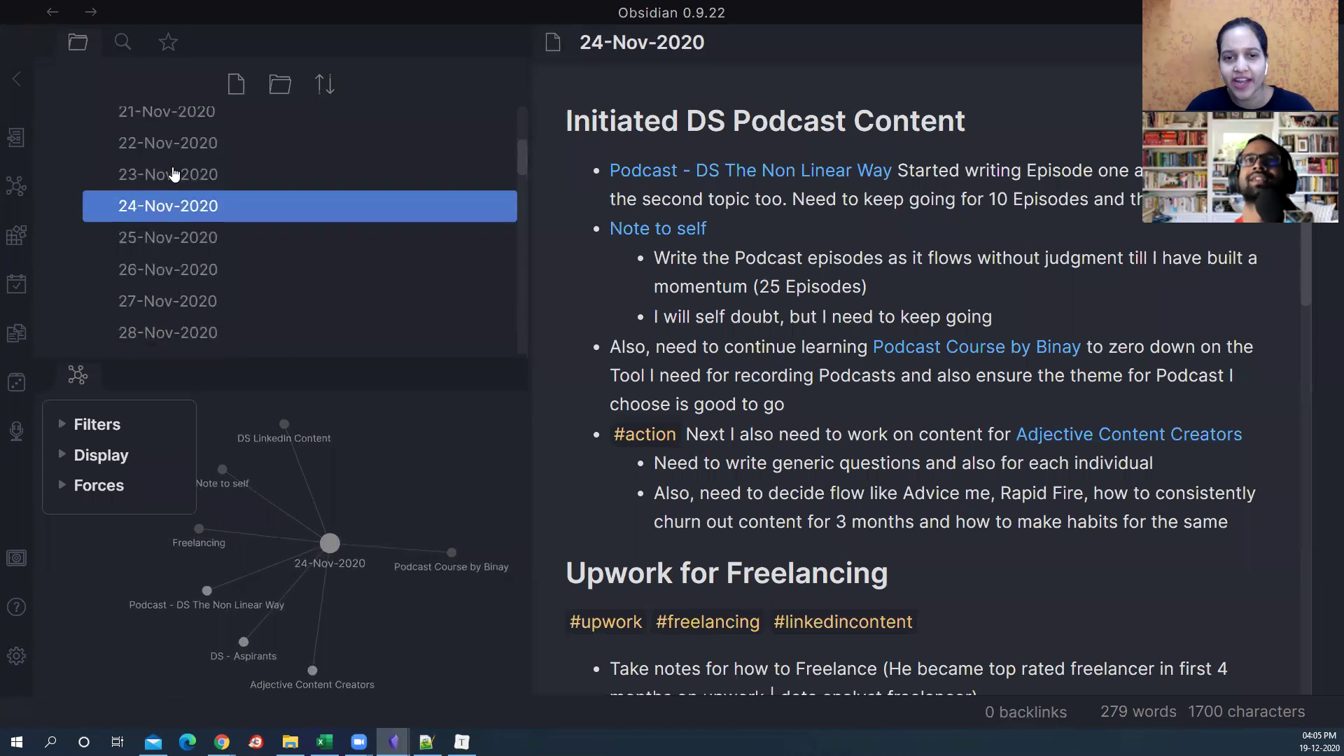
click(174, 241)
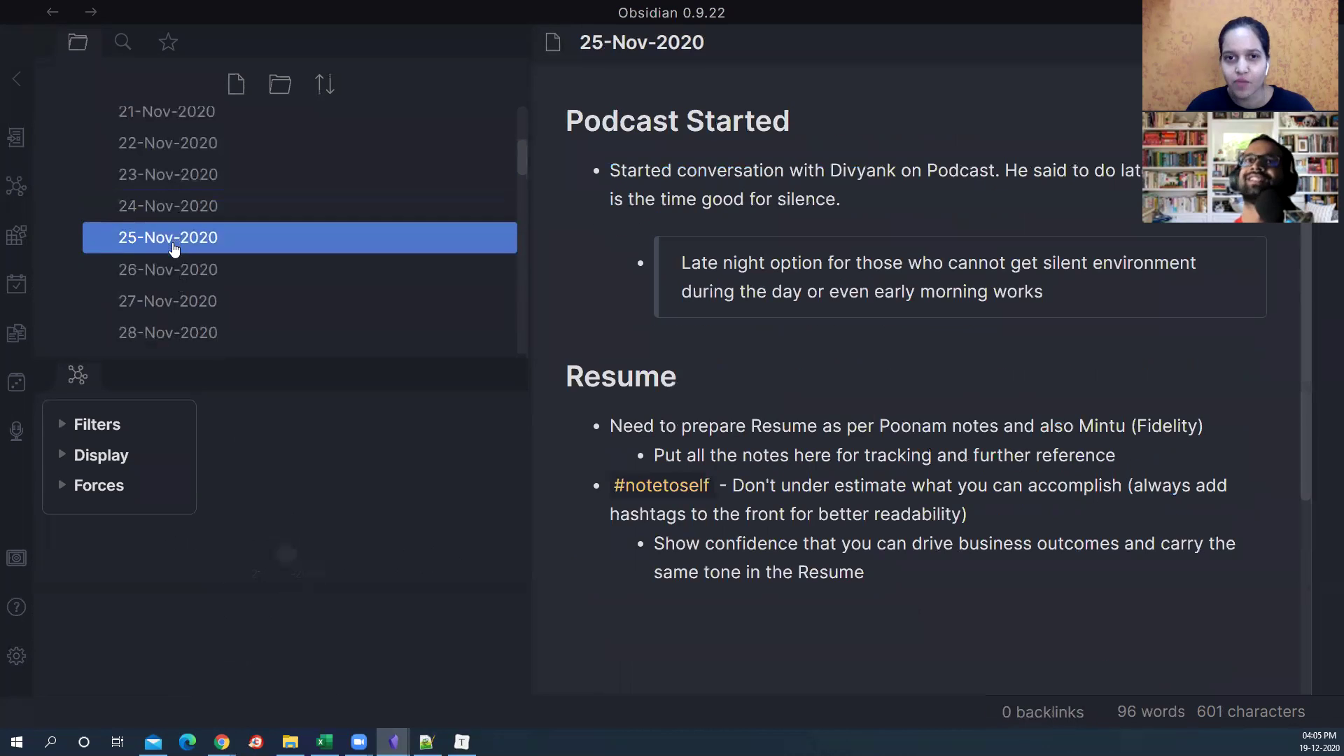
Step: Go through the remaining November daily notes up to 30-Nov-2020
scroll(174, 252, down, 2)
key(Down)
key(Down)
key(Down)
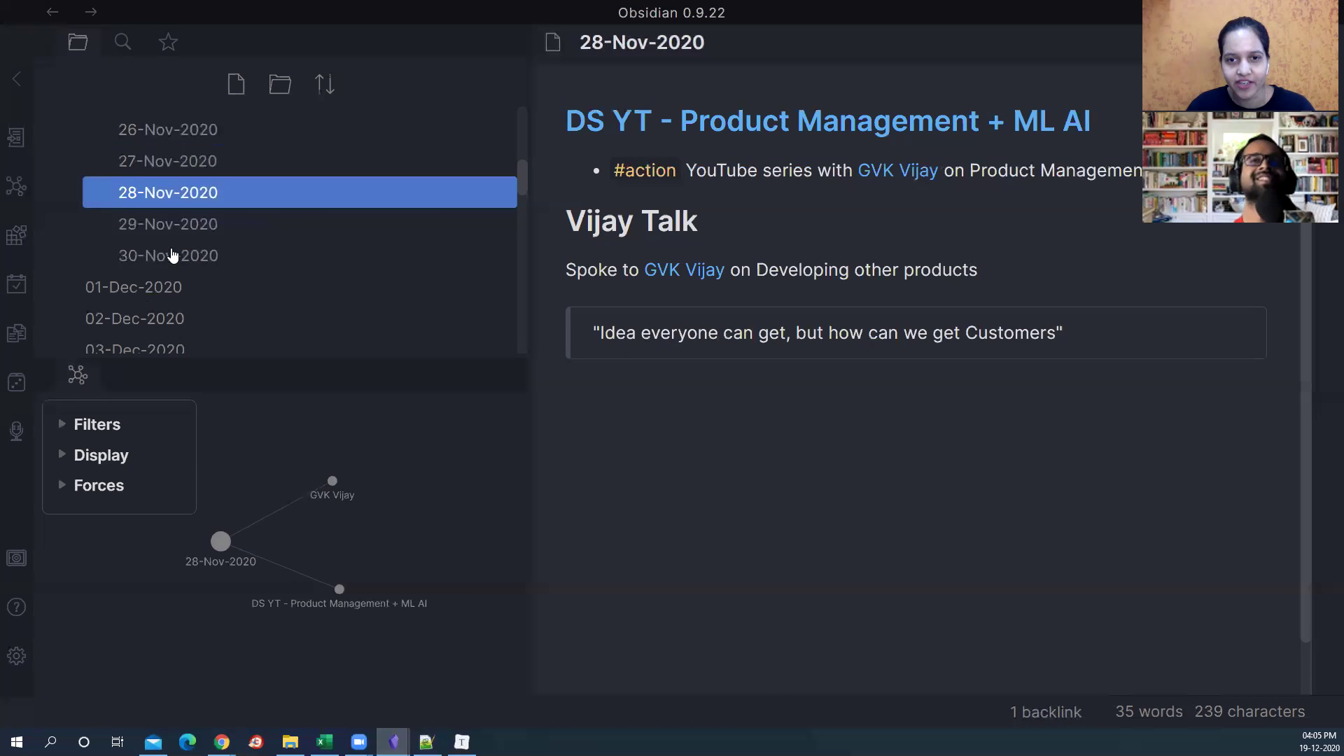
key(Down)
key(Down)
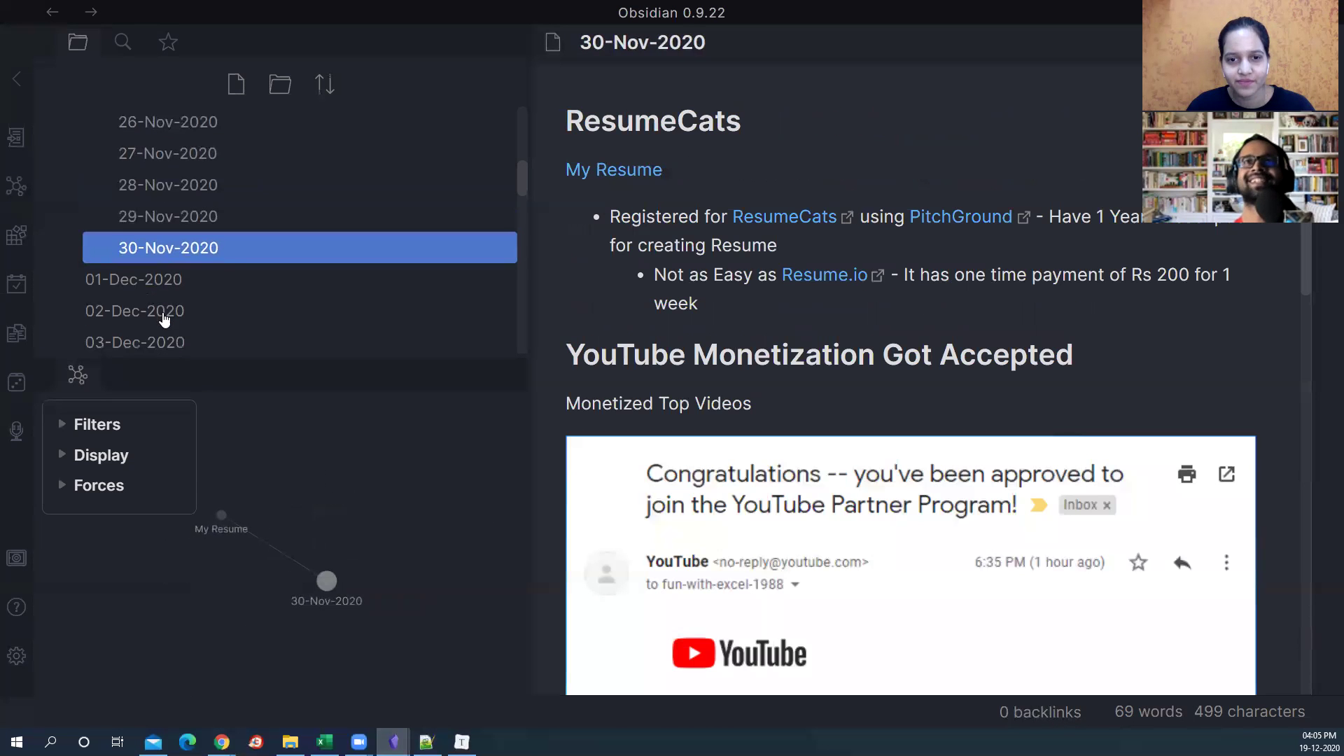
Step: Go through the December daily notes from 01-Dec-2020 to 06-Dec-2020, examining their tags and linked notes
scroll(164, 319, down, 1)
key(Down)
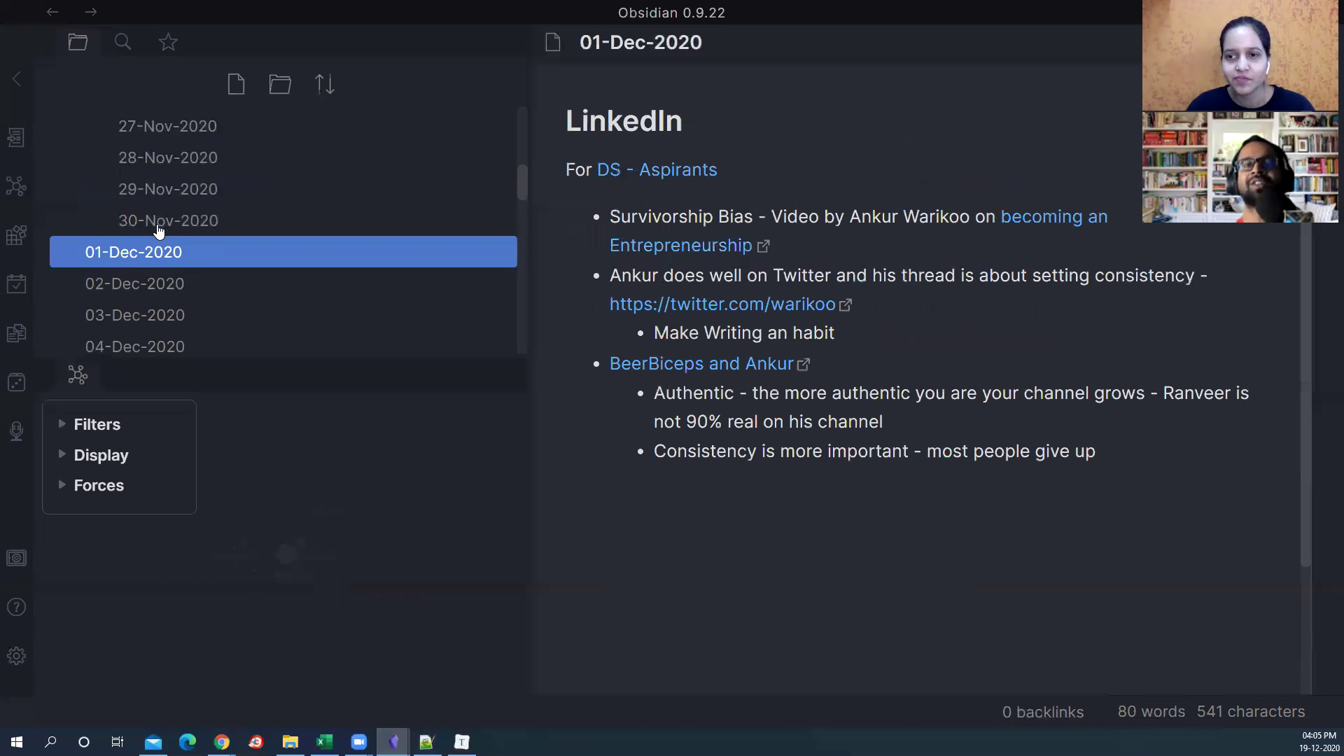
key(Down)
key(Down)
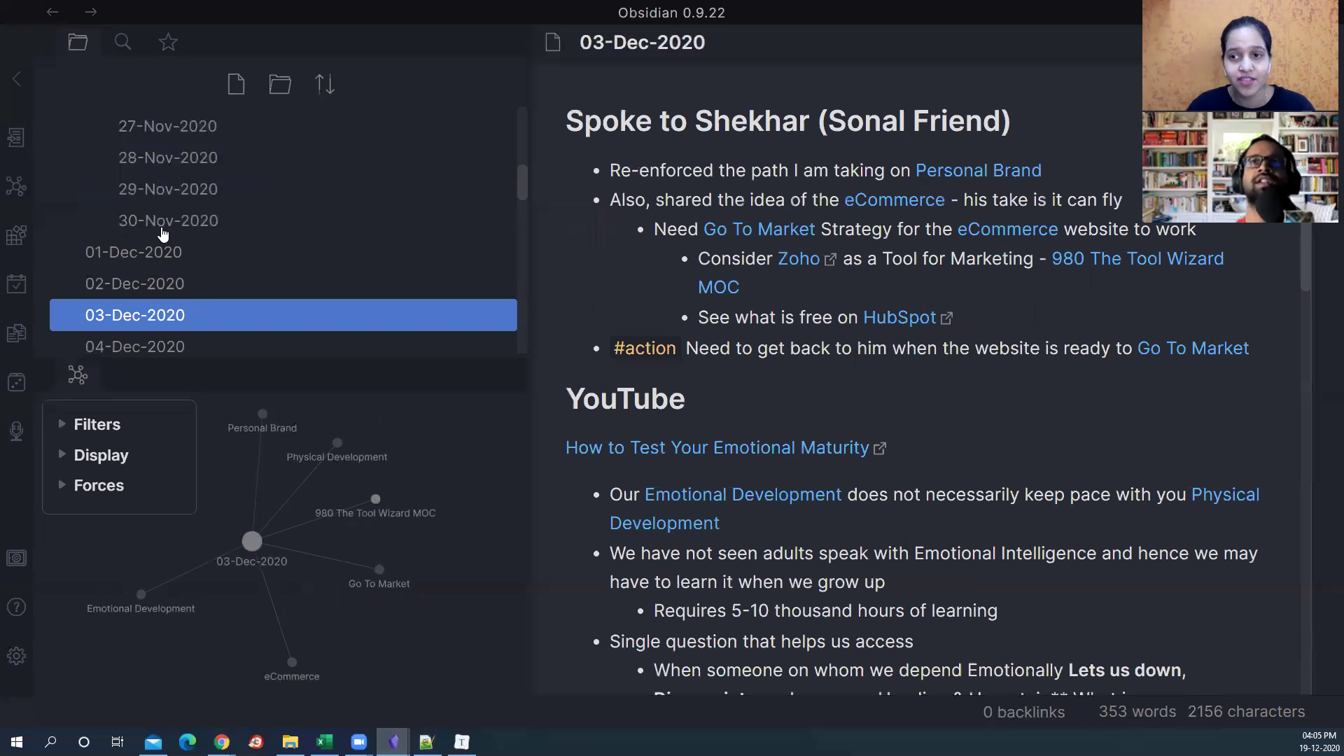
key(Down)
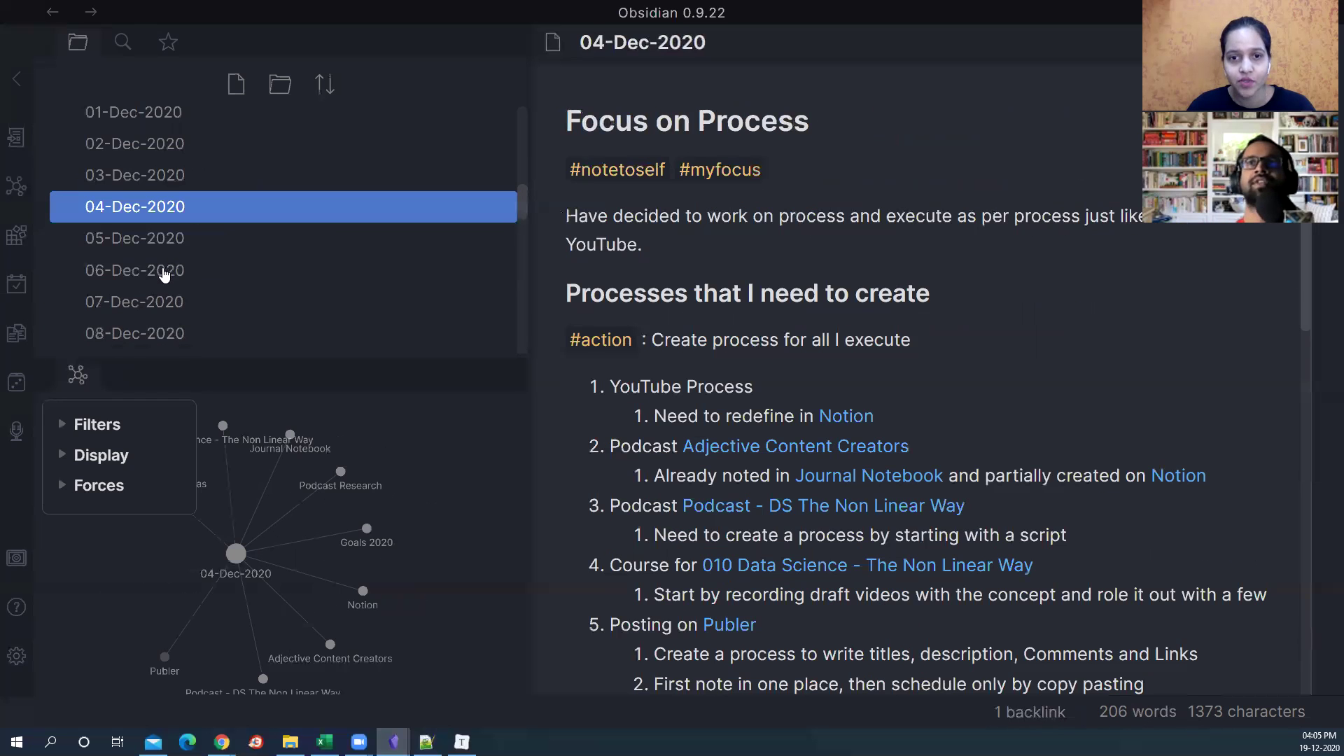
key(Down)
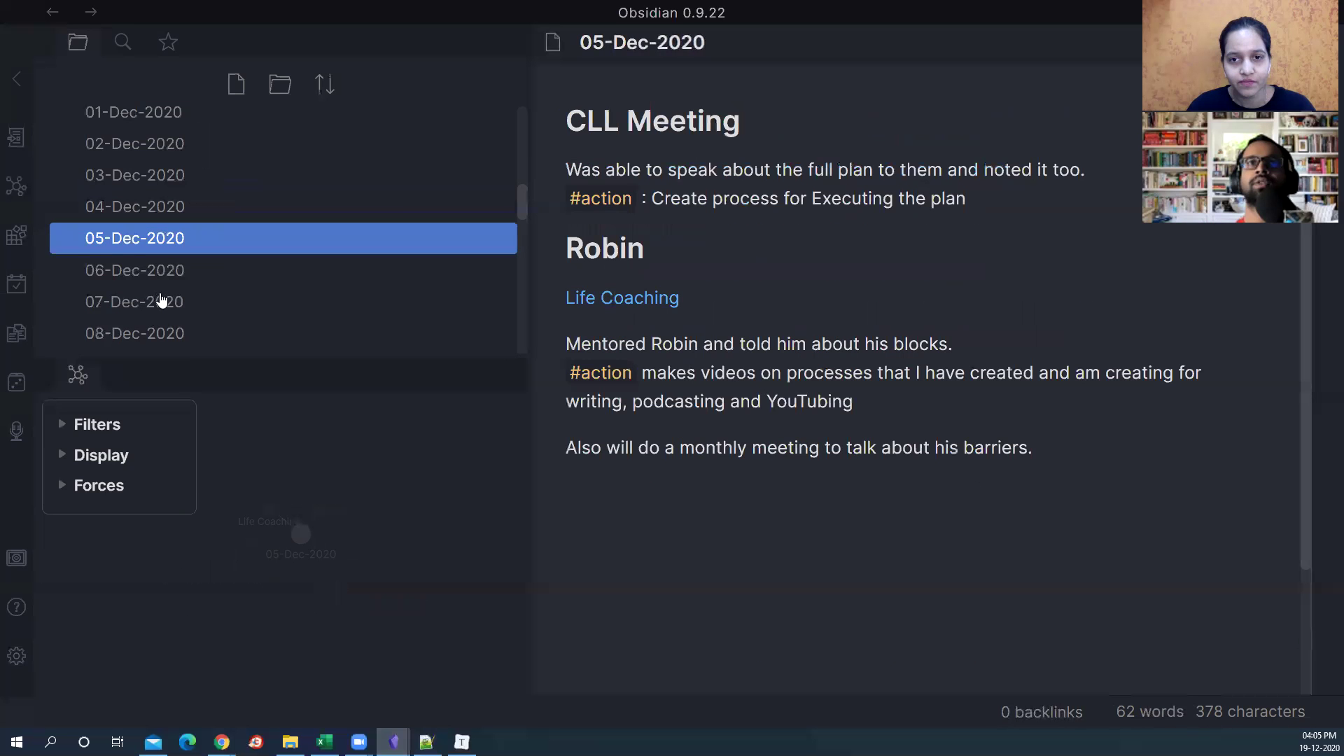
key(Down)
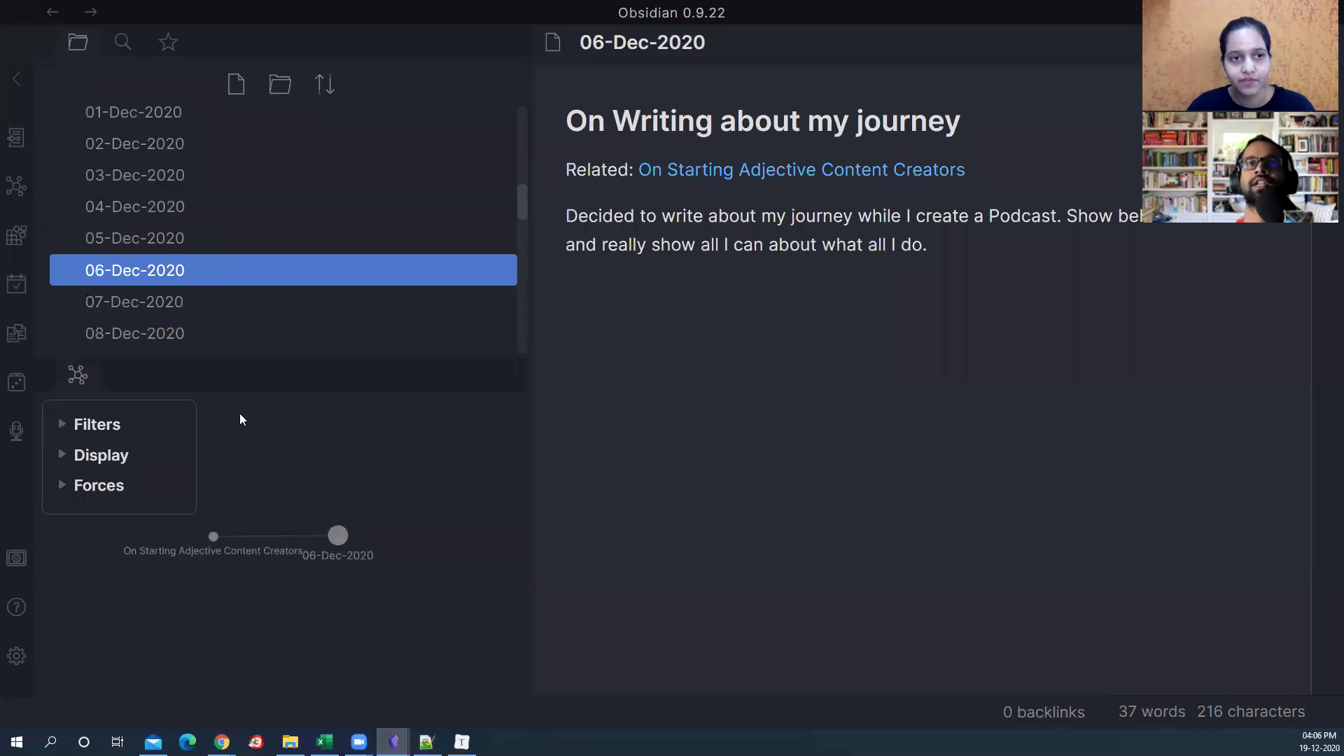
Step: Advance to the 09-Dec-2020 daily note and read through its to-do list and meeting notes
key(Down)
key(Down)
key(Down)
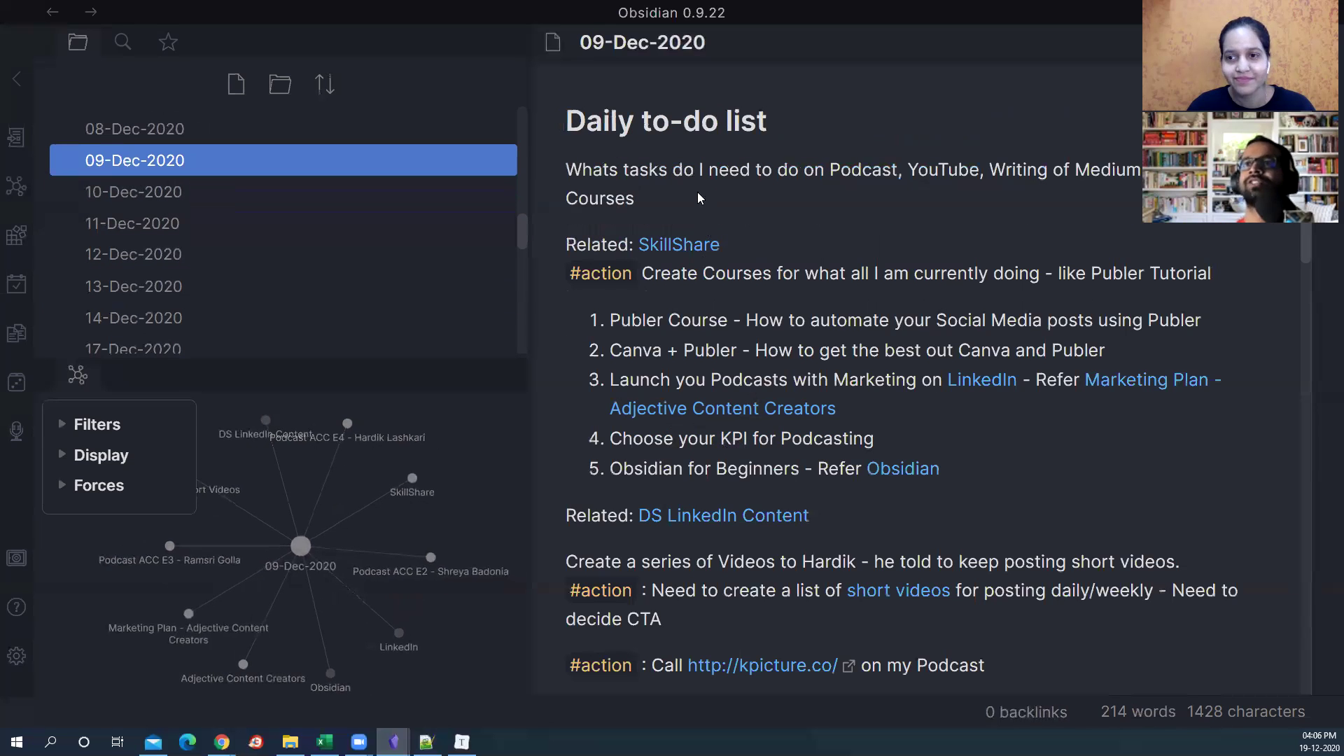
scroll(698, 198, down, 1)
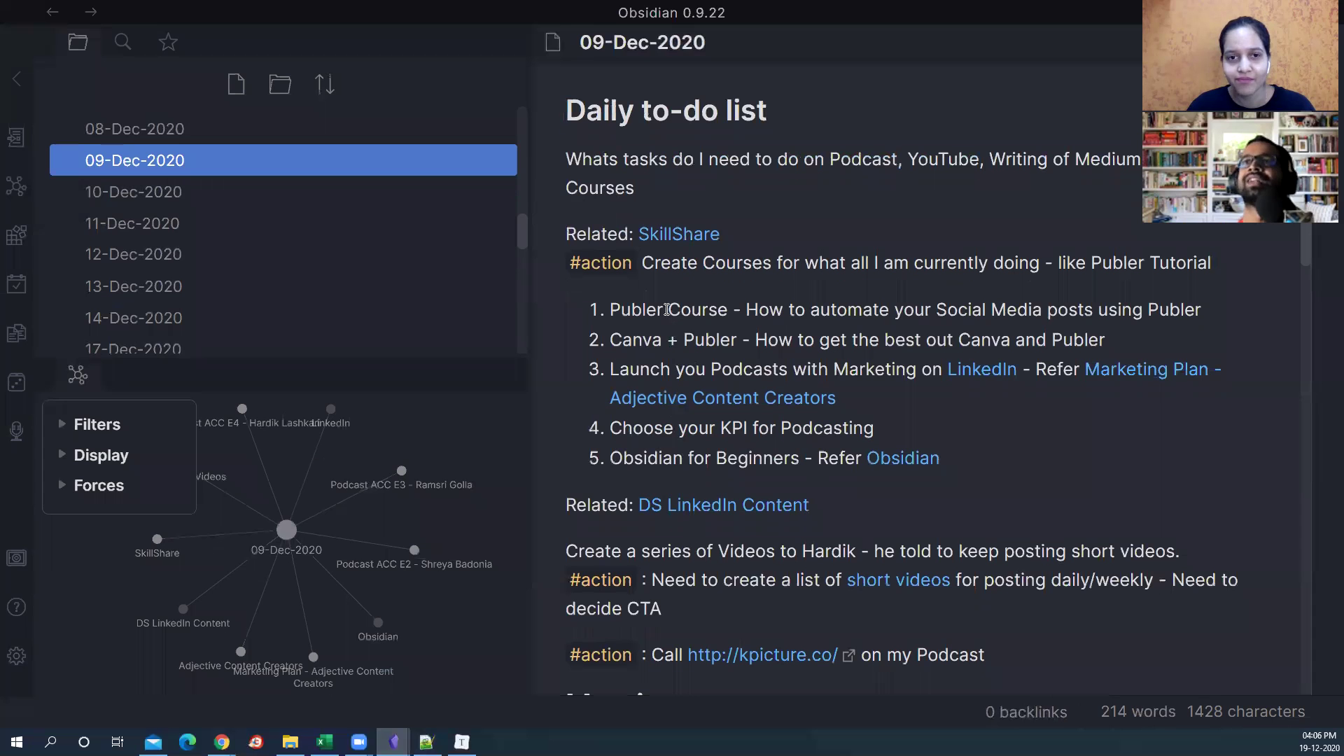
key(Down)
key(Down)
key(Down)
key(Down)
key(Down)
key(Down)
key(Down)
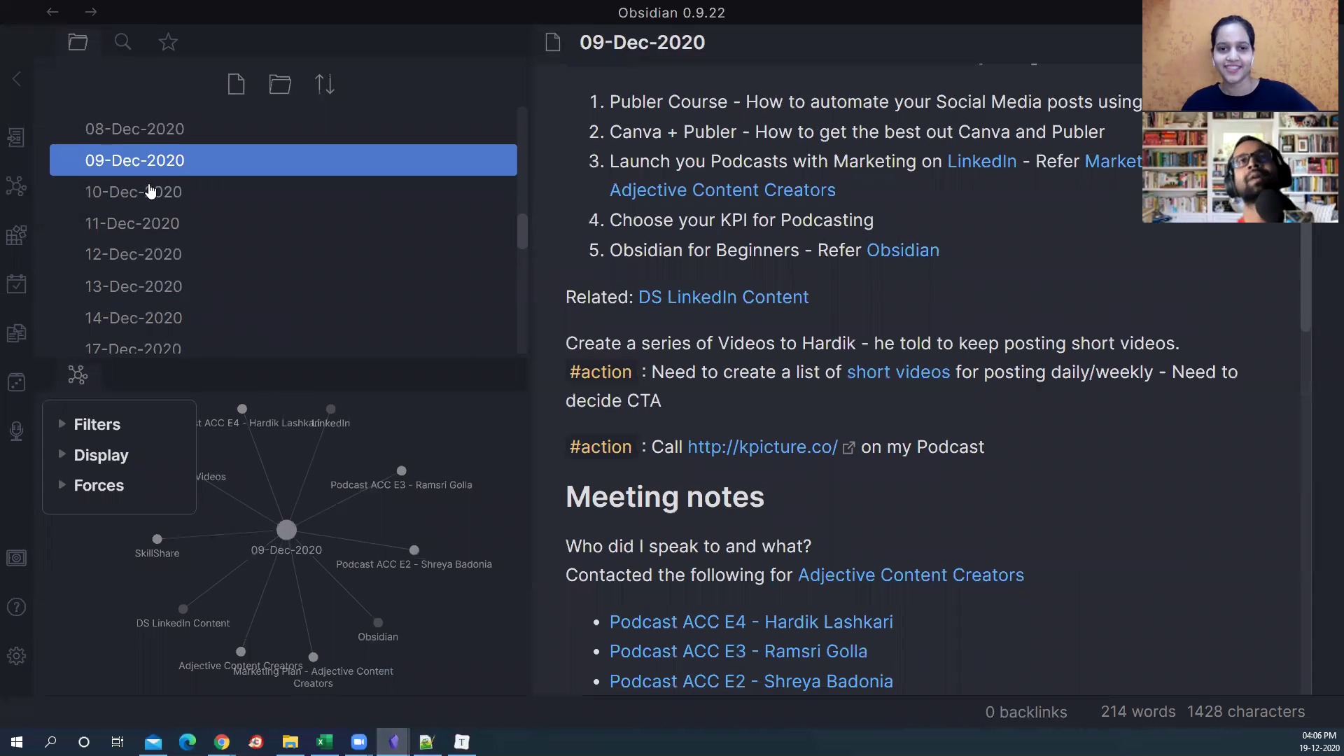
key(Home)
scroll(171, 249, up, 5)
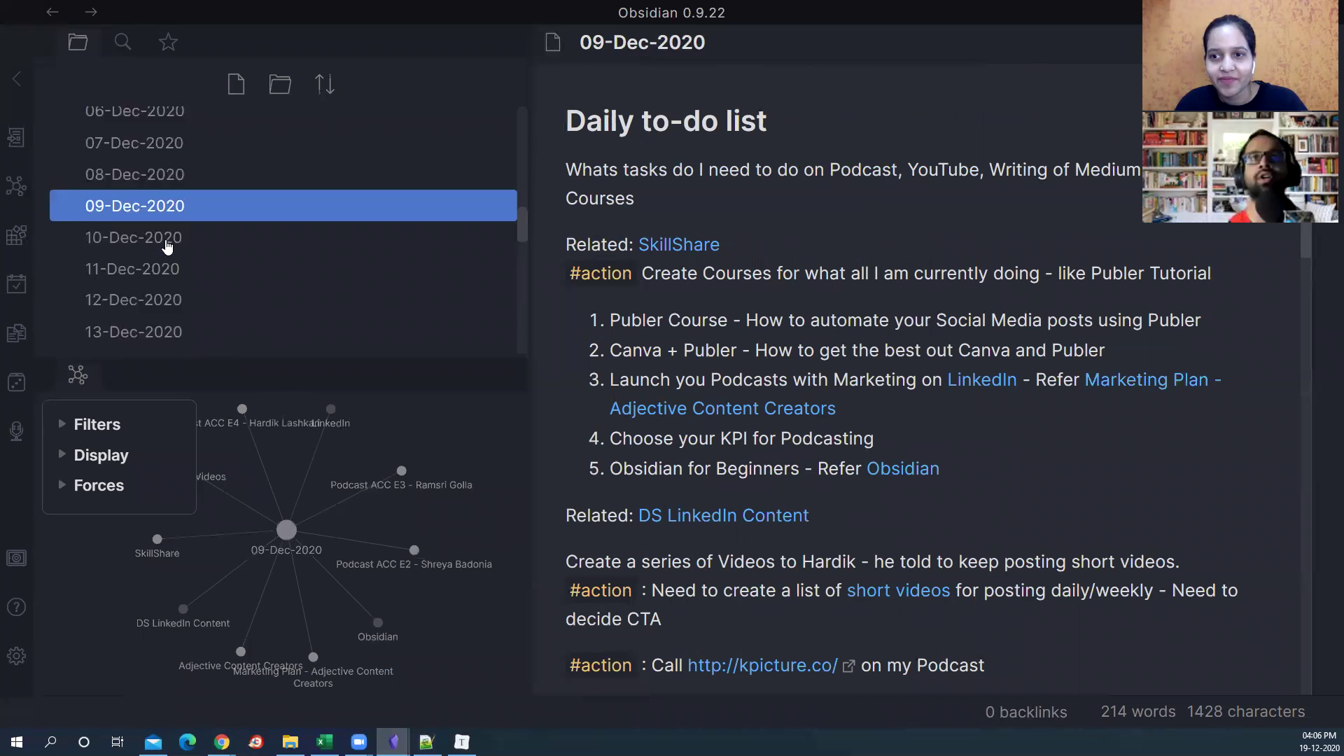
scroll(121, 325, up, 6)
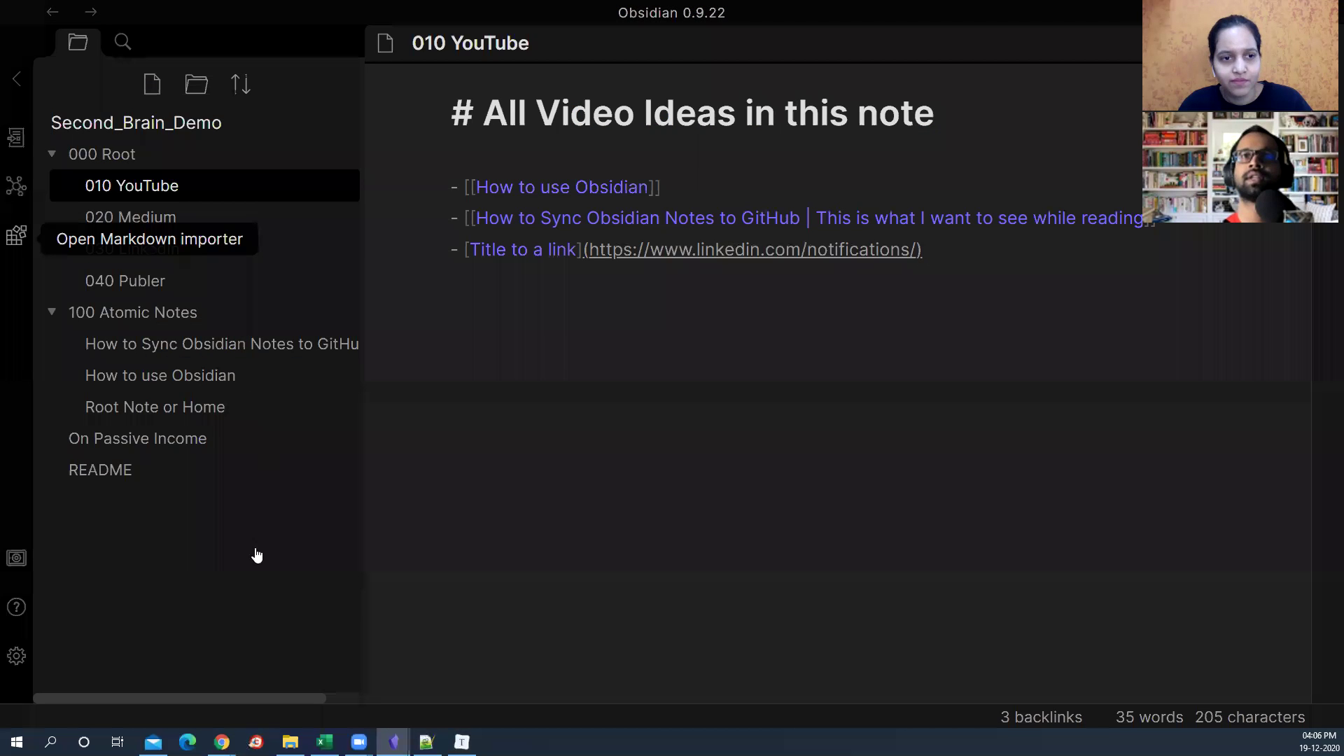
Step: Open the settings of the Second_Brain_Demo vault and examine the third-party plugin options and the list of core plugins
key(ctrl+comma)
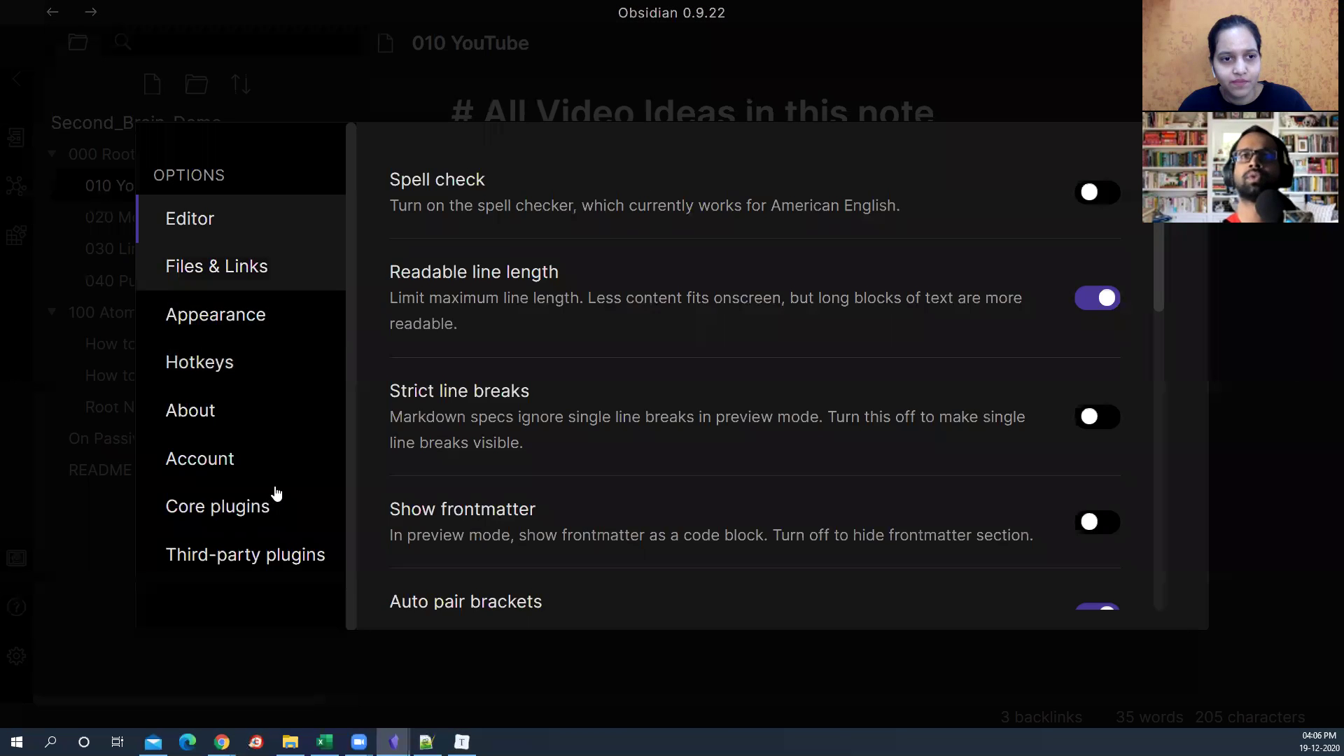
click(245, 554)
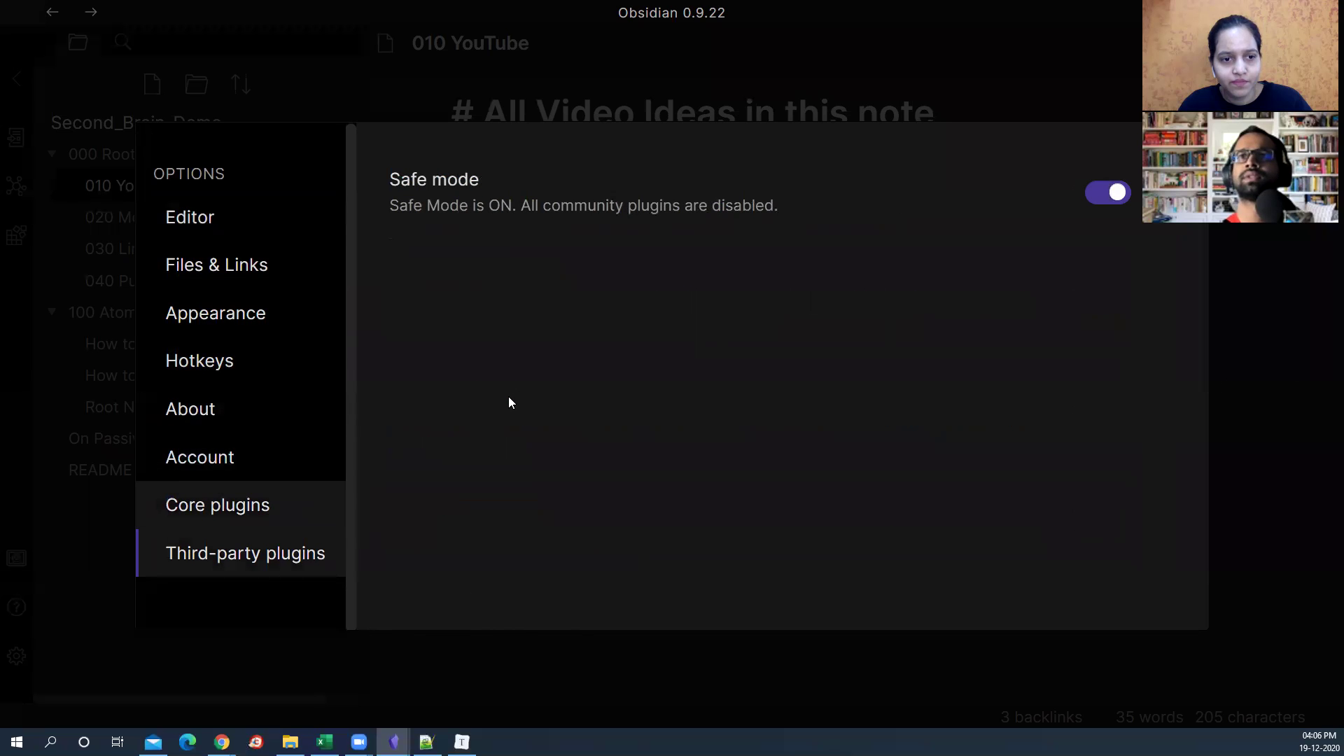
click(217, 505)
scroll(499, 436, down, 5)
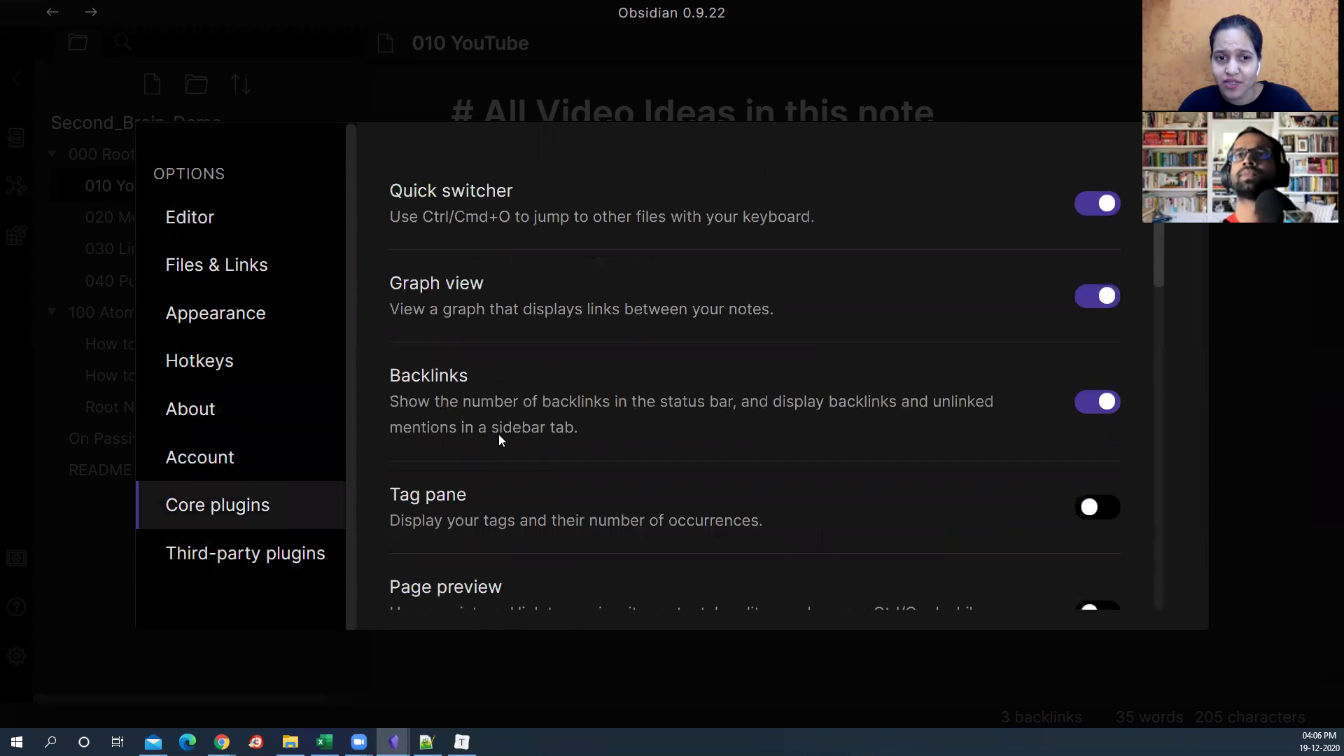
scroll(499, 437, down, 3)
scroll(495, 435, down, 4)
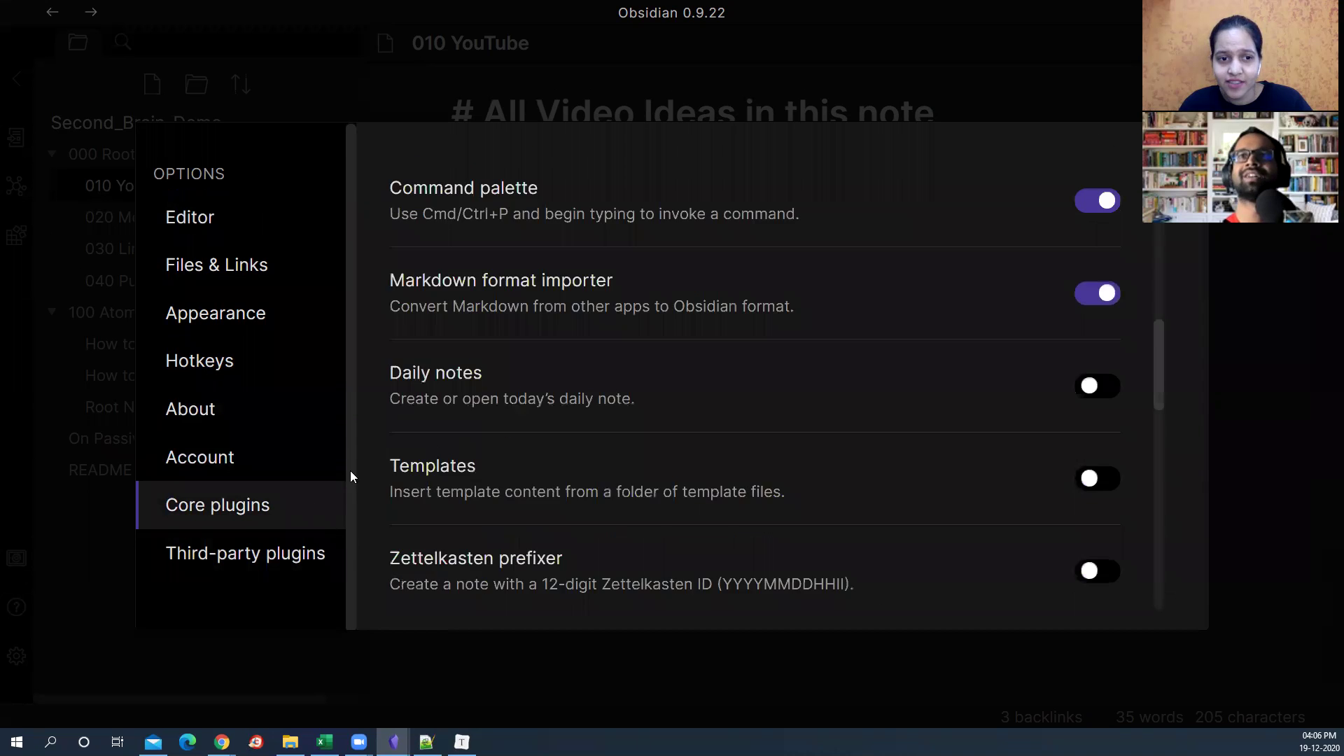
scroll(375, 350, down, 4)
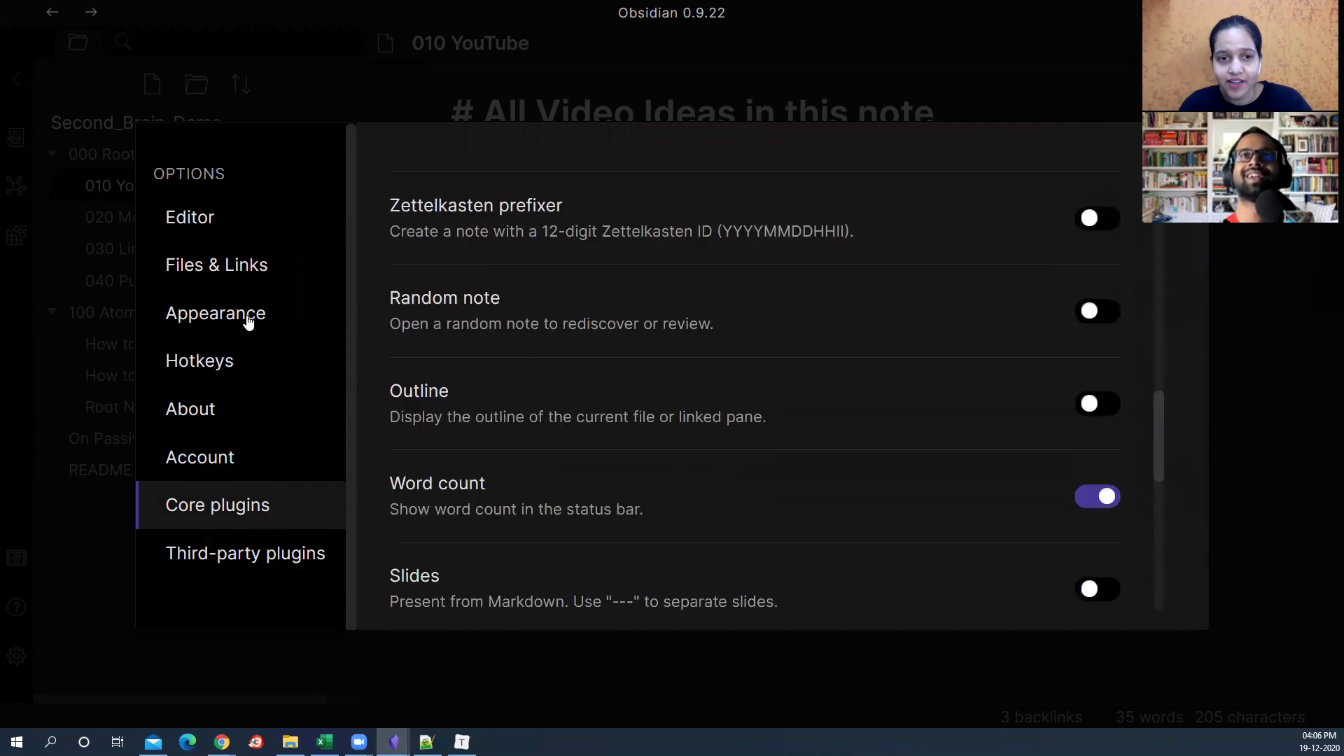
scroll(639, 253, down, 2)
Step: Open the community themes gallery from the appearance settings and look through the available themes
click(215, 313)
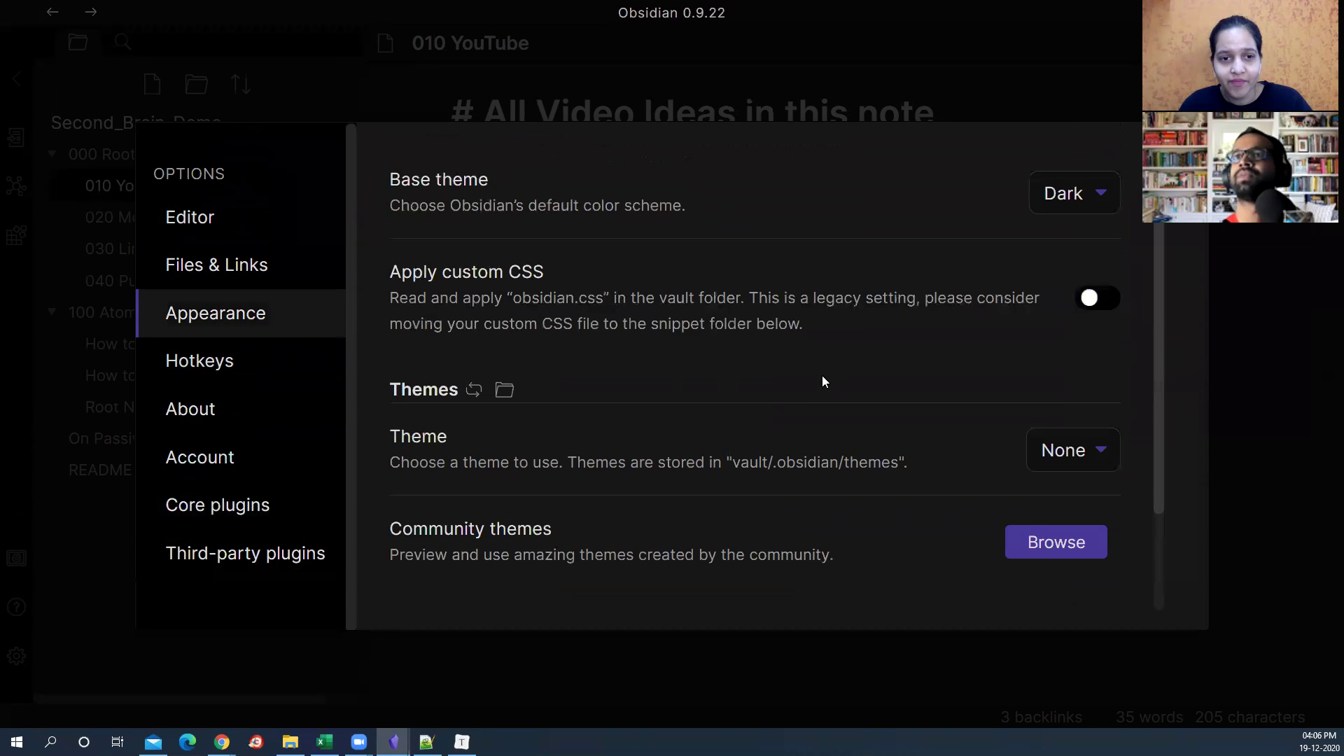
scroll(787, 399, down, 2)
click(1086, 416)
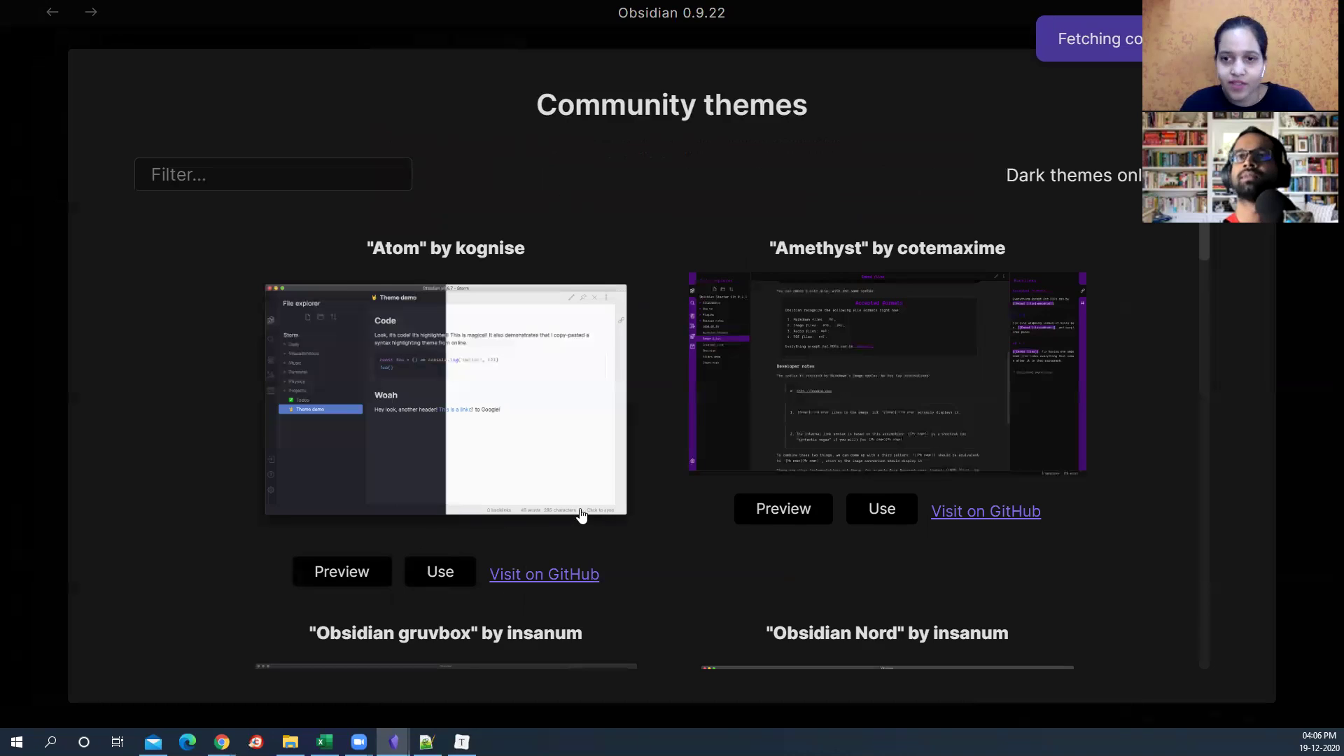
scroll(580, 513, down, 1)
scroll(576, 504, down, 4)
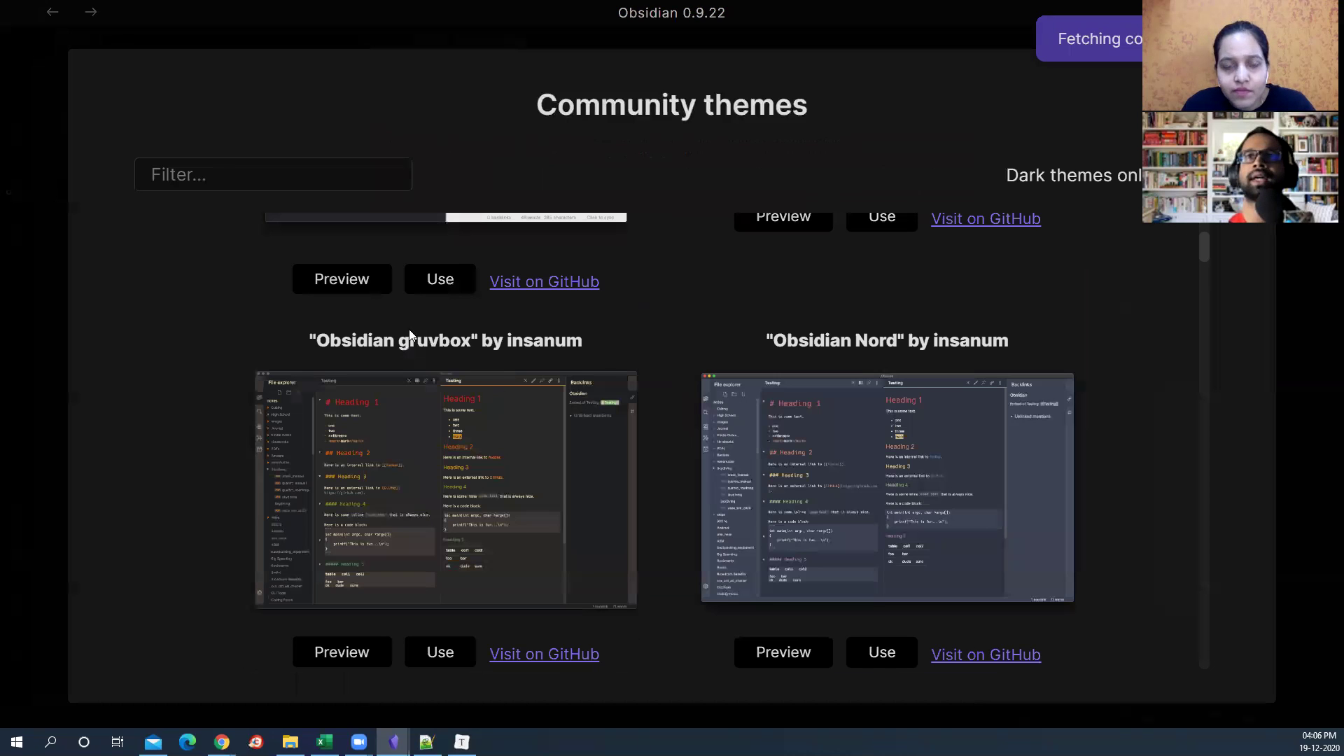
scroll(427, 490, down, 10)
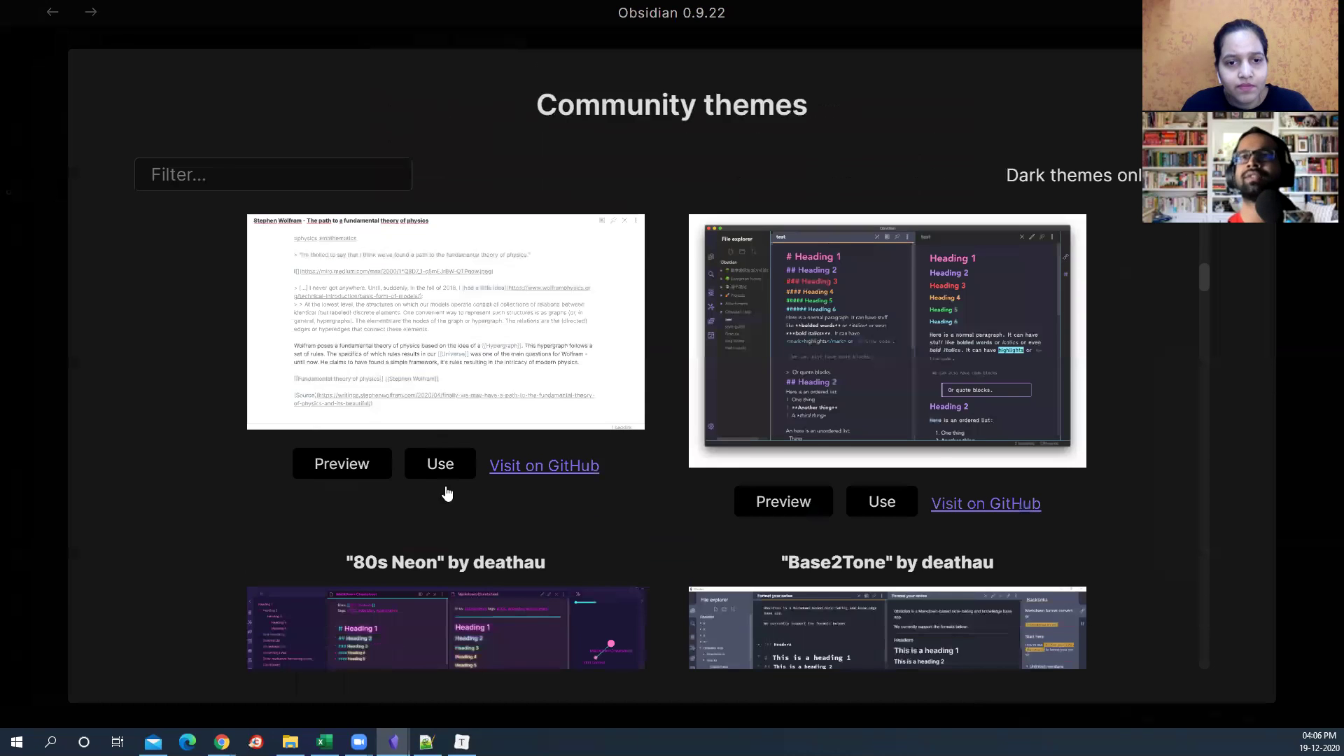
scroll(435, 504, down, 1)
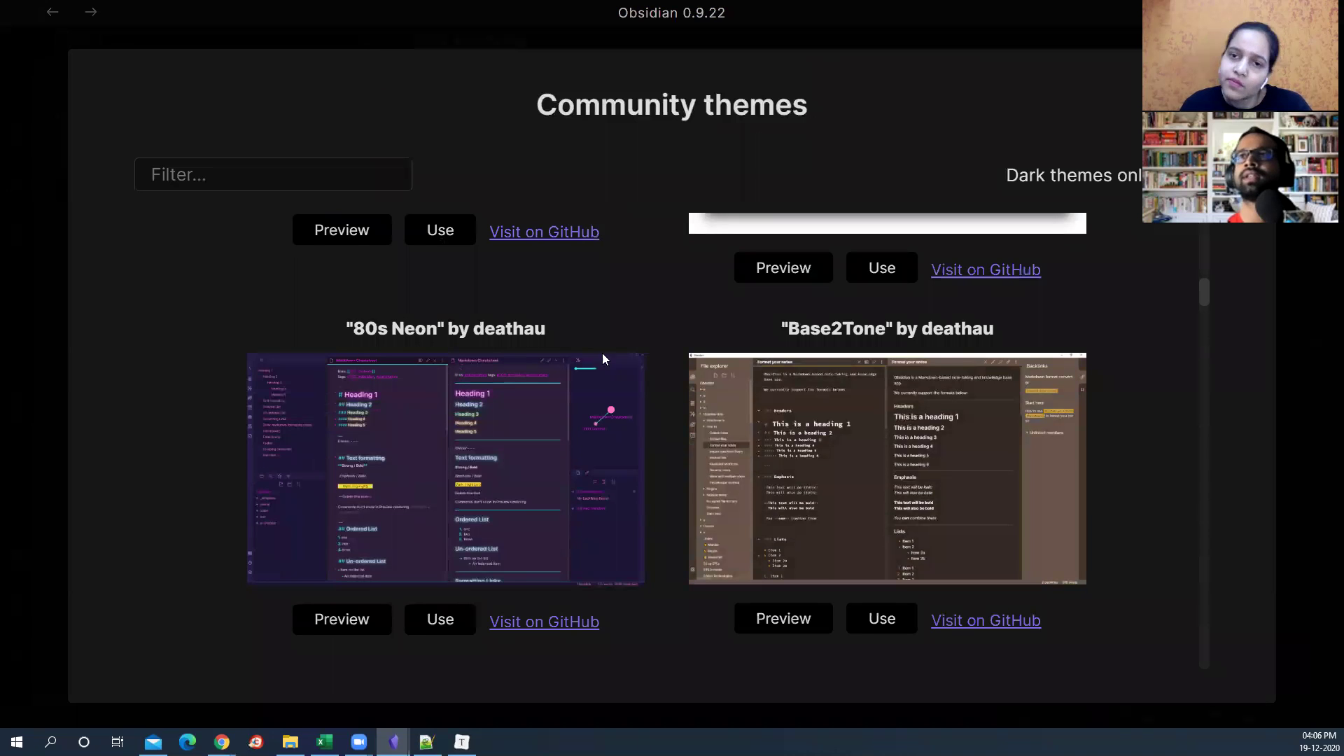
Step: Look through the community themes gallery from 80s Neon down to the Suddha theme at its end
scroll(423, 366, down, 1)
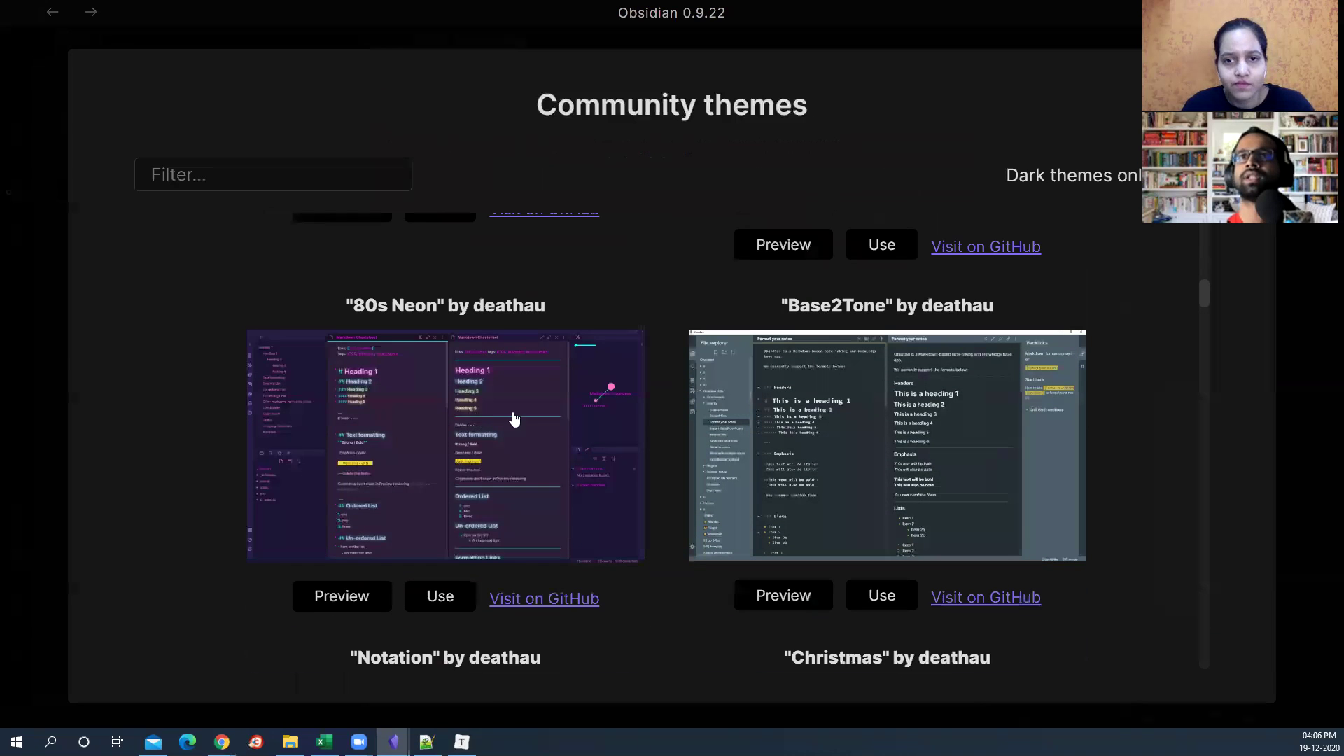
scroll(665, 422, down, 2)
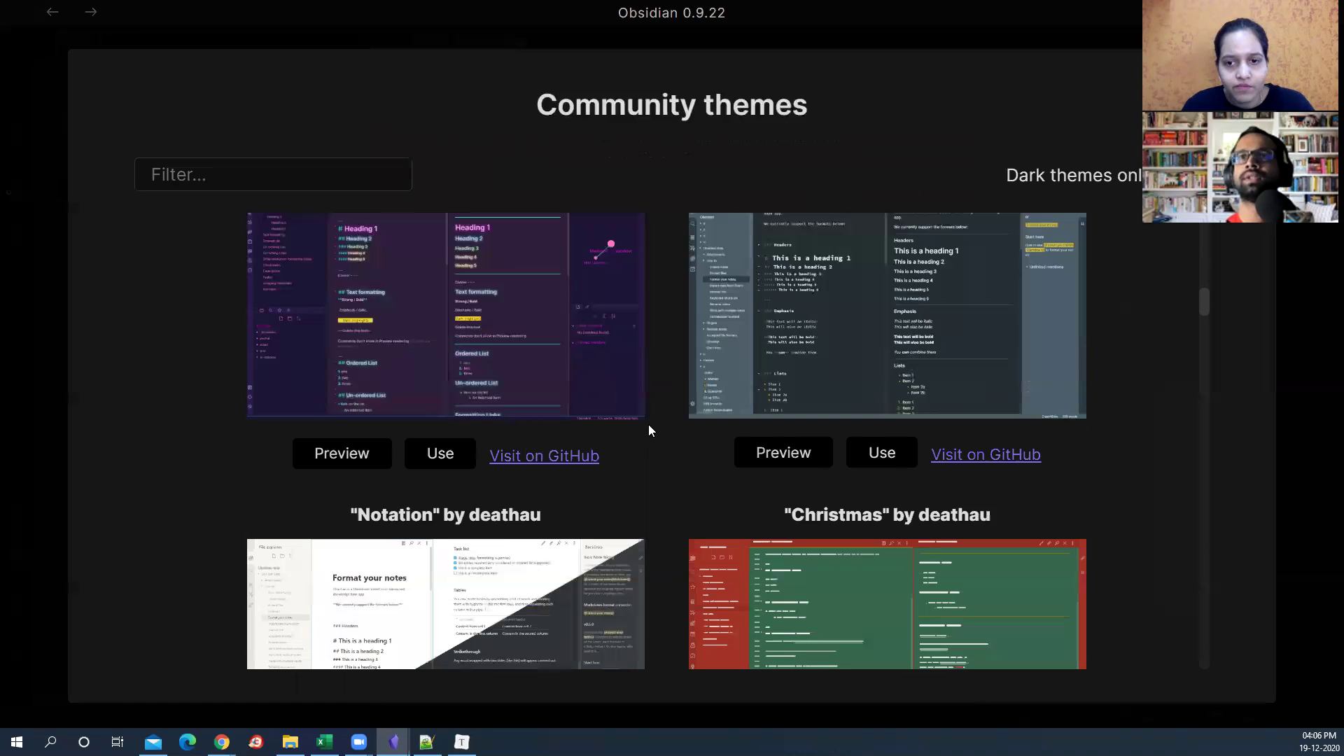
scroll(648, 431, down, 3)
scroll(649, 434, down, 5)
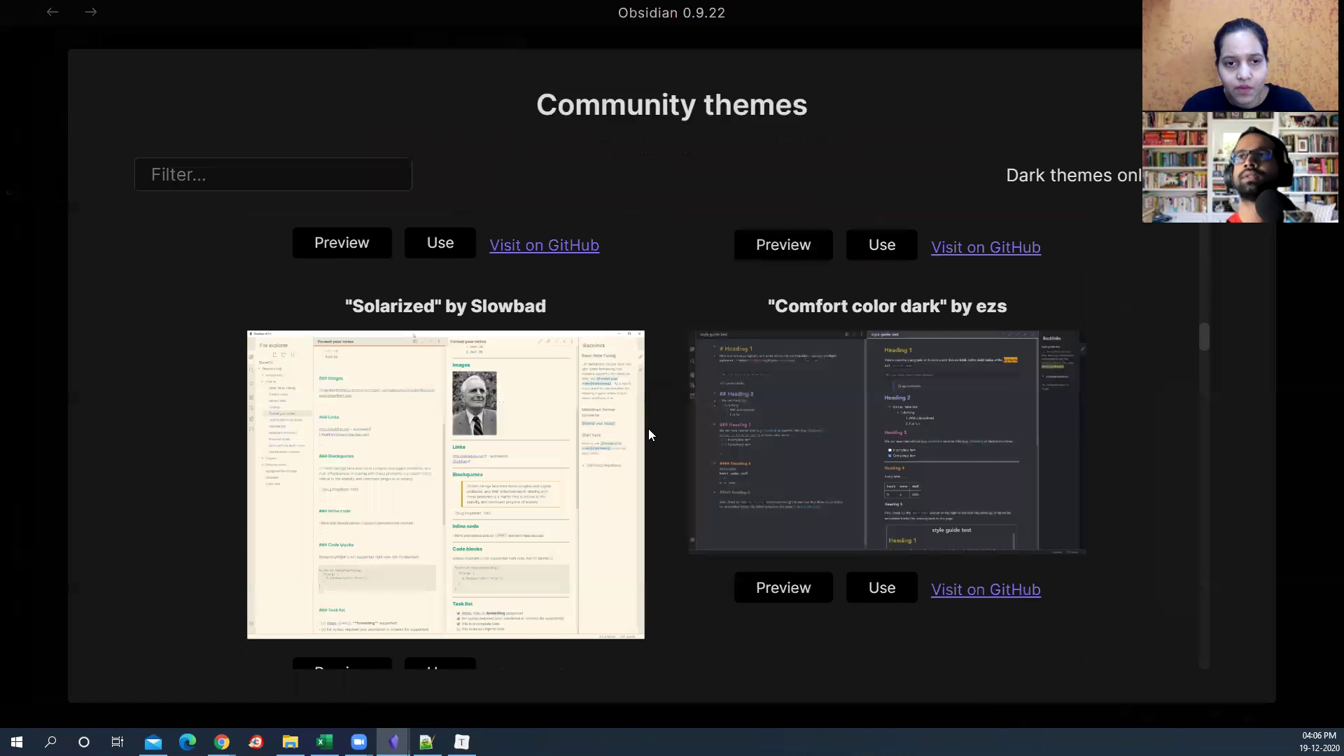
scroll(711, 423, down, 6)
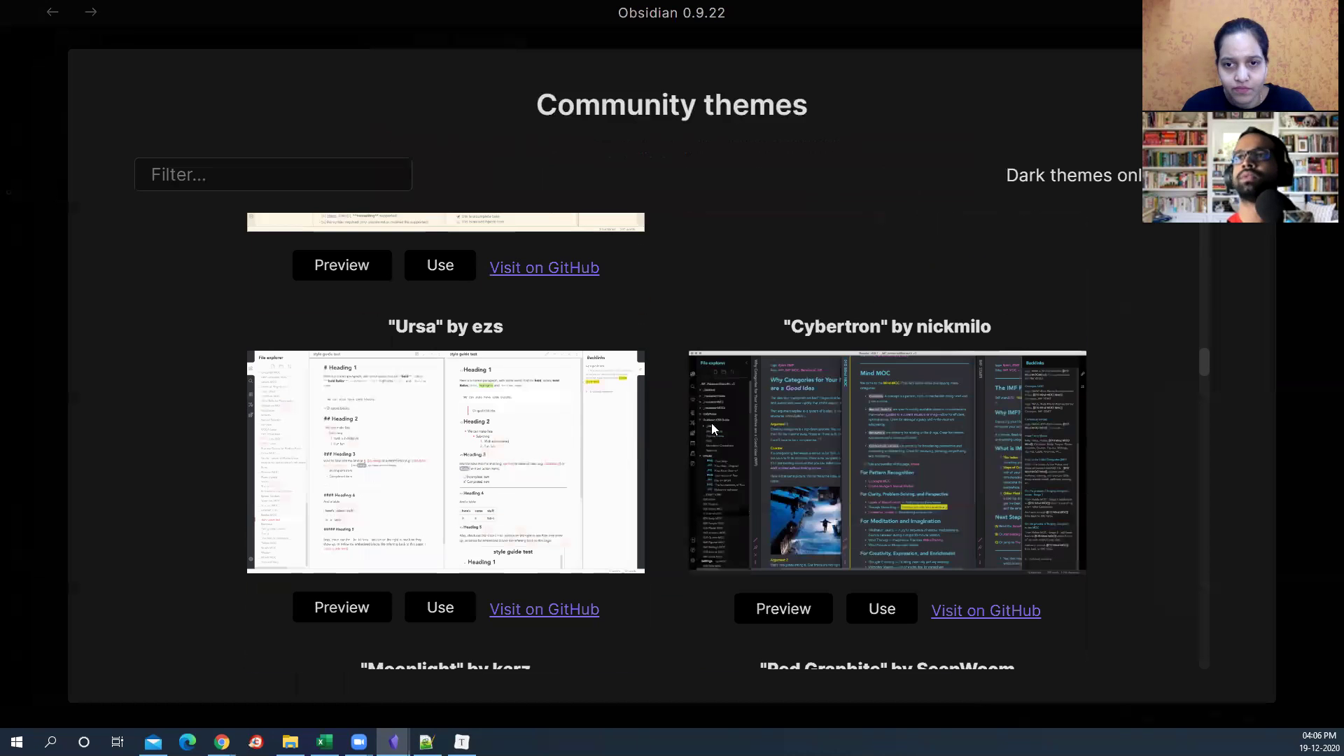
scroll(623, 448, down, 5)
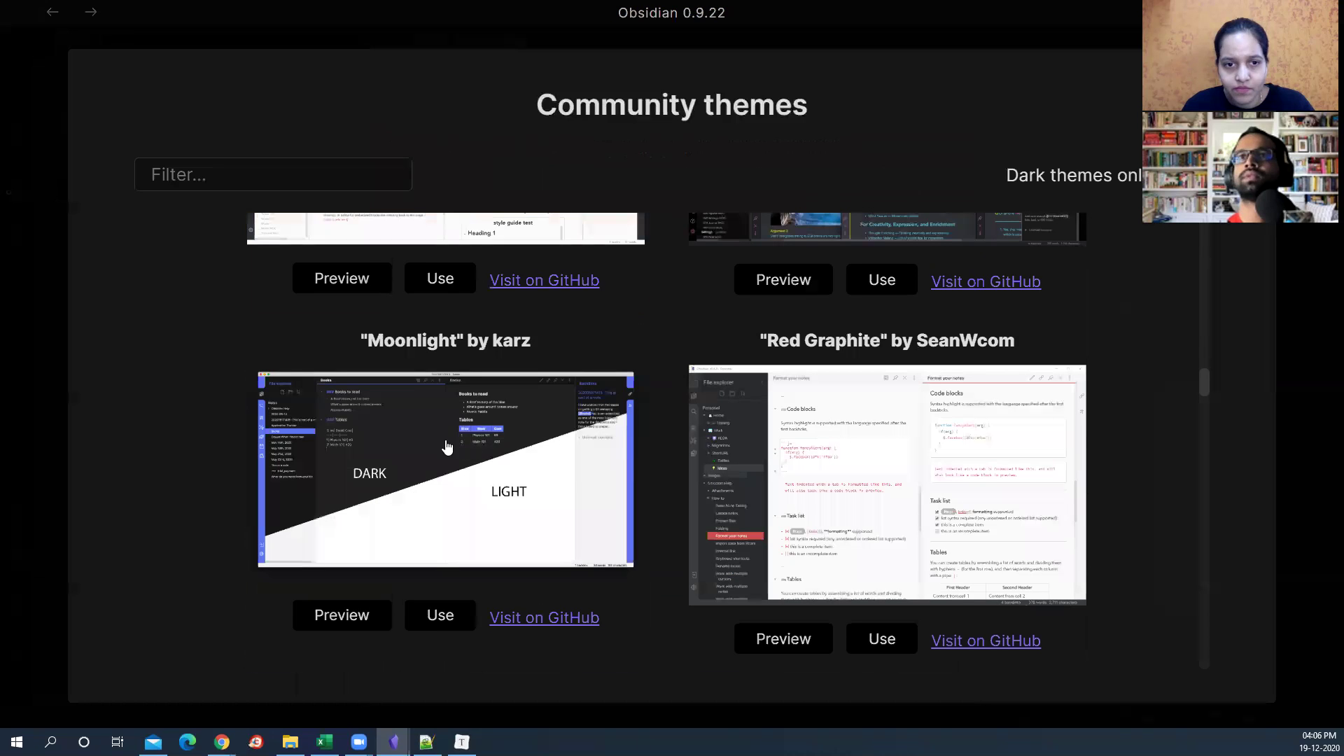
scroll(465, 427, down, 2)
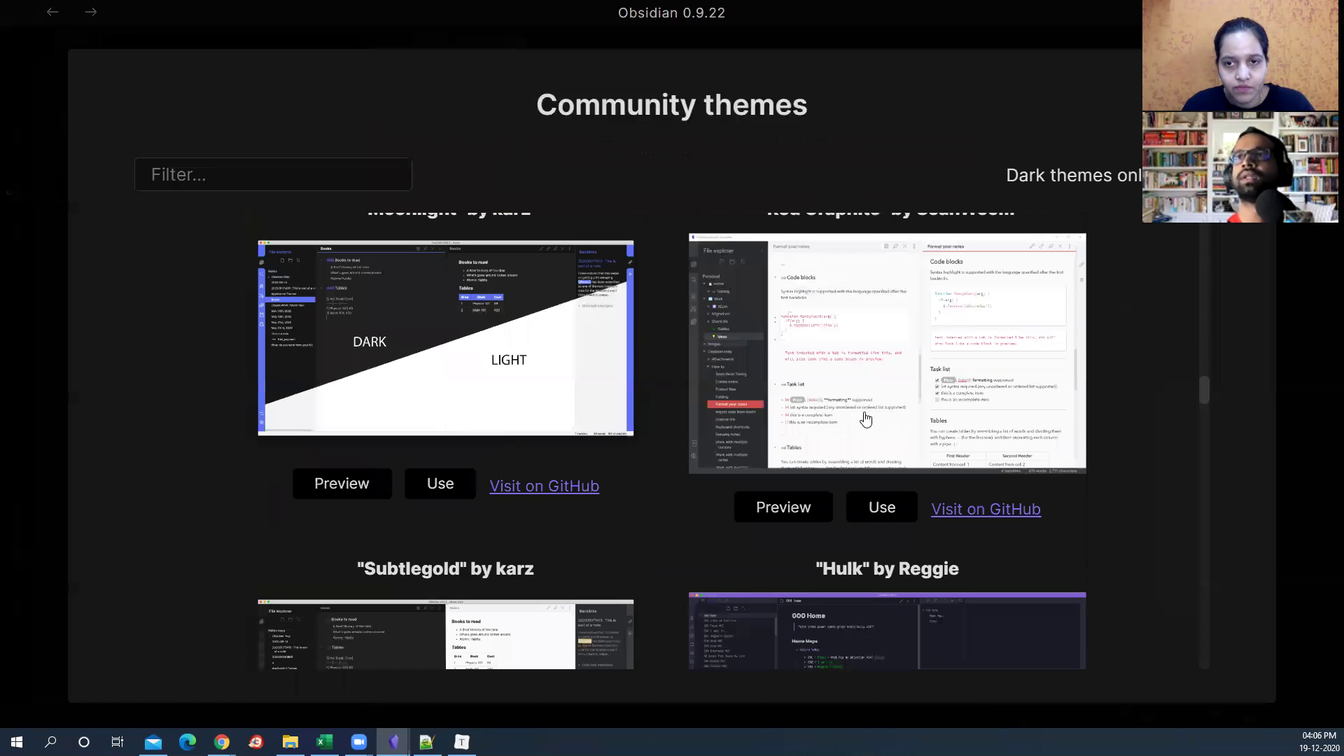
scroll(829, 429, down, 8)
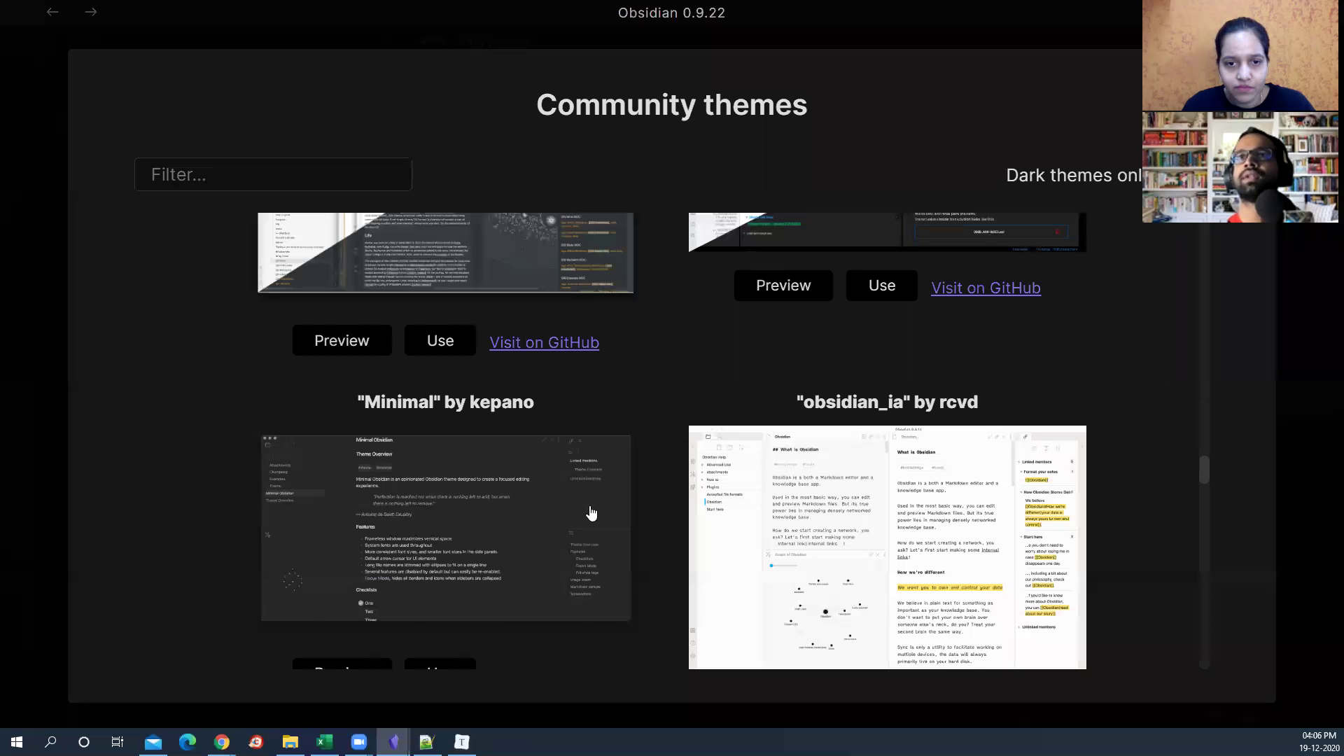
scroll(591, 513, down, 5)
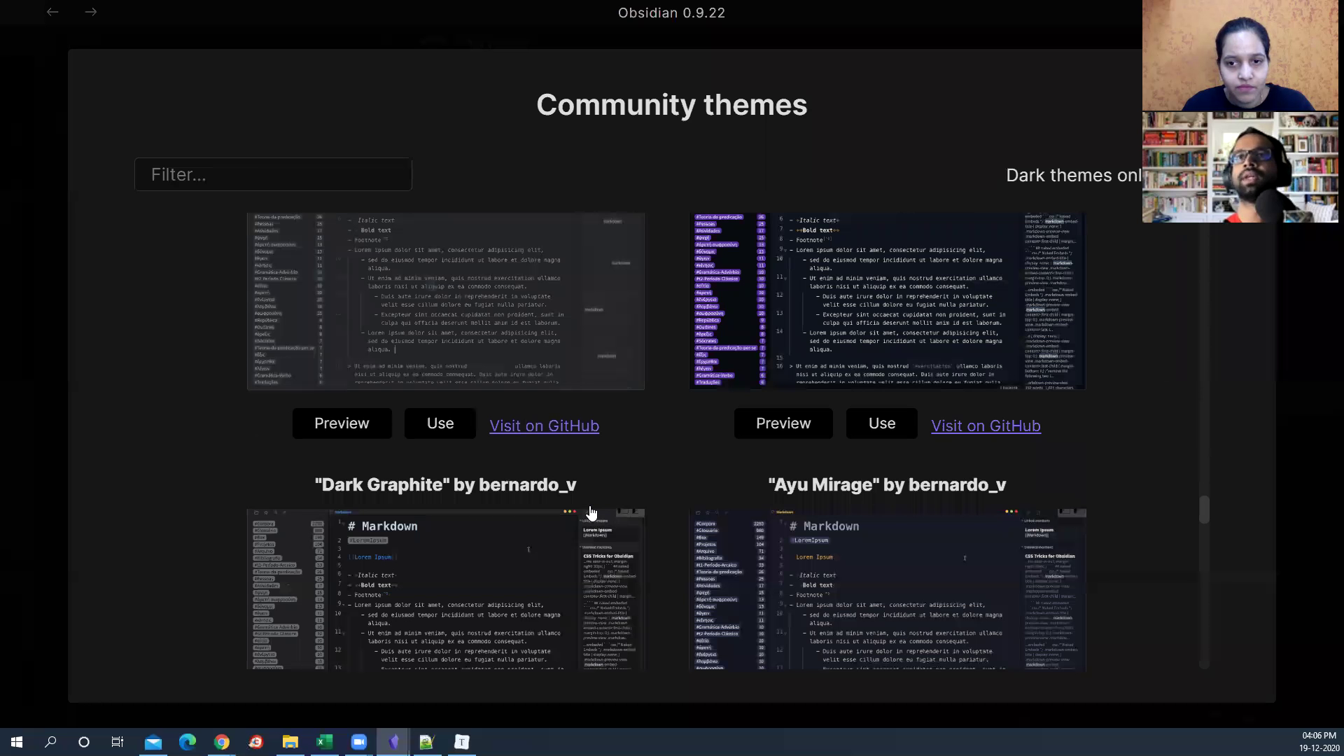
scroll(592, 513, down, 5)
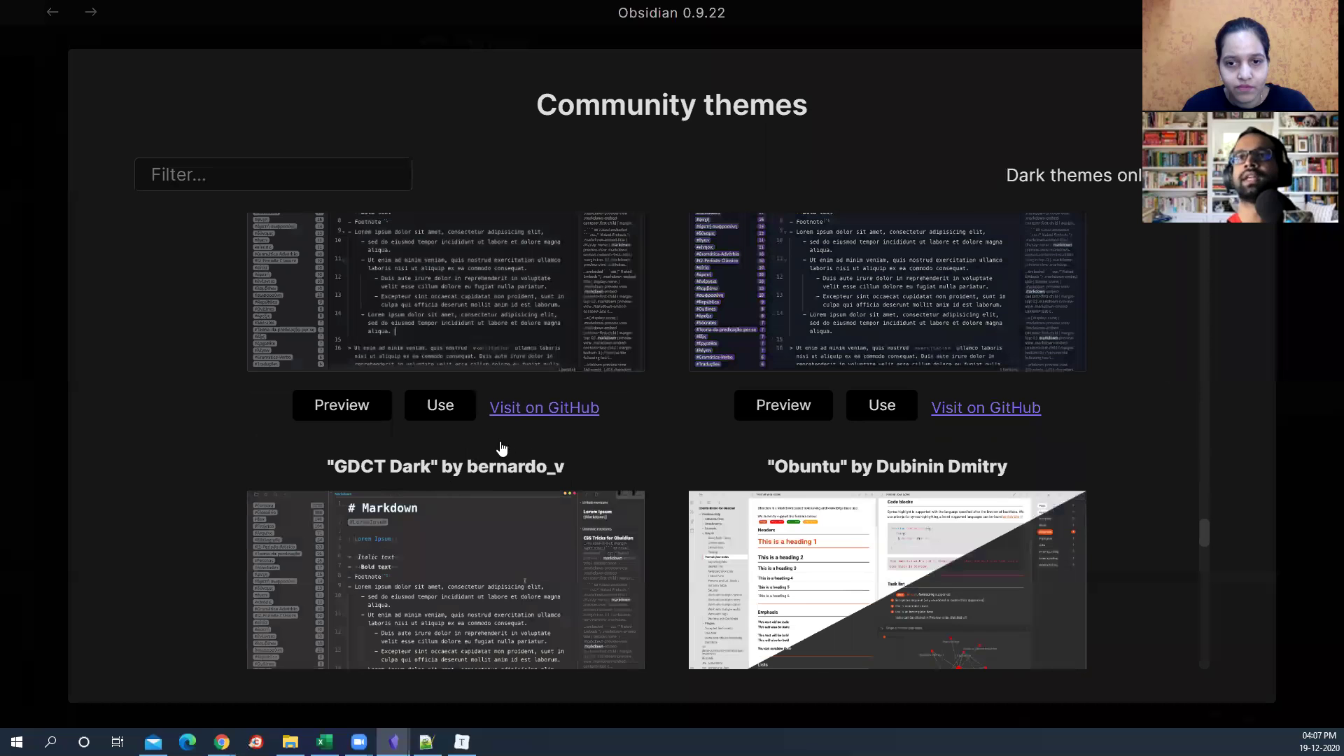
scroll(501, 445, down, 5)
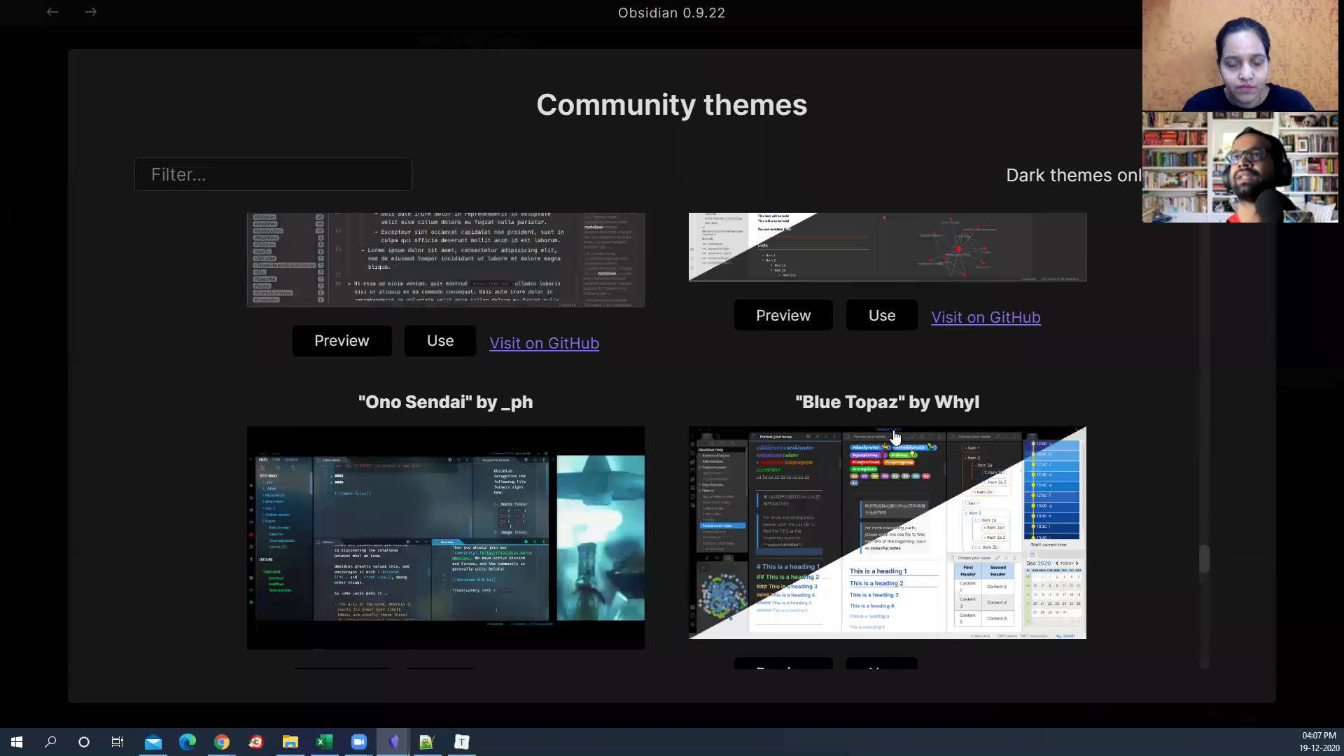
scroll(848, 454, down, 1)
scroll(847, 454, down, 8)
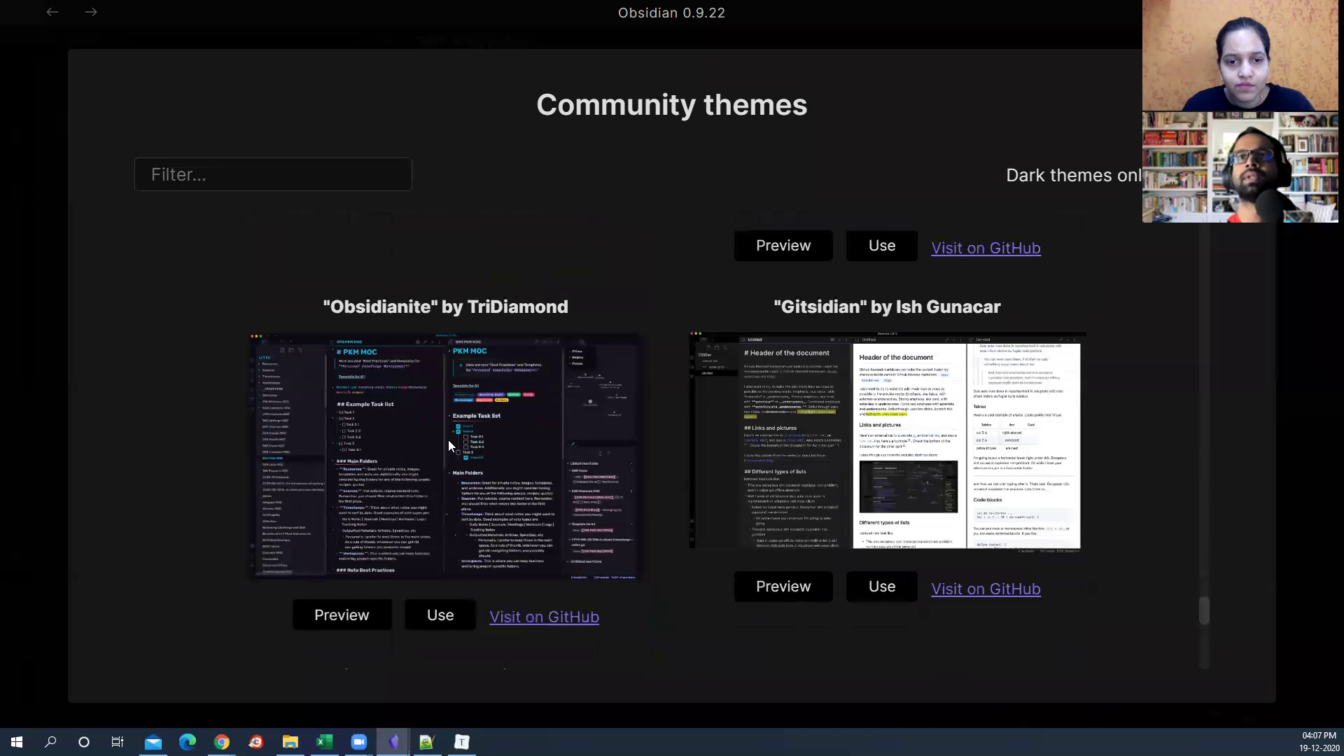
scroll(462, 490, down, 2)
scroll(718, 441, down, 6)
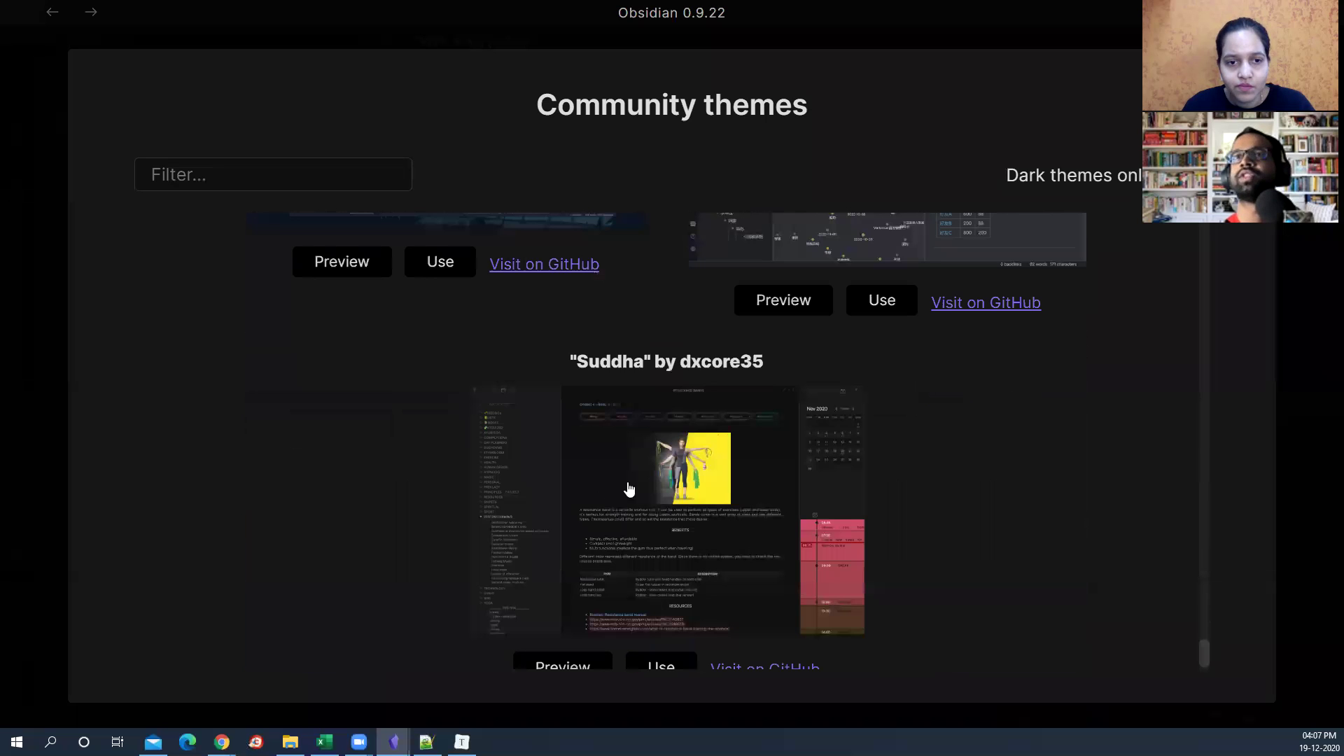
Step: Go back up through the community themes gallery and examine the enlarged screenshot of the Pisum theme
scroll(539, 534, up, 2)
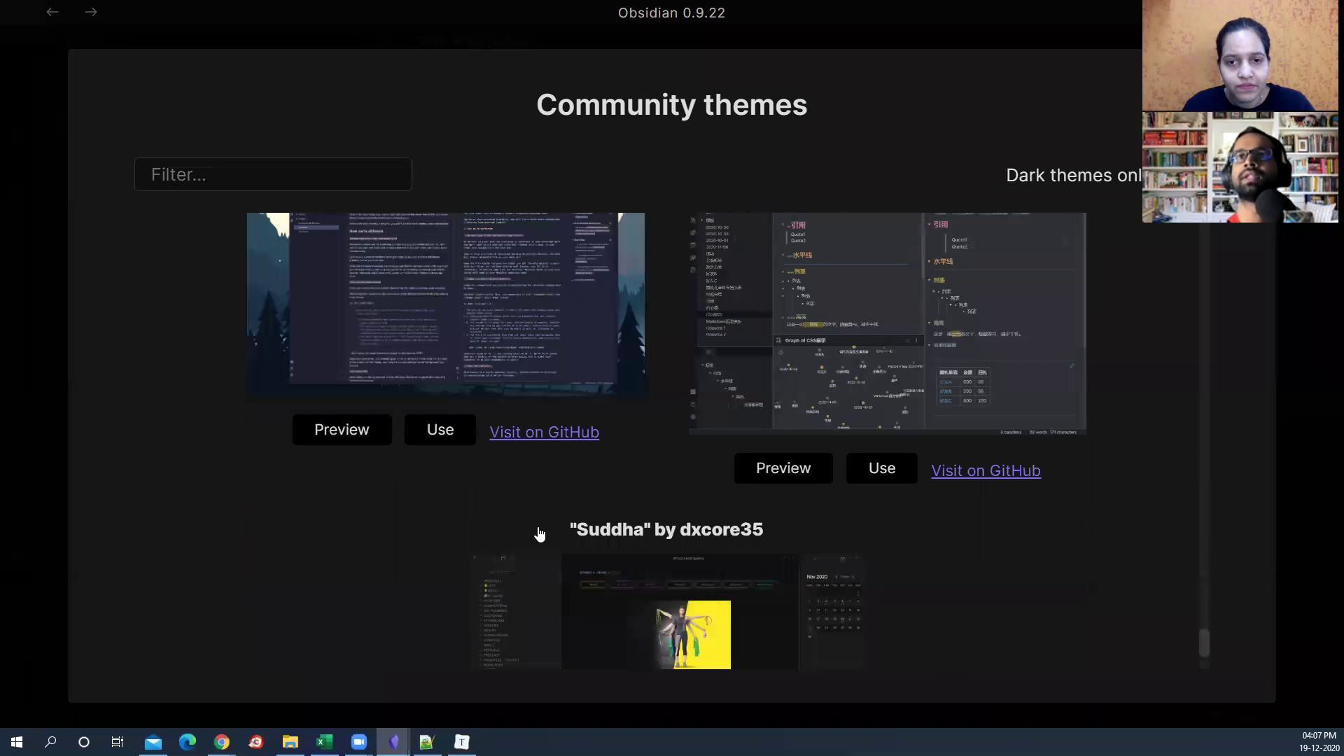
scroll(539, 534, up, 4)
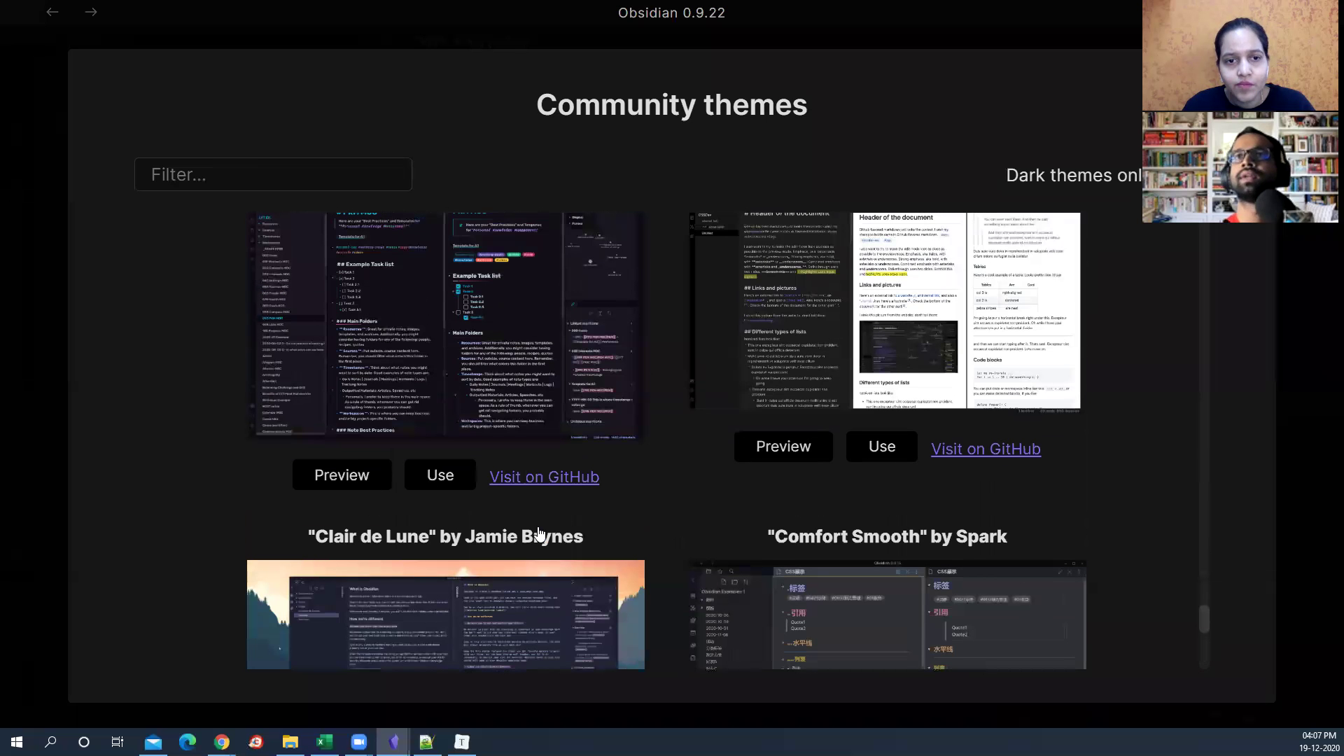
scroll(538, 534, up, 4)
scroll(539, 534, up, 2)
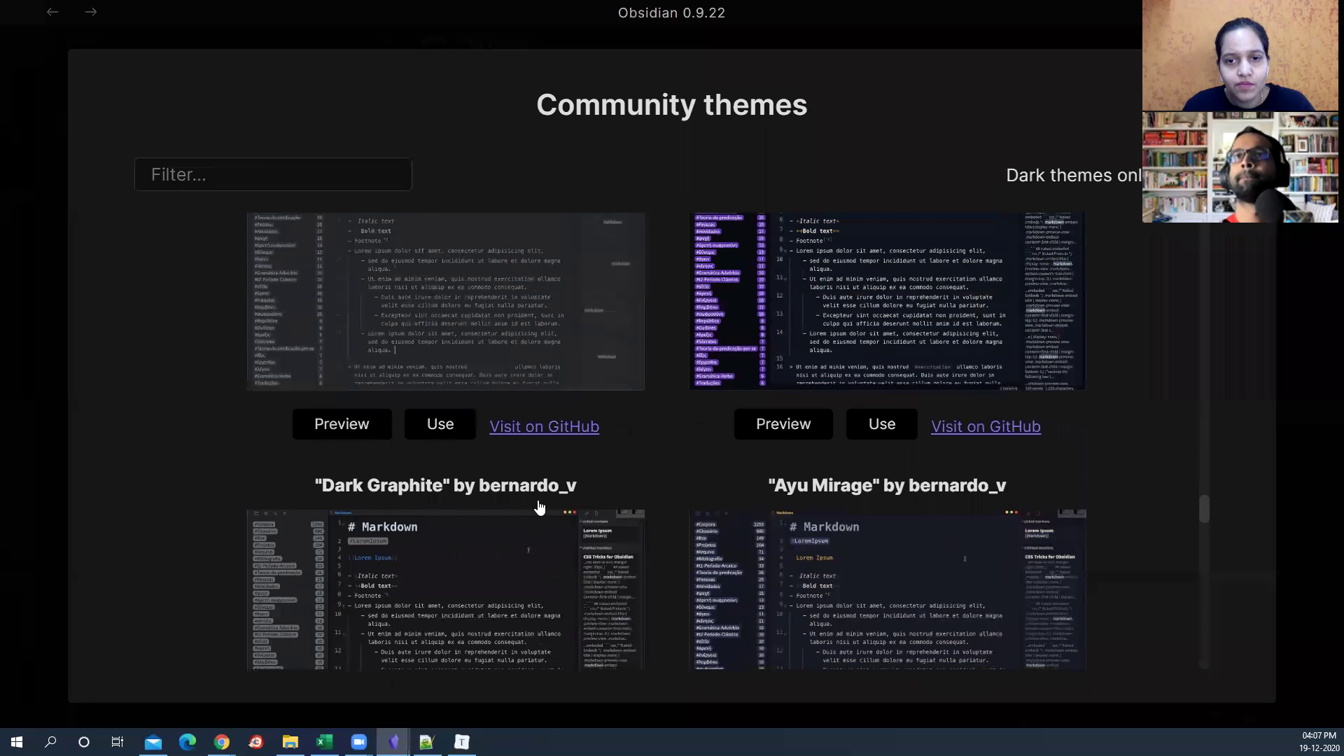
scroll(536, 473, up, 3)
scroll(626, 513, up, 2)
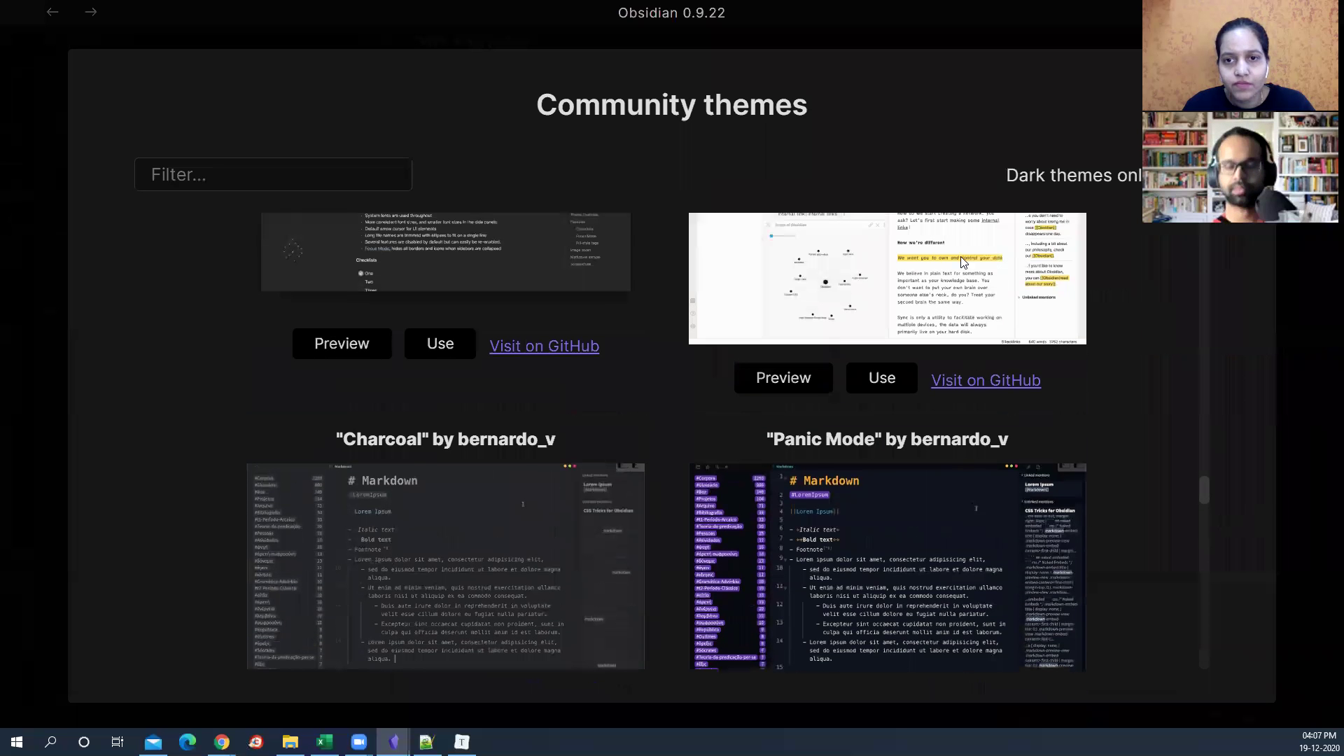
click(961, 257)
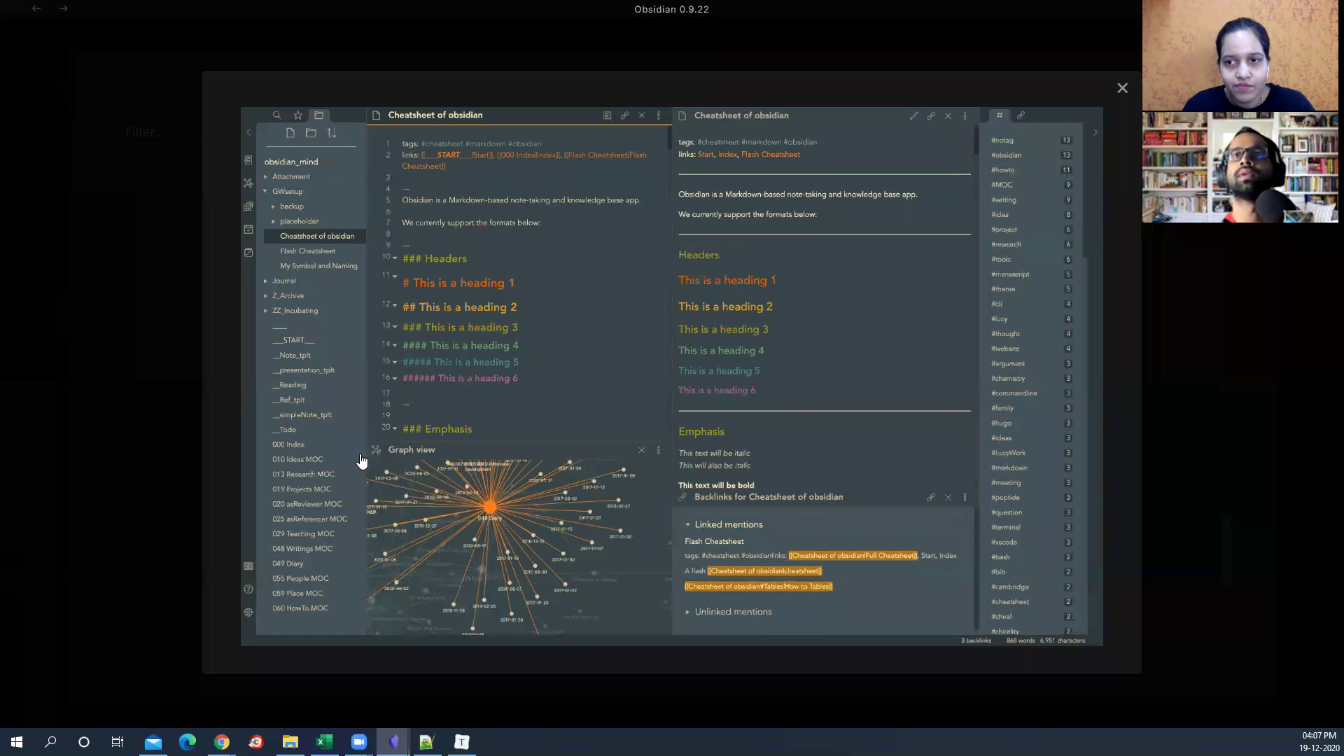
click(379, 505)
Step: Apply the Pisum community theme to the vault and return to the appearance settings
scroll(399, 394, up, 1)
scroll(401, 398, down, 1)
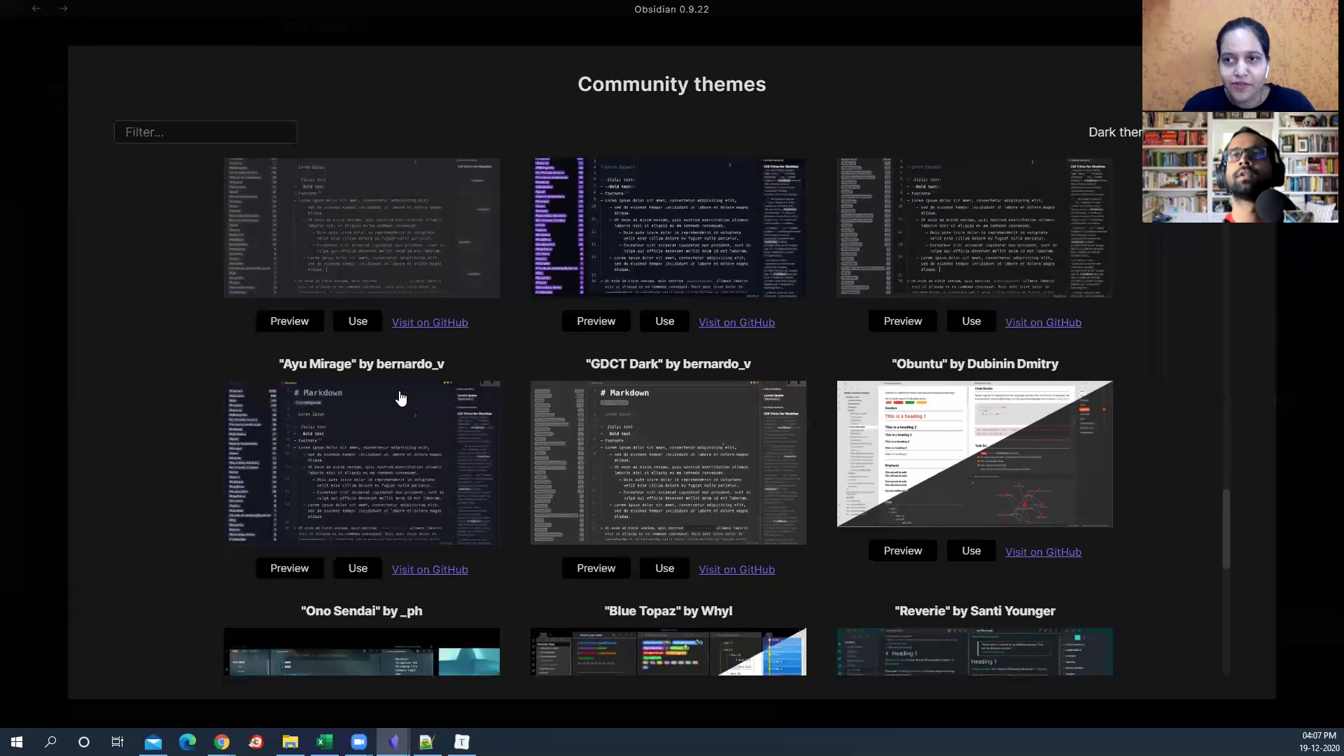
scroll(399, 404, down, 2)
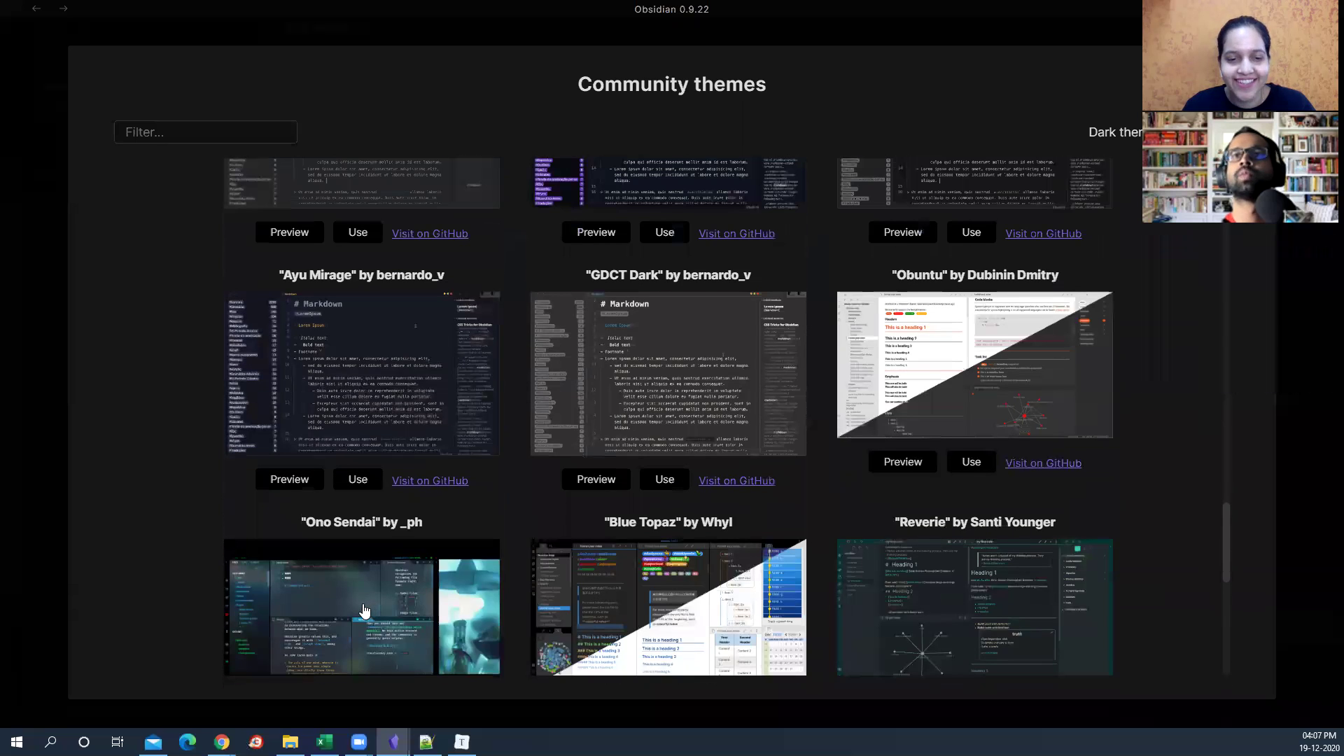
scroll(364, 610, up, 5)
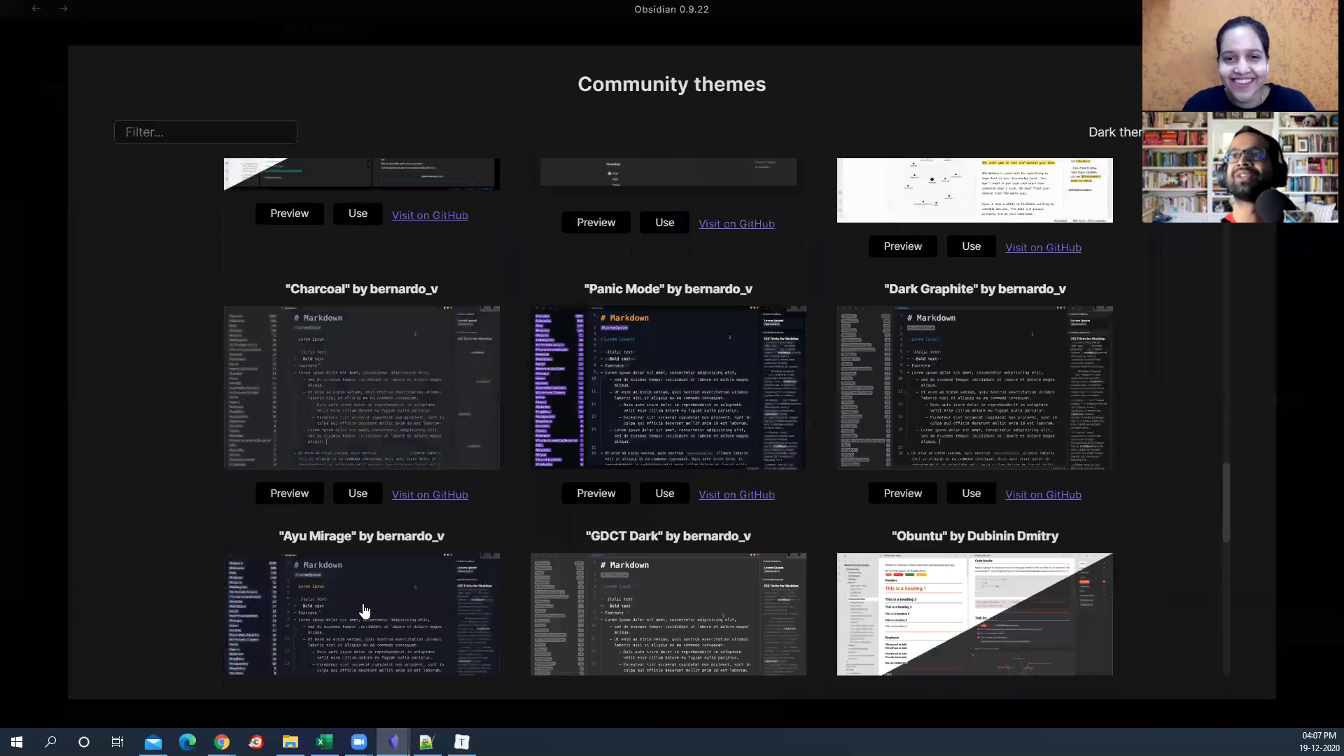
scroll(364, 610, up, 5)
scroll(364, 611, up, 3)
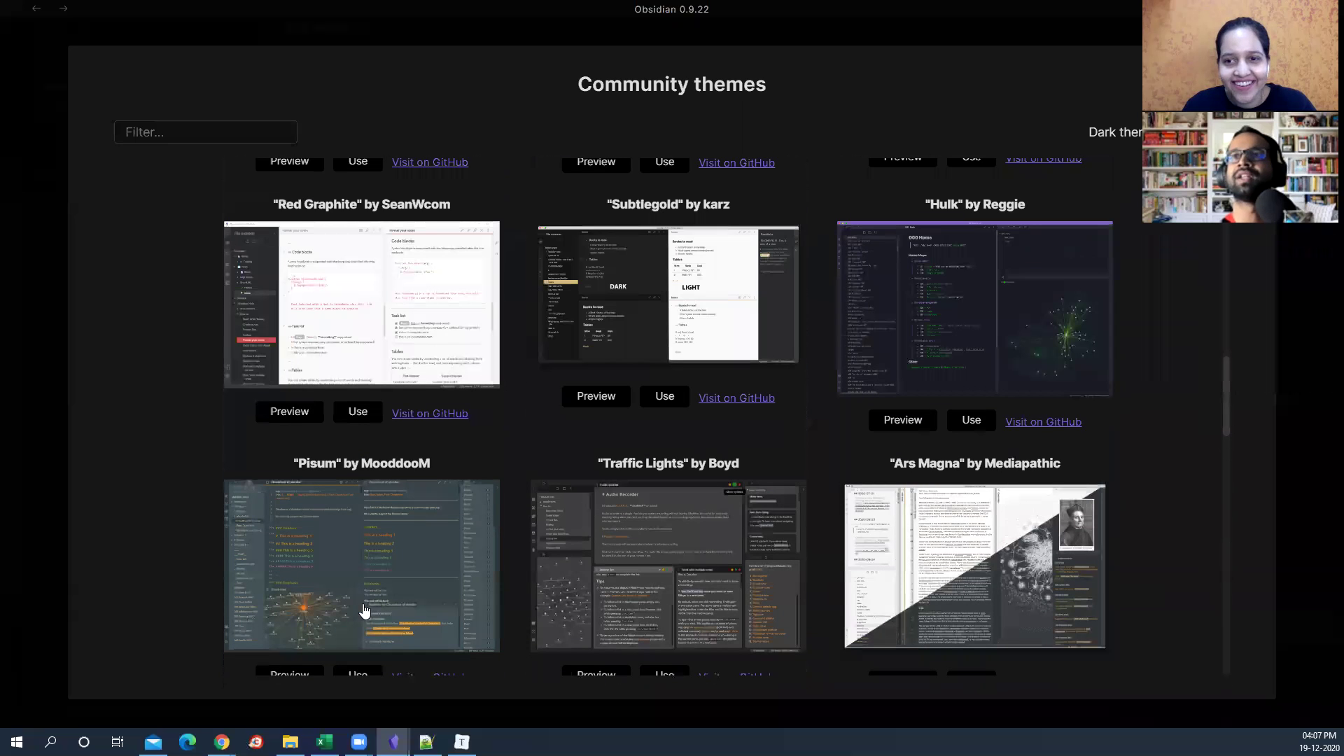
scroll(364, 610, up, 3)
scroll(591, 454, down, 3)
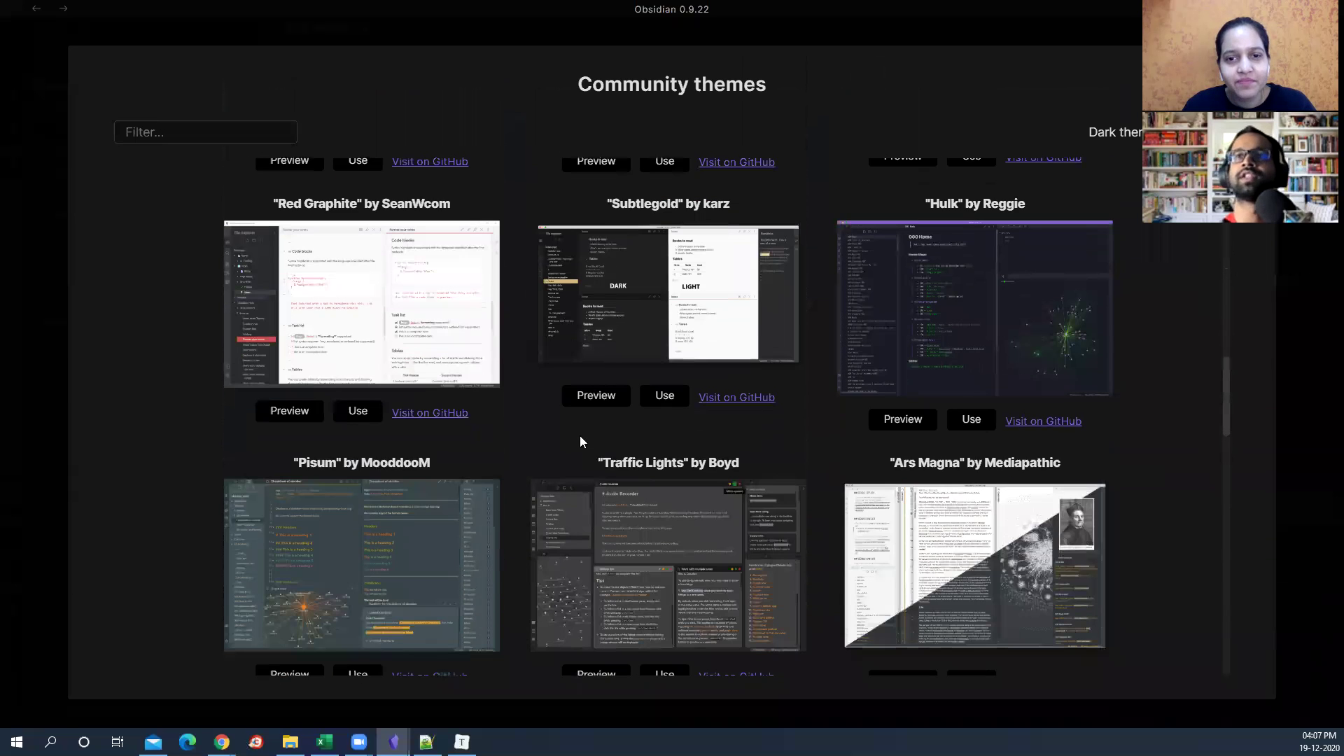
scroll(591, 455, down, 10)
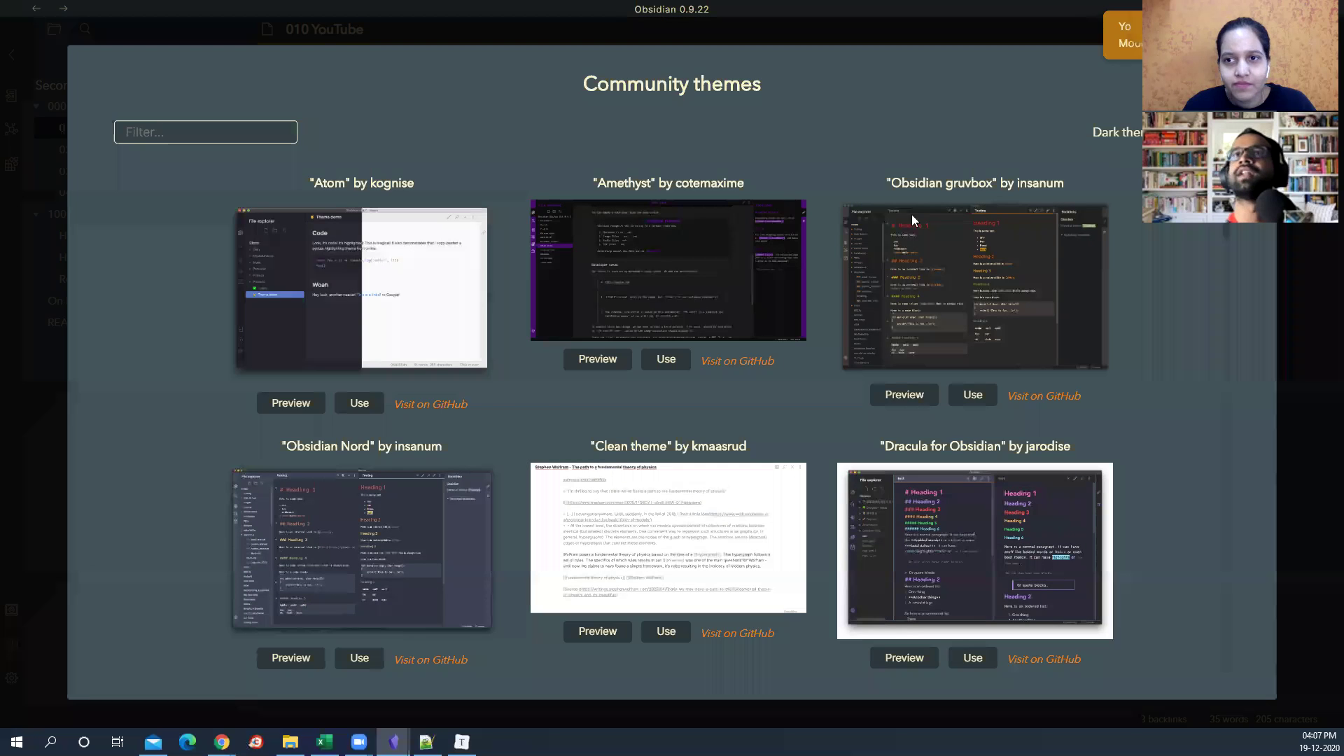
key(Escape)
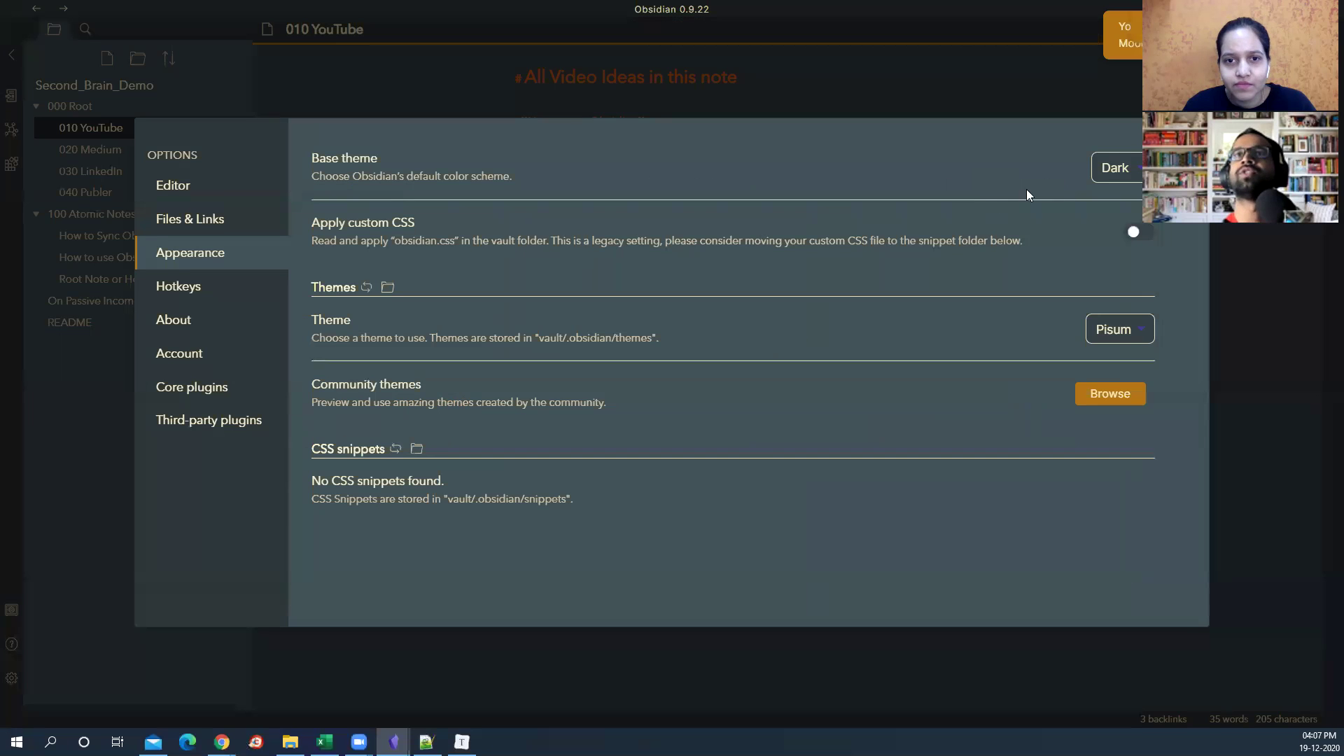
Step: Try the base theme choices, leave the base theme on Dark, and close the settings to view the 010 YouTube note
click(1117, 163)
click(1117, 189)
click(1108, 171)
click(1115, 191)
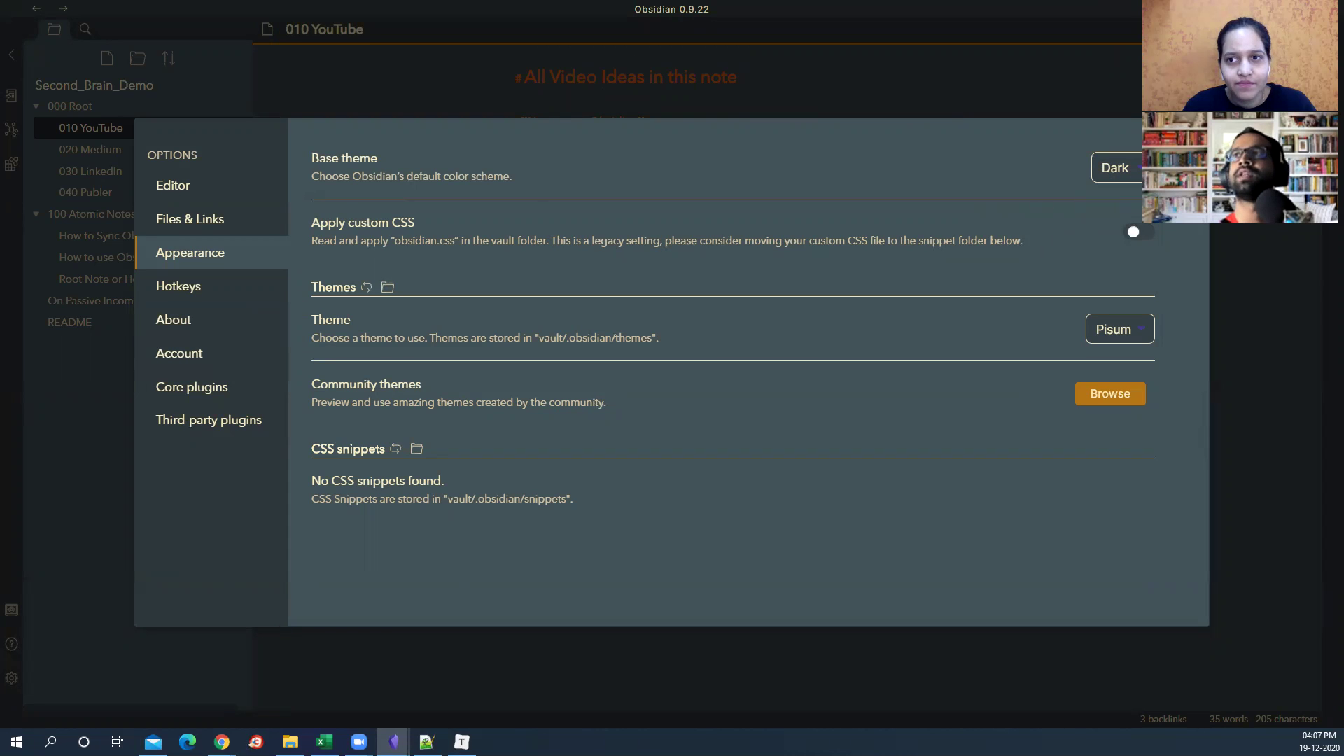
click(693, 84)
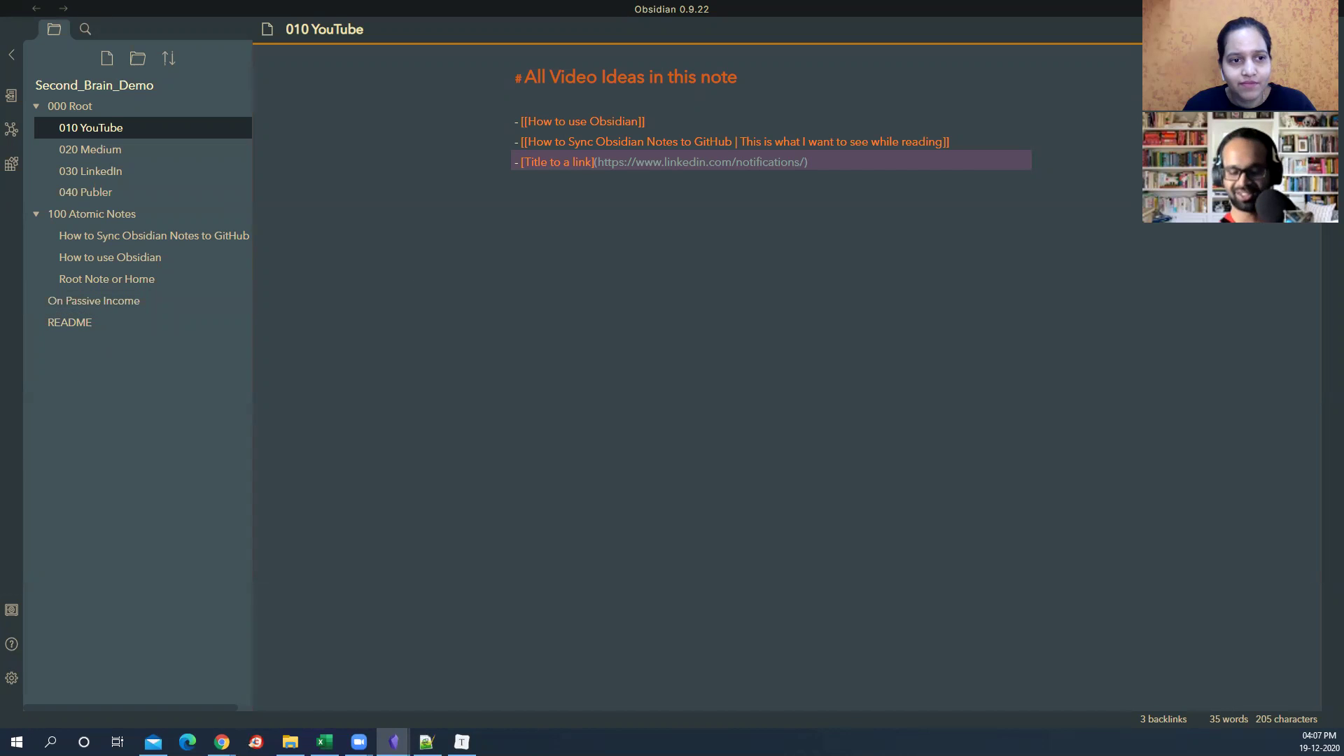
Step: Reopen the community themes gallery from the appearance settings and apply the Atom theme
click(11, 678)
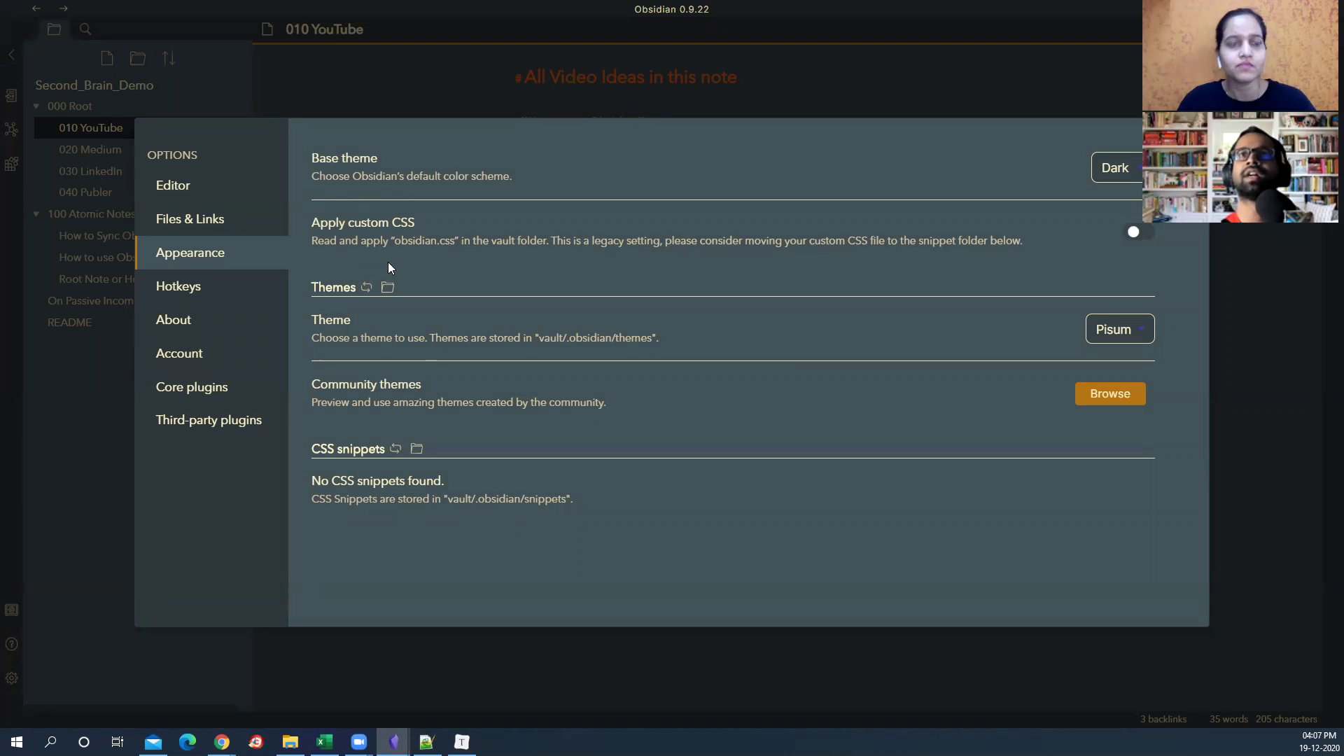
click(1110, 393)
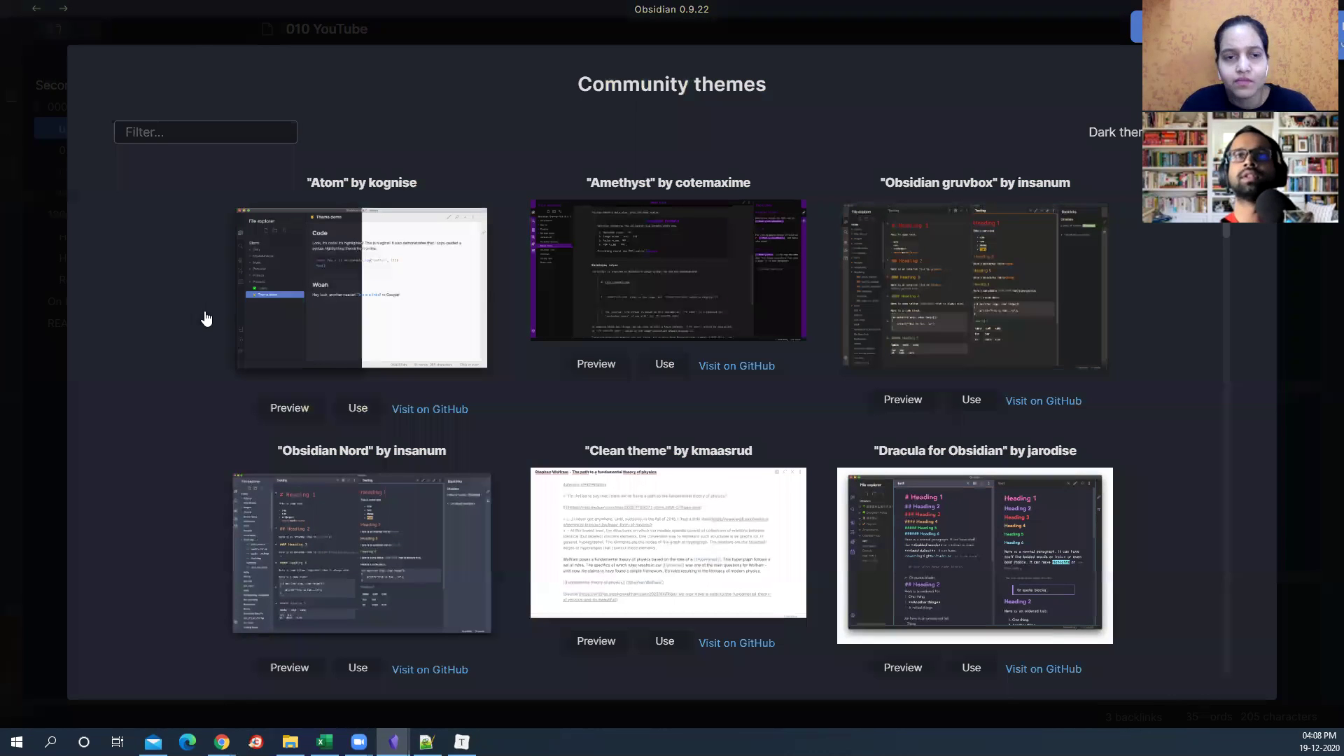
key(Escape)
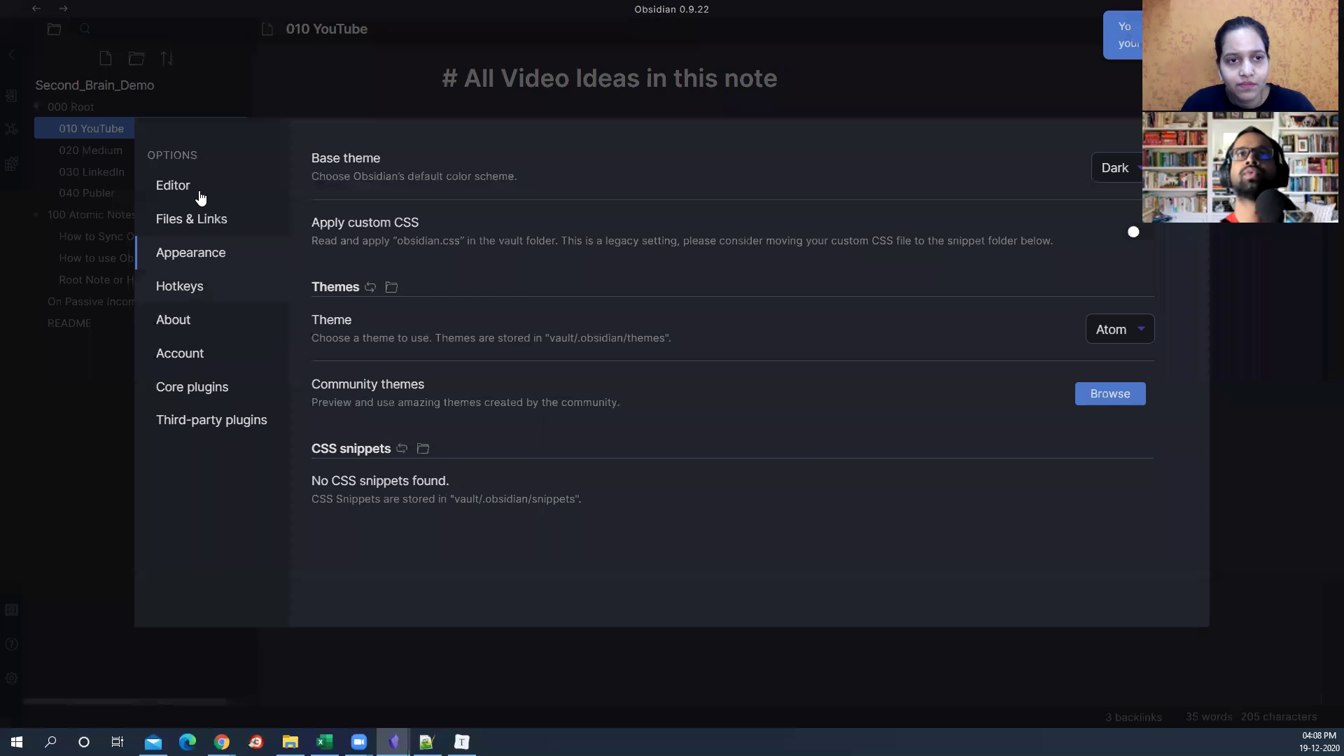
Step: Look through the hotkeys and about settings, and examine the editor options down to Vim key bindings
click(180, 286)
click(173, 320)
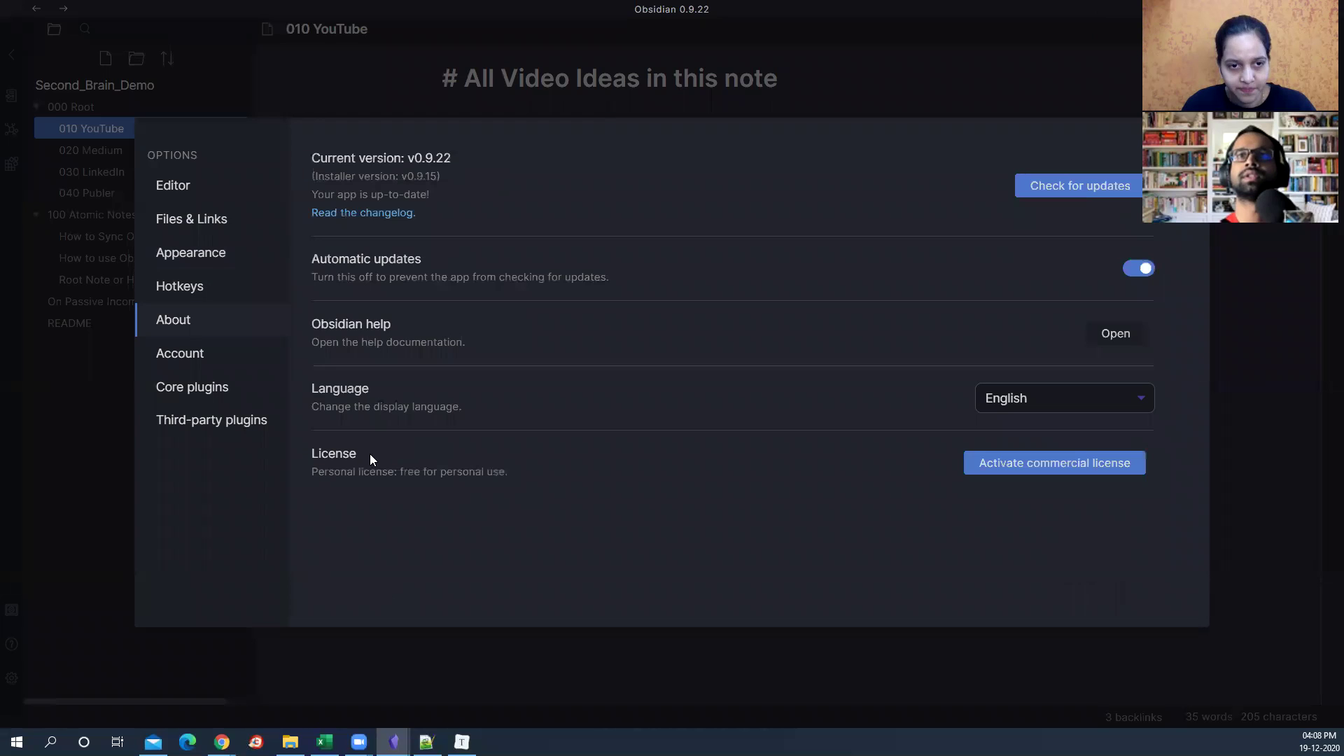
click(173, 185)
scroll(700, 350, down, 1)
scroll(390, 339, down, 2)
scroll(392, 357, down, 3)
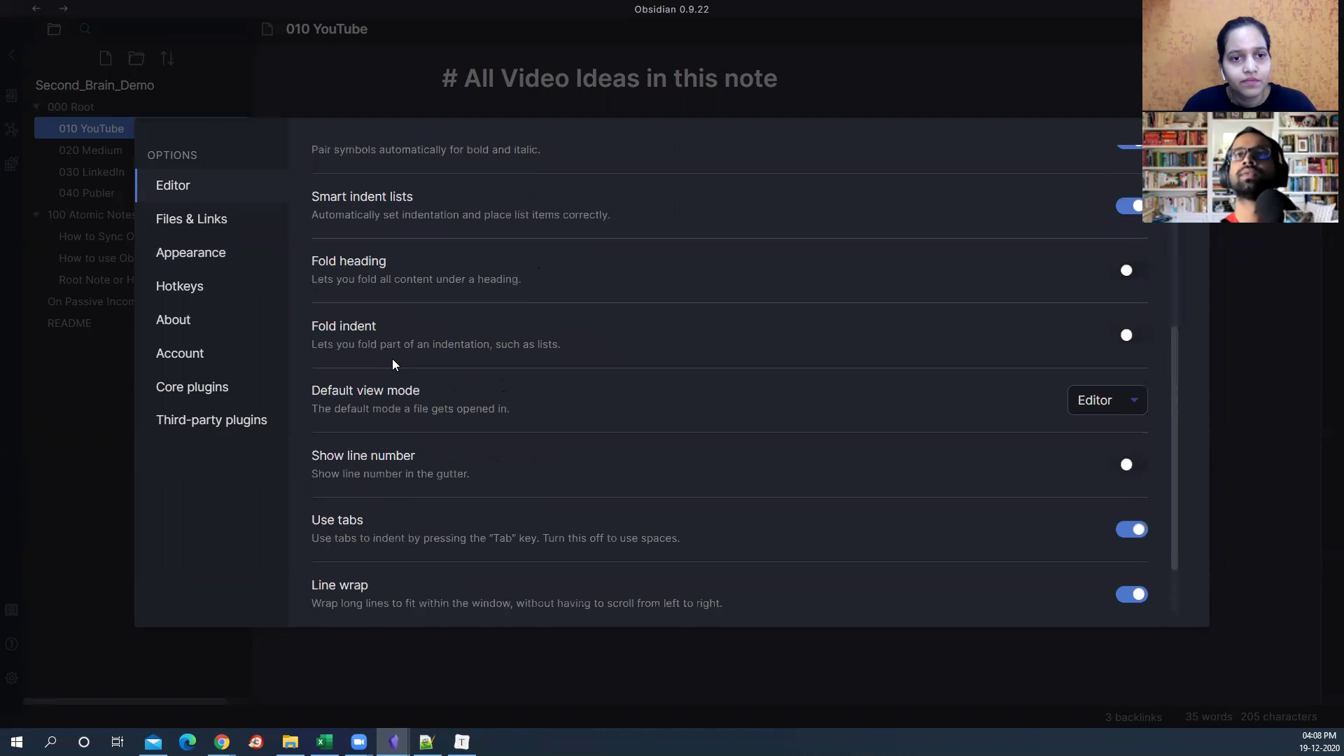
scroll(392, 362, down, 1)
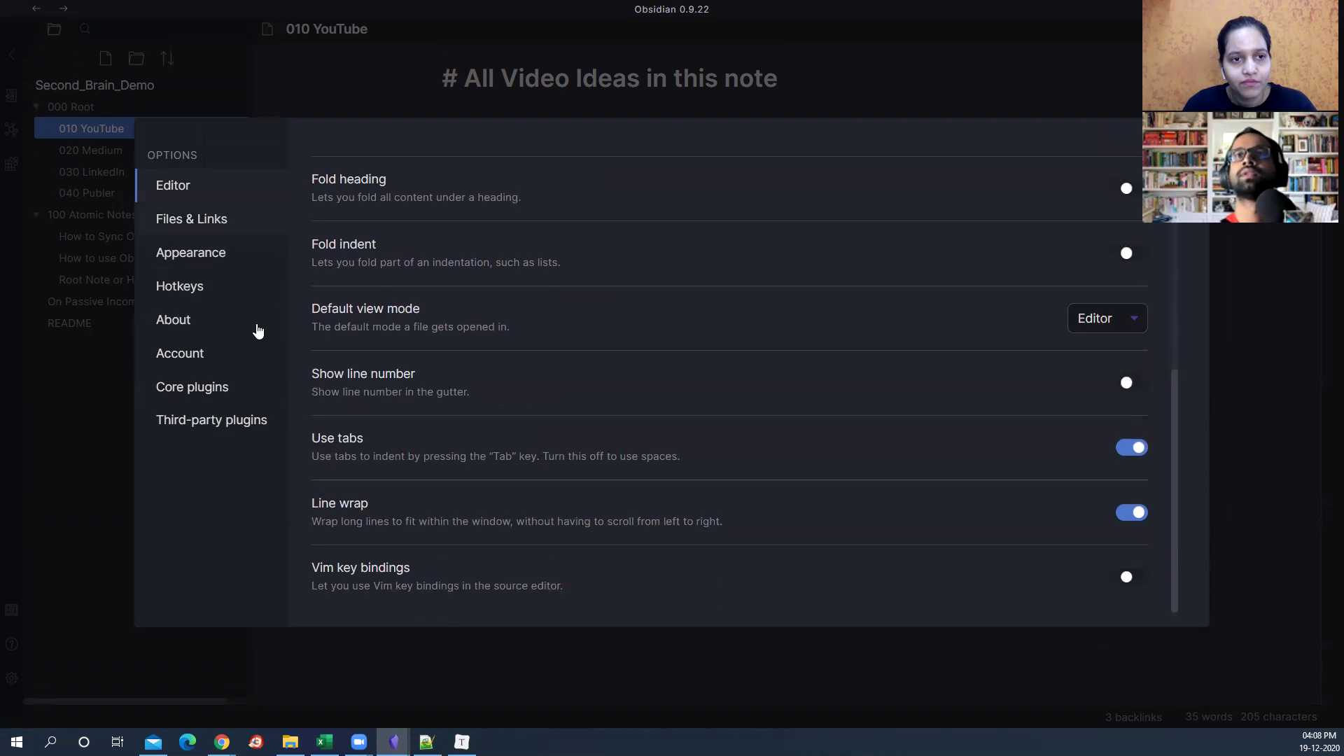
Step: Review the settings for files and links, appearance, hotkeys, about and account
click(191, 218)
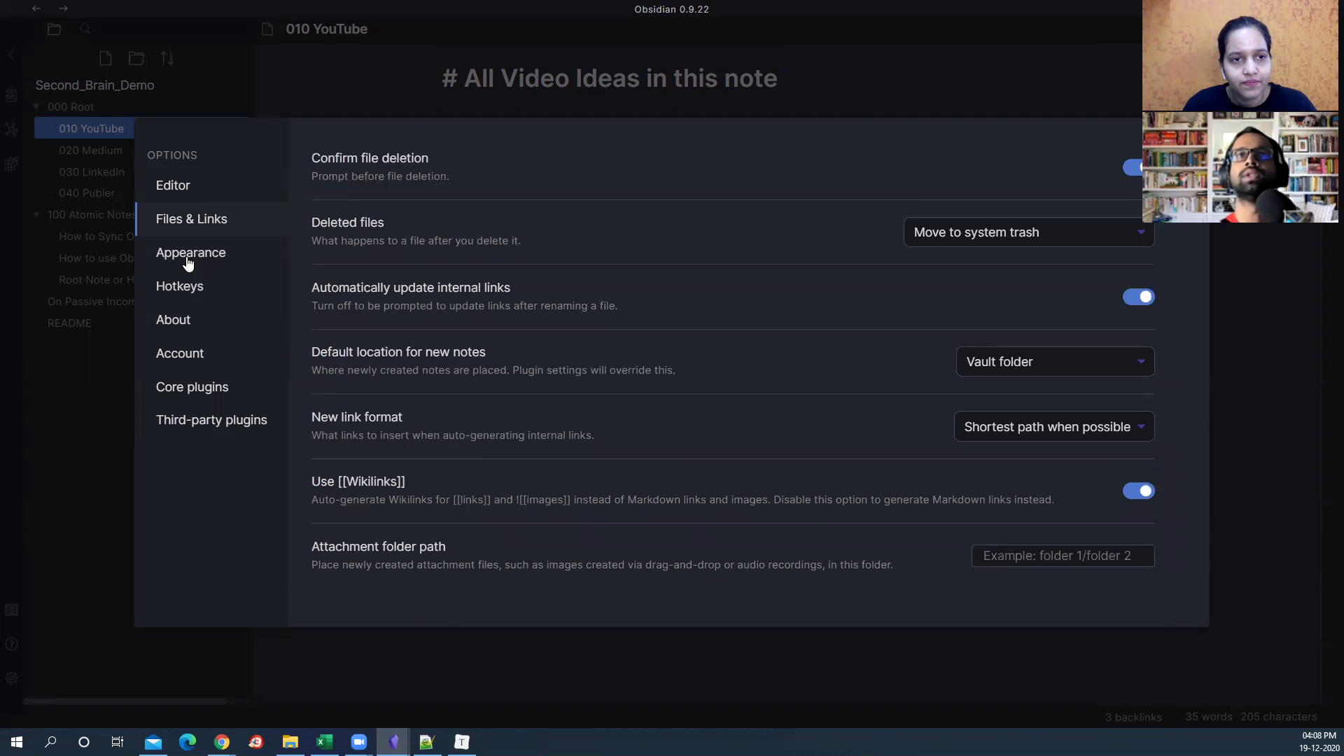
click(210, 265)
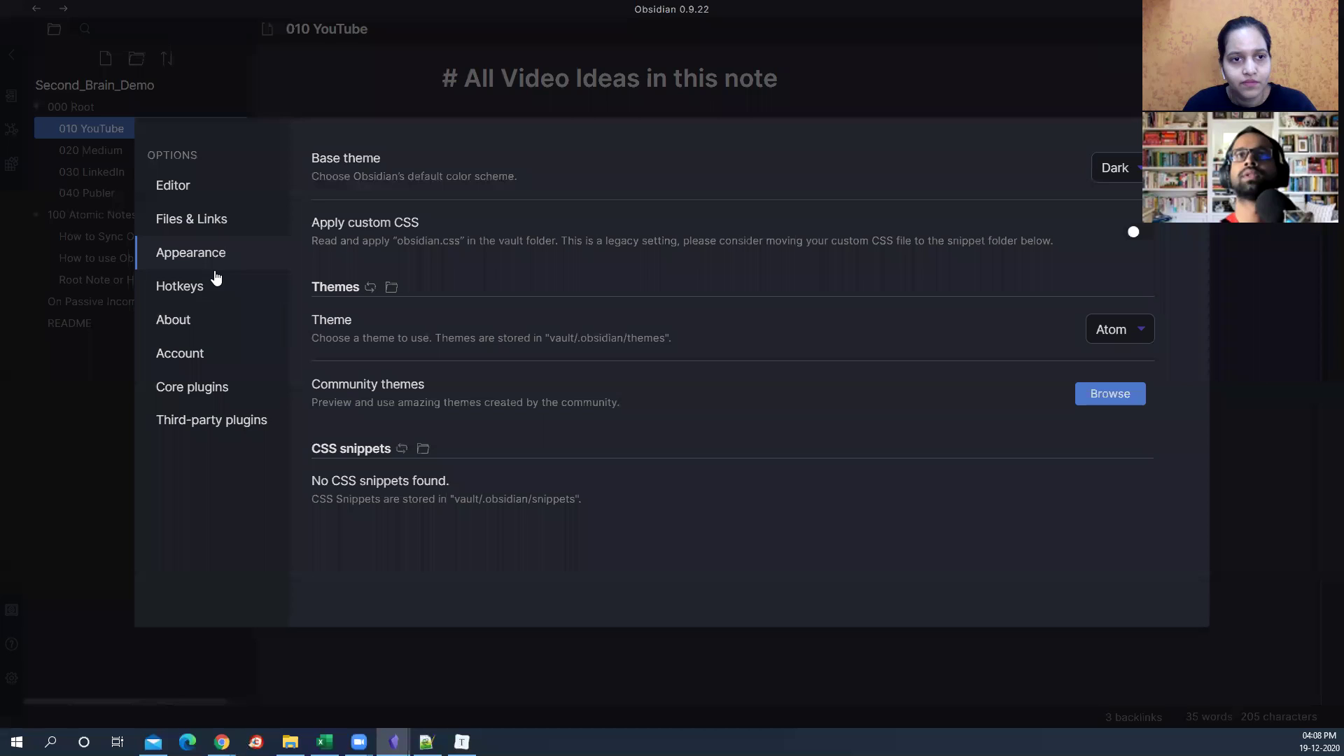
click(210, 288)
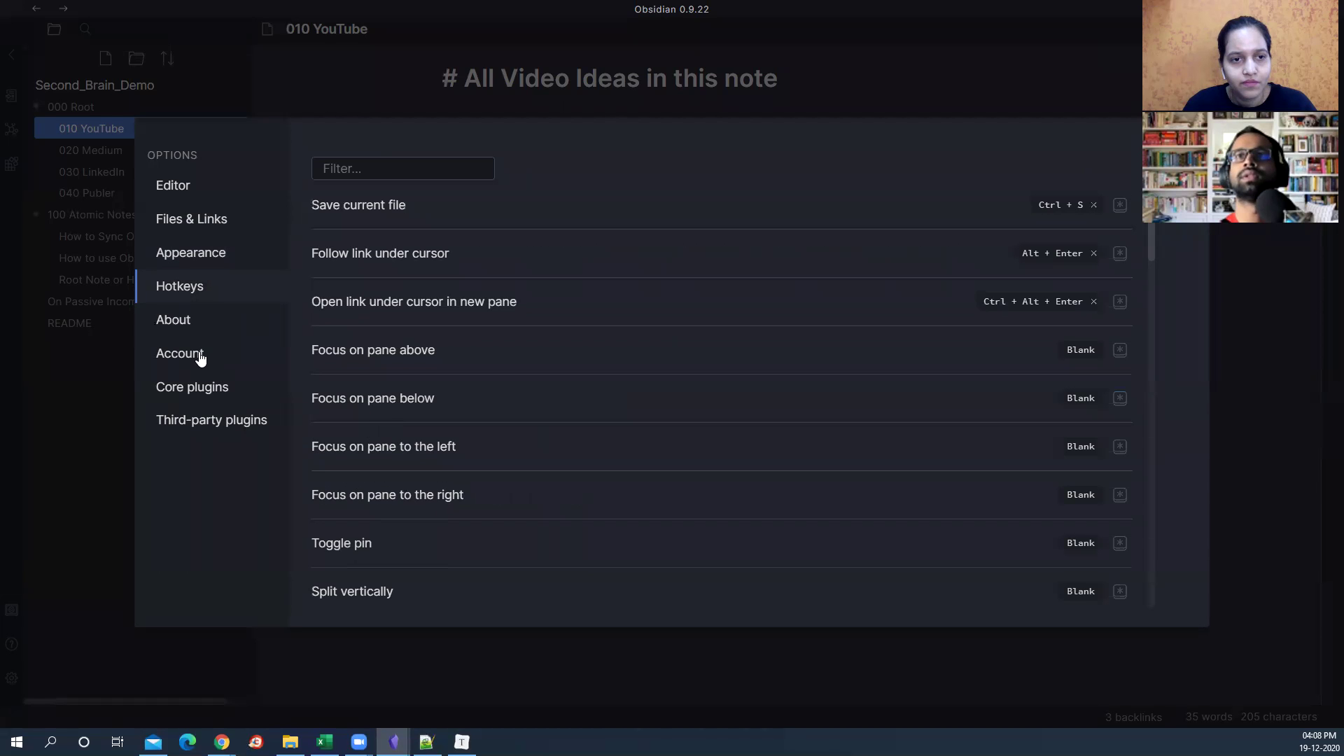
scroll(200, 357, down, 3)
click(196, 319)
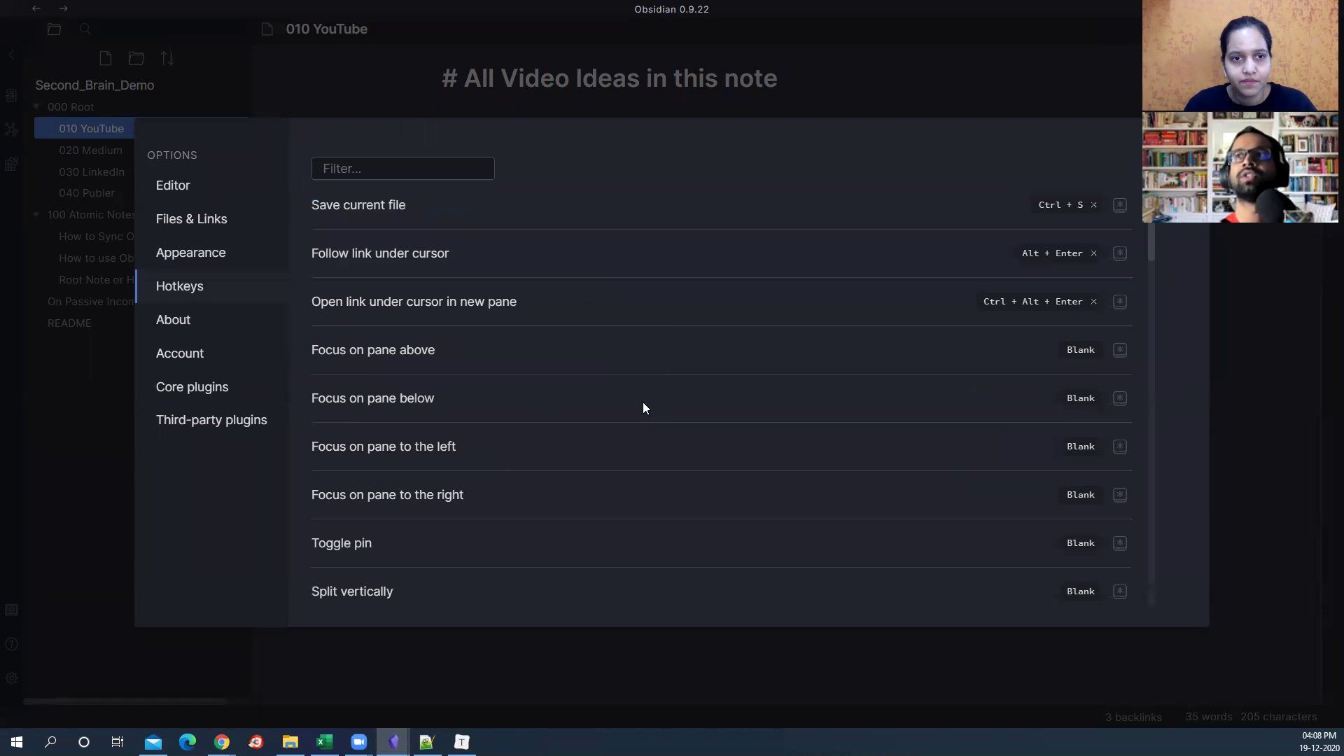
scroll(510, 438, down, 5)
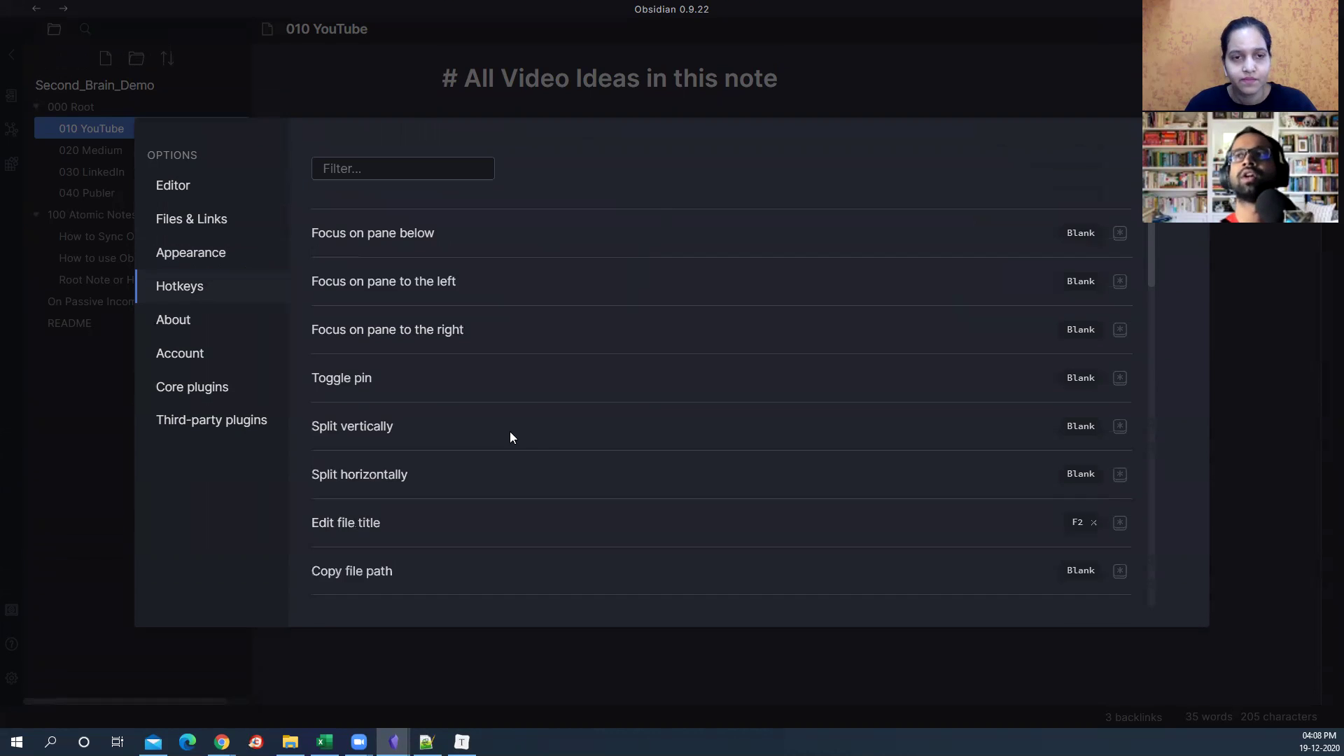
click(210, 320)
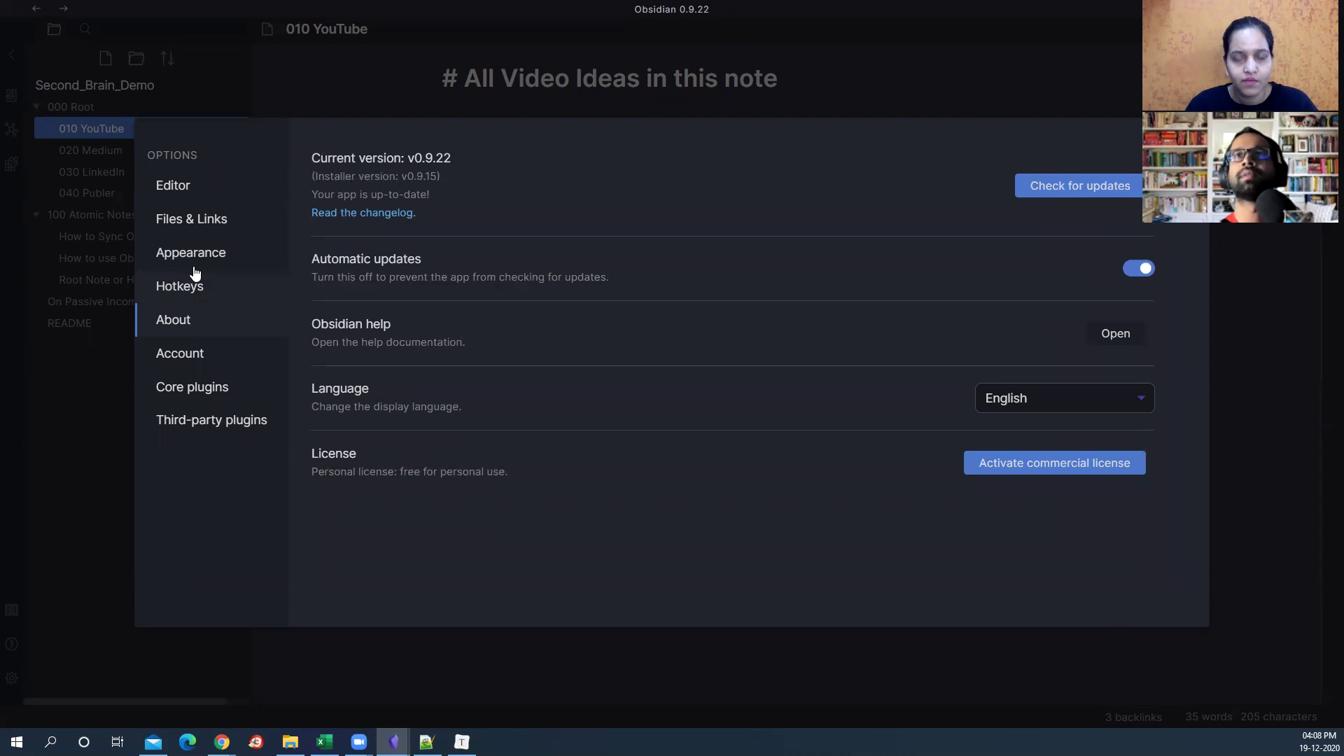
click(202, 361)
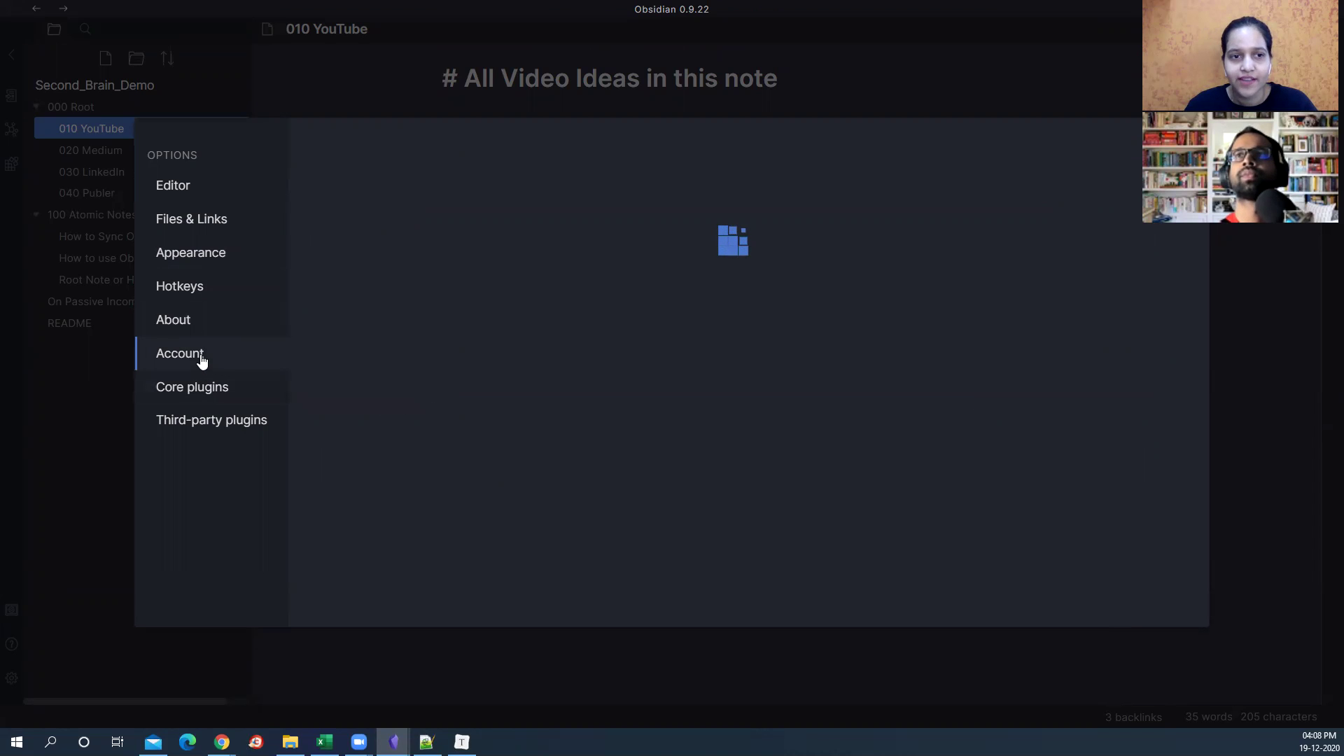
Step: Enable the Daily notes core plugin
click(212, 389)
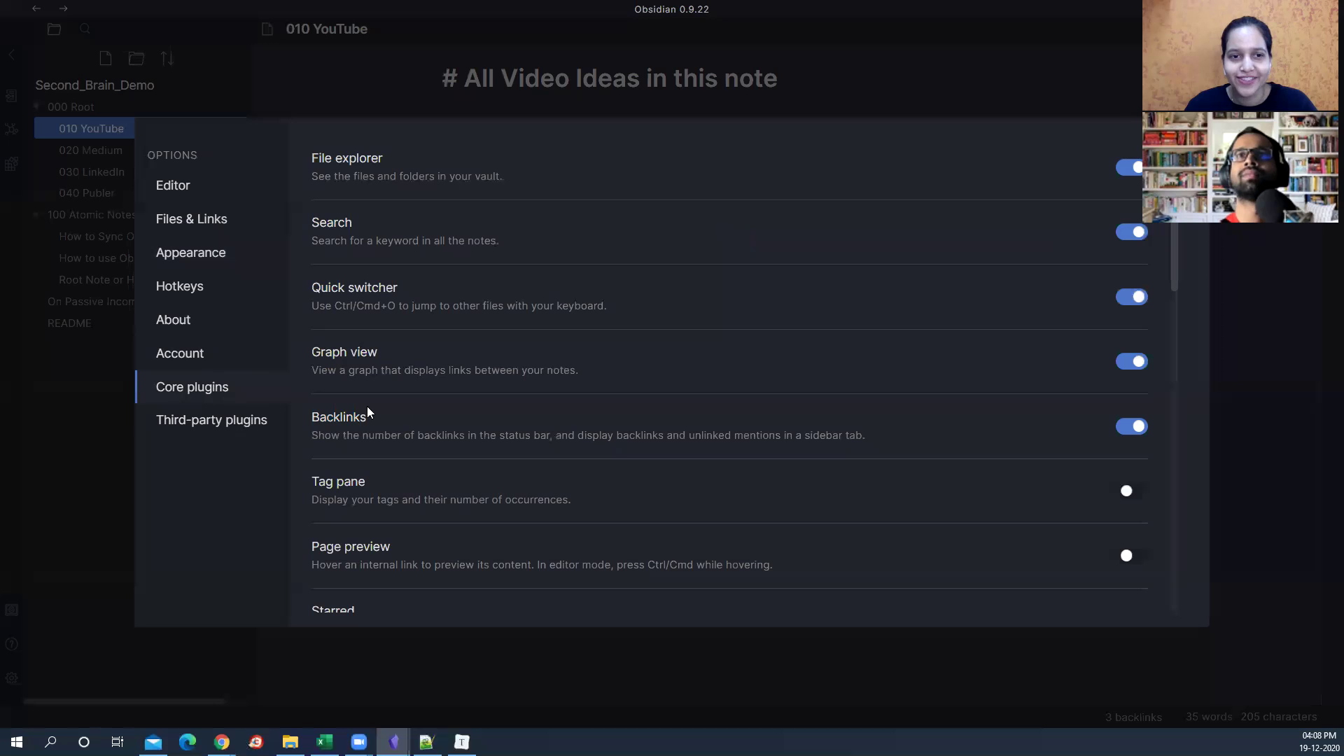
scroll(384, 409, down, 3)
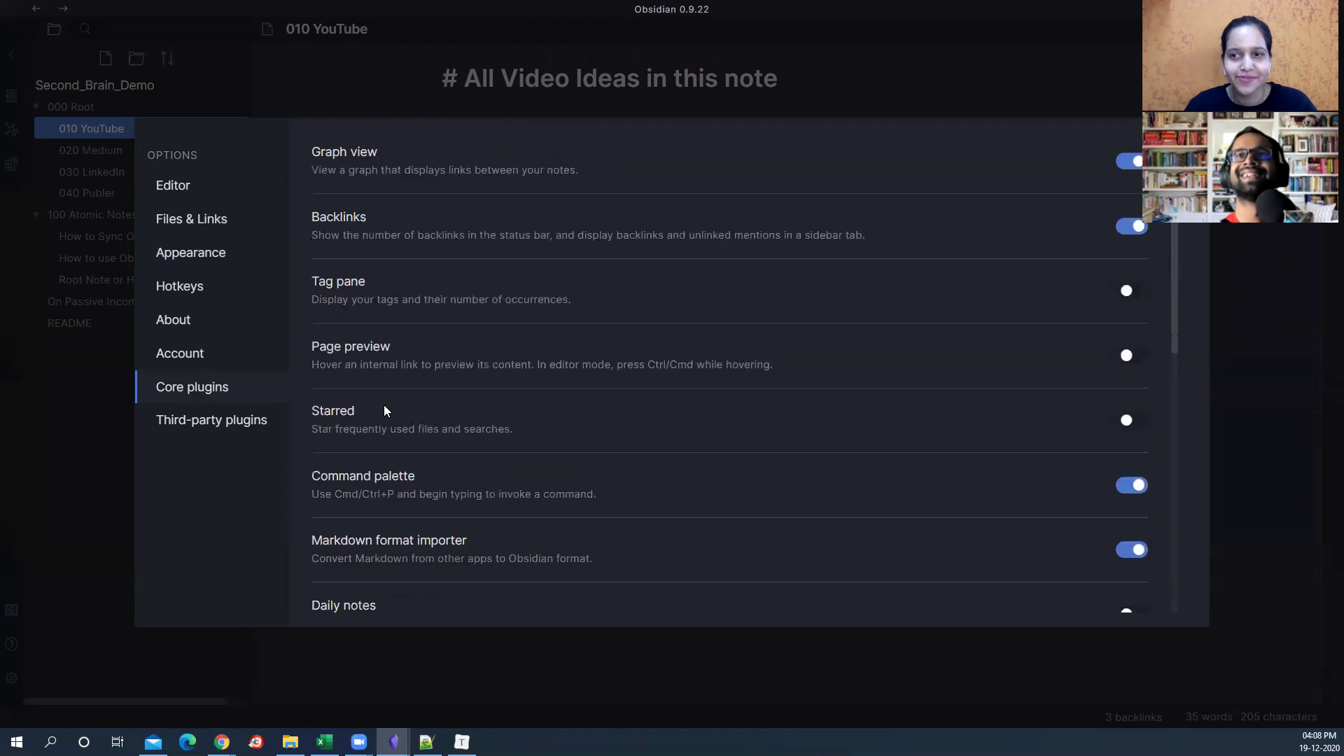
scroll(384, 410, down, 3)
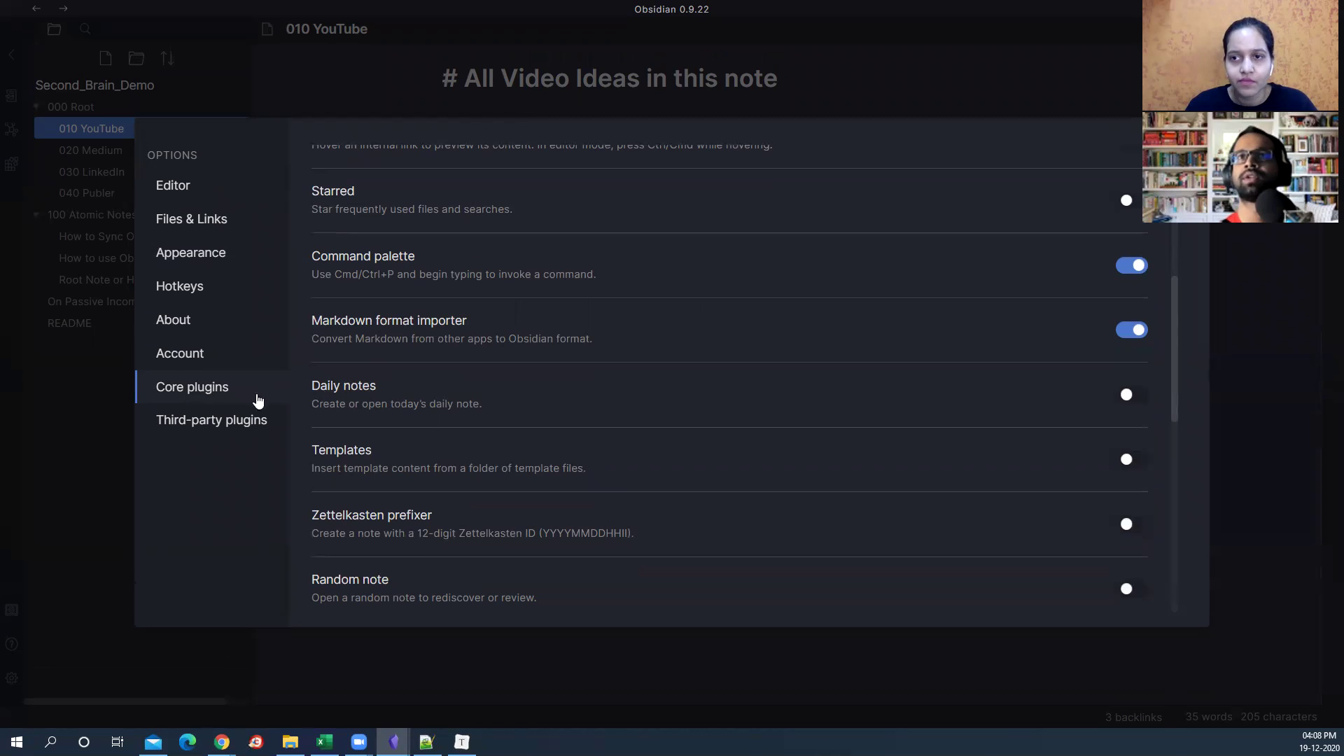
click(1042, 394)
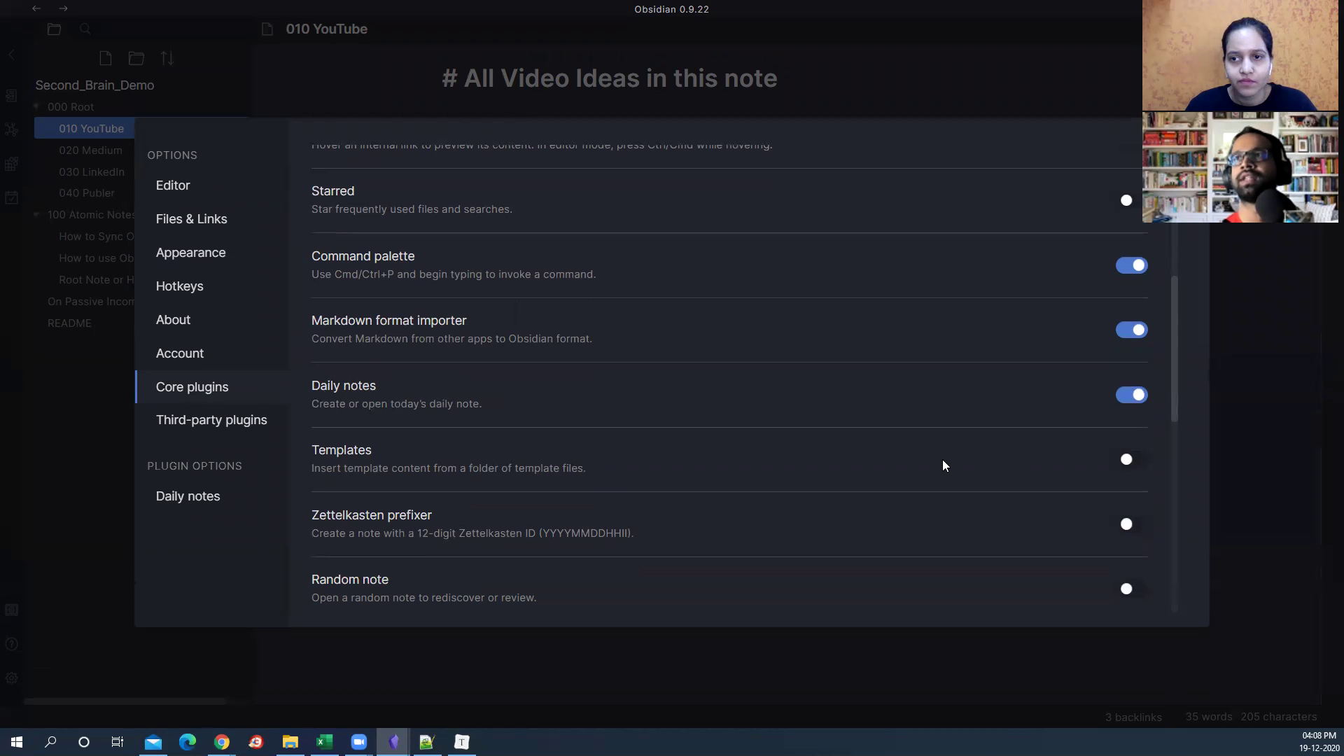
Step: Set the date format of the Daily notes plugin to DD-MMM-YYYY
click(198, 496)
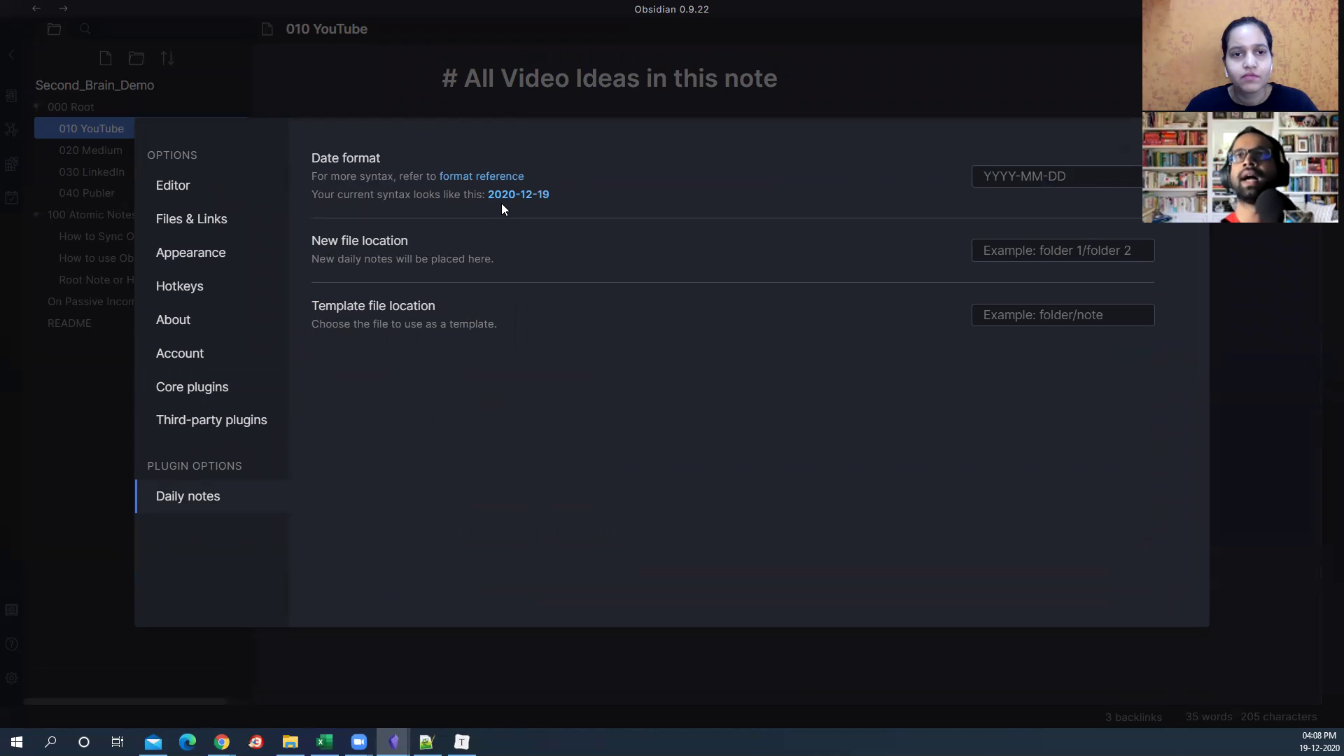
click(991, 175)
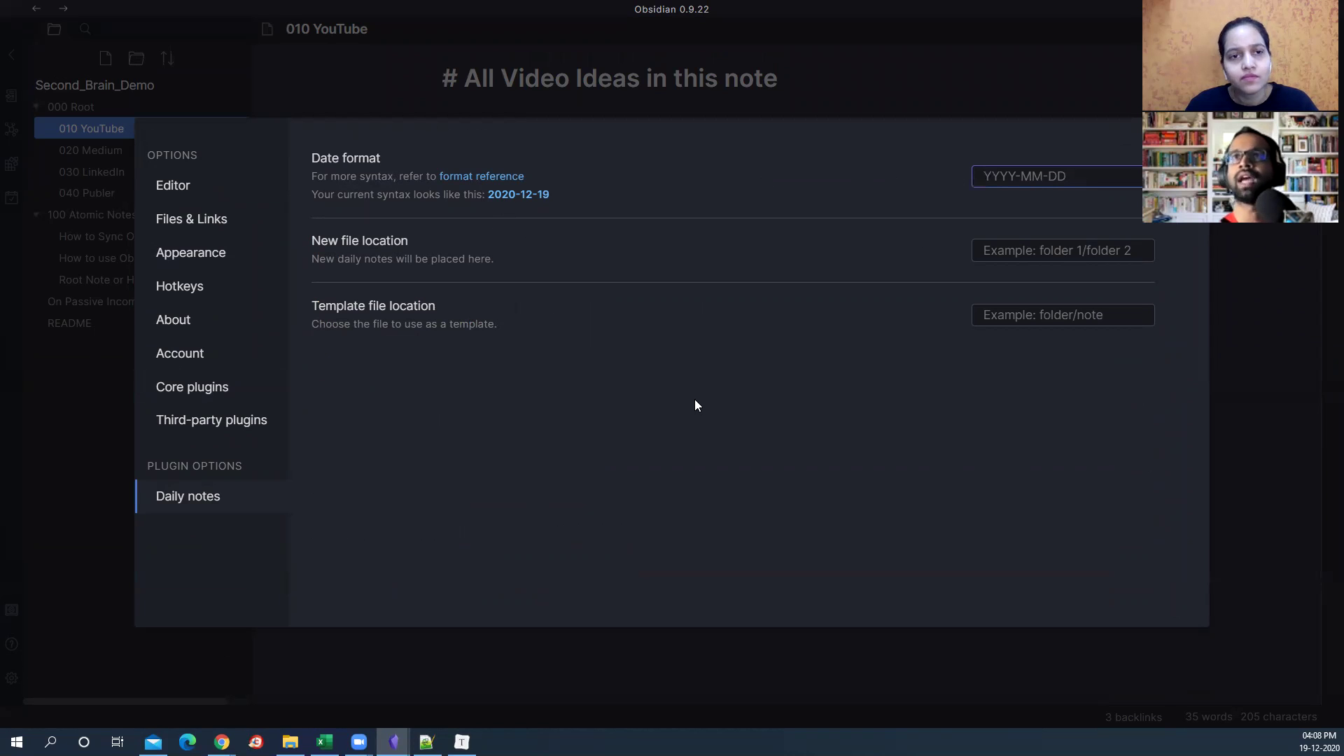
text(dd-mmm-yyyy)
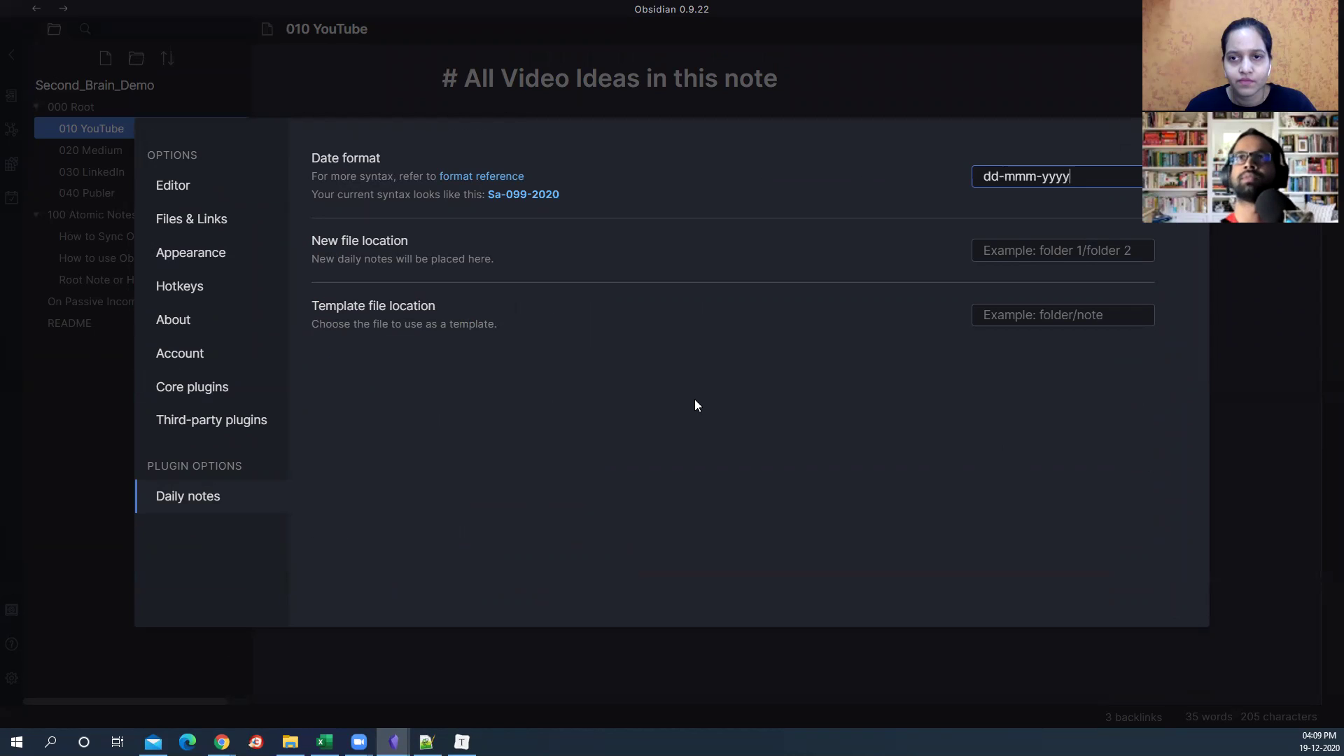
double_click(979, 181)
text(DD)
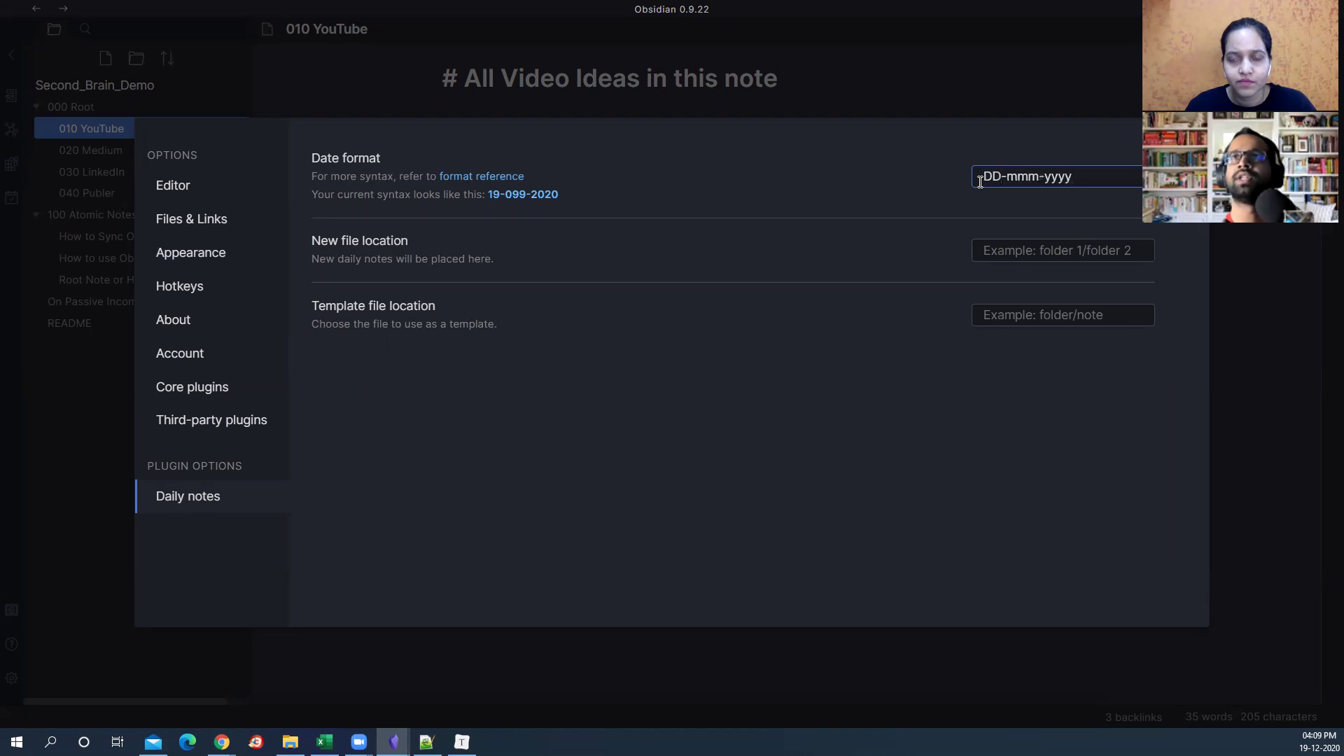
double_click(1008, 178)
text(MMM)
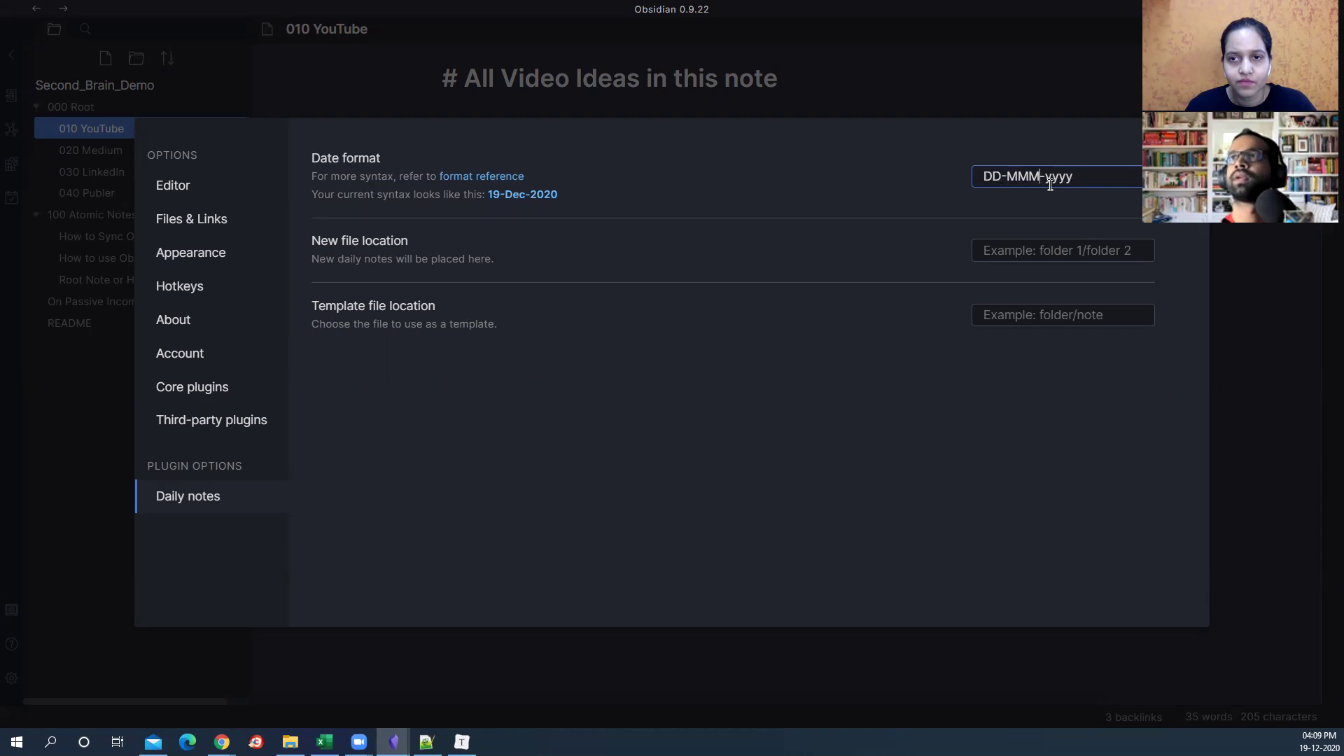
key(BackSpace)
key(BackSpace)
key(BackSpace)
key(BackSpace)
text(YYYY)
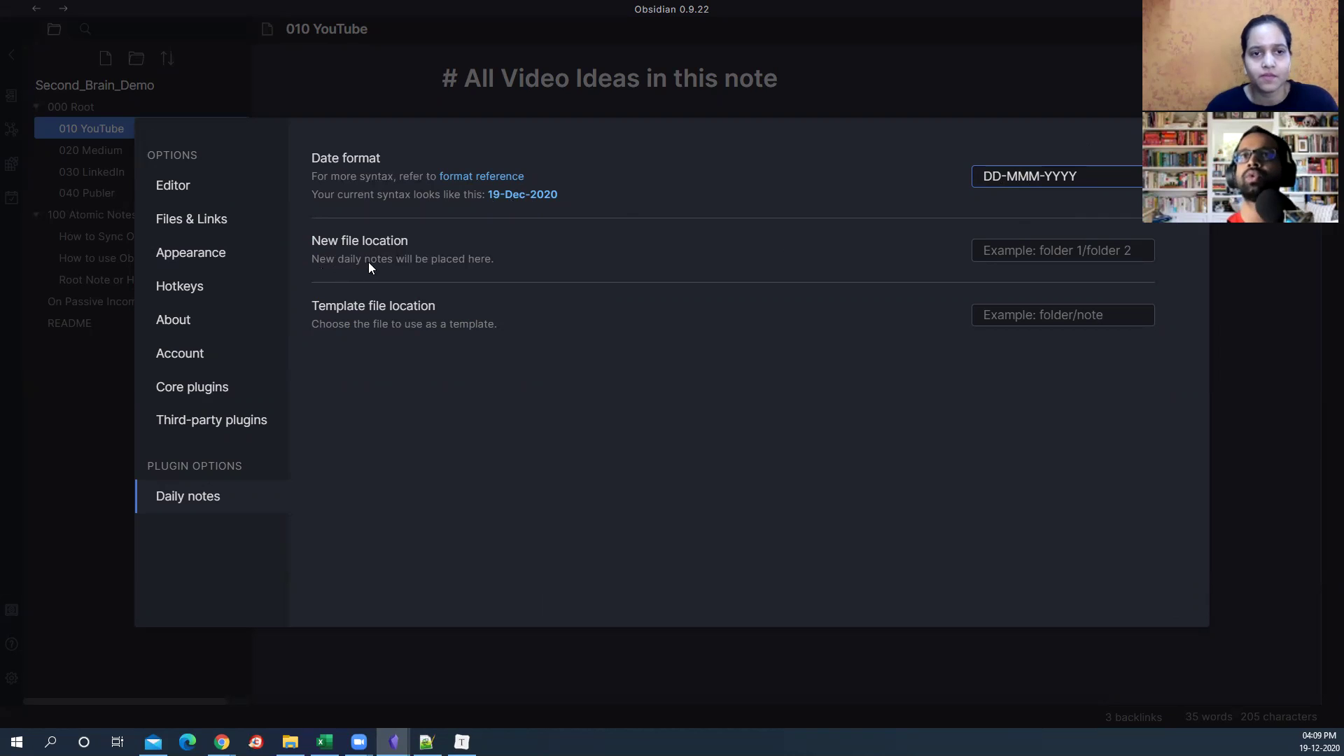
Step: Switch to File Explorer and create a folder named 005 Daily Notes inside GitHub > Second_Brain_Demo on the D: drive
click(998, 254)
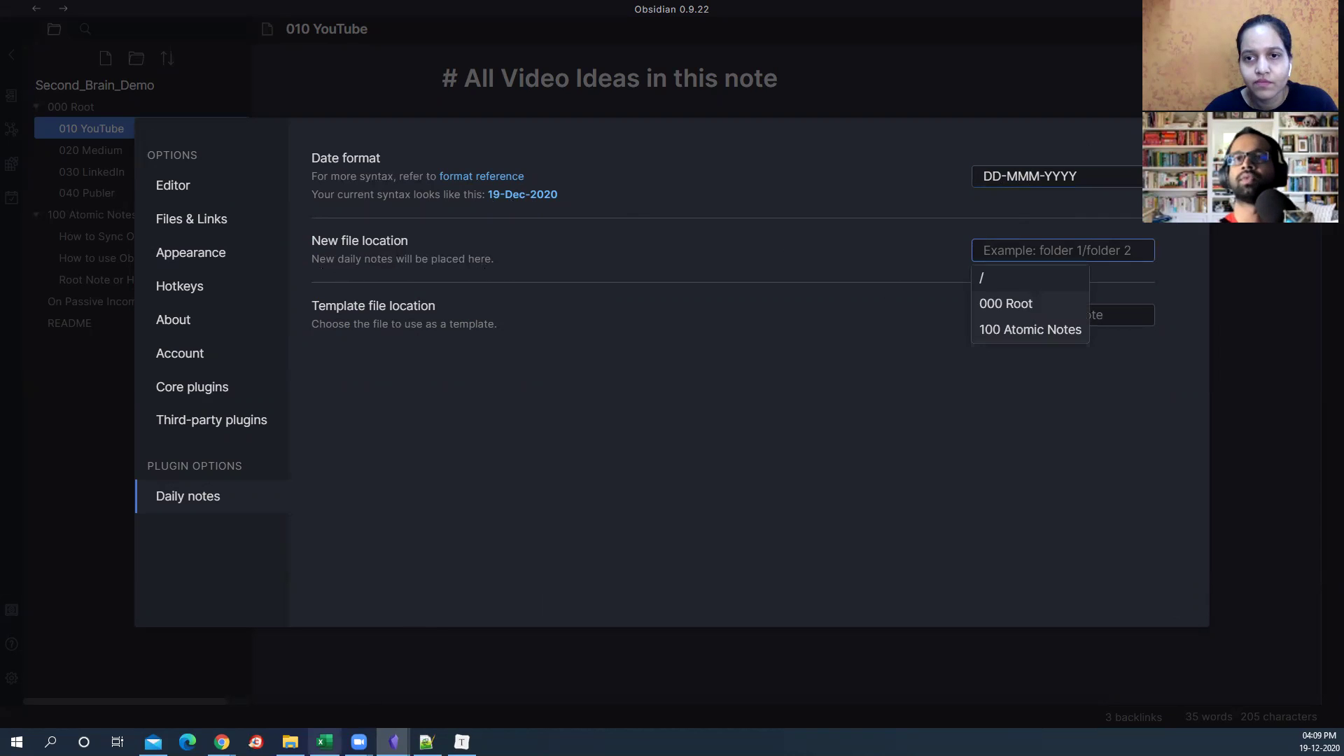
click(290, 742)
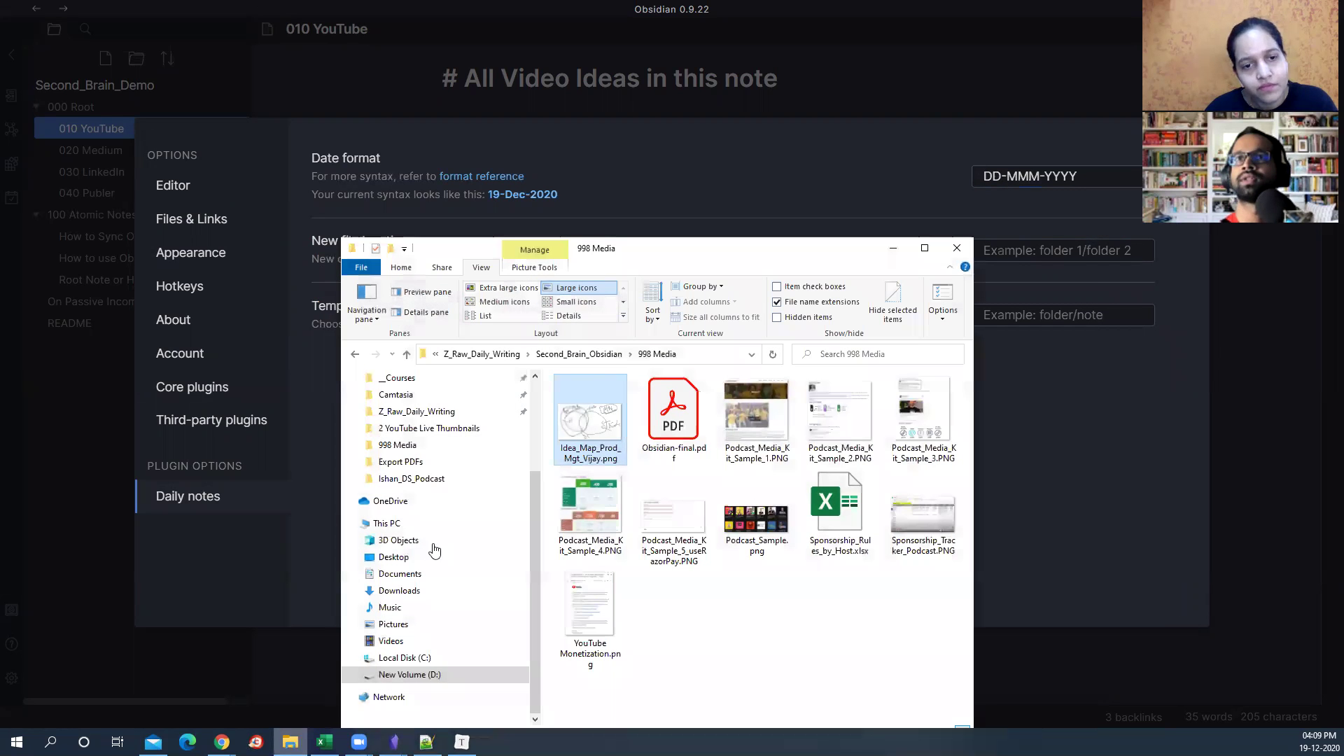
scroll(448, 539, up, 2)
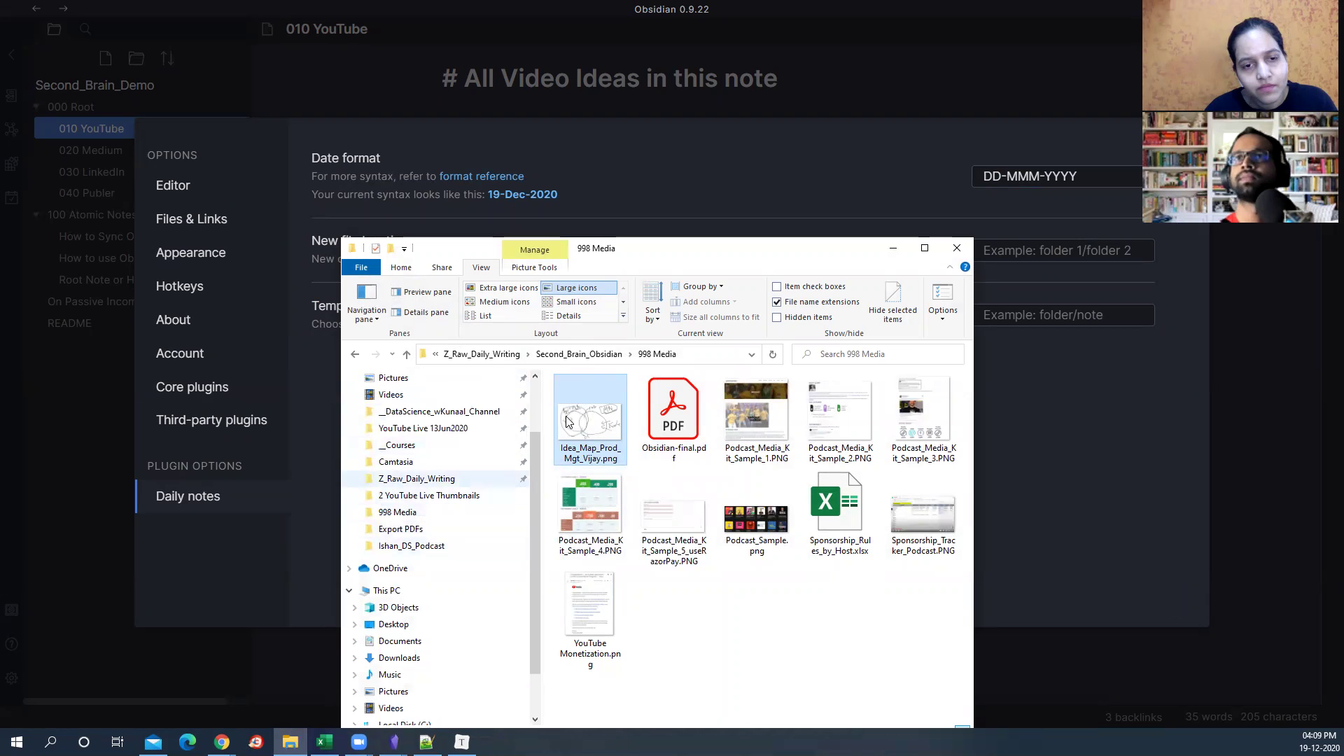
click(481, 353)
click(578, 353)
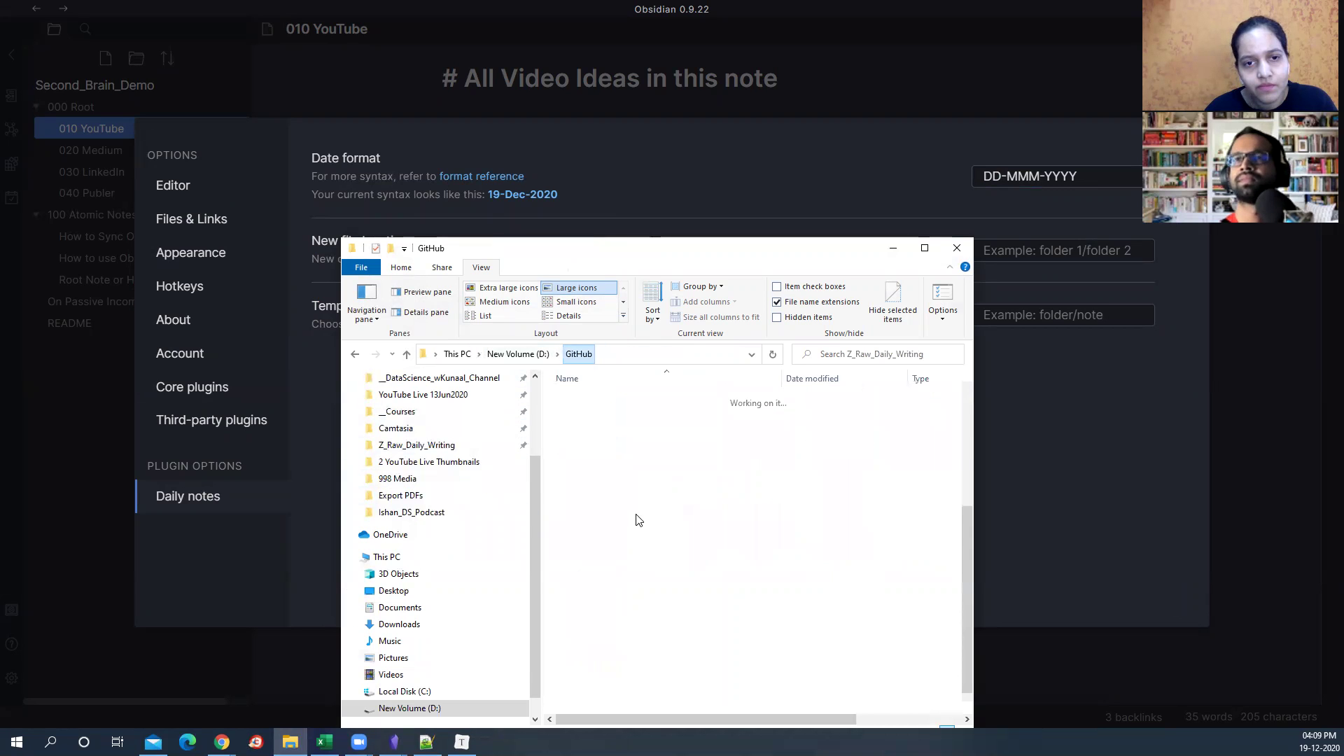
scroll(630, 539, up, 5)
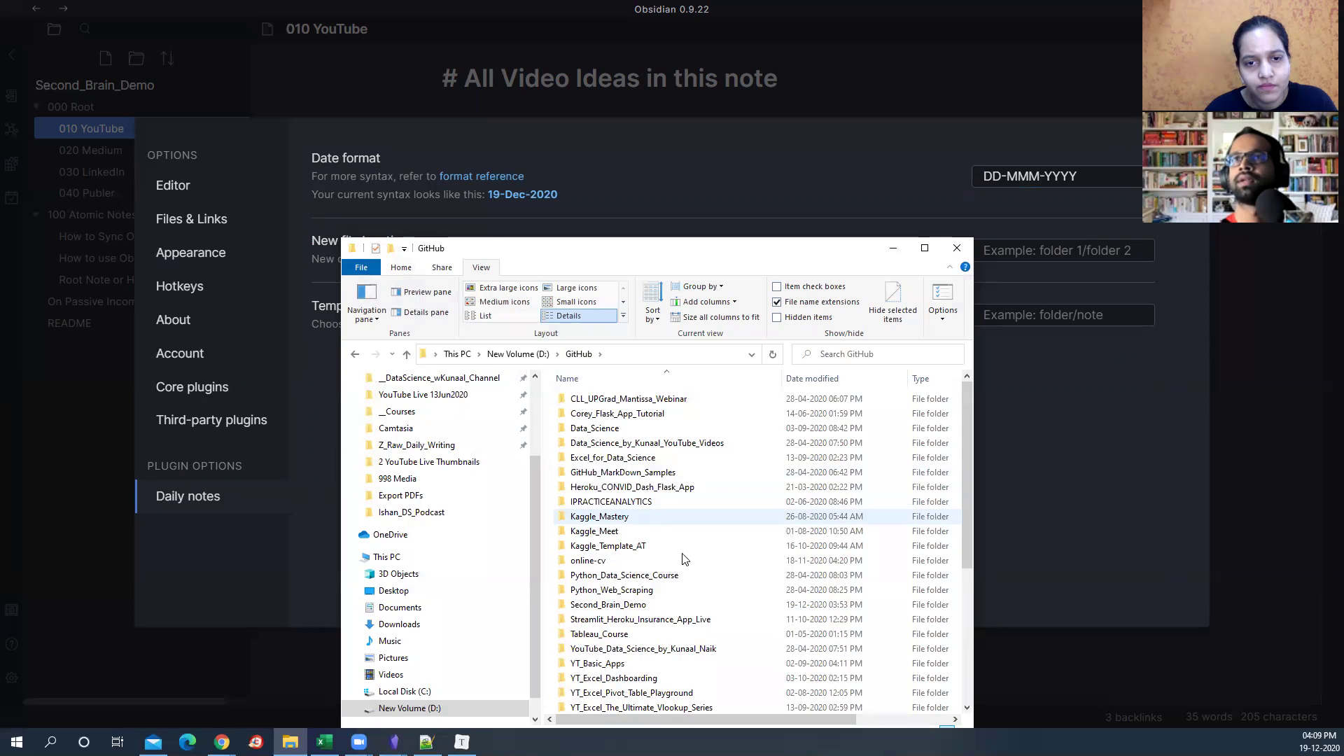
double_click(658, 604)
right_click(755, 480)
key(Right)
key(Return)
text(005 Daily Notes)
key(Return)
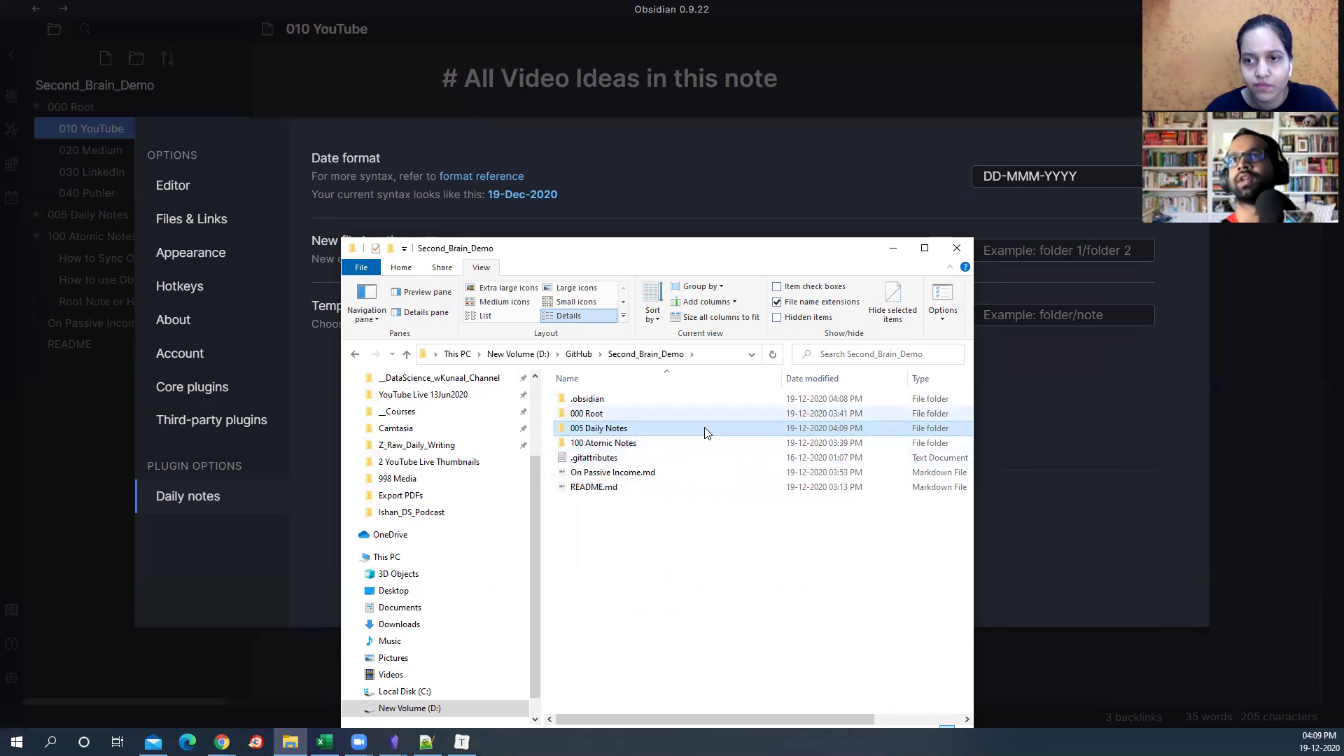
Step: Return to Obsidian, set the new file location for daily notes to 005 Daily Notes and close the settings
click(893, 252)
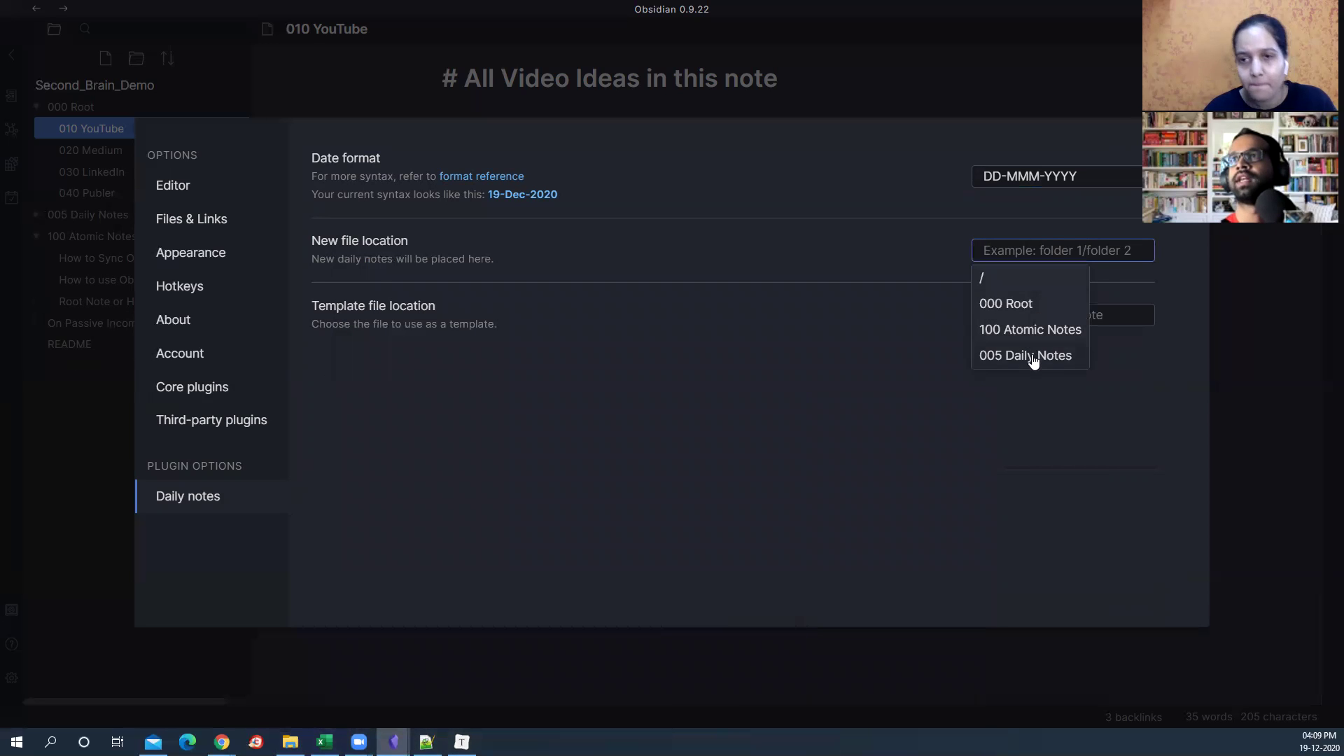
click(1032, 355)
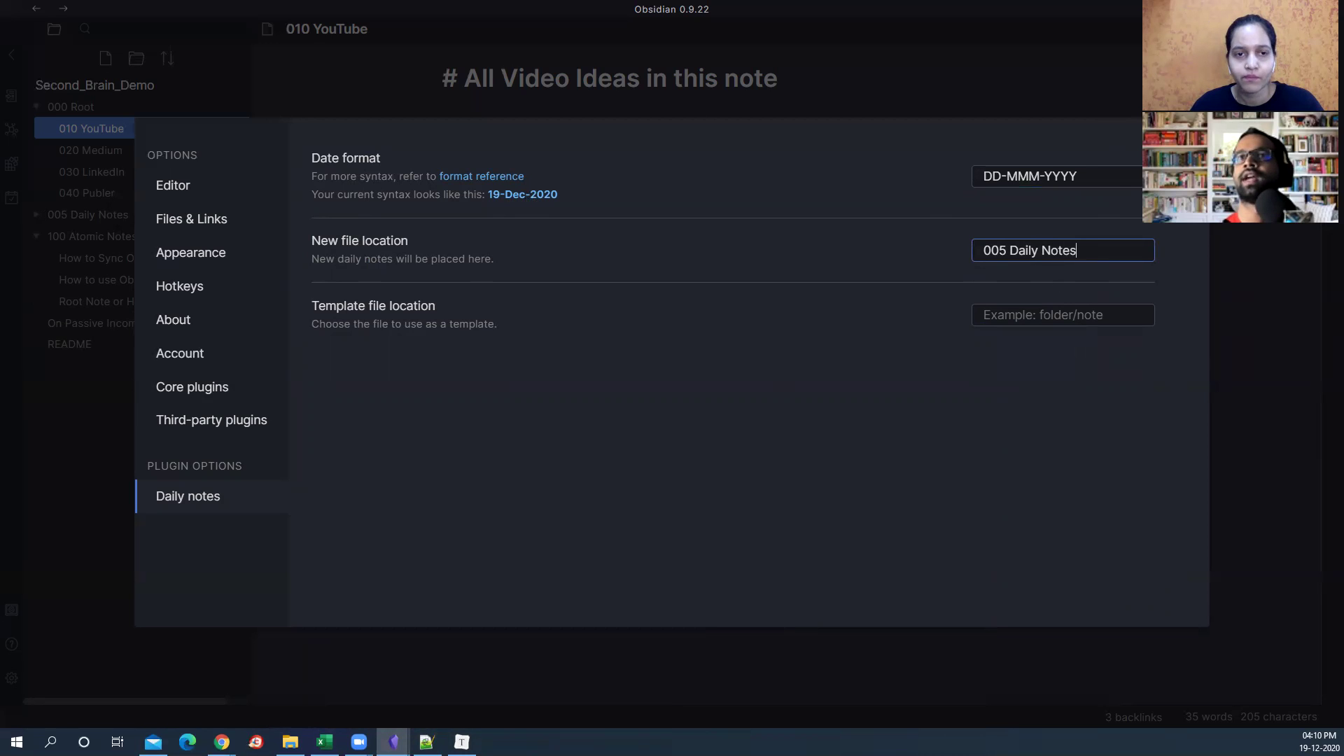
key(Escape)
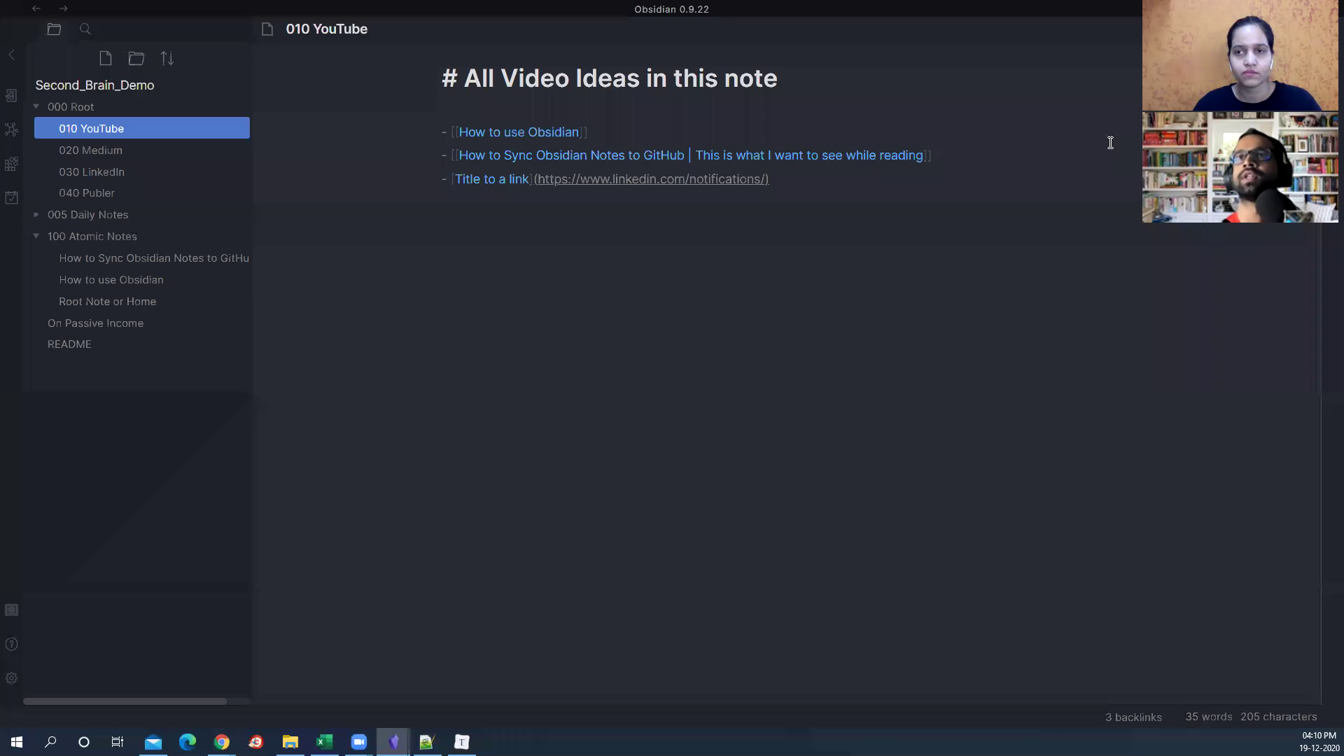
Step: Create today's daily note and give it the level-one heading "what do to?"
click(11, 203)
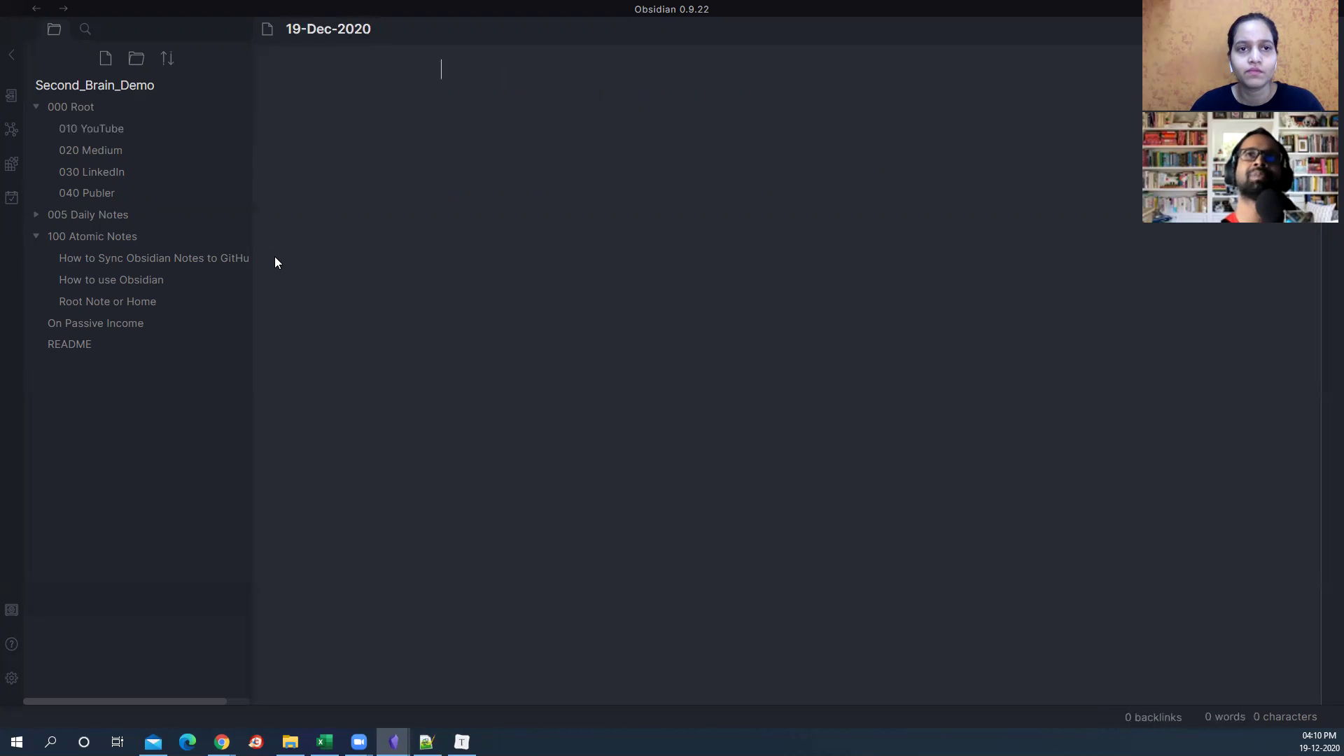
text(# w)
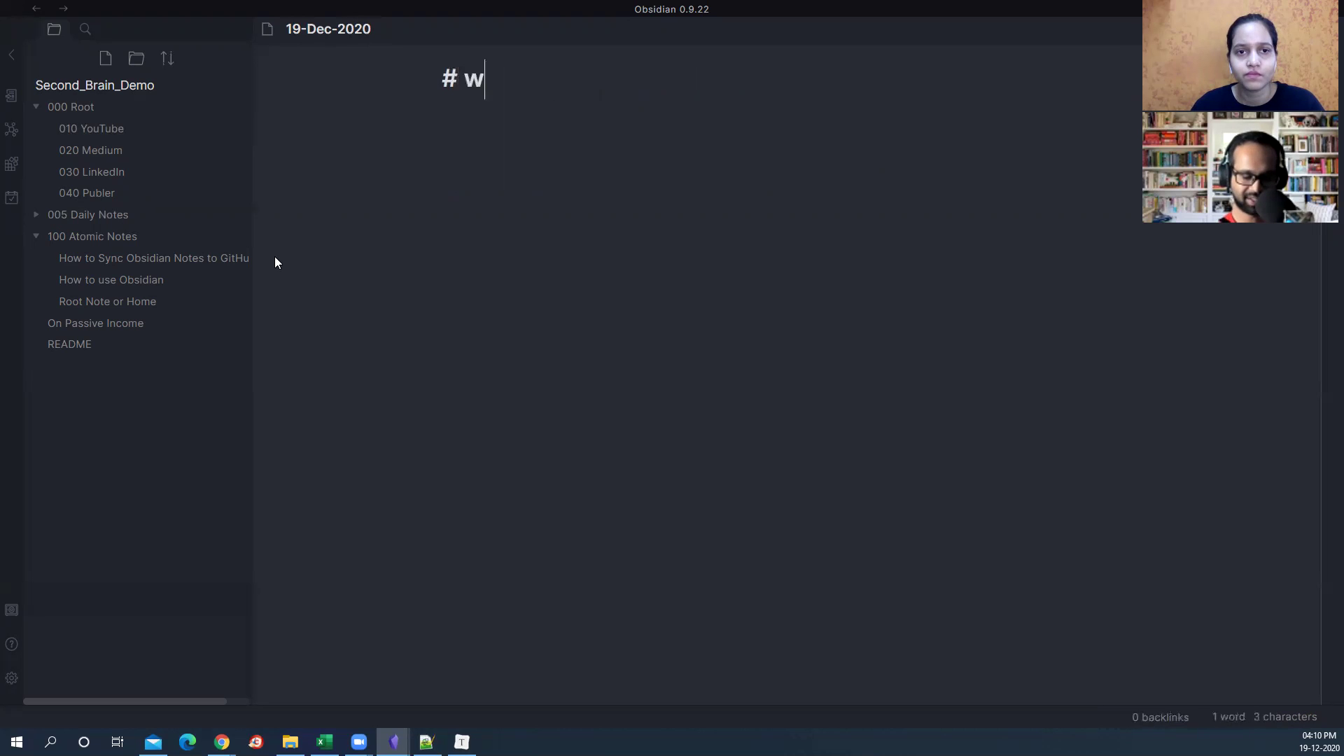
text(hat do to?)
key(Return)
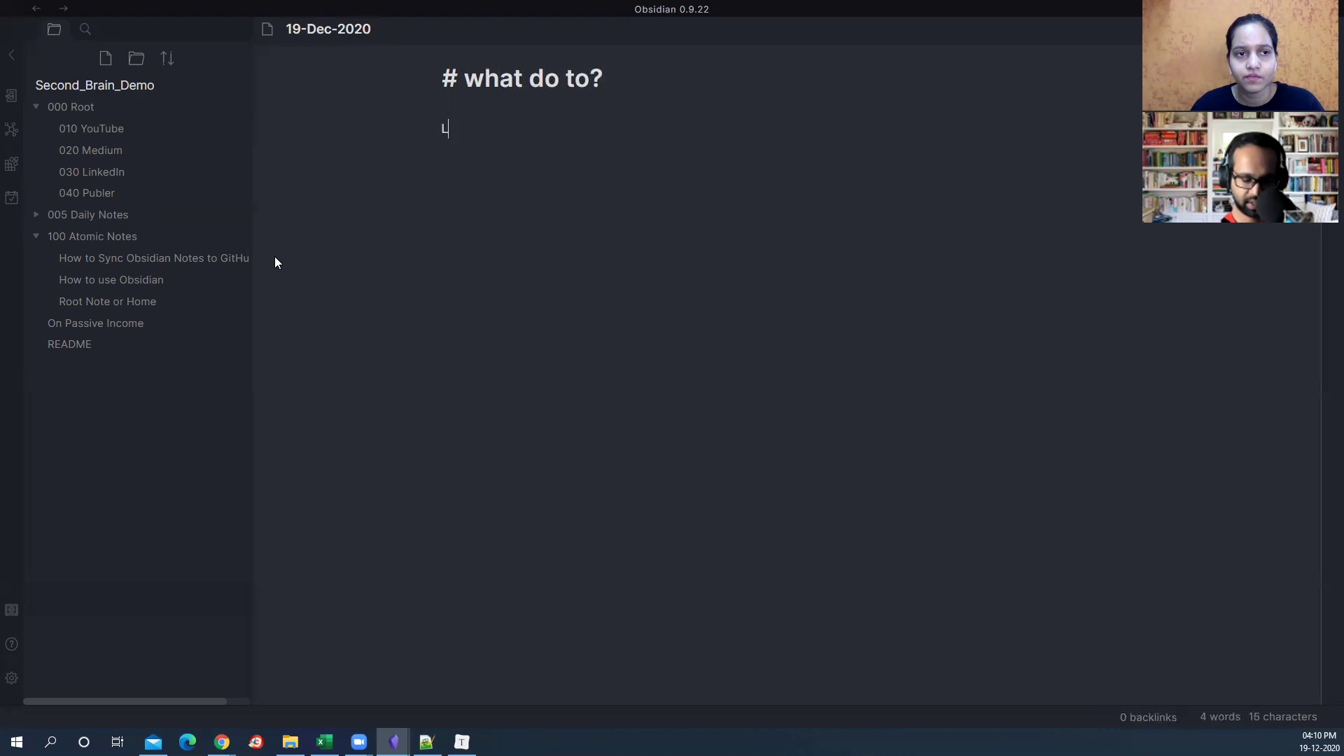
Step: Below the heading, add the line "#action on" followed by a link to the 030 LinkedIn note
text(#act)
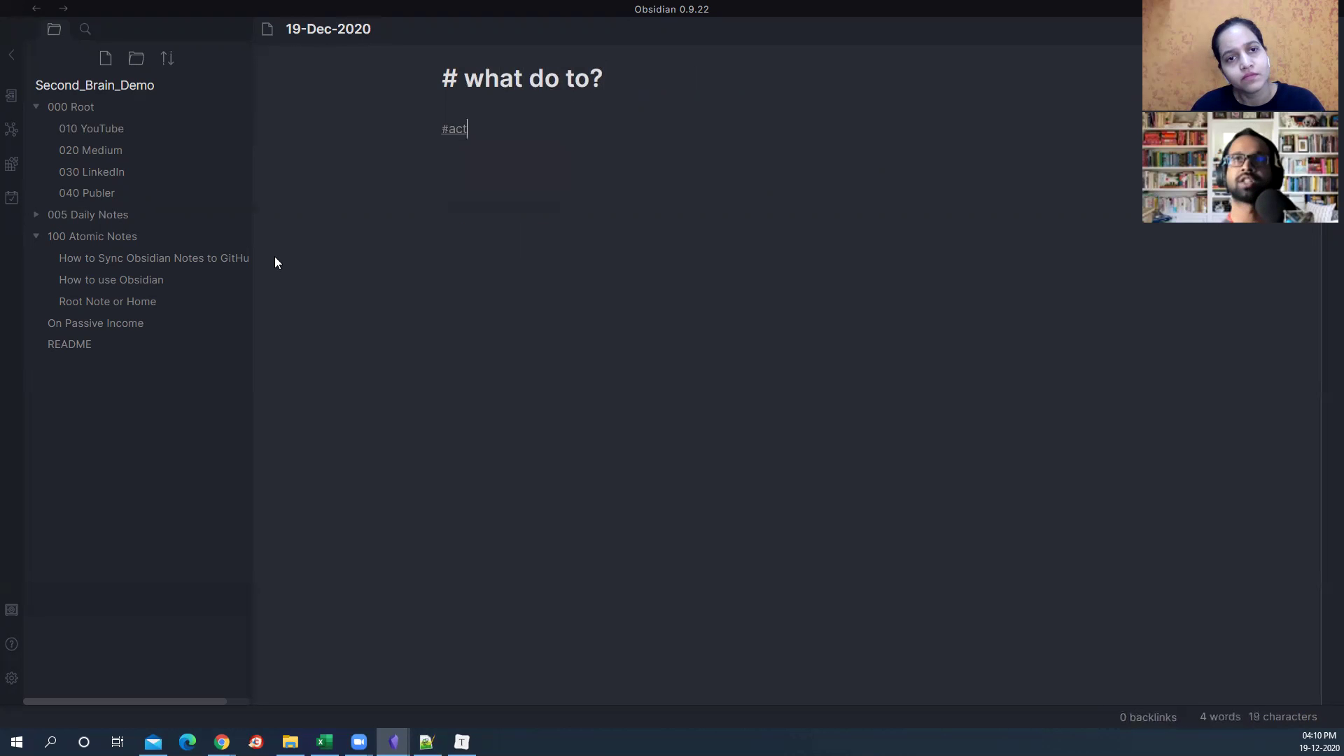
text(ion on [[Li)
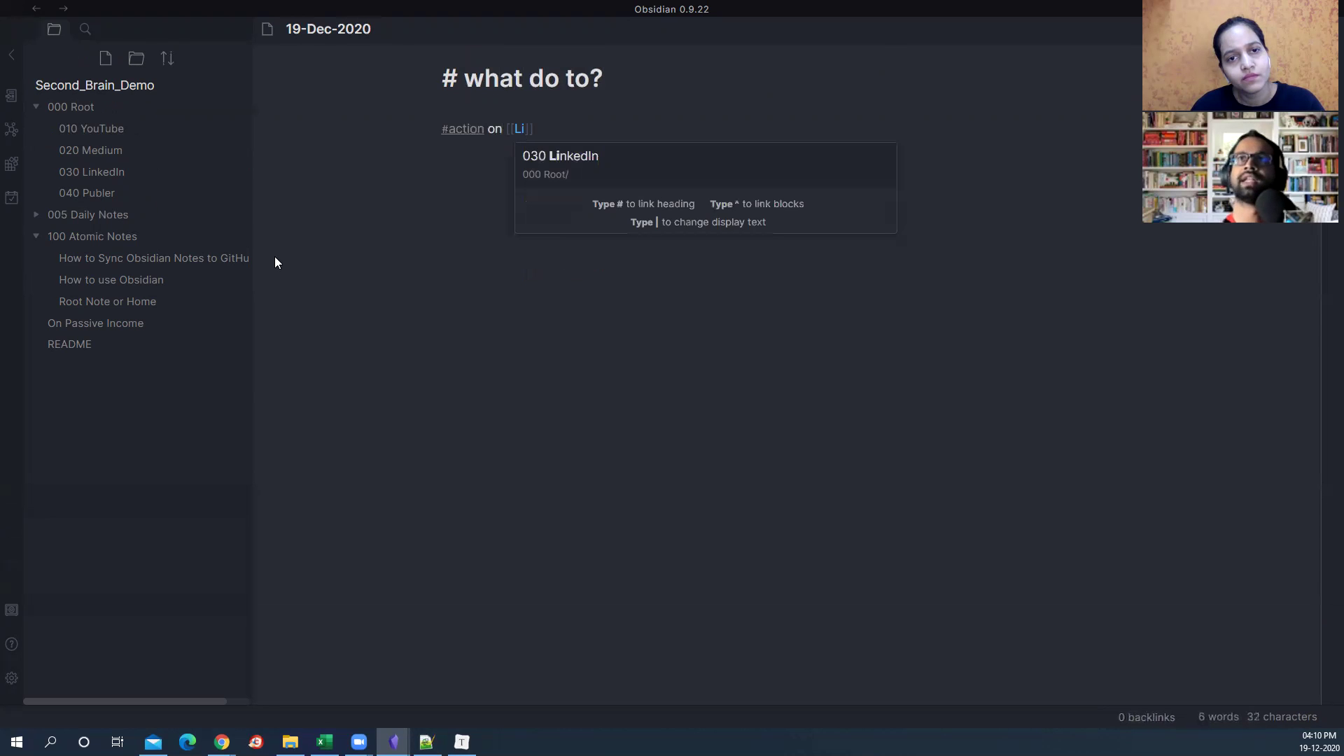
key(Return)
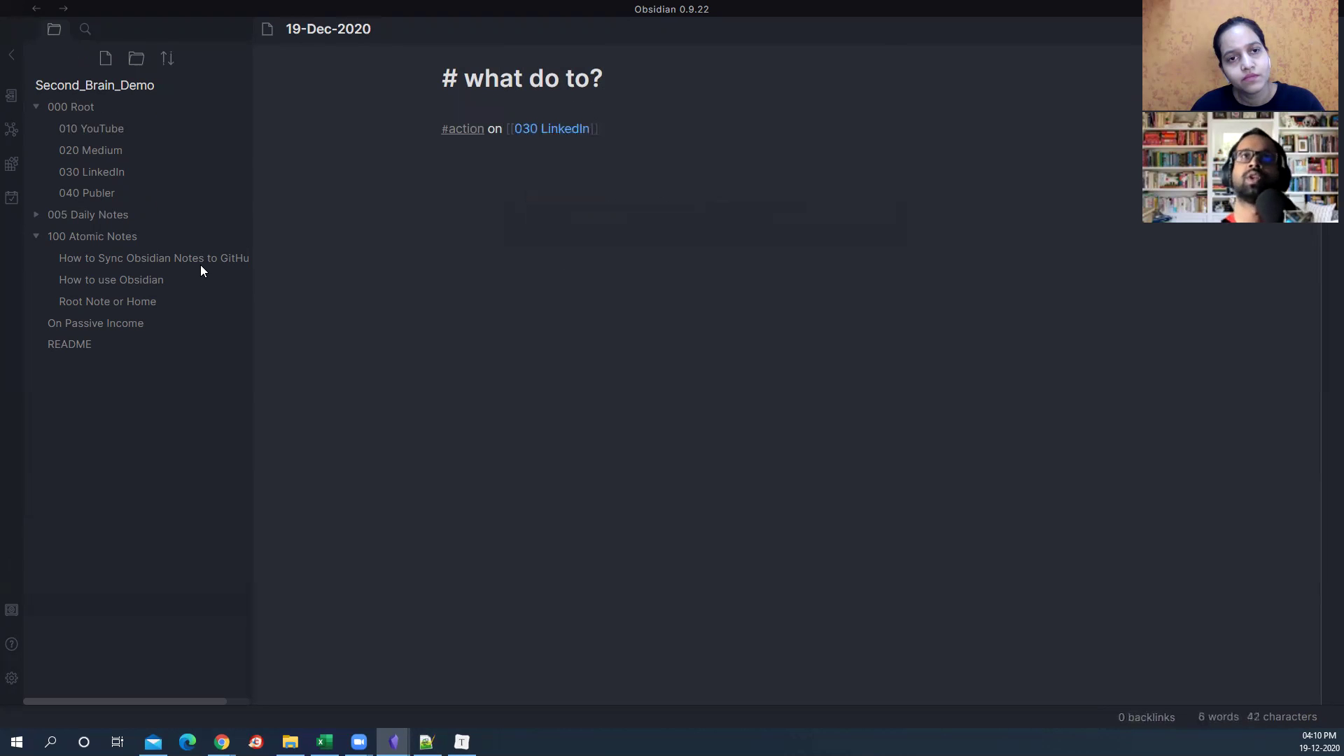
Step: Open the graph view, examine how the 19-Dec-2020 note connects to 030 LinkedIn, and return to today's daily note
key(ctrl+g)
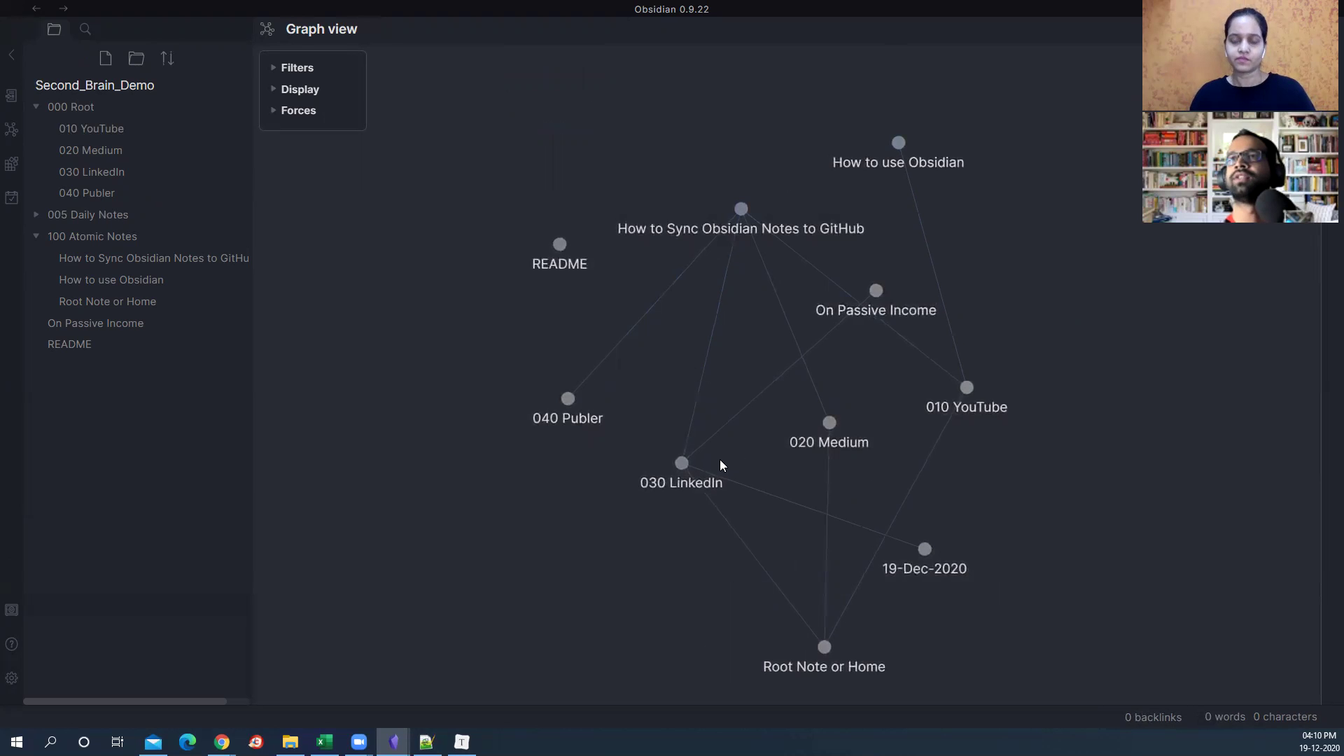
scroll(677, 442, down, 3)
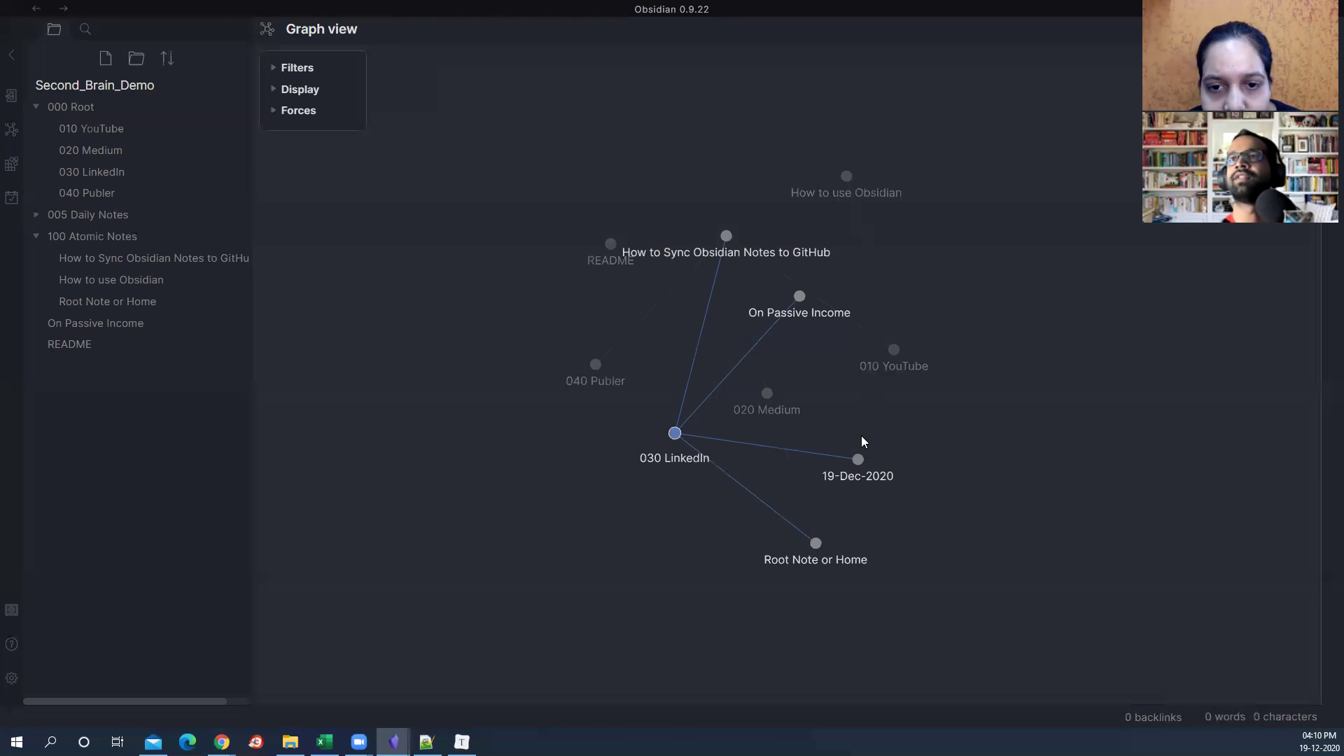
drag(847, 443, 844, 438)
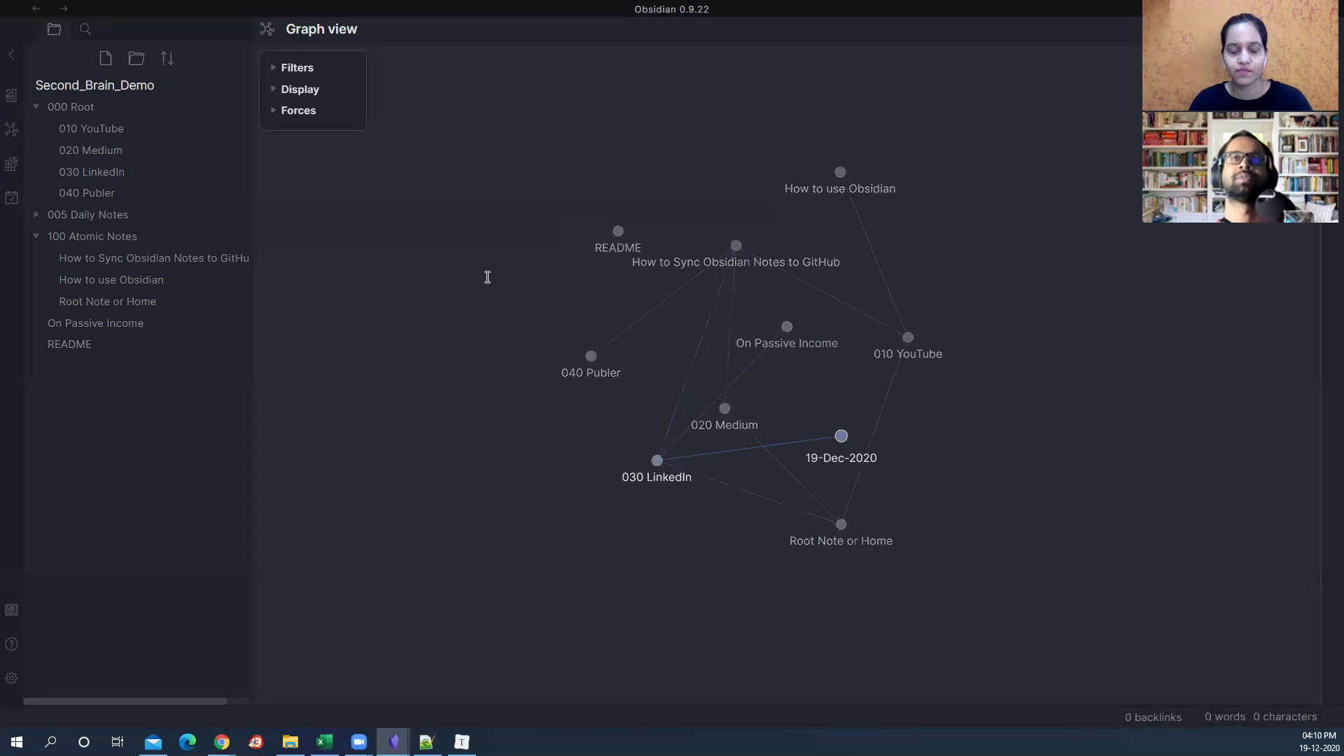
click(6, 205)
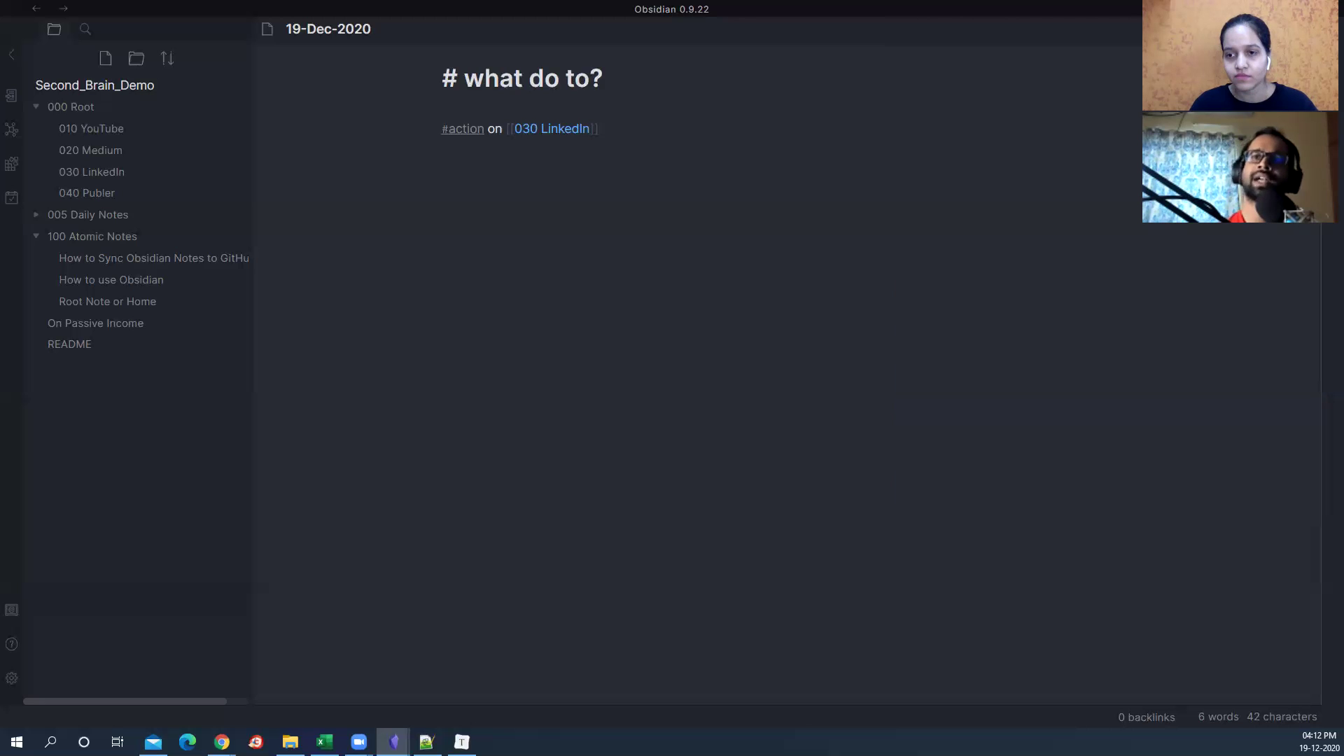
Step: Switch to the Second_Brain_Obsidian vault window and read through the On Starting Adjective Content Creators note
click(462, 742)
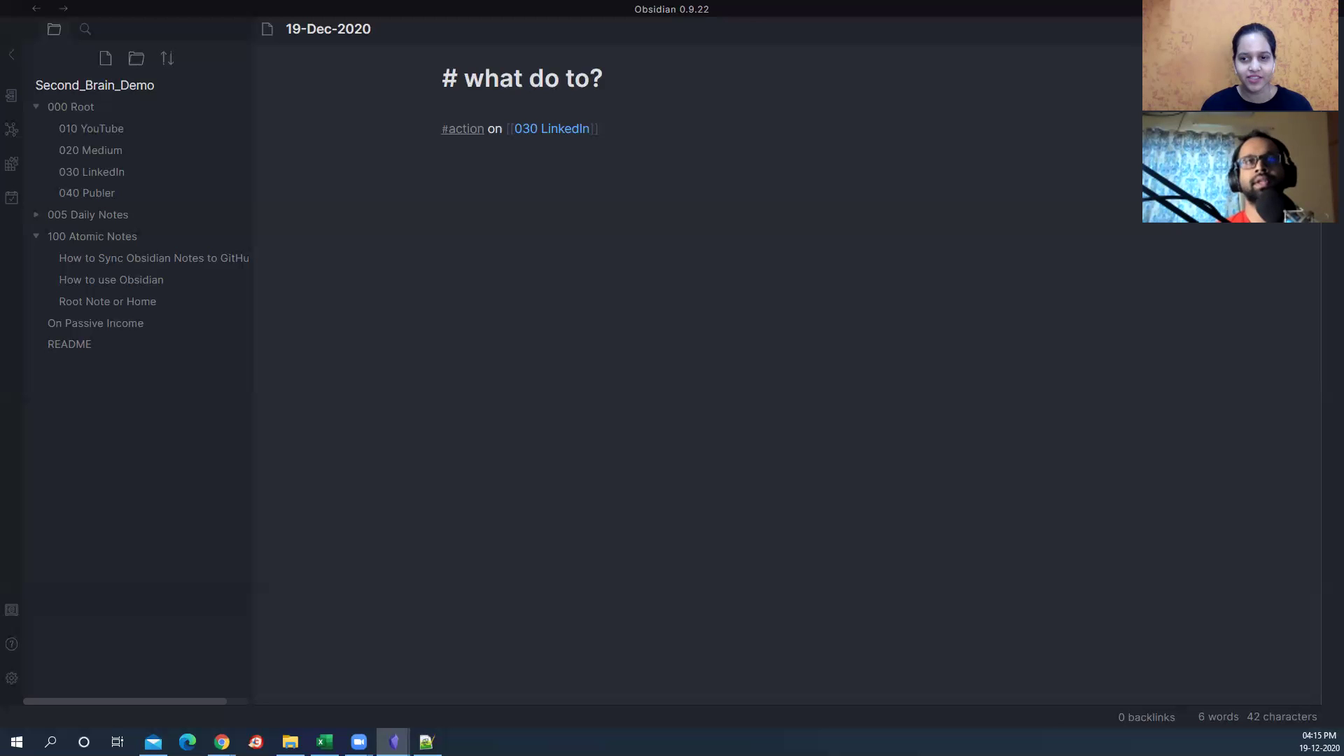
mouse_move(393, 742)
click(311, 691)
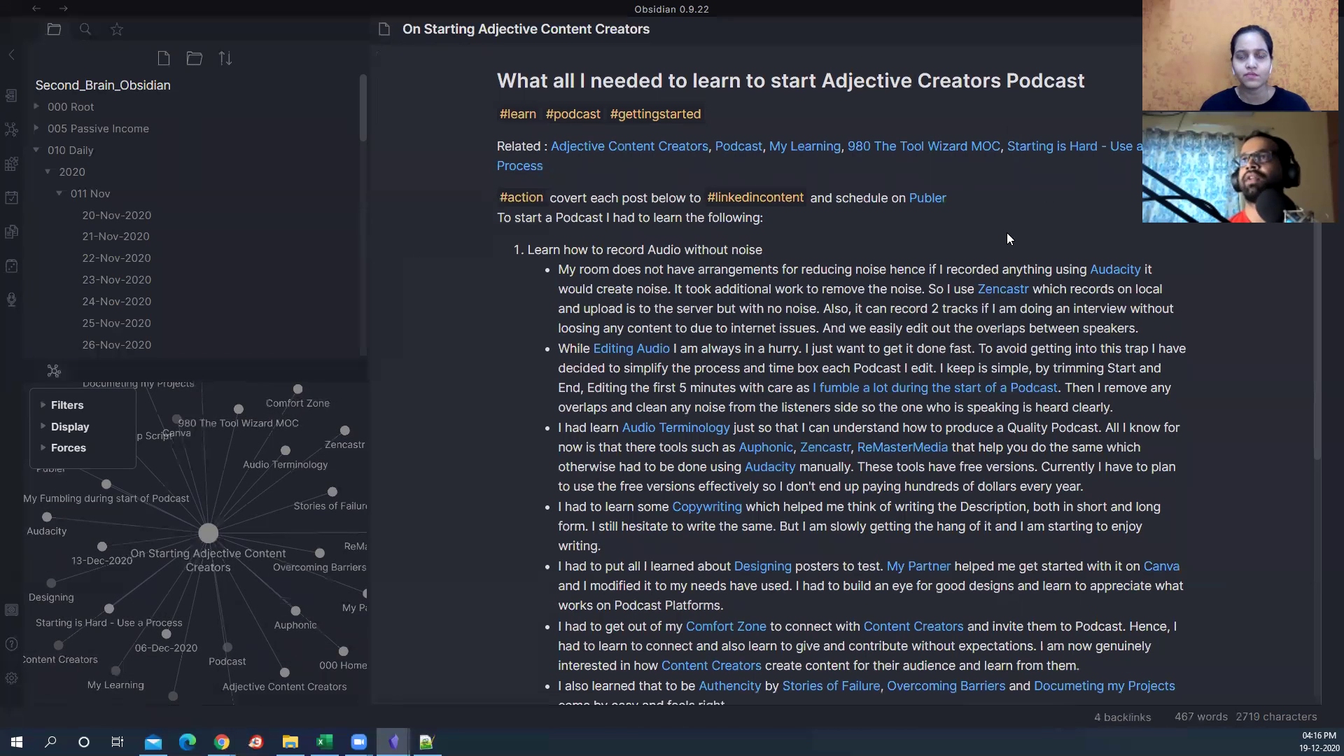
scroll(627, 292, down, 1)
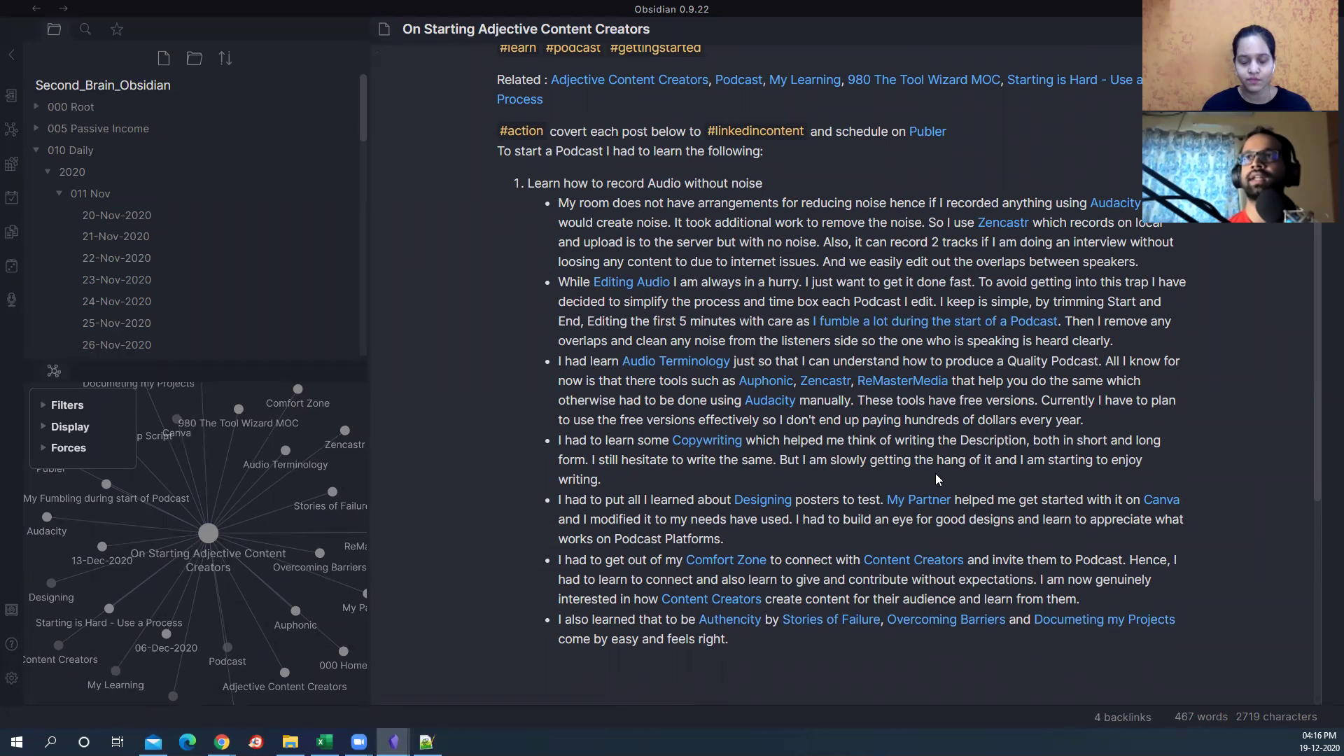
drag(678, 322, 1100, 322)
click(1100, 322)
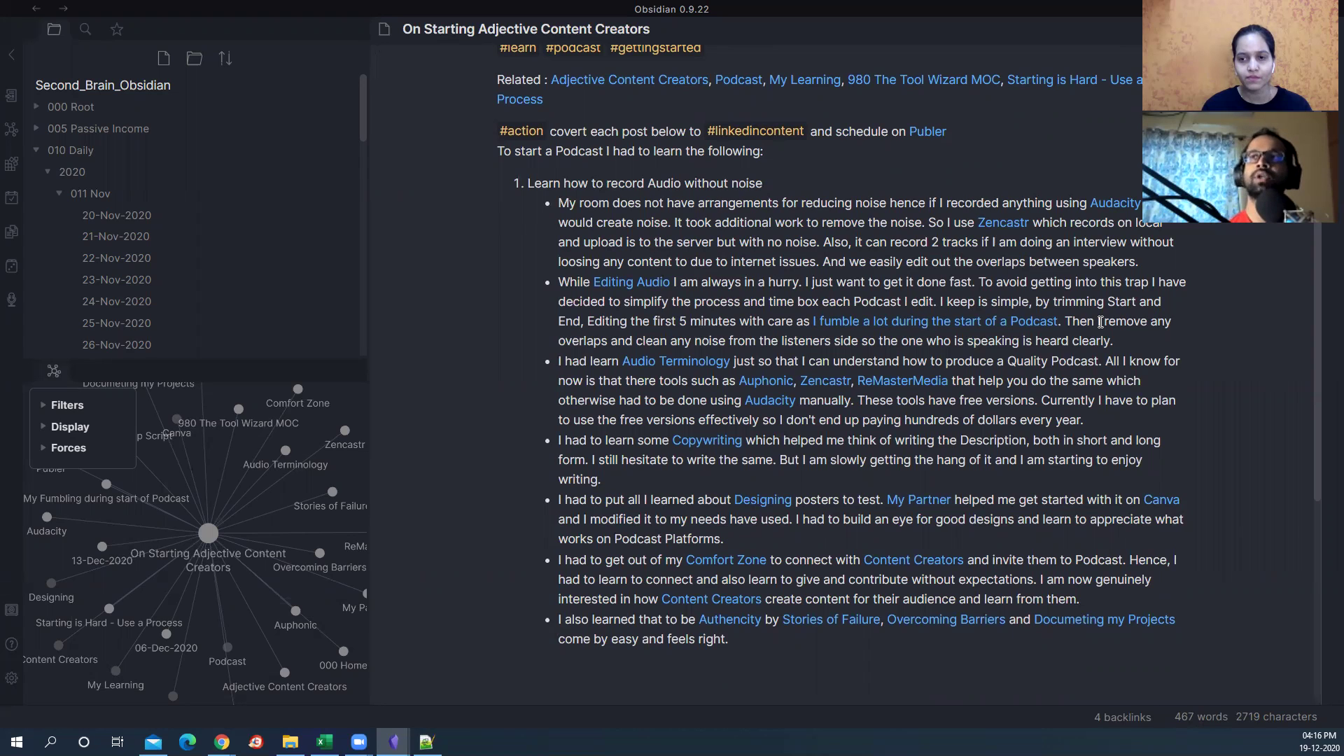
Step: Follow the link about fumbling at the start of a podcast, then return to On Starting Adjective Content Creators through the local graph
click(912, 322)
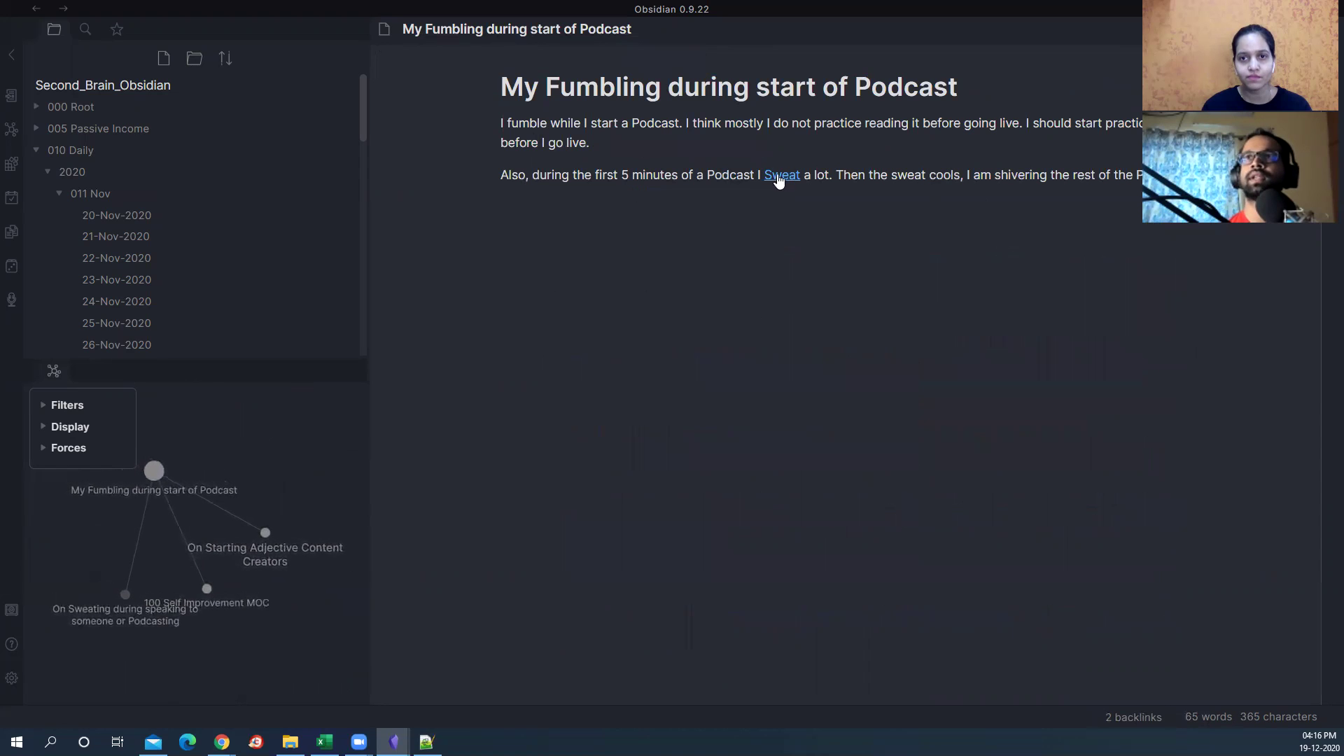
mouse_move(795, 185)
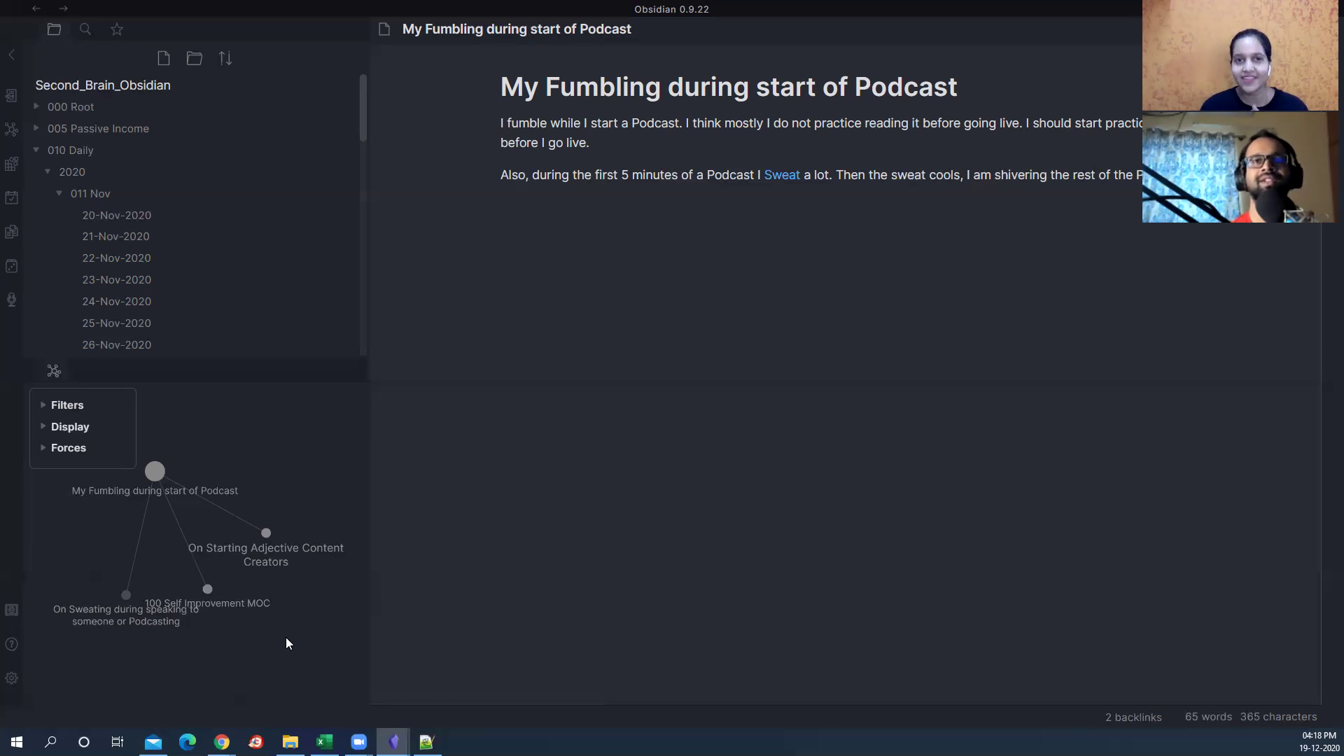
click(267, 534)
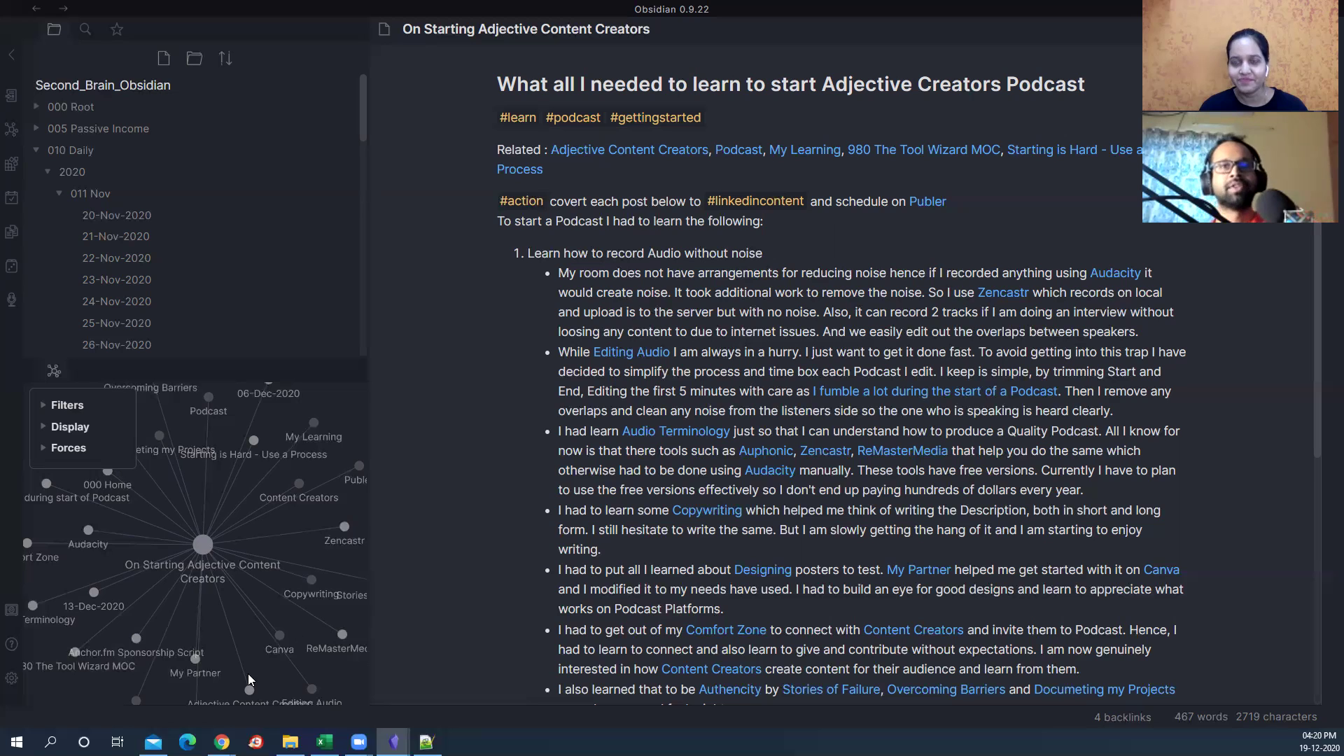
Step: Switch to Chrome, enter "li" as a web address on the new tab page and clear it
mouse_move(221, 741)
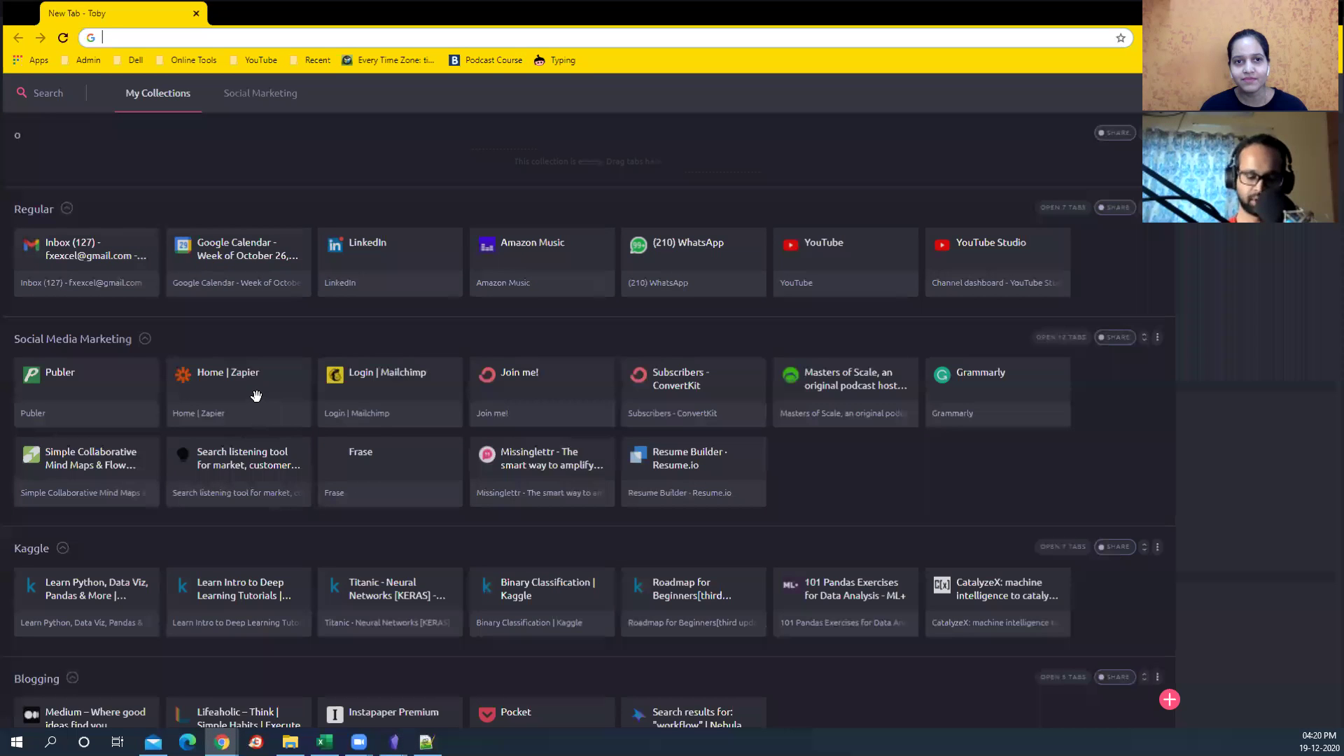
text(li)
key(BackSpace)
key(BackSpace)
key(BackSpace)
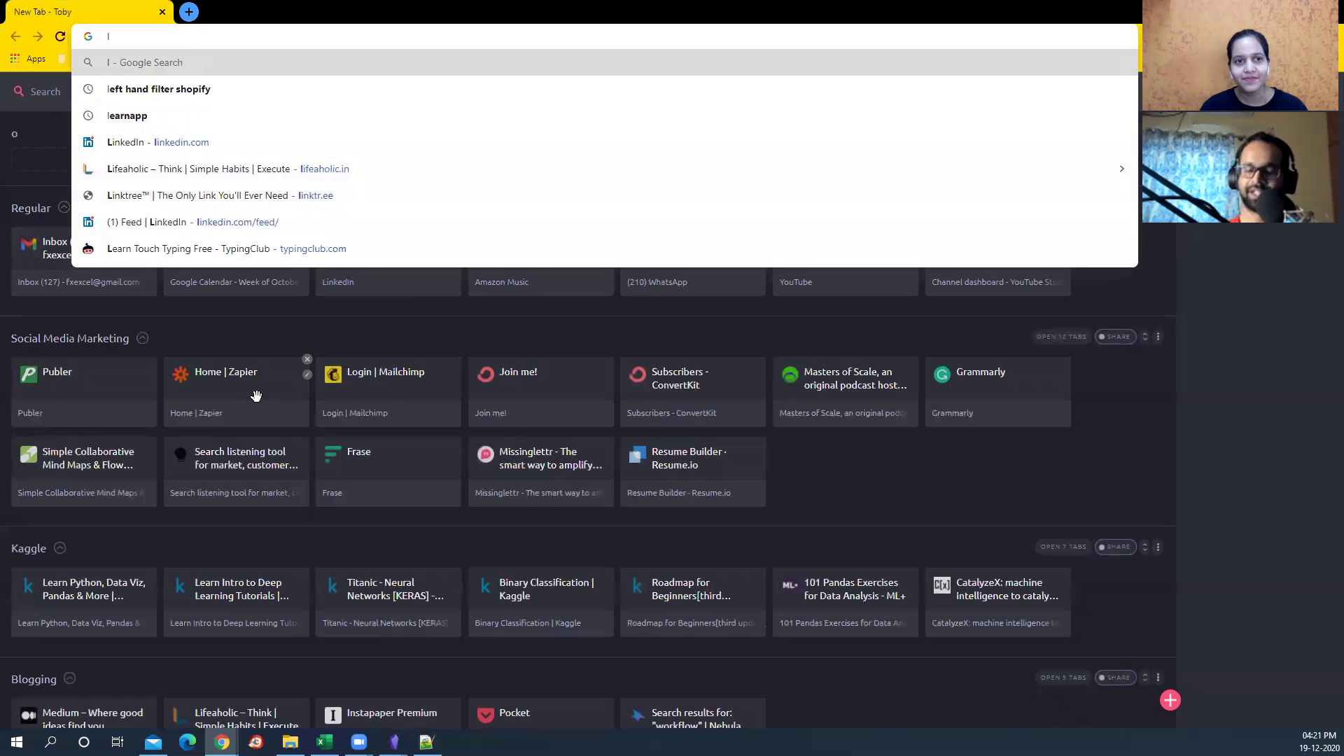
Step: Look through the saved Toby collections from Regular down to Podcast and return to the first collections
scroll(340, 264, down, 2)
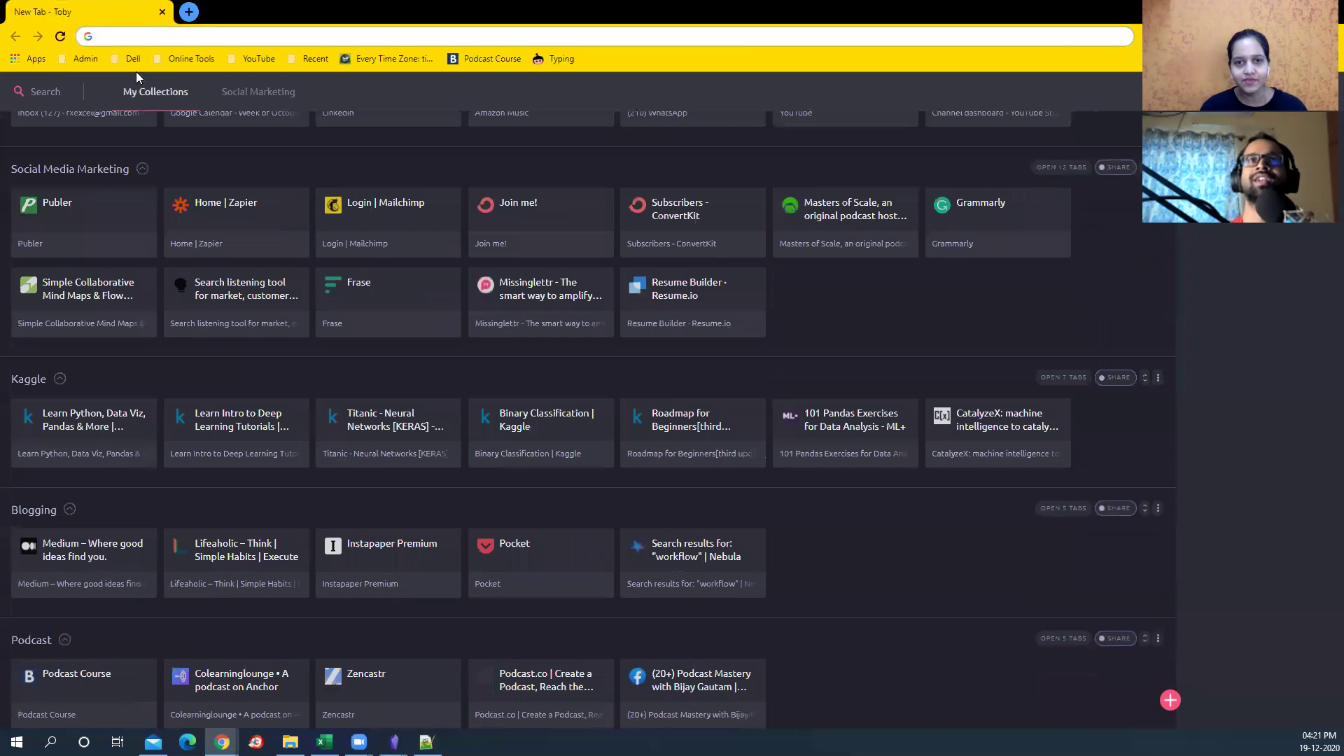
scroll(217, 203, down, 1)
scroll(217, 203, up, 3)
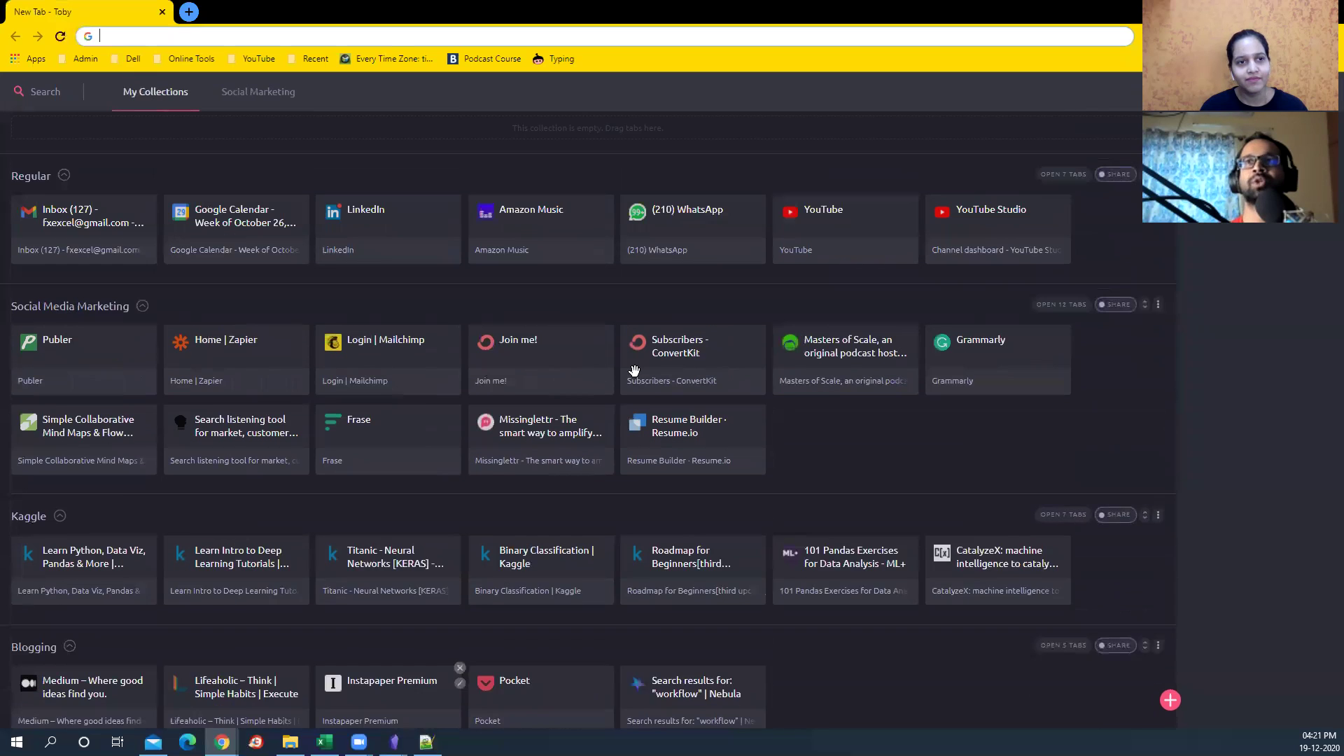
scroll(630, 350, down, 1)
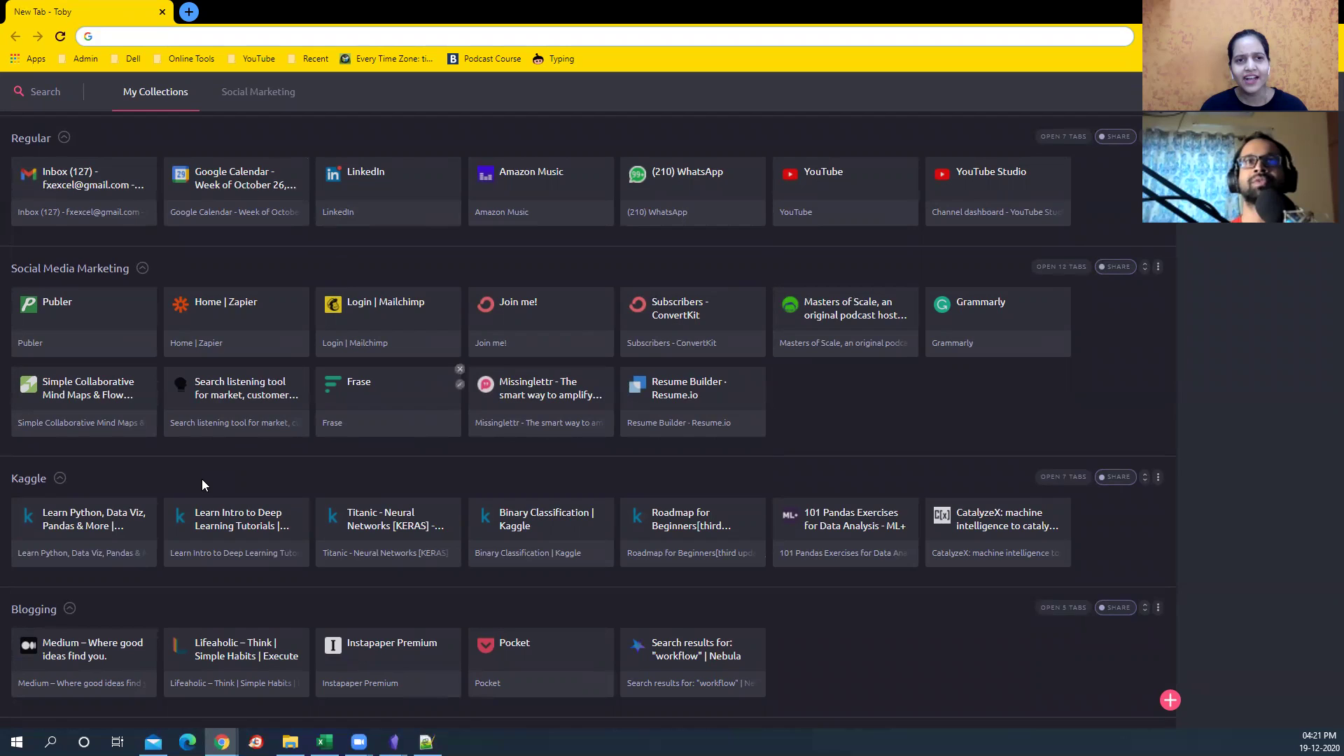
scroll(241, 301, up, 1)
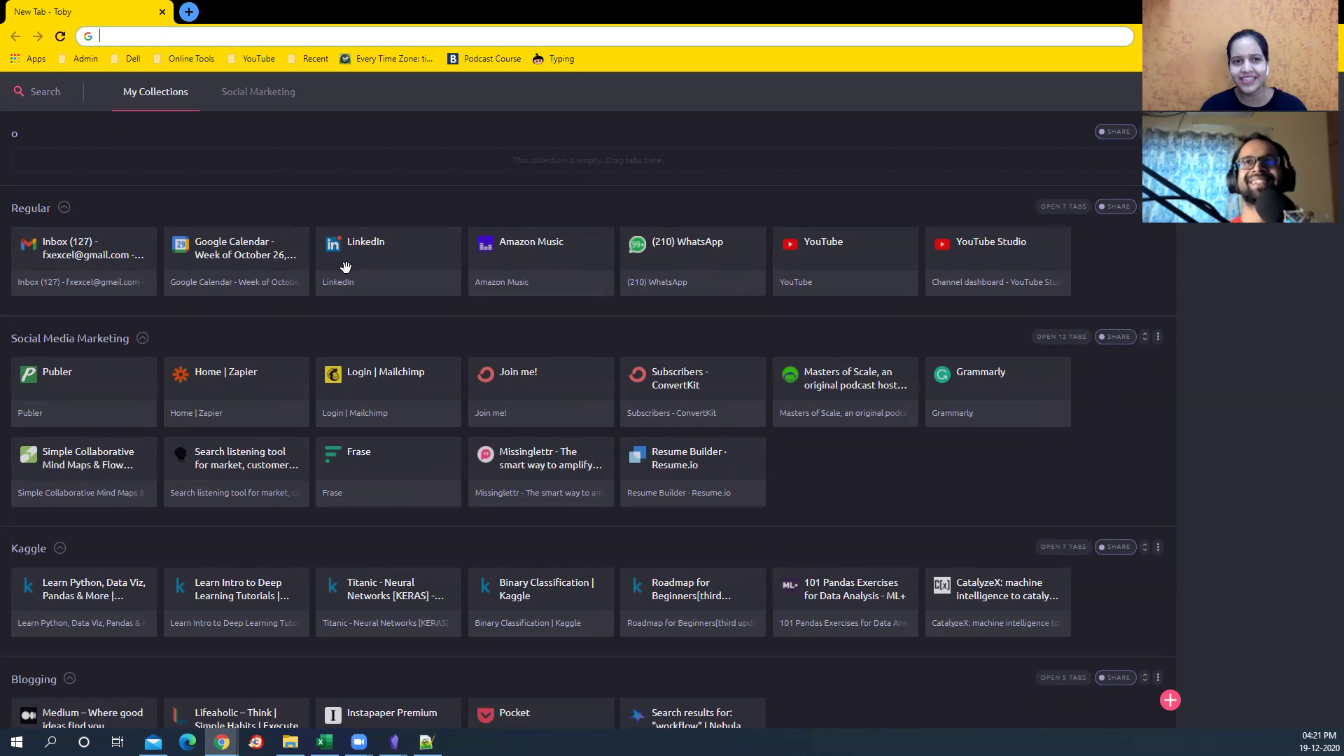
scroll(299, 294, down, 2)
scroll(297, 301, up, 2)
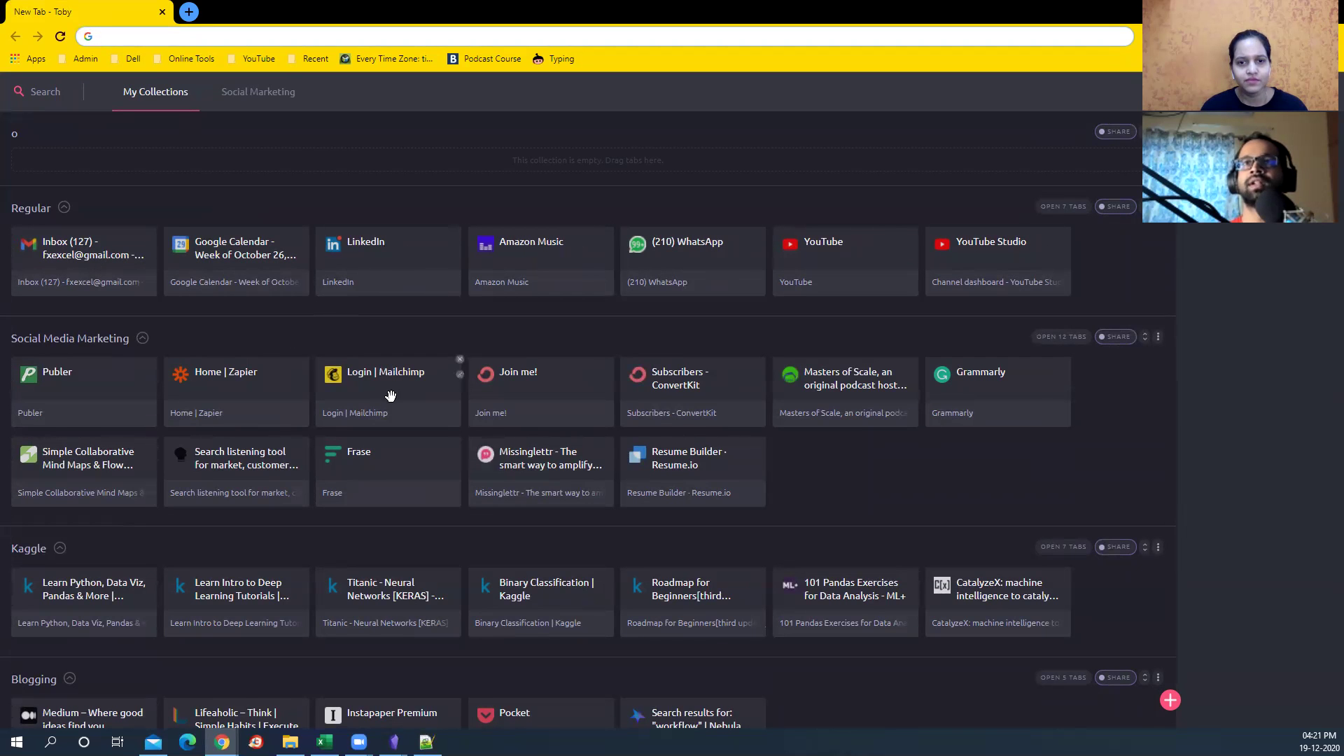
scroll(389, 406, down, 2)
scroll(380, 619, down, 2)
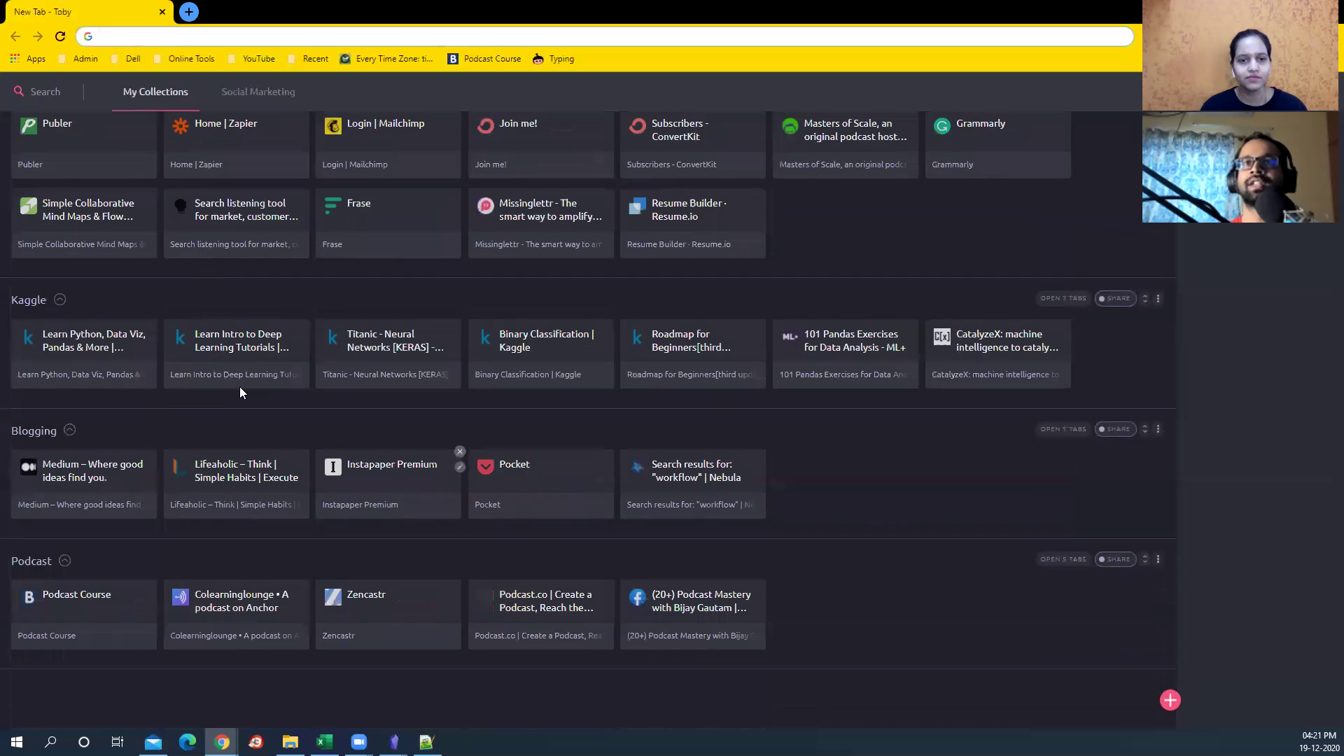
scroll(240, 392, down, 1)
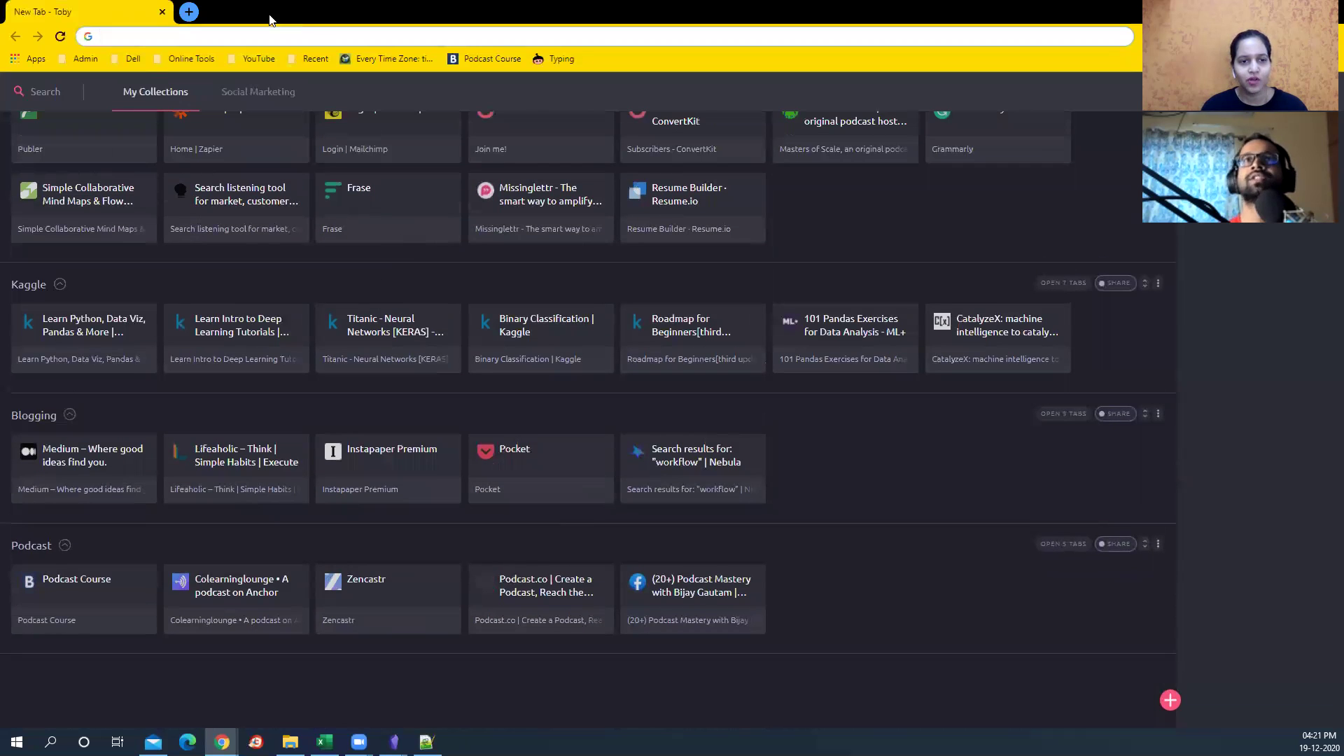
scroll(858, 161, up, 4)
click(881, 163)
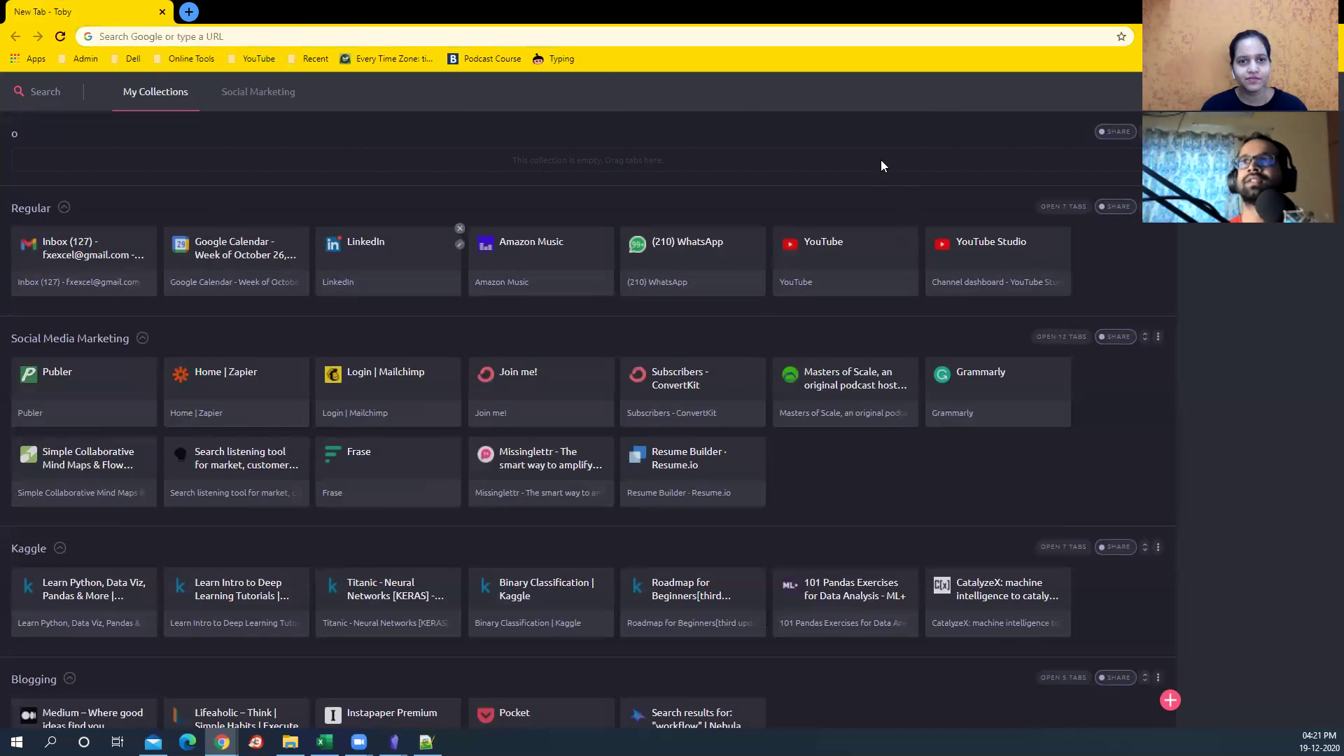
Step: Open LinkedIn from the Regular collection, view the account's own profile page and close it
click(389, 252)
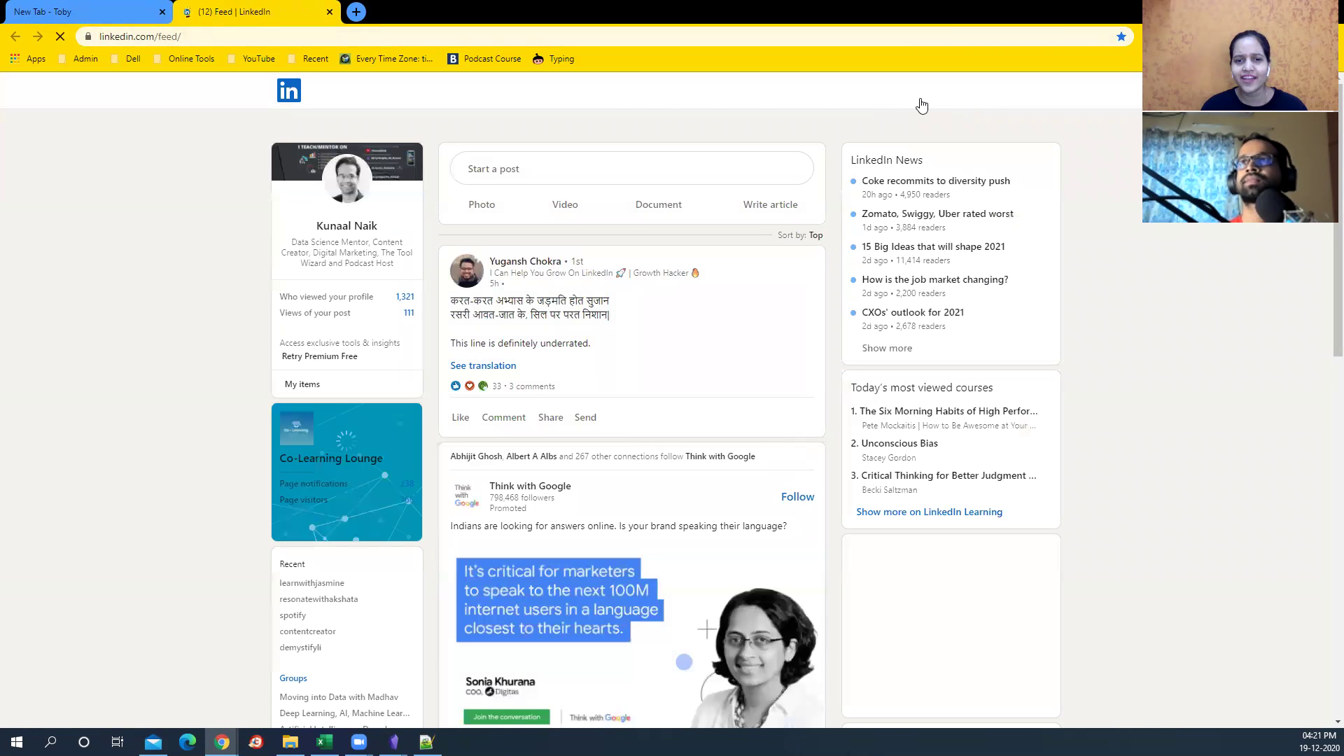
click(924, 95)
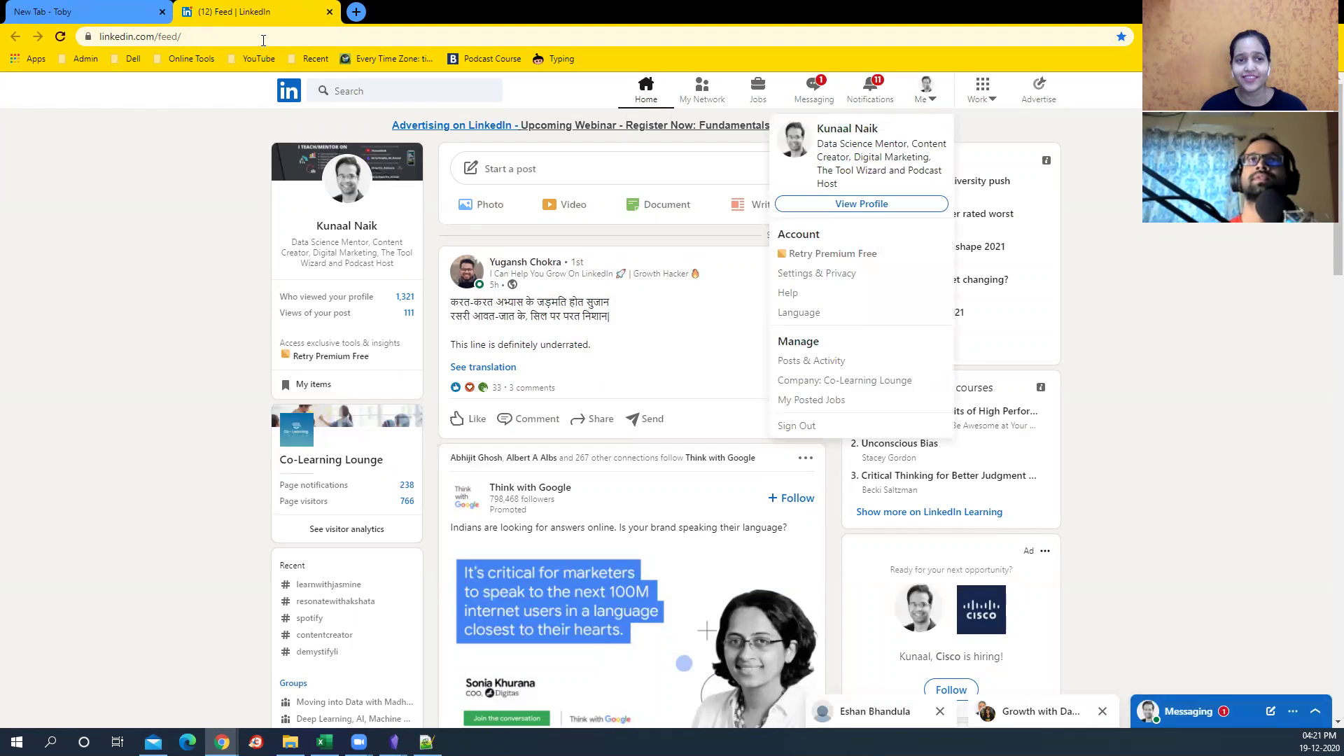
key(Return)
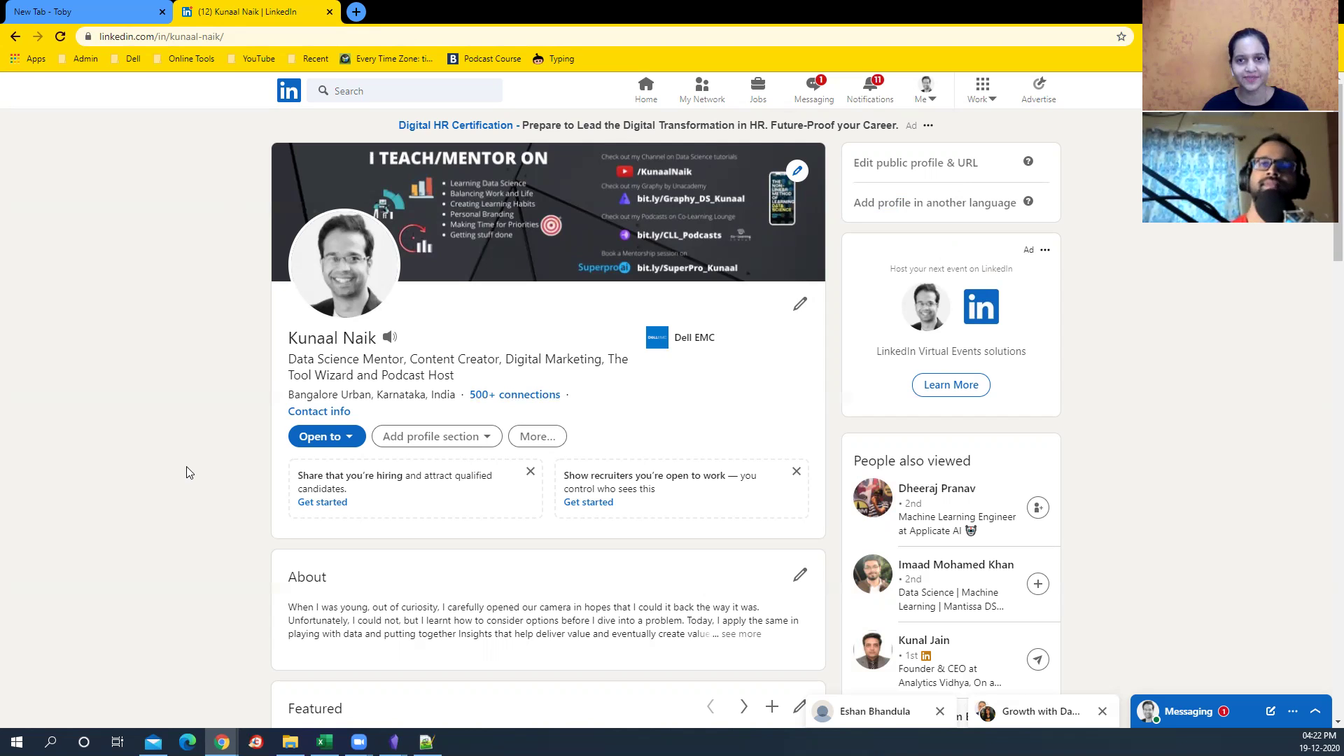
click(328, 13)
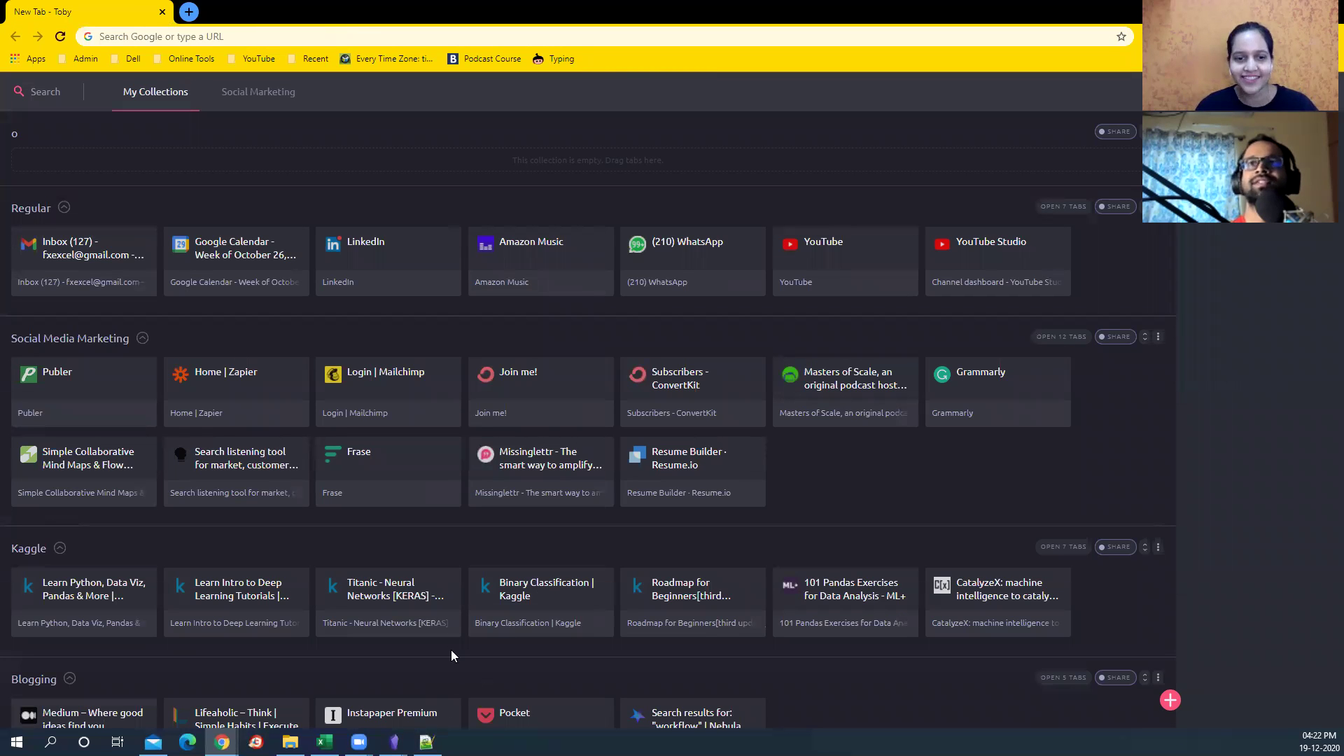
Step: Switch to the Chrome window holding the "slip box method" Google search and open a new tab there
key(super+Down)
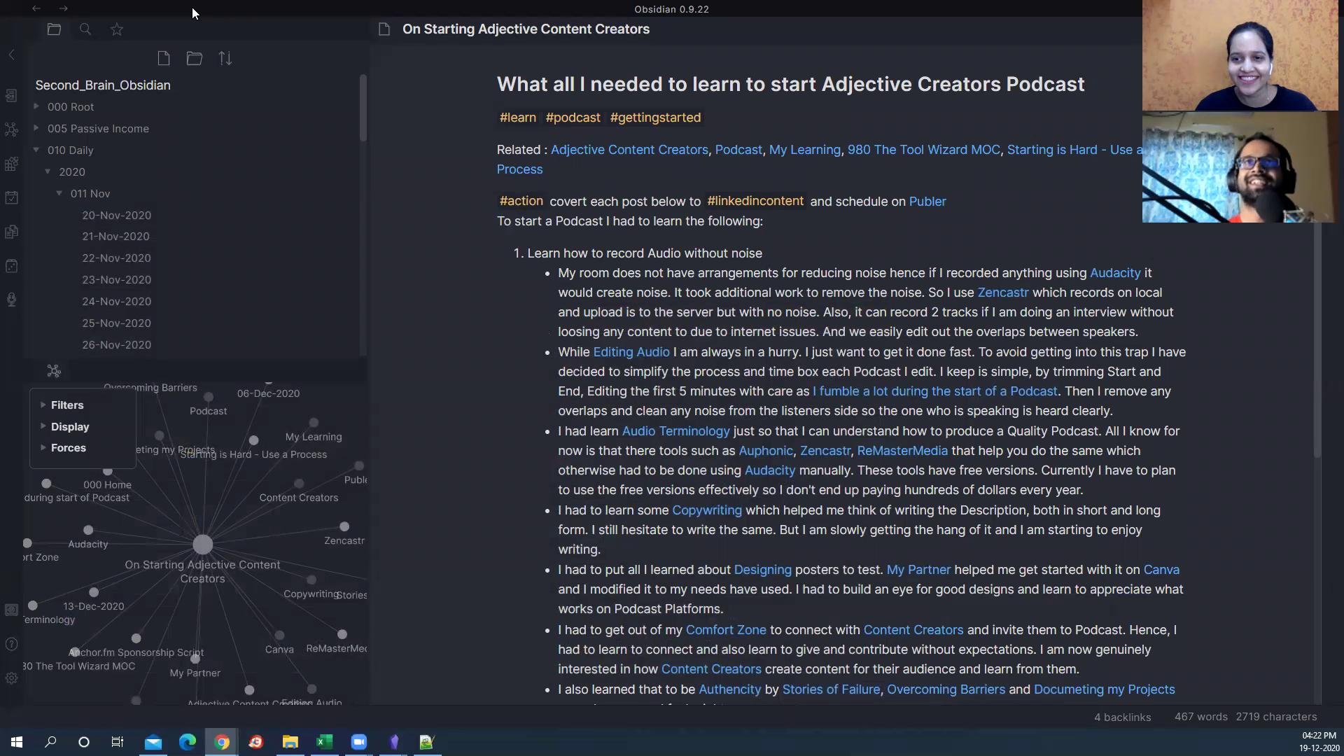
key(super+3)
key(super+3)
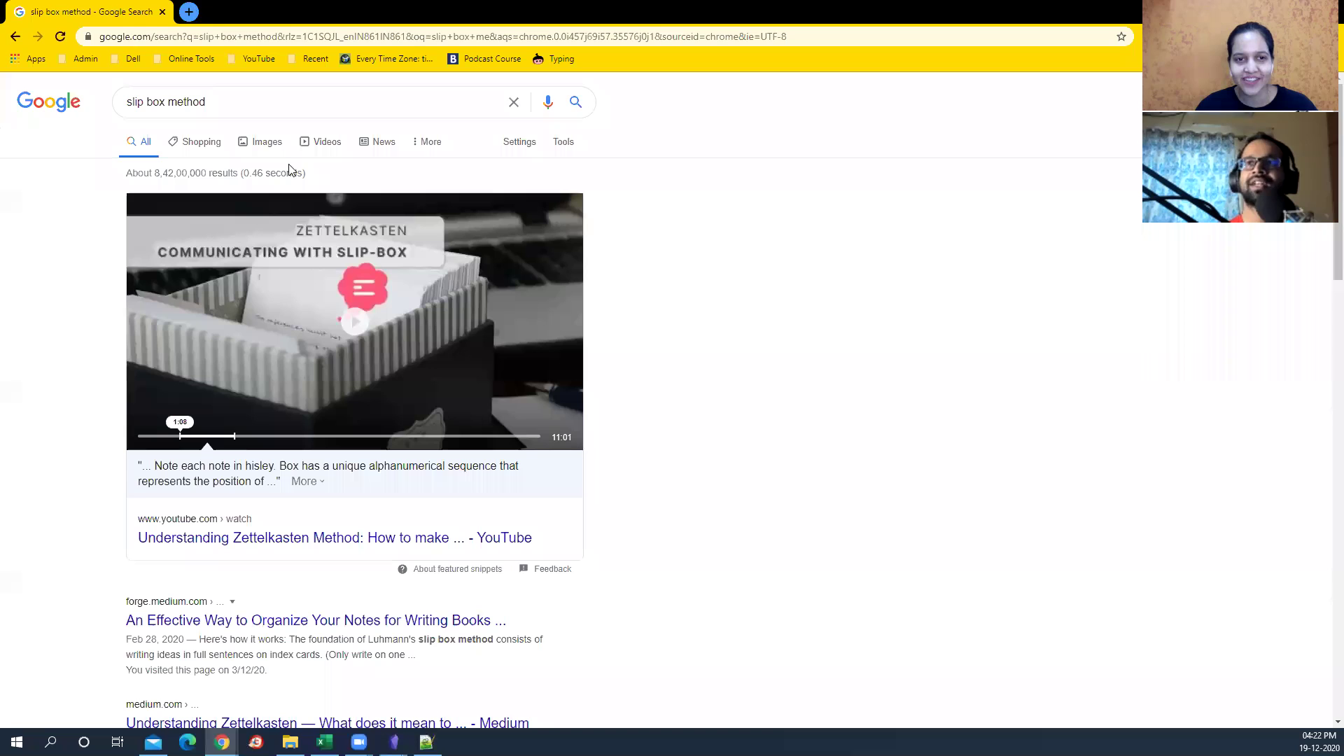
key(ctrl+t)
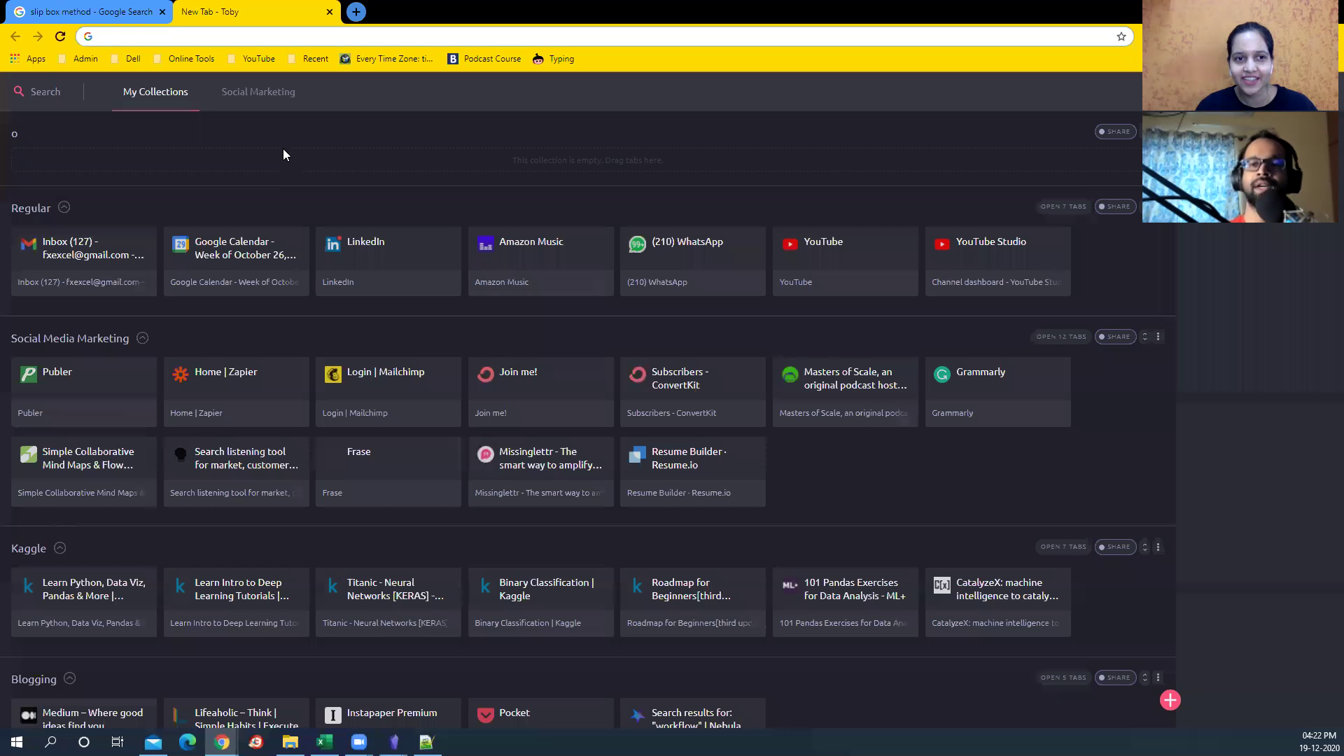